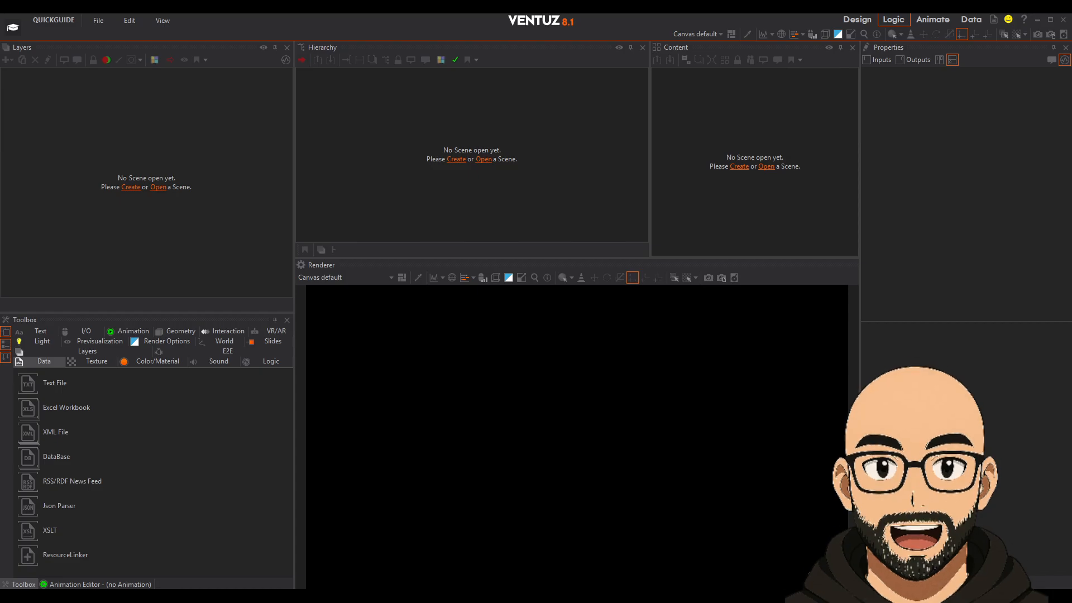
Switch to the browser with the Pinterest results for "ui circle" and examine the circular interface designs for reference ideas.
drag(1071, 128, 498, 96)
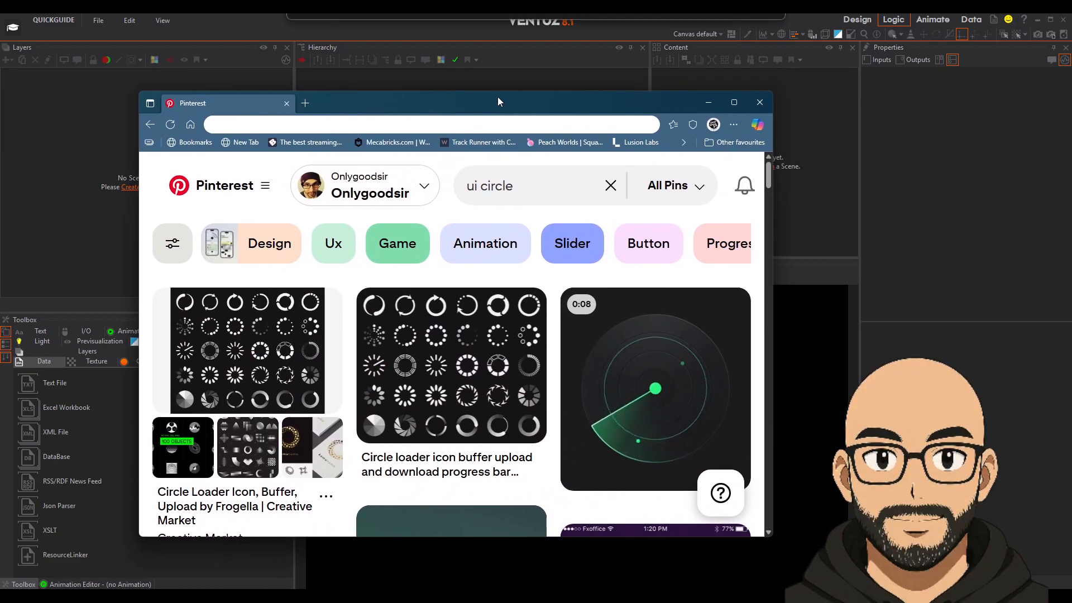
click(734, 103)
scroll(696, 441, down, 9)
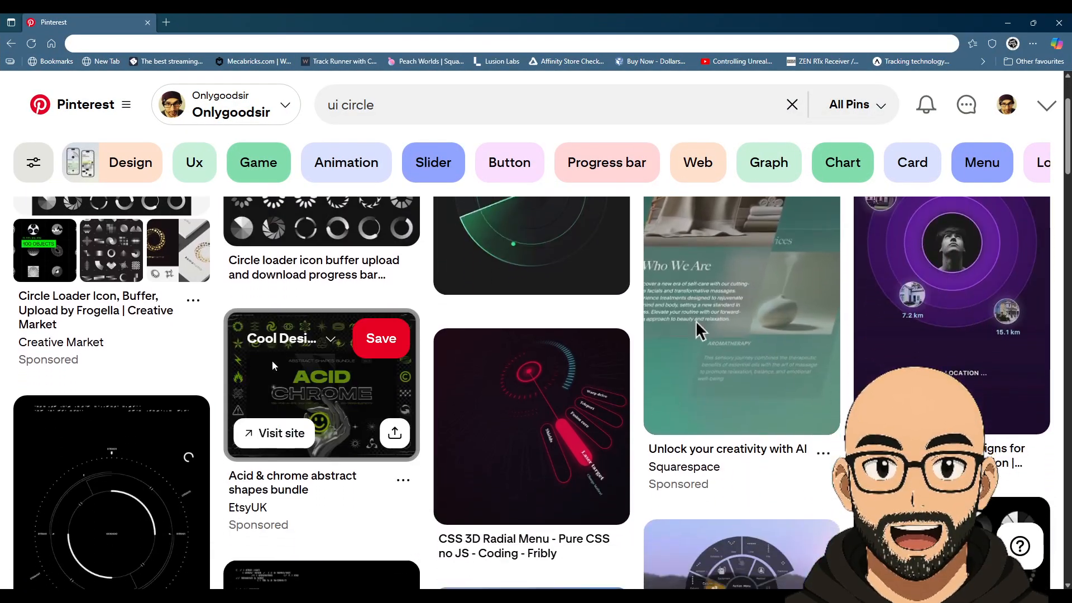
scroll(396, 349, down, 12)
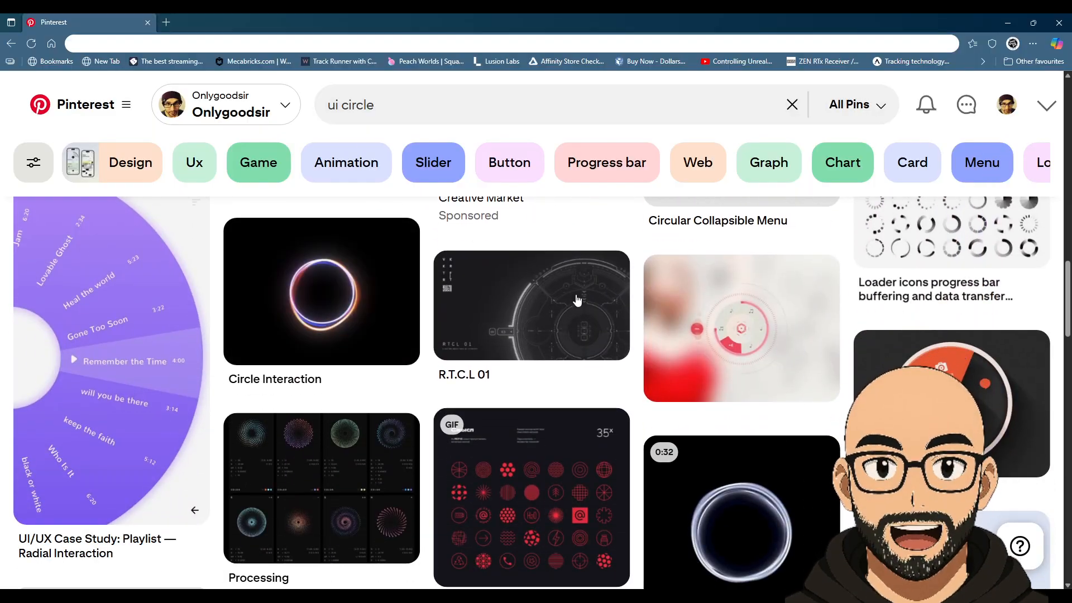
scroll(571, 358, down, 4)
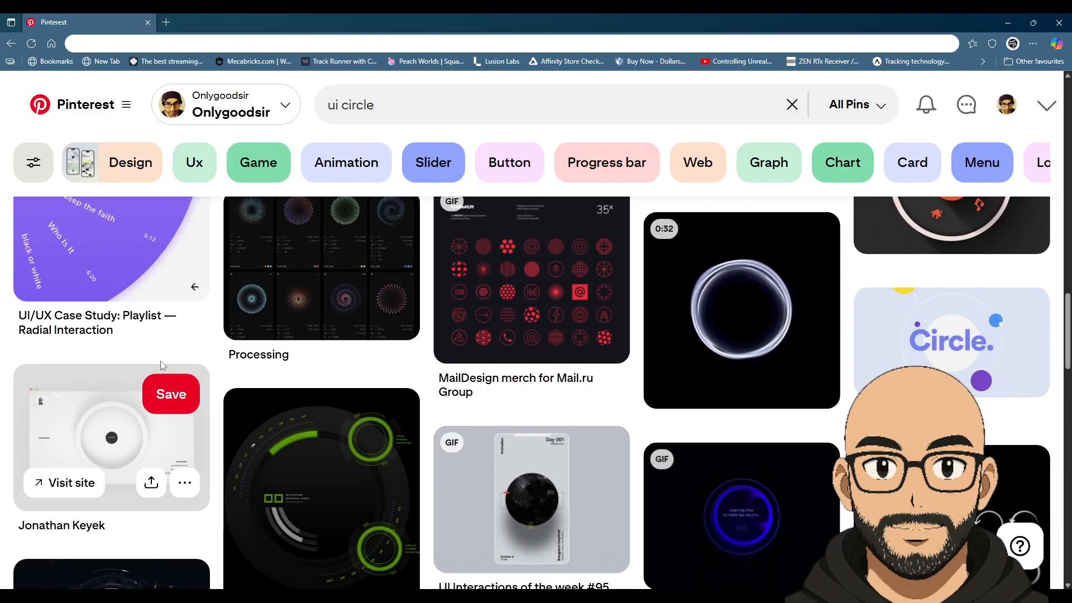
scroll(389, 383, down, 4)
scroll(389, 383, down, 4)
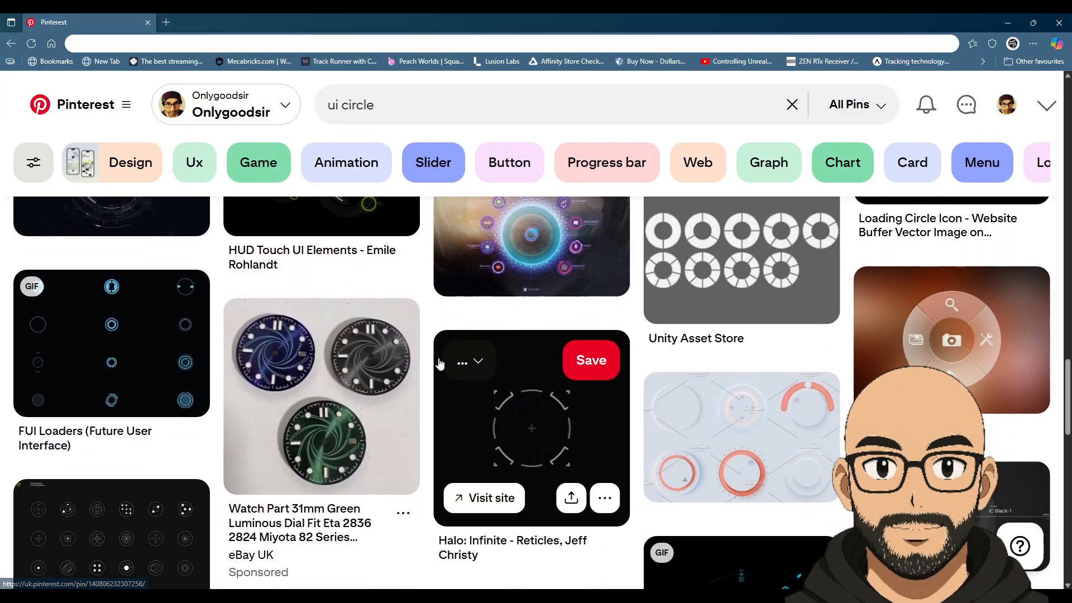
scroll(596, 395, down, 2)
scroll(596, 395, down, 1)
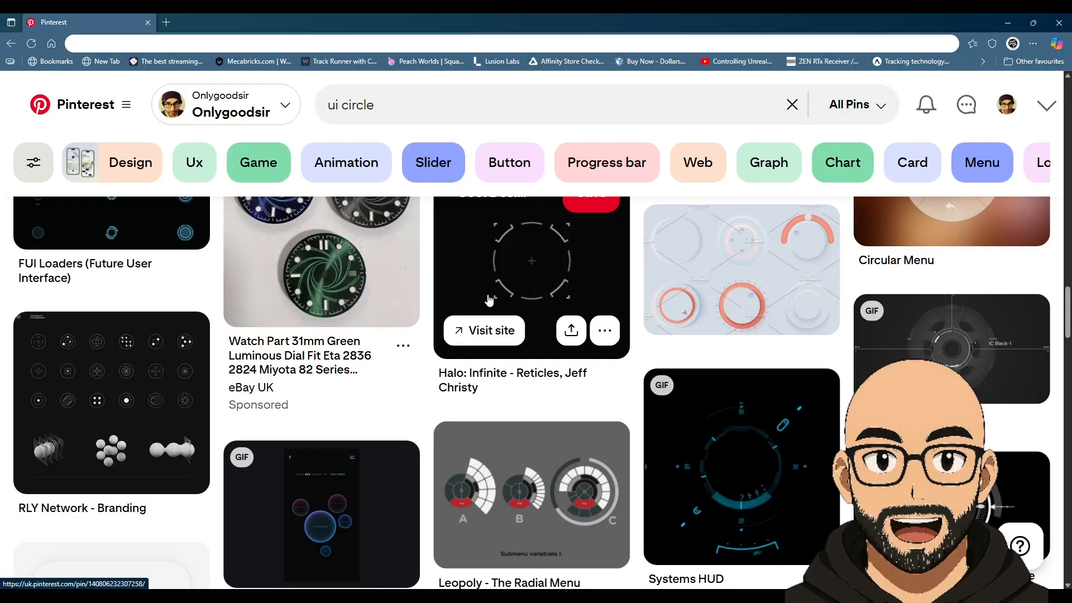
scroll(530, 391, down, 3)
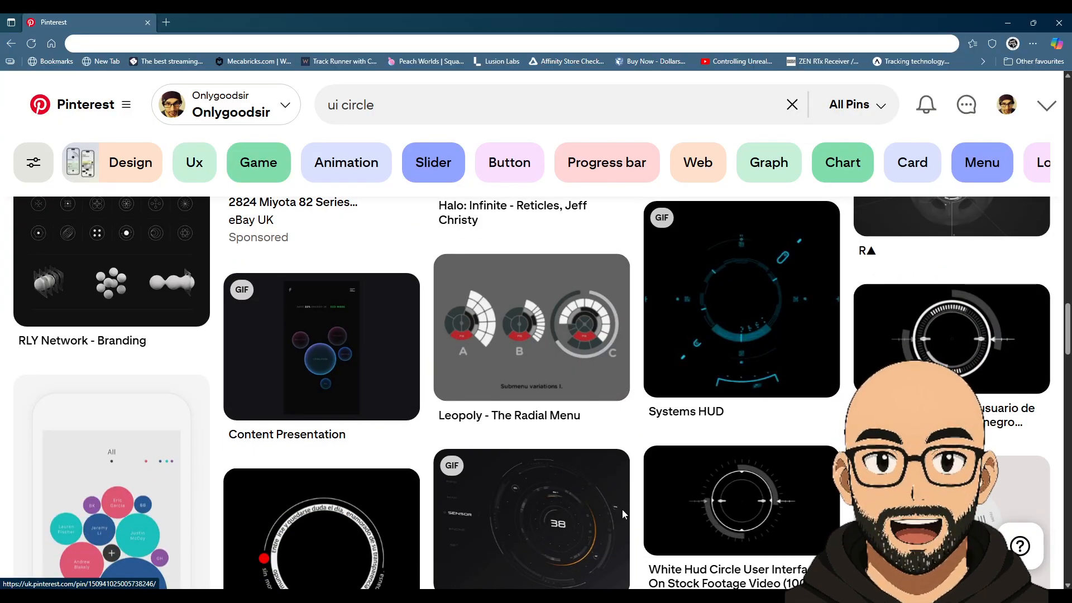
scroll(469, 456, down, 4)
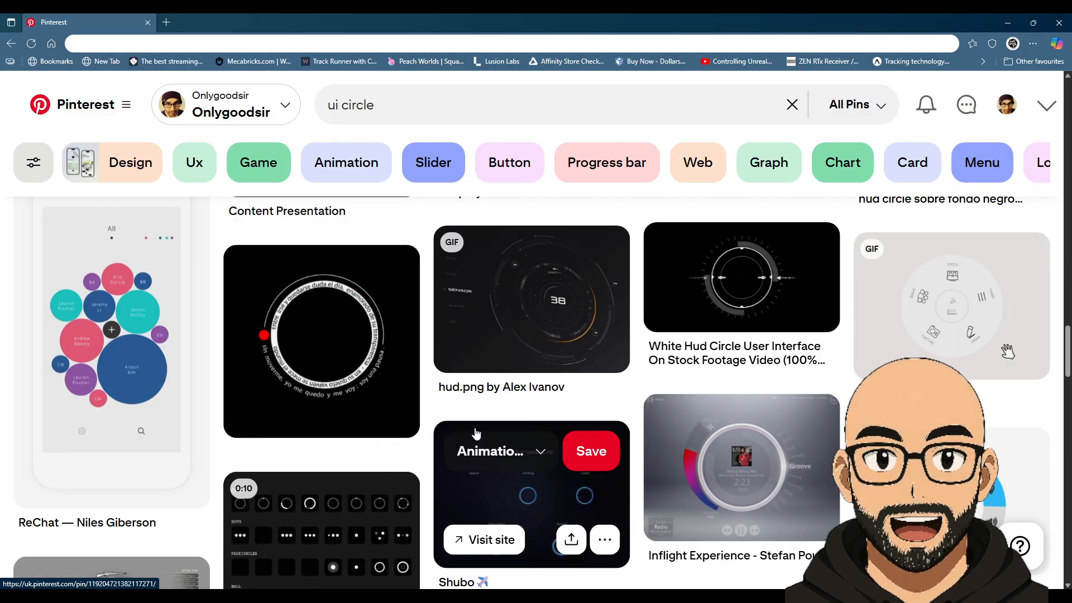
scroll(329, 402, down, 6)
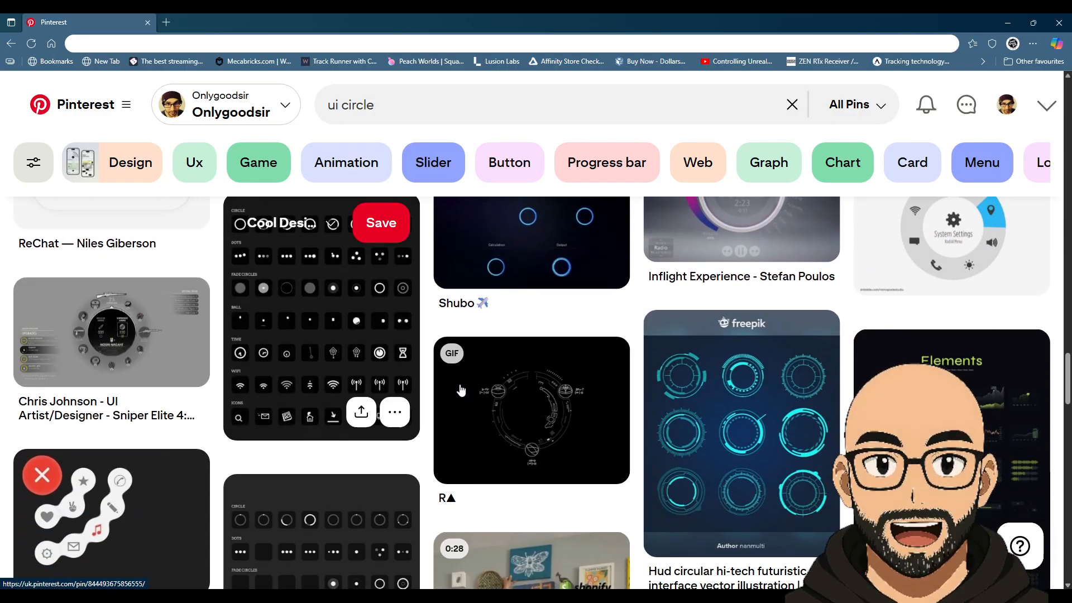
scroll(314, 423, down, 4)
Open the hud.png reference pin to view the circular HUD design, and return to Ventuz.
scroll(558, 346, up, 3)
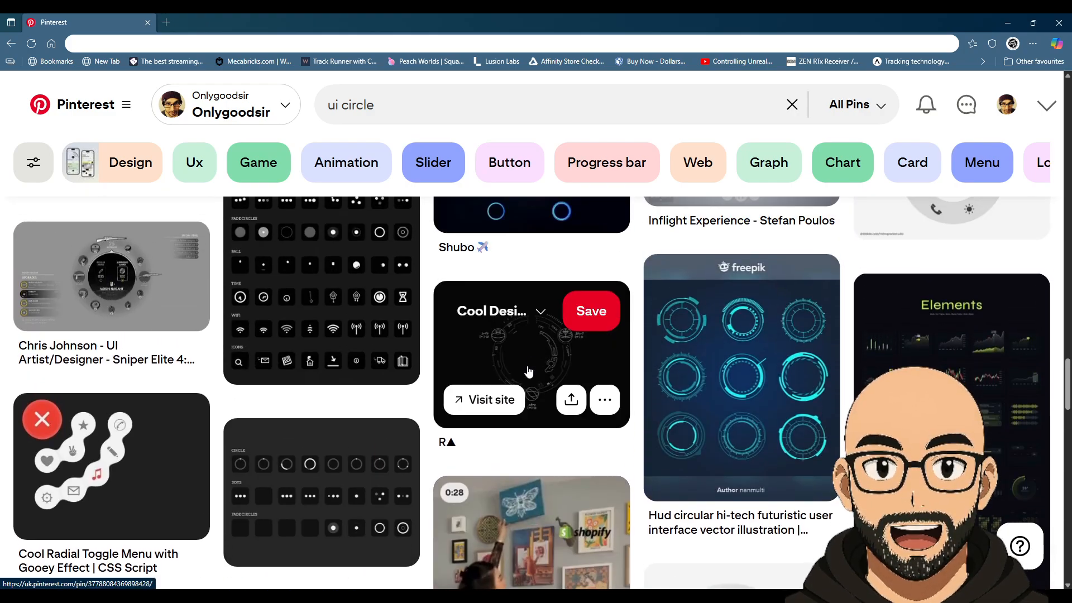
scroll(469, 383, up, 4)
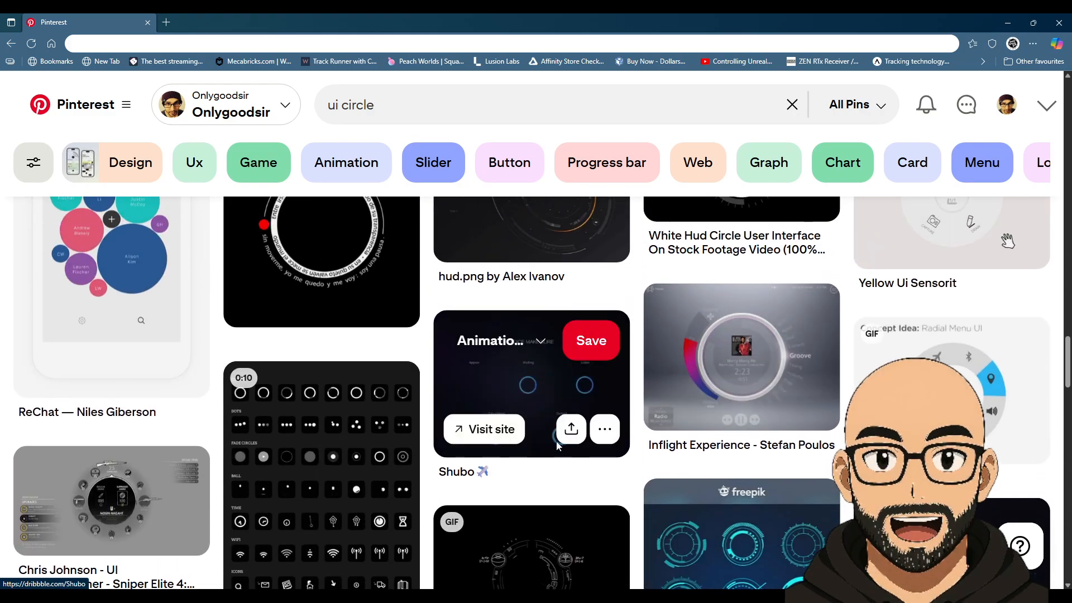
scroll(561, 424, up, 3)
click(553, 413)
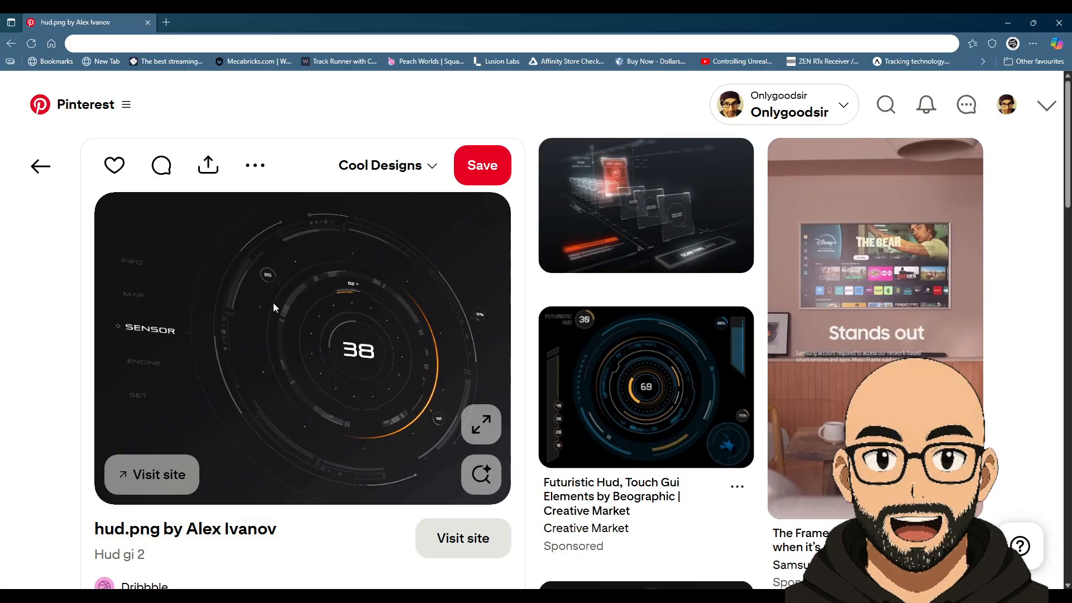
drag(553, 23, 1071, 61)
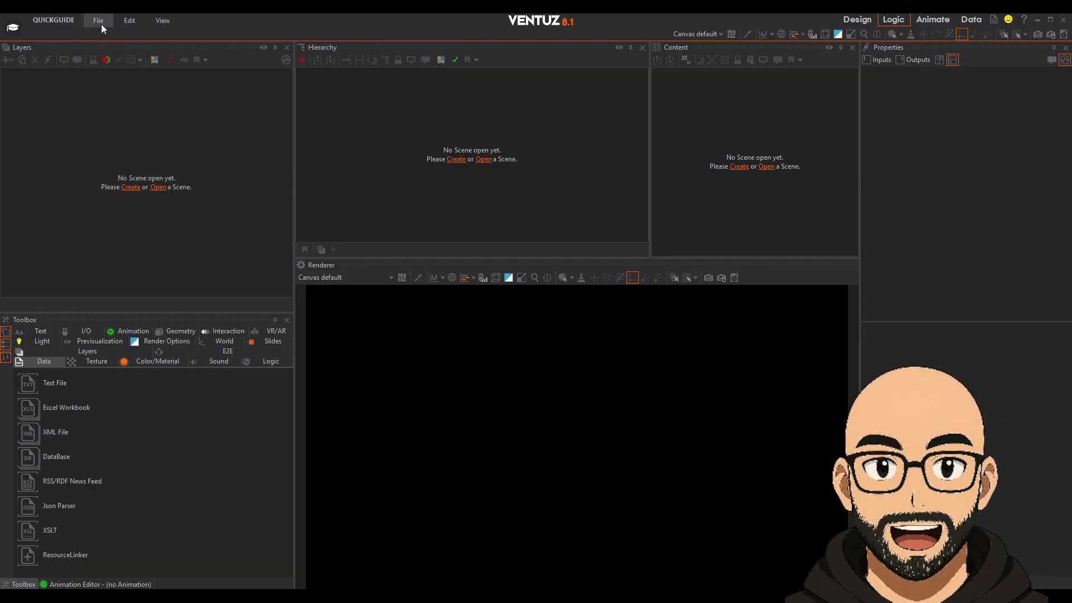
Create a new scene and add an Axis node to the 3D layer's hierarchy.
click(103, 23)
click(109, 37)
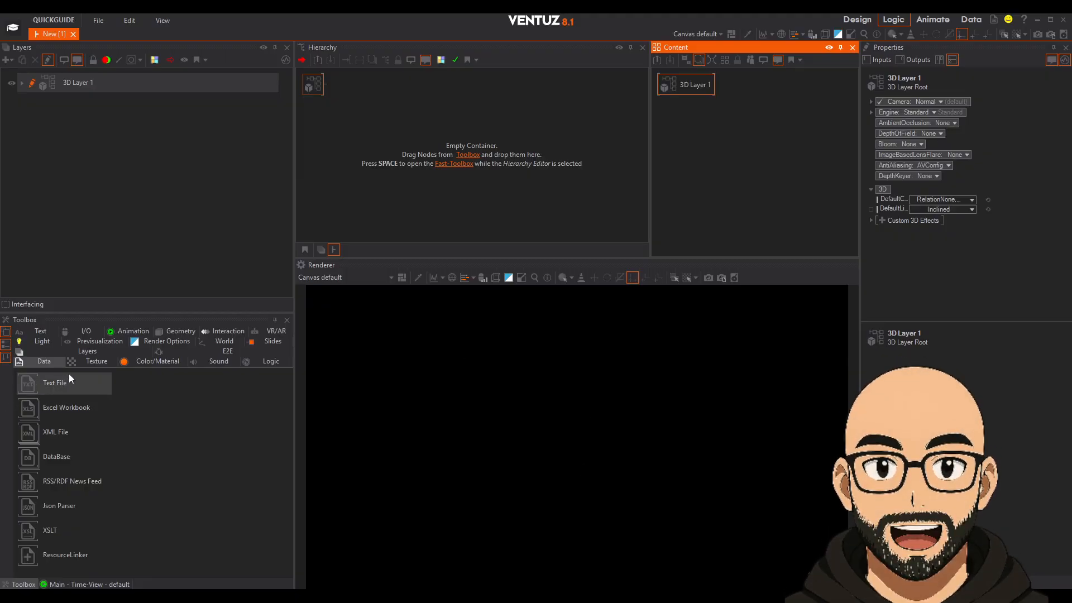
click(206, 341)
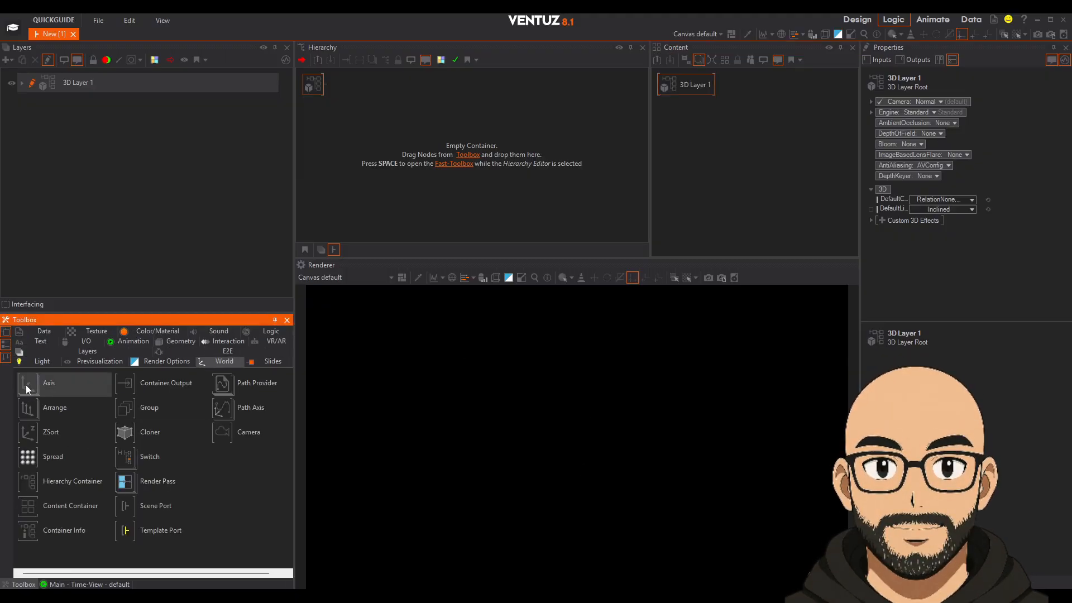
drag(29, 389, 360, 82)
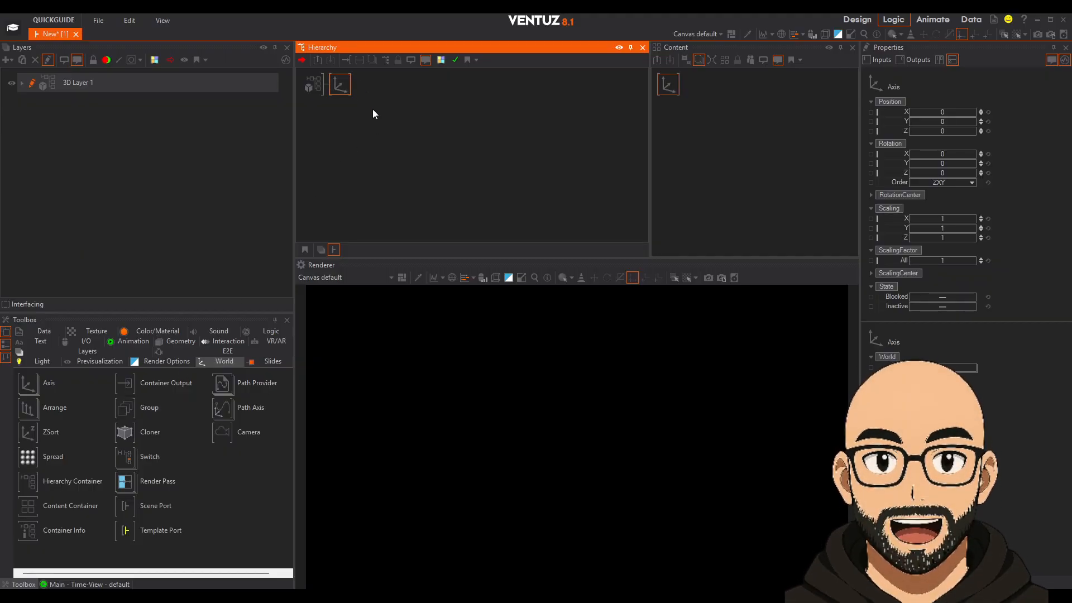
Attach a Color Solid material after the Axis and a Circle geometry after the material.
click(131, 332)
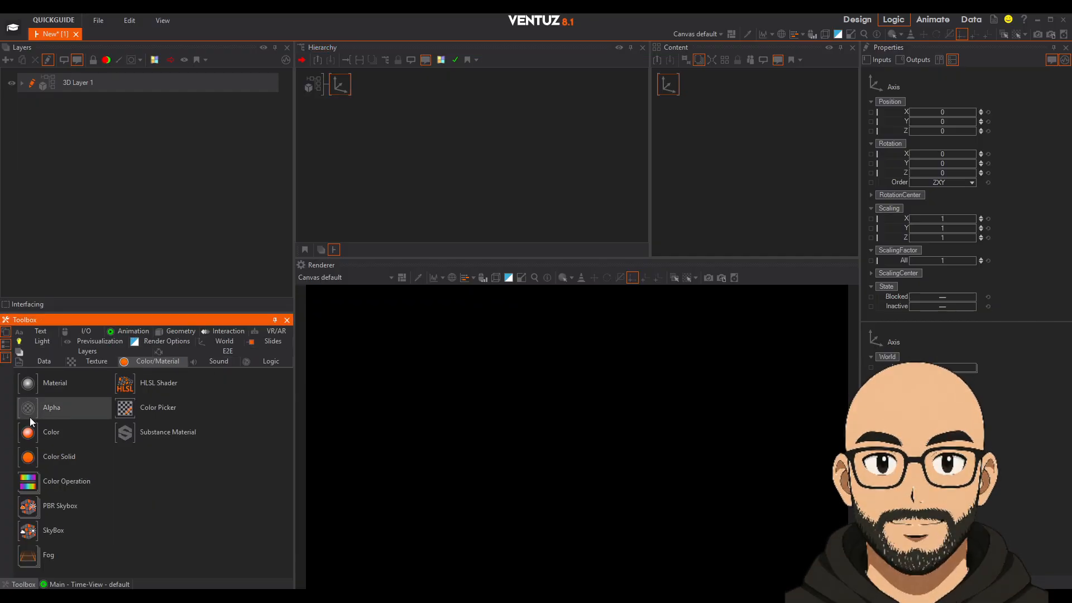
drag(28, 457, 368, 84)
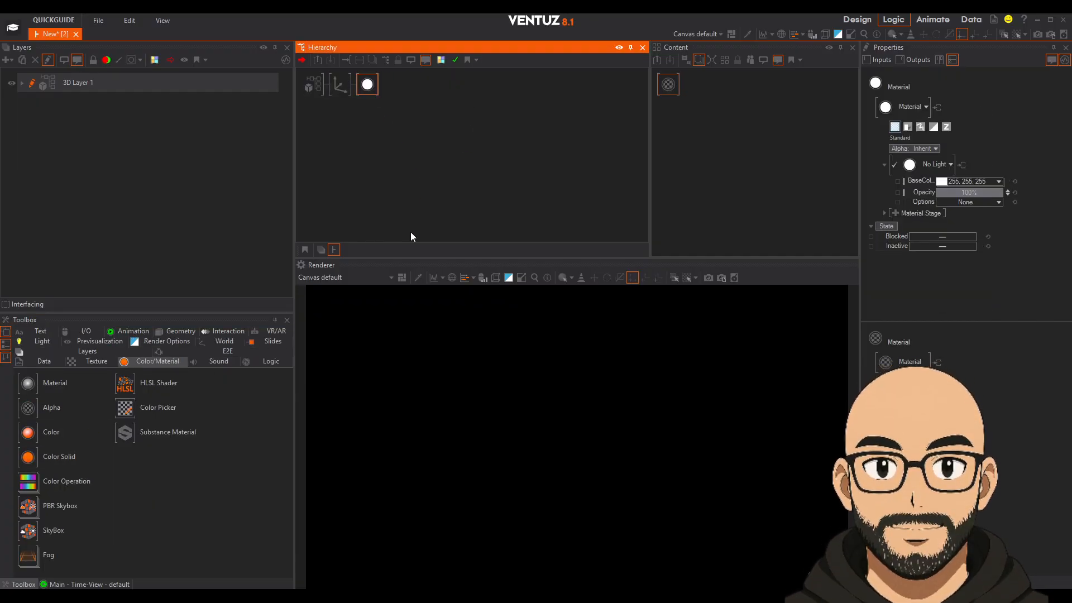
click(167, 332)
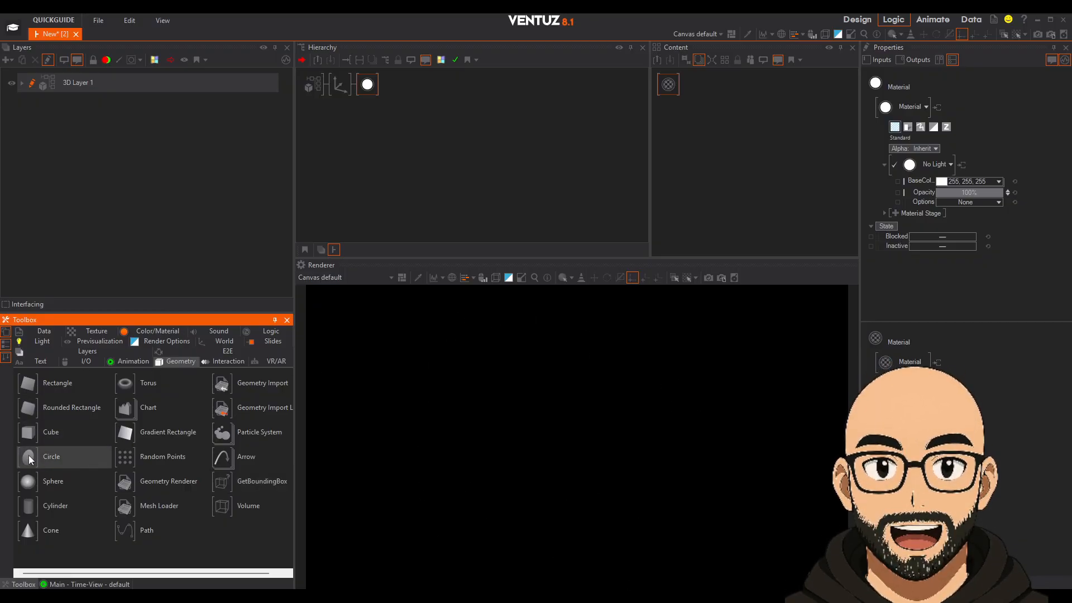
drag(28, 457, 396, 86)
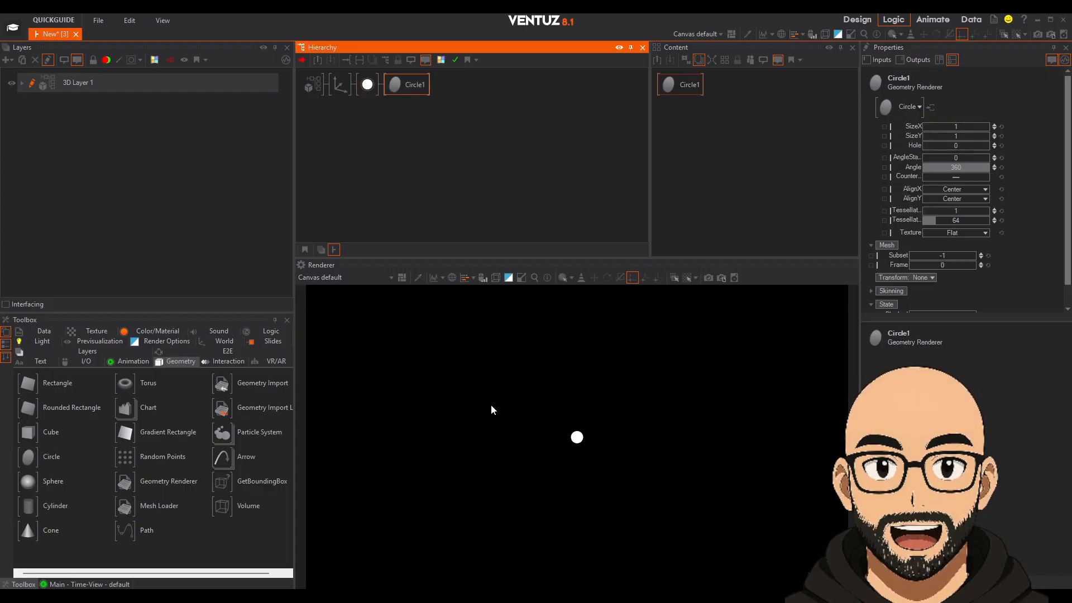
Set the Axis scaling factor to about 10.3 and the circle's hole to 0.99 to make a thin ring.
click(340, 84)
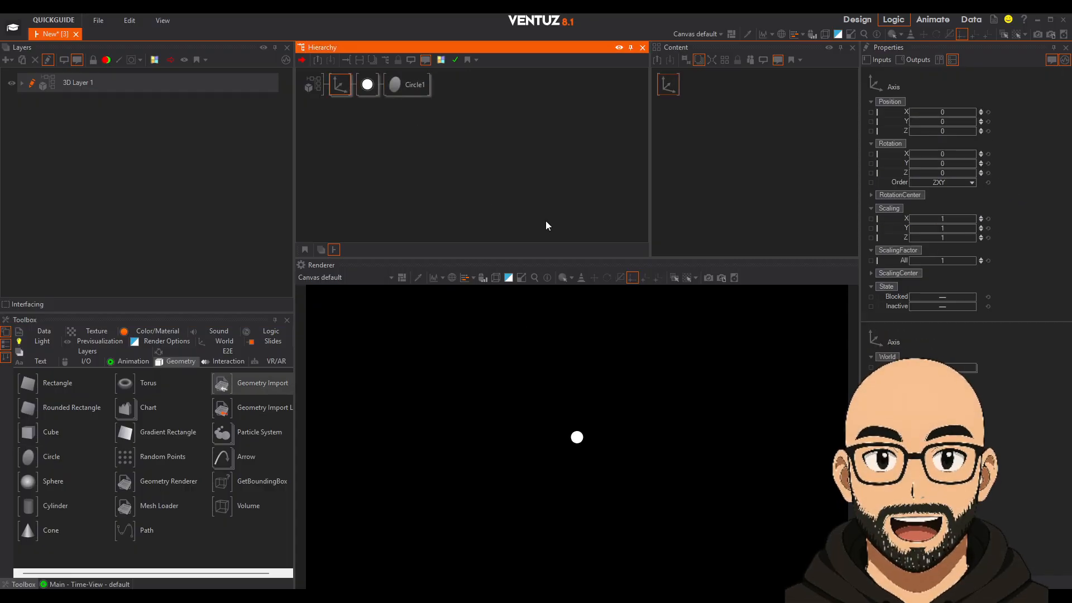
drag(937, 261, 965, 261)
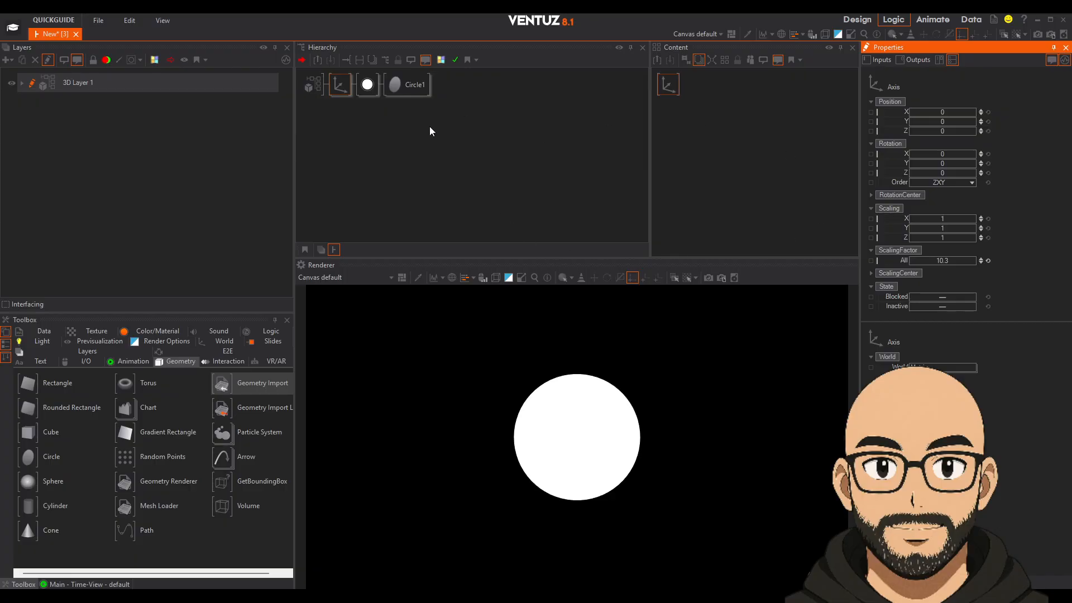
click(413, 85)
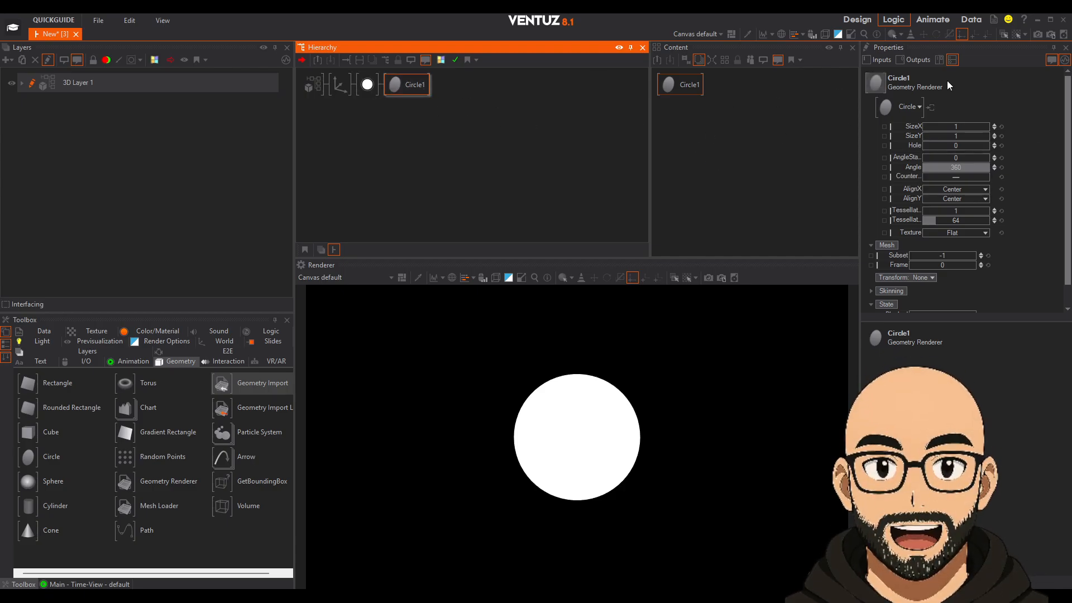
drag(956, 145, 983, 143)
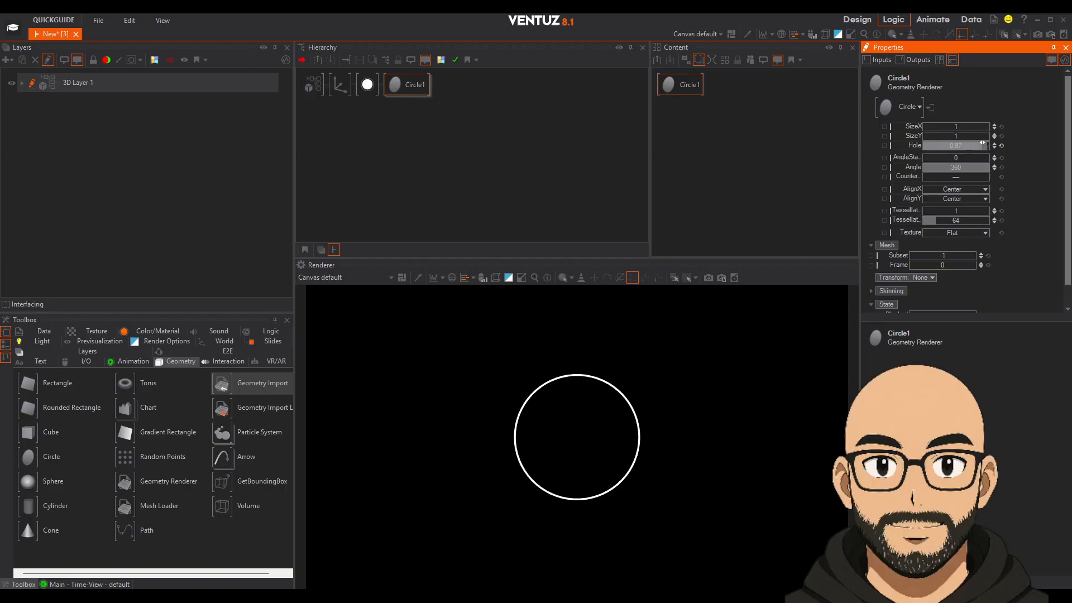
drag(983, 143, 983, 143)
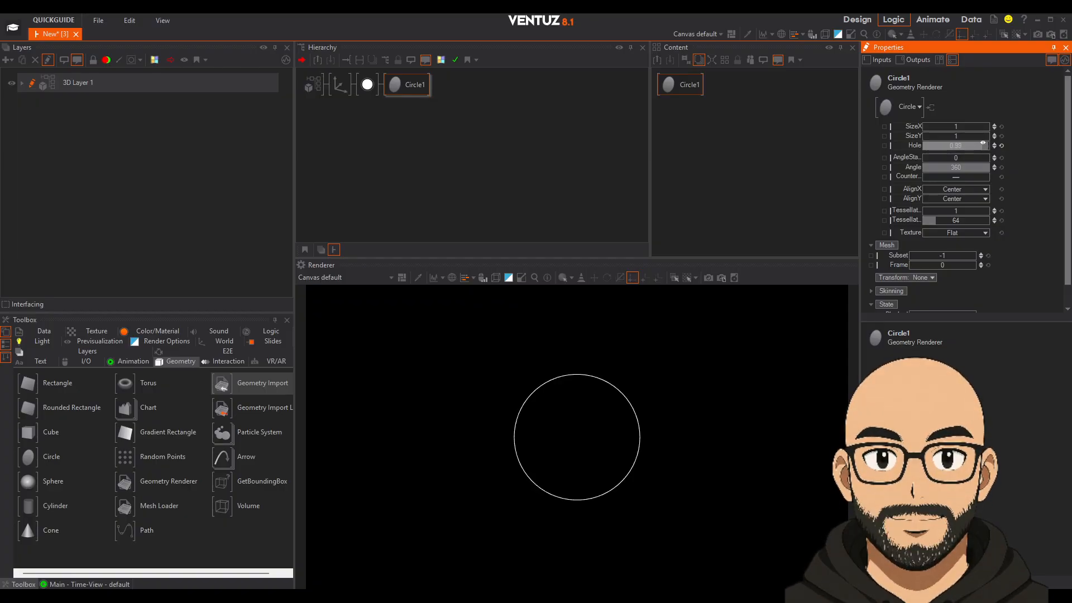
Set the overall scaling factor of the ring's Axis to 12.
click(339, 85)
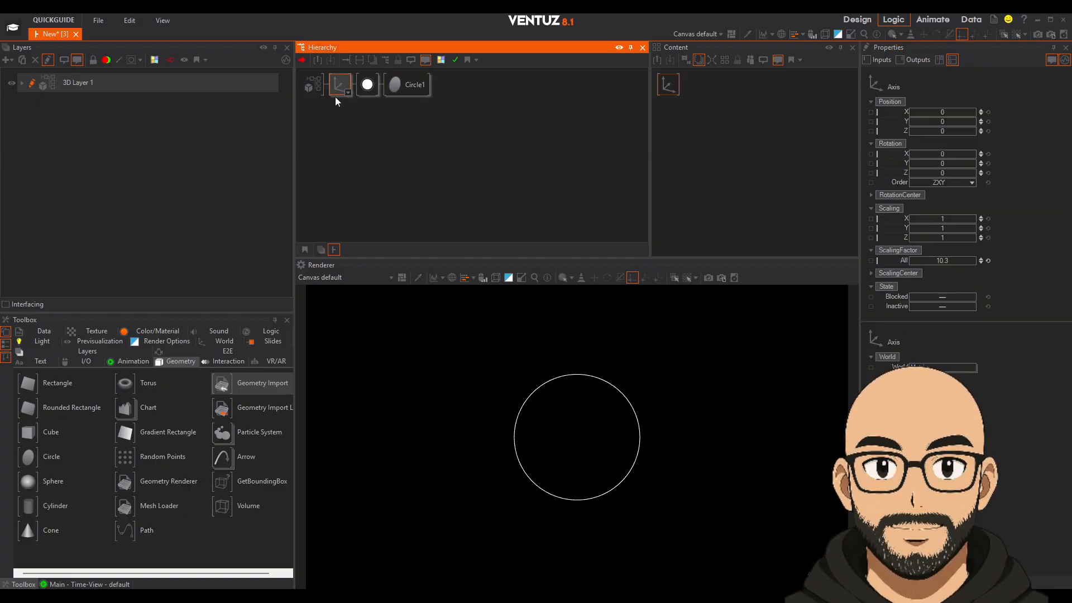
drag(942, 261, 951, 260)
click(952, 261)
text(12)
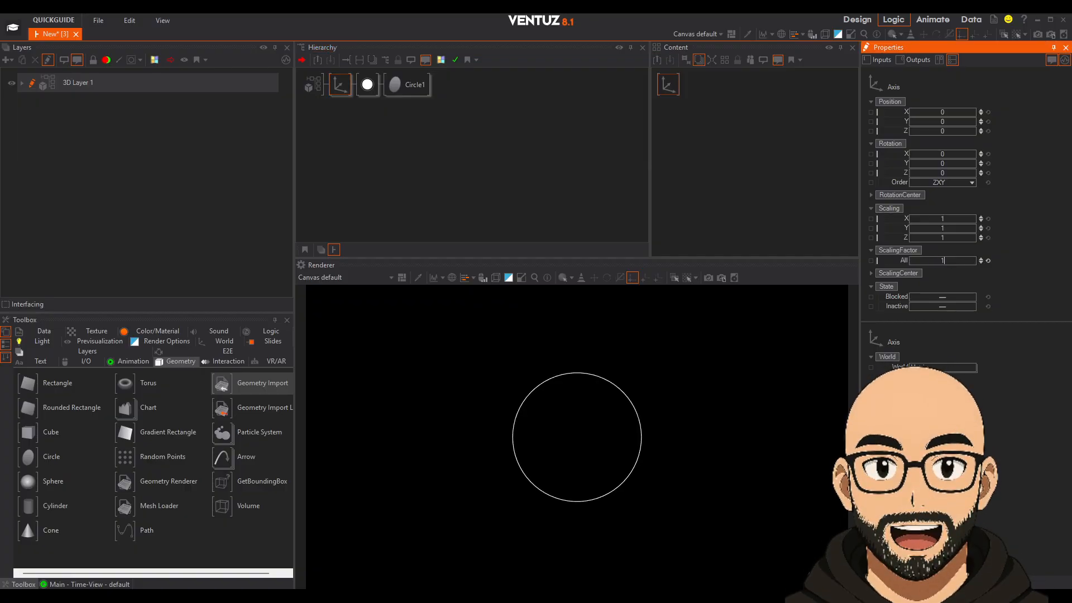
key(Return)
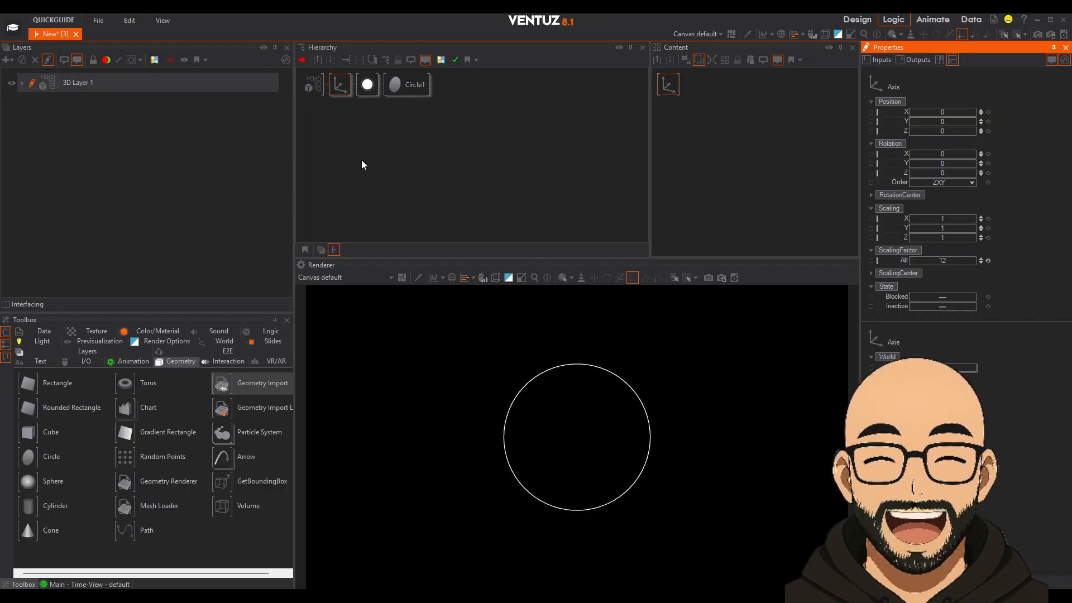
click(369, 110)
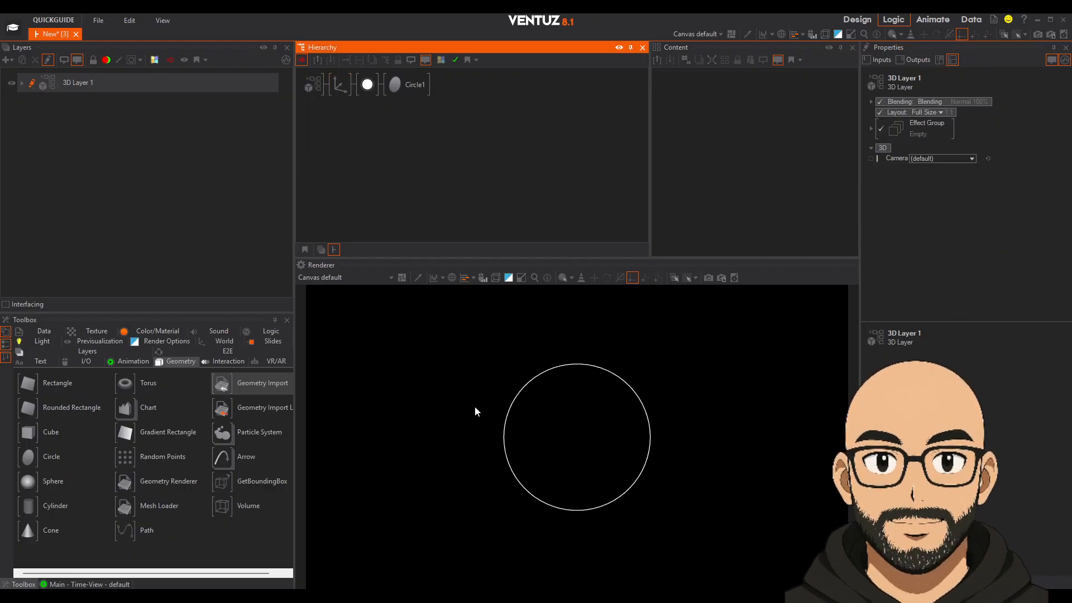
Duplicate the whole Axis branch under the 3D layer and reduce the copy's scaling factor to about 10.05.
click(350, 91)
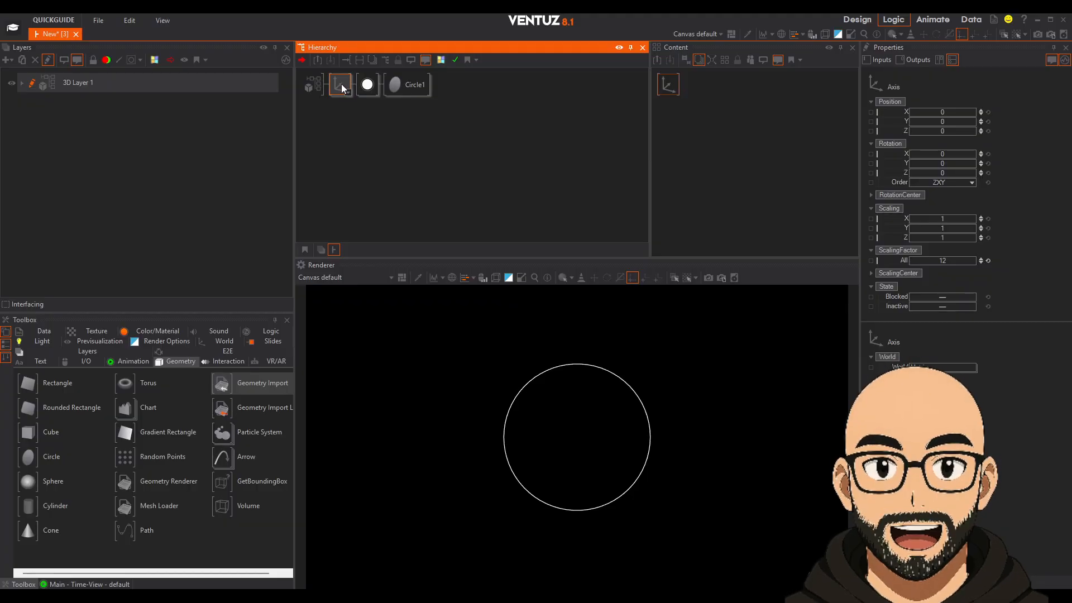
ctrl+drag(341, 83, 338, 114)
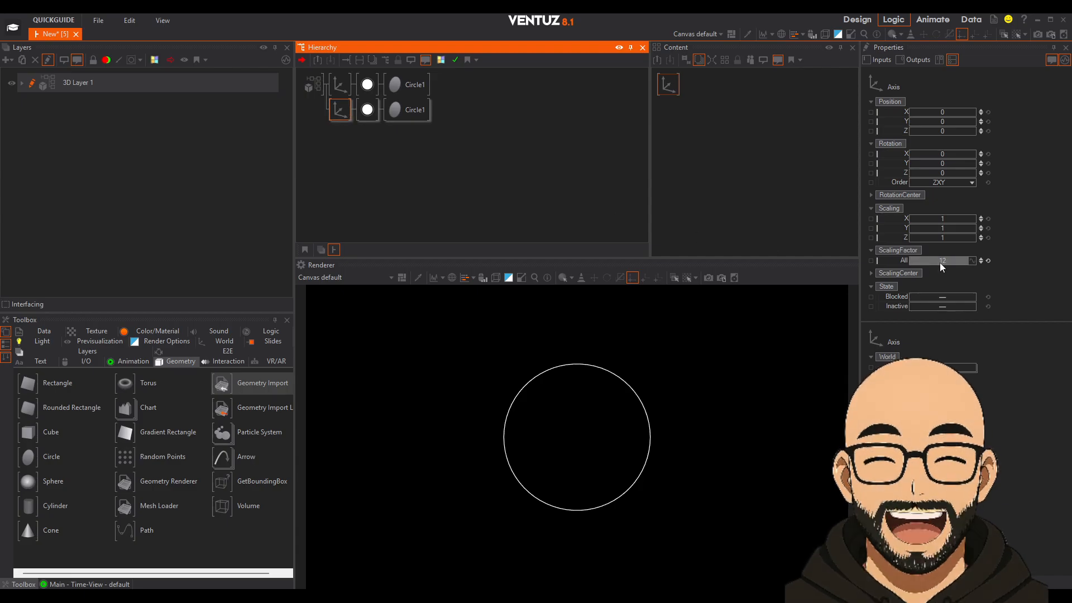
drag(941, 263, 900, 260)
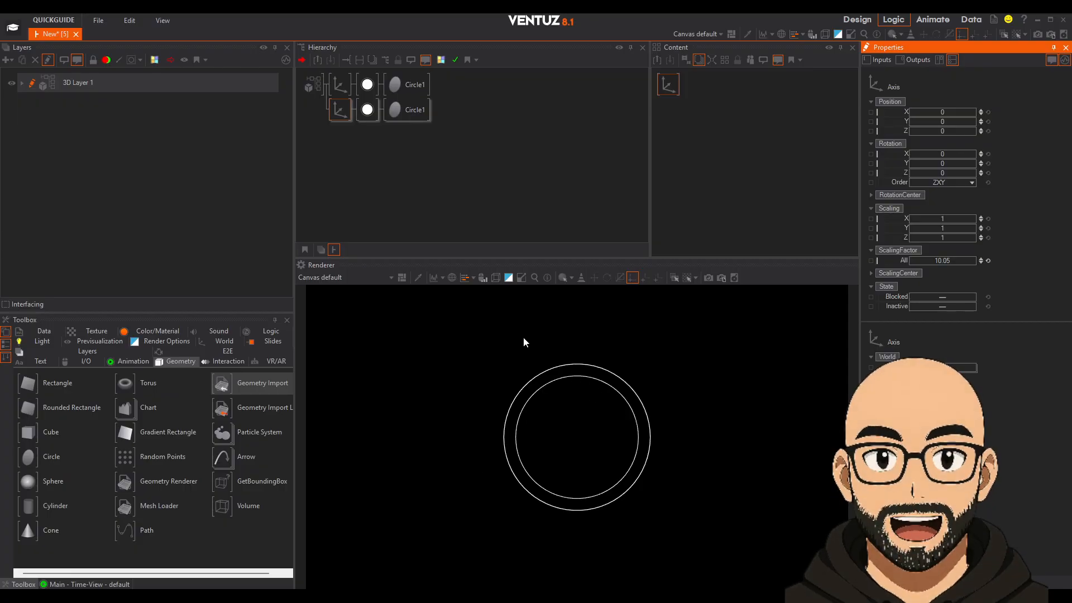
Turn the inner circle into a partial arc with an angle of 97 and a hole of 0.98.
click(403, 110)
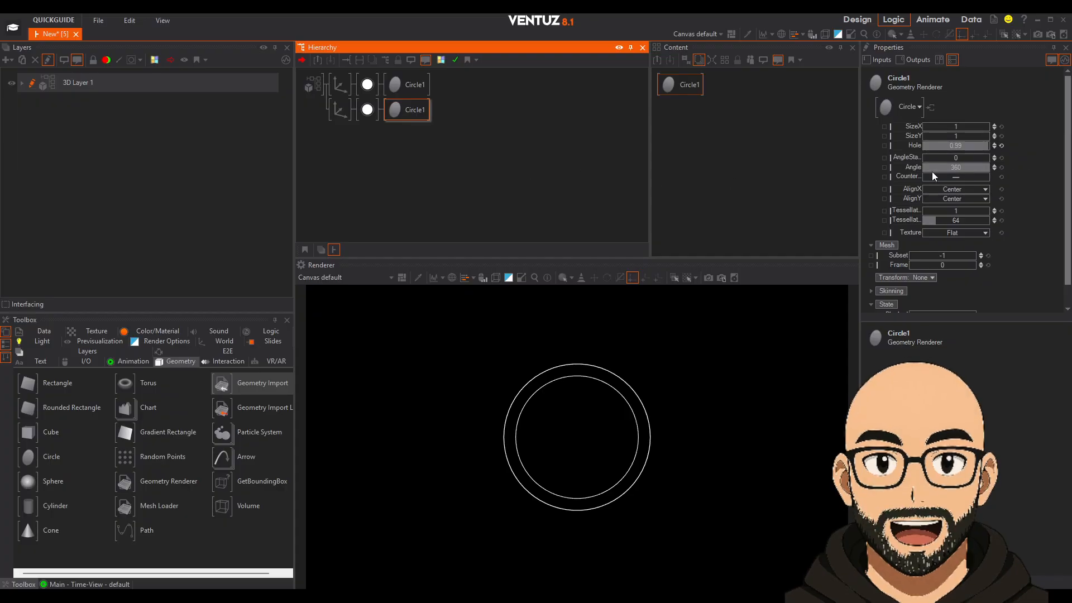
drag(957, 168, 923, 170)
drag(928, 170, 929, 170)
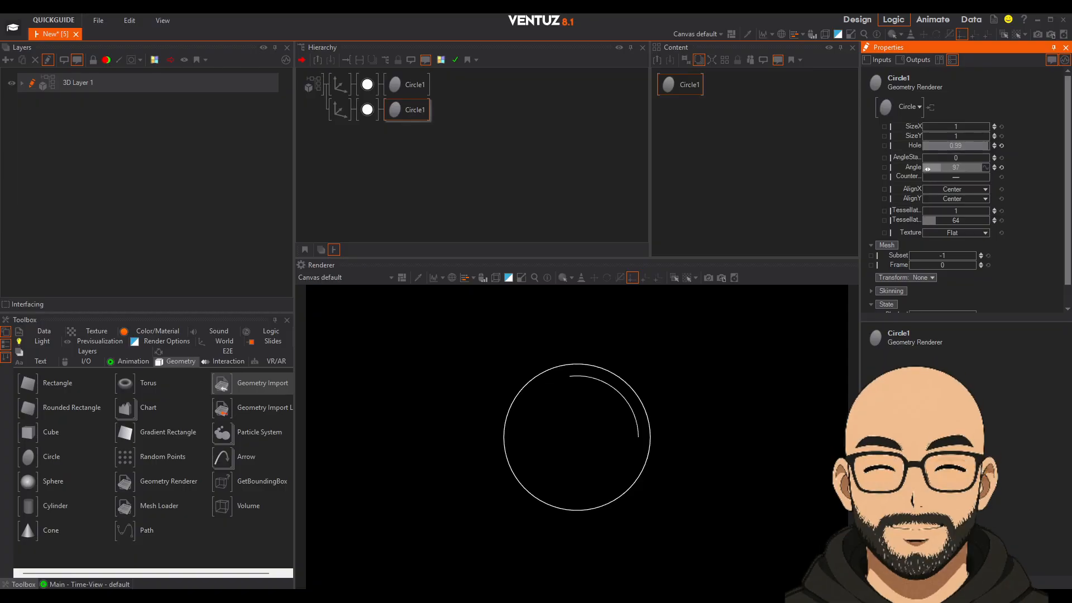
mouse_move(976, 146)
mouse_down()
mouse_move(960, 148)
mouse_move(972, 145)
mouse_up()
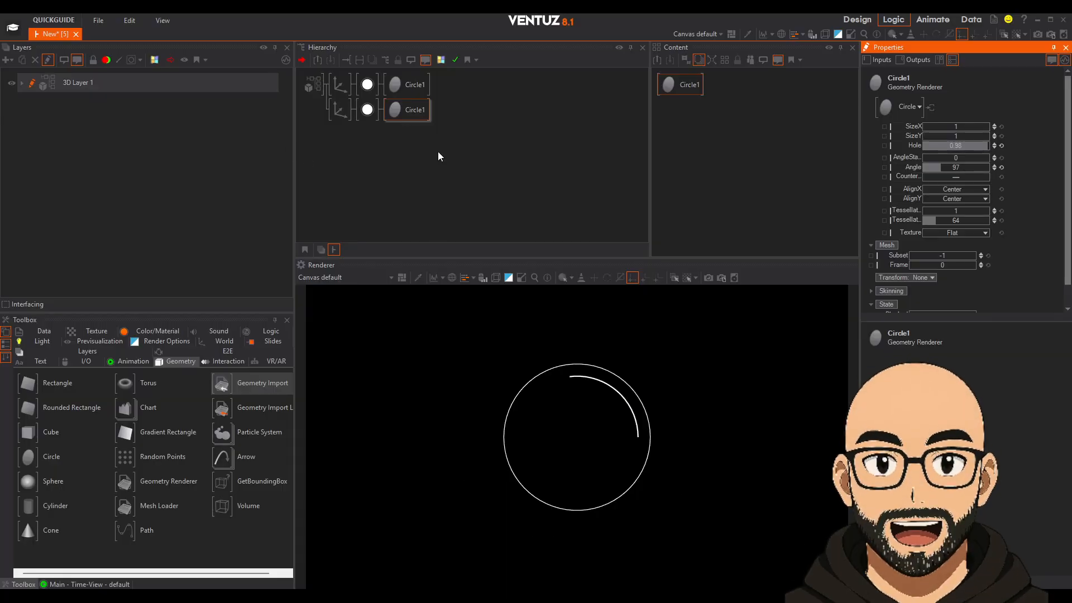
Duplicate the full ring's Axis branch and raise the copy's overall scaling factor to 16.25.
click(339, 89)
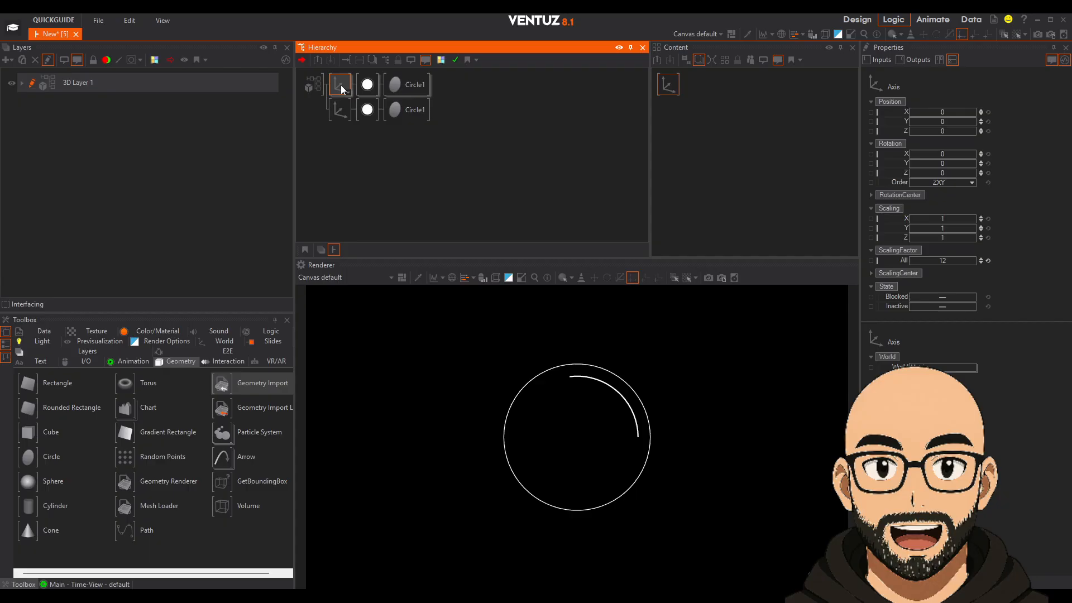
key(ctrl+v)
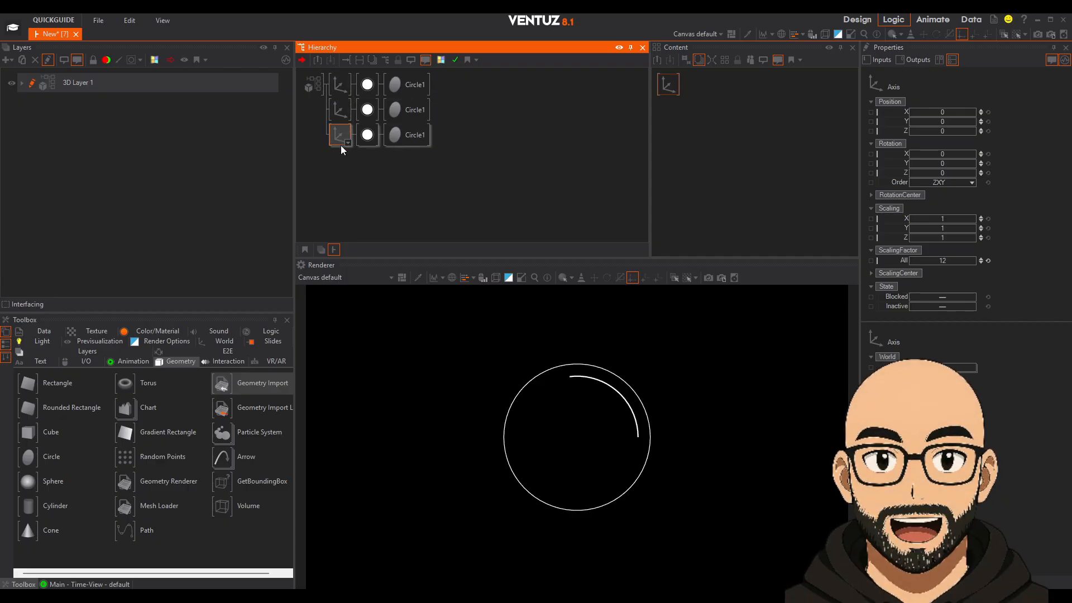
mouse_move(948, 260)
mouse_down()
mouse_move(971, 259)
mouse_move(962, 260)
mouse_up()
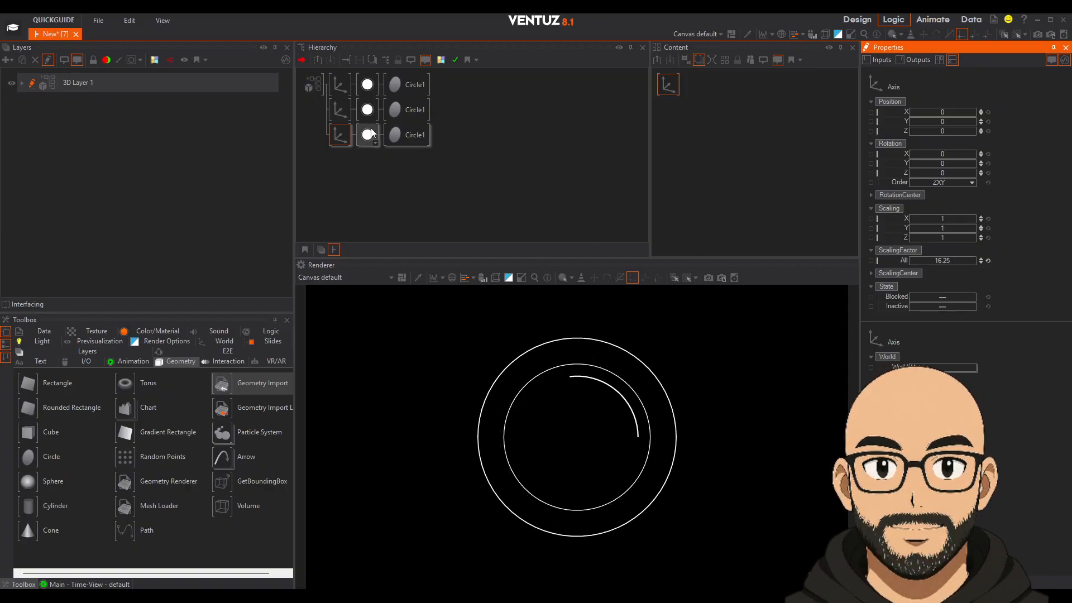
Set the new outer ring's material draw mode to Sprites with a scale of 0.0028.
click(368, 135)
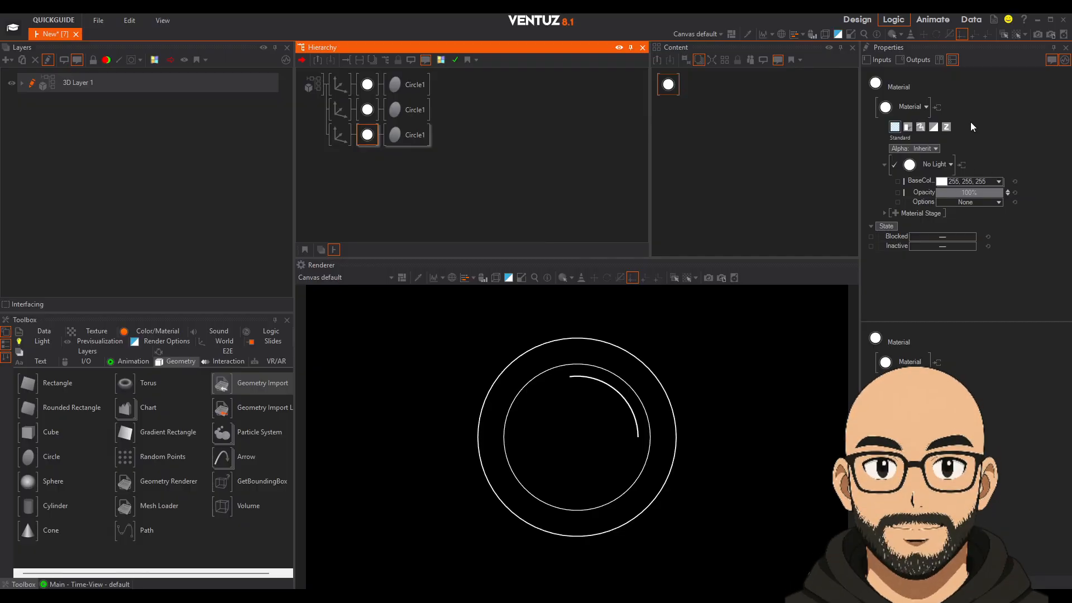
click(919, 131)
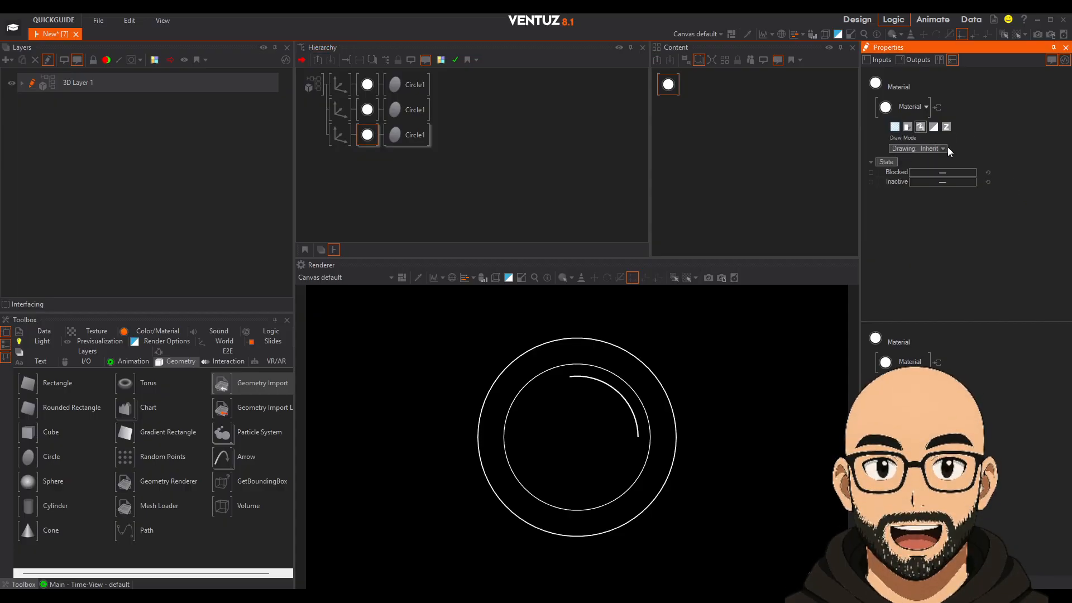
click(943, 148)
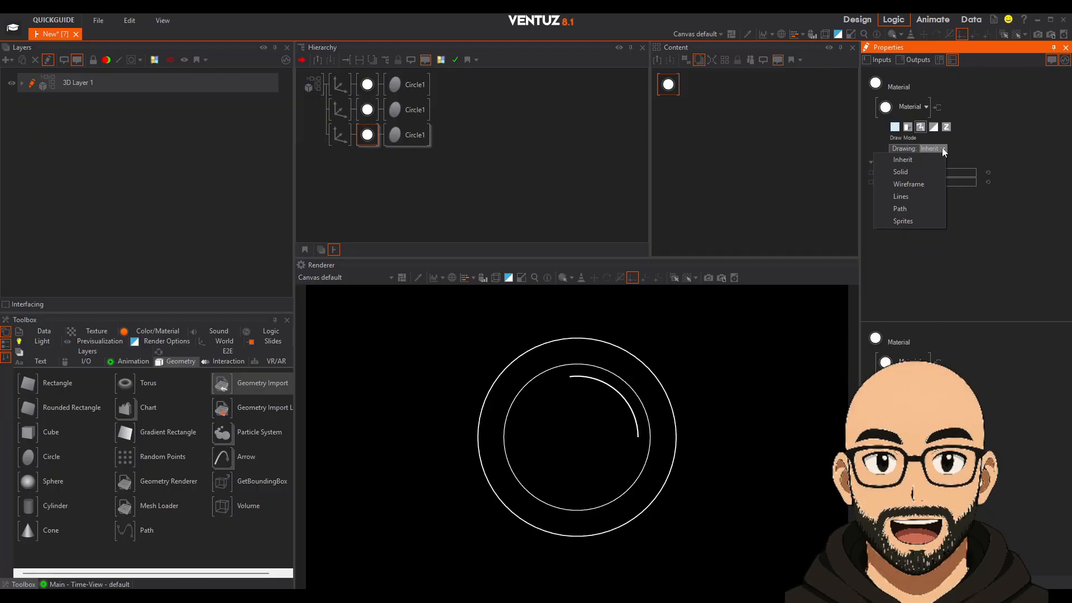
click(903, 222)
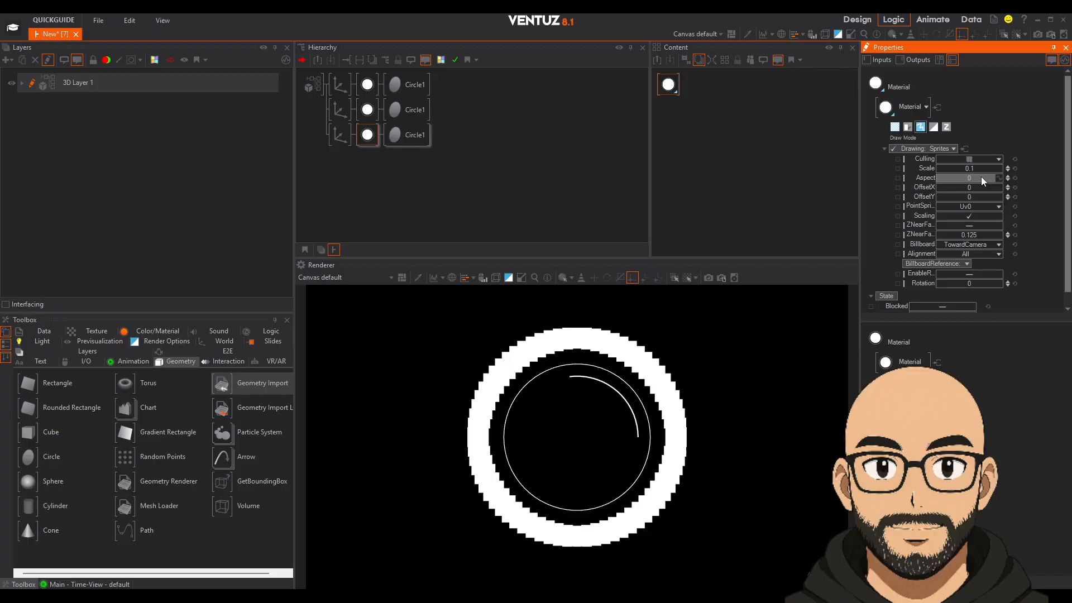
drag(982, 171, 946, 174)
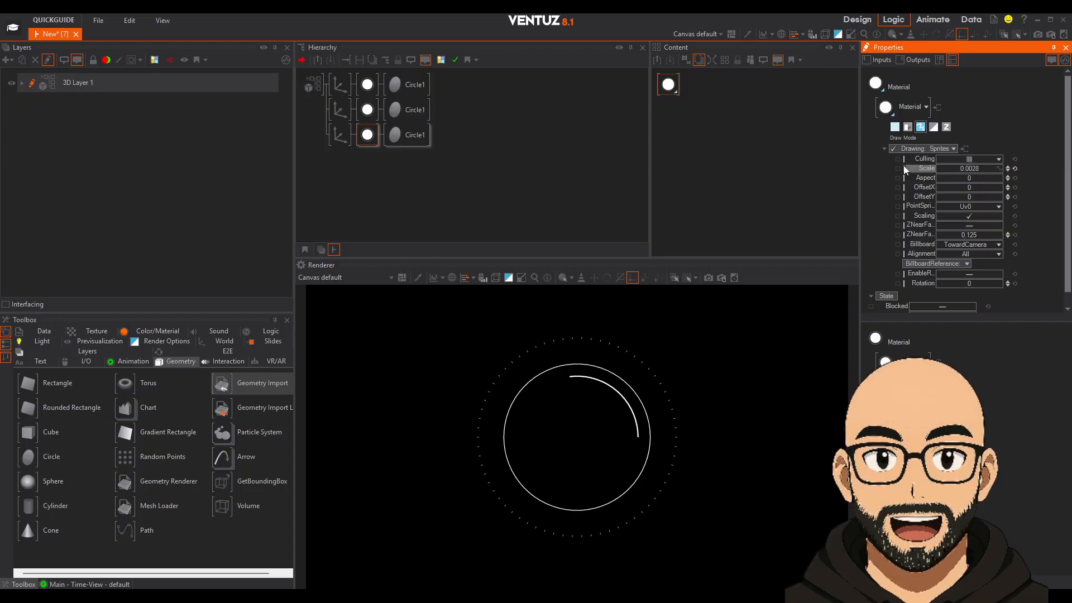
Give the dotted ring's circle a hole of 0.844 and a radial tessellation of 2.
click(415, 139)
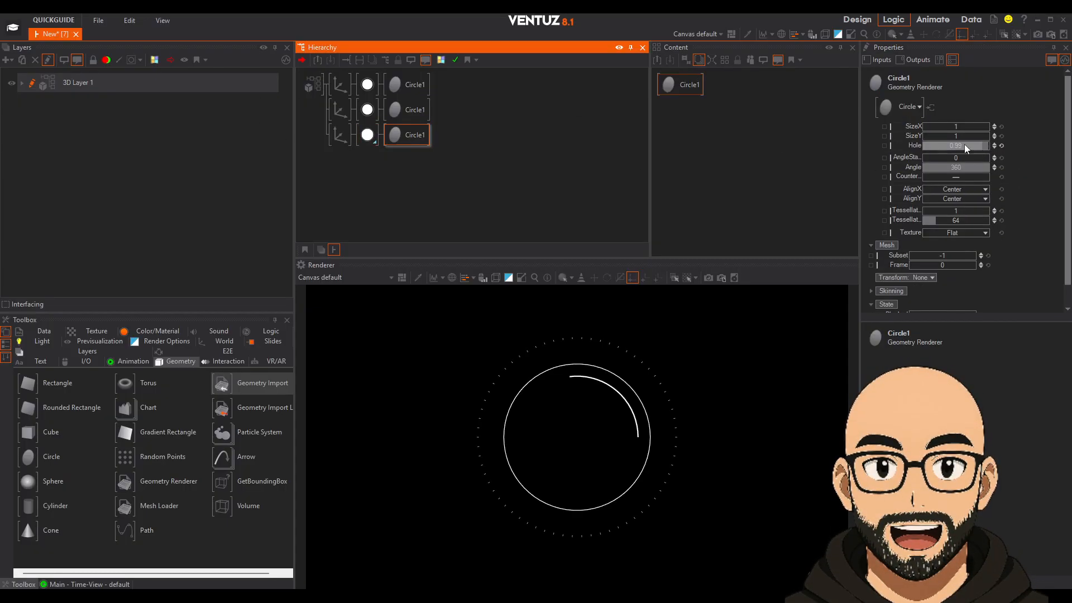
drag(971, 146, 925, 149)
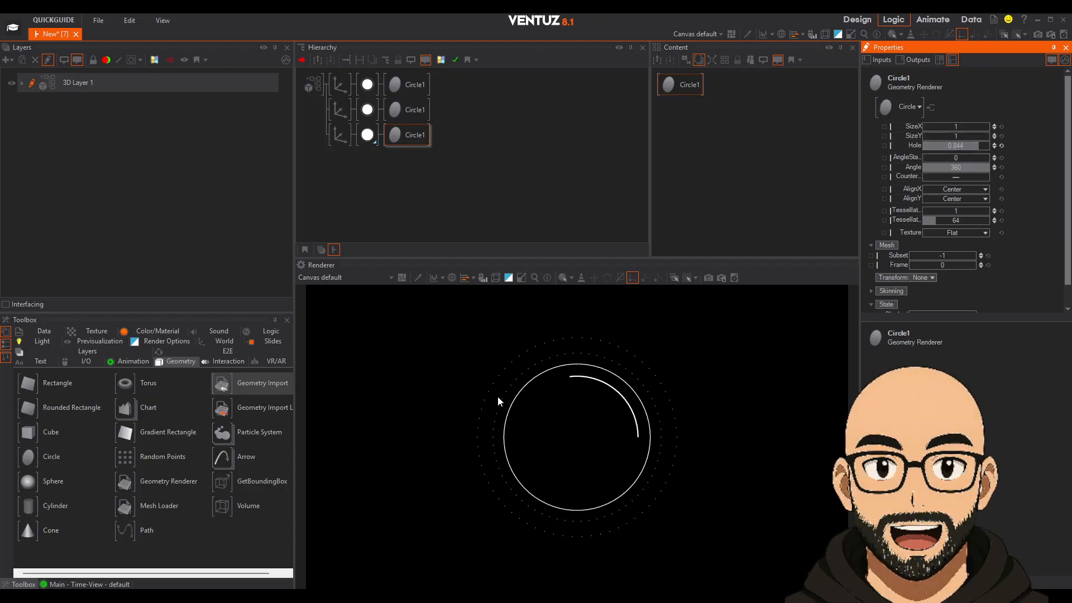
click(400, 139)
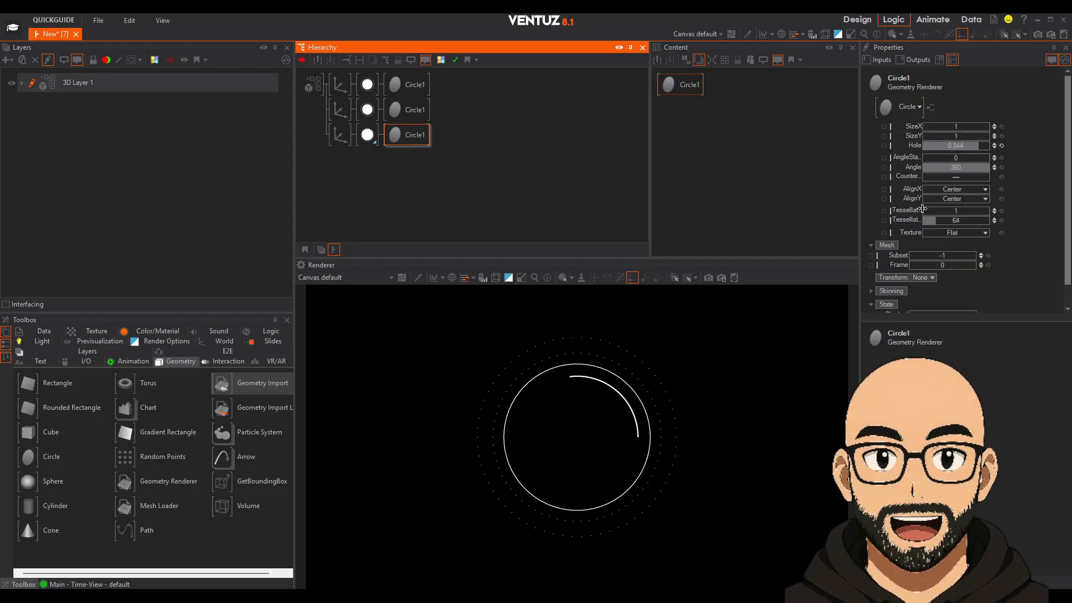
drag(921, 211, 935, 211)
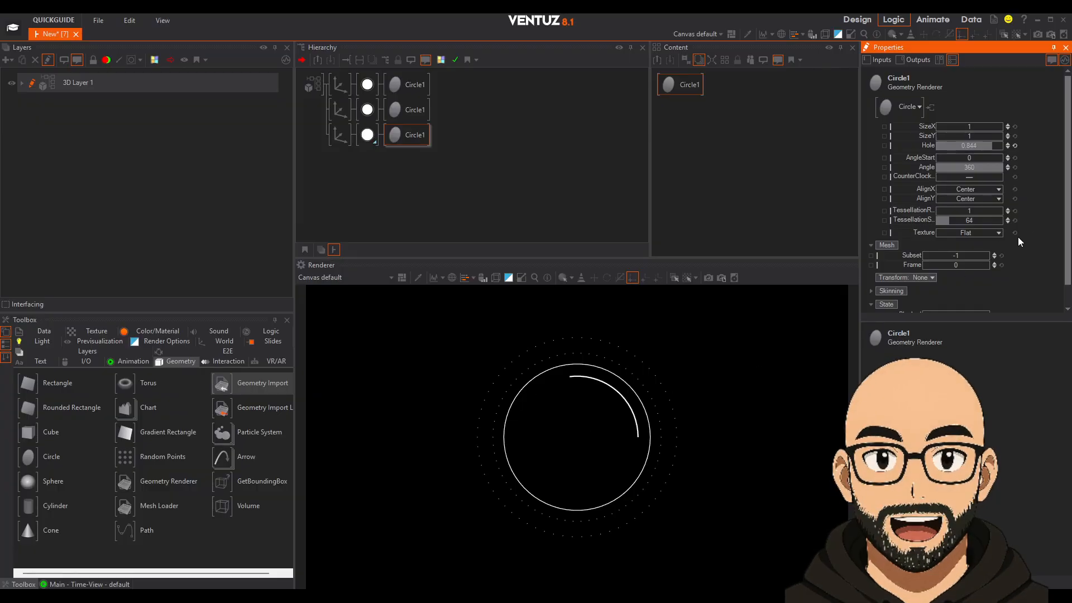
mouse_move(963, 213)
mouse_down()
mouse_move(1002, 208)
mouse_move(936, 214)
mouse_move(957, 212)
mouse_move(946, 214)
mouse_up()
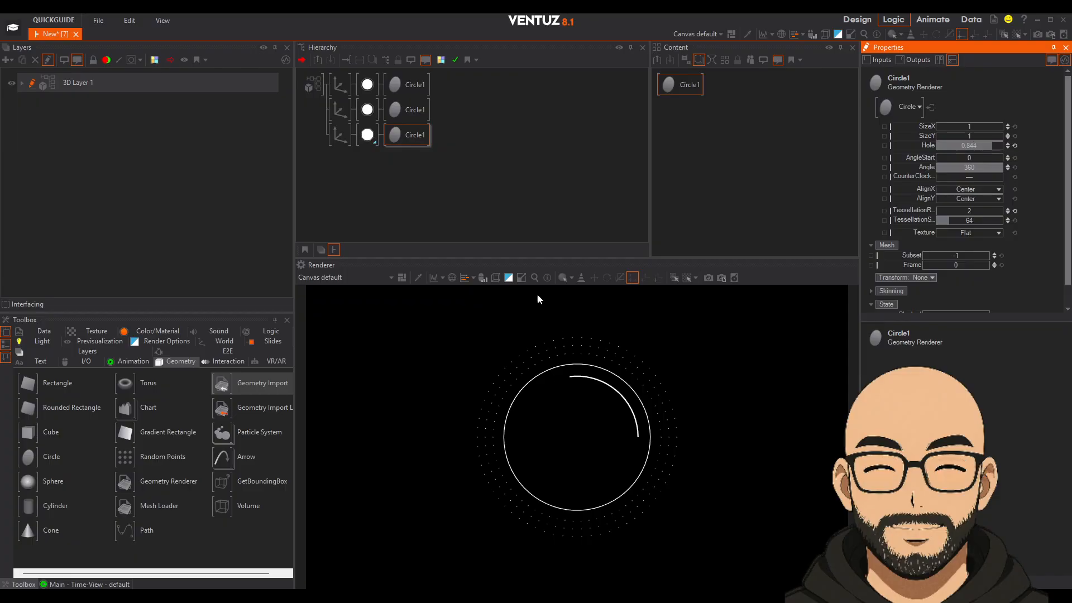
Duplicate the full thin ring's Axis branch and set the dotted ring's scaling factor to 16.05.
click(340, 85)
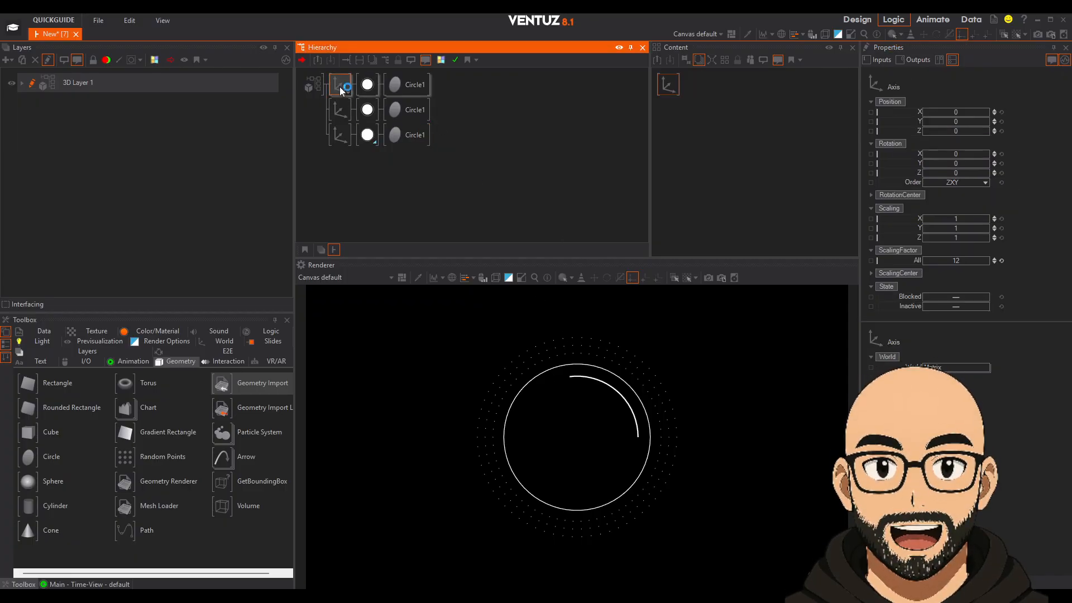
key(ctrl+d)
click(346, 157)
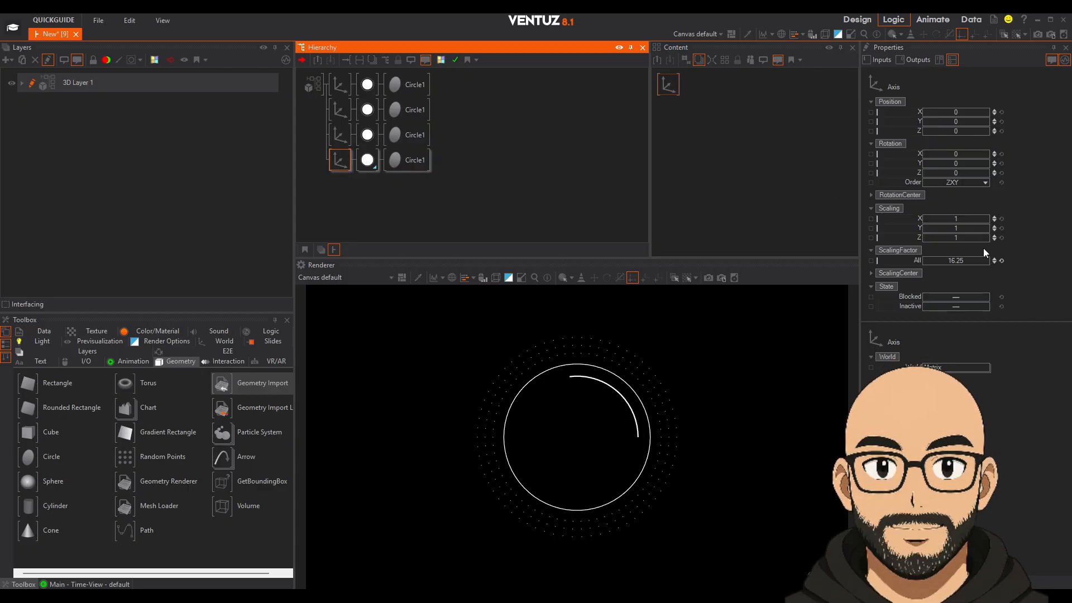
mouse_move(960, 262)
mouse_down()
mouse_move(982, 260)
mouse_move(954, 258)
mouse_up()
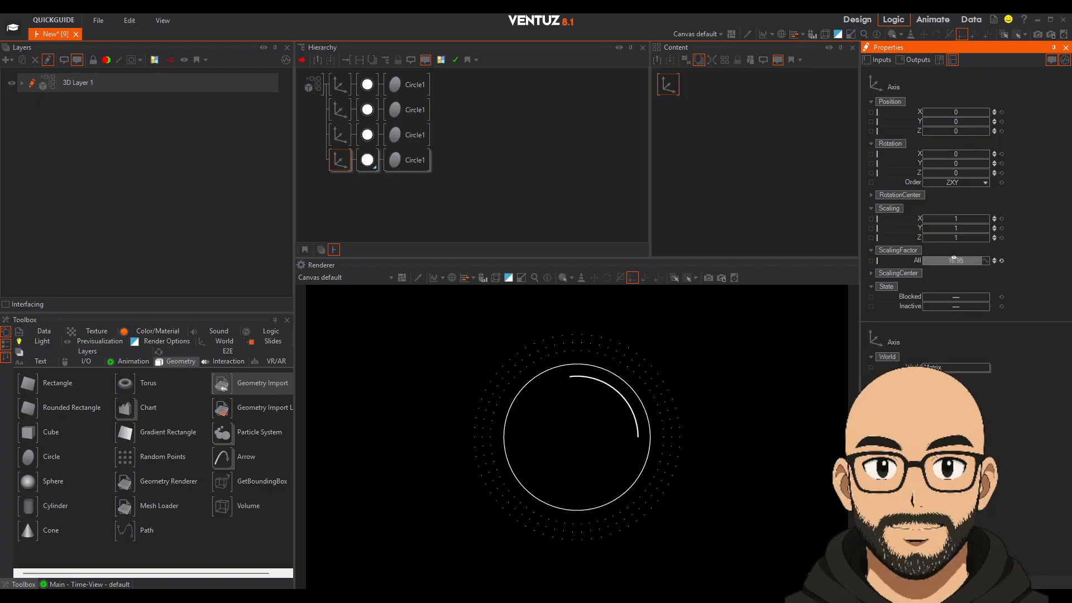
Set the duplicated thin ring's scaling factor to 18.06 and move its branch to the end of the hierarchy.
click(340, 84)
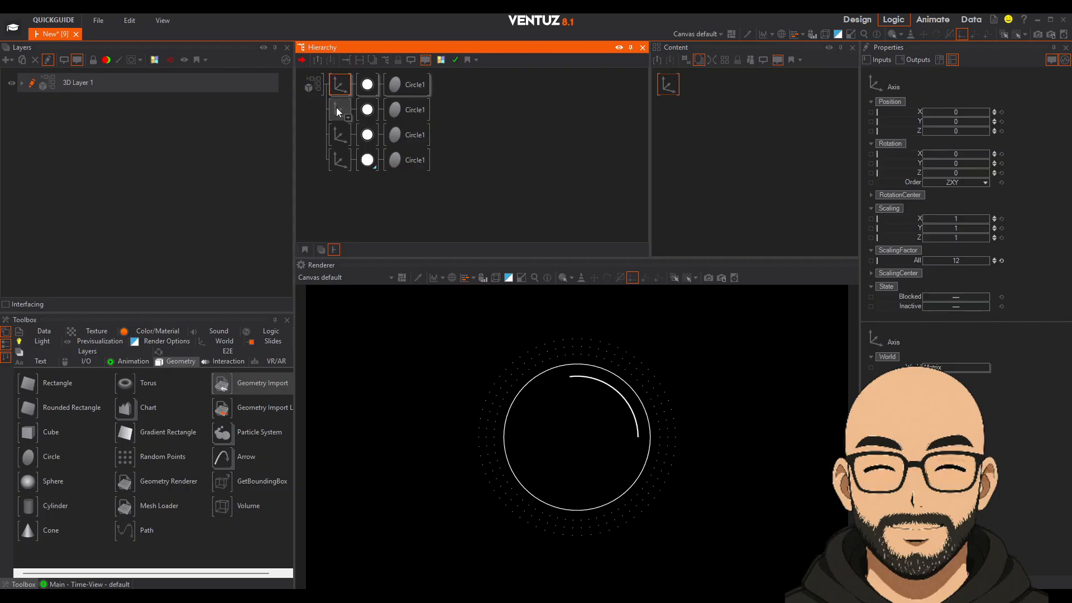
click(339, 108)
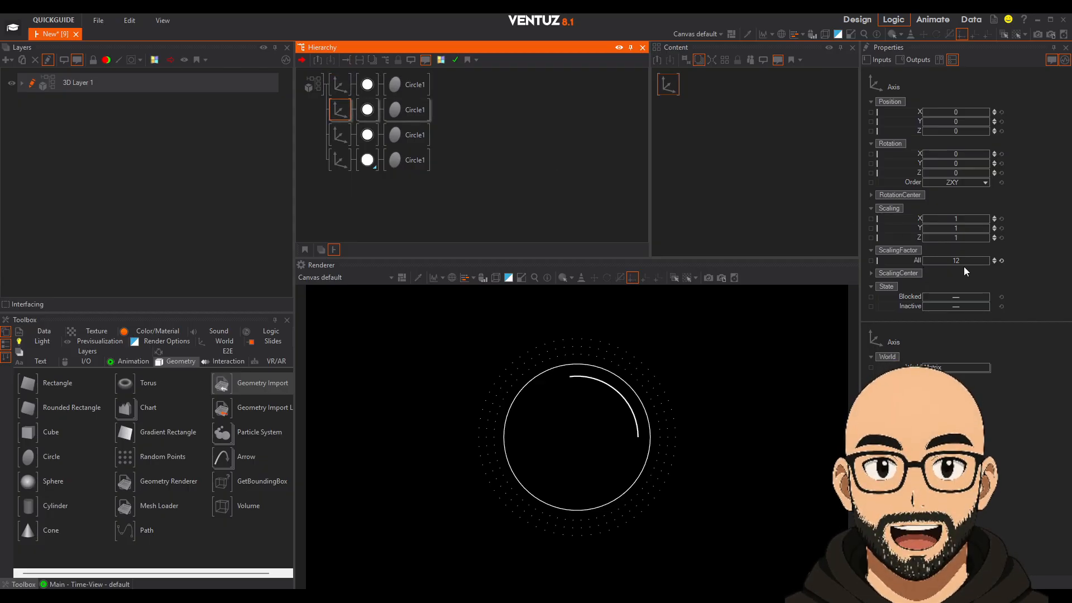
mouse_move(956, 260)
mouse_down()
mouse_move(988, 258)
mouse_move(979, 259)
mouse_up()
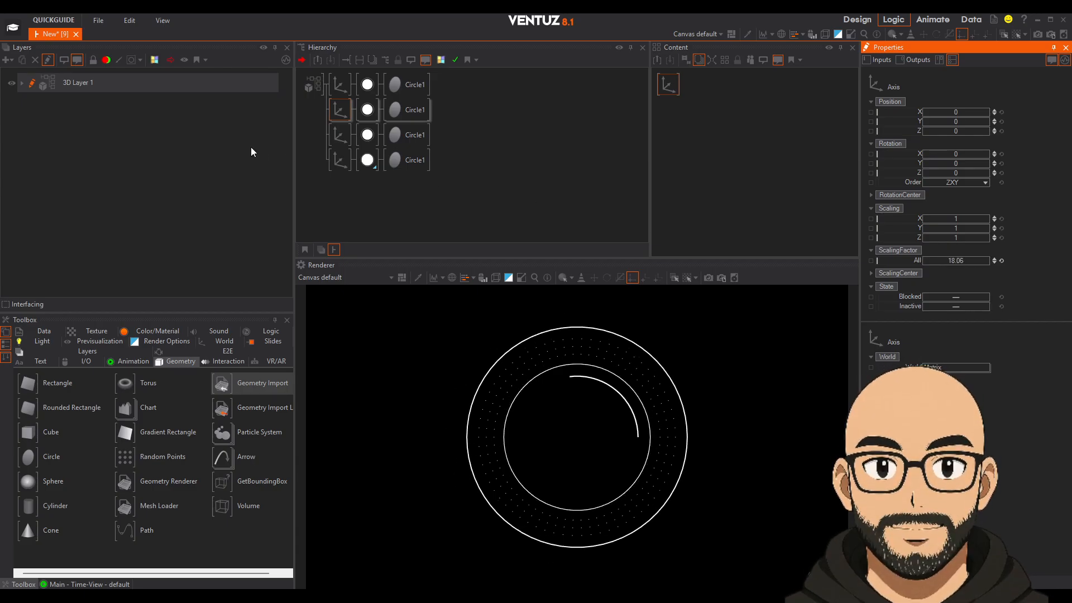
drag(342, 111, 340, 174)
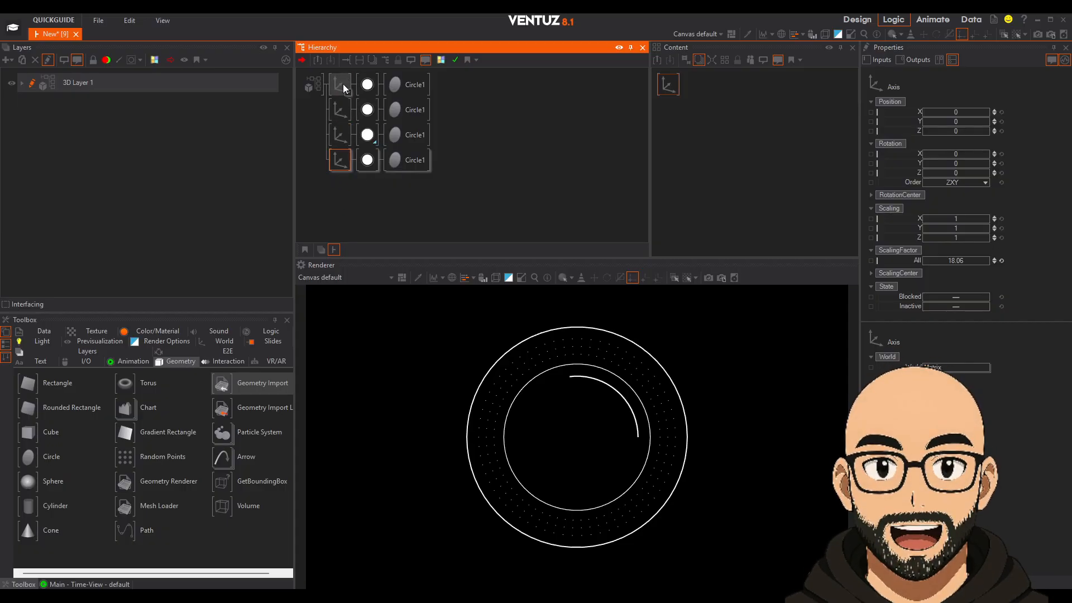
Rename the four Axis nodes 1, 2, 3 and 4 in hierarchy order.
click(341, 87)
click(340, 109)
click(339, 135)
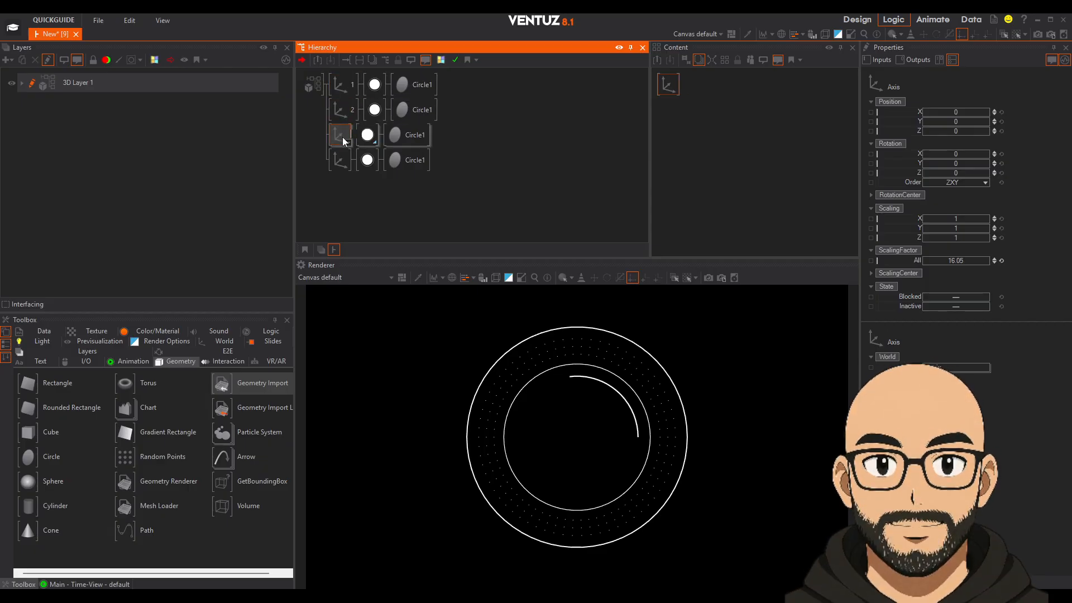
click(340, 160)
click(473, 188)
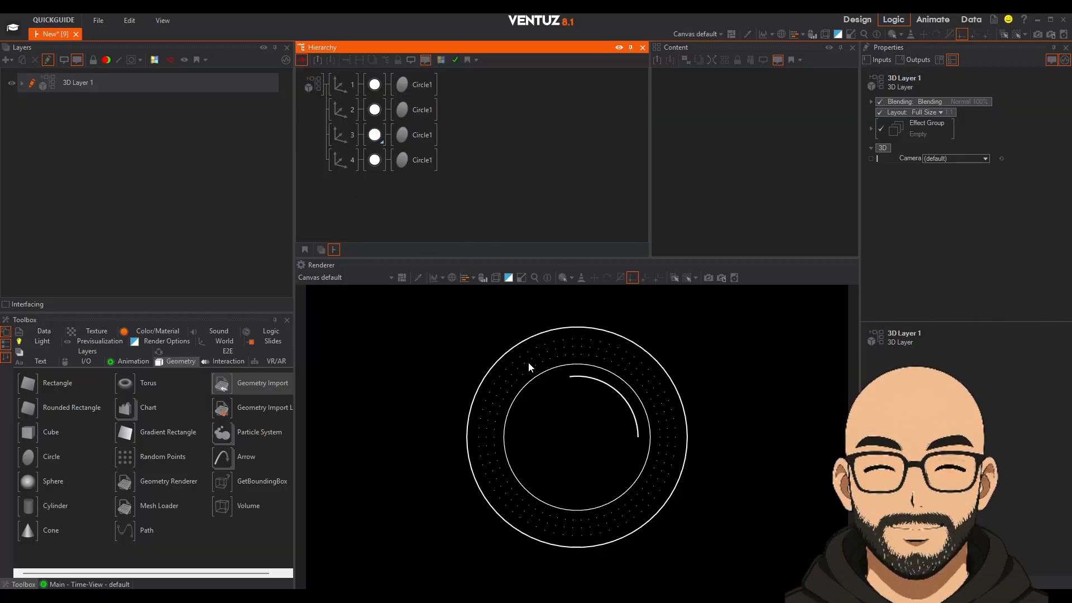
Rename the third Axis, which holds the dotted ring, to DOT_RING.
click(336, 137)
click(347, 140)
text(D)
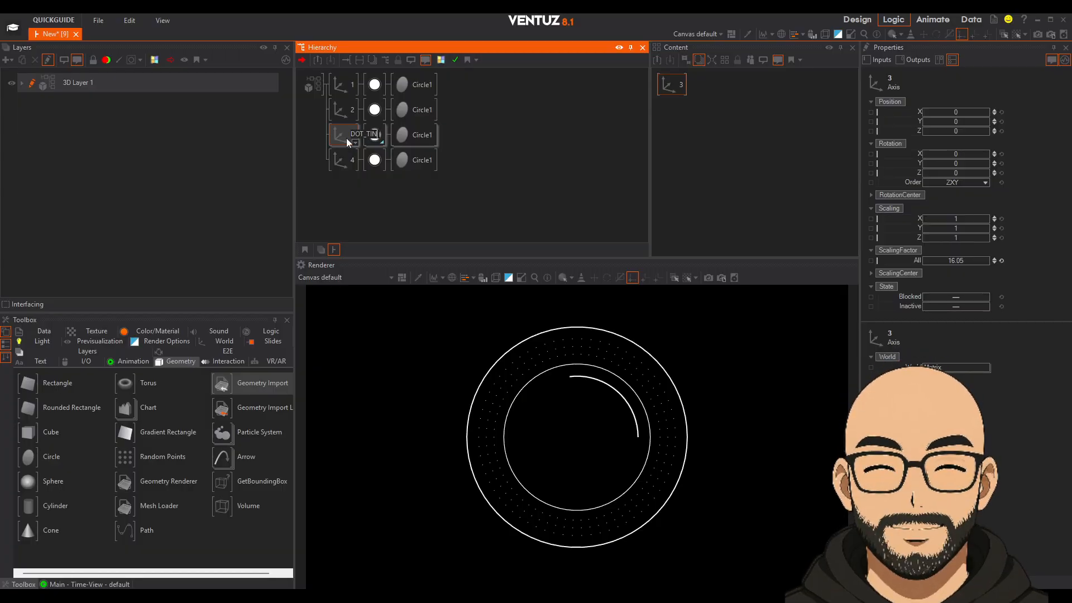
text(OT_RING)
key(Return)
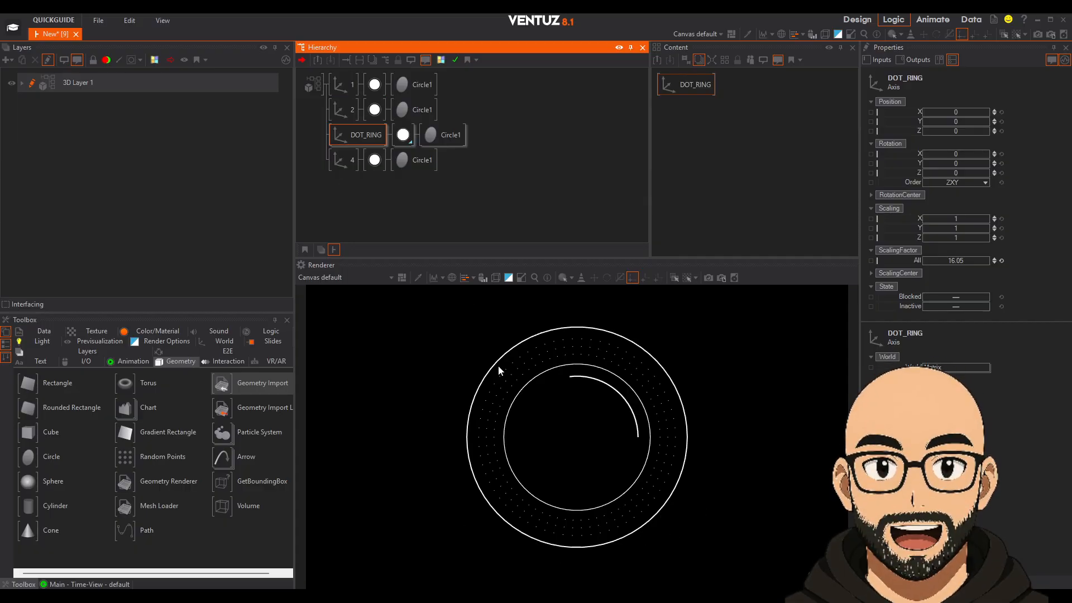
Switch to the Pinterest browser window and examine the HUD reference and the "ui circle" pins for ring ideas.
drag(1071, 124, 639, 113)
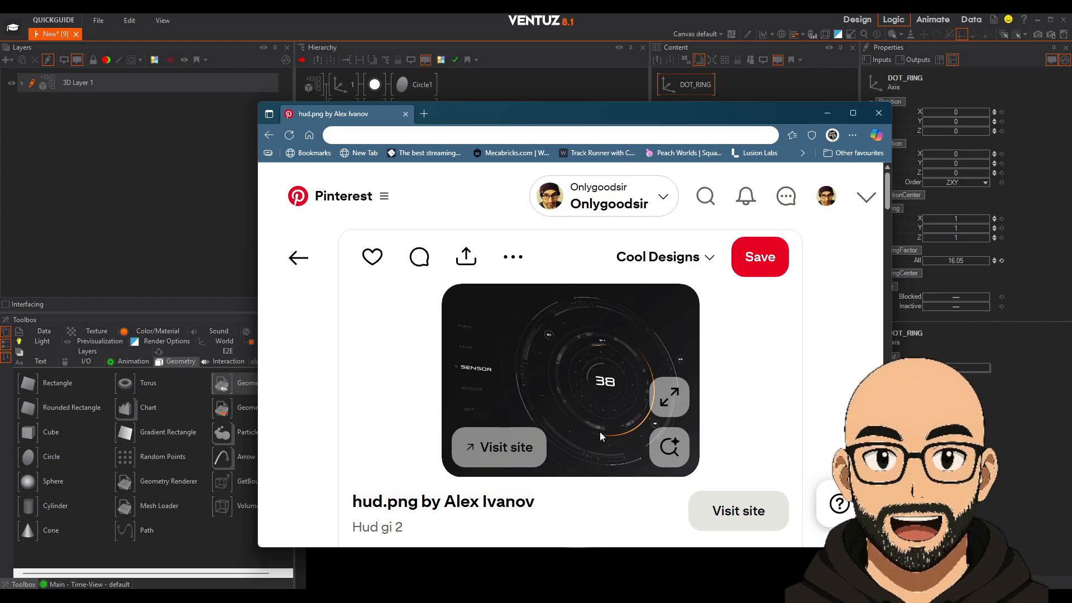
drag(557, 115, 586, 2)
drag(486, 1, 439, 115)
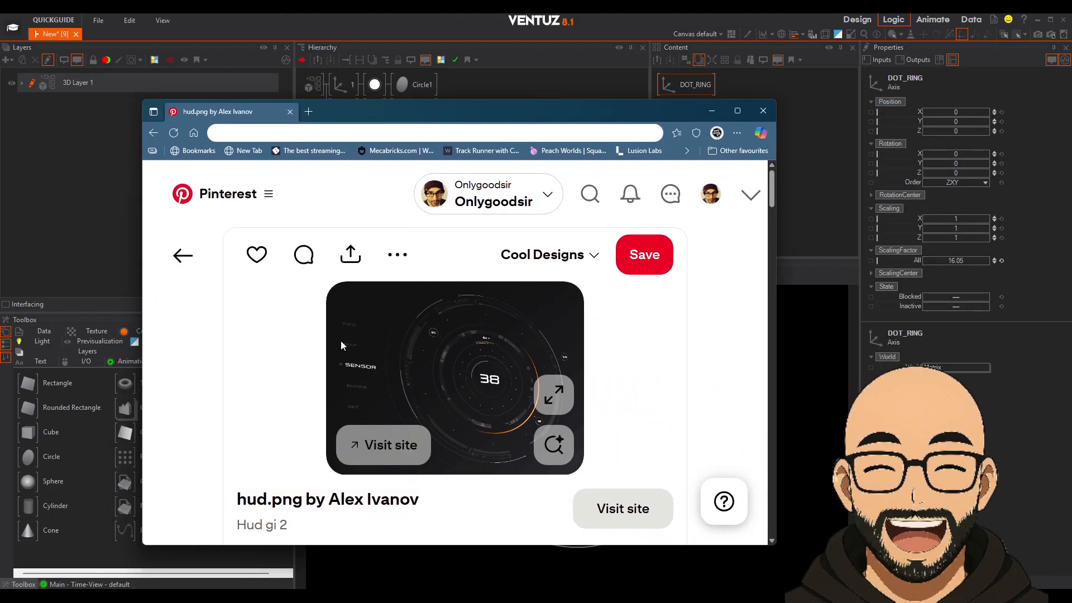
click(170, 270)
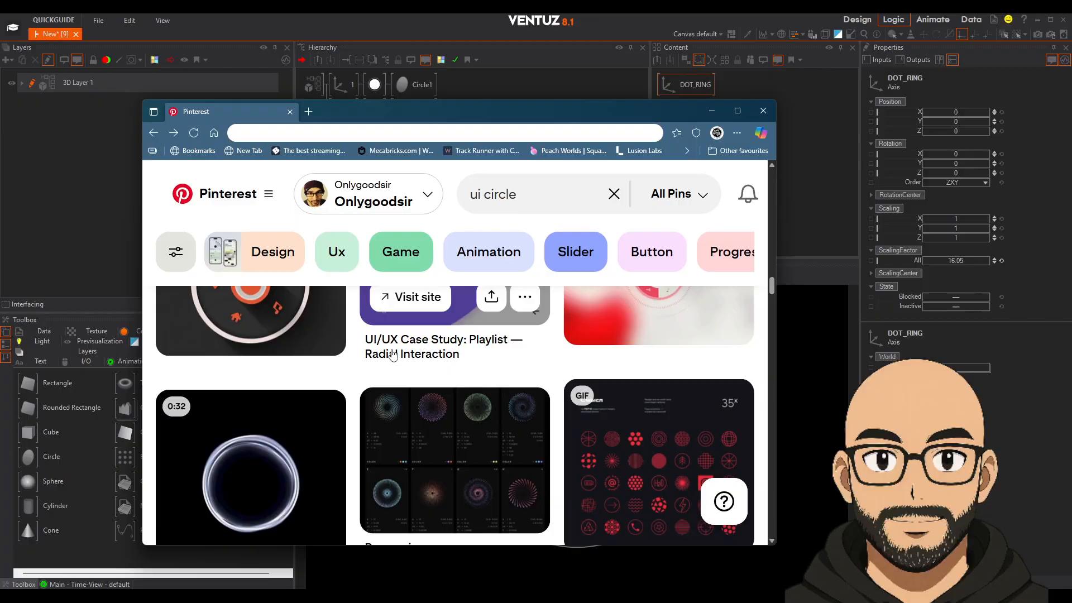
scroll(431, 409, up, 4)
scroll(497, 431, up, 10)
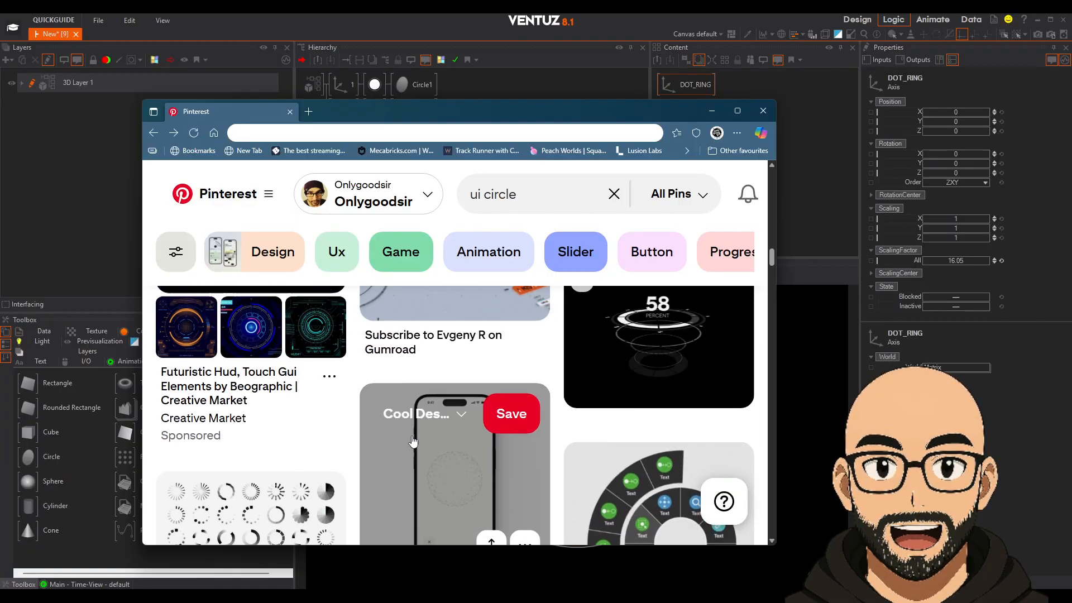
scroll(453, 428, up, 10)
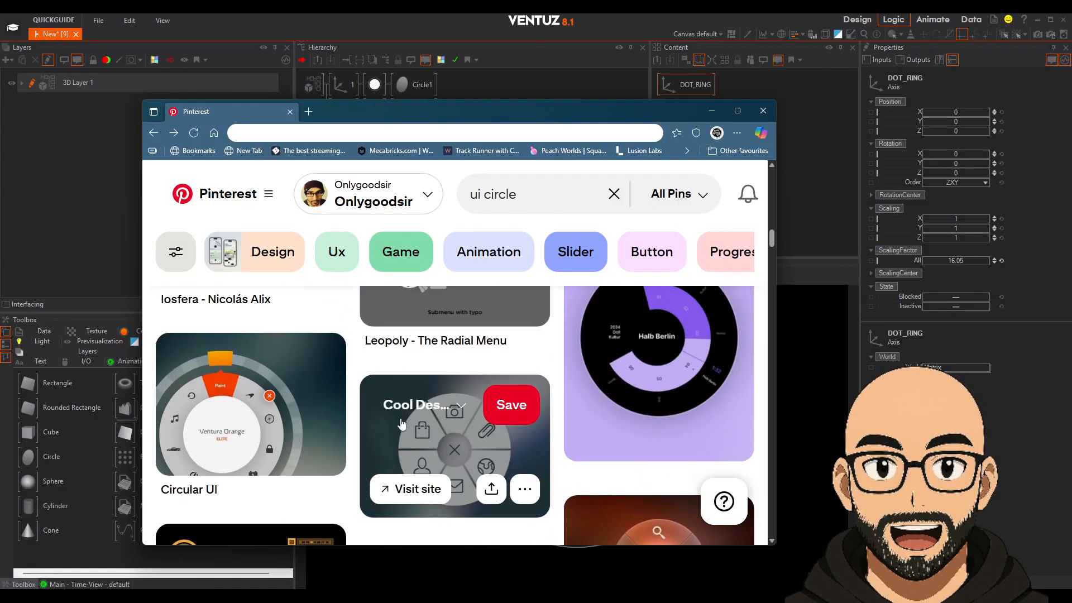
scroll(464, 428, up, 2)
scroll(455, 425, down, 3)
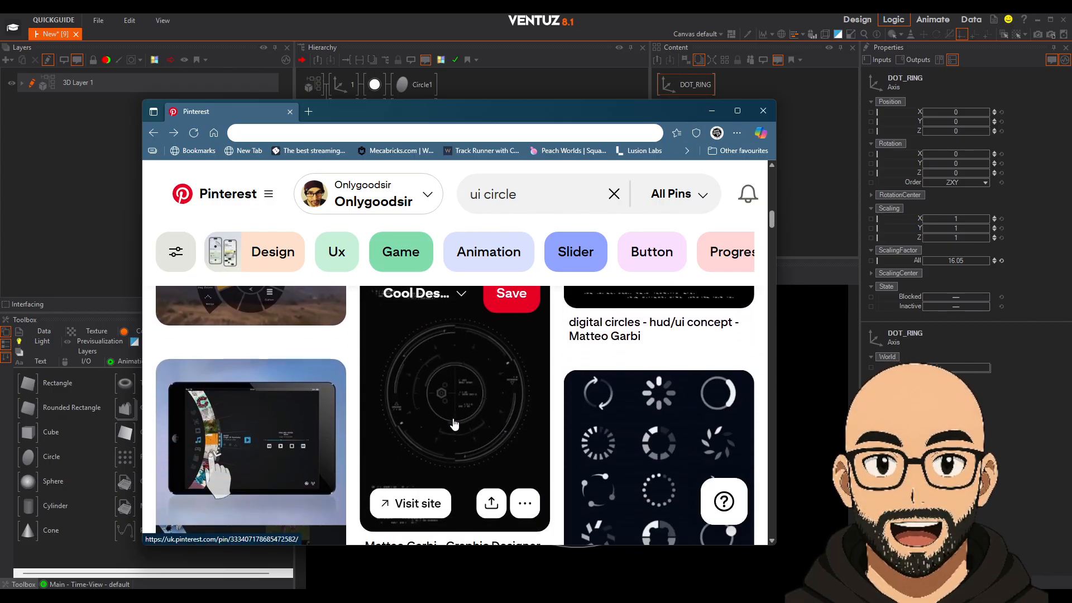
drag(486, 116, 1071, 163)
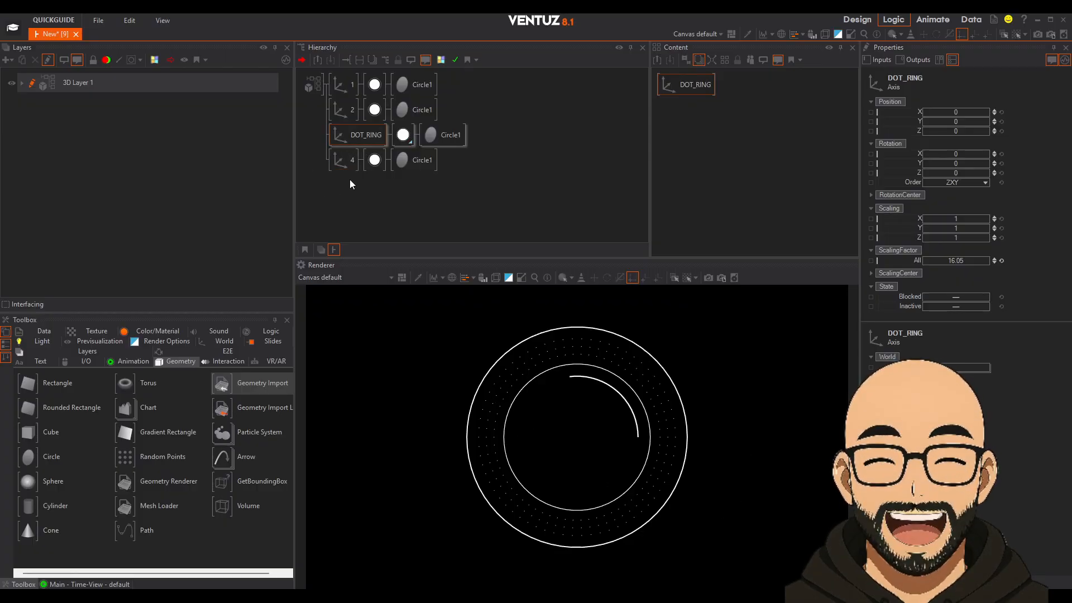
Thicken the outermost ring under Axis 4 with a hole of about 0.92 and lower its material opacity to 9.6%.
click(339, 165)
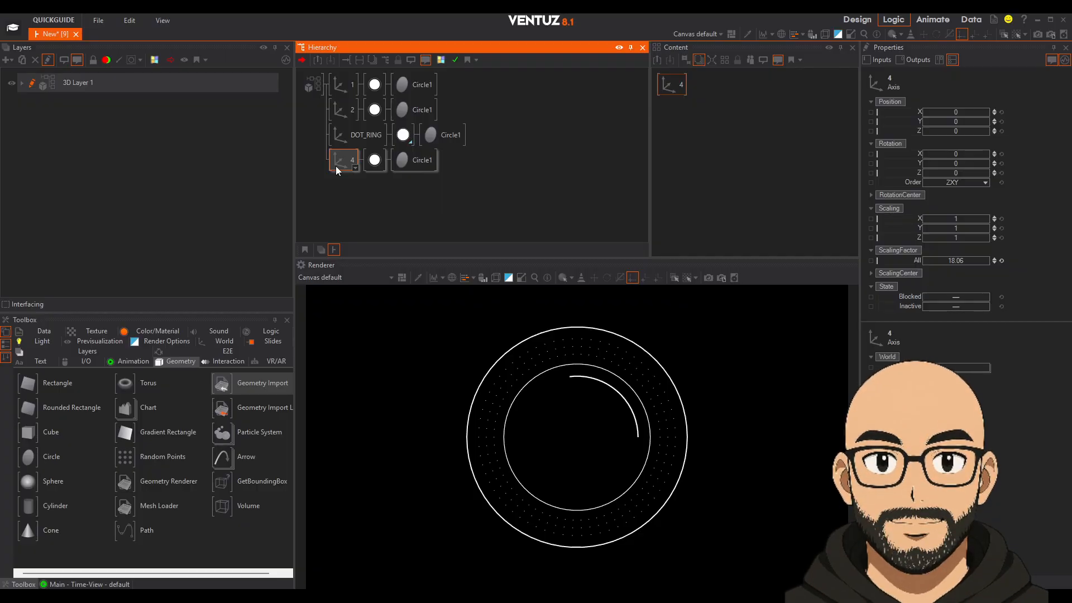
click(422, 167)
drag(987, 148, 961, 154)
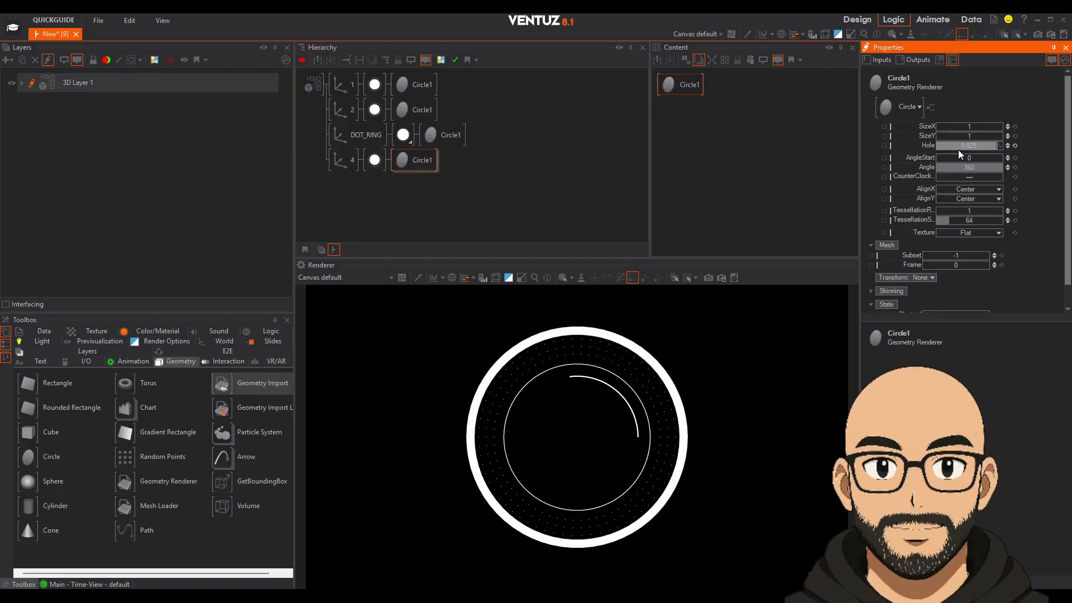
click(375, 161)
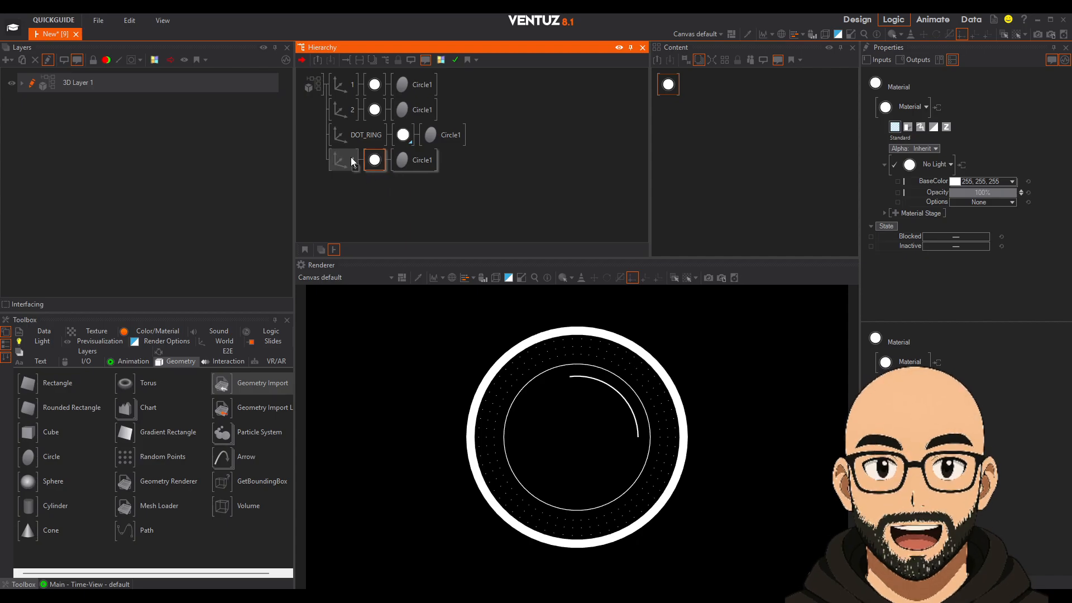
drag(996, 192, 967, 195)
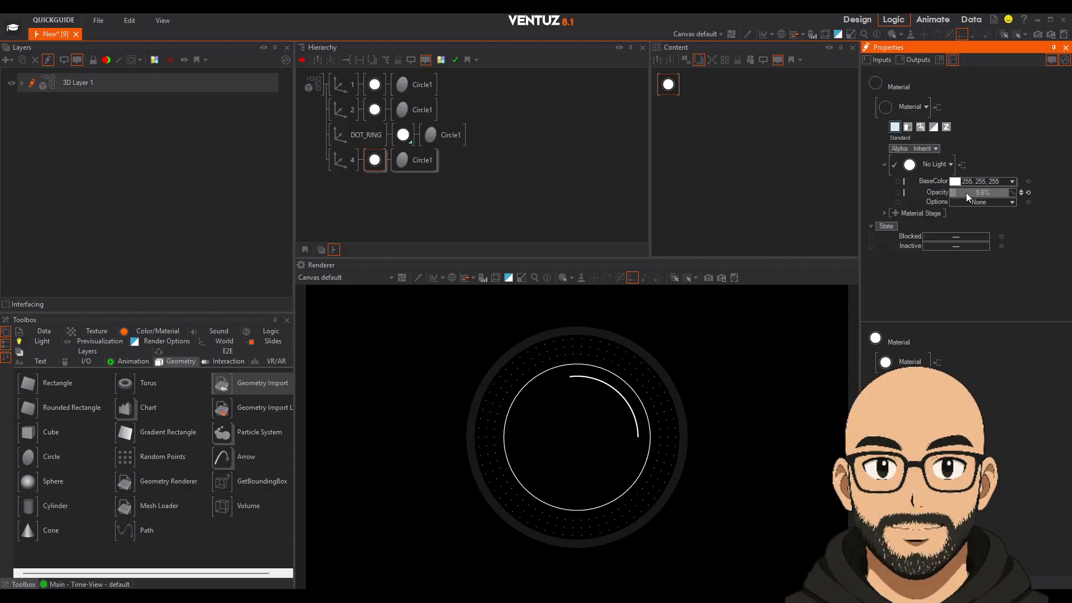
Turn the outermost ring under Axis 4 into a solid disc by setting its circle's hole to 0.
click(330, 178)
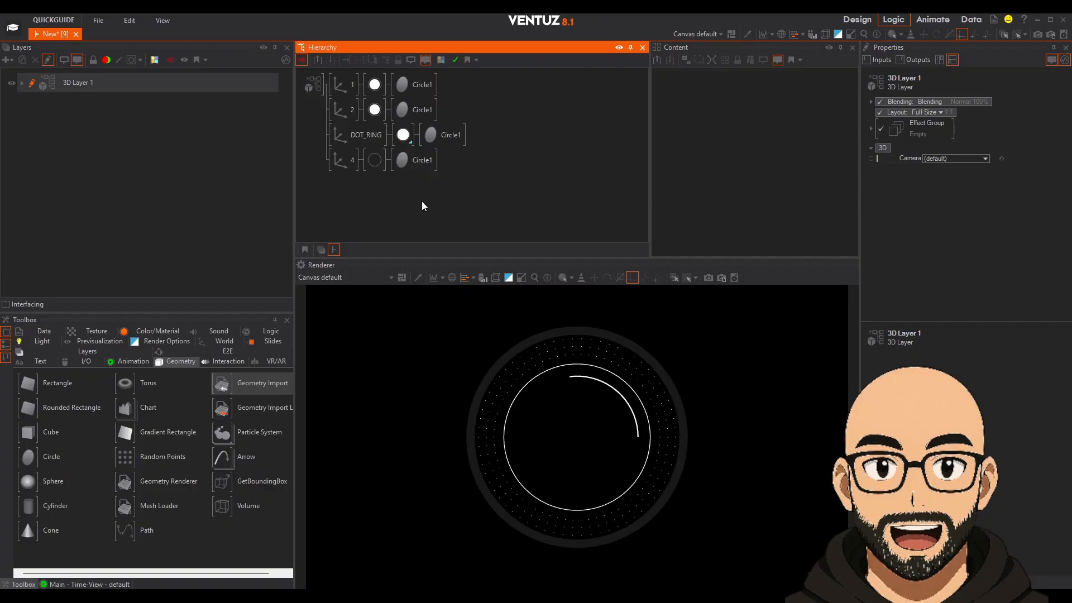
click(334, 169)
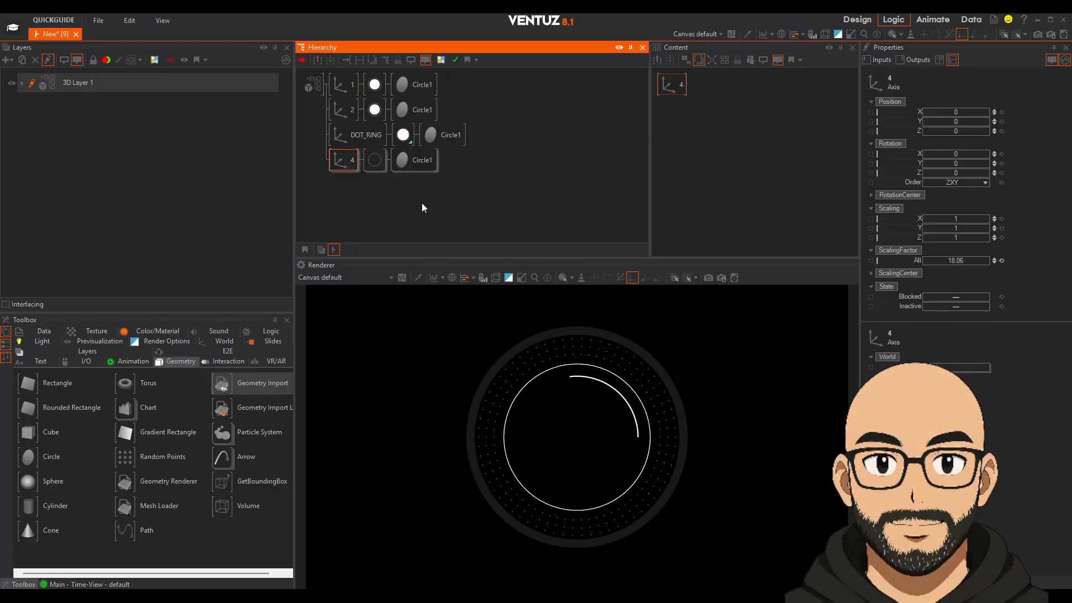
click(415, 162)
drag(994, 146, 934, 147)
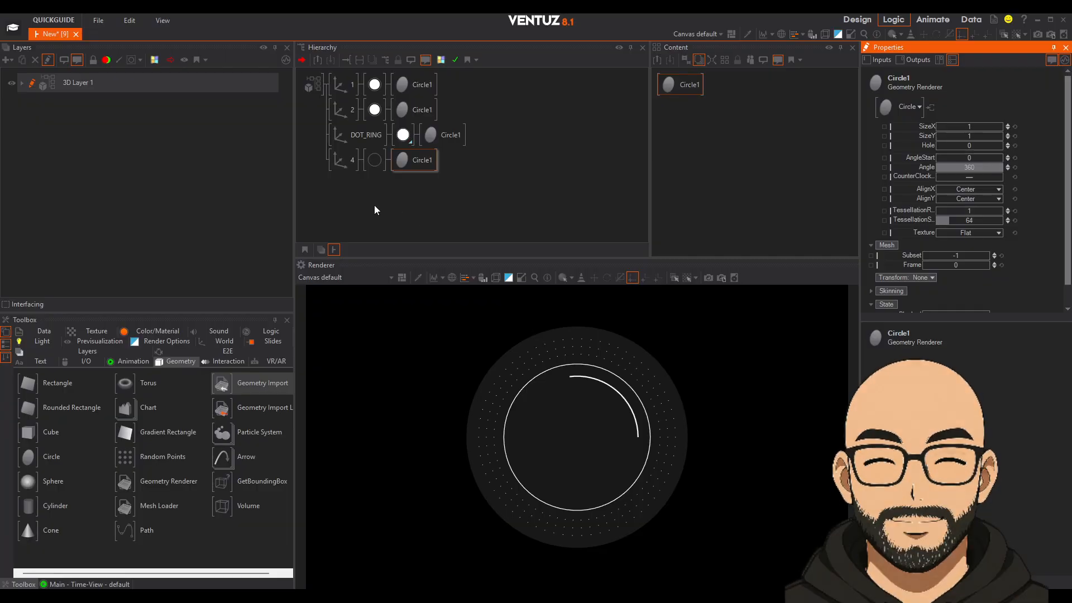
Insert a parent Axis ahead of all four ring branches, with Y rotation about -54.3 and scaling factor 1.37.
click(339, 151)
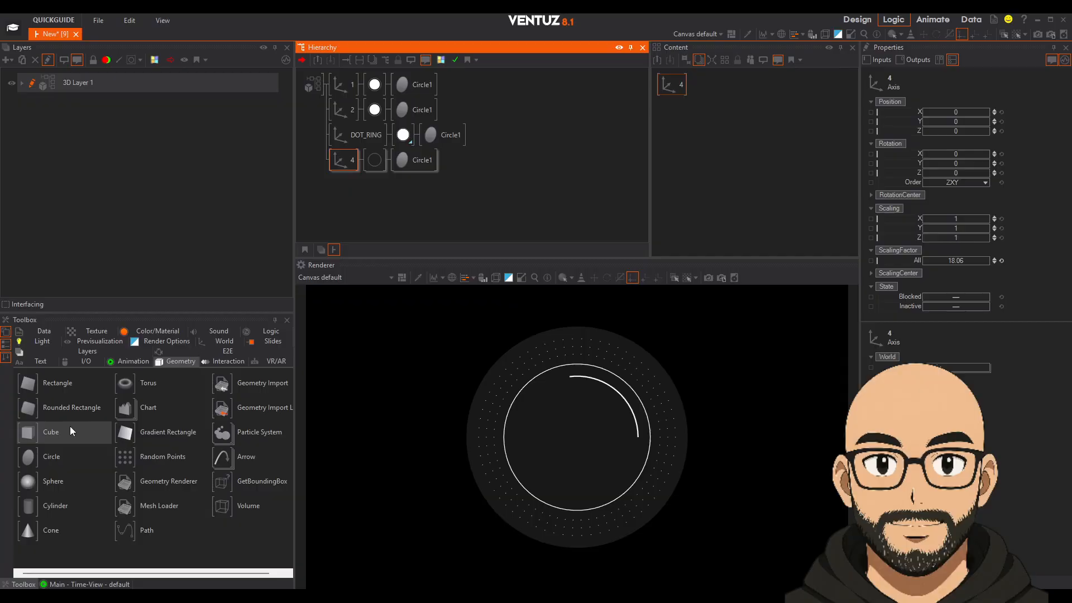
click(216, 343)
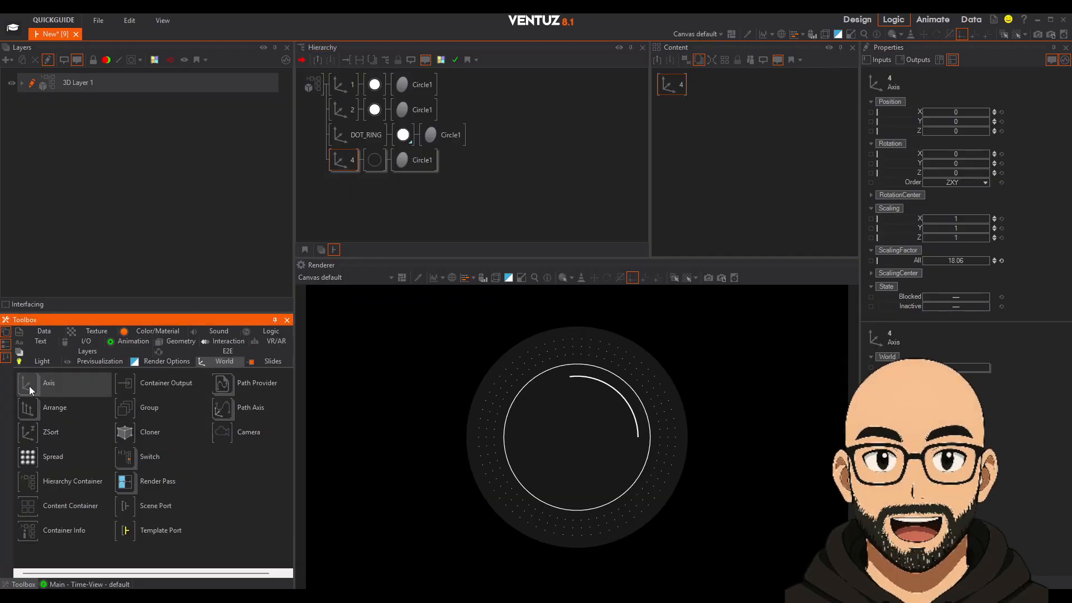
drag(32, 388, 335, 85)
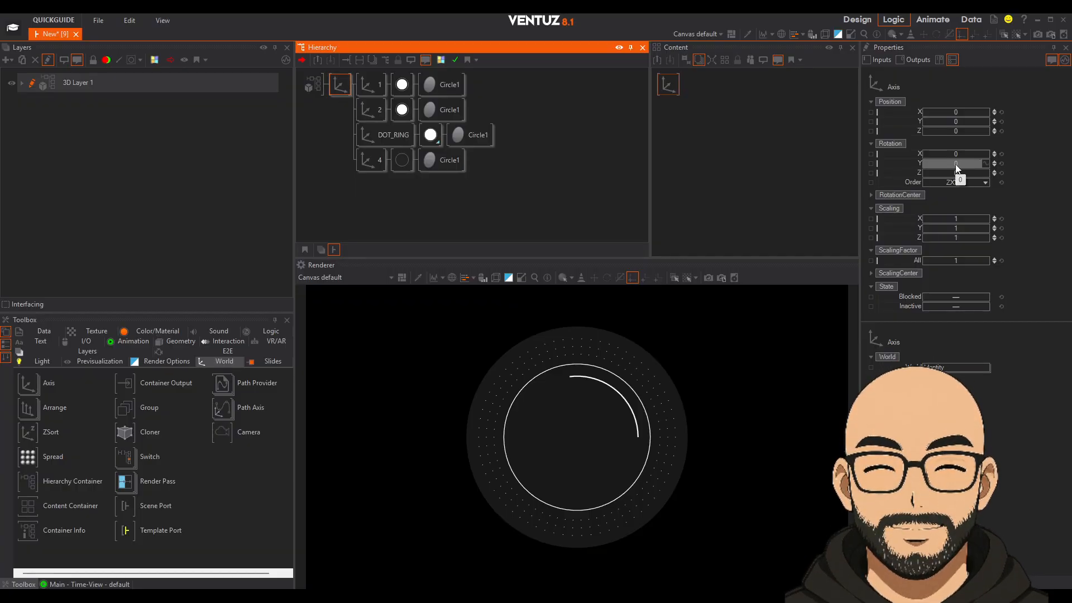
drag(956, 164, 904, 166)
drag(956, 260, 949, 260)
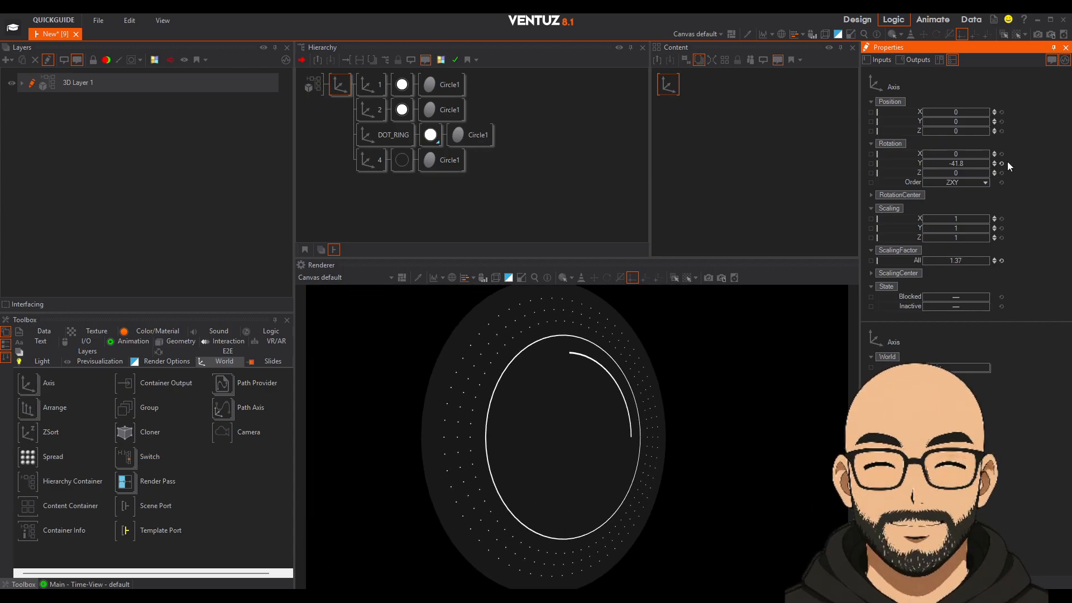
drag(956, 163, 933, 166)
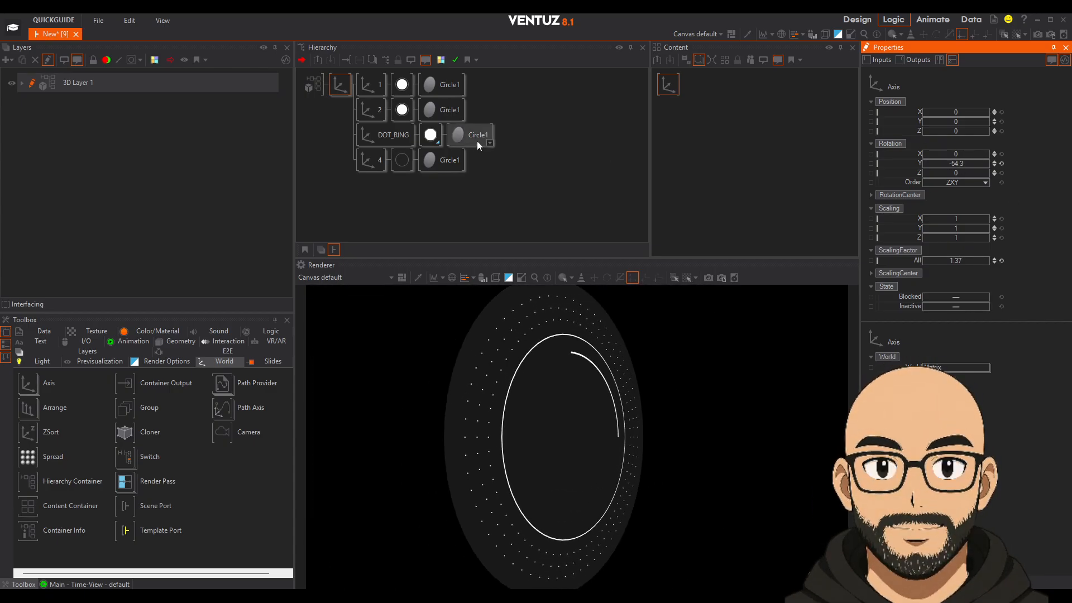
Set Axis 4's scaling factor to about 18.18 and offset its Z position to about -2.02.
click(370, 161)
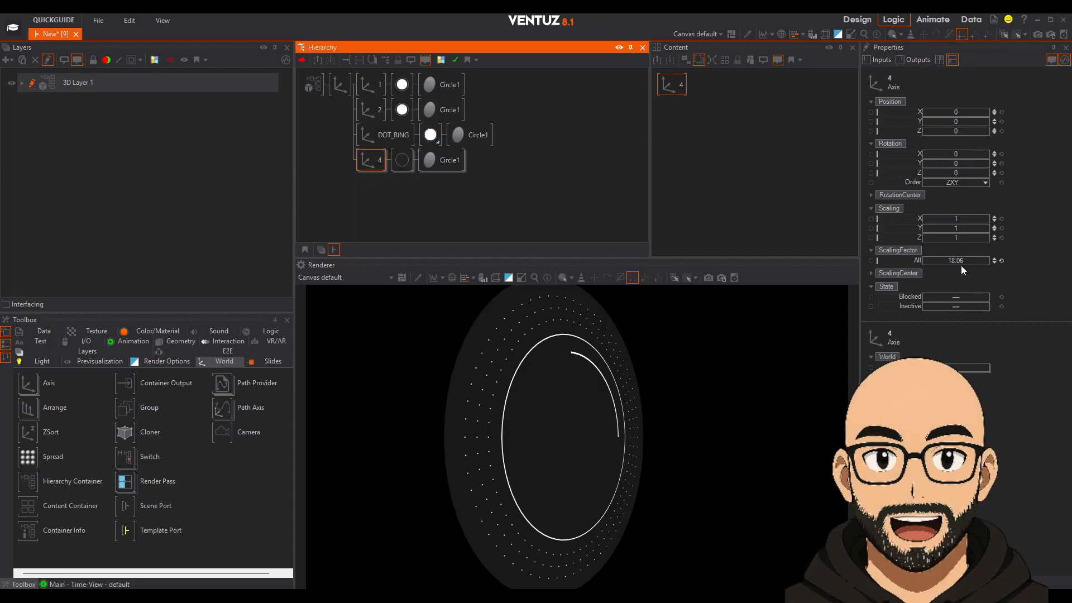
mouse_move(959, 261)
mouse_down()
mouse_move(922, 261)
mouse_move(949, 261)
mouse_move(939, 260)
mouse_up()
mouse_move(946, 137)
mouse_down()
mouse_move(988, 134)
mouse_move(932, 128)
mouse_move(949, 129)
mouse_up()
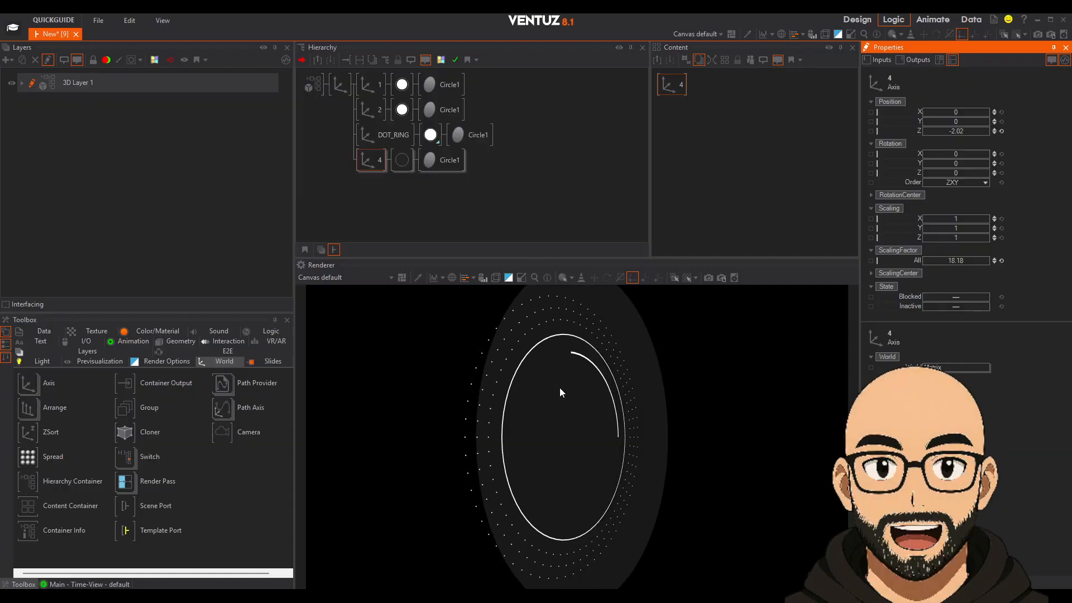
Rotate the parent Axis to about -70.3 on Y and reset that rotation to 0.
click(336, 84)
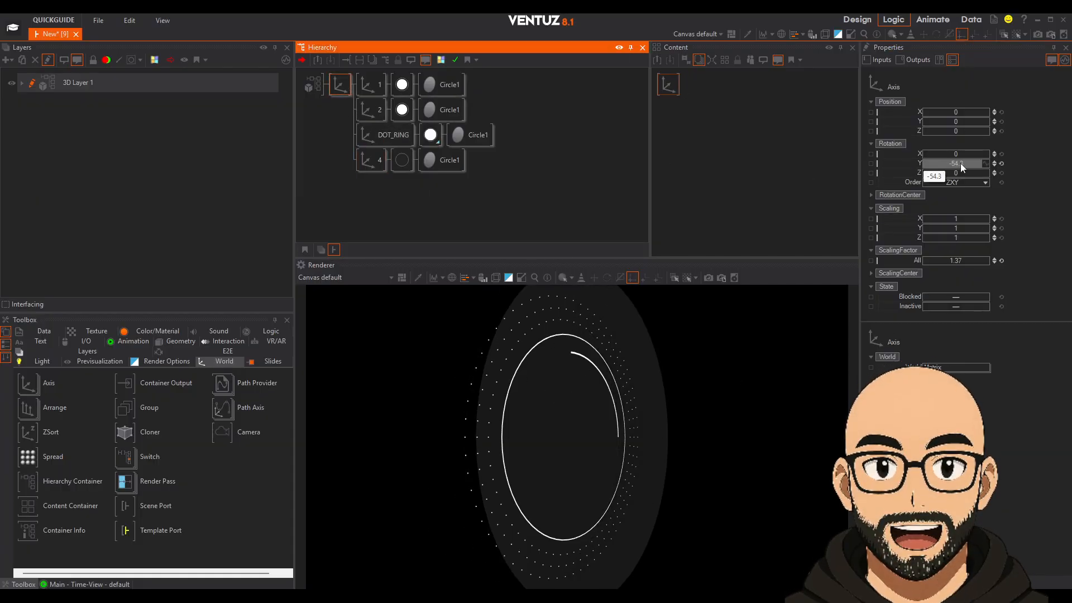
mouse_move(961, 163)
mouse_down()
mouse_move(972, 163)
mouse_move(951, 166)
mouse_up()
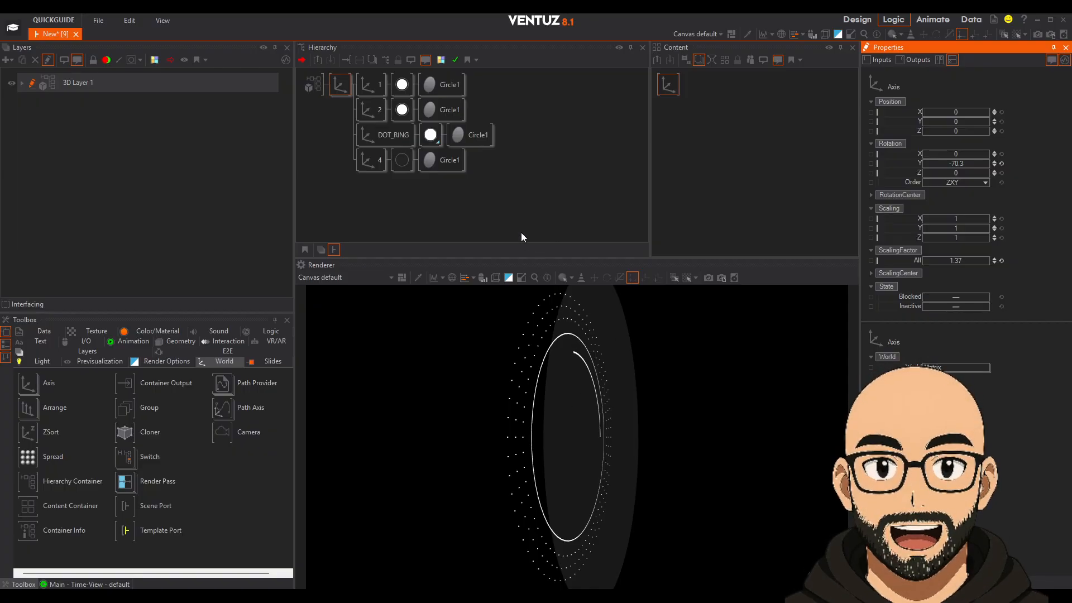
click(1001, 163)
Move Axis 4 ahead of Axis 1 in the hierarchy and rotate the parent Axis to -60 on Y.
click(370, 160)
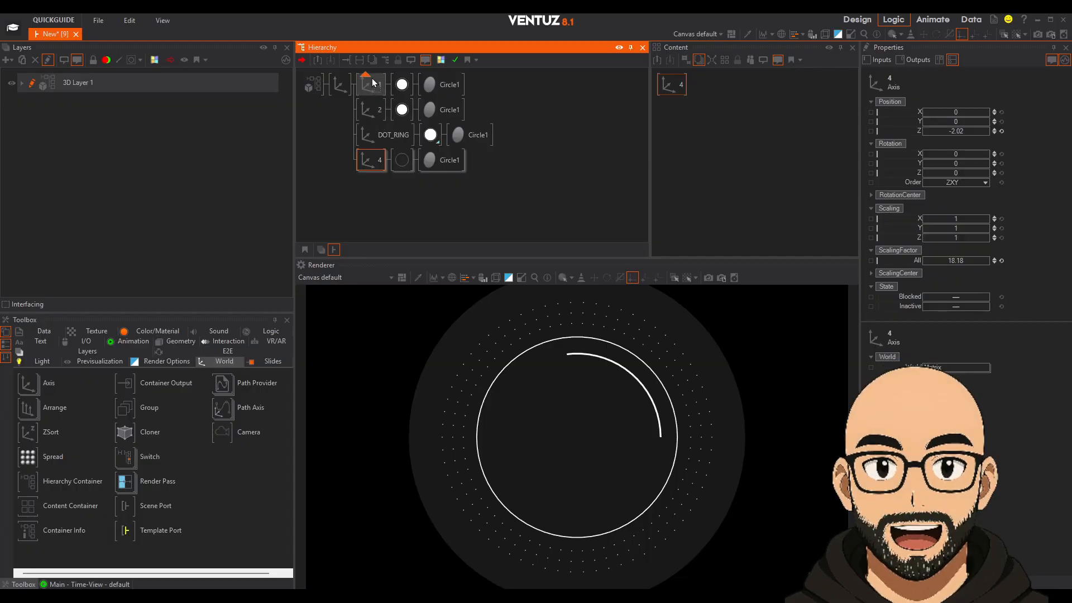
drag(373, 82, 373, 84)
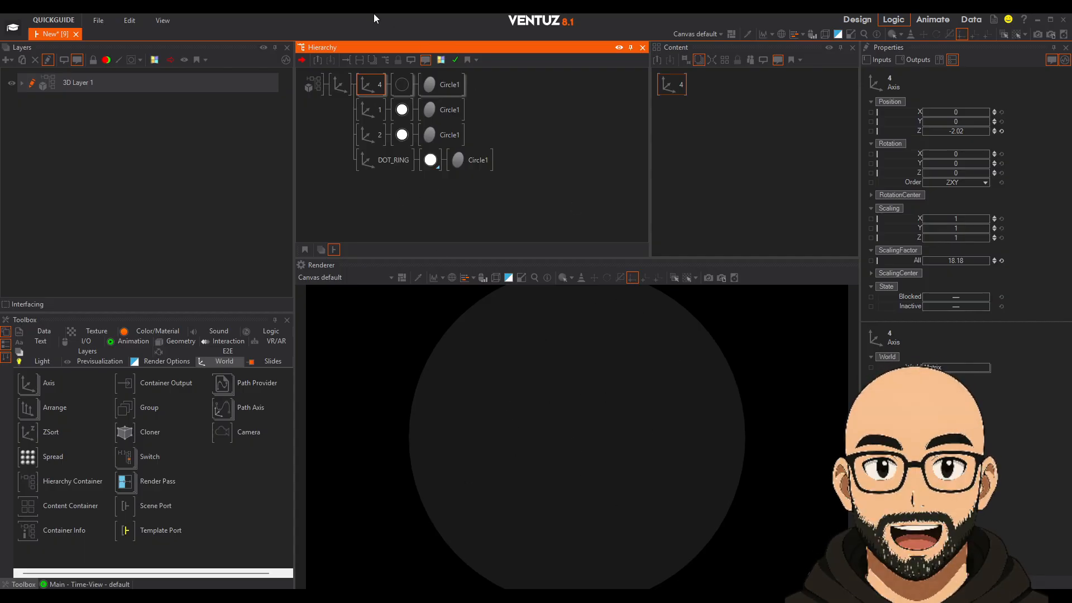
drag(949, 164, 939, 167)
click(1001, 163)
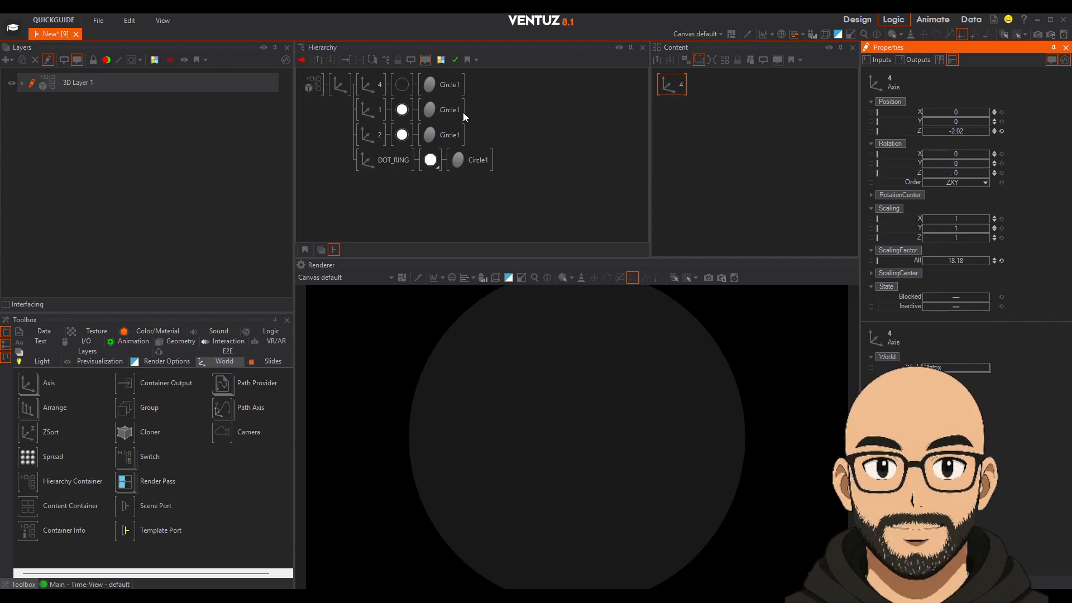
click(340, 84)
drag(961, 164, 955, 165)
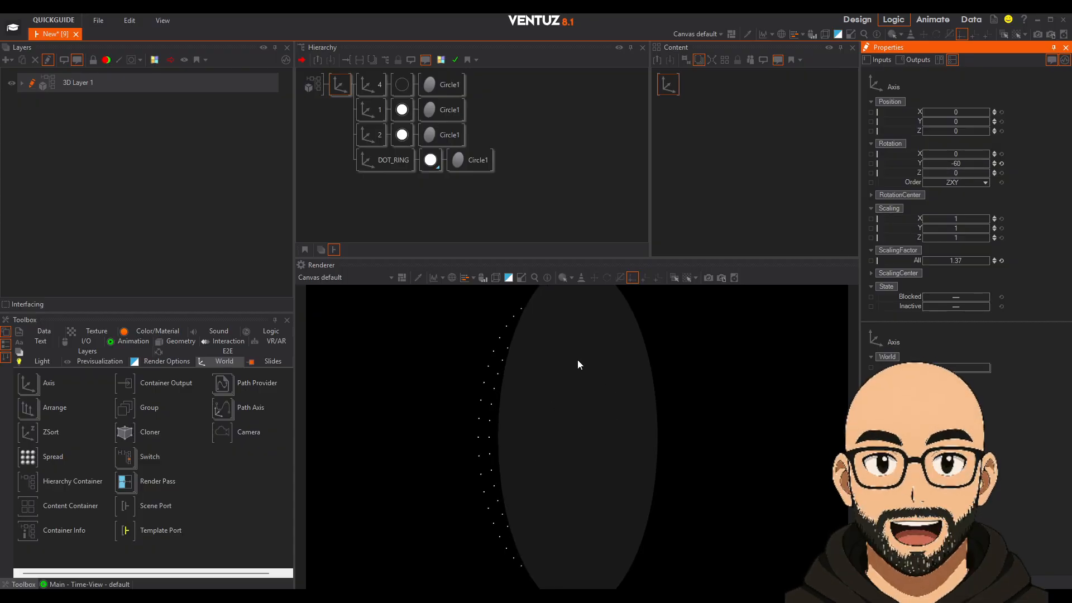
Return Axis 4 to the end of the hierarchy, below DOT_RING, and reset its Z position to 0.
click(374, 89)
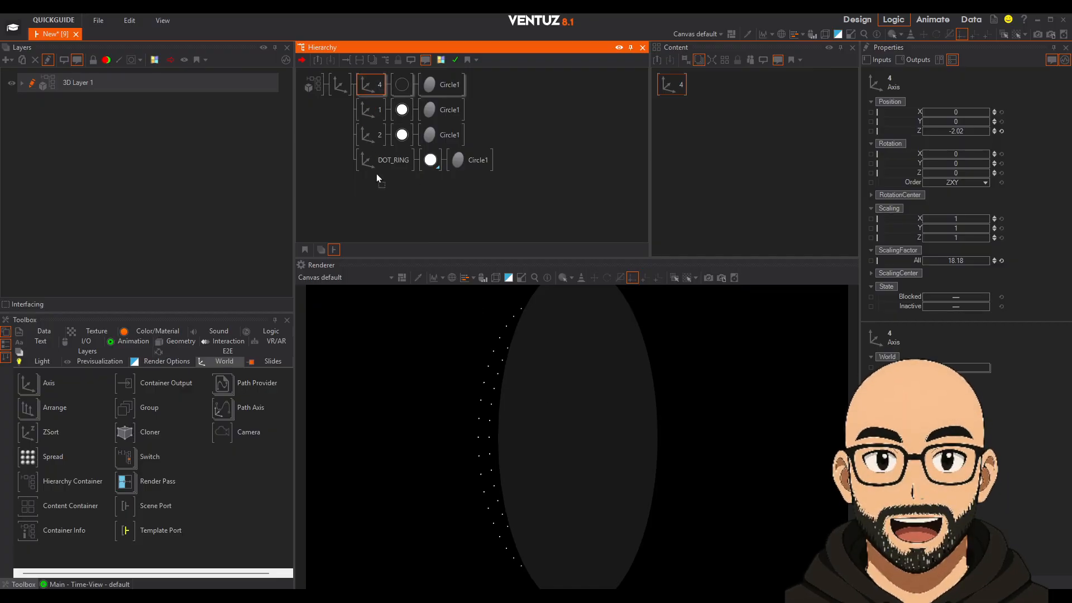
drag(373, 171, 373, 171)
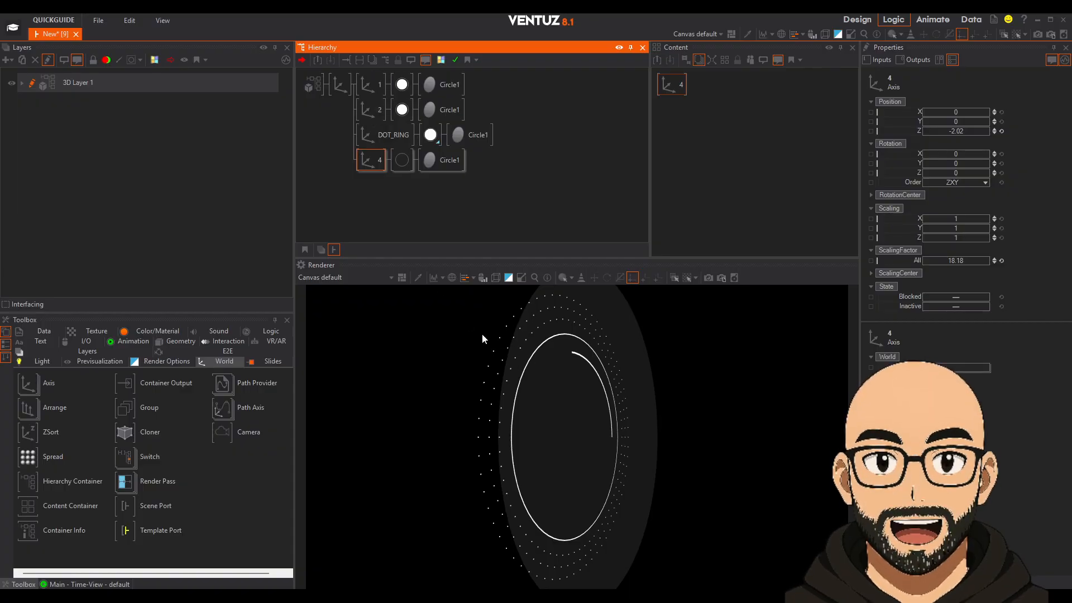
click(372, 88)
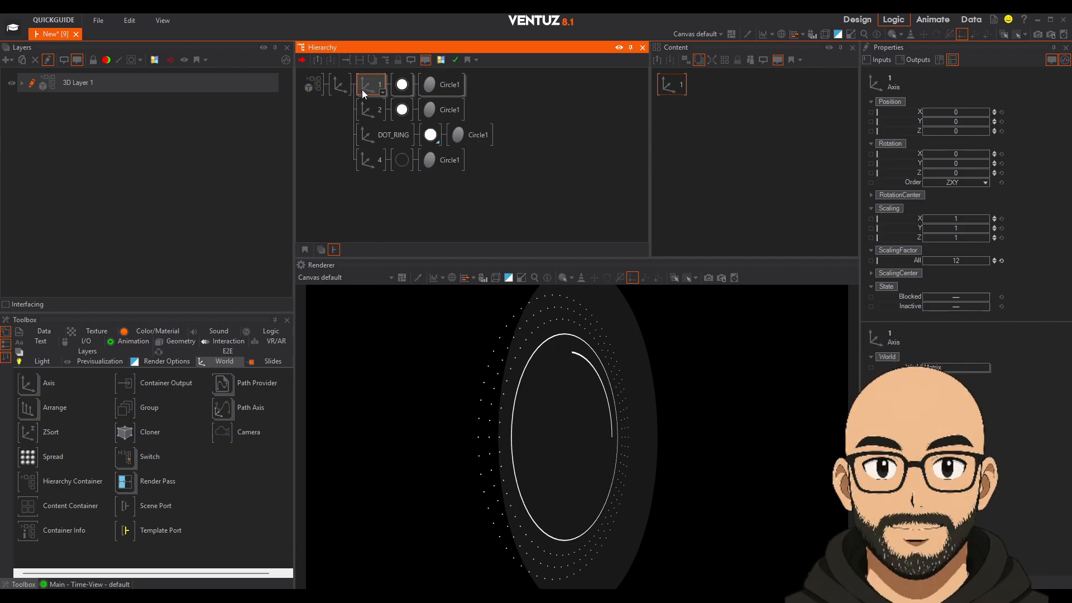
click(1000, 132)
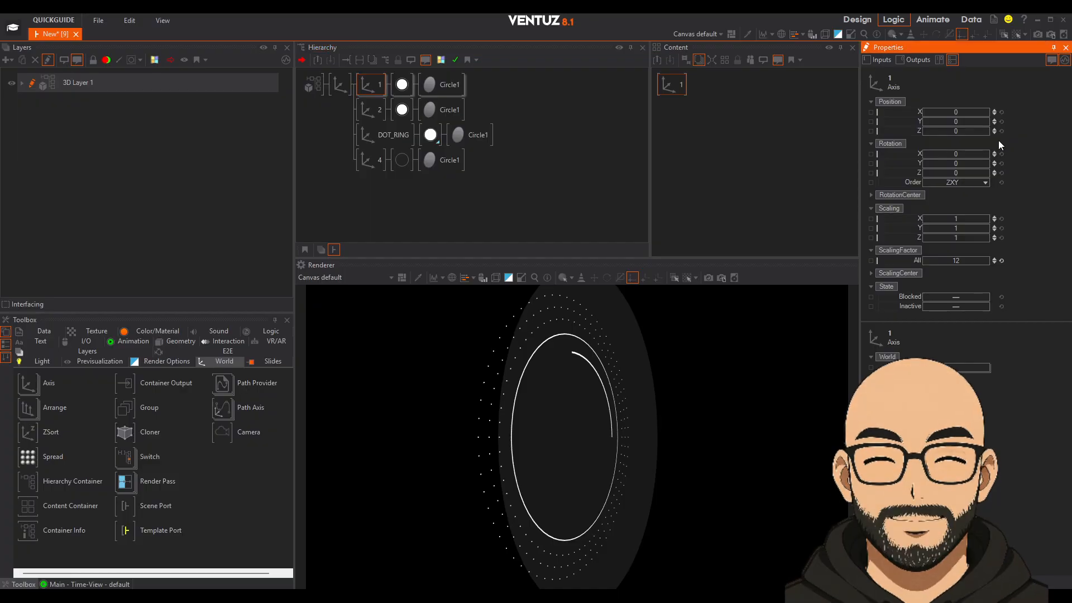
click(370, 168)
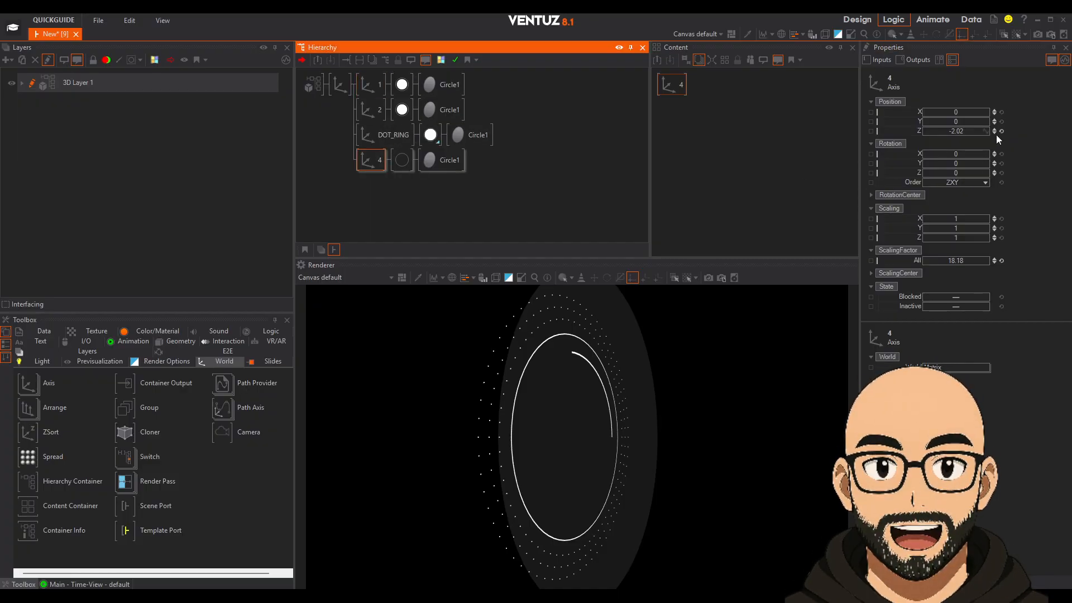
click(1001, 131)
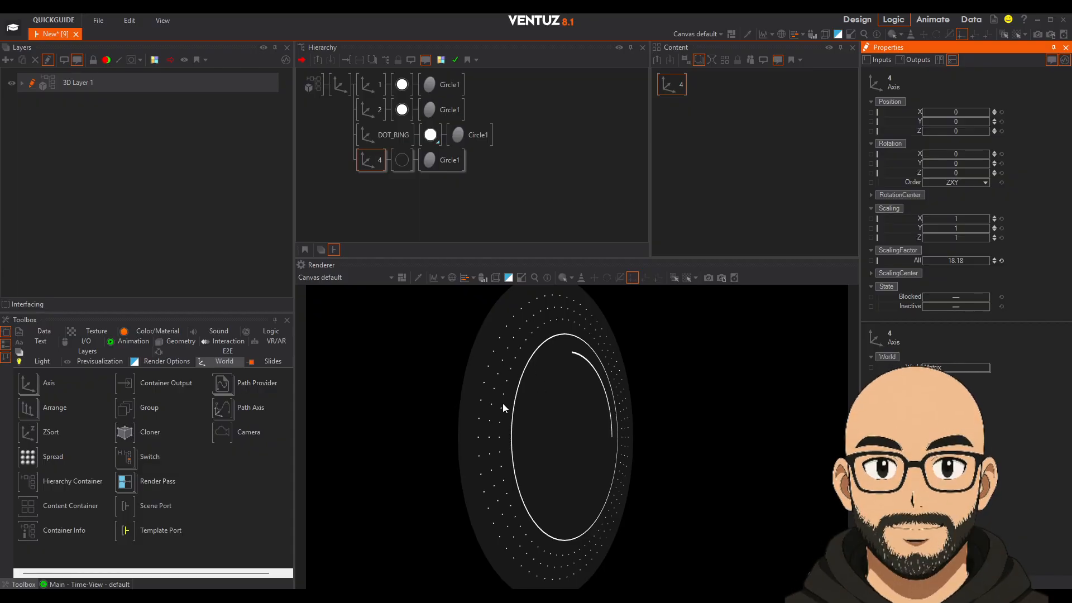
Select Axis 1, 2, DOT_RING and 4 together and check their position values.
click(369, 134)
click(366, 85)
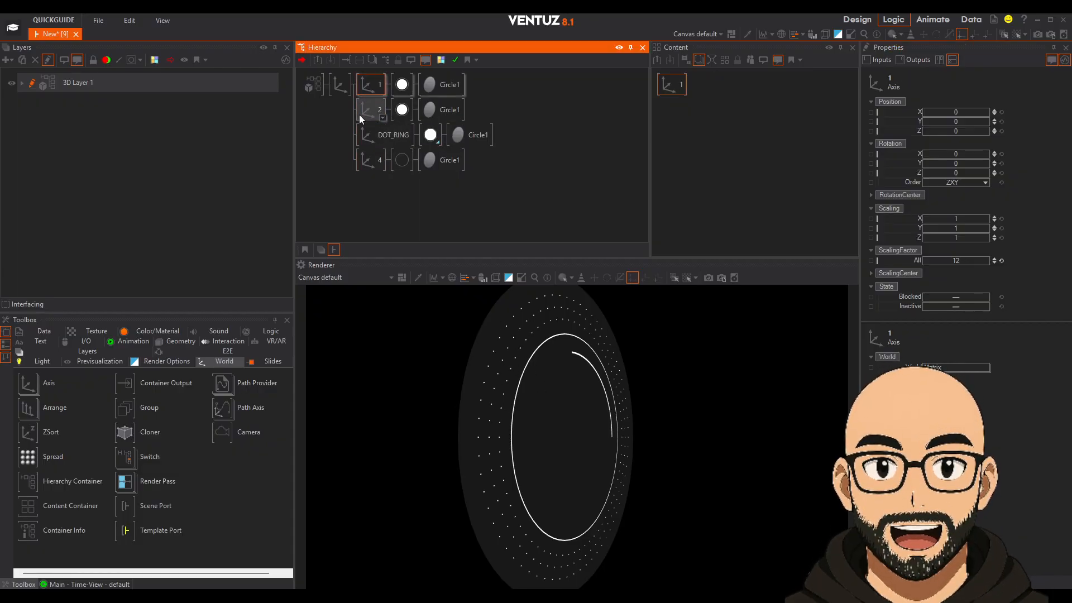
click(371, 160)
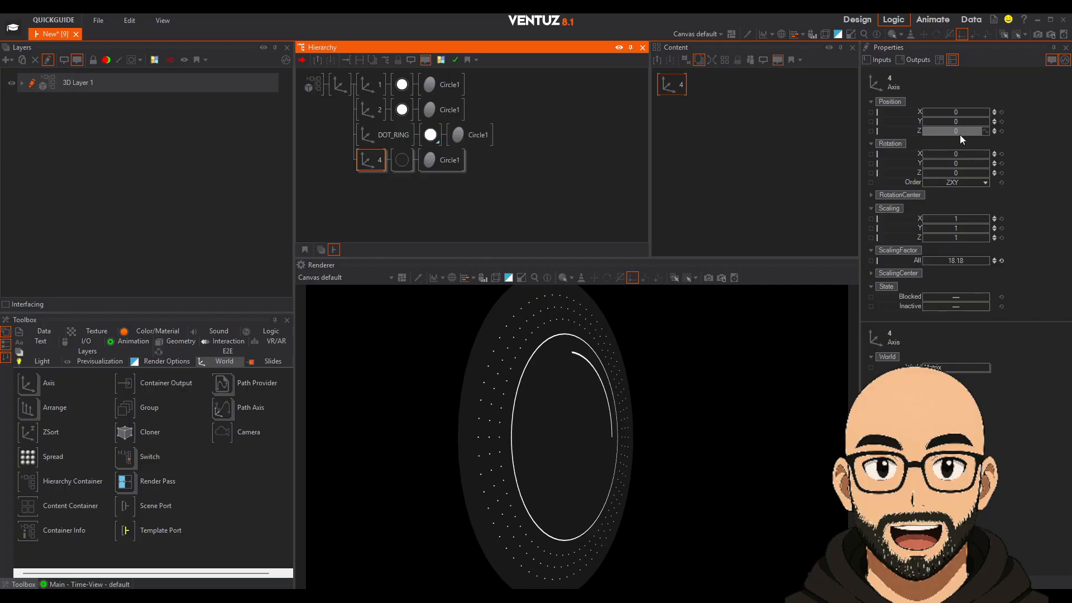
ctrl+click(373, 135)
ctrl+click(375, 112)
ctrl+click(368, 85)
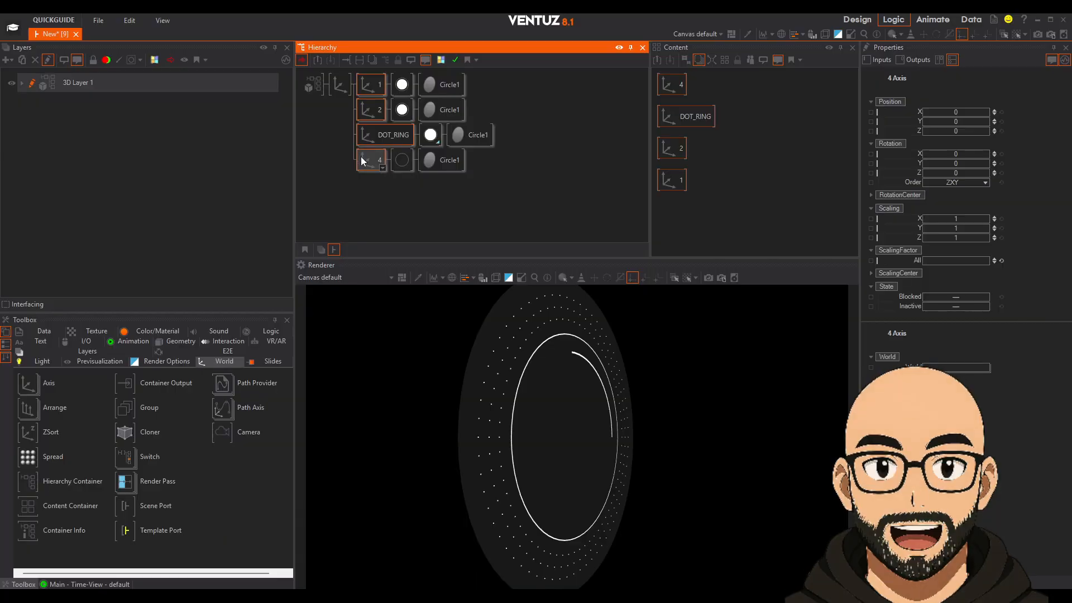
Raise the opacity of the material under Axis 4 and set its base color to dark red 112, 0, 0.
click(402, 160)
drag(963, 193, 1004, 192)
click(1012, 182)
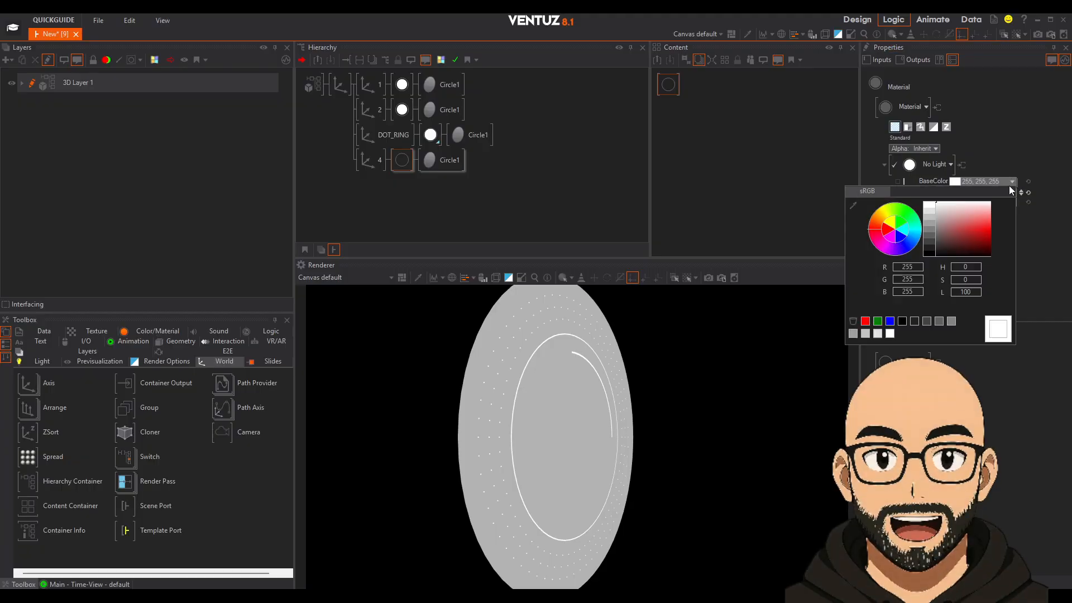
drag(984, 226, 996, 245)
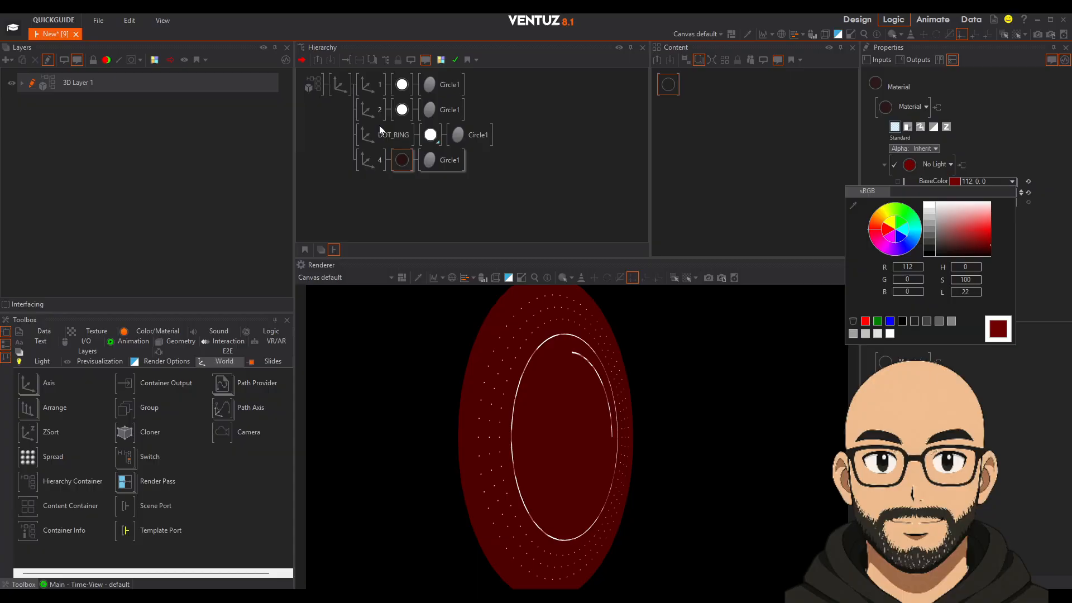
Set the parent Axis's scaling factor to about 2.47 and check Axis 1 and Axis 2.
click(338, 85)
drag(960, 260, 963, 261)
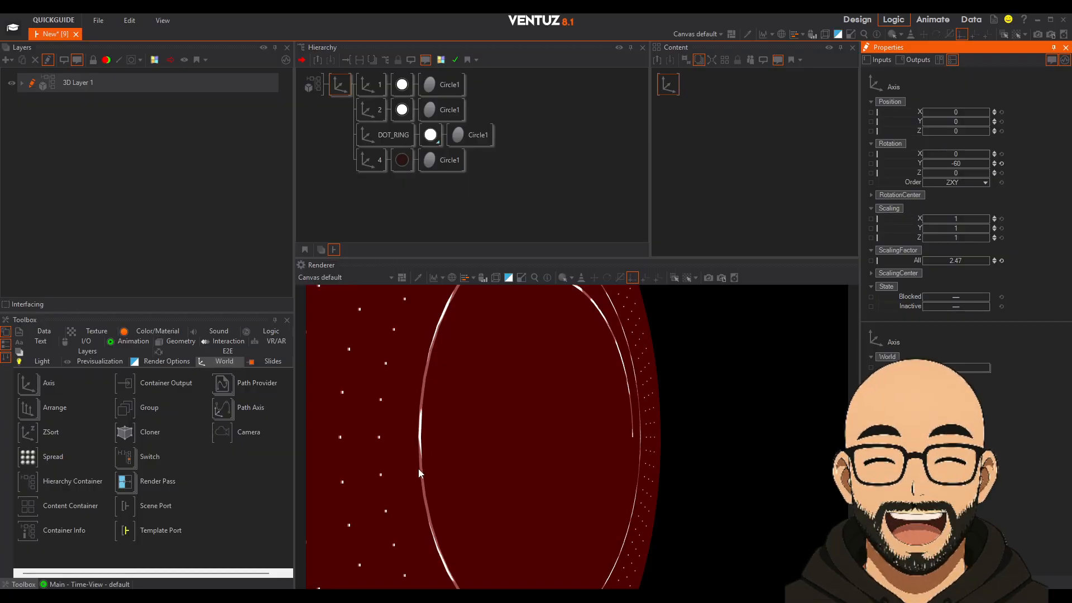
click(364, 87)
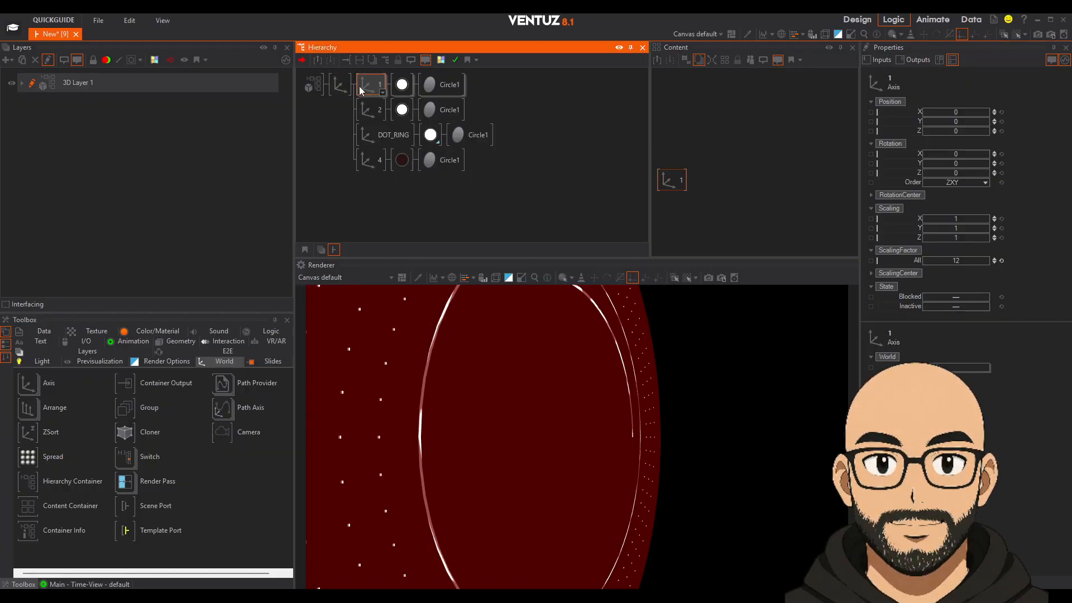
click(362, 118)
Move Axis 4 to the first place in the hierarchy, ahead of Axis 1, and set its Z position to 0.01.
click(364, 159)
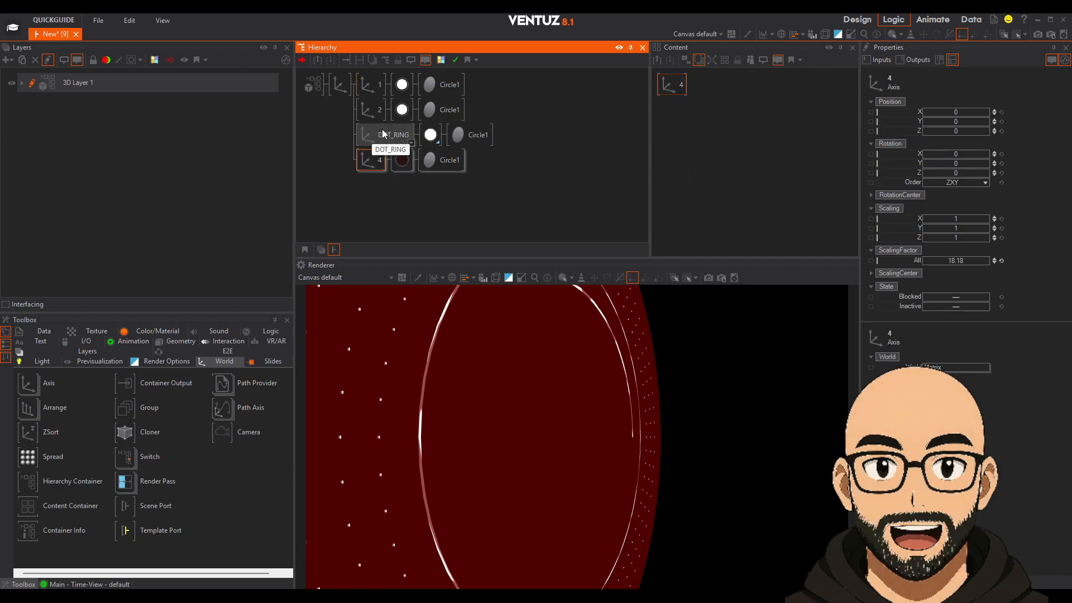
drag(372, 77, 371, 78)
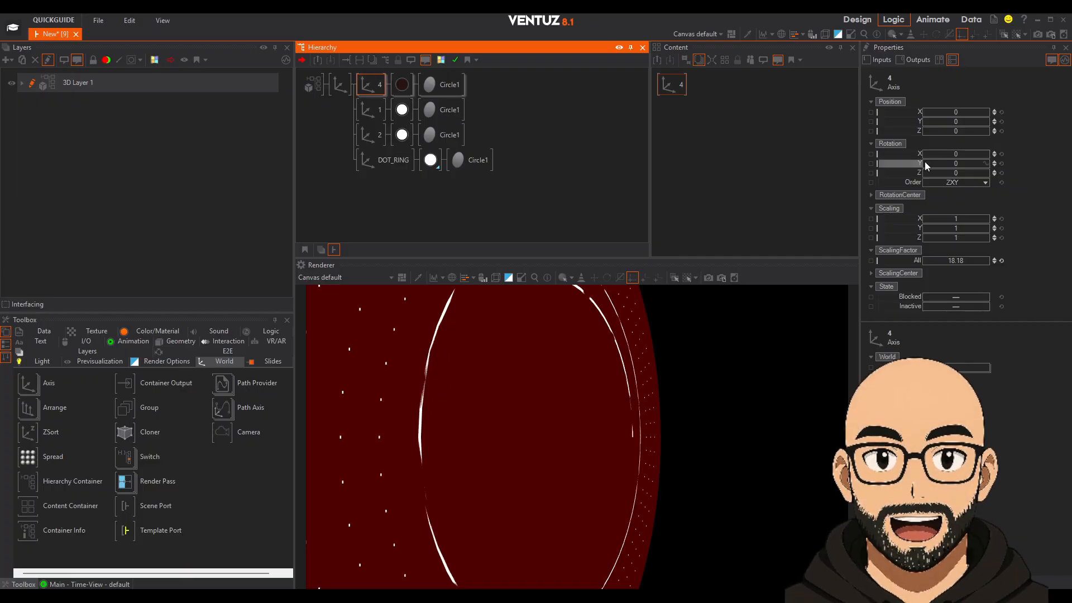
click(993, 129)
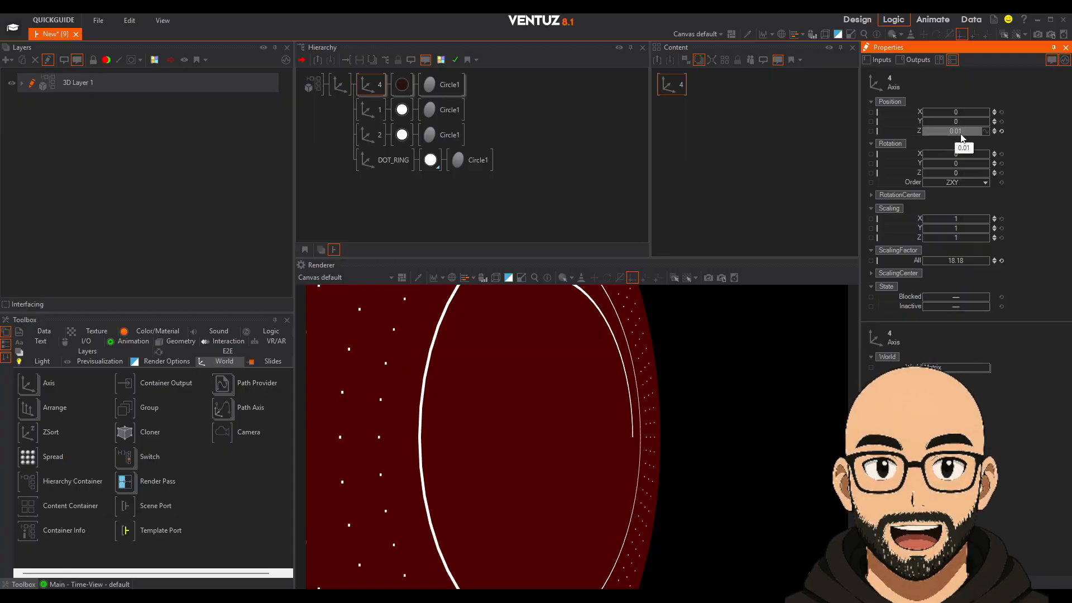
Check the DOT_RING, 1 and 2 axes and reset the parent Axis's Y rotation to 0.
click(393, 160)
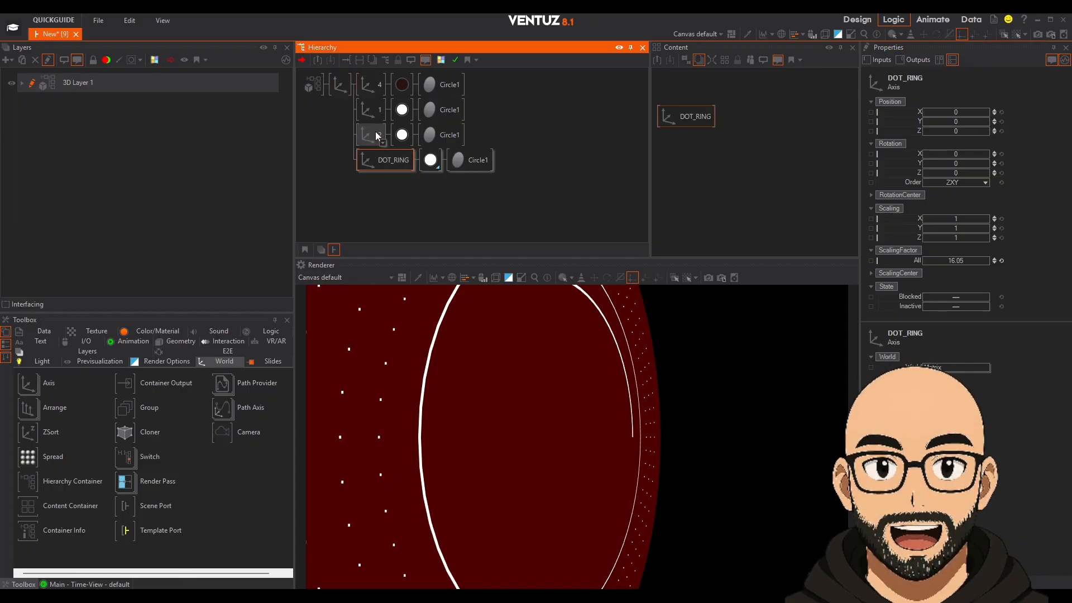
click(368, 109)
click(369, 135)
click(341, 85)
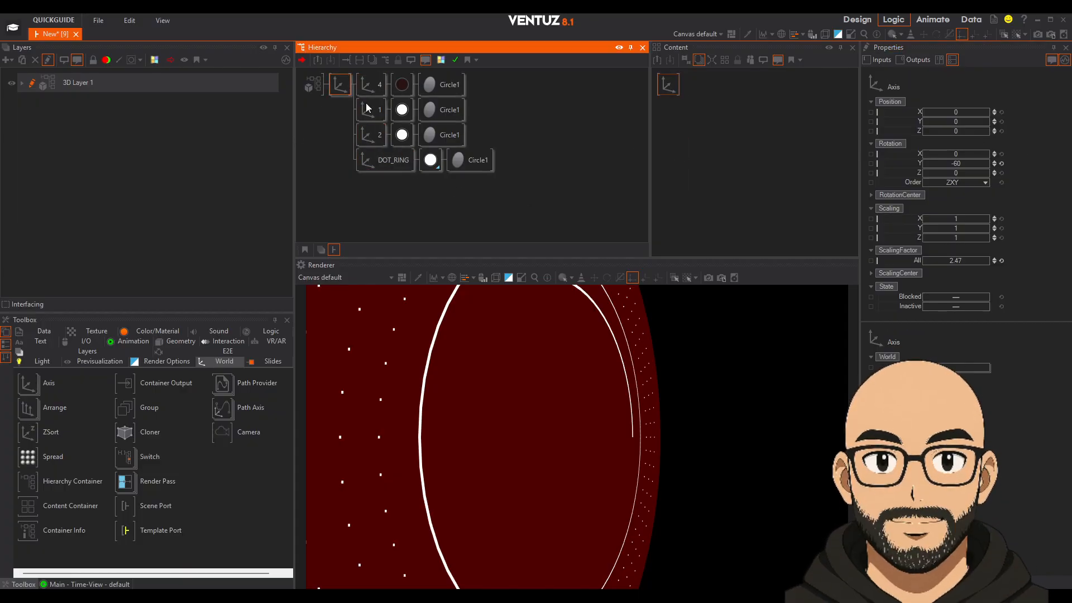
click(961, 163)
drag(961, 163, 1006, 166)
click(1002, 163)
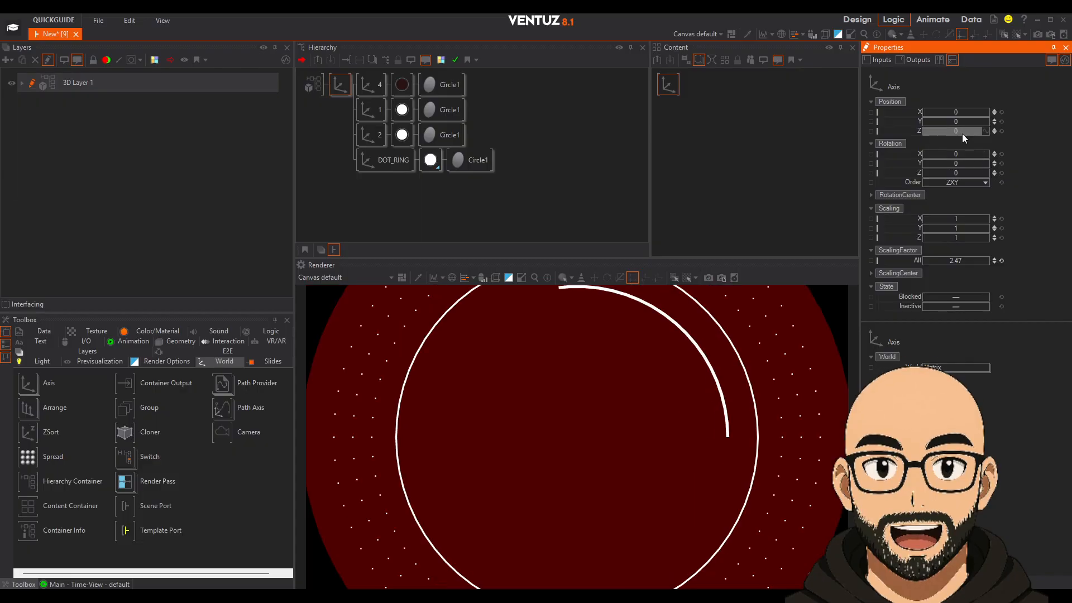
Set the parent Axis's Z position to 40.6 and reset the base color of the material under Axis 4.
drag(963, 131, 990, 130)
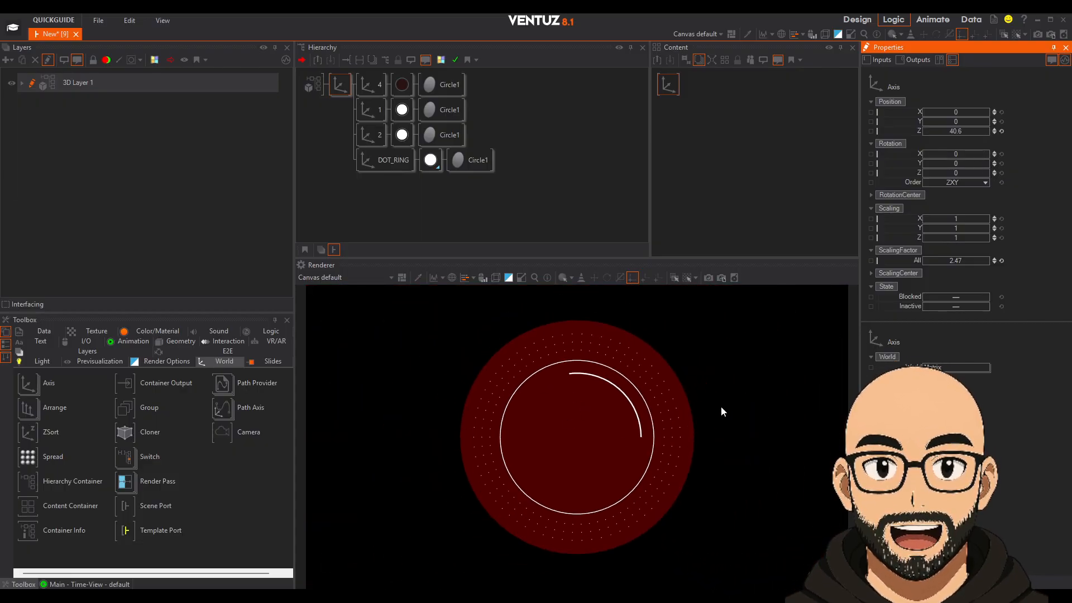
click(402, 85)
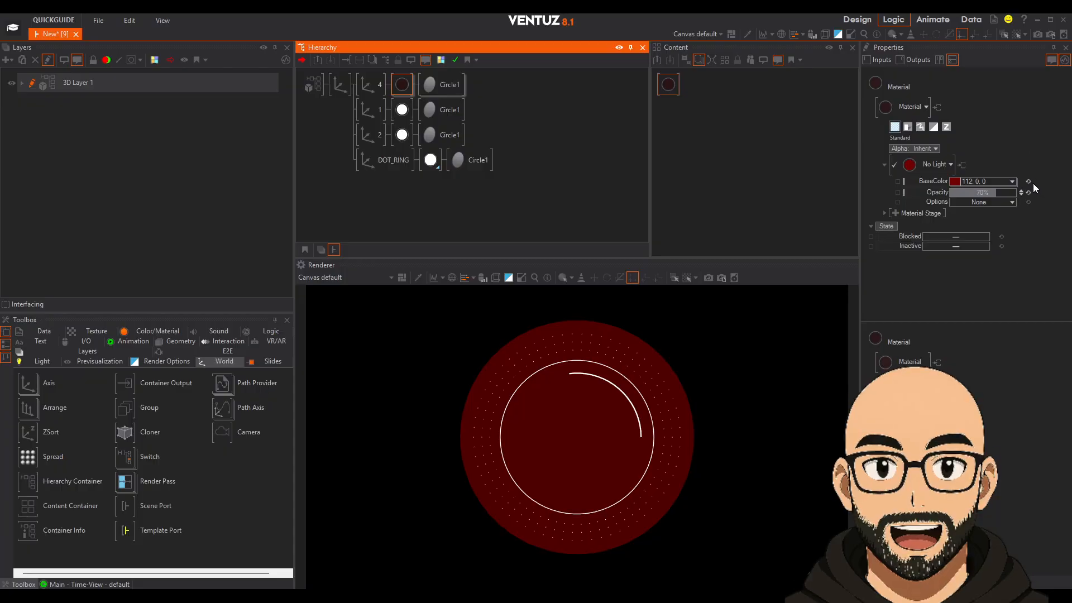
click(1029, 182)
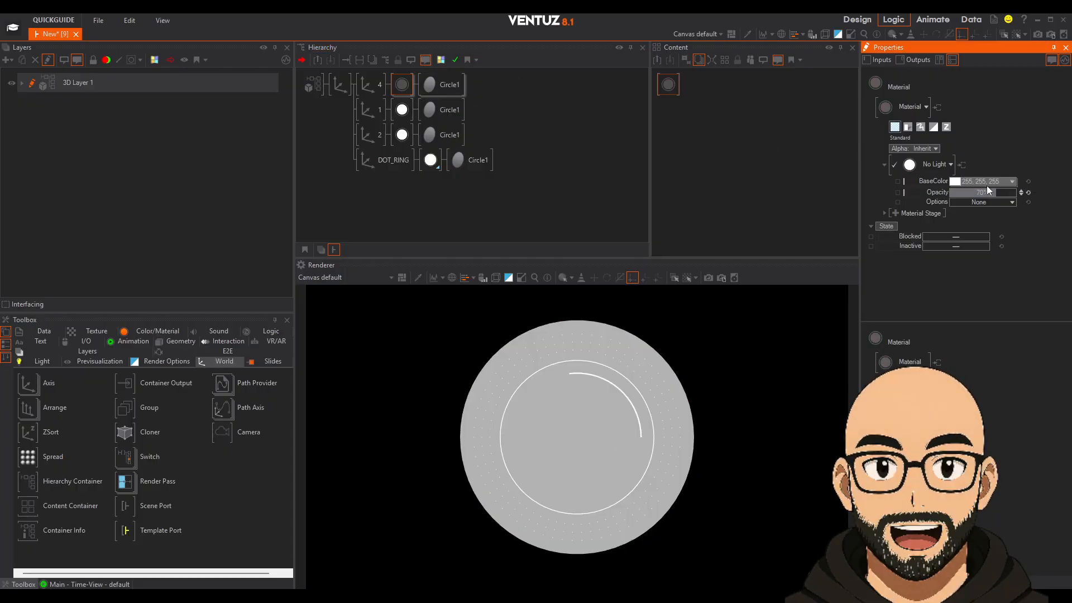
Set the hole of the circle under Axis 4 to 0.907 and lower its material's opacity to 5.4%.
click(441, 84)
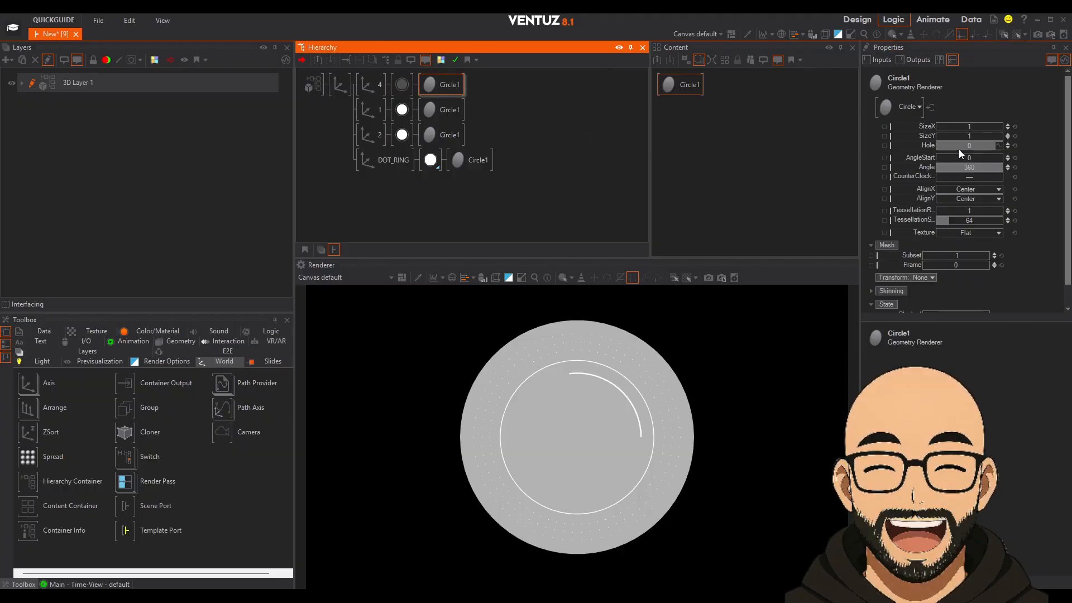
mouse_move(959, 146)
mouse_down()
mouse_move(1001, 148)
mouse_move(969, 146)
mouse_up()
click(401, 86)
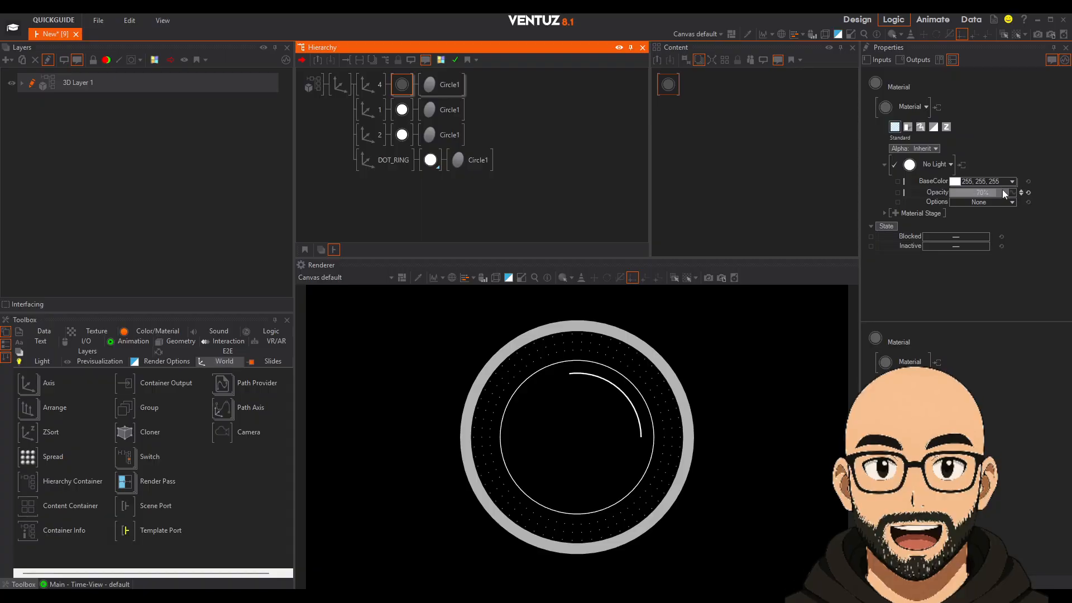
drag(1003, 192, 960, 192)
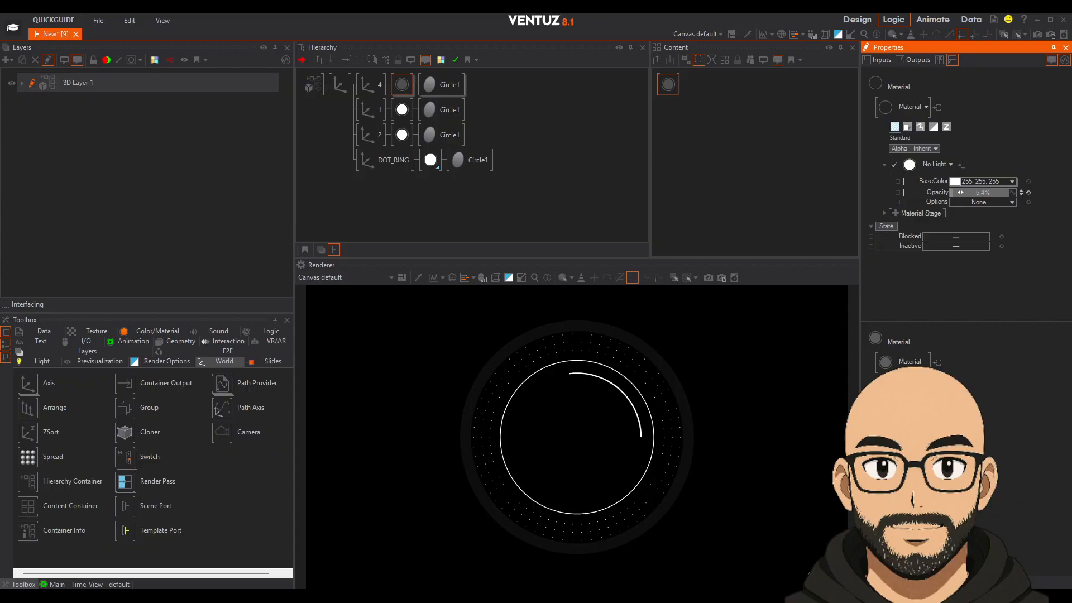
drag(956, 193, 962, 195)
Duplicate Axis 4 and set the copy's Z position to -0.01.
click(366, 84)
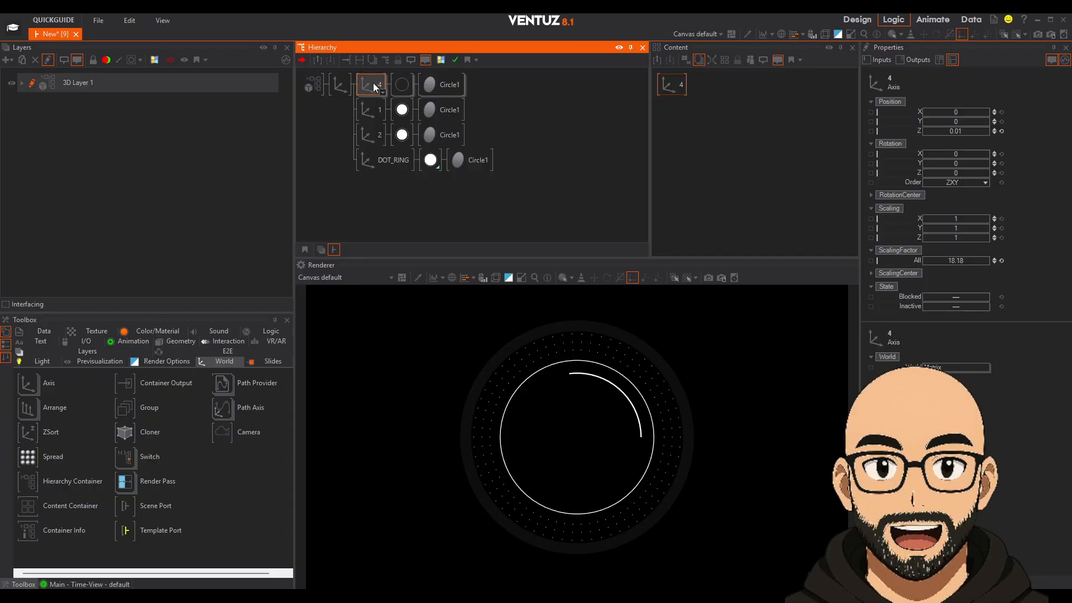
key(ctrl+d)
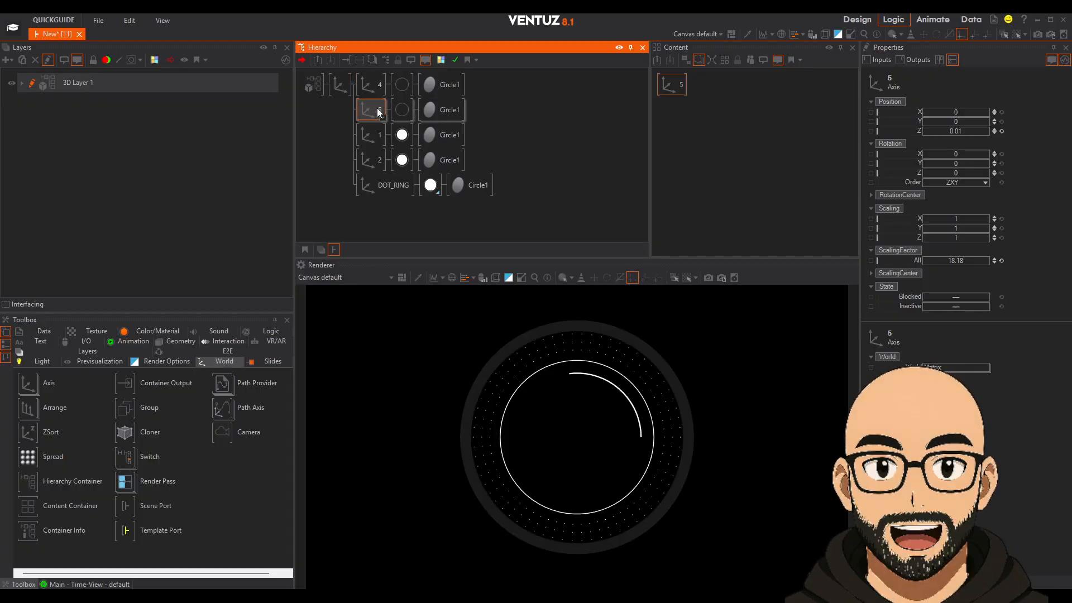
click(994, 132)
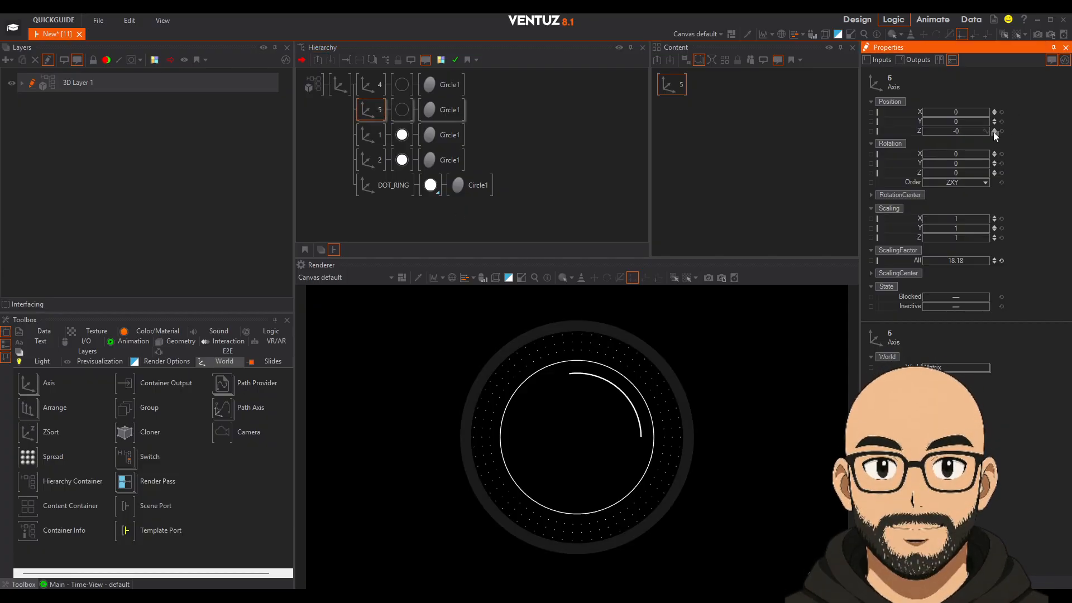
click(994, 129)
click(1001, 132)
click(995, 129)
click(994, 134)
click(995, 133)
click(1002, 131)
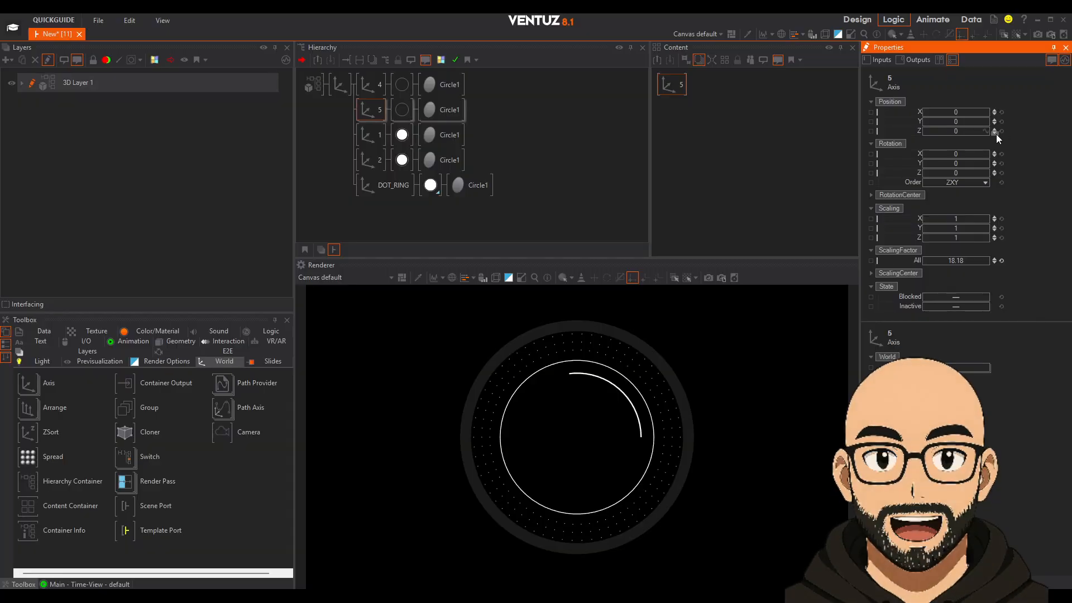
click(994, 134)
Raise the opacity of the material under Axis 5 to 30.6% and try out the circle's angle, leaving it at 360.
click(378, 122)
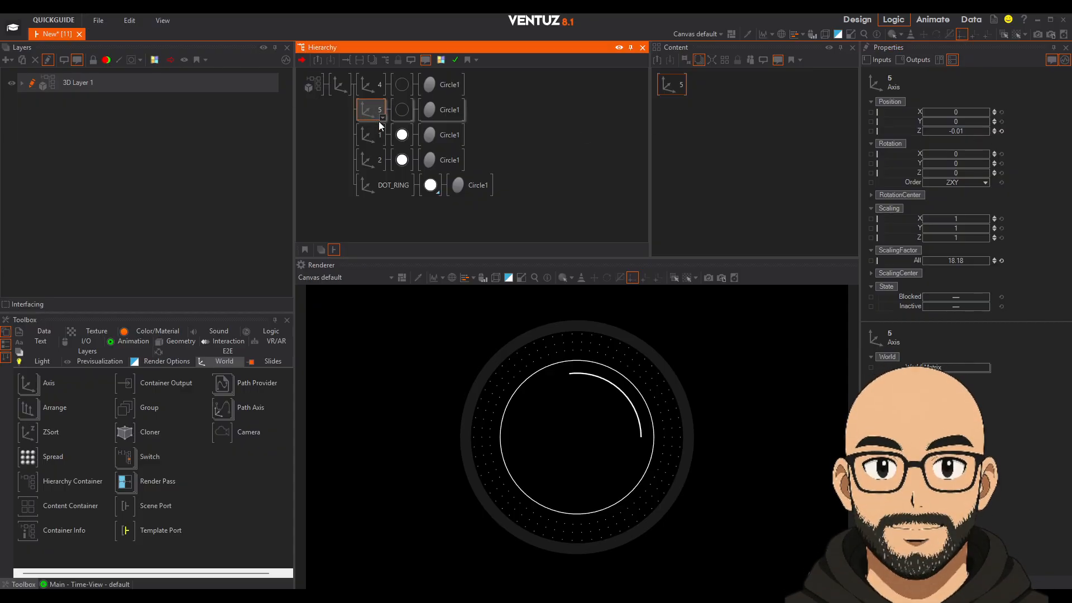
click(402, 110)
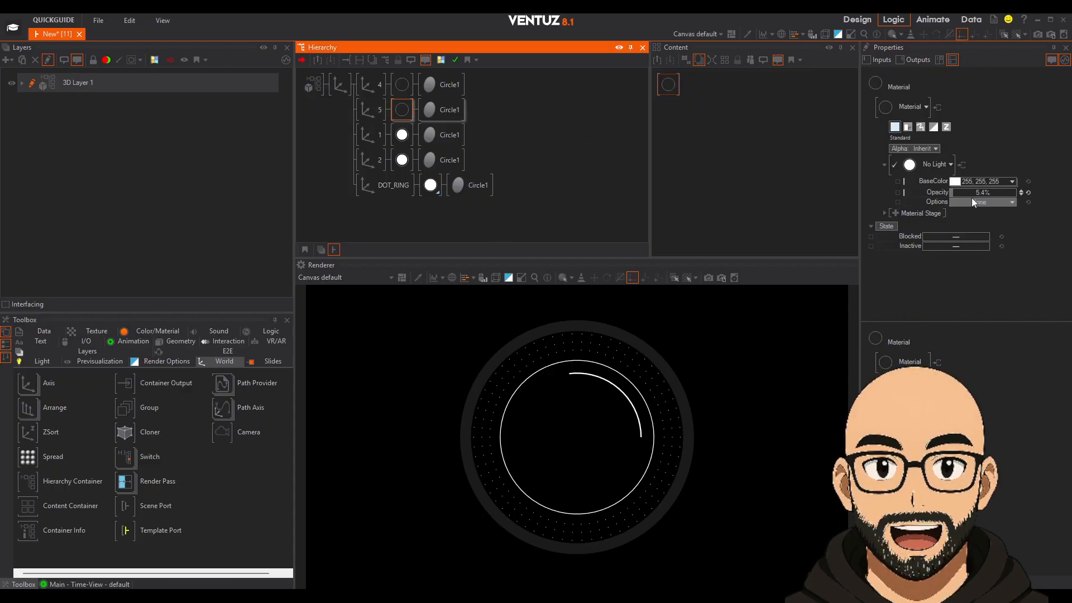
drag(972, 193, 989, 193)
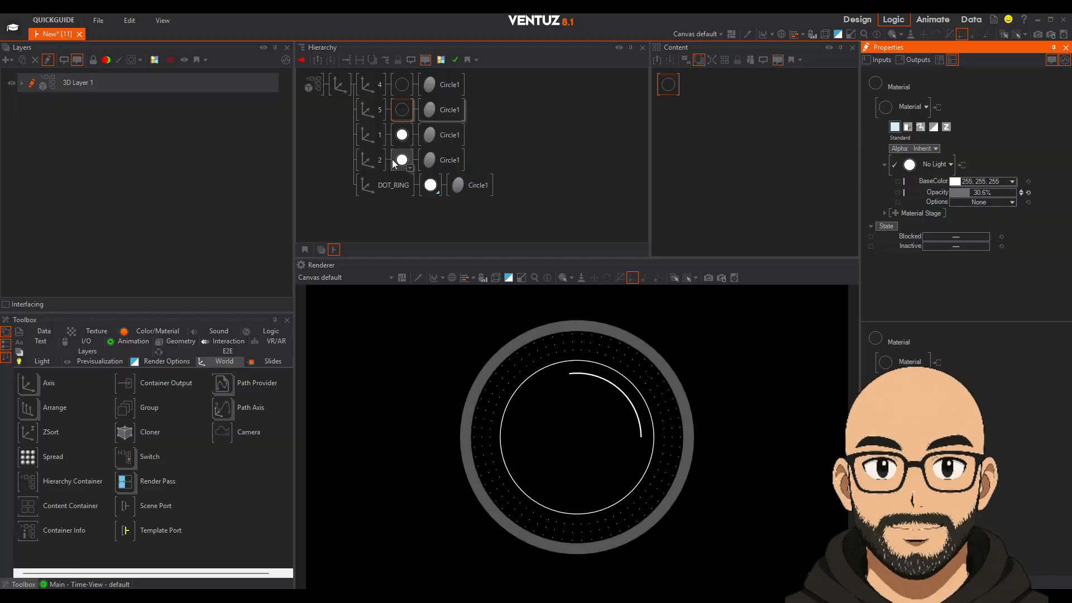
click(439, 110)
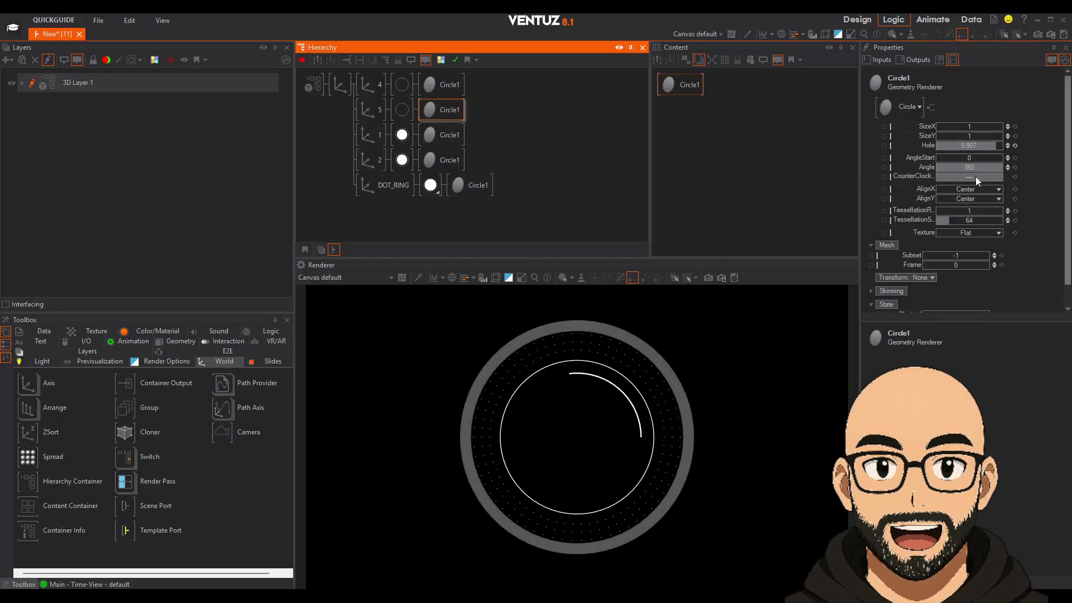
drag(938, 167, 1030, 164)
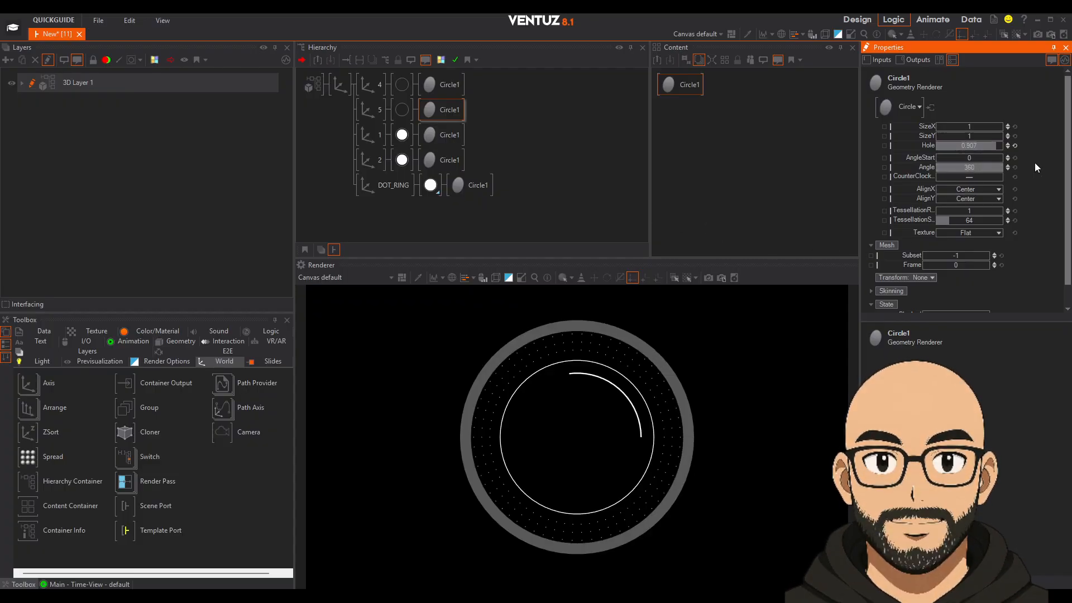
Add a Base + Alpha texture stage to the material under Axis 5 and reset the material's opacity to 100%.
click(402, 111)
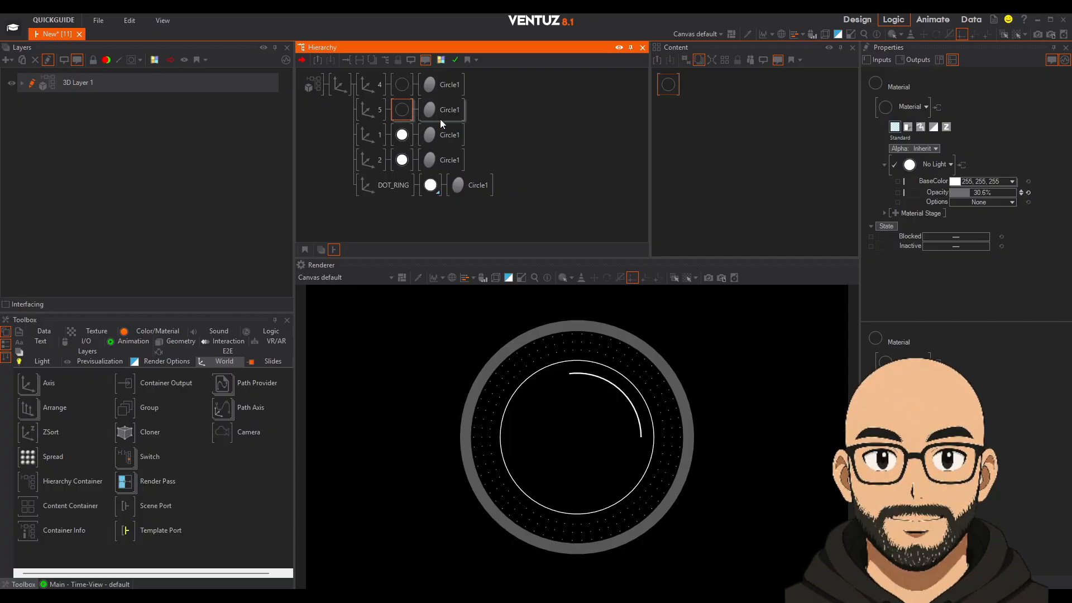
click(668, 85)
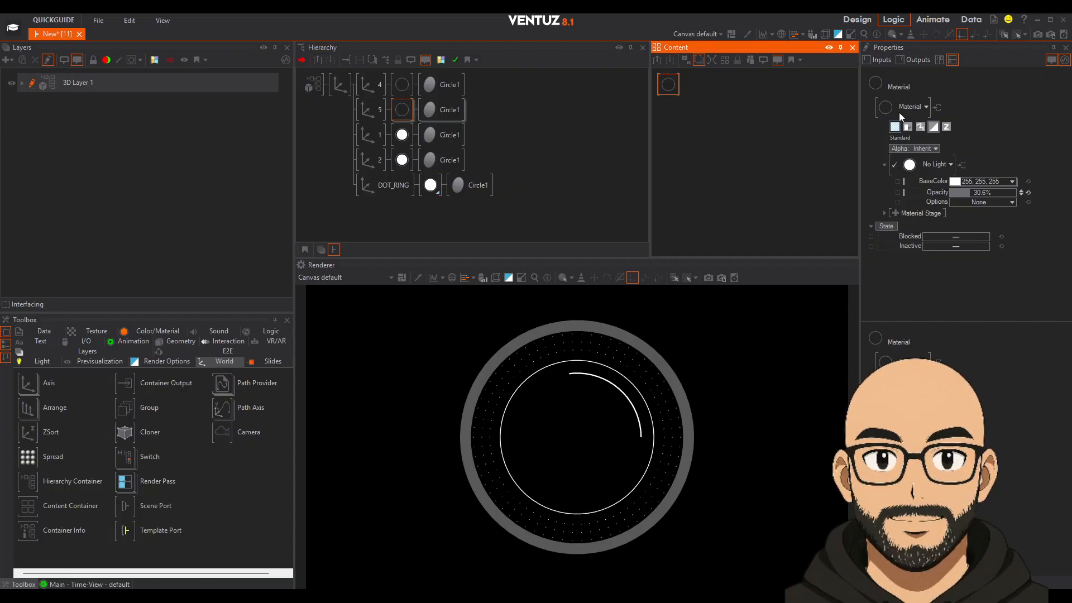
click(897, 214)
mouse_move(897, 216)
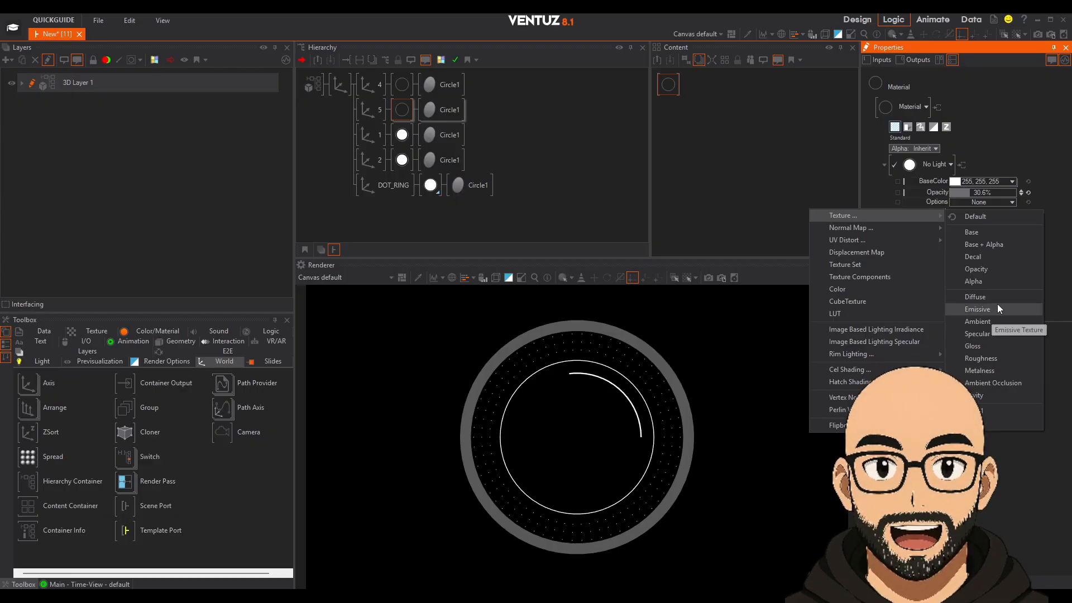
click(986, 243)
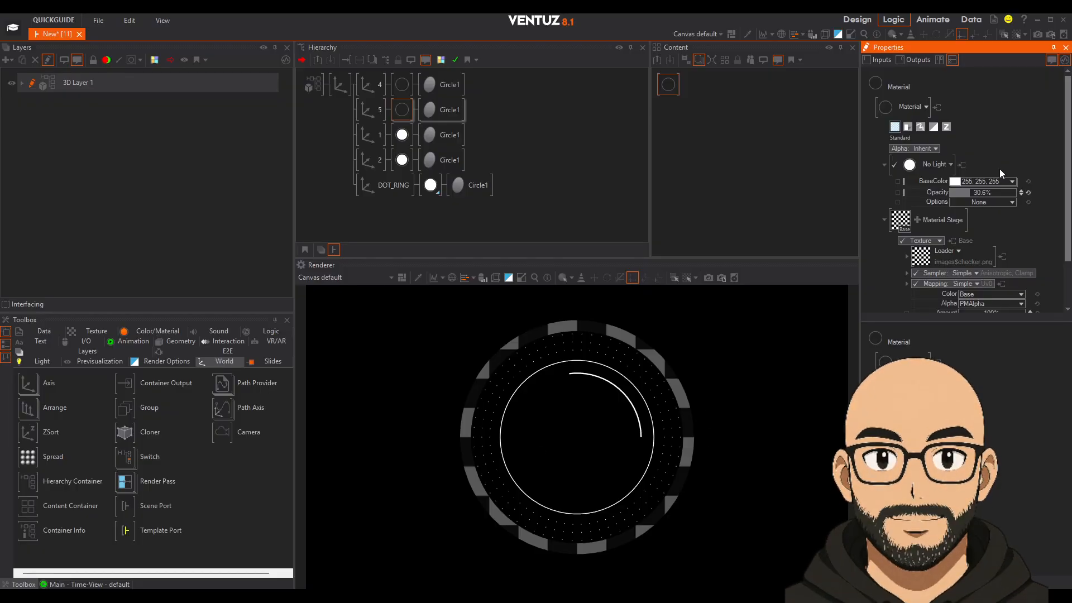
click(1029, 193)
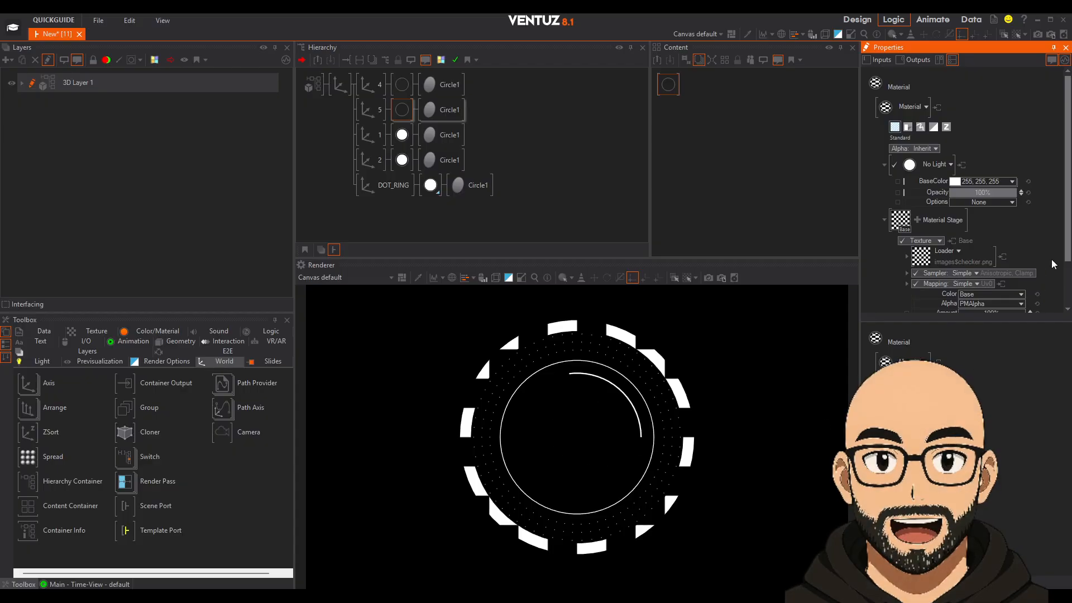
Replace the material's checker texture with a 1D Gradient using the white-to-transparent preset.
scroll(950, 210, down, 3)
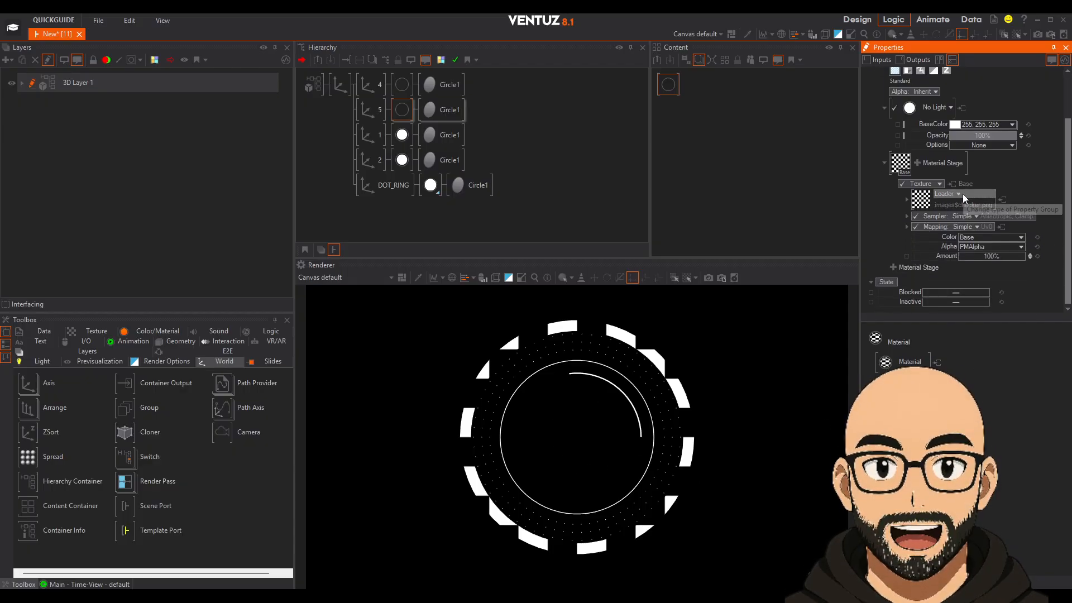
click(955, 194)
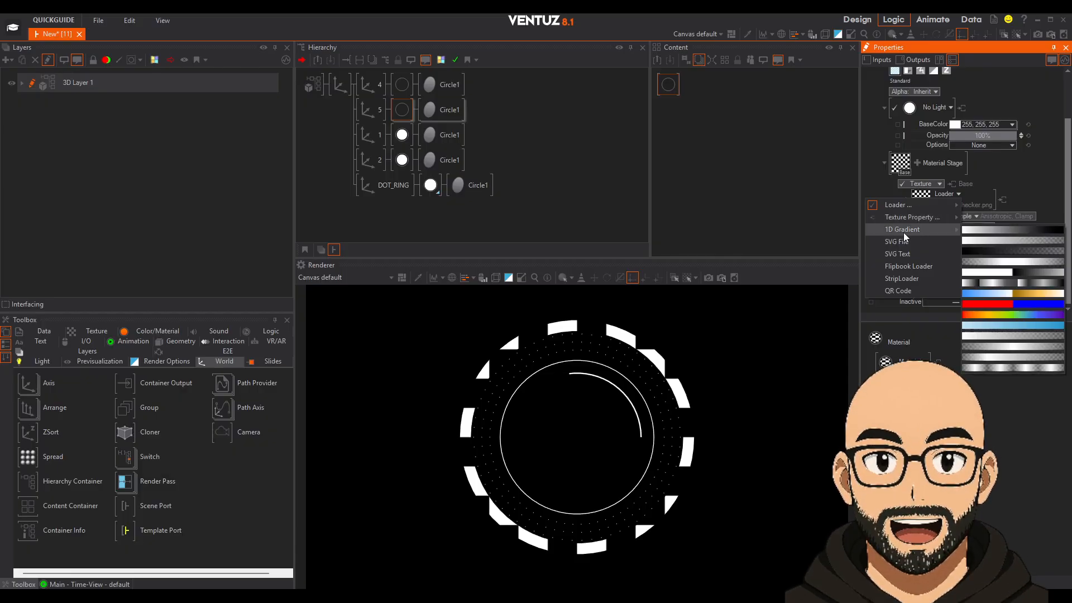
click(988, 246)
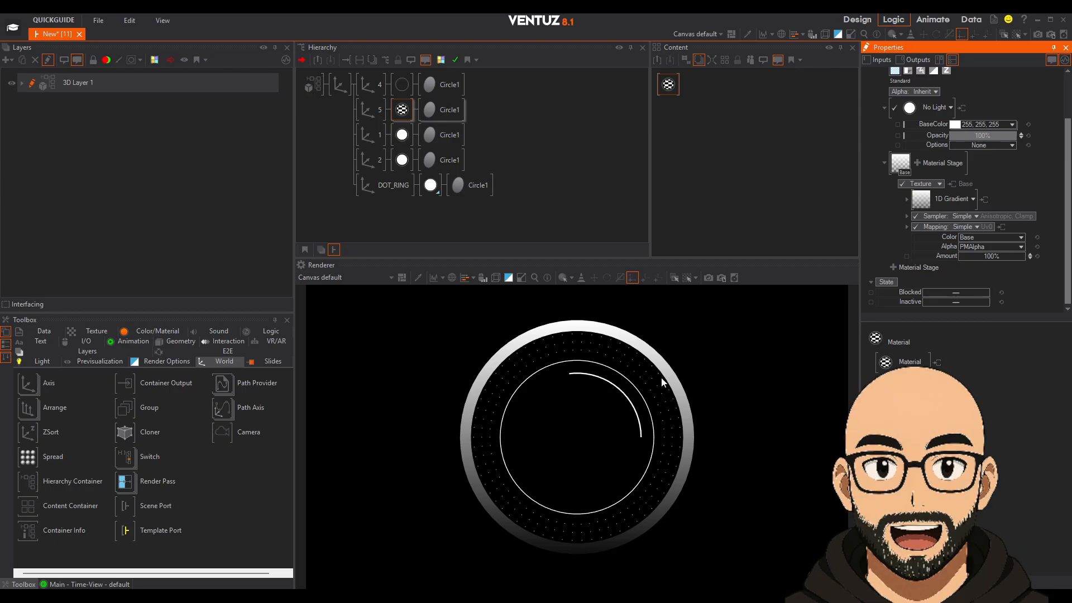
Set the hole of the circle under Axis 5 to 0 and its texture mode to Wrap.
click(436, 111)
drag(983, 124, 944, 125)
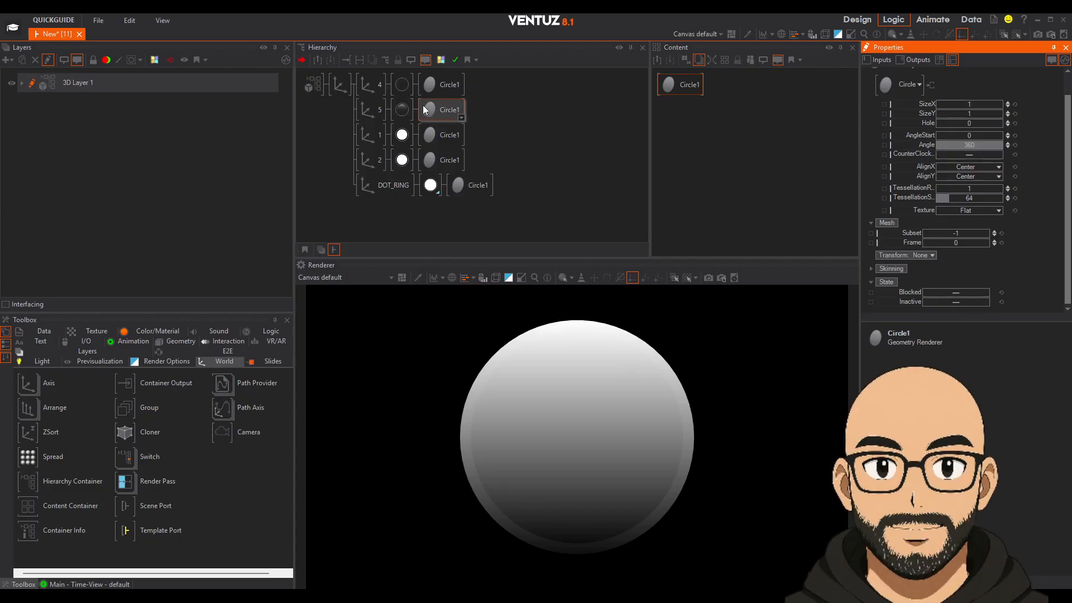
click(441, 114)
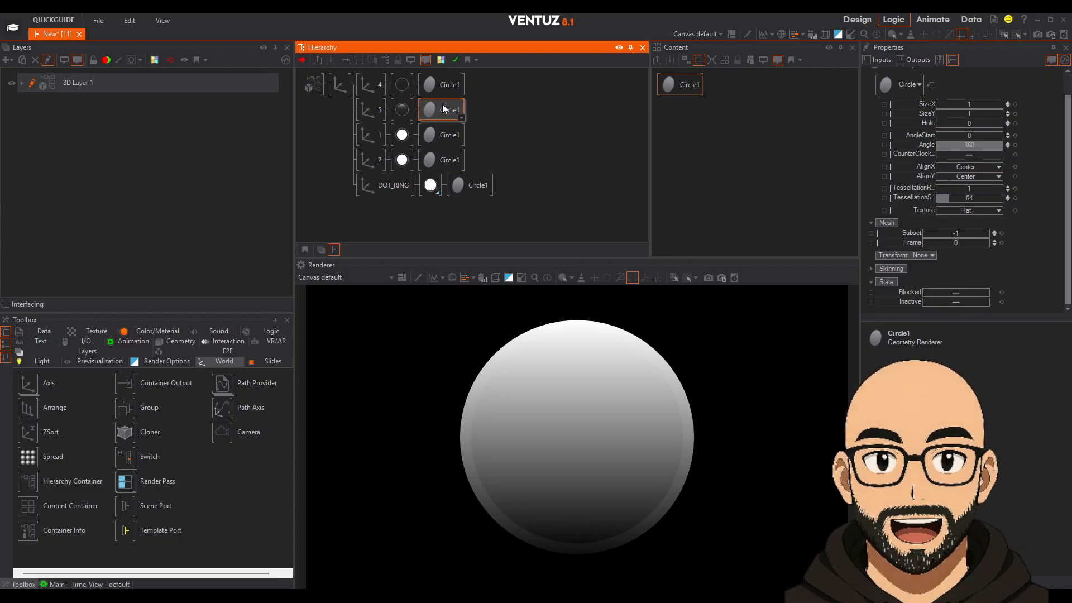
click(986, 211)
click(973, 233)
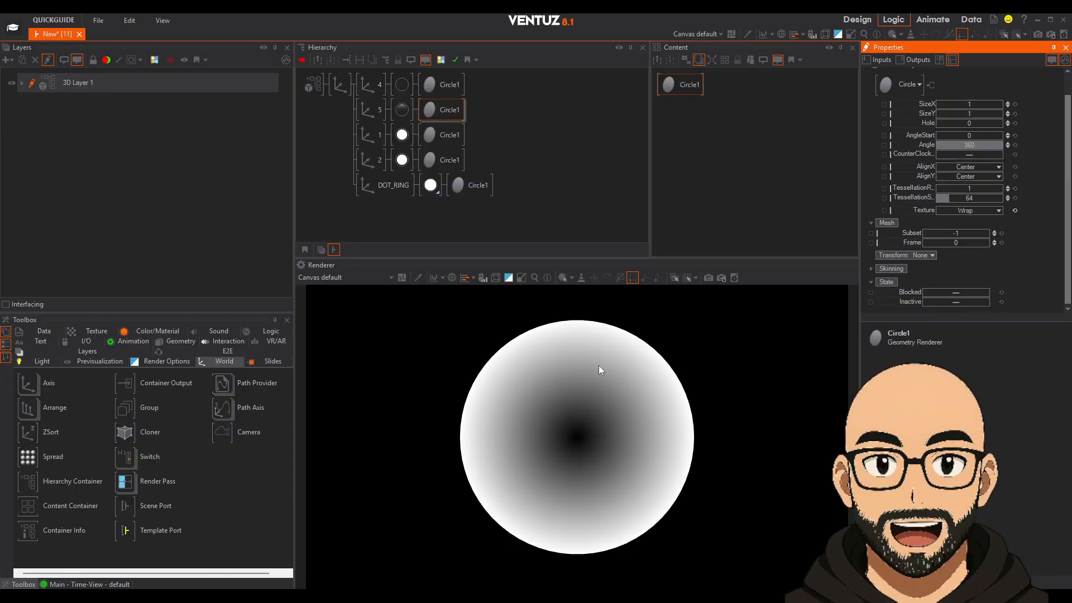
Compare the circle's texture modes by switching it to Flat and back to Wrap.
click(437, 112)
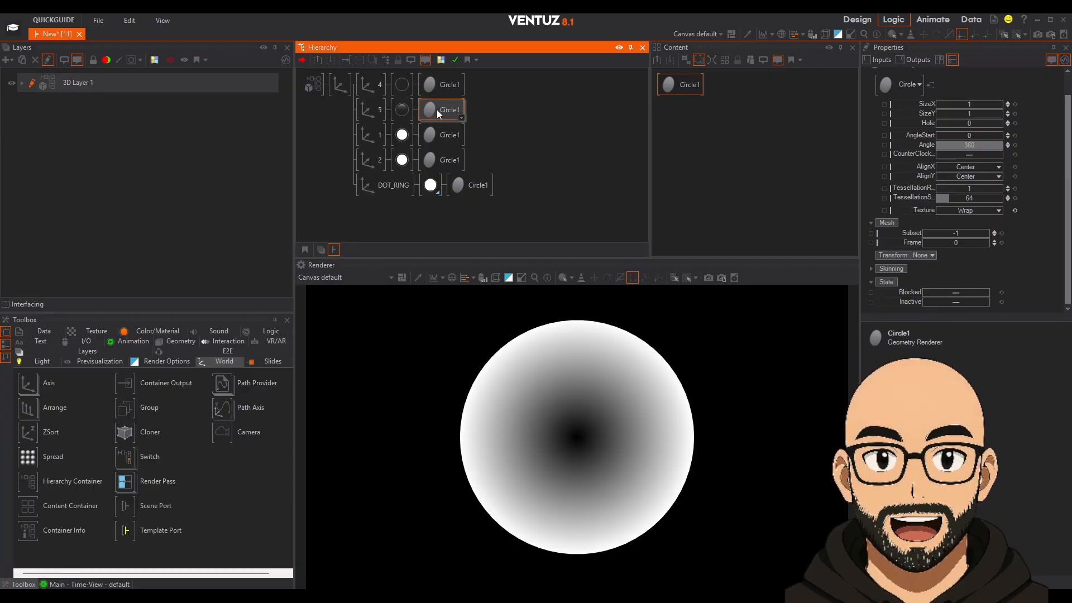
click(955, 210)
click(974, 222)
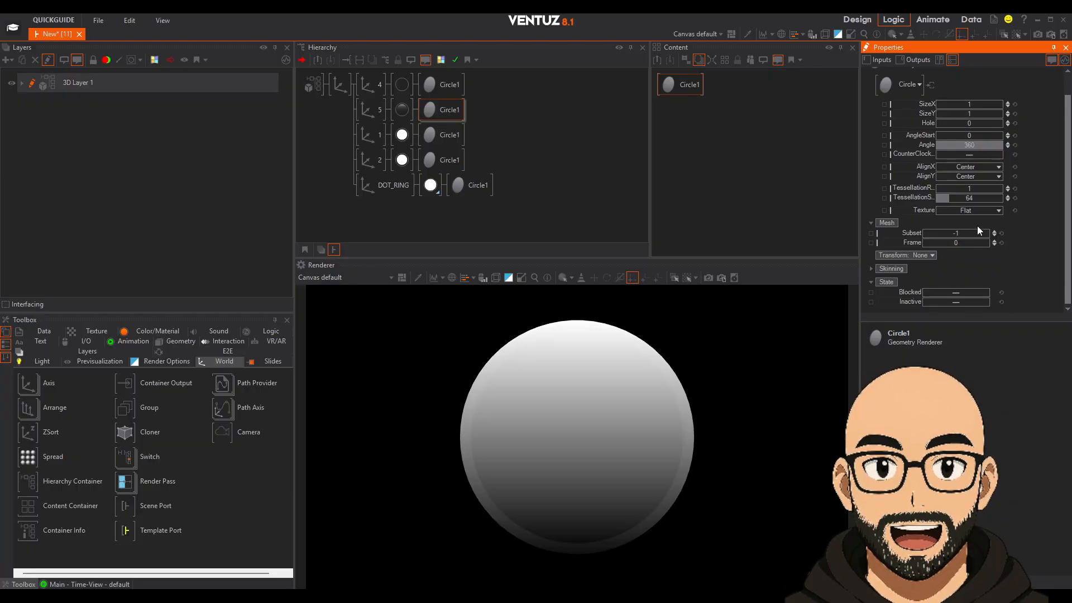
click(976, 211)
click(976, 233)
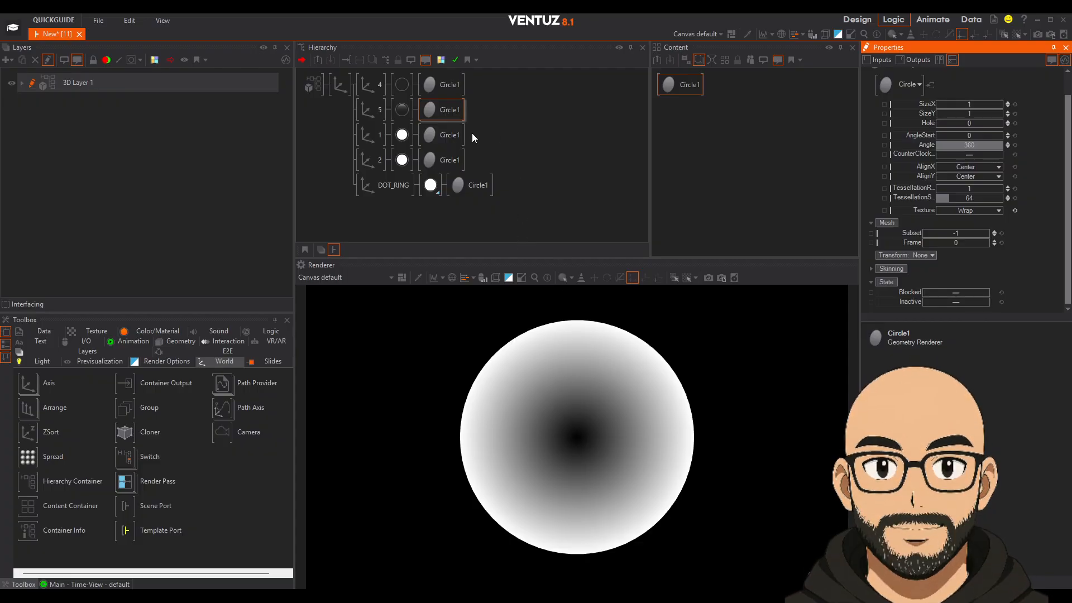
Set the hole of the circle under Axis 5 to 0.937.
click(454, 108)
drag(970, 122, 1006, 123)
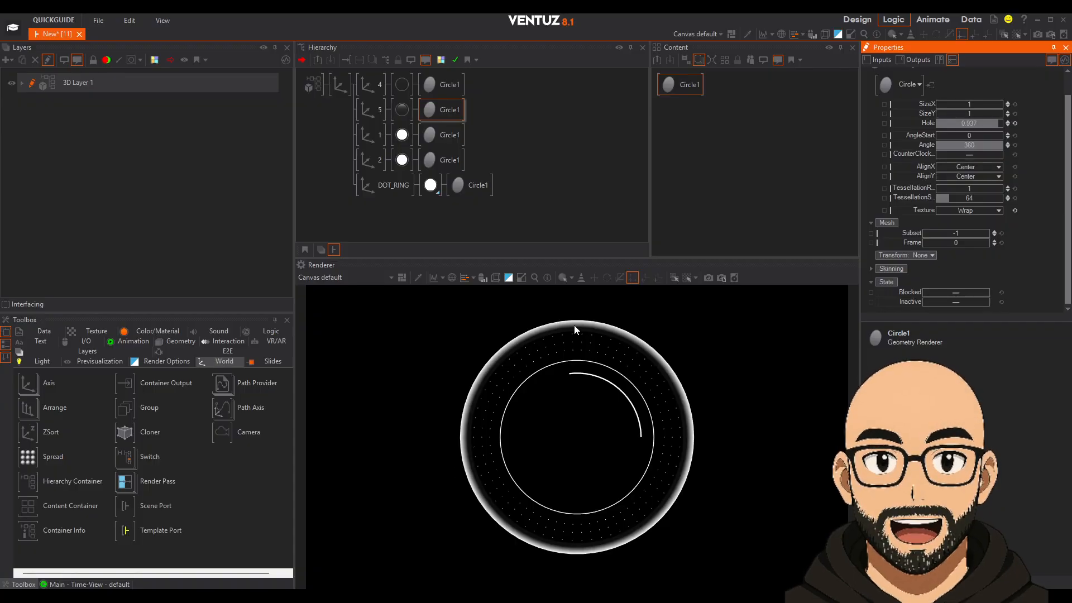
Turn off the Vertical option of the 1D Gradient in Axis 5's material and set its sampler to Simple Wrap.
click(402, 110)
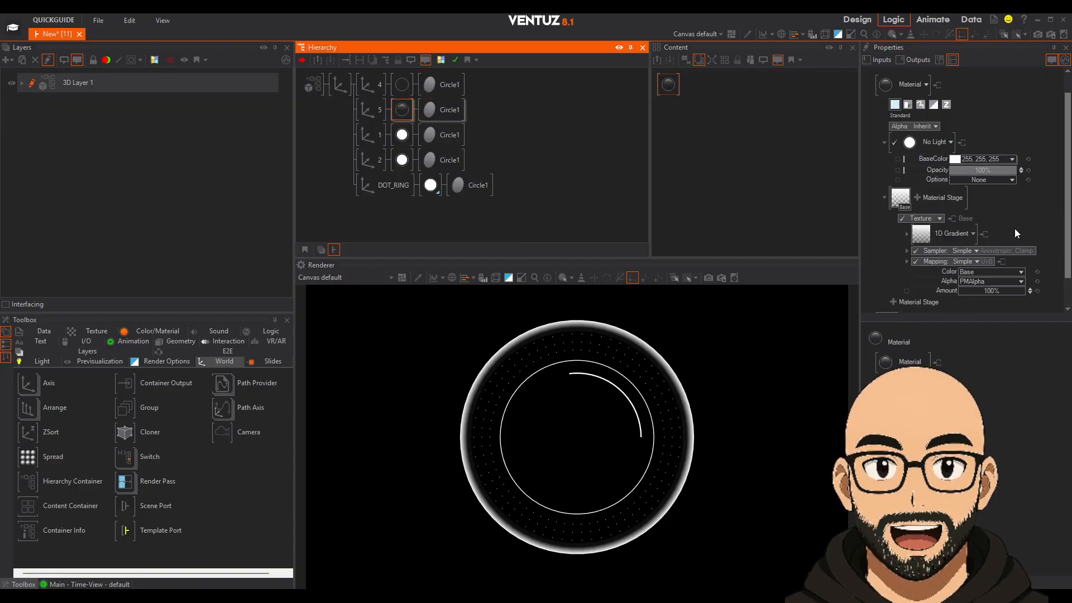
scroll(1014, 229, down, 1)
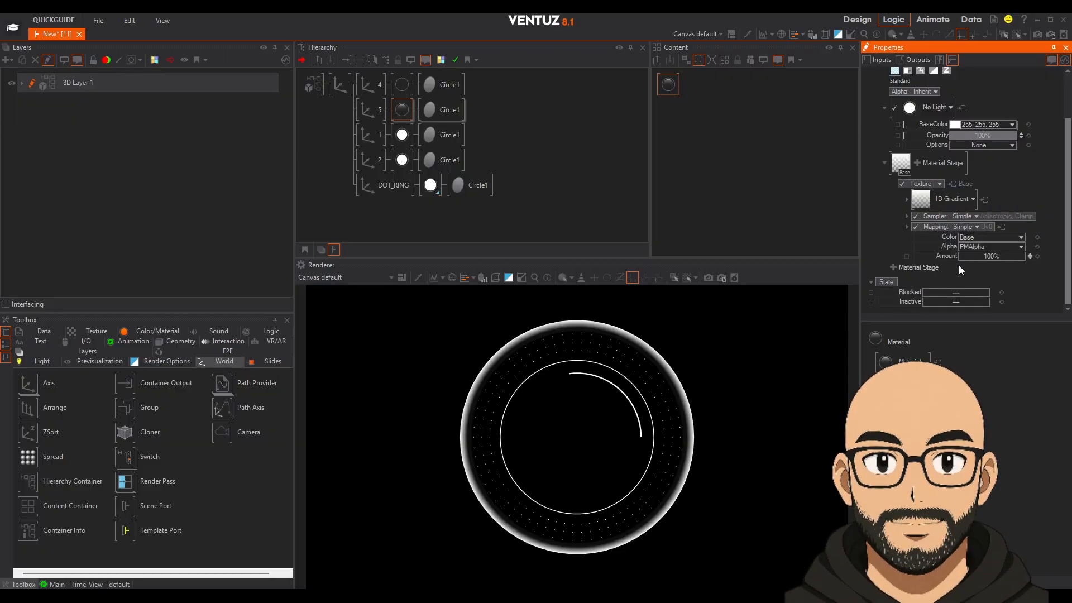
click(906, 198)
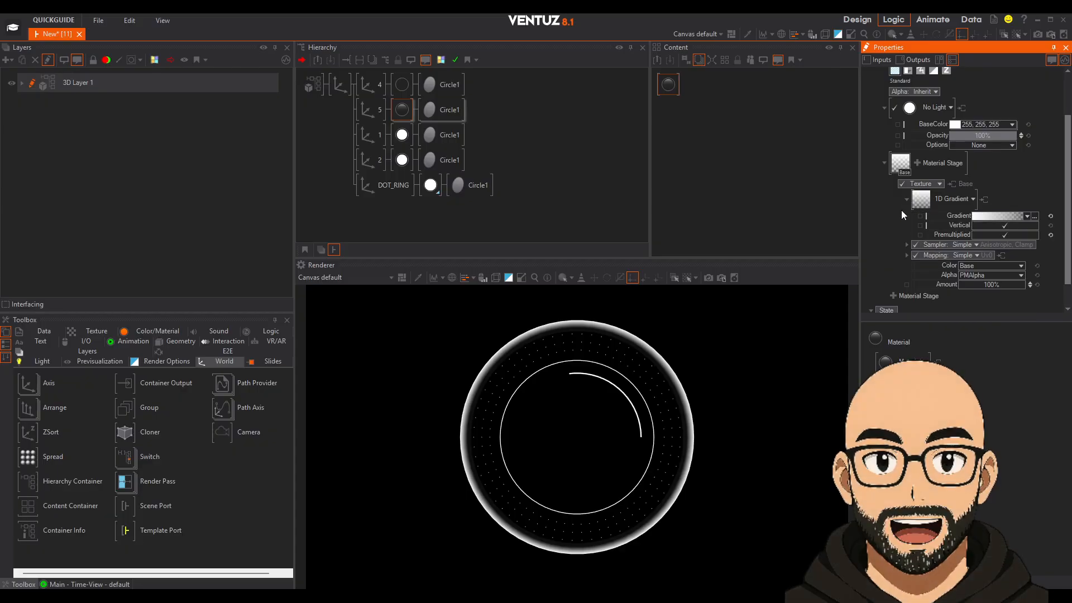
click(1003, 226)
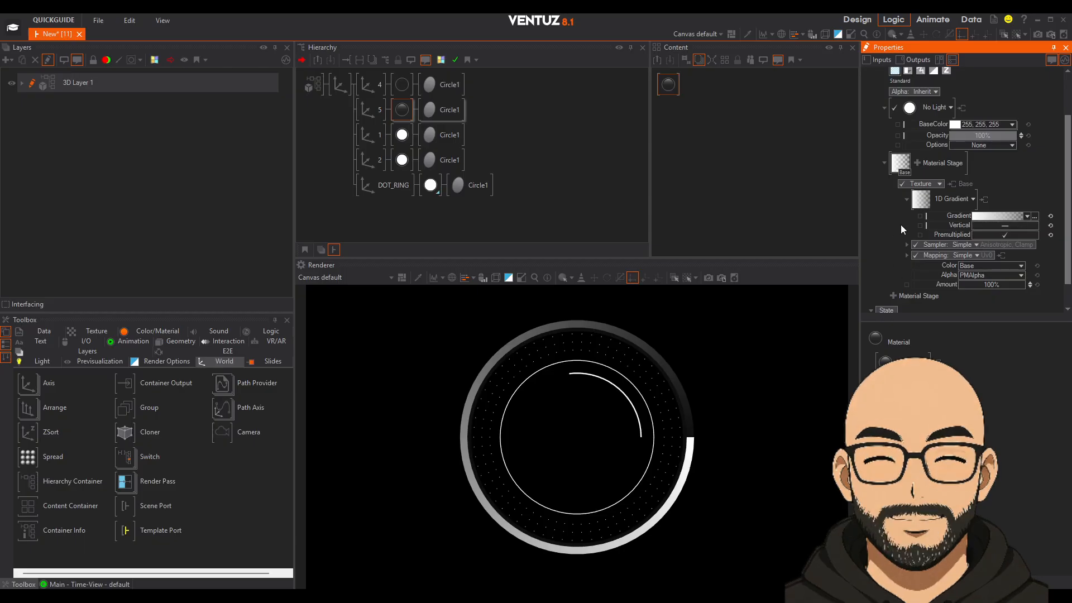
click(986, 246)
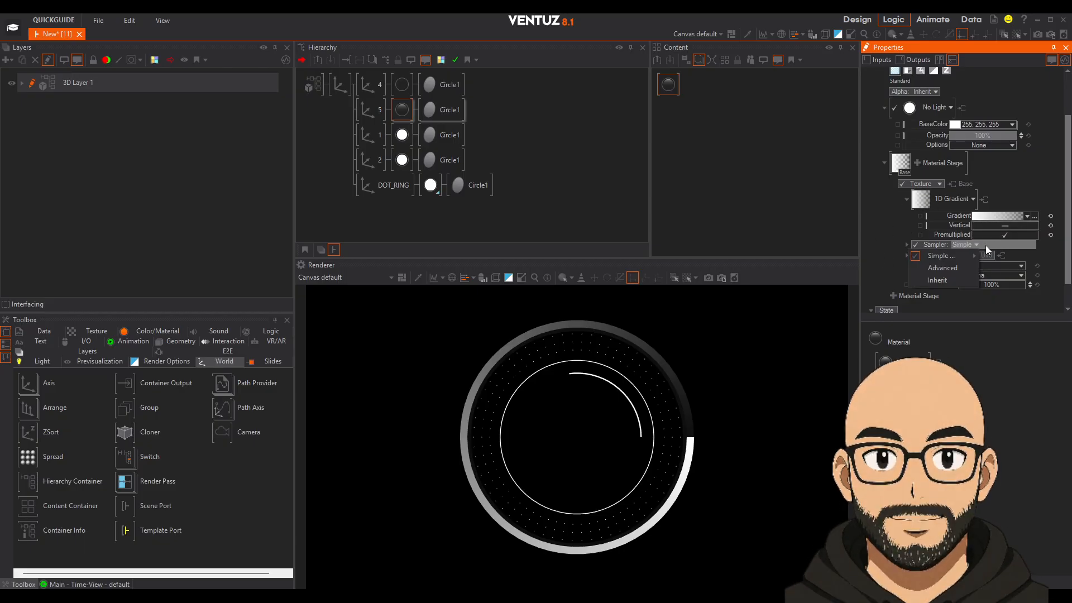
mouse_move(951, 255)
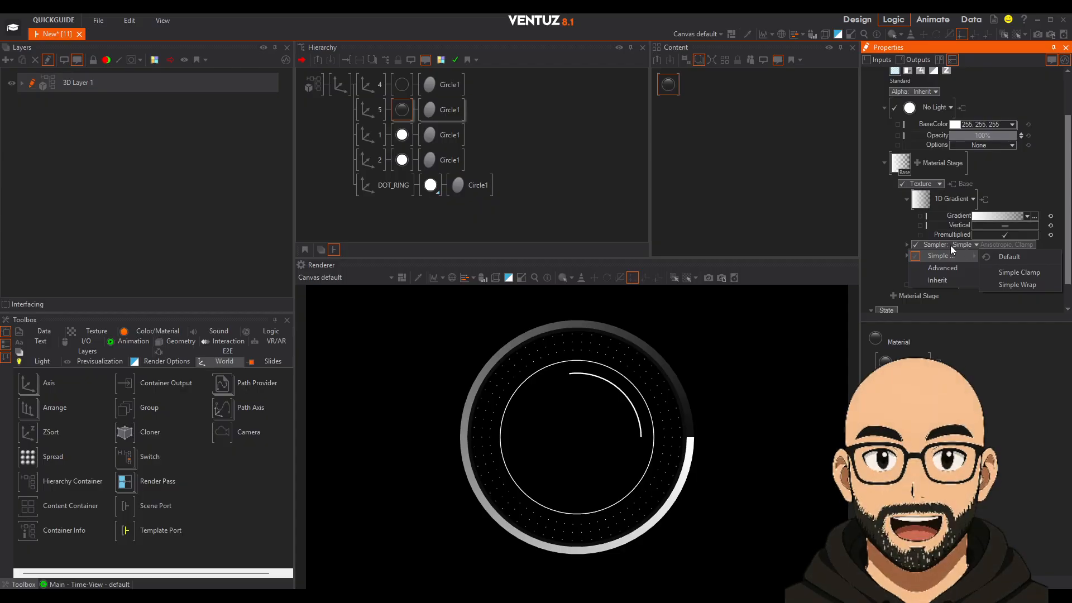
click(1021, 284)
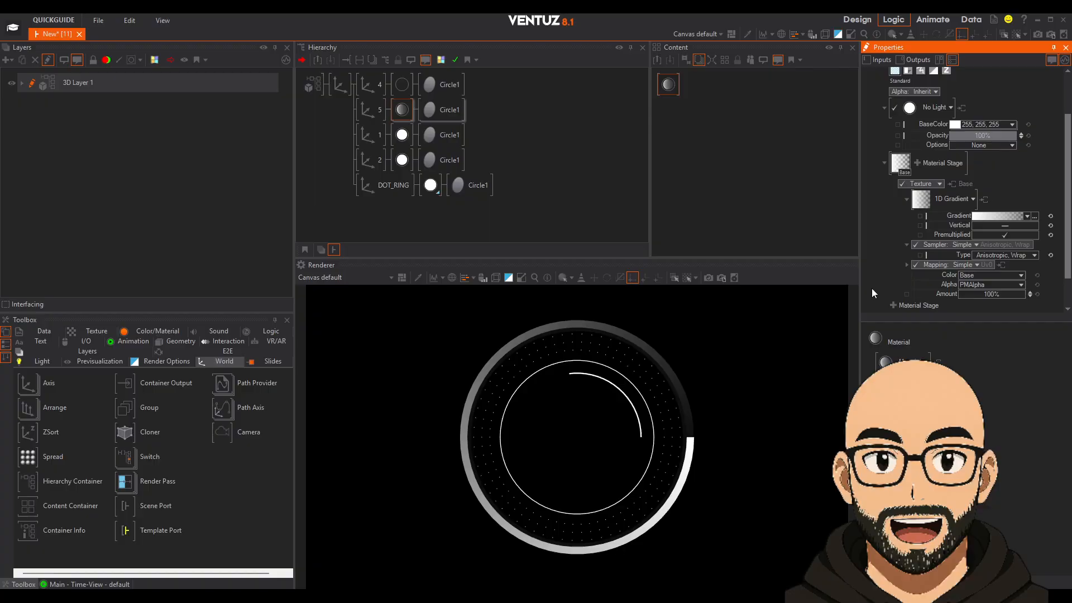
Change the gradient texture's mapping to 2D Mapping with UV0 and set its ScalingX to 0.1111.
click(906, 264)
scroll(913, 235, down, 2)
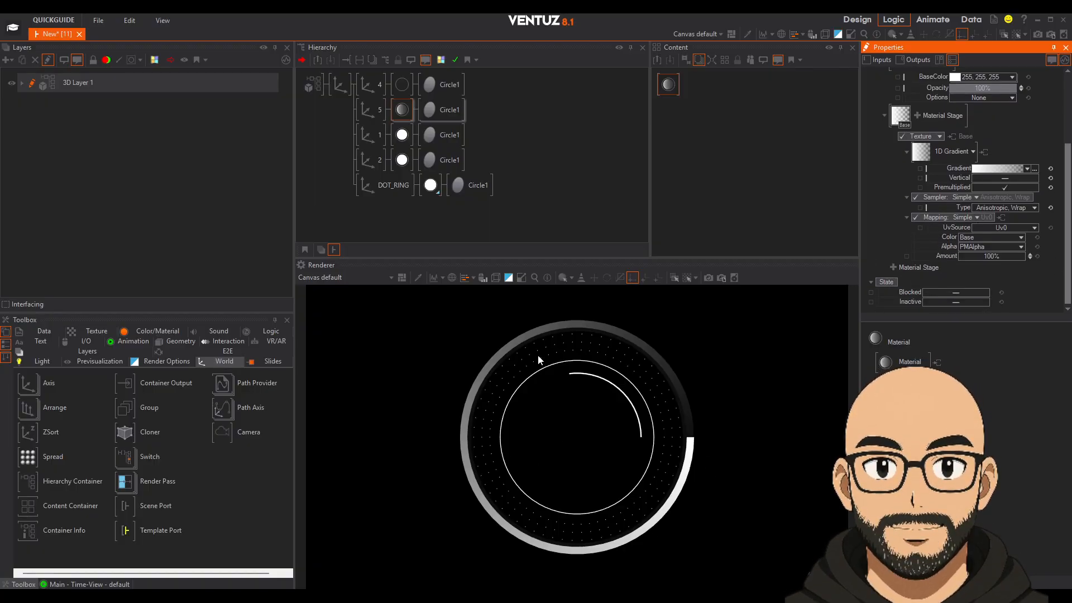
click(972, 218)
mouse_move(929, 242)
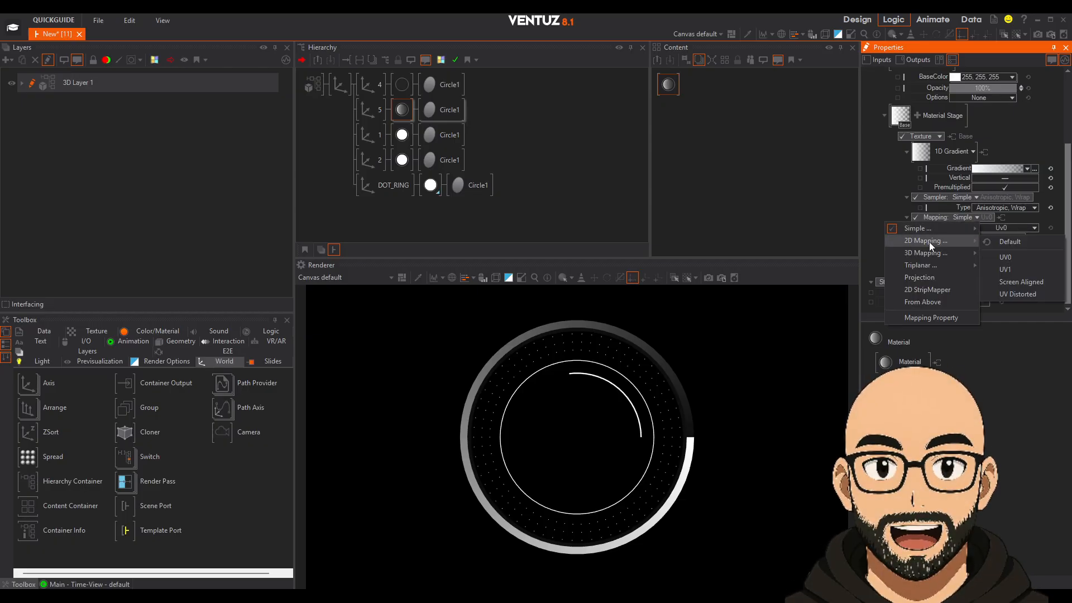
click(1001, 257)
scroll(984, 284, down, 3)
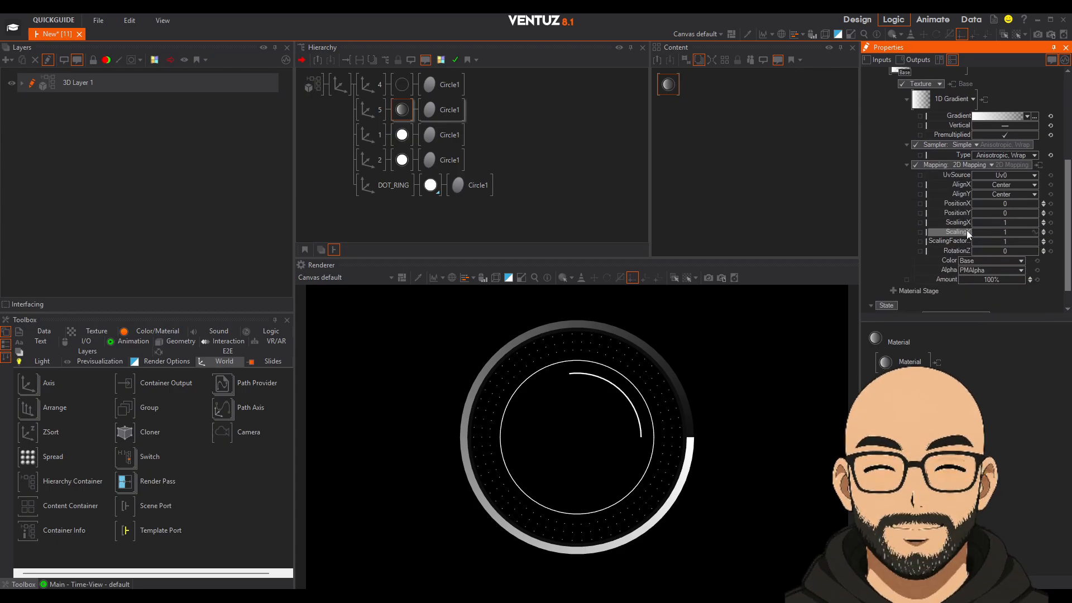
mouse_move(1014, 222)
mouse_down()
mouse_move(989, 224)
mouse_move(1020, 221)
mouse_up()
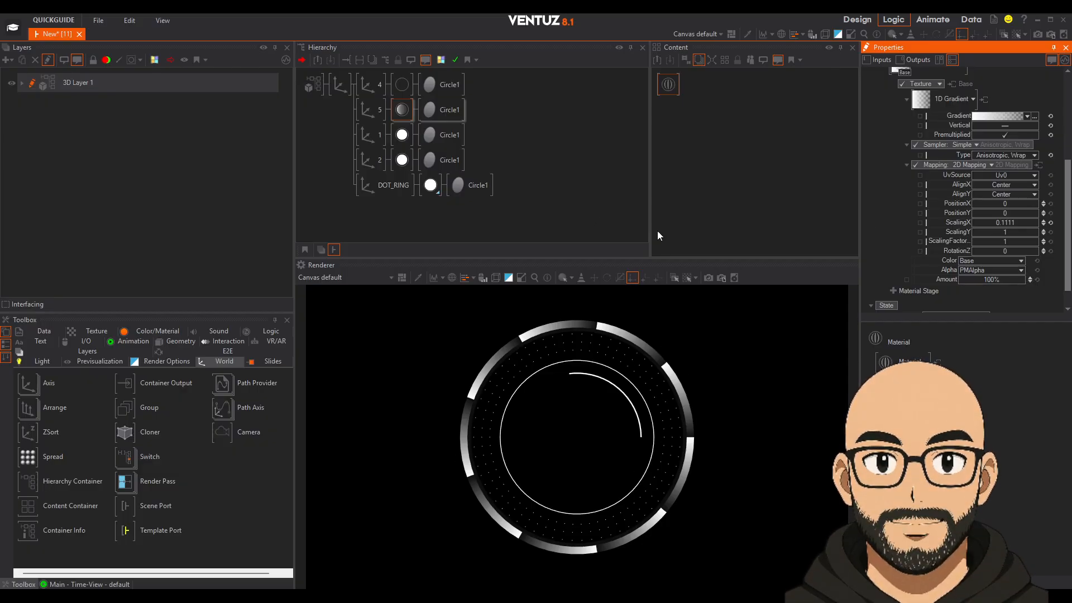
Move the transparent alpha stop of the material's gradient to position 53.8.
scroll(941, 147, up, 2)
click(1032, 152)
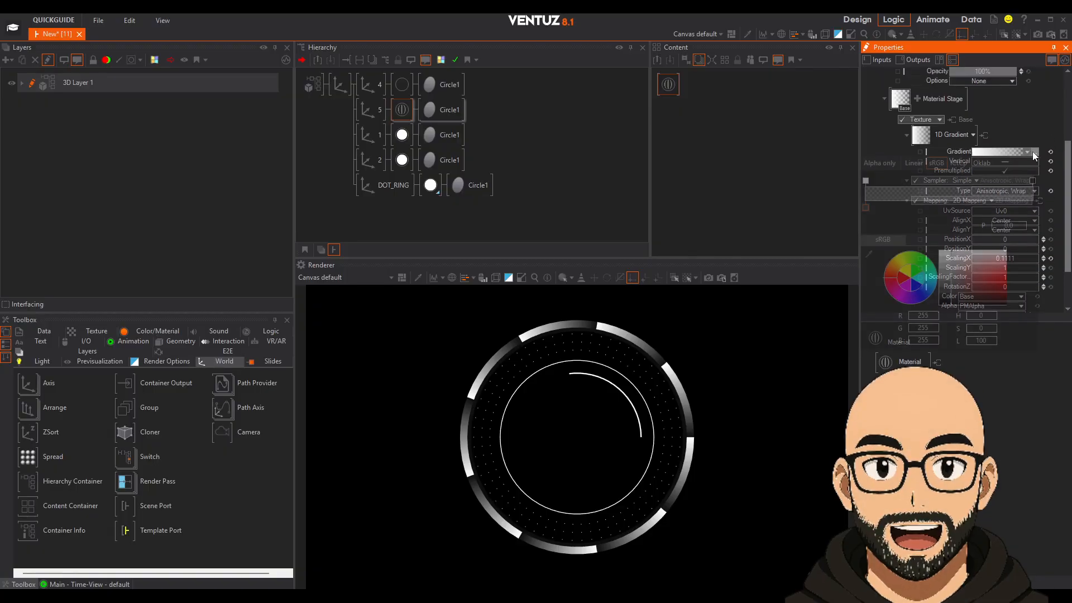
click(1041, 146)
click(1037, 152)
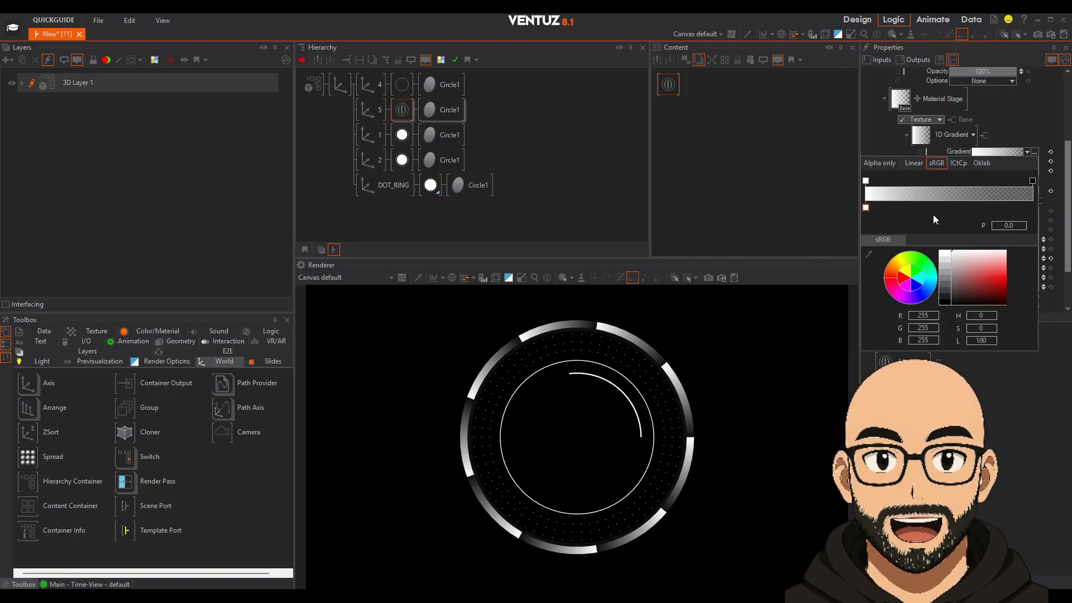
click(872, 182)
drag(872, 182, 833, 191)
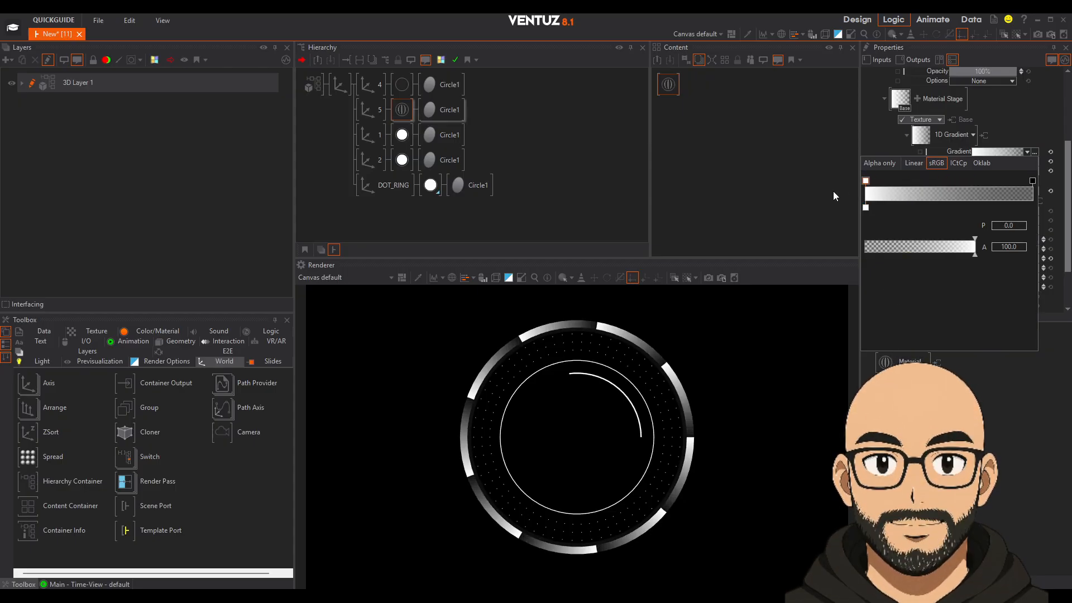
drag(1034, 182, 956, 186)
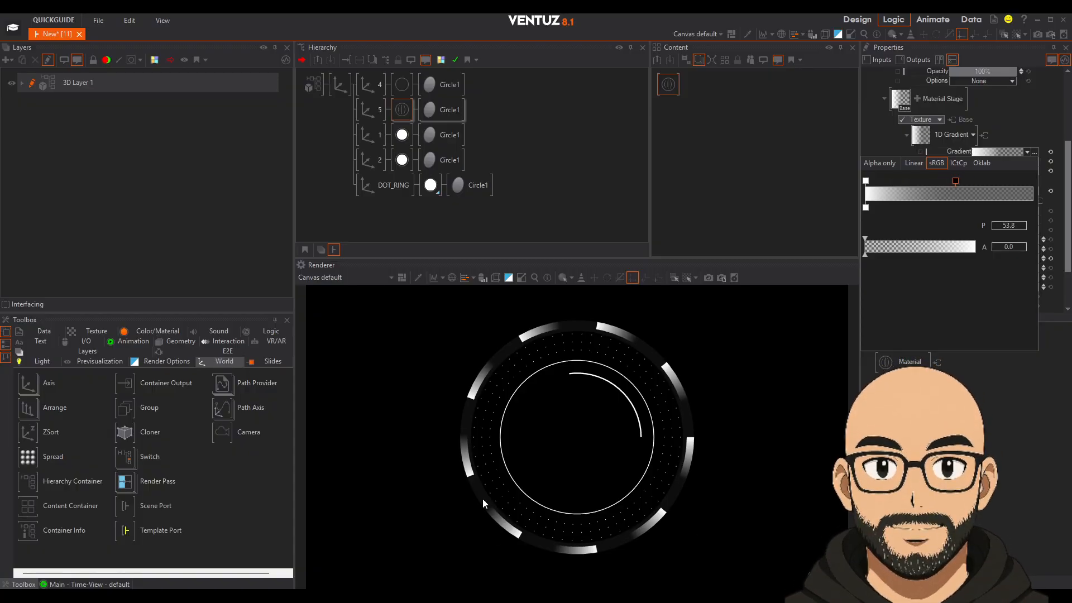
Set the hole of the circle under Axis 5 to 0.977.
click(495, 147)
click(430, 111)
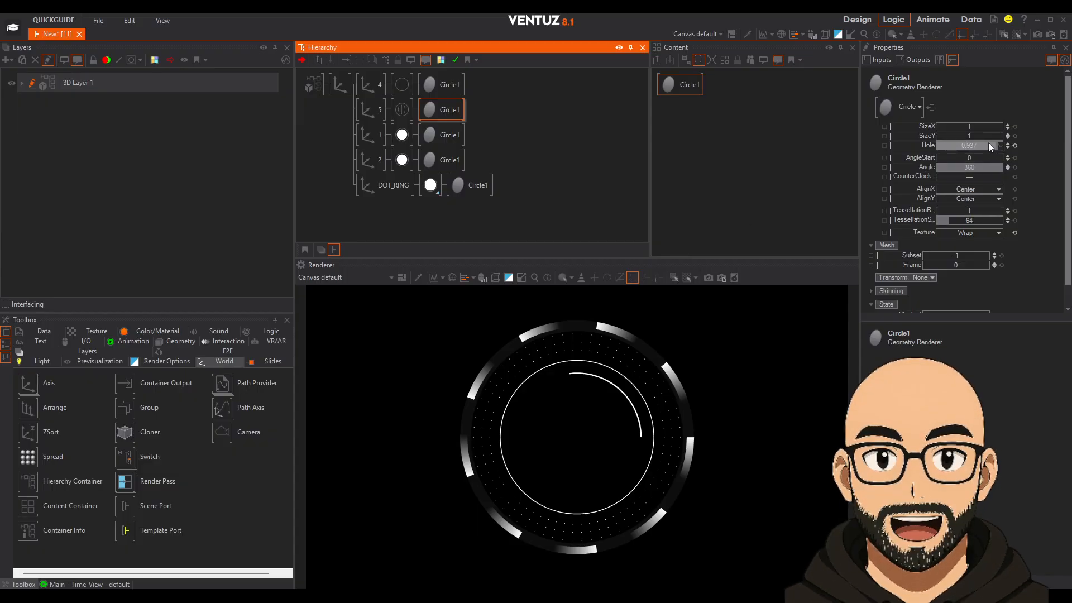
mouse_move(988, 144)
mouse_down()
mouse_move(979, 146)
mouse_move(997, 143)
mouse_up()
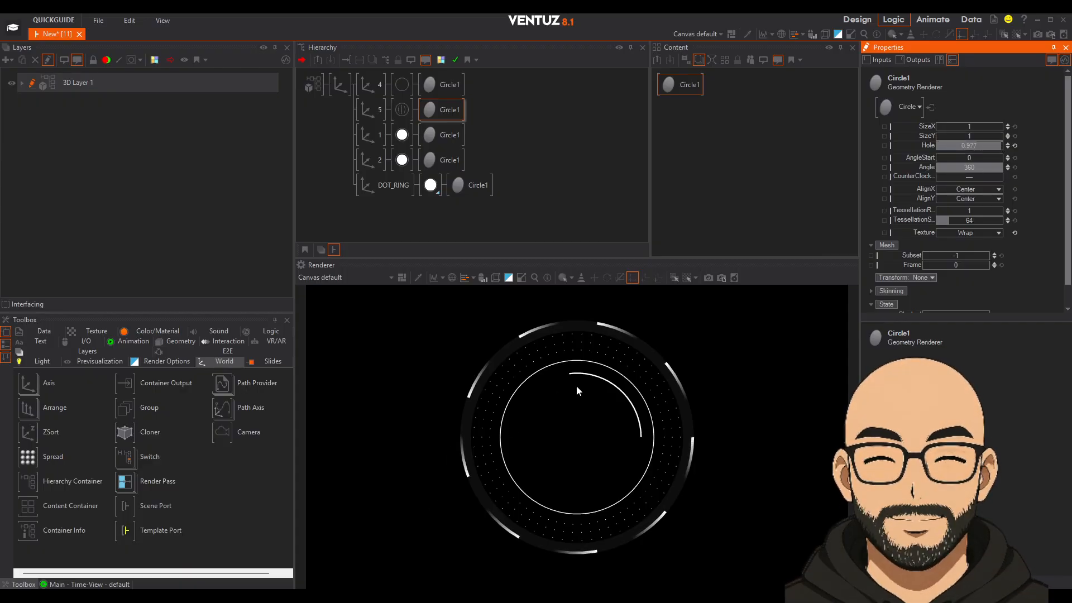
Review the properties of the axes, materials and circles that make up the ring layers under the parent Axis.
click(399, 112)
scroll(983, 269, down, 3)
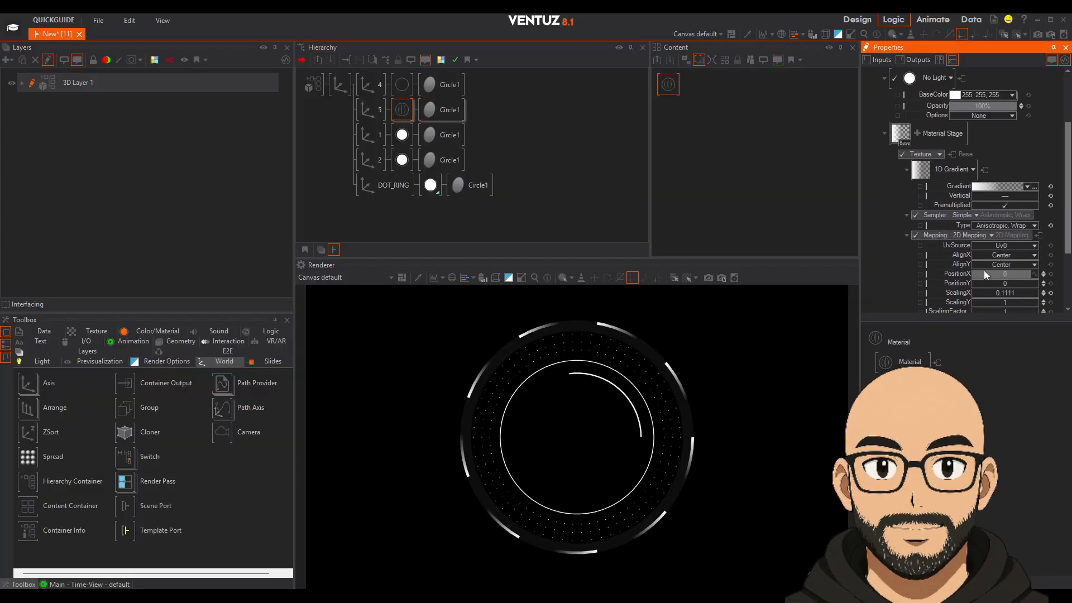
click(437, 82)
click(403, 111)
click(431, 115)
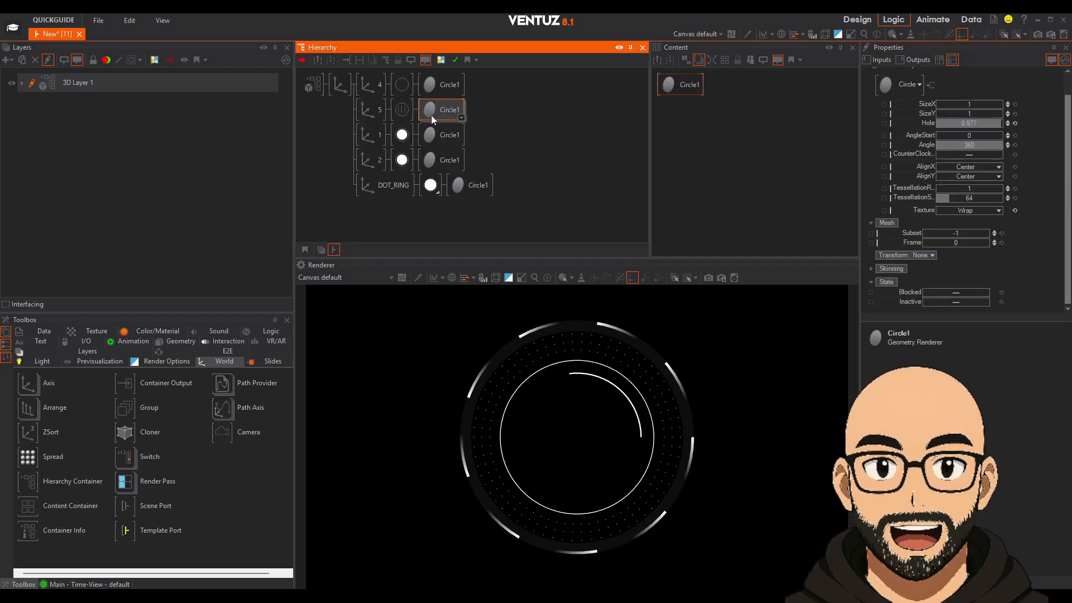
click(404, 134)
click(434, 136)
click(403, 160)
click(436, 161)
click(398, 186)
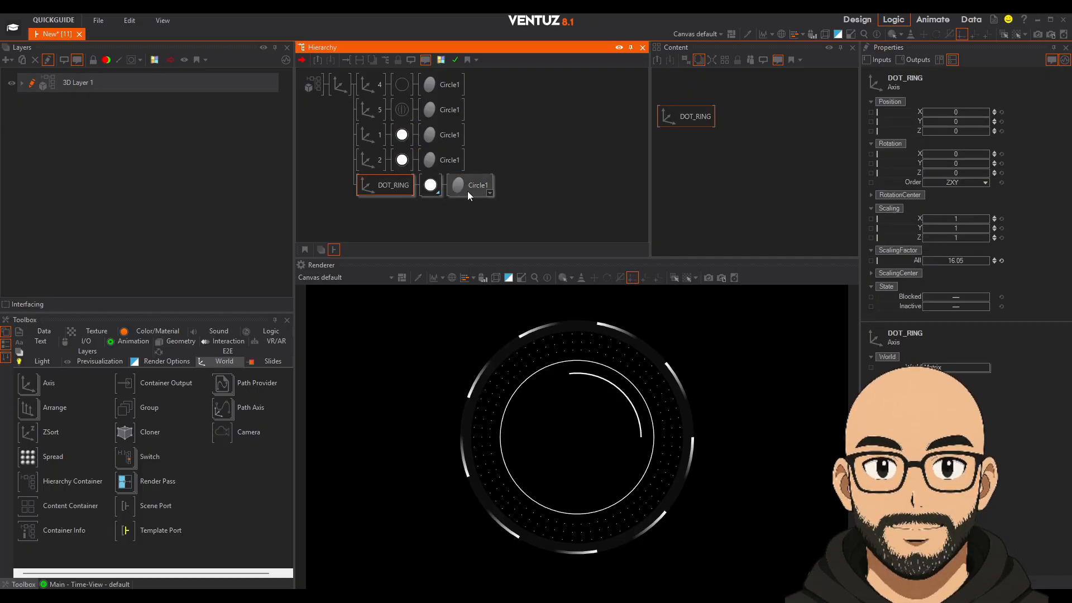
click(467, 191)
click(399, 186)
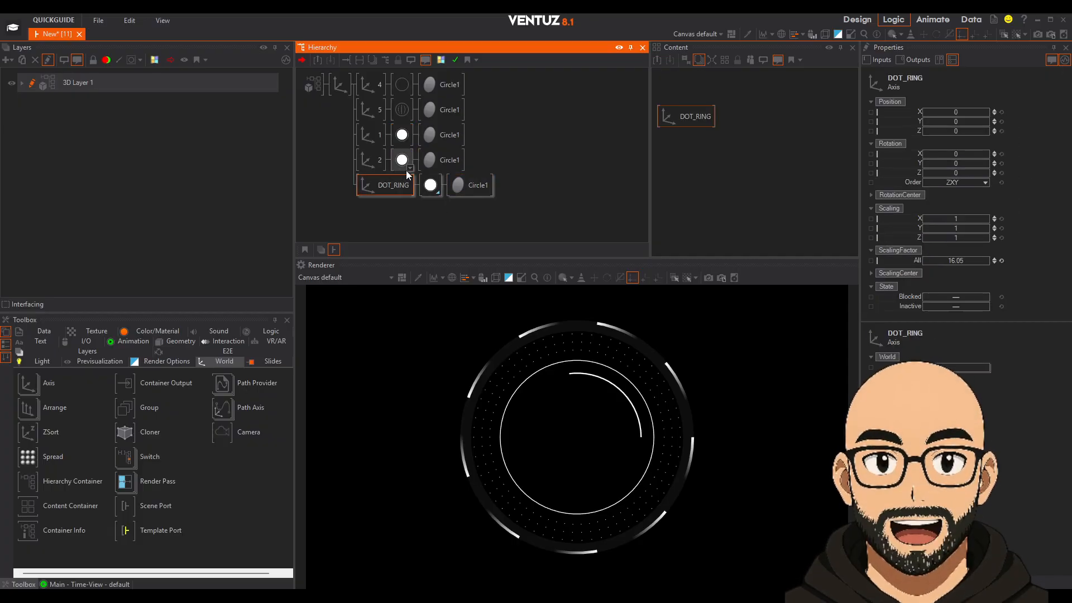
click(423, 85)
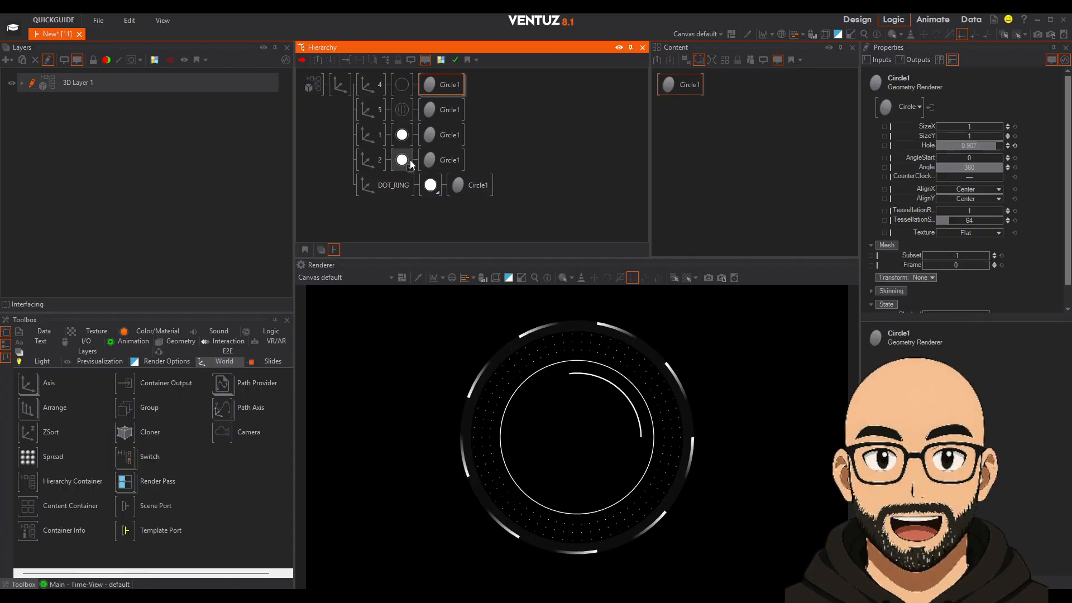
click(370, 86)
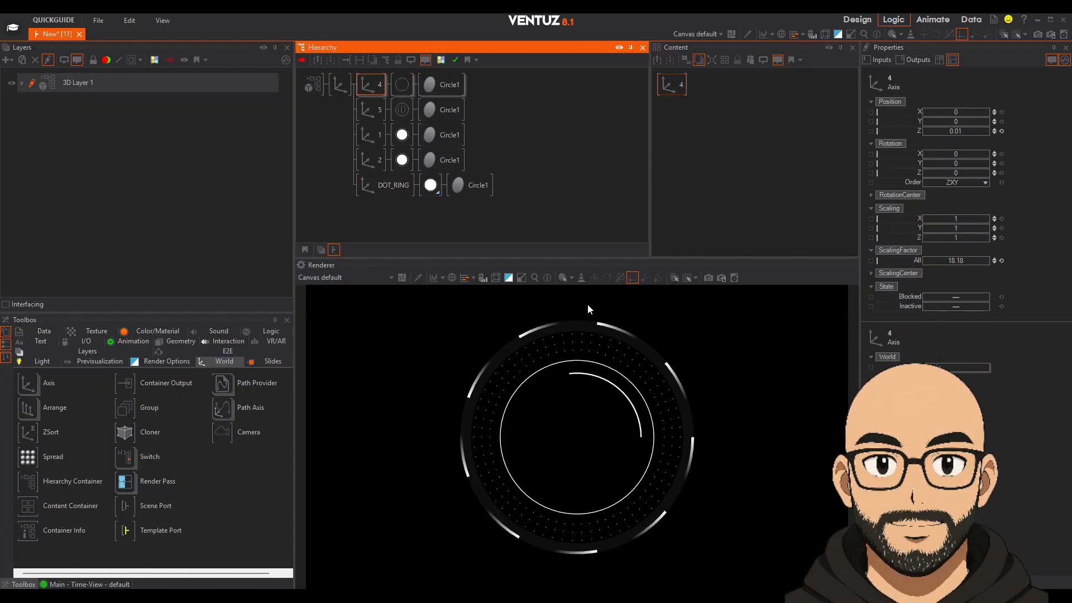
Set the ScalingX of the 2D mapping in Axis 5's material to 0.3391.
click(401, 109)
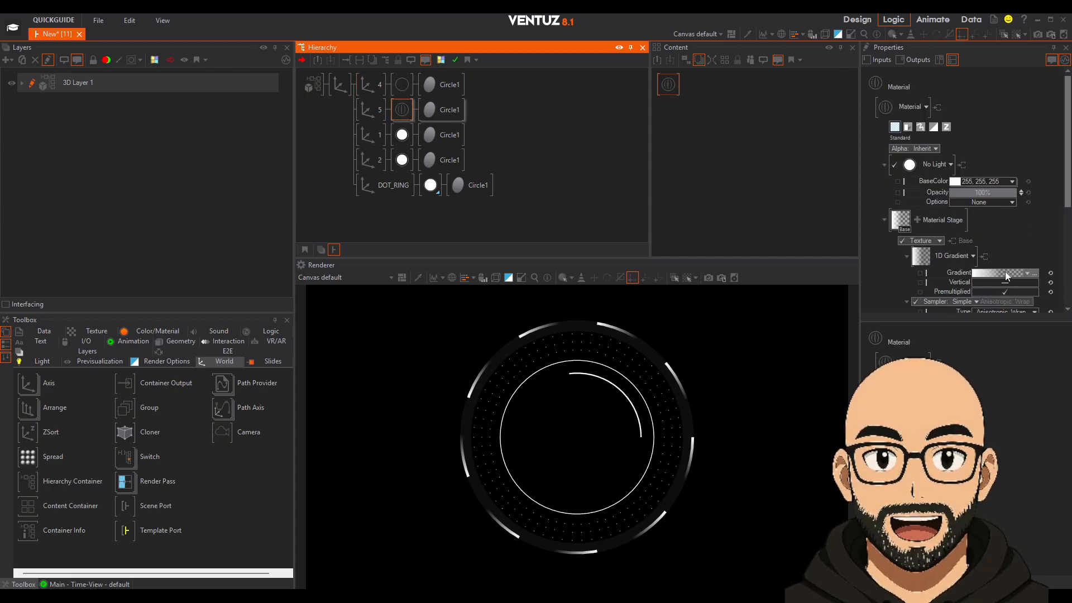
scroll(1000, 268, down, 5)
mouse_move(1002, 249)
mouse_down()
mouse_move(1037, 250)
mouse_move(1017, 250)
mouse_up()
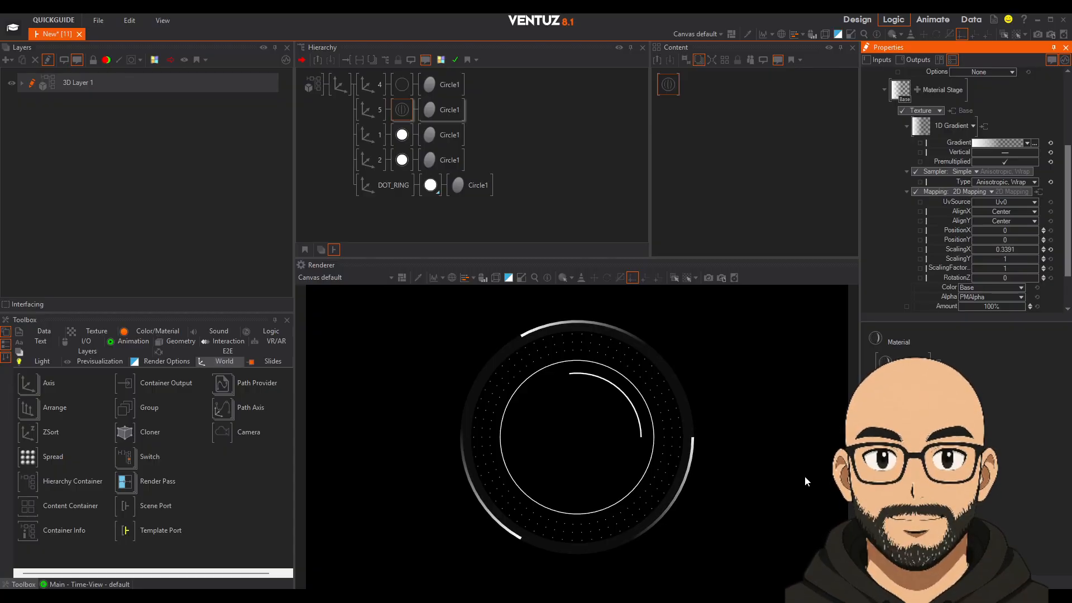
Set the Z rotation of Axis 5 to 299.9 and the Z rotation of Axis 2 to -64.1.
click(370, 111)
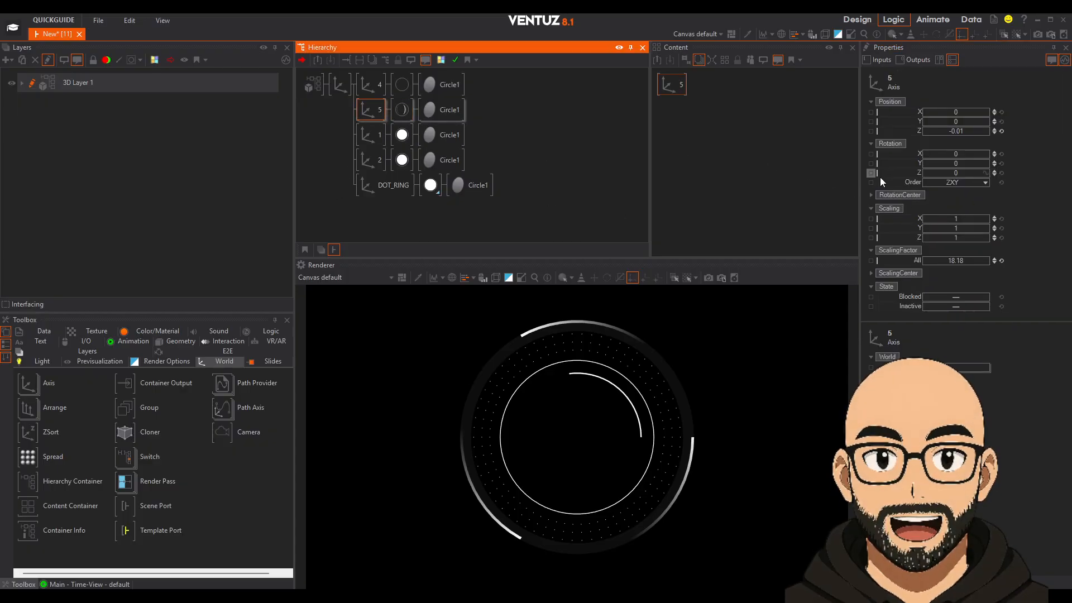
drag(963, 175, 954, 175)
drag(971, 174, 988, 171)
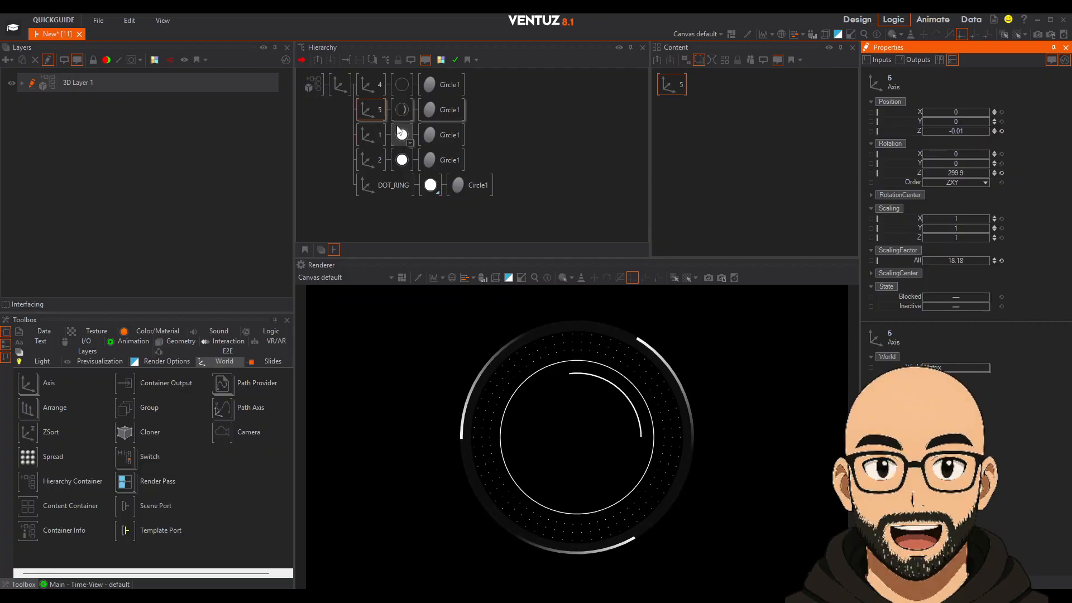
click(370, 135)
click(370, 160)
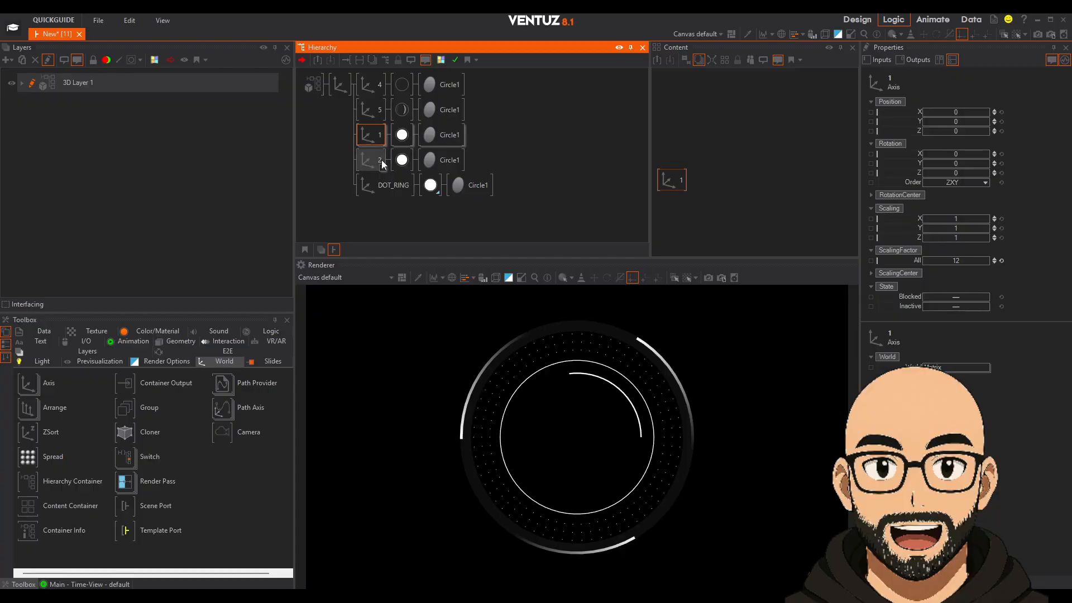
drag(976, 171, 910, 178)
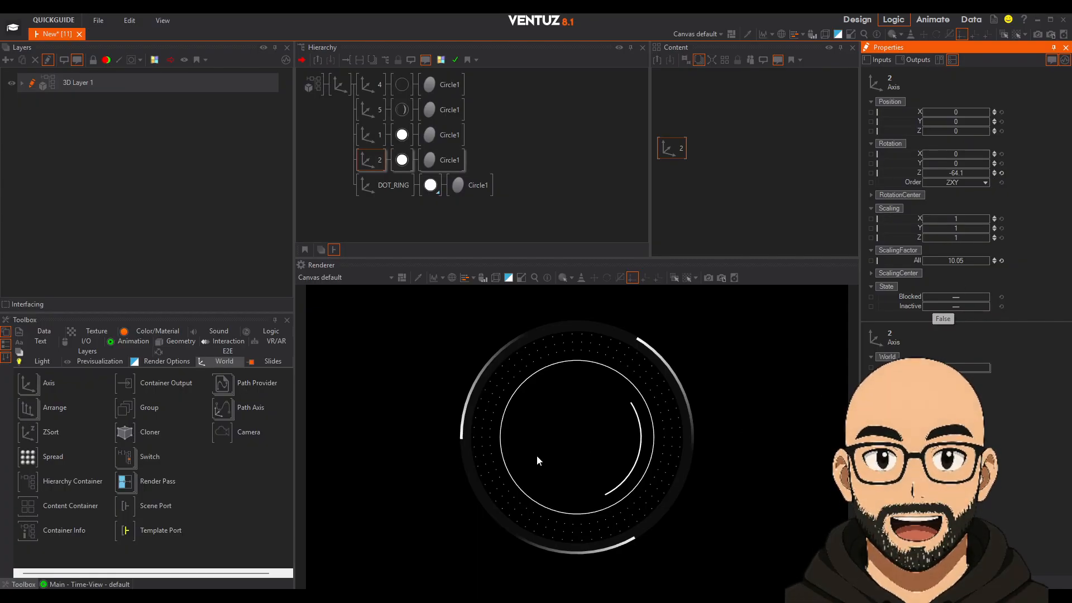
Set the Y rotation of the parent Axis to -41.
click(377, 215)
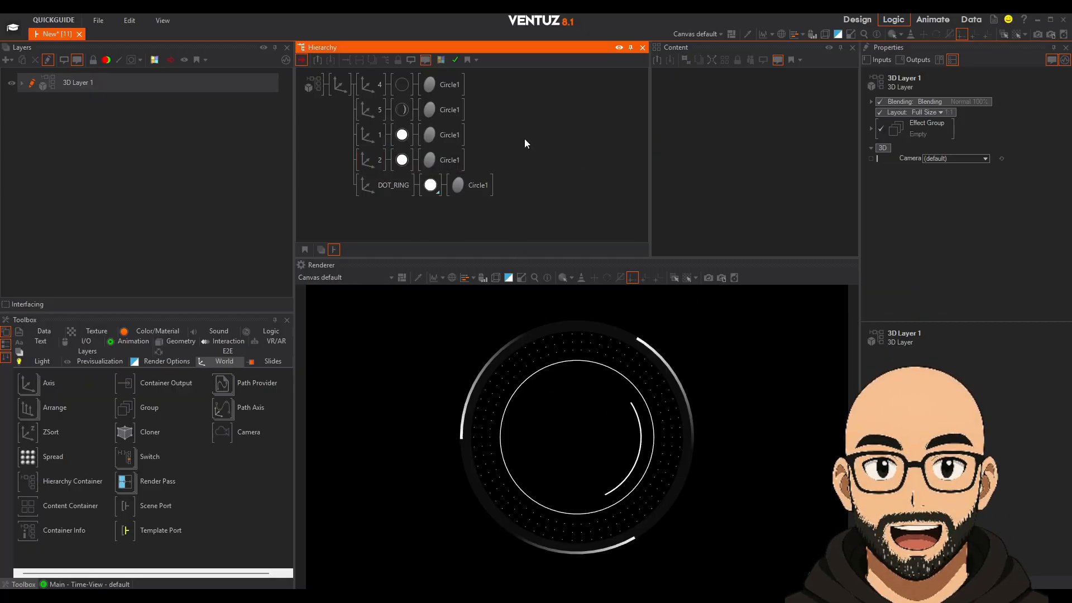
click(336, 91)
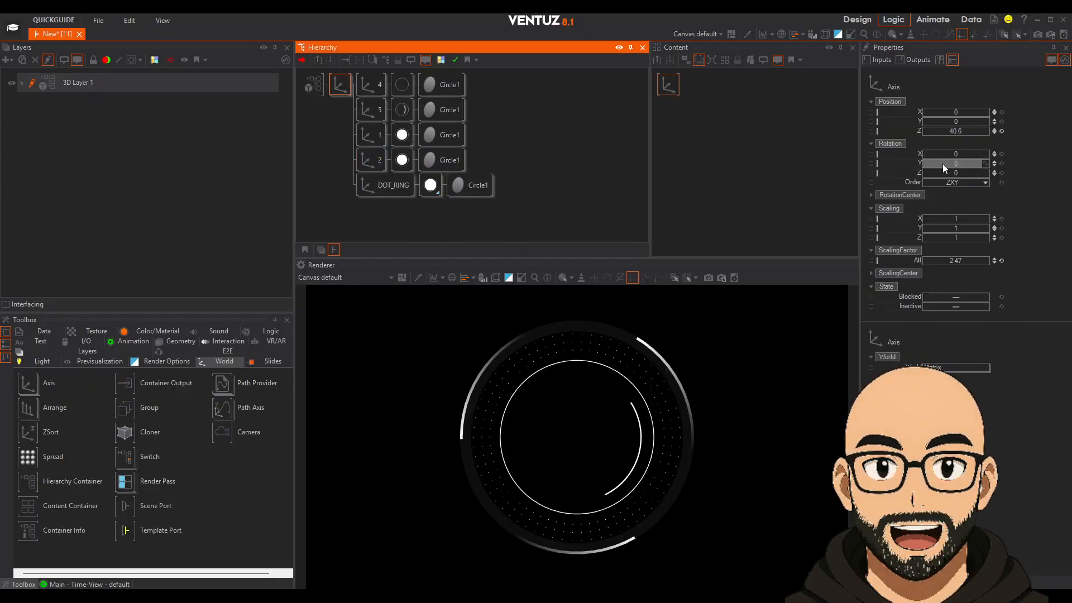
mouse_move(943, 163)
mouse_down()
mouse_move(933, 163)
mouse_move(943, 164)
mouse_up()
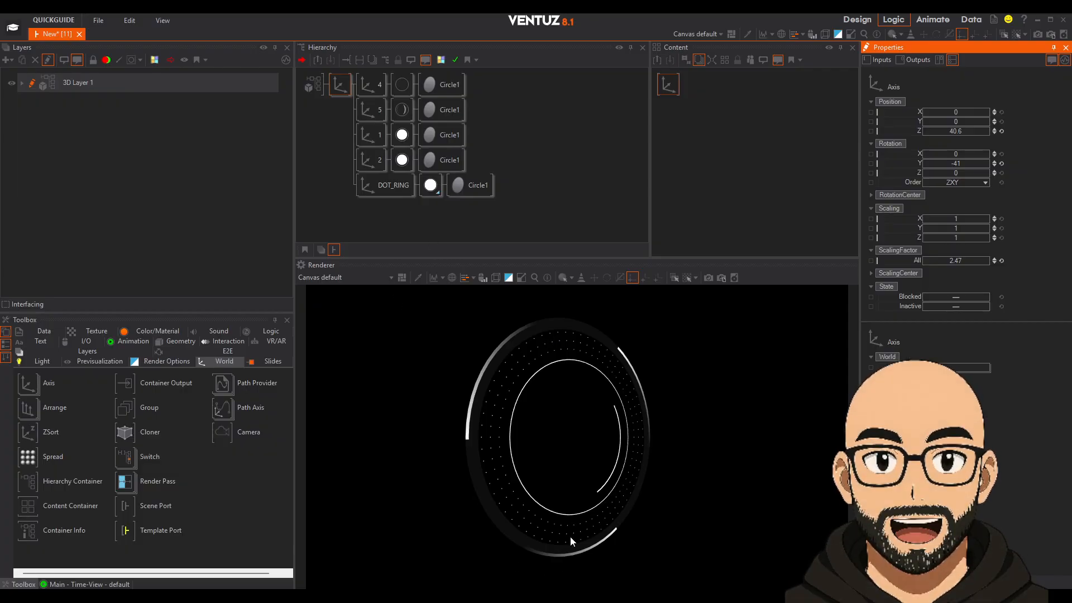
Set the Z position of DOT_RING to -2.16 and of Axes 1 and 2 to about 1.6.
click(391, 189)
drag(959, 131, 923, 132)
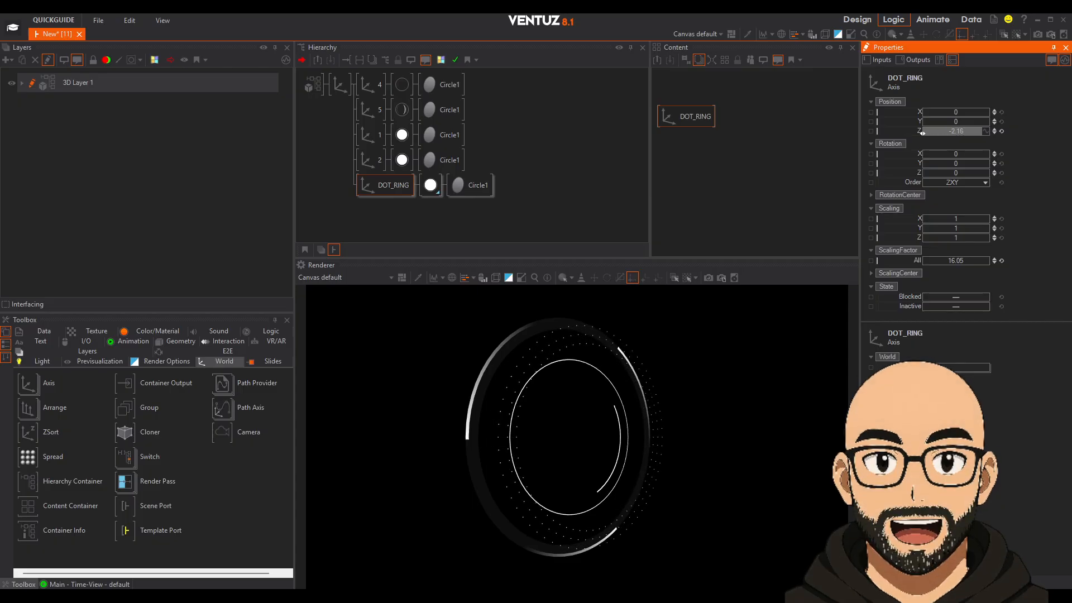
click(369, 134)
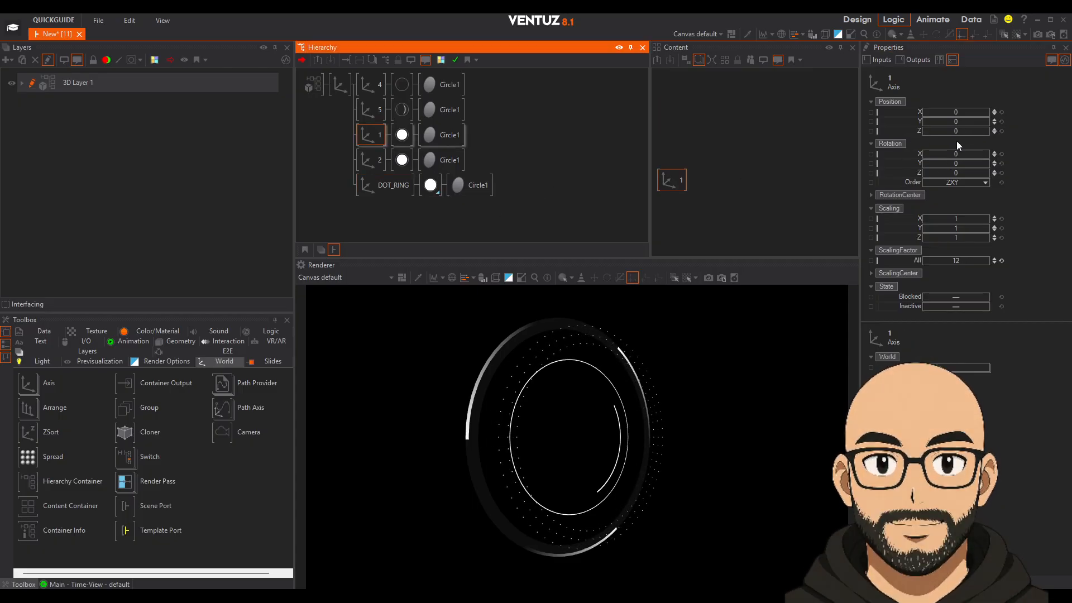
mouse_move(958, 131)
mouse_down()
mouse_move(1004, 131)
mouse_move(924, 134)
mouse_move(947, 130)
mouse_up()
click(370, 160)
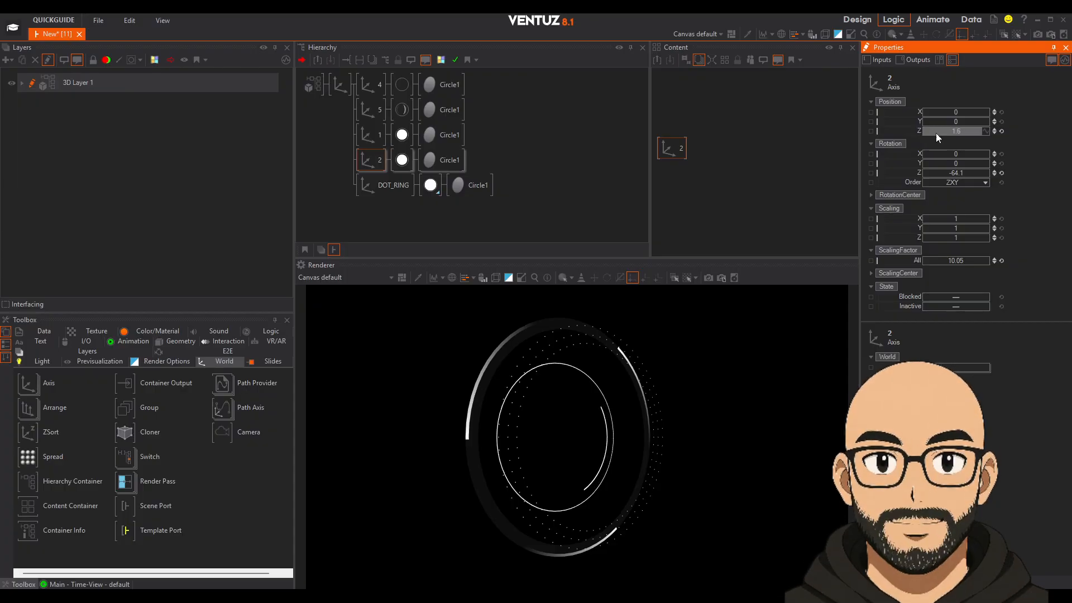
Set the Z position of Axis 5 to -0.53 and move its branch below DOT_RING in the hierarchy.
click(366, 109)
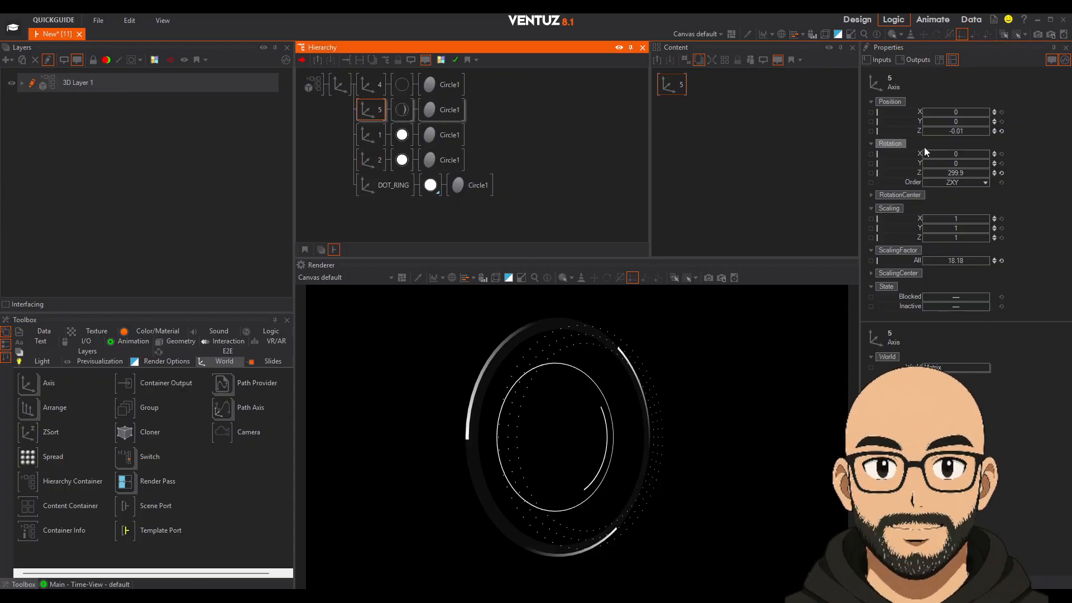
mouse_move(955, 132)
mouse_down()
mouse_move(922, 133)
mouse_move(977, 132)
mouse_move(936, 132)
mouse_move(957, 133)
mouse_up()
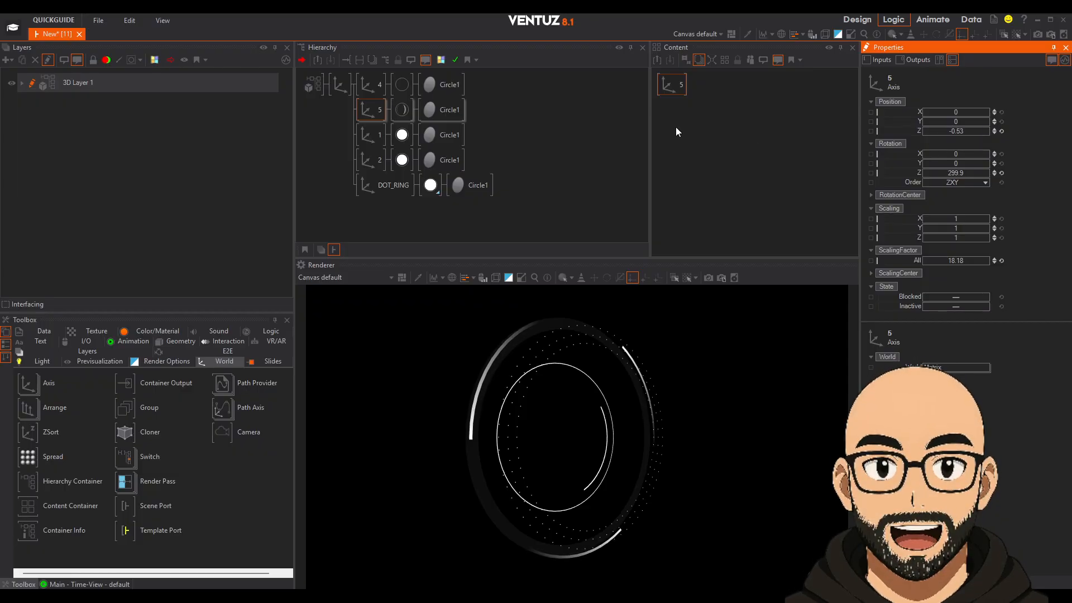
drag(371, 109, 369, 198)
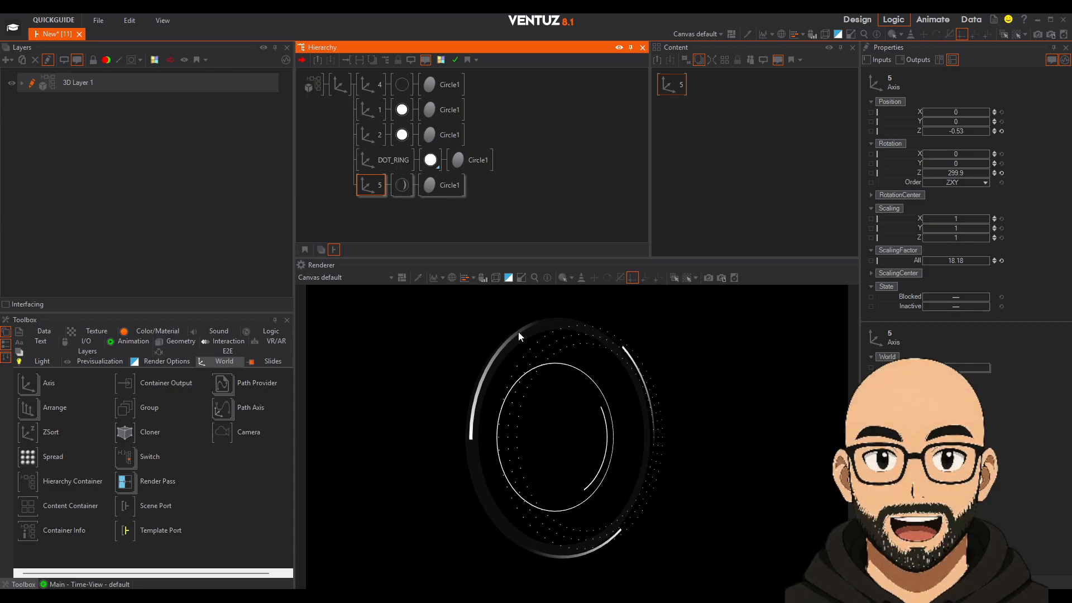
Tilt the parent Axis to check the depth offsets, then reset its X and Y rotation to 0.
click(340, 85)
mouse_move(965, 164)
mouse_down()
mouse_move(985, 165)
mouse_move(959, 157)
mouse_up()
click(1002, 163)
click(1002, 153)
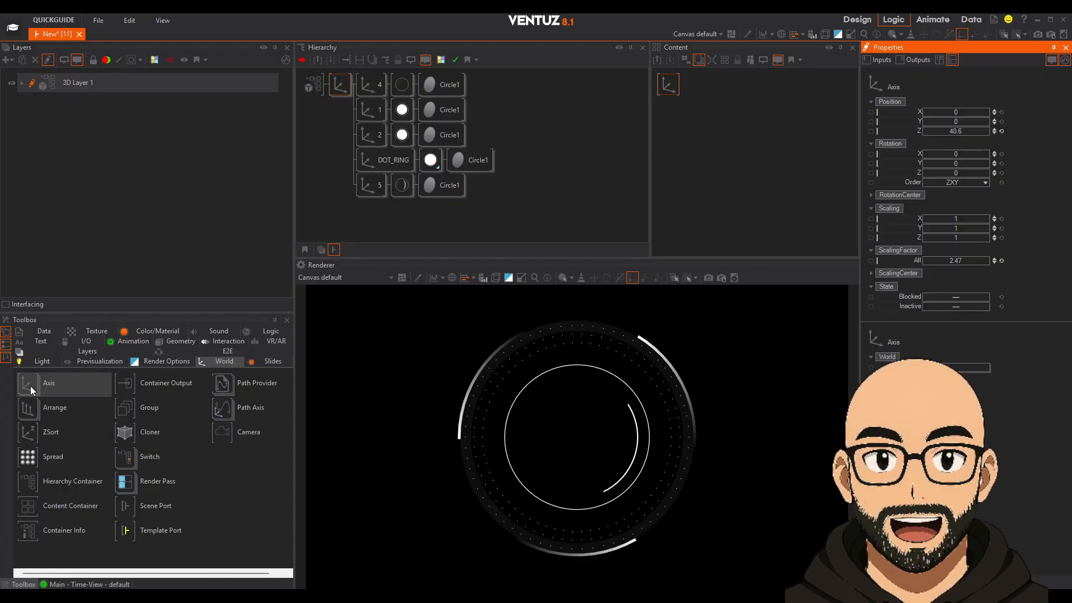
Add a new Axis as the last child of the parent Axis and attach a Text 2D node to it.
drag(49, 383, 368, 209)
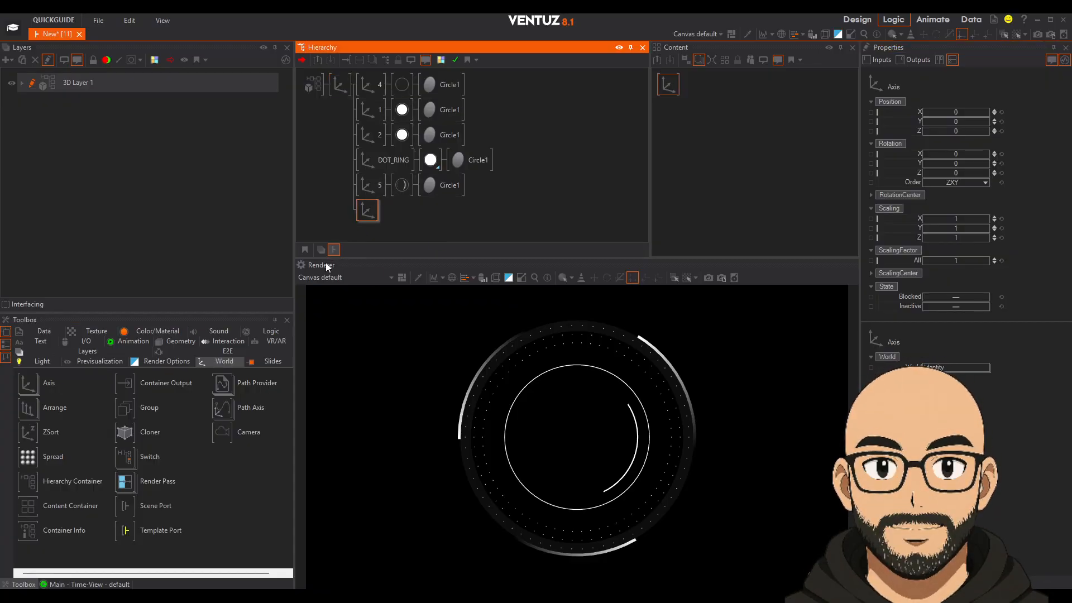
click(36, 343)
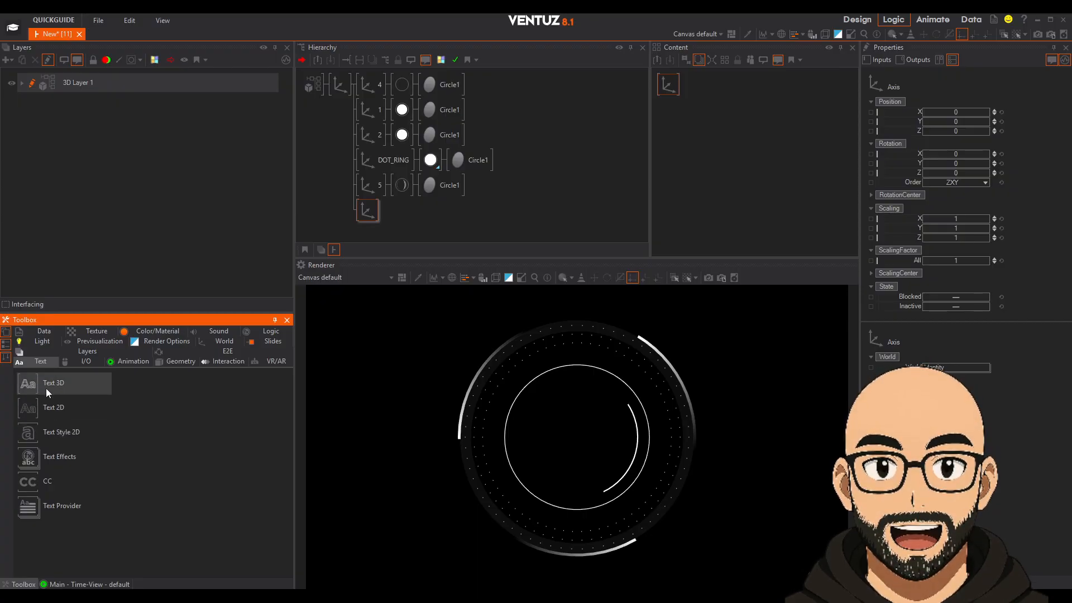
drag(393, 262, 383, 212)
click(426, 223)
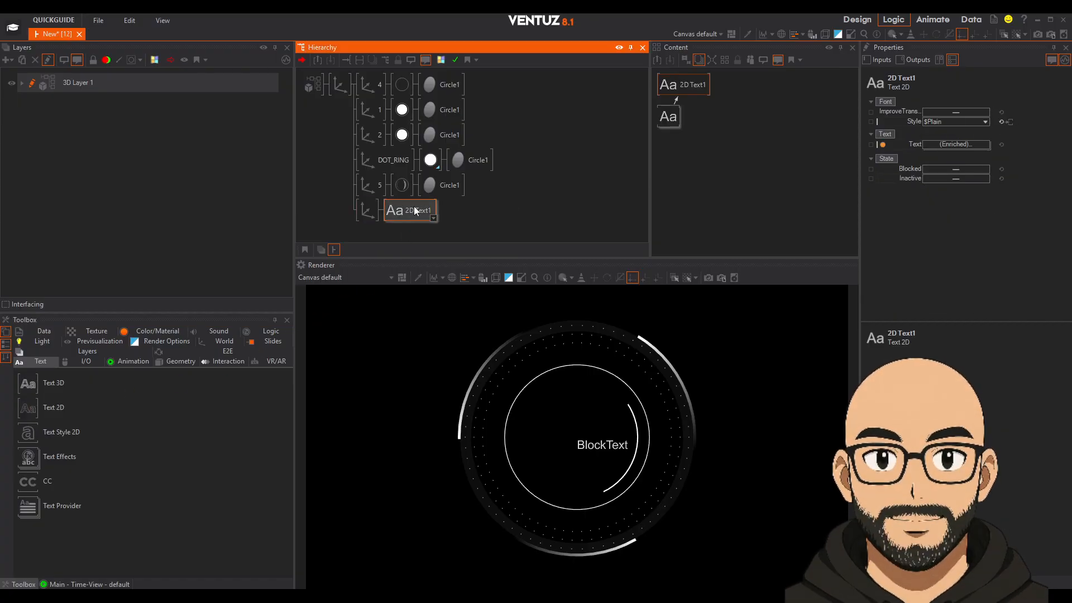
Open the typeface selection for the Block Text and preview system fonts such as AniMe Matrix, Apex Bold and Arial Condensed.
drag(685, 121, 694, 137)
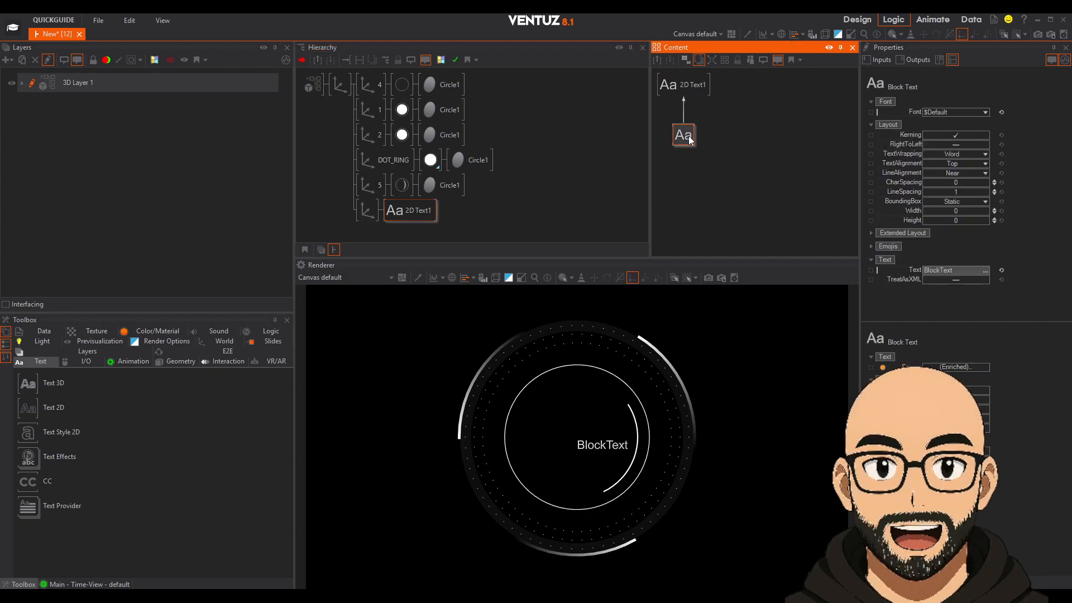
click(986, 113)
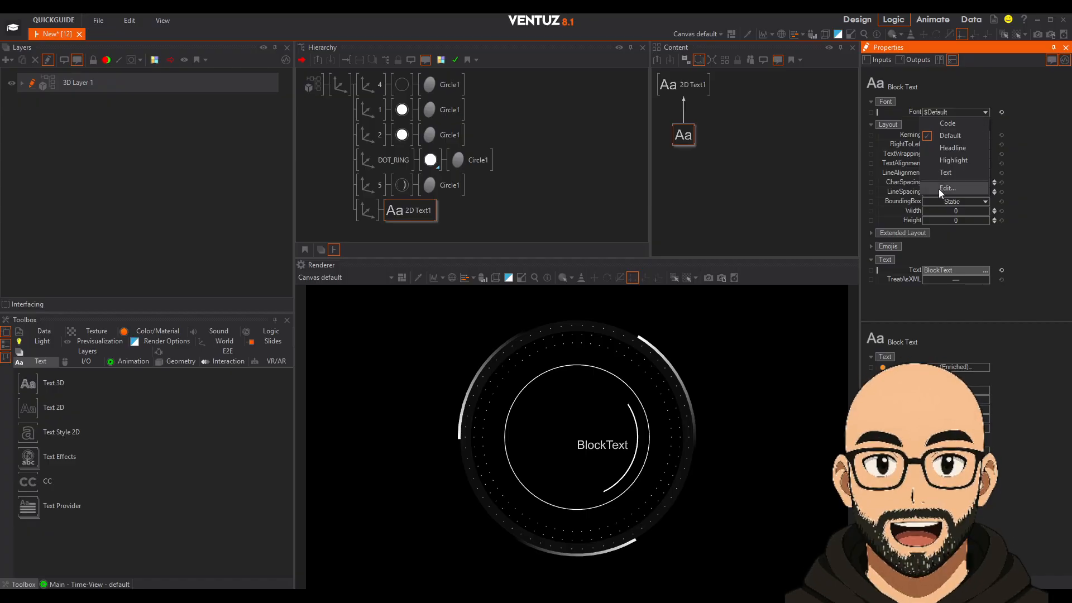
click(952, 188)
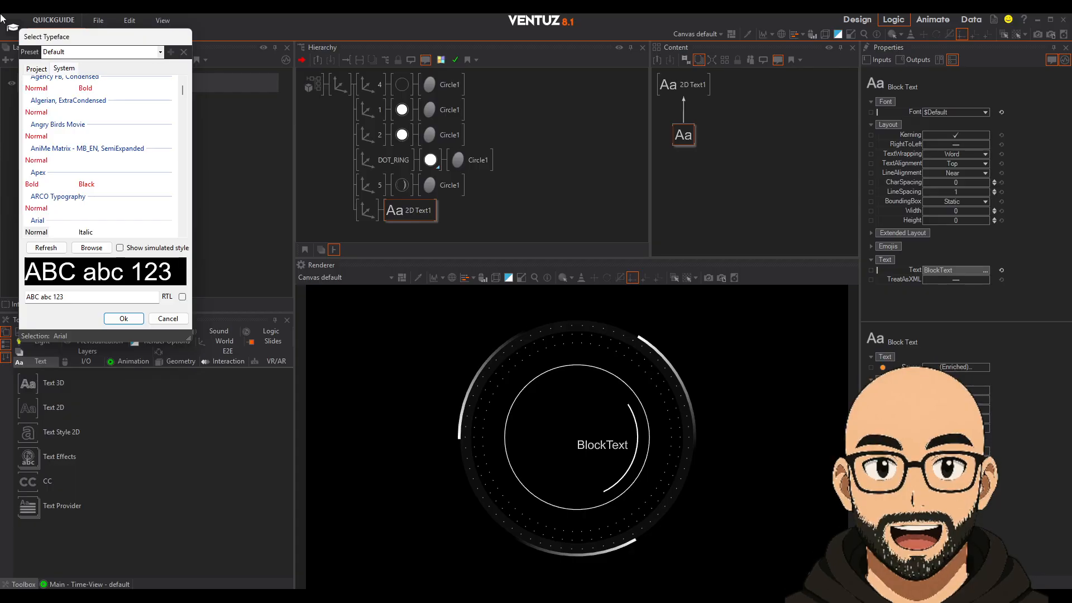
drag(126, 35, 401, 142)
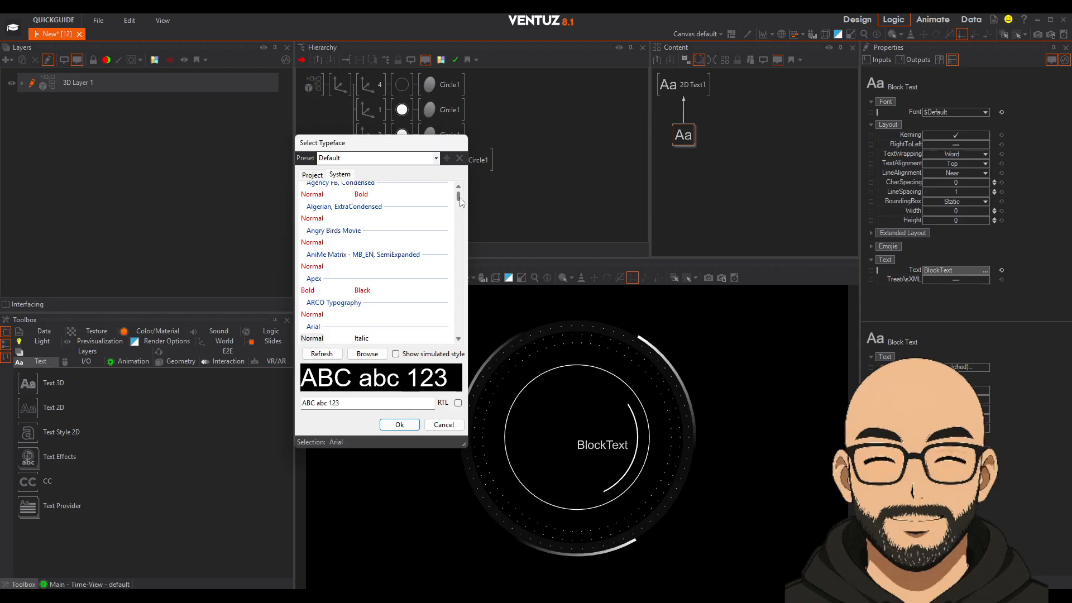
scroll(461, 196, up, 1)
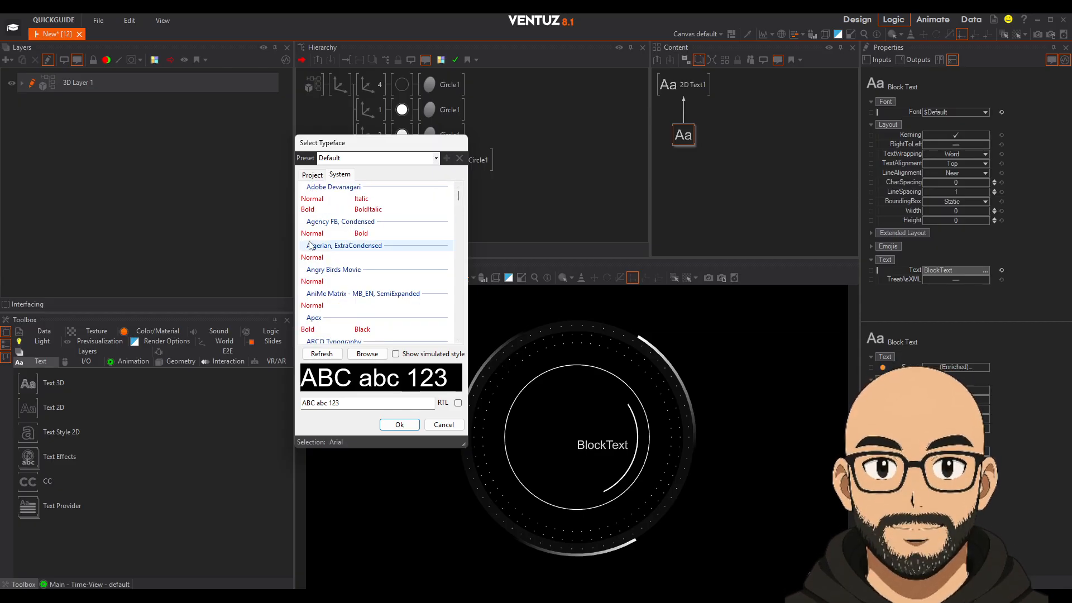
click(321, 255)
click(312, 306)
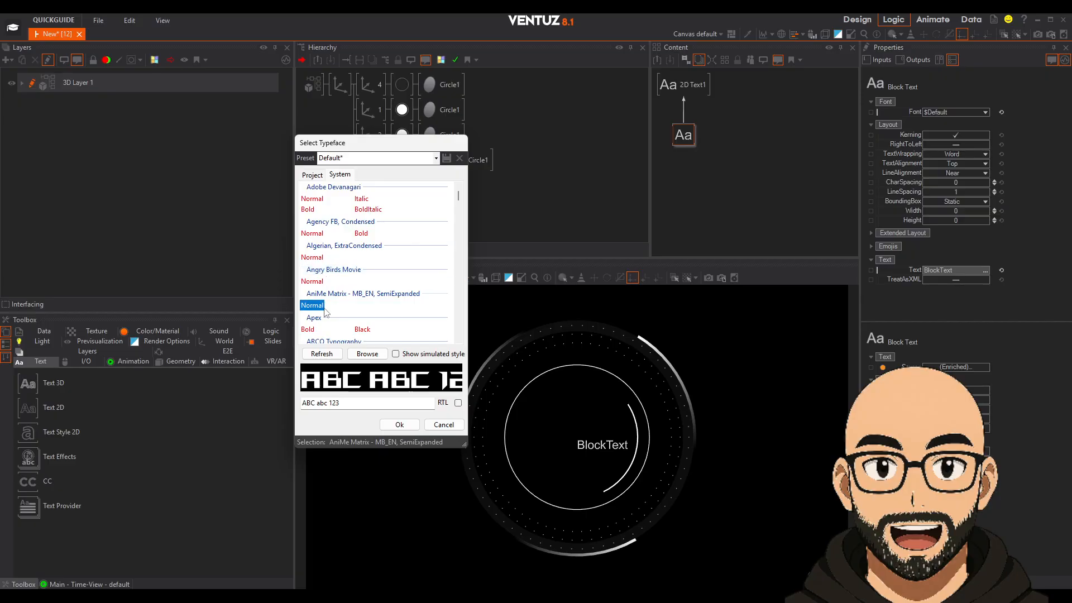
click(309, 329)
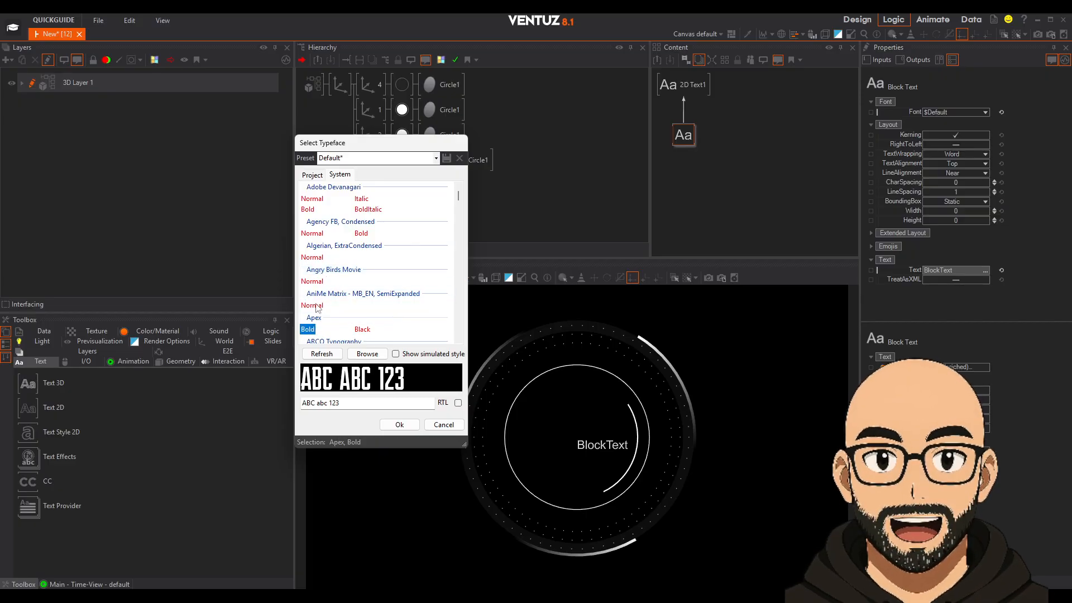
click(315, 306)
scroll(357, 282, down, 3)
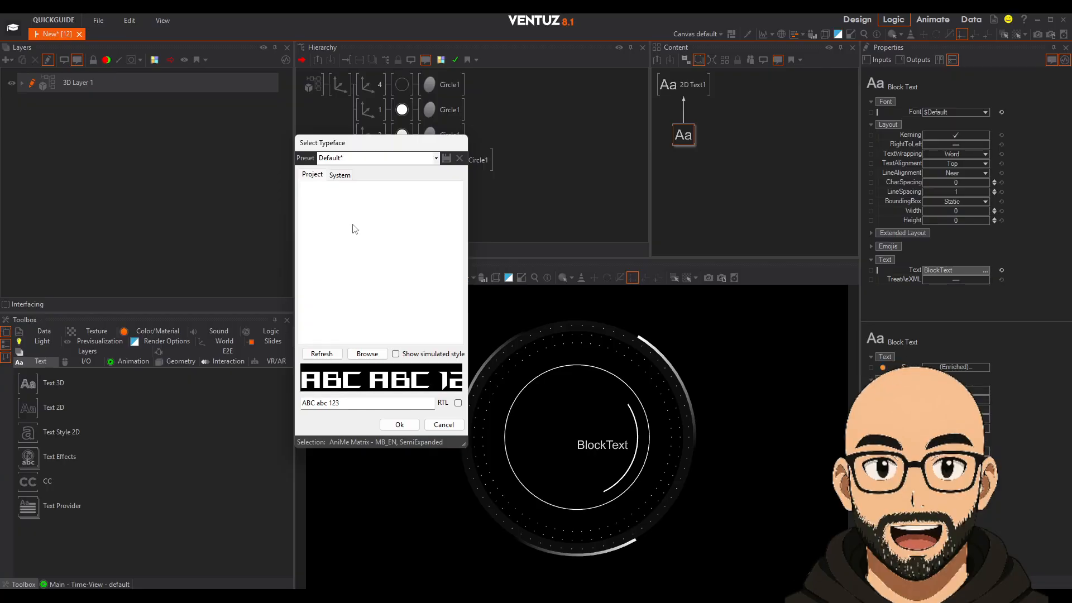
scroll(321, 296, down, 1)
click(313, 305)
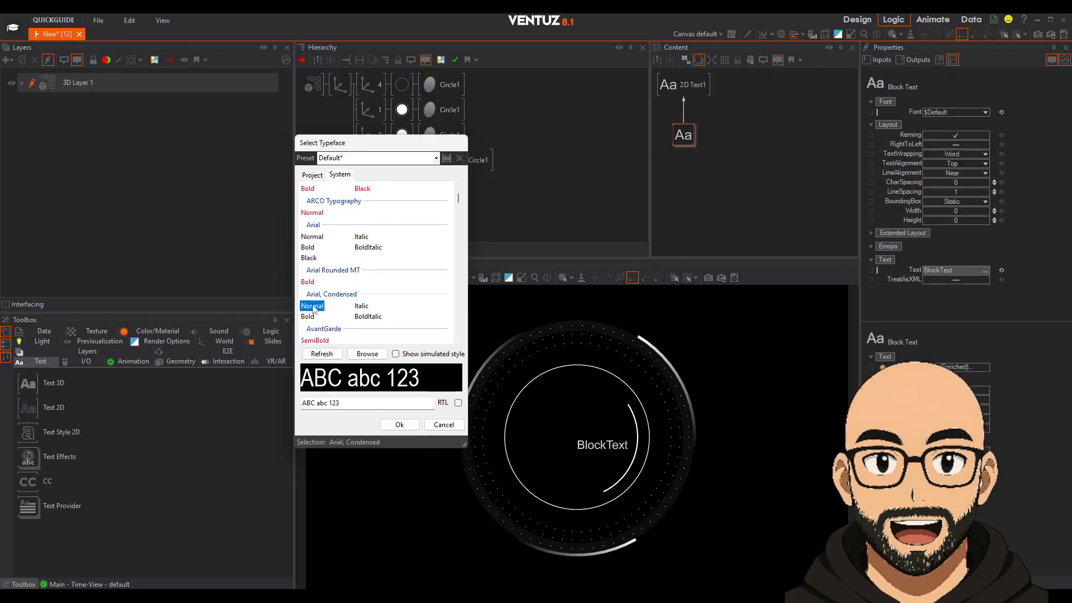
click(308, 316)
scroll(314, 280, down, 4)
Compare the Bahnschrift weights and apply Bahnschrift Light to the Block Text without saving the modified preset.
click(316, 245)
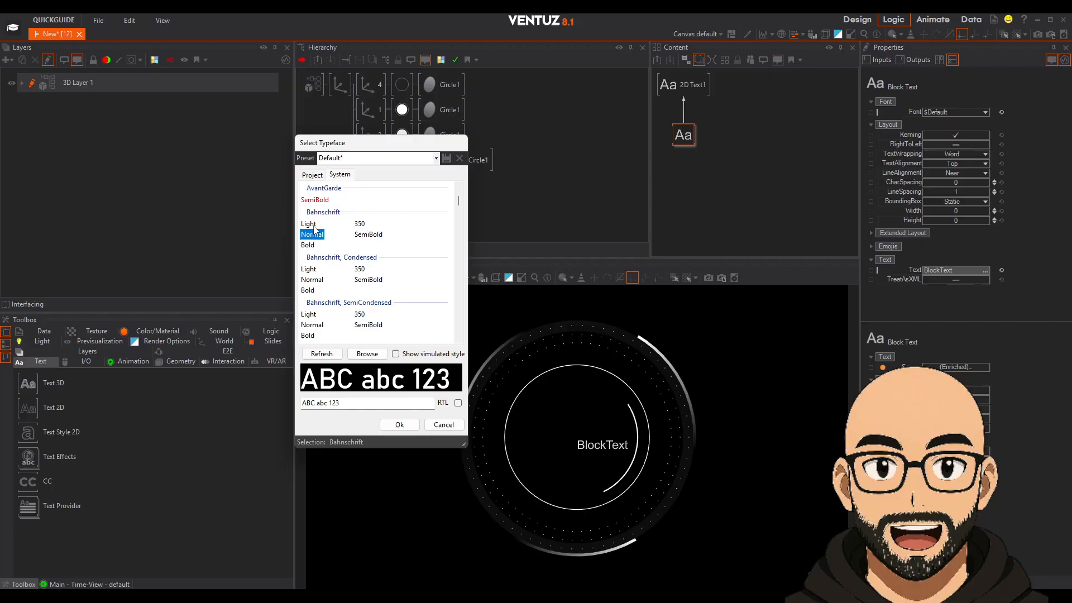
click(316, 225)
click(322, 235)
click(309, 244)
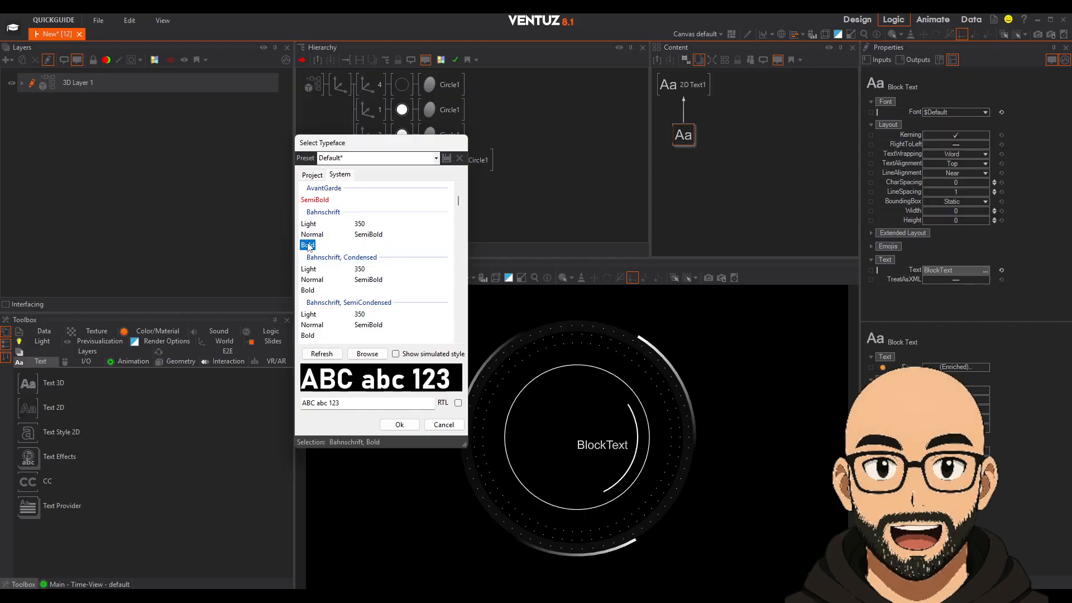
click(308, 235)
click(317, 224)
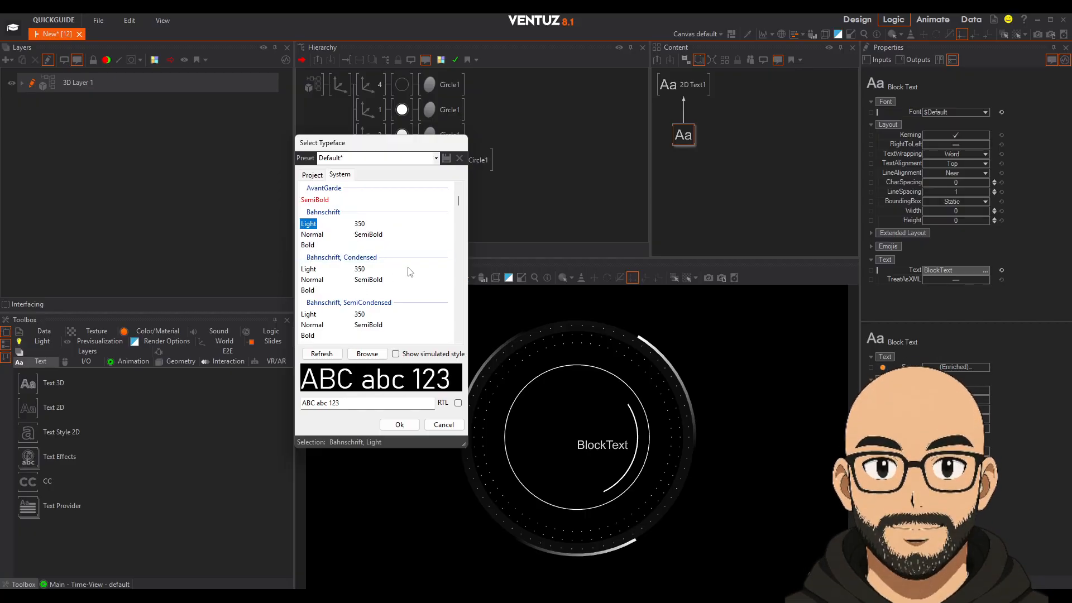
click(399, 425)
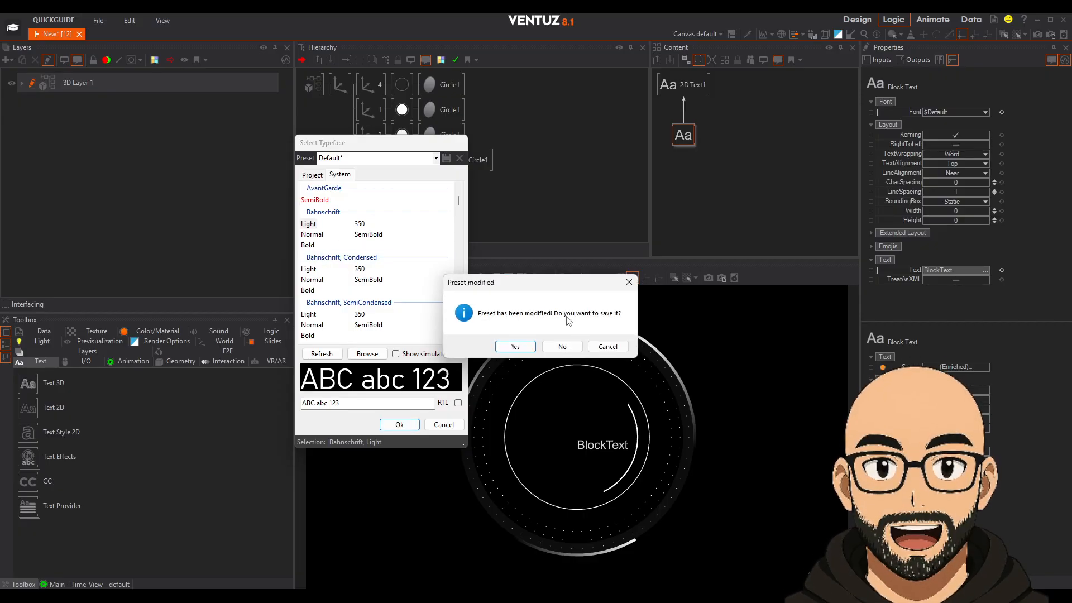
click(564, 348)
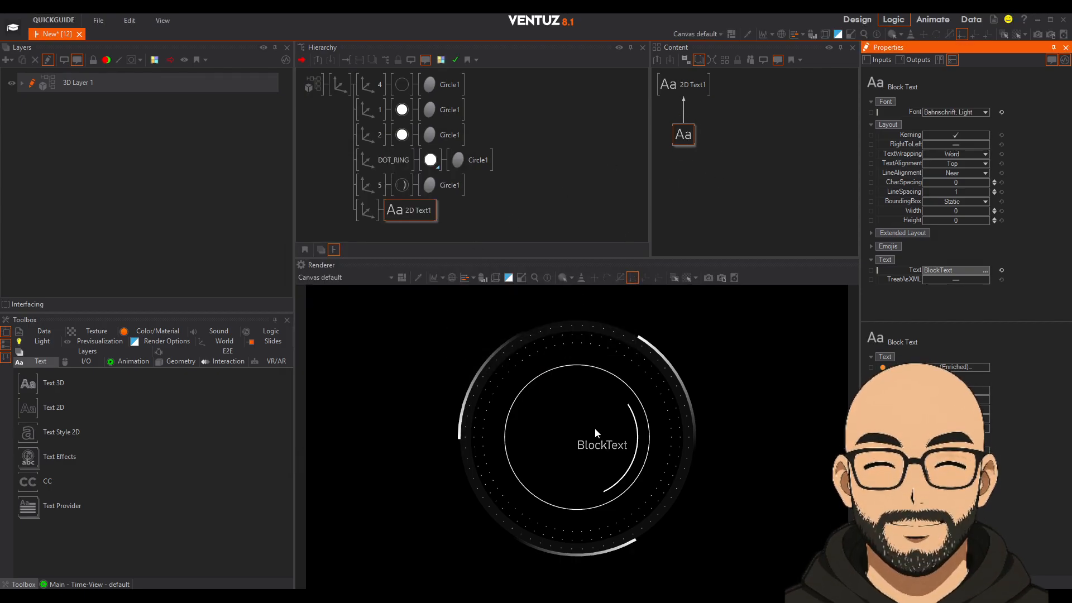
Set both the LineAlignment and the TextAlignment of the Block Text to Center.
click(680, 138)
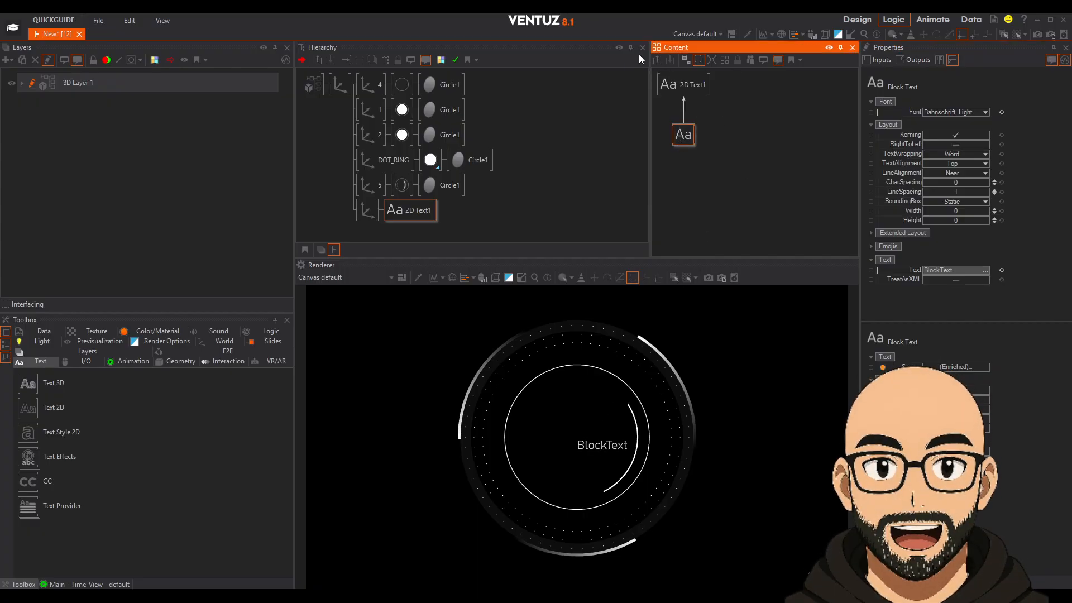
click(967, 173)
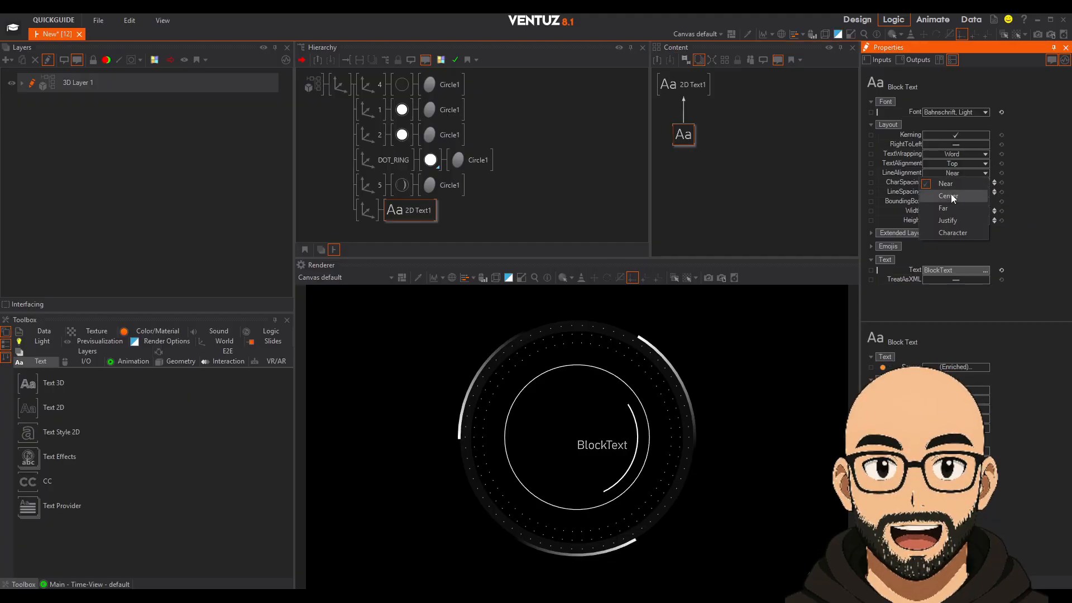
click(950, 193)
click(967, 165)
click(947, 192)
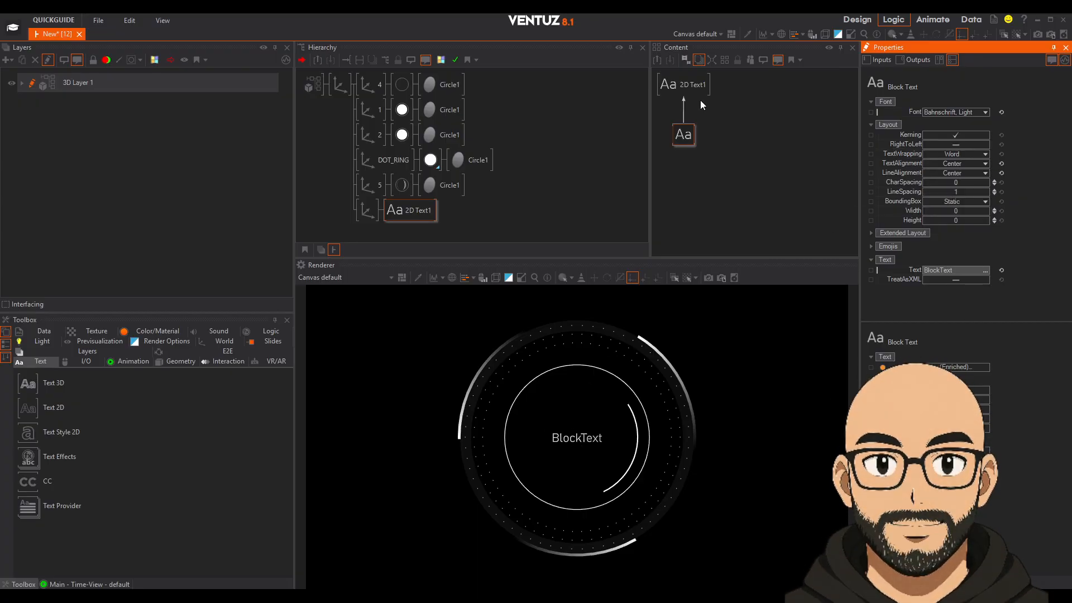
Try the Block Text with the contents 00, 25 and 55 in turn.
click(683, 131)
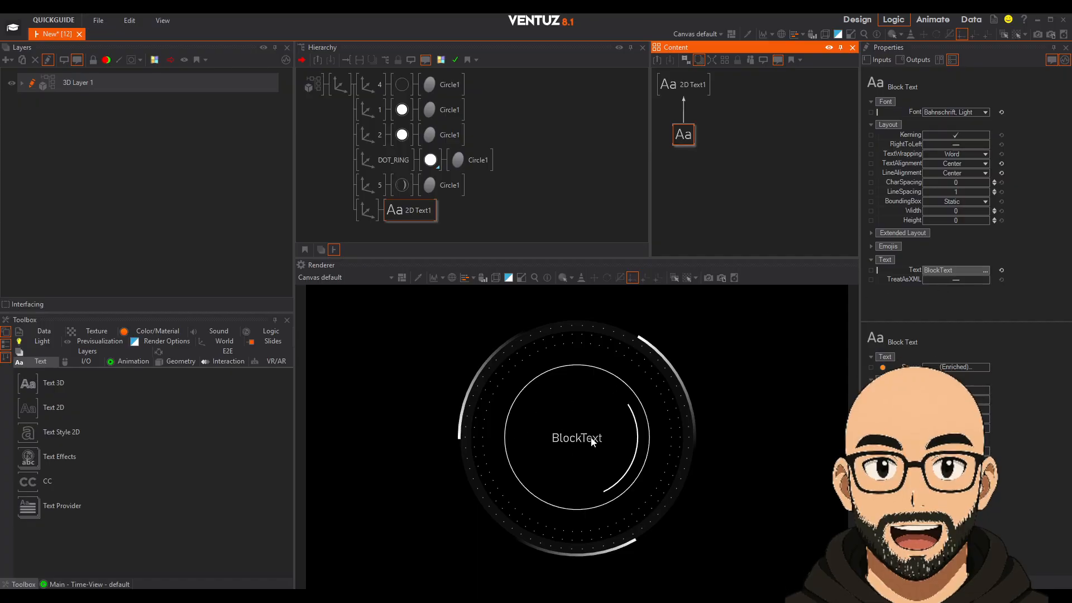
click(965, 271)
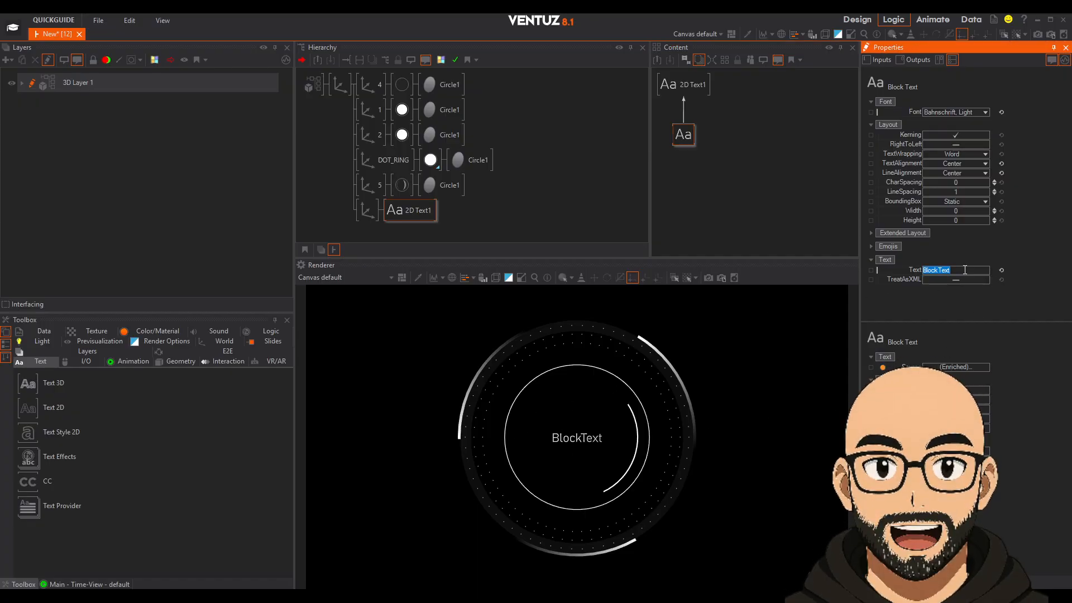
text(0)
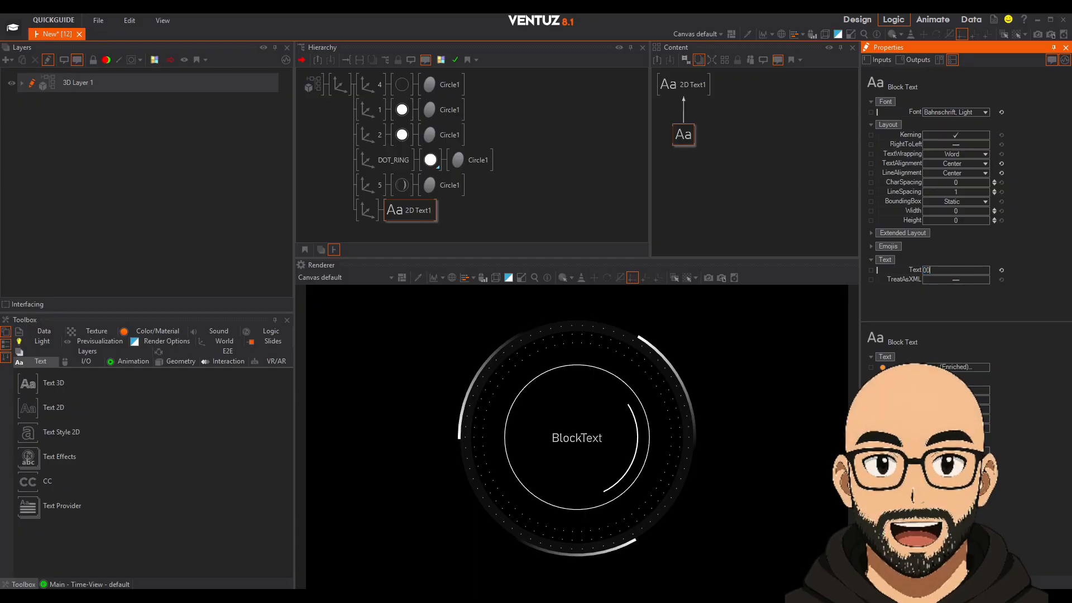
text(0)
key(Return)
click(960, 271)
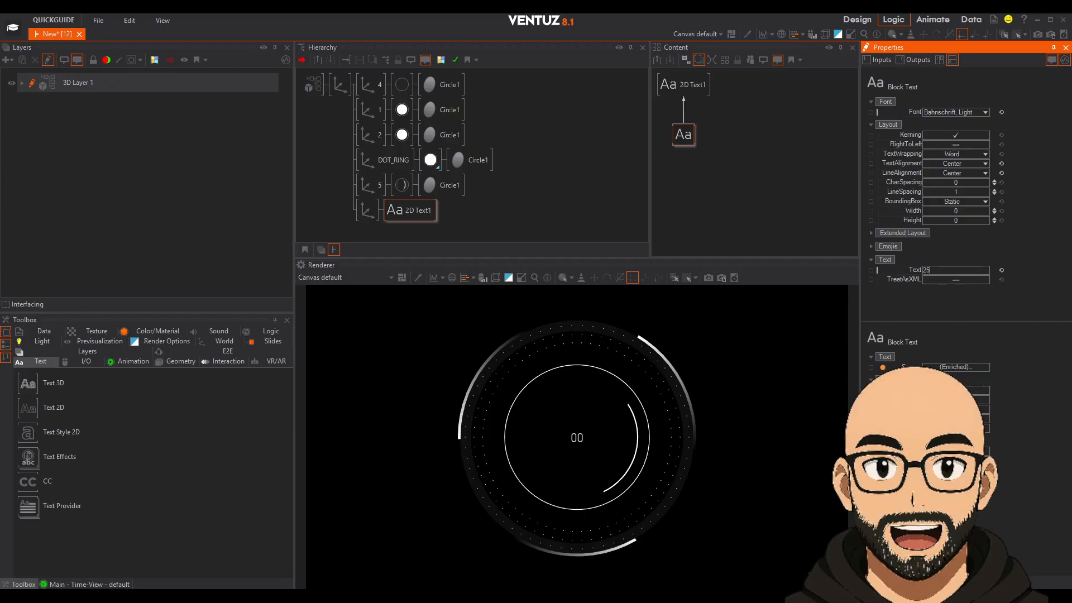
text(25)
key(Return)
click(946, 271)
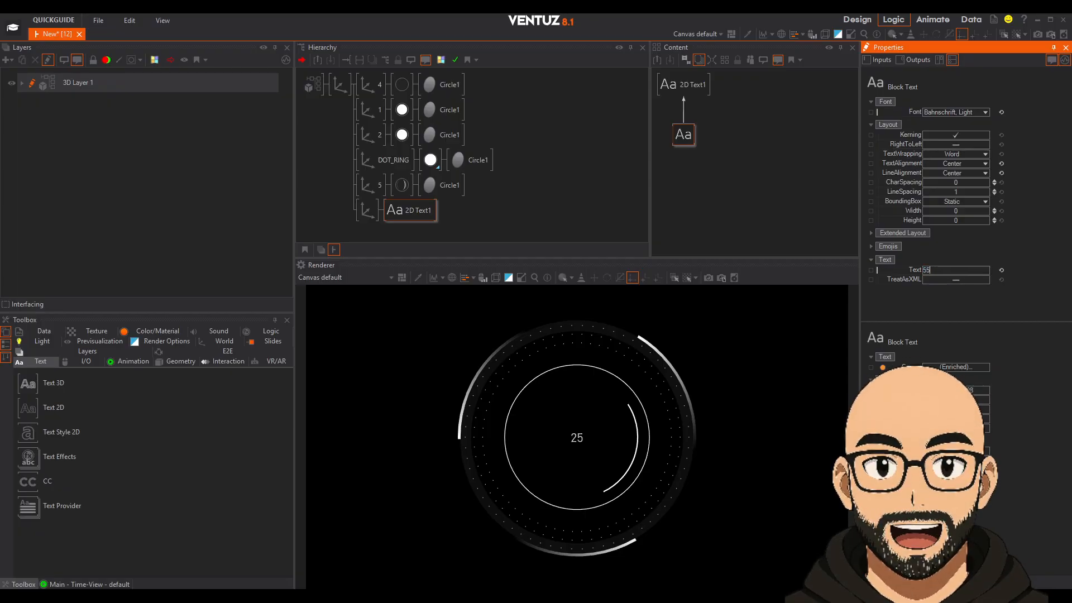
key(Return)
Change the Block Text content to HELLO.
click(946, 271)
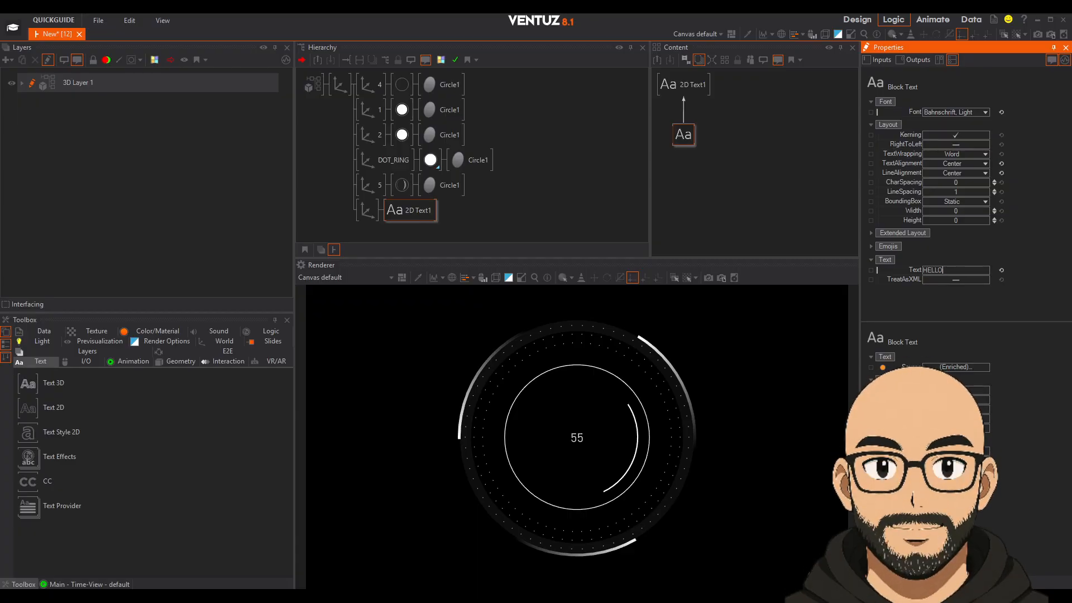
key(Return)
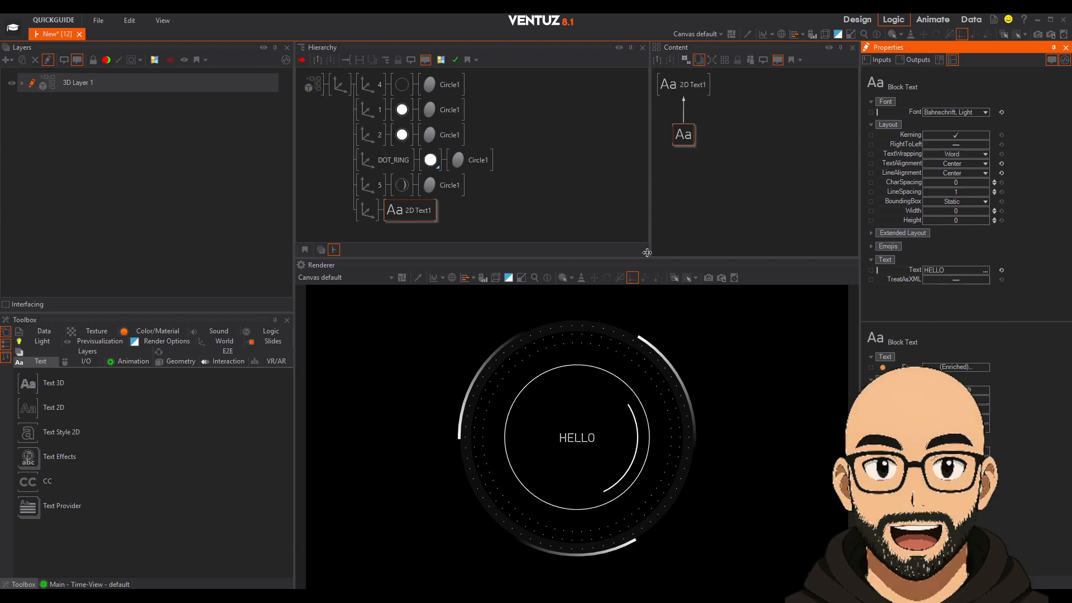
Scale the text's Axis uniformly by 2.53 and change the Block Text content to 00.
click(367, 210)
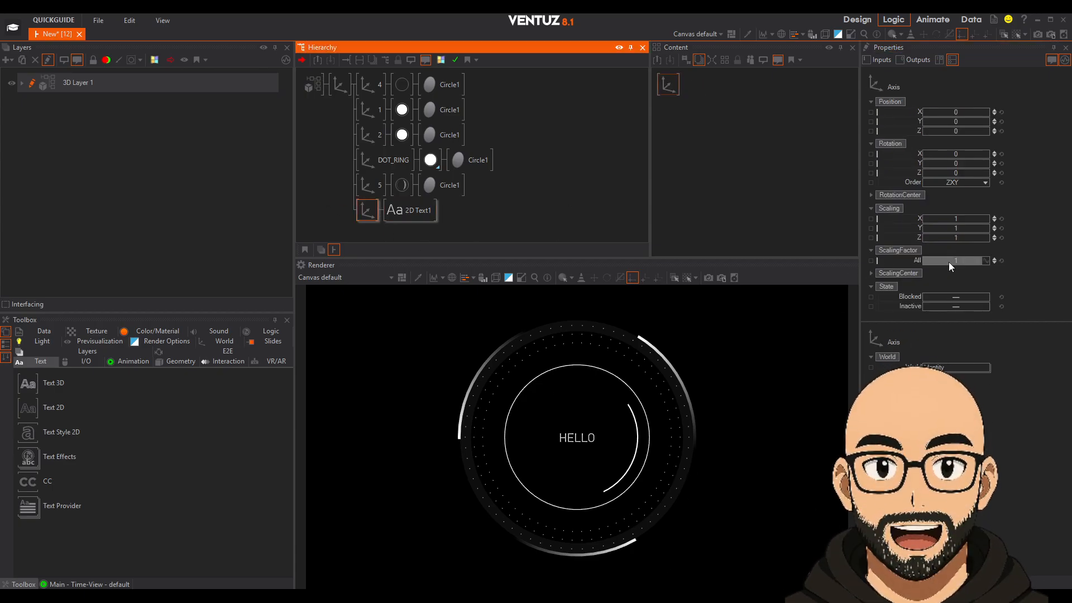
drag(960, 267, 987, 270)
click(395, 210)
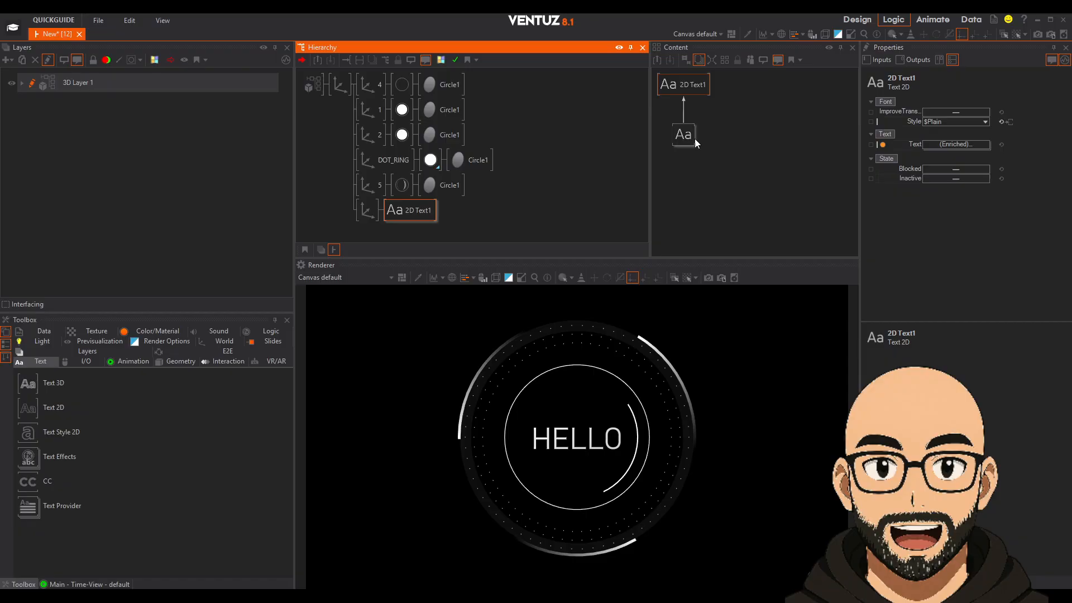
click(692, 138)
click(968, 271)
text(0)
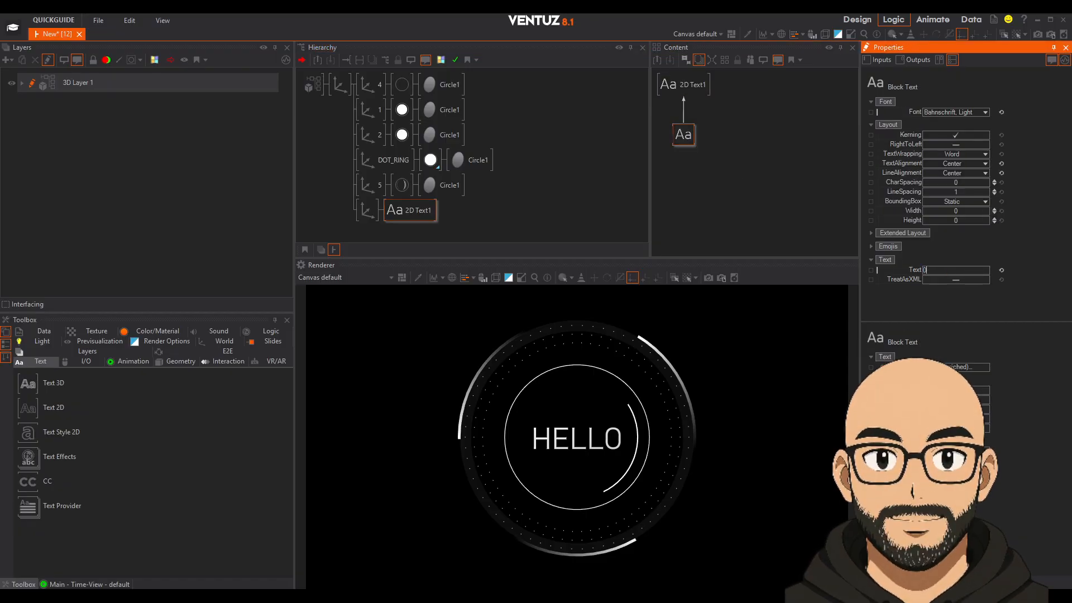
text(0)
Enlarge the centre text by setting its Axis ScalingFactor to 5.96.
click(360, 214)
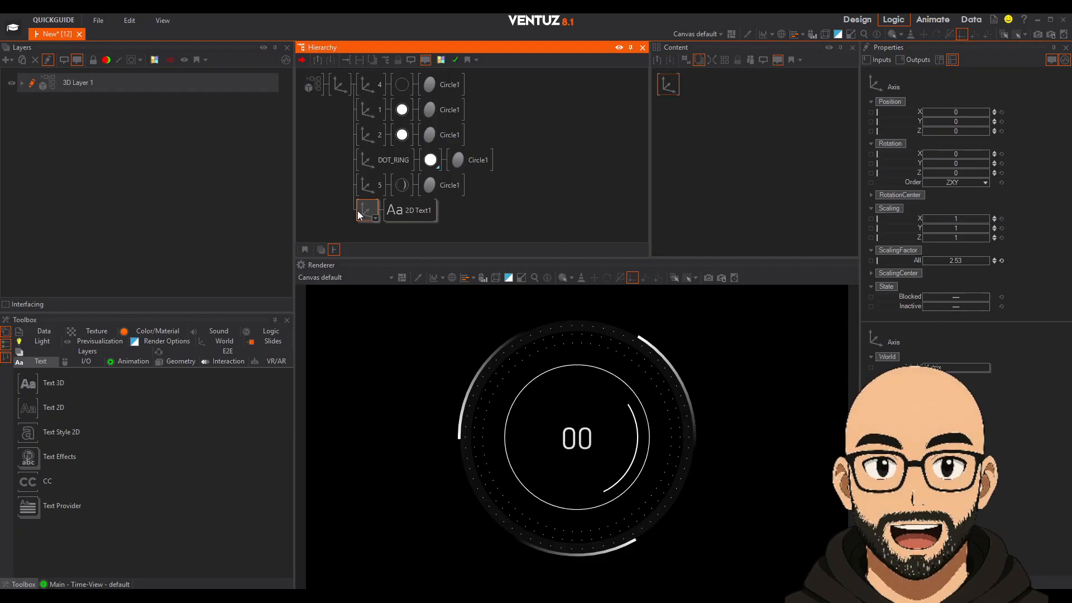
drag(988, 261, 973, 260)
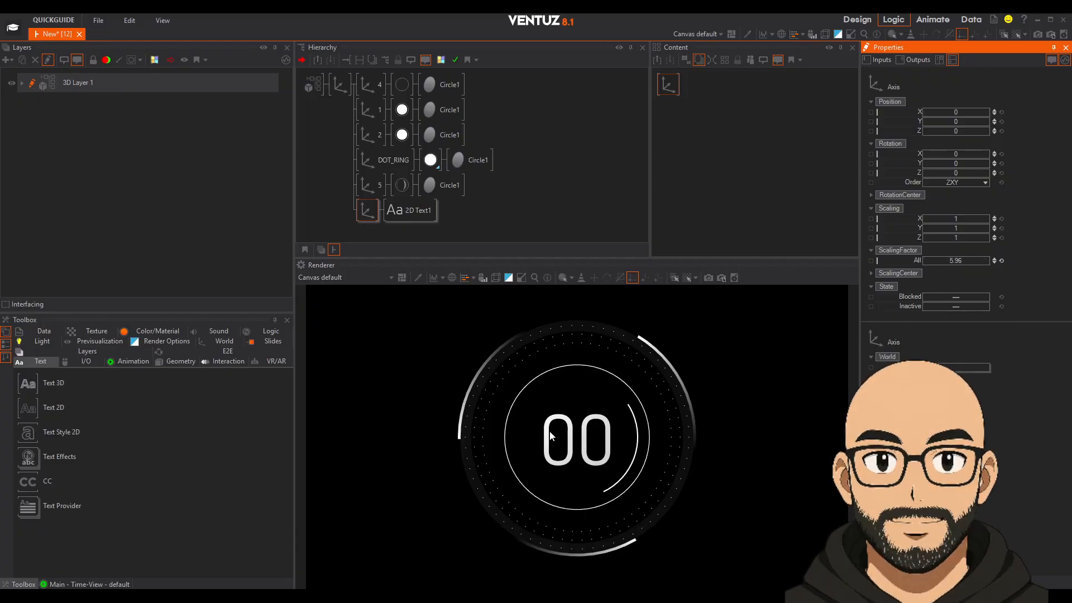
click(405, 210)
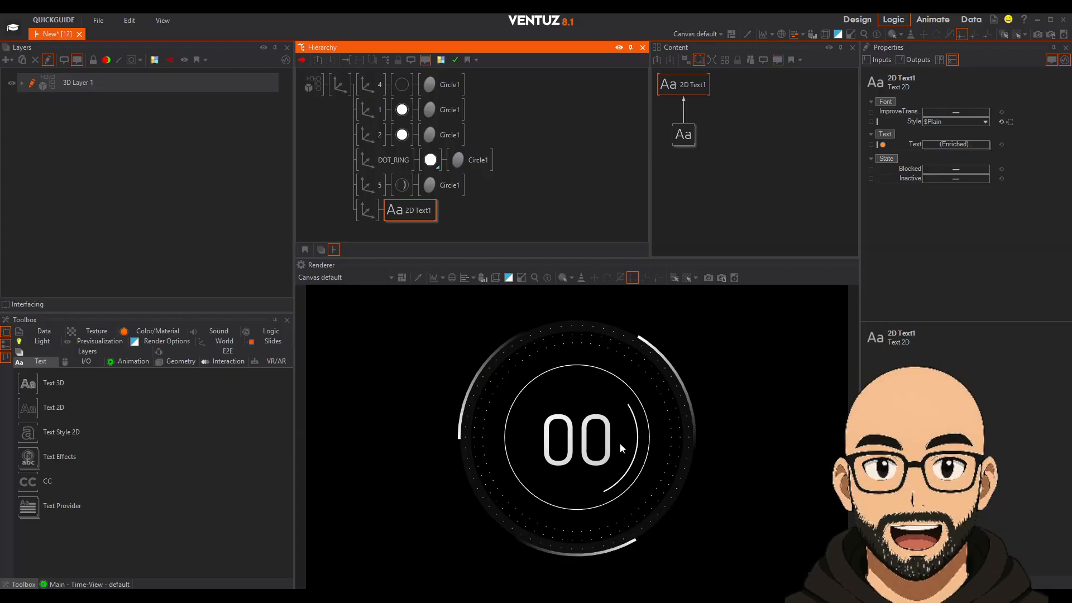
click(486, 210)
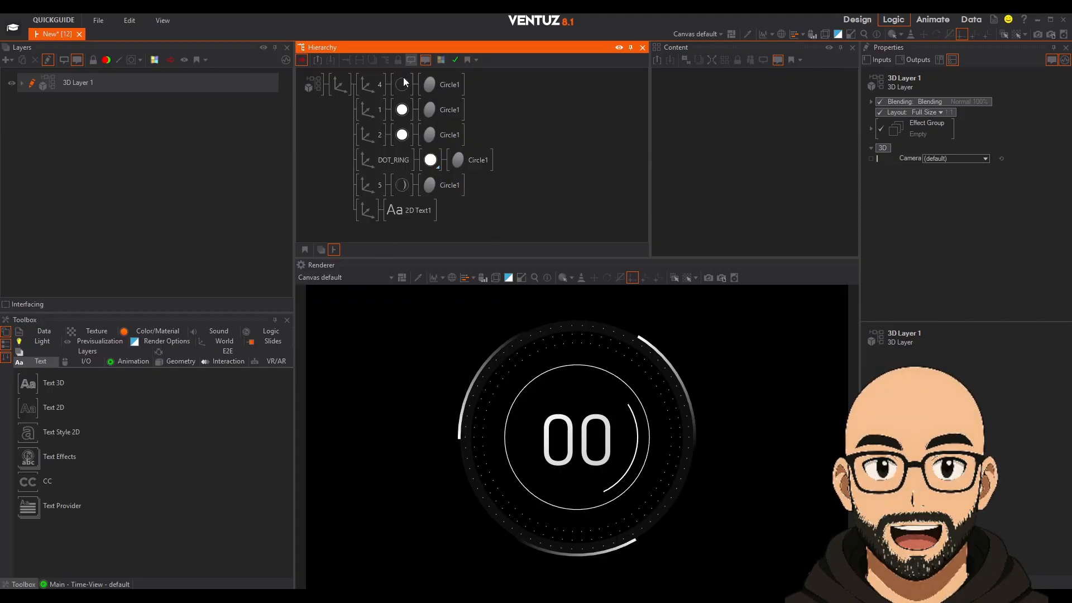
Try rotating the parent Axis around Y, and reset the rotation.
click(335, 93)
drag(956, 163, 970, 166)
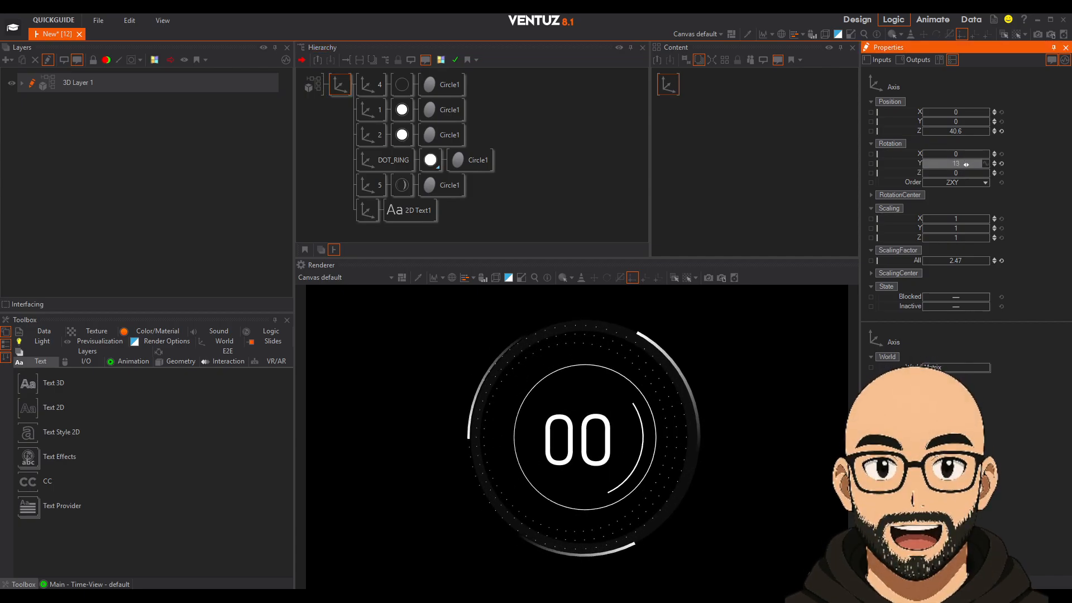
click(1002, 164)
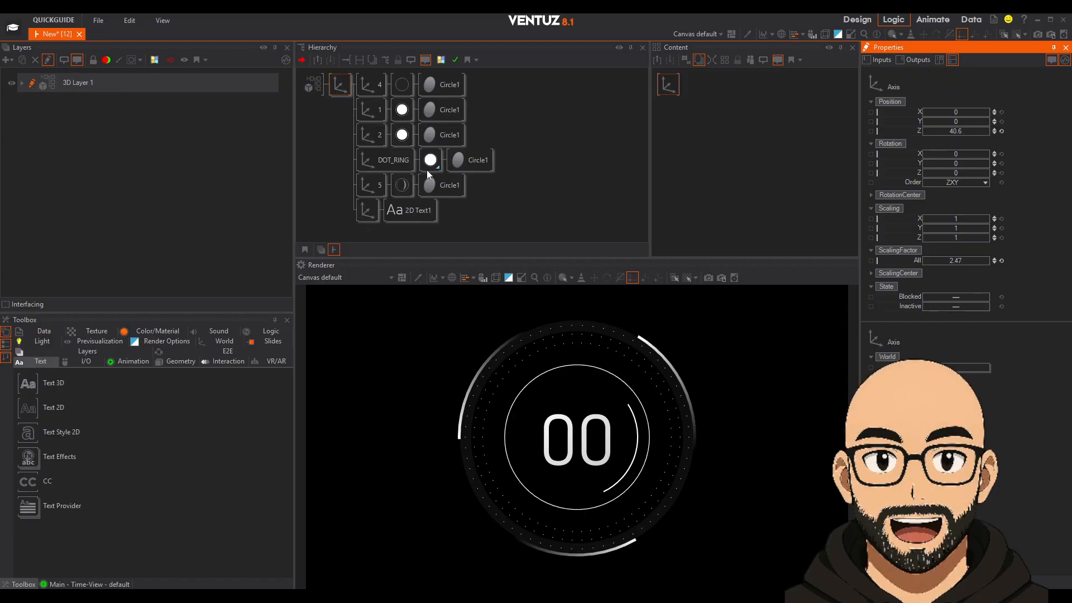
Set the BaseColor of ring 1's material to a saturated blue.
click(402, 109)
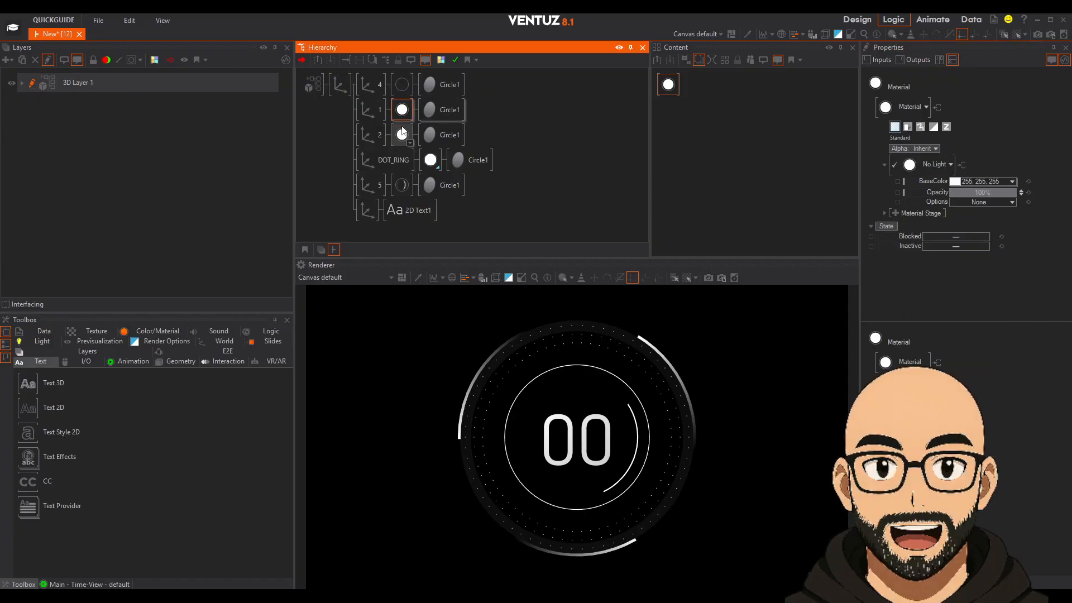
click(401, 109)
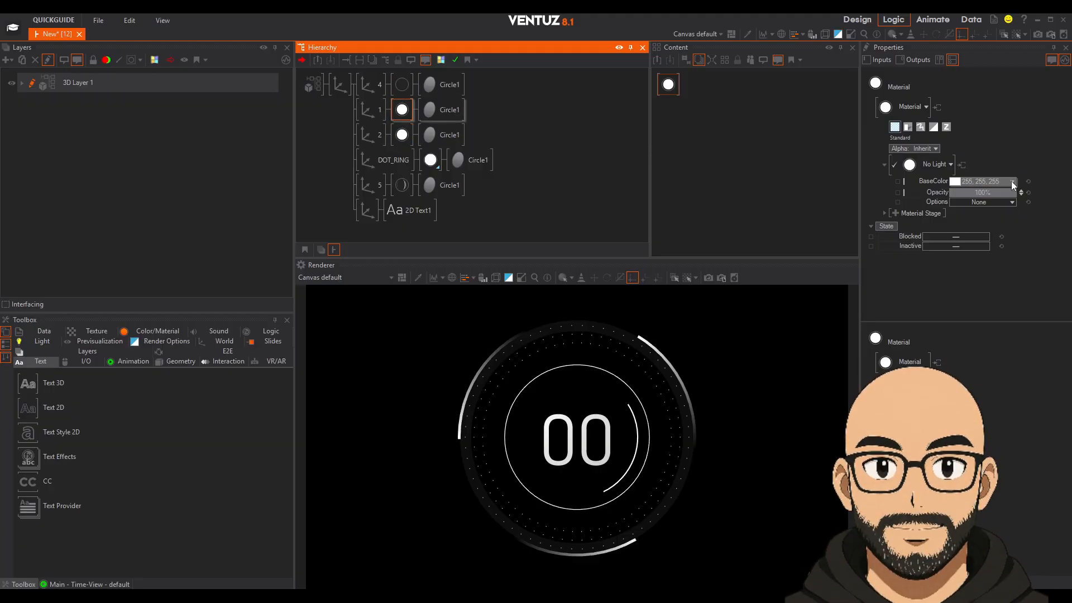
click(1012, 182)
drag(983, 227, 997, 231)
drag(914, 230, 920, 237)
drag(985, 232, 999, 229)
key(Escape)
Try light blue 45, 195, 254 and purple 185, 45, 254 as ring 2's BaseColor, and reset it to default.
click(401, 134)
click(1013, 182)
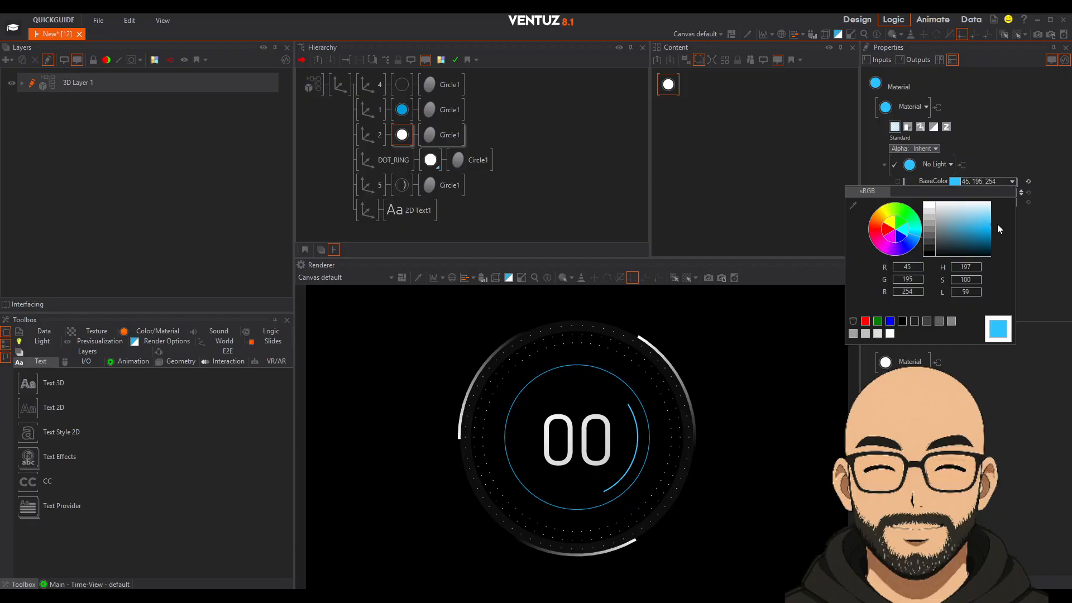
drag(920, 240, 892, 258)
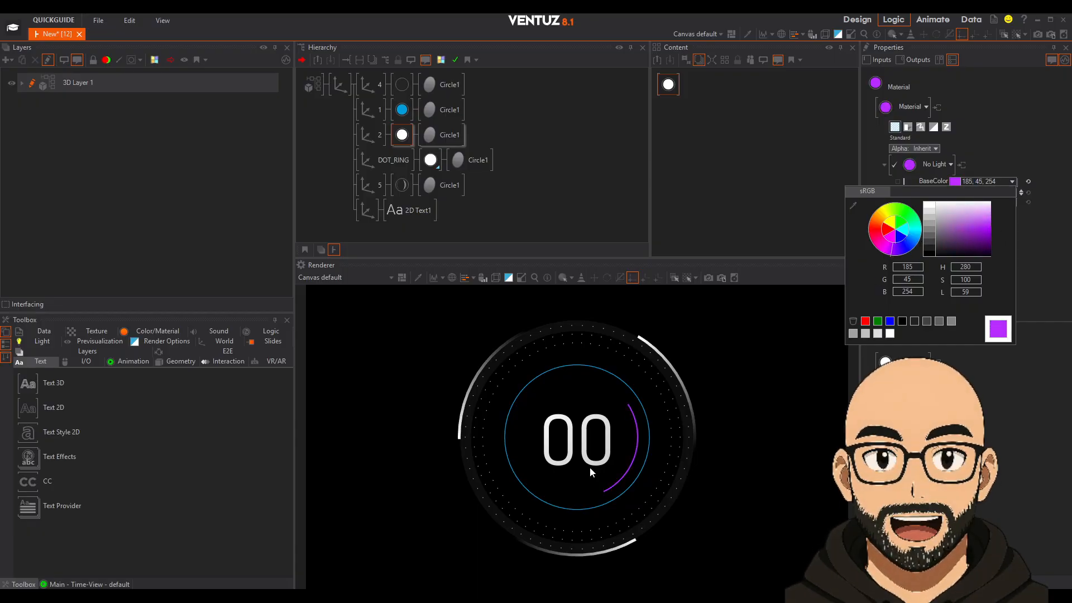
click(1034, 272)
click(1028, 182)
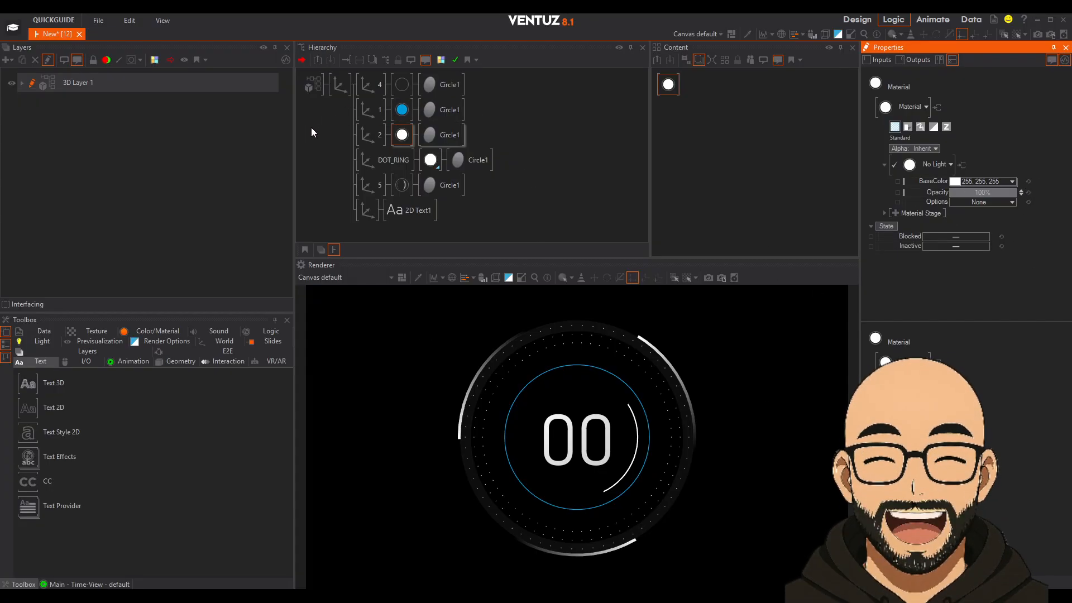
Insert a Color Solid between the parent Axis and all its children, and set its BaseColor to orange 254, 139, 45.
click(143, 332)
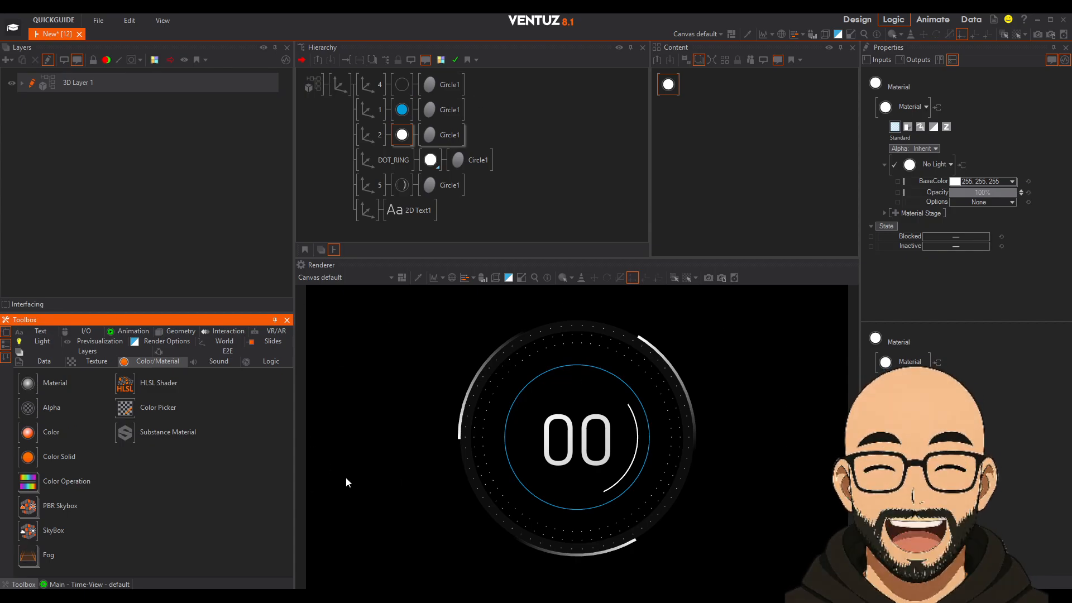
drag(30, 458, 360, 88)
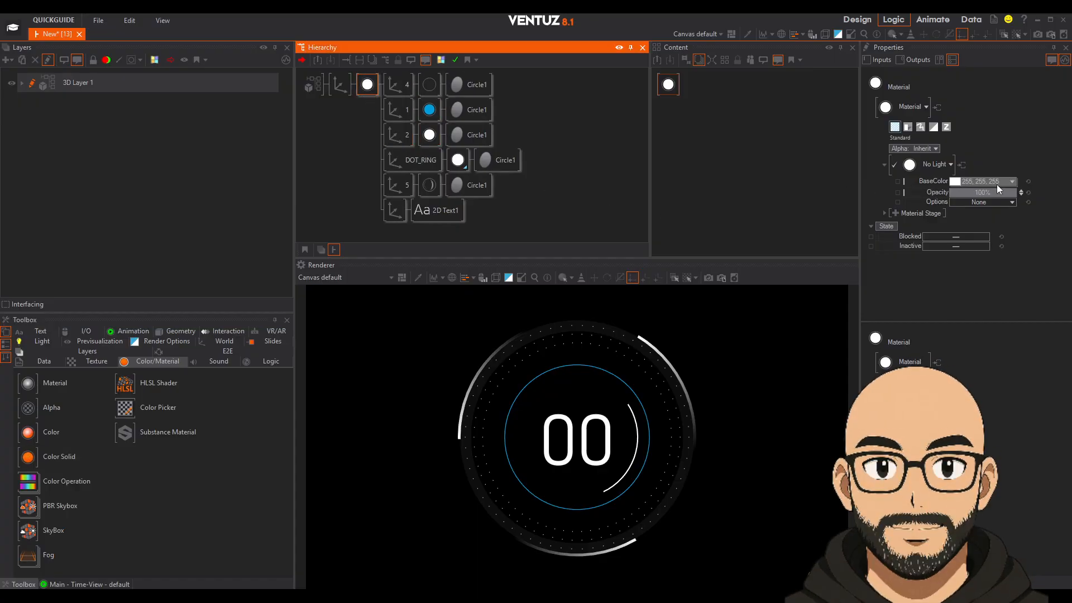
click(1012, 181)
click(973, 235)
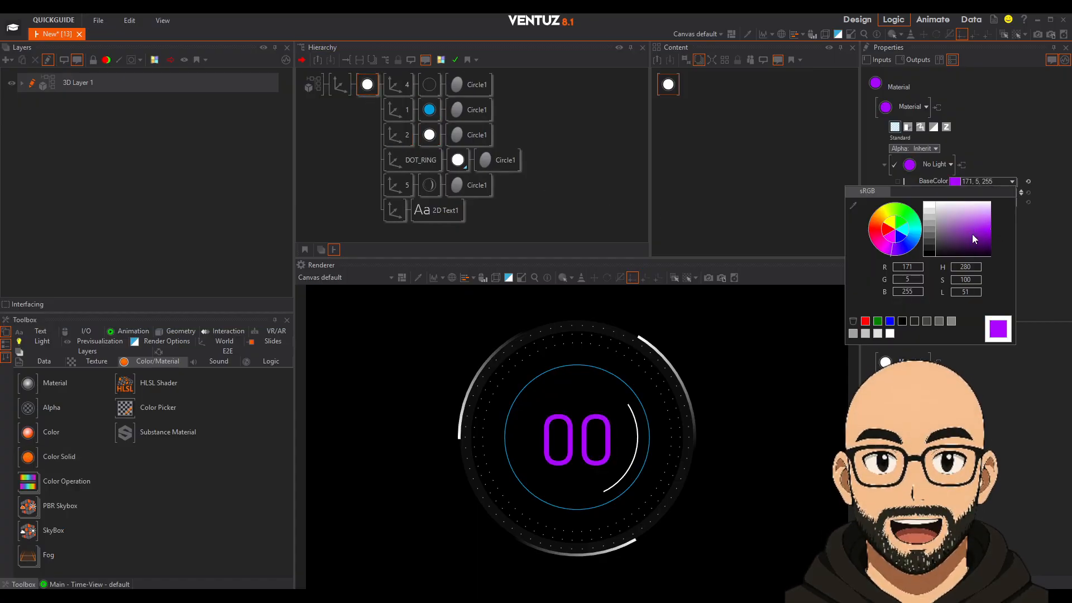
drag(905, 246, 874, 220)
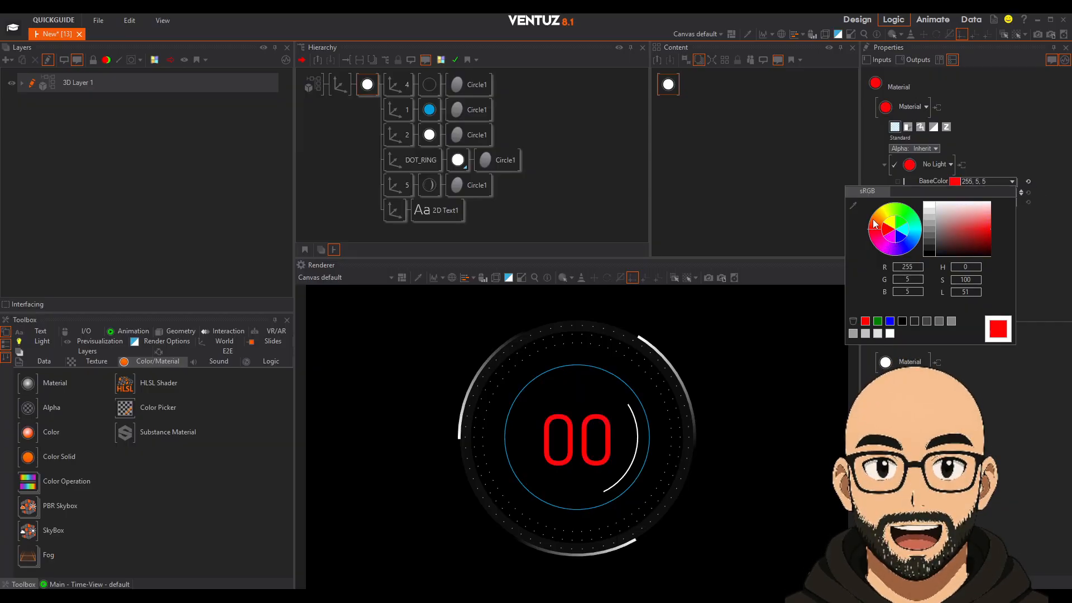
drag(970, 233, 1003, 224)
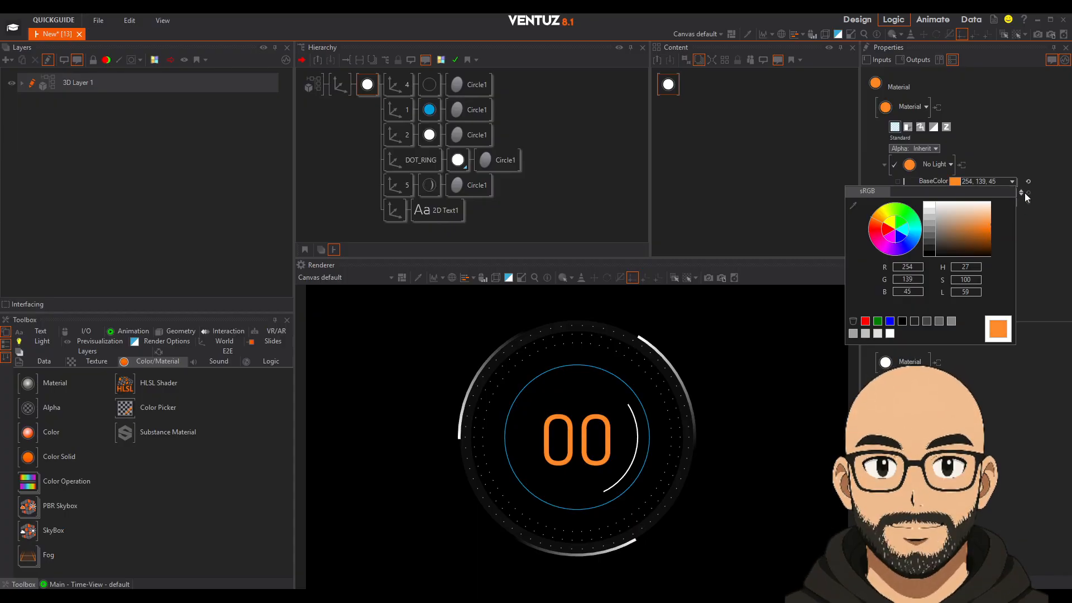
click(1025, 194)
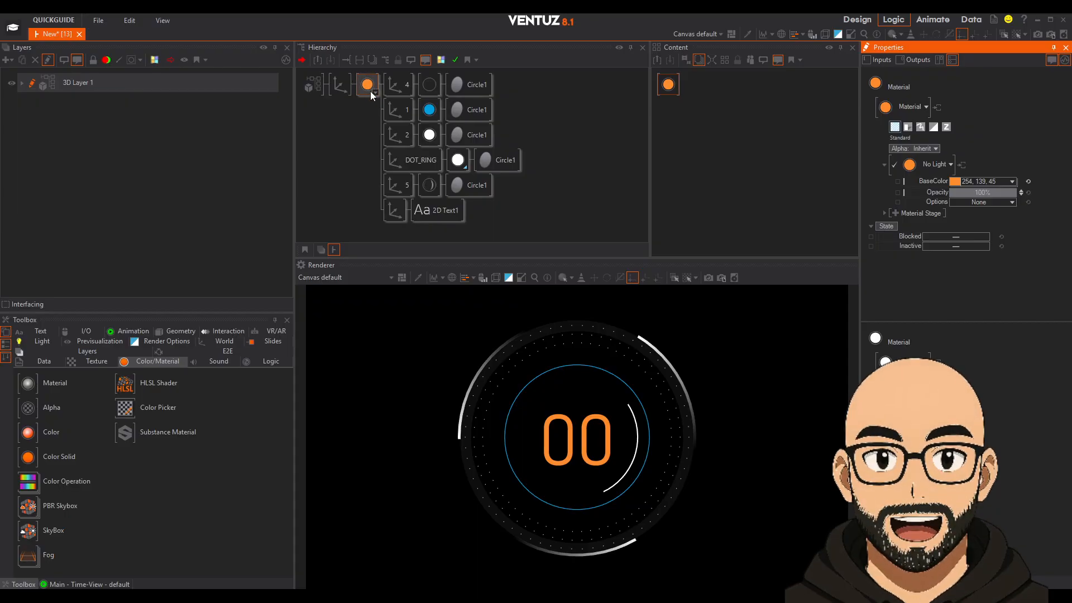
Insert a Color Solid between the text's Axis and the 2D Text, and set its lighting model to Inherit.
click(435, 212)
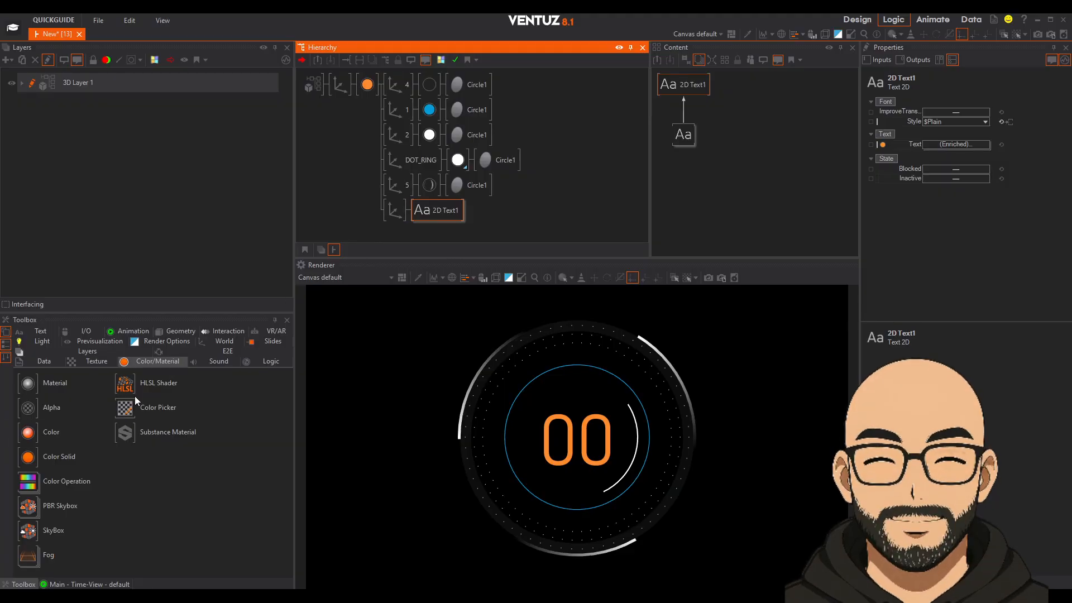
drag(28, 457, 420, 221)
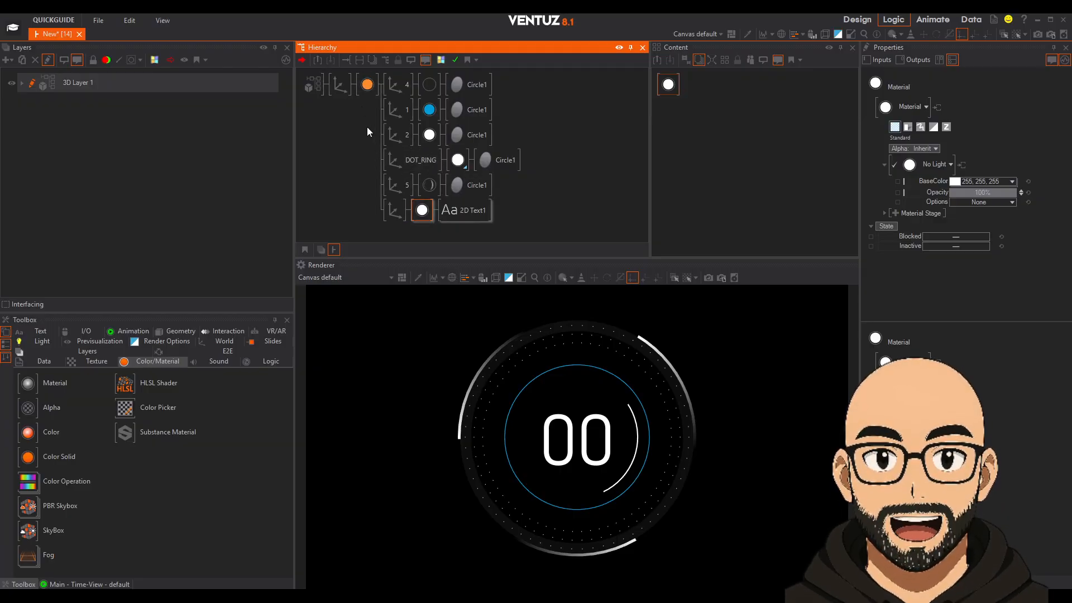
click(940, 163)
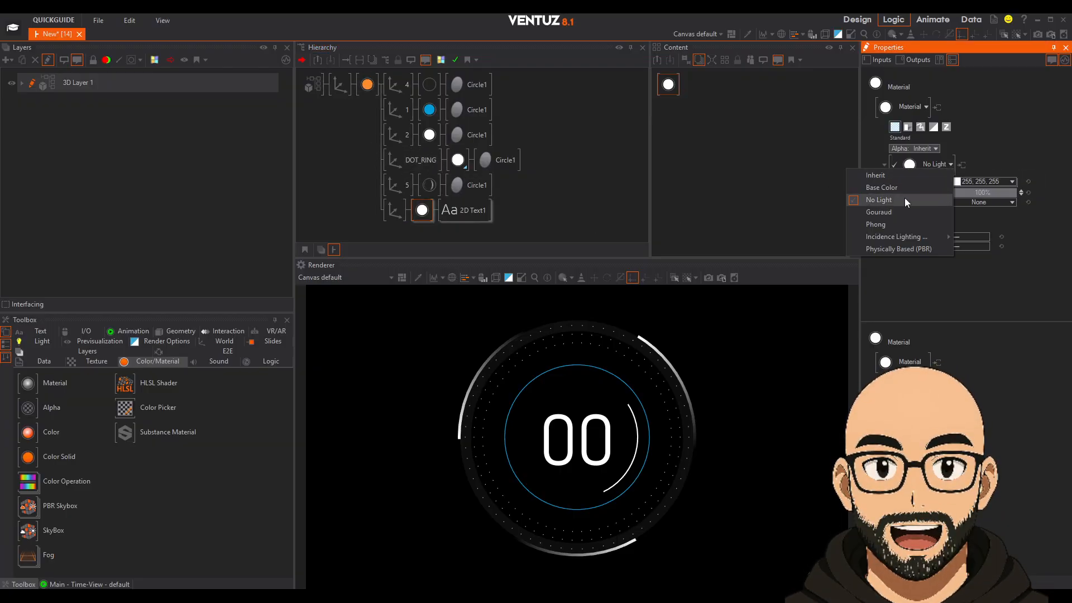
click(879, 175)
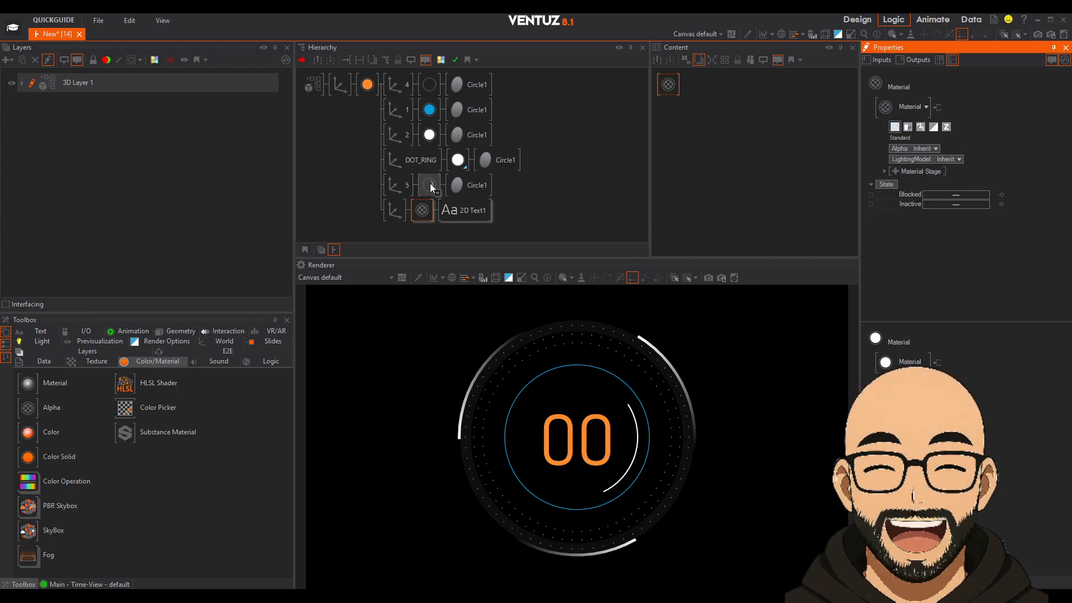
Select the materials of all five rings and the text together so they can be edited side by side in Content.
click(429, 84)
ctrl+click(429, 109)
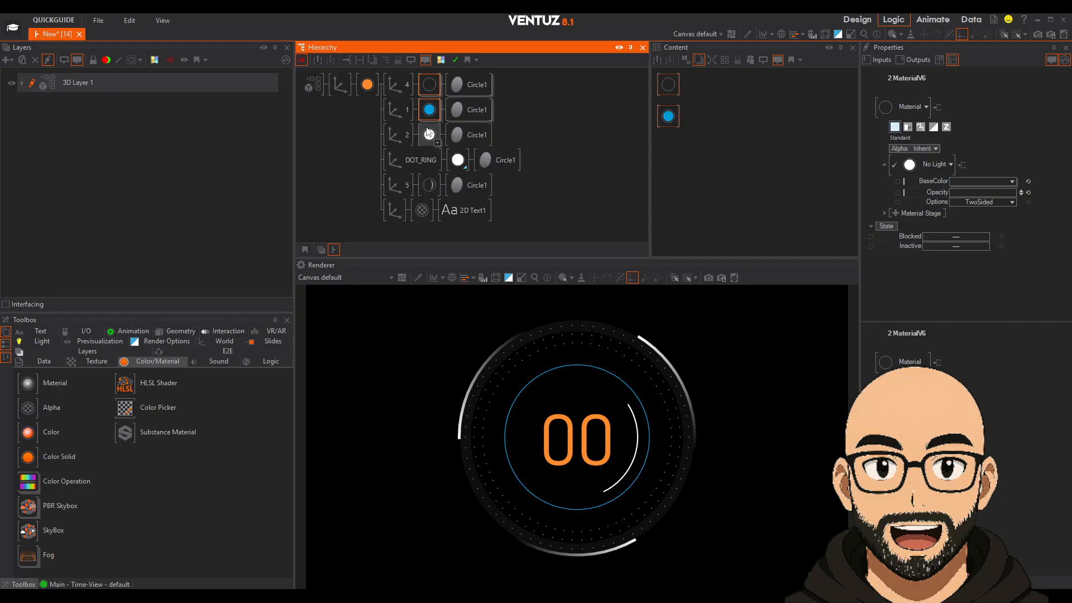
ctrl+click(429, 134)
ctrl+click(458, 160)
ctrl+click(429, 185)
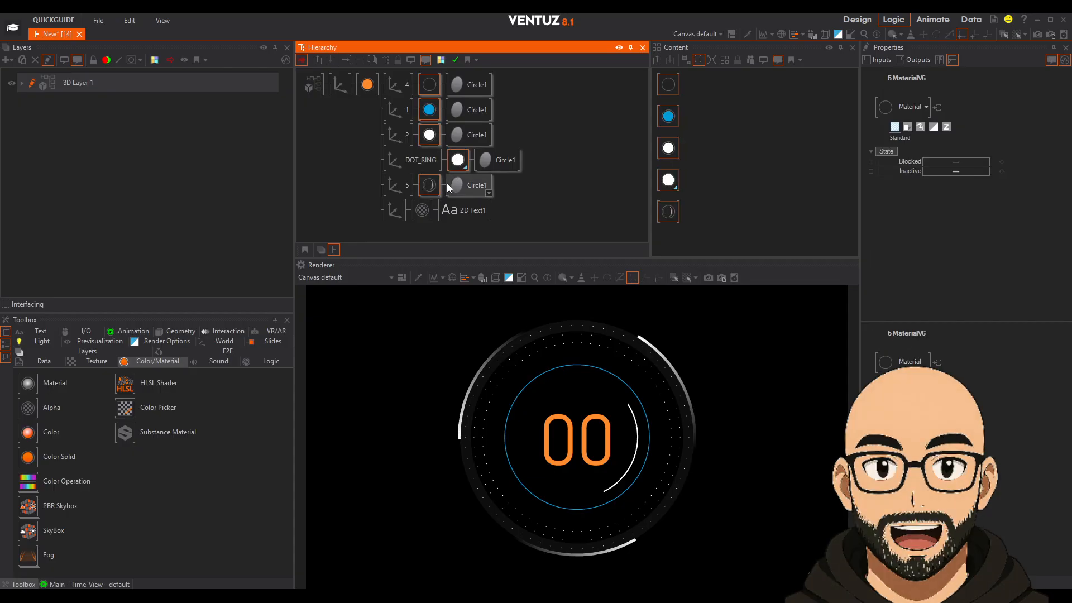
ctrl+click(422, 210)
click(745, 136)
drag(712, 78, 700, 240)
click(693, 144)
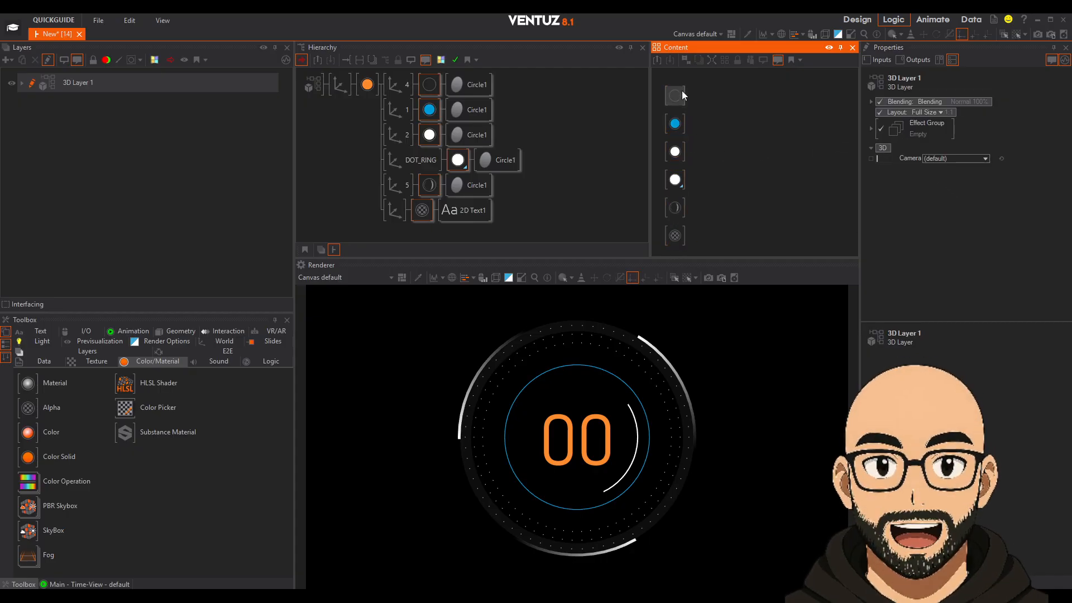
click(681, 93)
drag(717, 94, 672, 187)
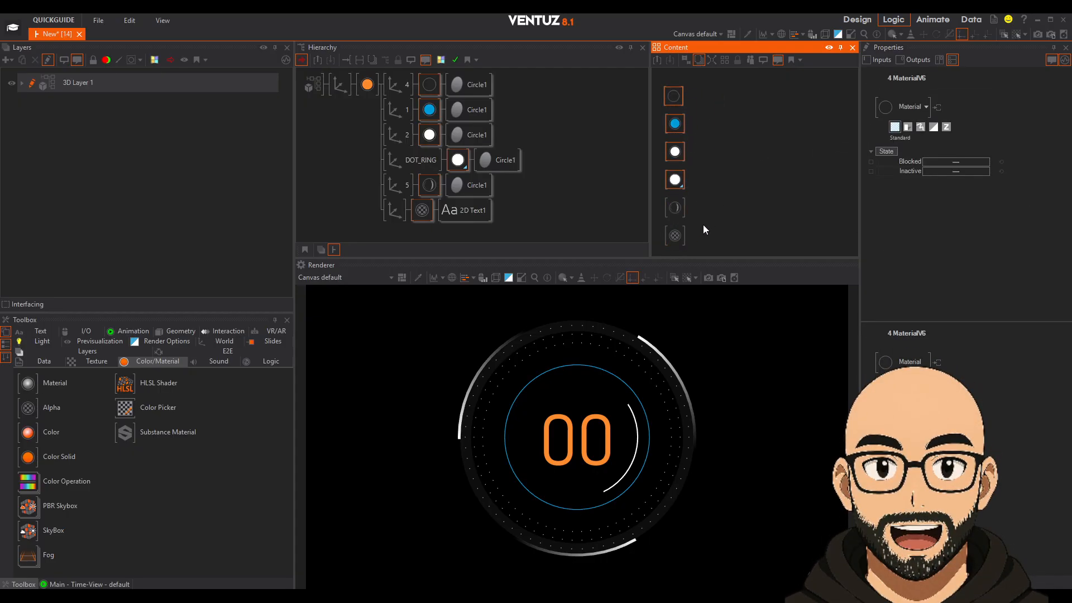
click(728, 166)
click(673, 95)
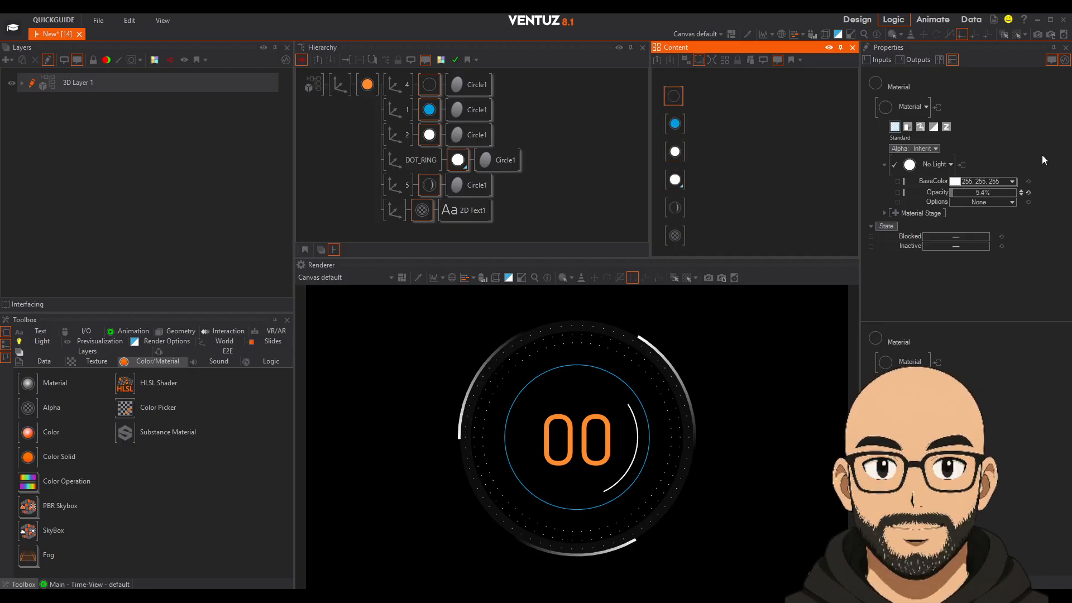
click(942, 163)
click(721, 146)
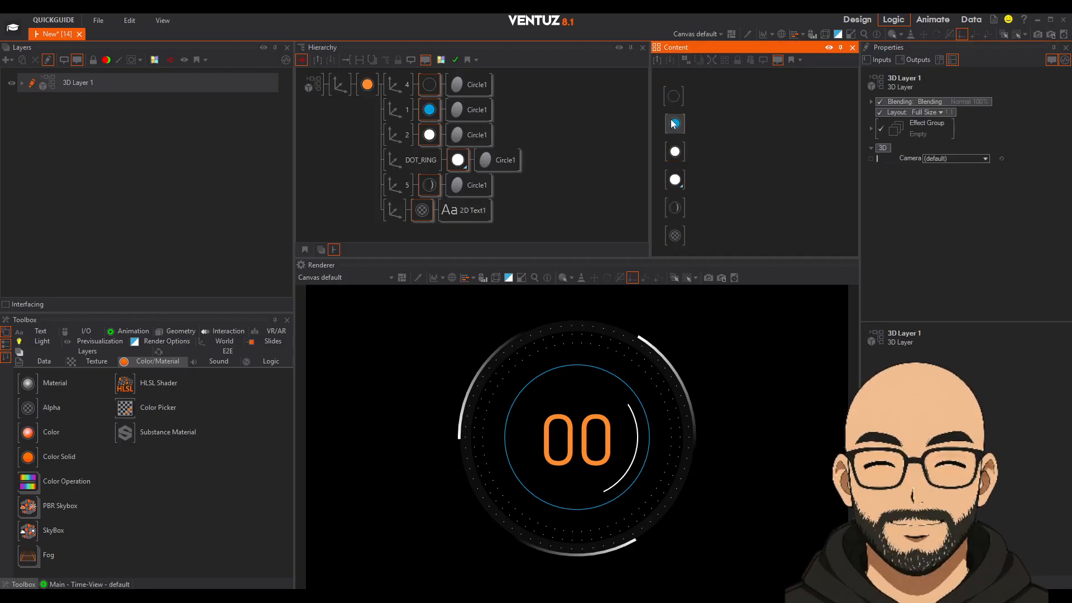
Set the lighting model of the materials of rings 4, 1 and 2 to Inherit.
click(674, 97)
ctrl+click(674, 125)
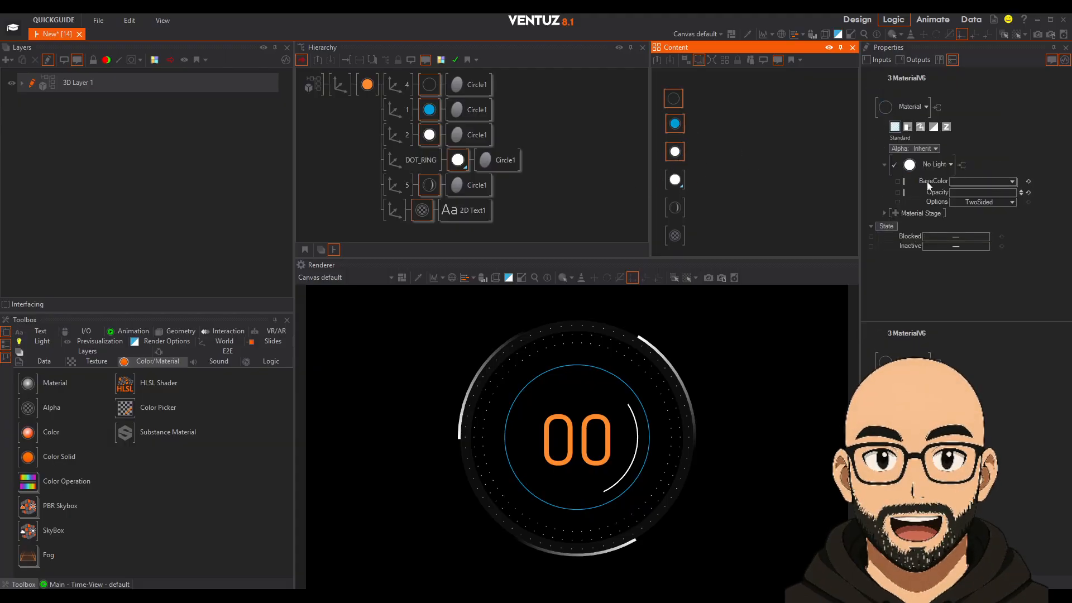
click(944, 164)
click(885, 182)
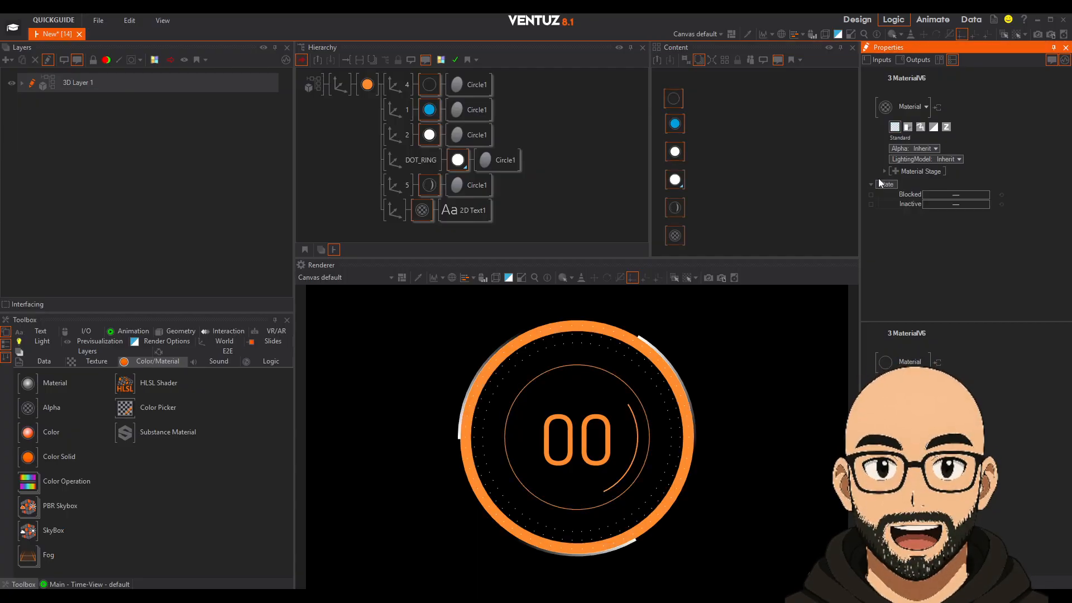
Set the lighting model of the DOT_RING material to Inherit in its Standard settings.
click(675, 179)
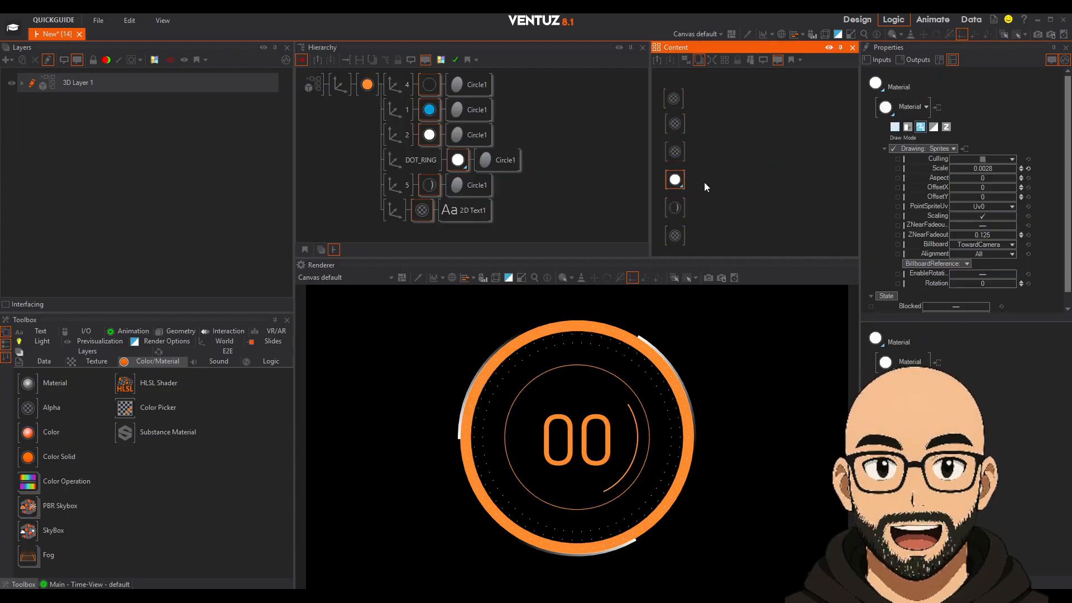
click(895, 126)
click(944, 164)
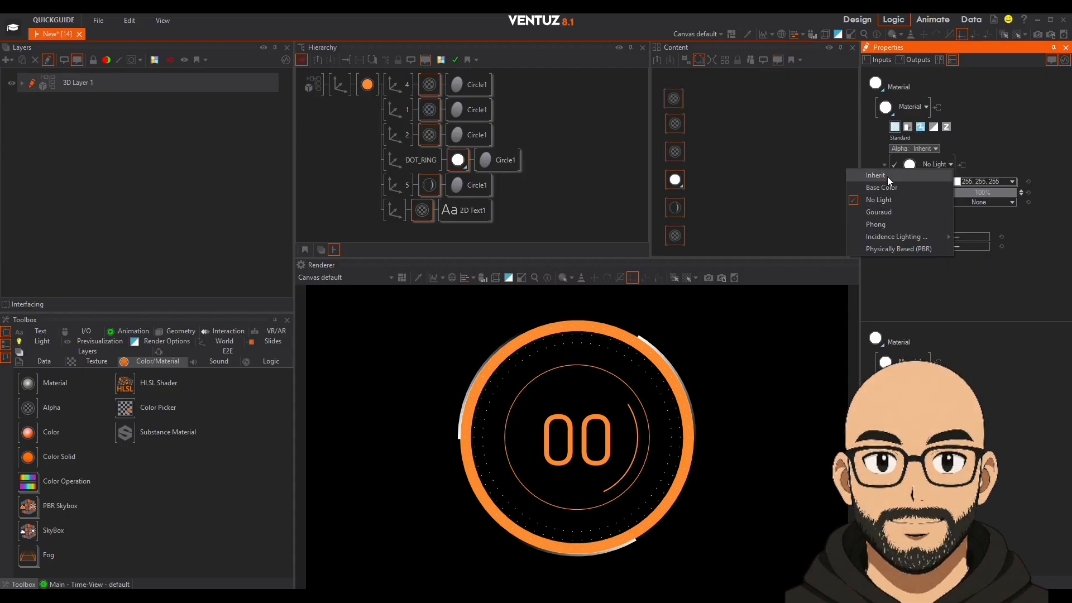
click(887, 177)
Set the lighting model of ring 5's gradient material to Inherit, and reselect all six ring and text materials together in Content.
click(675, 208)
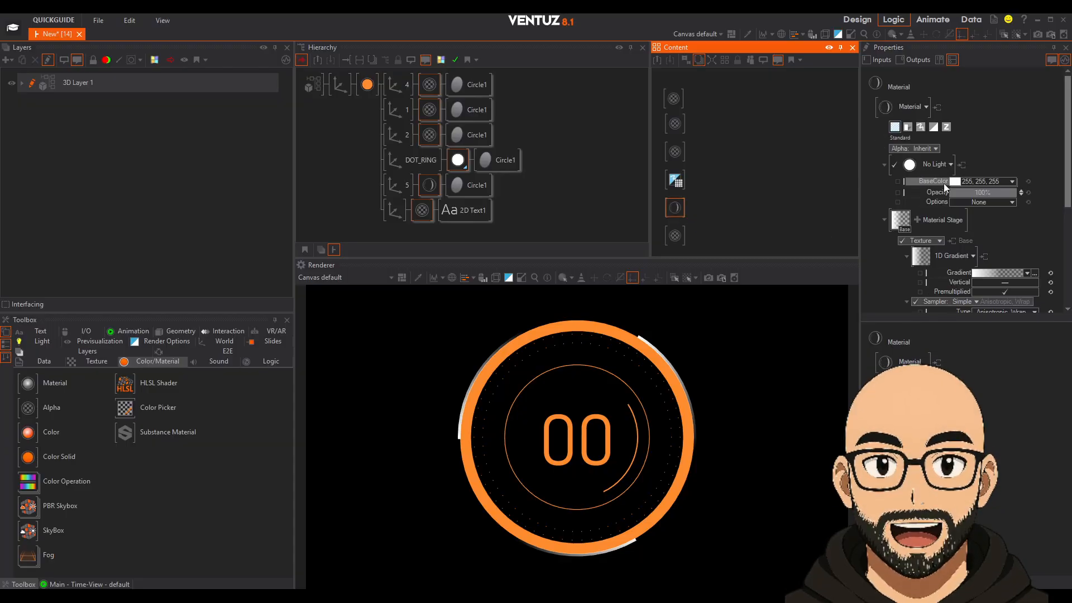
click(938, 164)
click(888, 175)
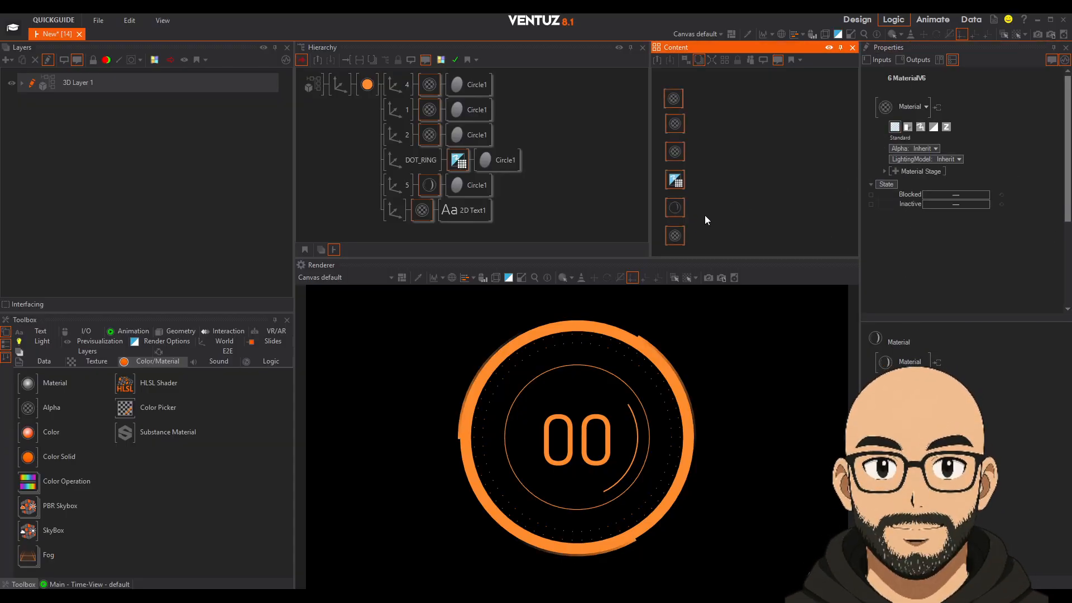
click(675, 235)
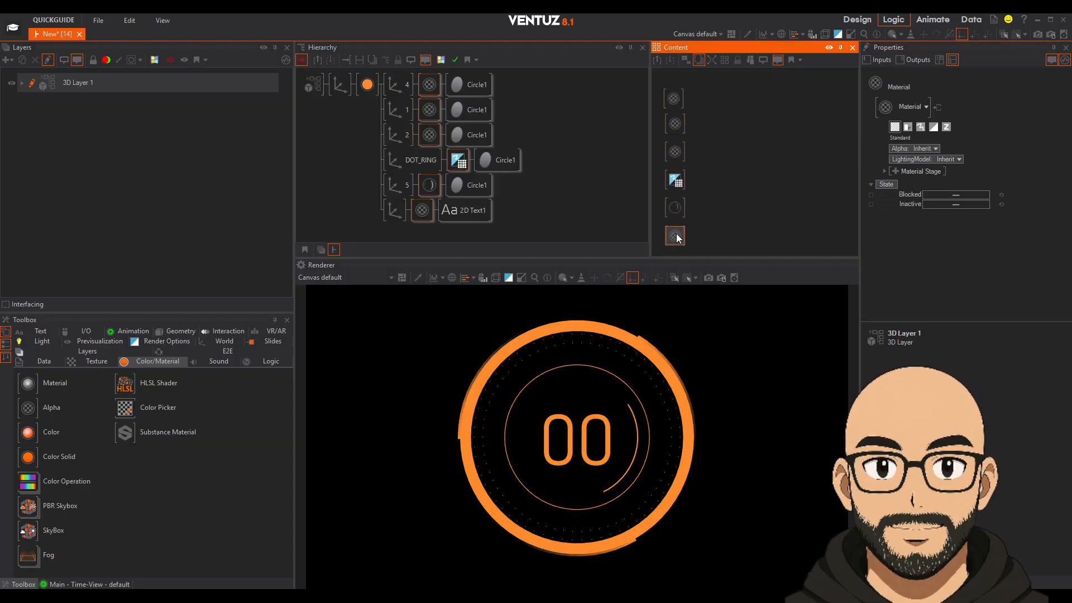
click(735, 181)
drag(707, 93, 685, 230)
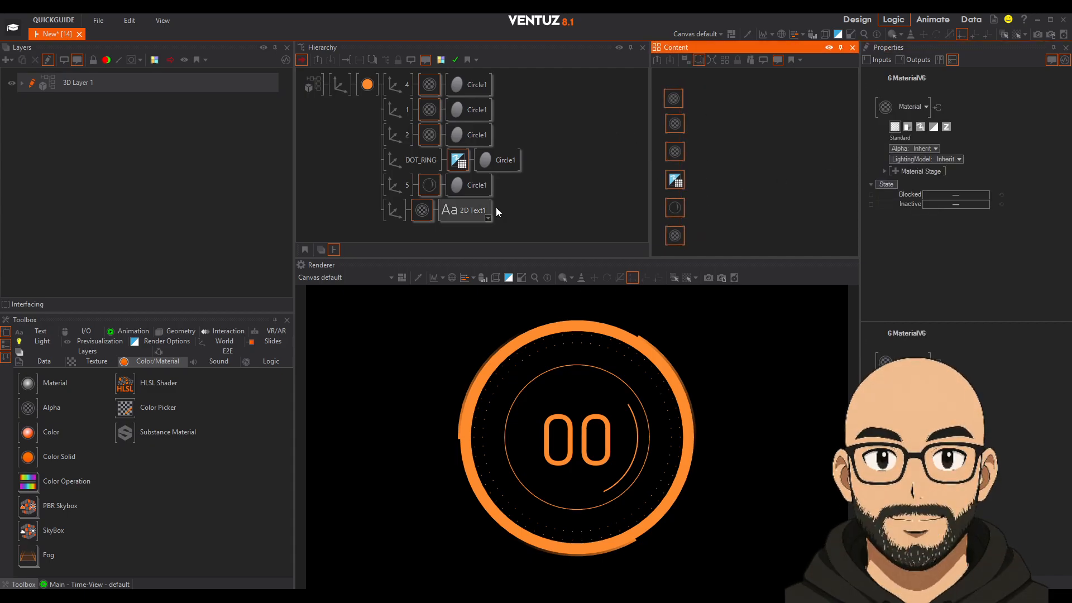
Change the base colour of the shared parent material to blue (45, 139, 254).
click(367, 85)
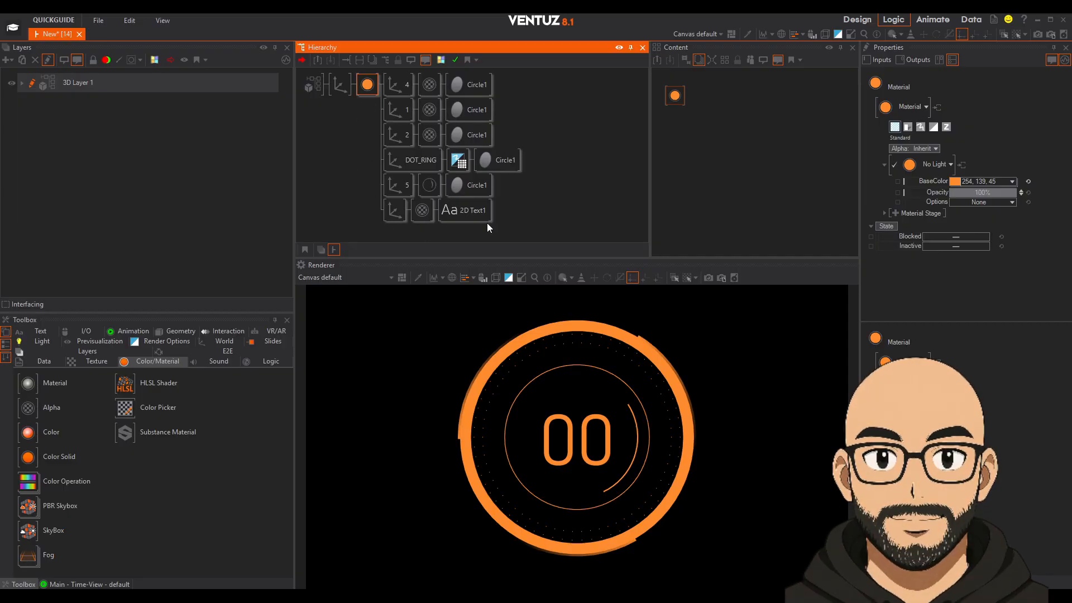
click(1012, 182)
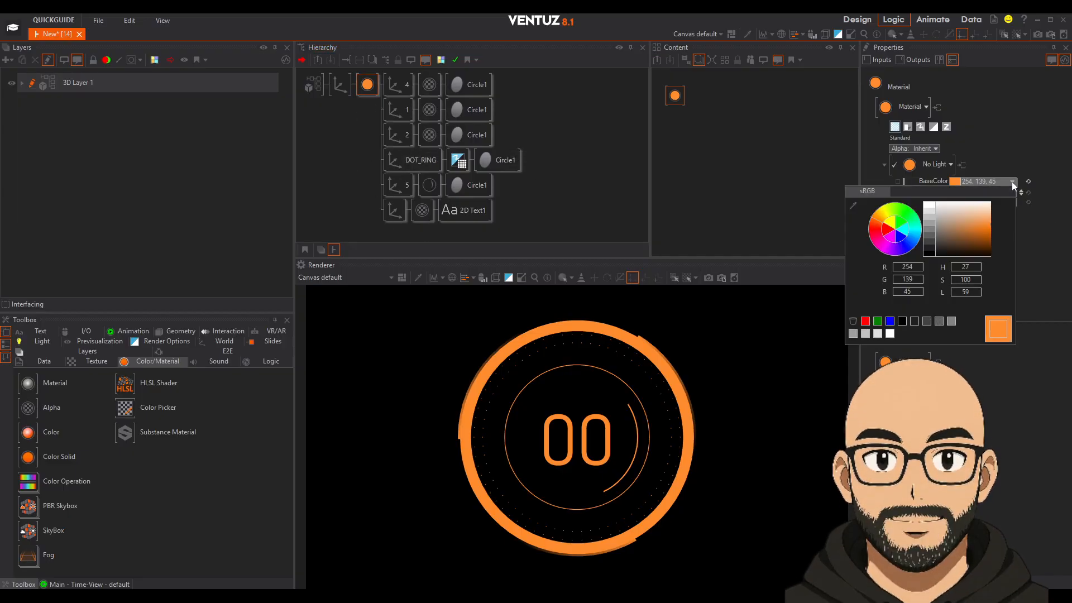
click(918, 237)
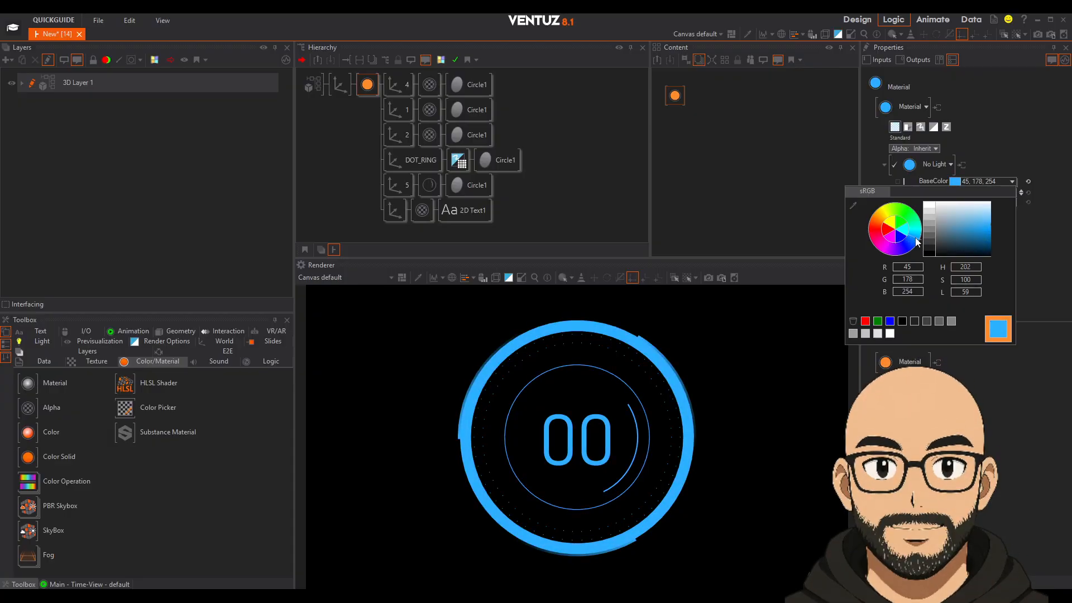
Try rotating the whole graphic to -37 about Y on its parent Axis, and reset that rotation.
click(341, 89)
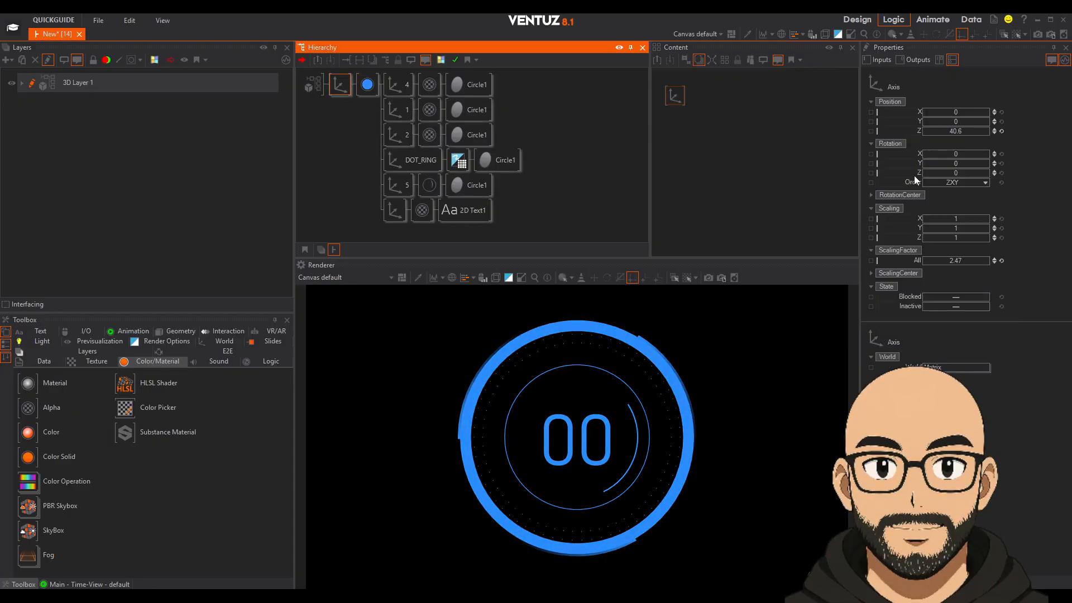
drag(955, 163, 946, 166)
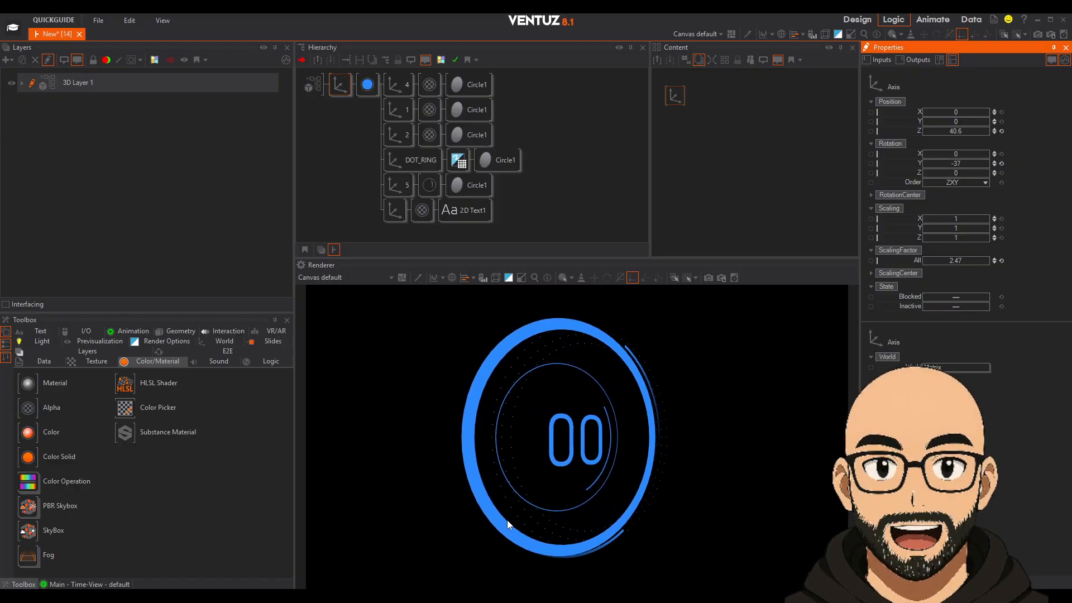
click(1002, 164)
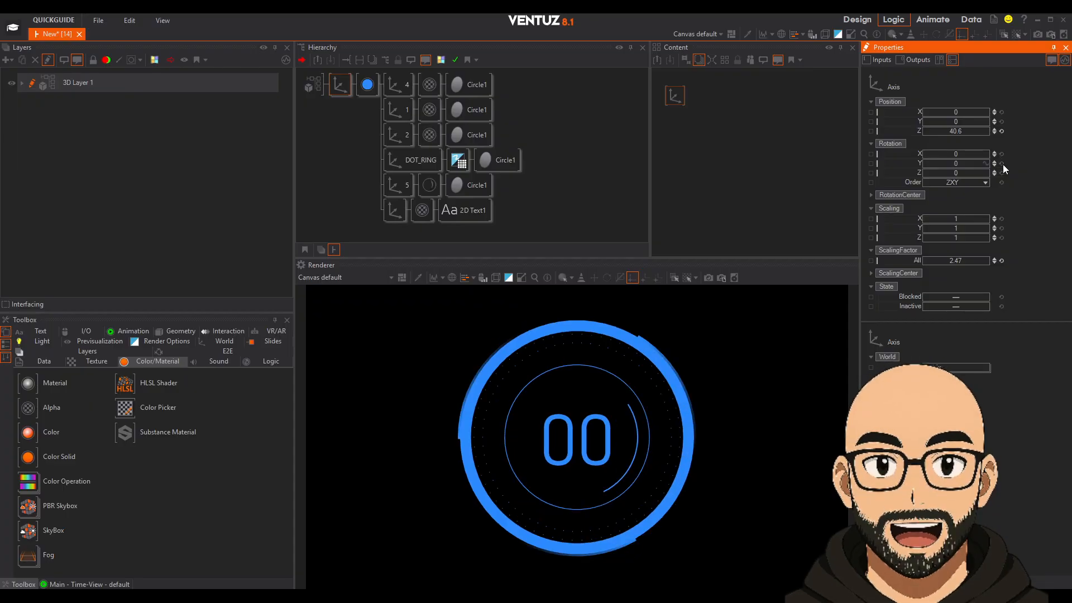
click(364, 90)
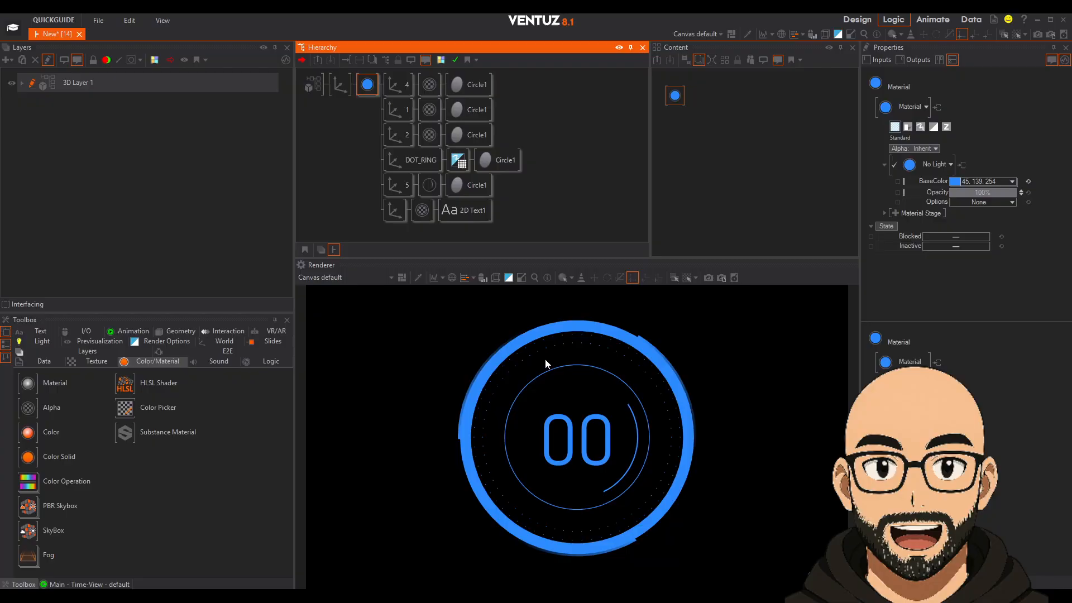
Override ring 5's inherited colour by setting its material's lighting model to No Light with a cyan base colour (30, 232, 254).
click(429, 185)
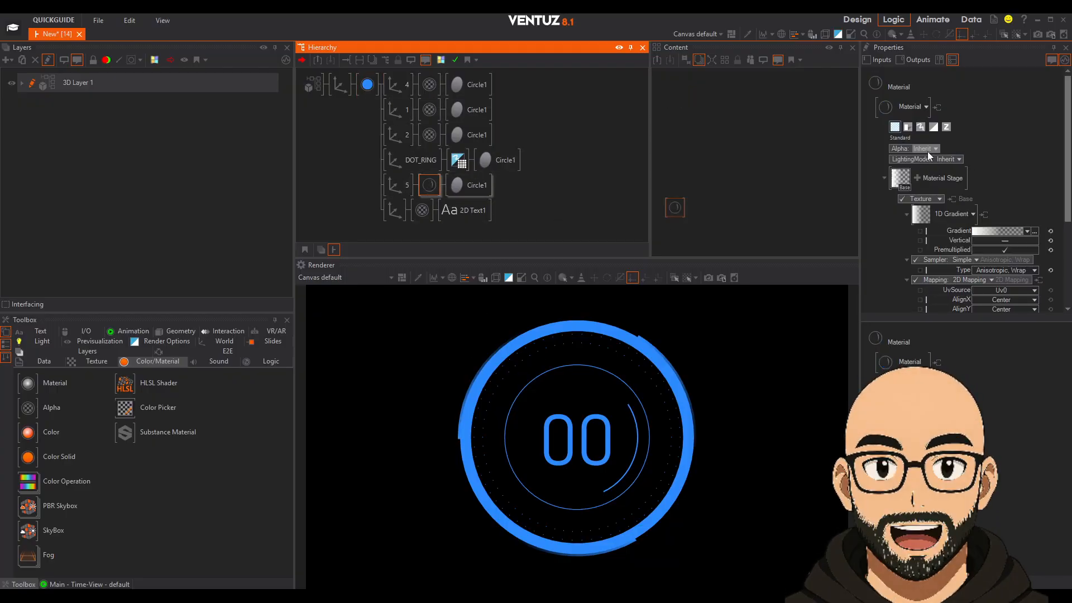
click(954, 158)
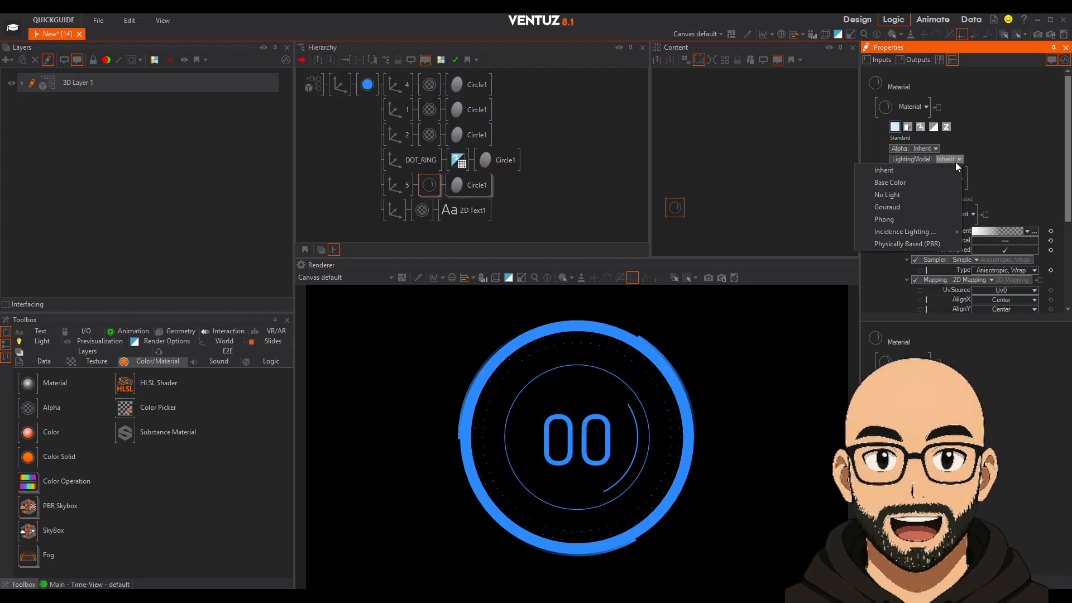
click(903, 193)
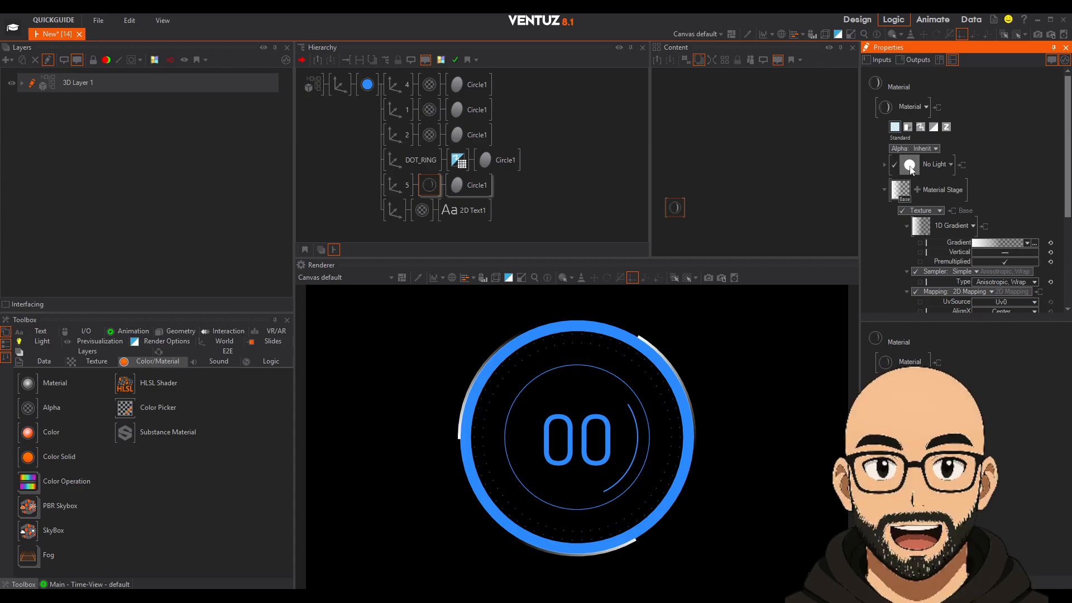
click(885, 166)
click(1012, 181)
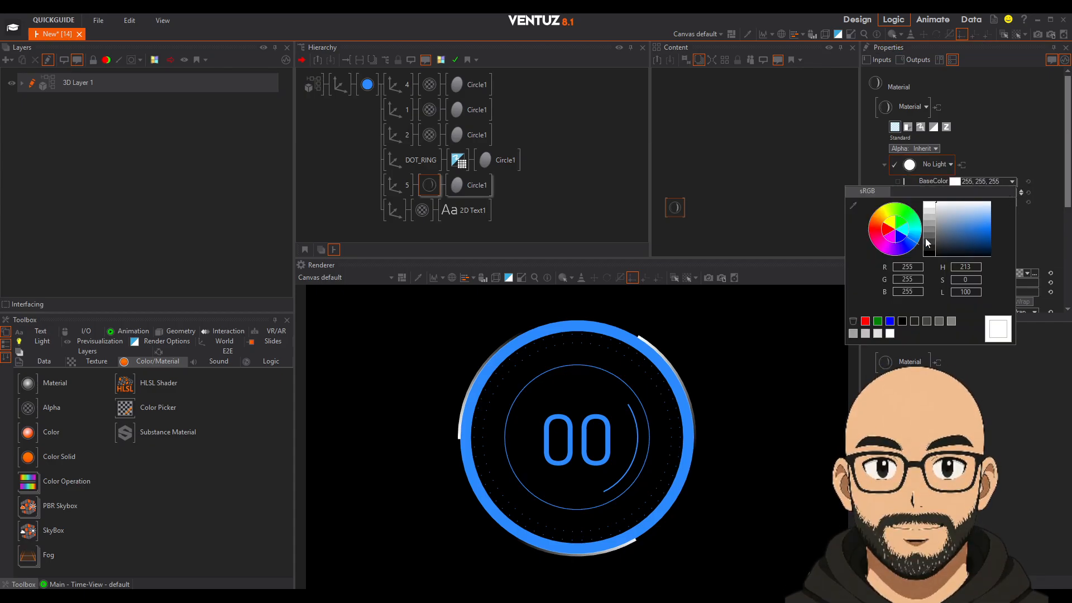
drag(986, 230, 1009, 230)
click(360, 168)
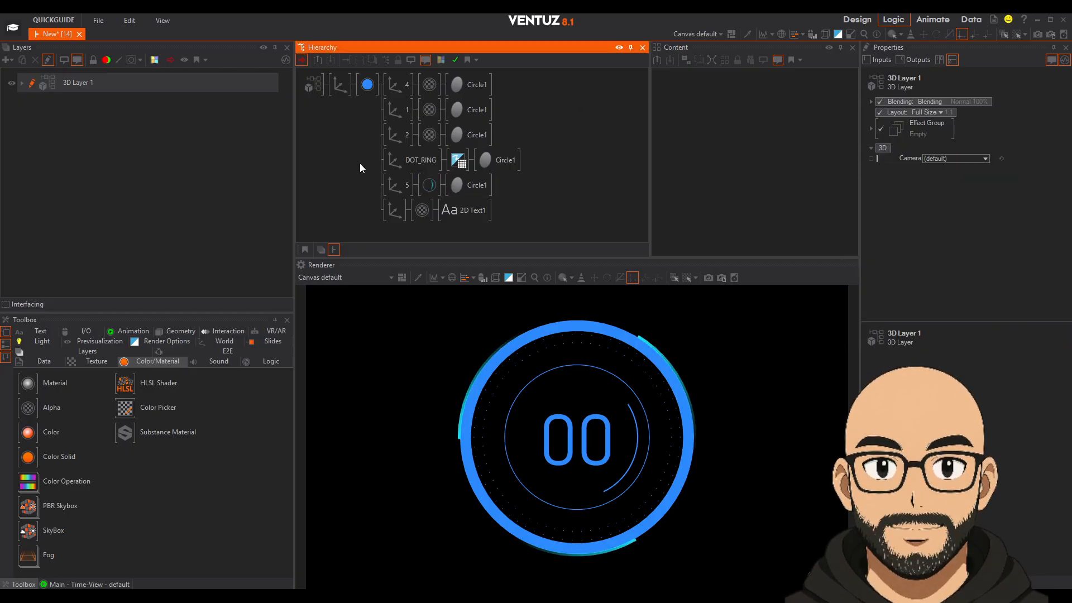
Delete the shared parent material from the hierarchy, and set ring 5's uniform scaling factor to 17.23.
click(364, 88)
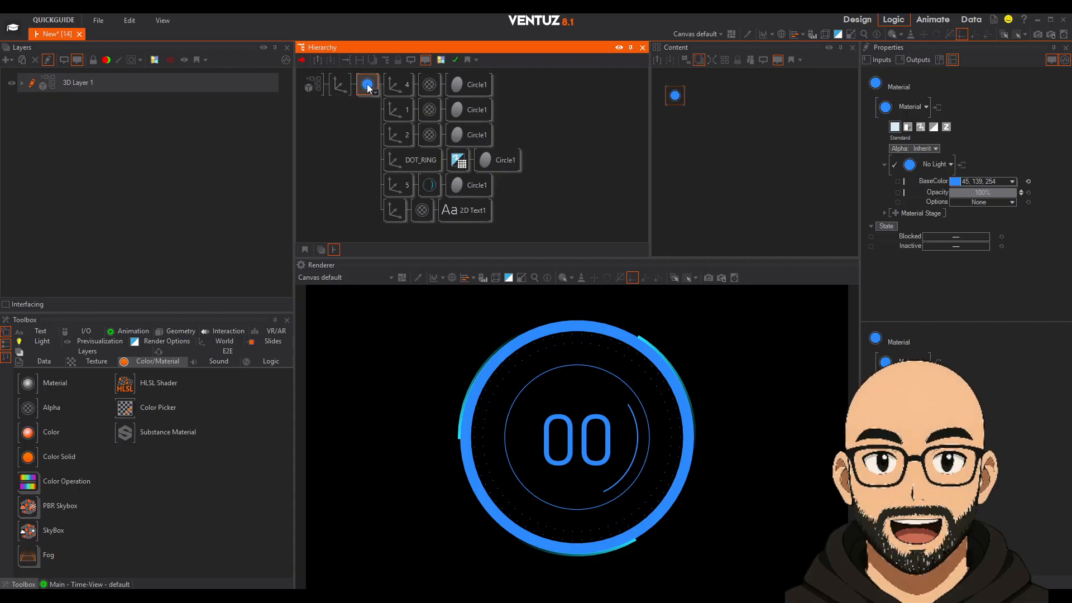
key(Delete)
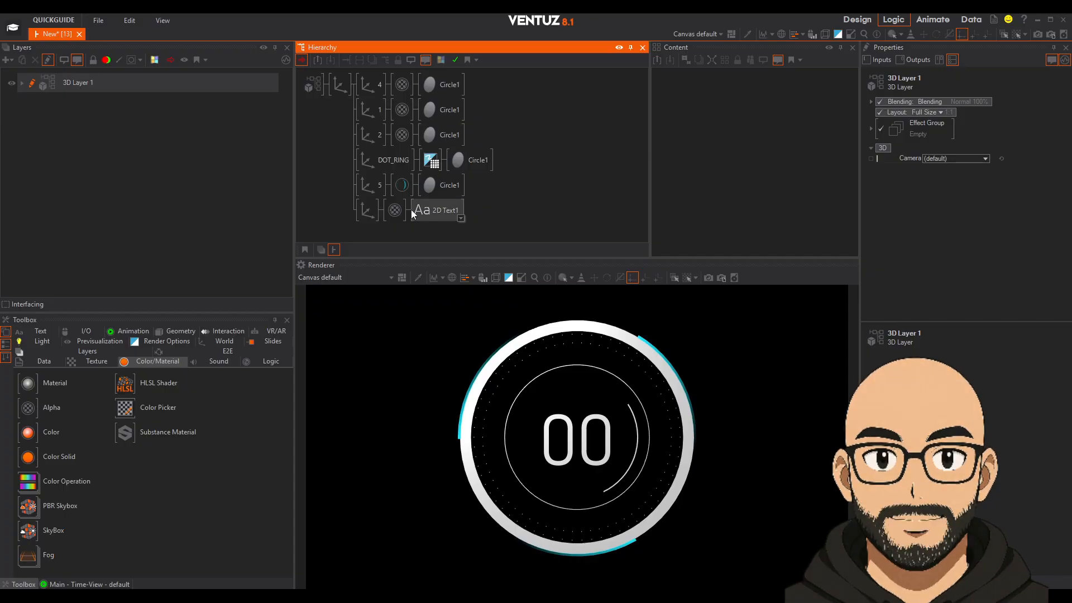
click(371, 186)
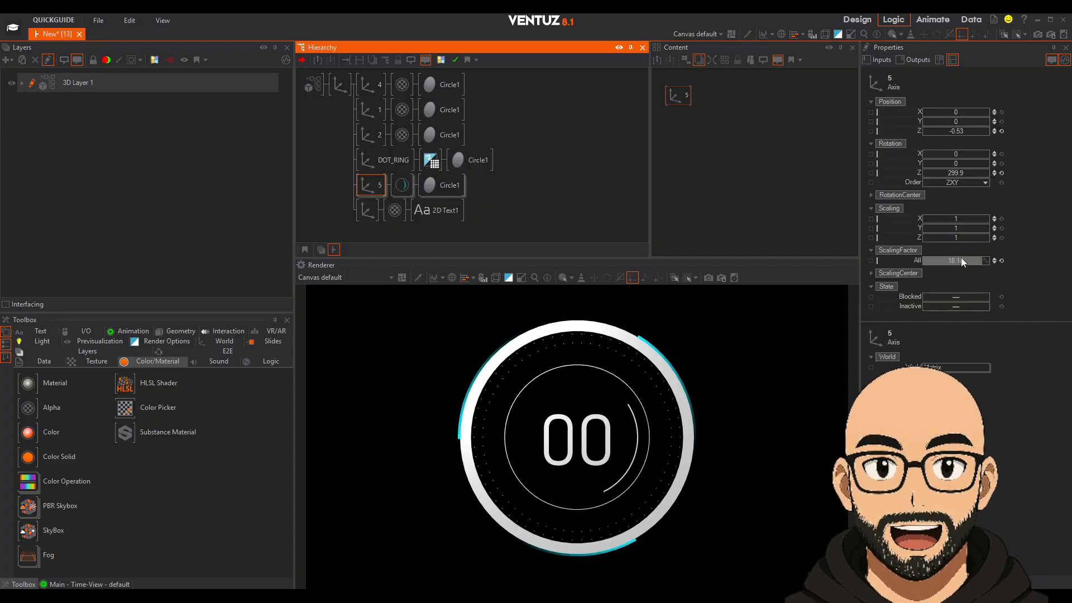
mouse_move(962, 259)
mouse_down()
mouse_move(936, 258)
mouse_move(956, 258)
mouse_move(947, 258)
mouse_up()
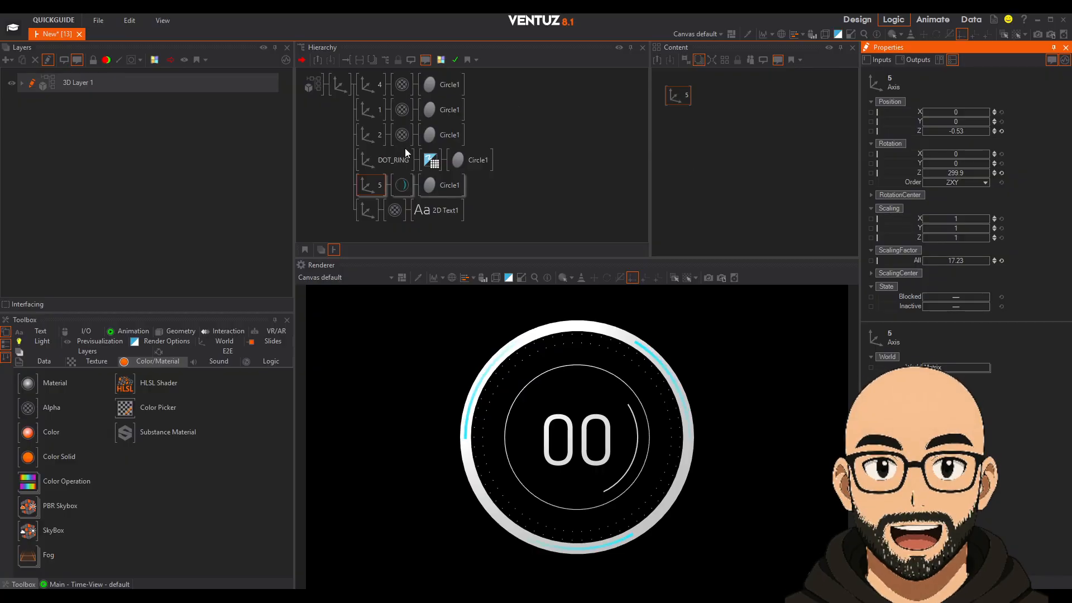
Set the lighting model of ring 4's material to No Light and give it a very dark teal base colour.
click(374, 156)
click(373, 137)
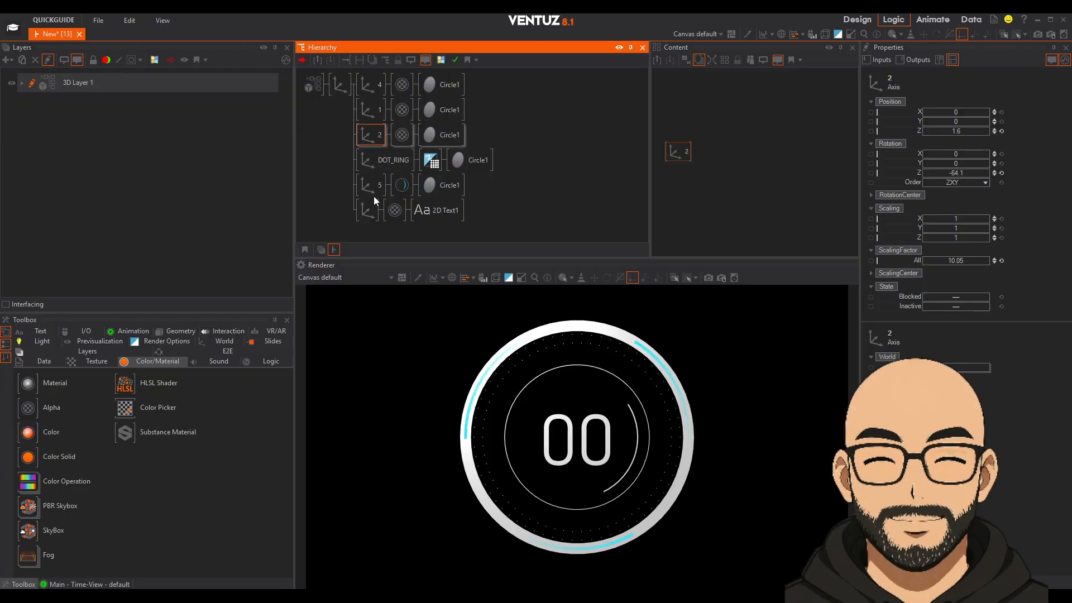
click(362, 90)
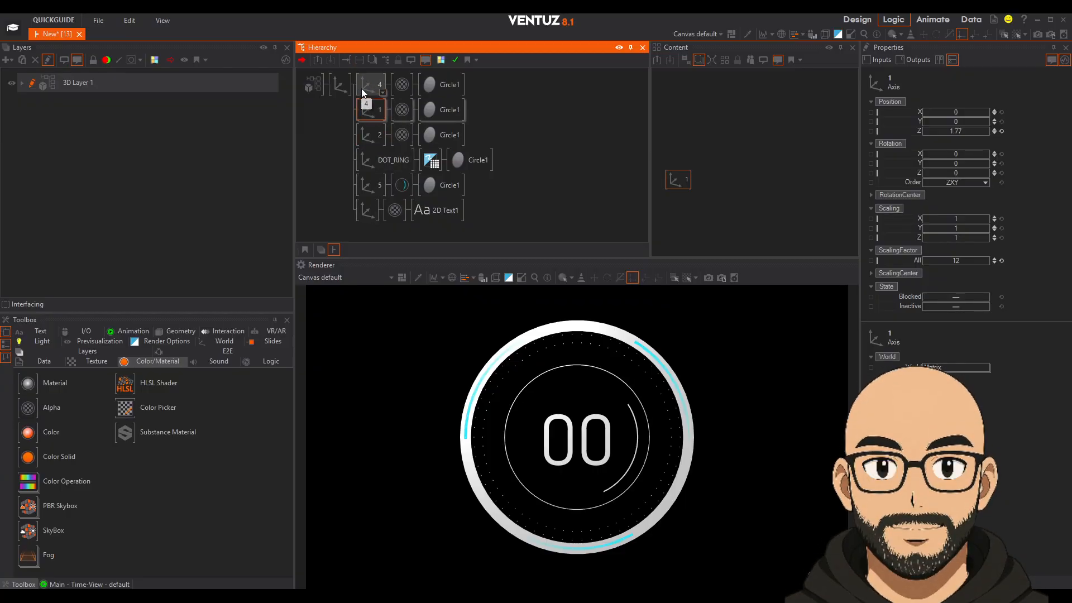
click(404, 88)
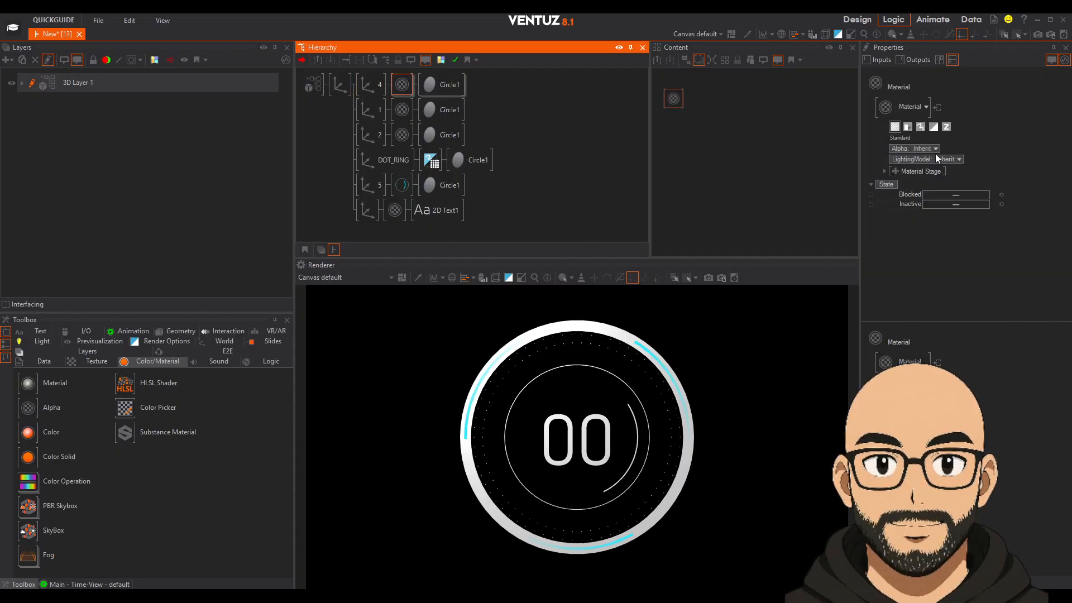
click(949, 160)
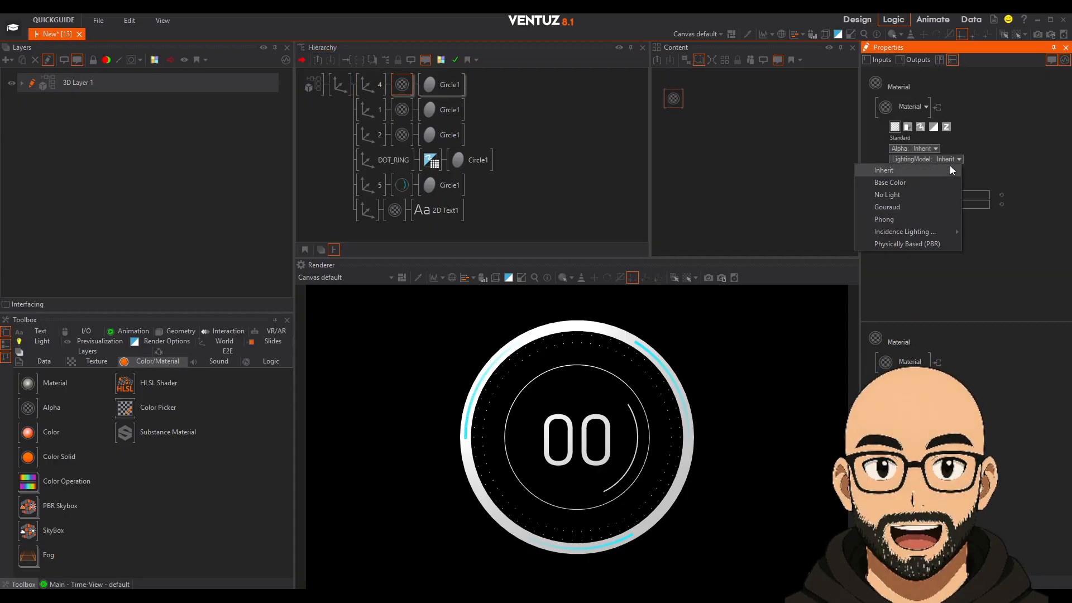
click(898, 195)
click(886, 166)
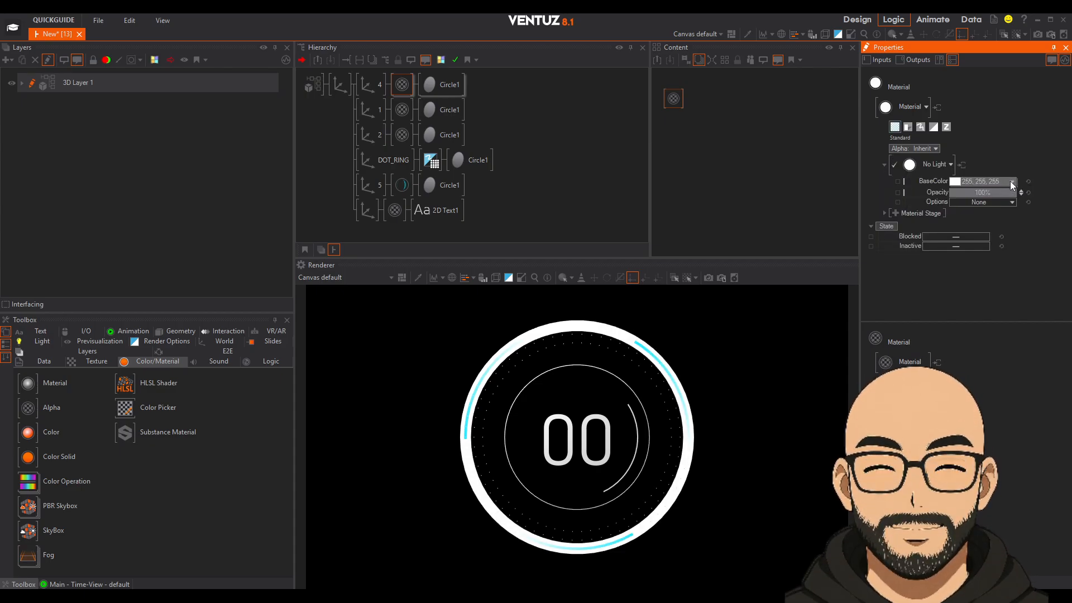
click(956, 181)
drag(958, 242, 1014, 252)
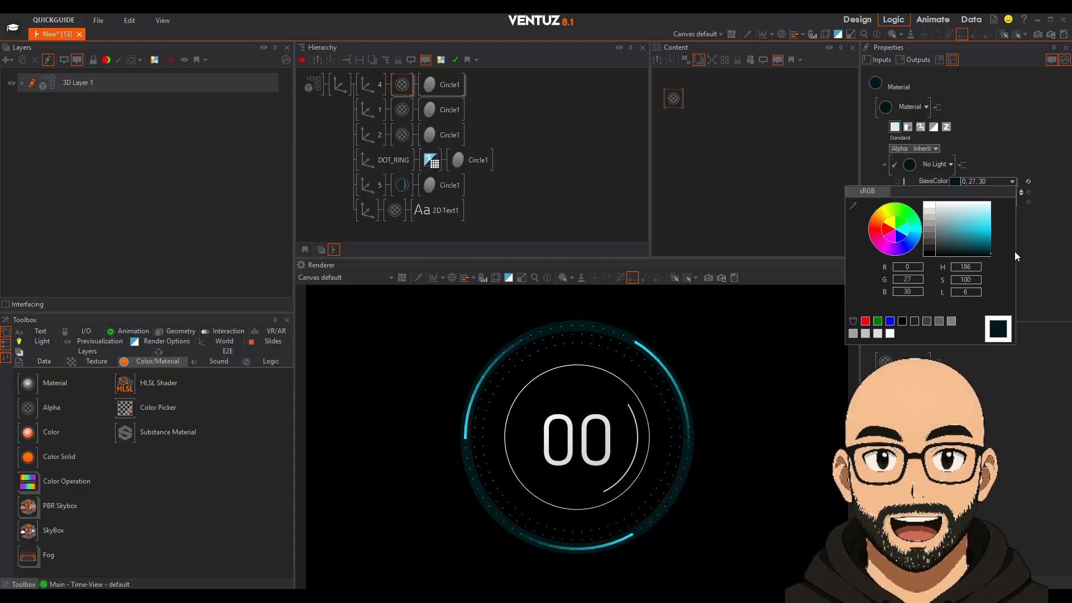
click(1014, 252)
Insert a Color Solid between ring 5's Axis and its gradient material, and set its base colour to red (249, 0, 0).
click(402, 185)
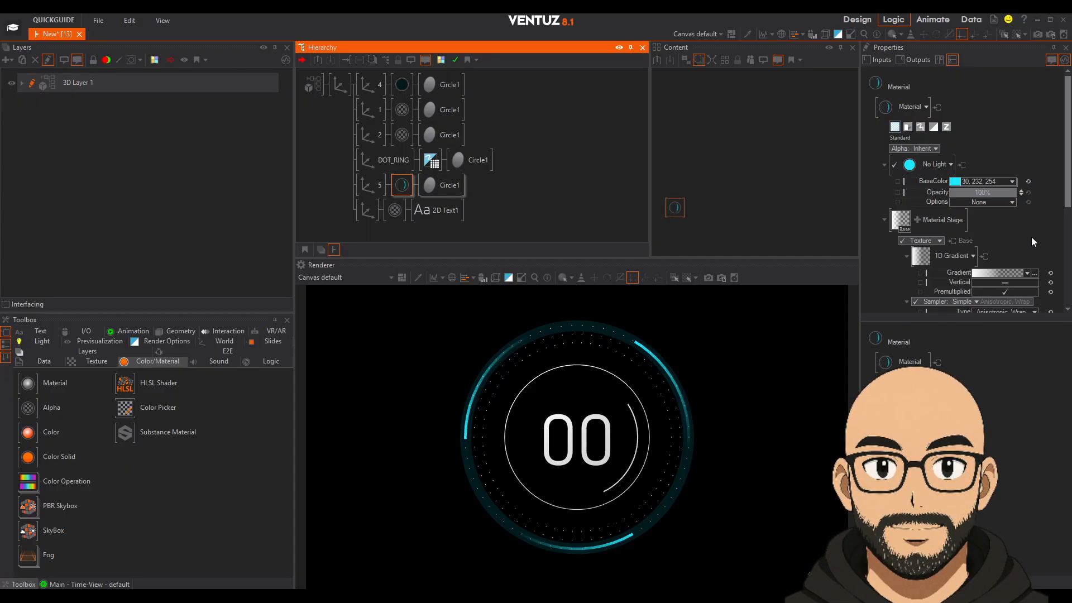
scroll(1031, 237, down, 2)
click(403, 183)
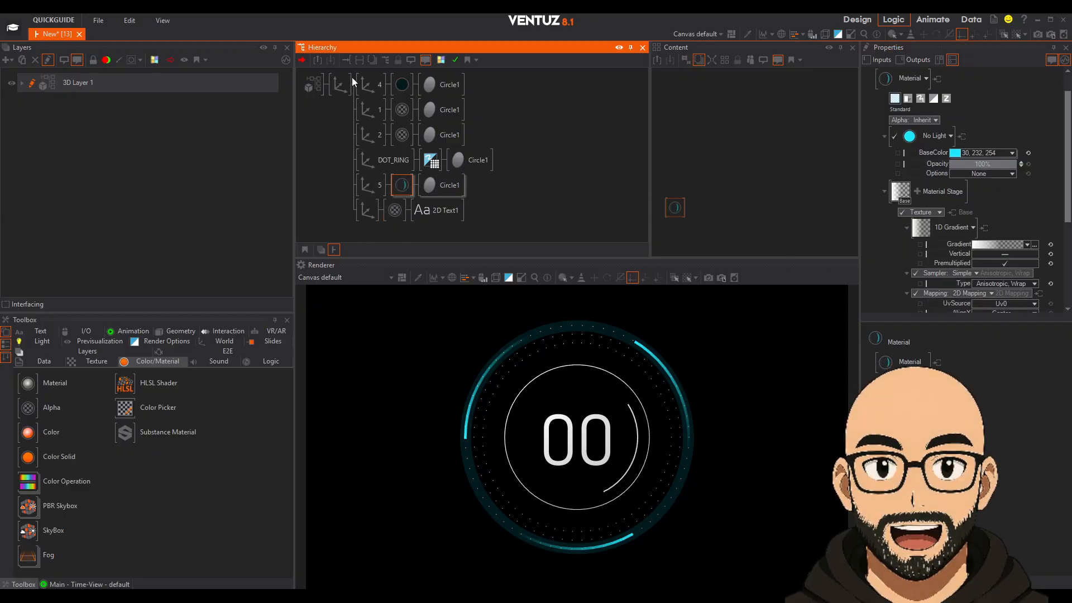
drag(58, 457, 397, 185)
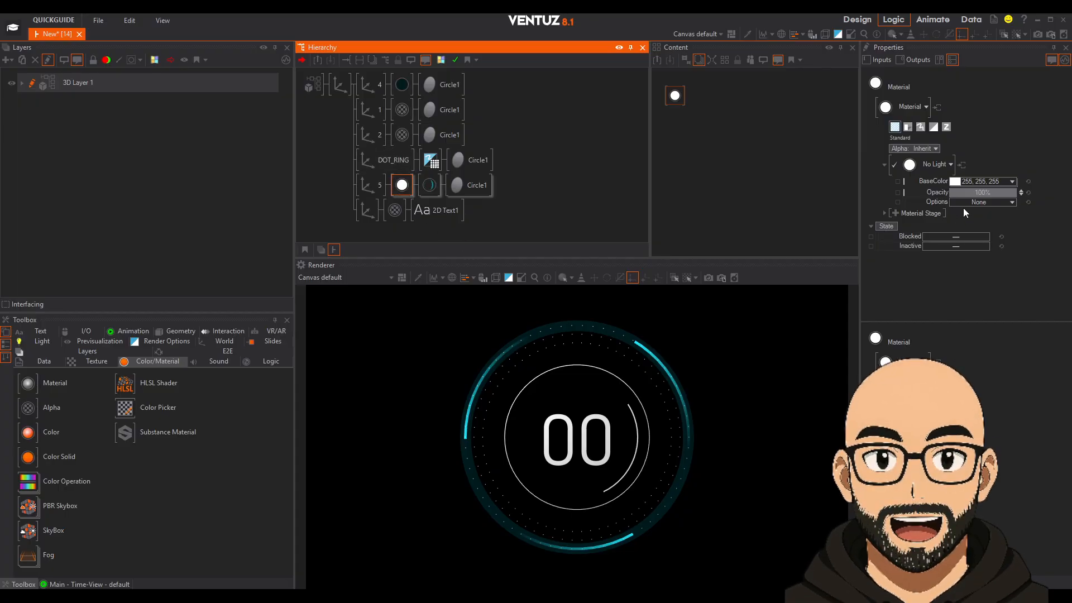
click(1012, 181)
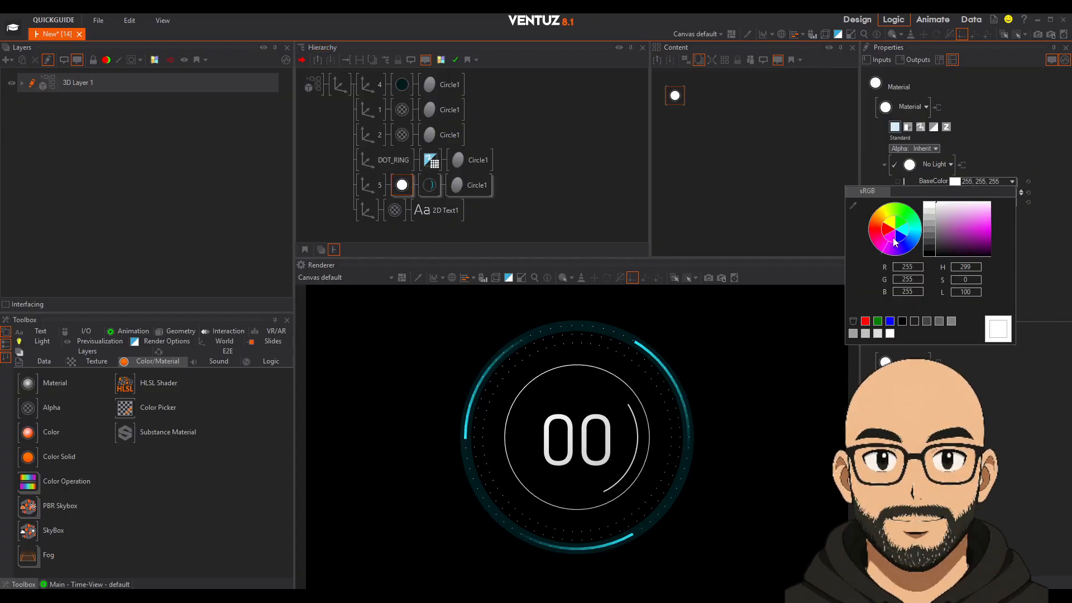
drag(943, 229, 1004, 229)
click(1036, 109)
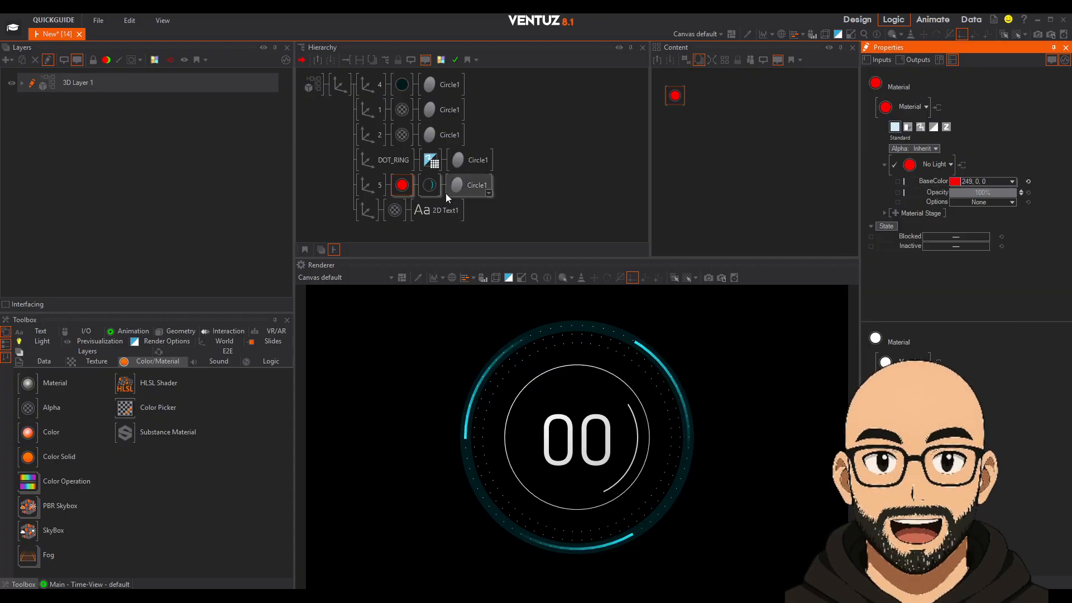
Set the lighting model of ring 5's gradient material to Inherit so it takes the colour of the red Color Solid.
click(428, 184)
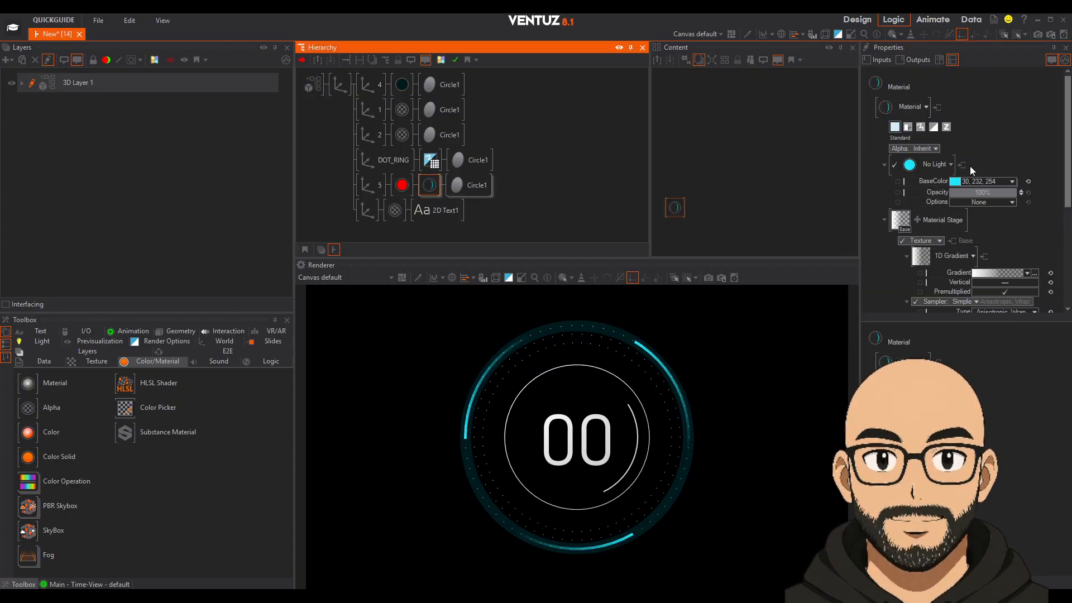
click(952, 168)
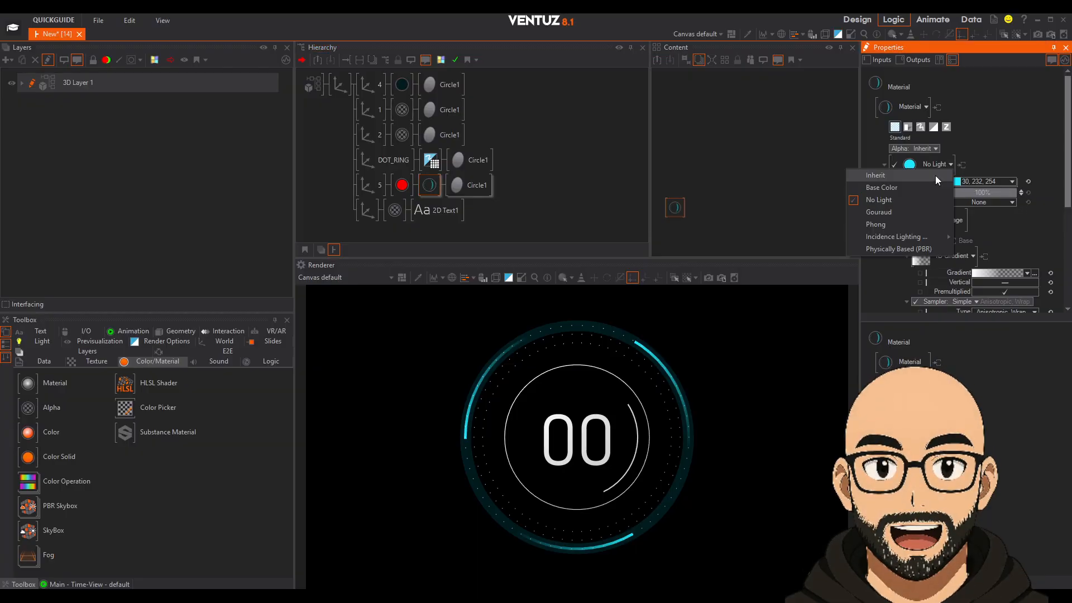
click(894, 177)
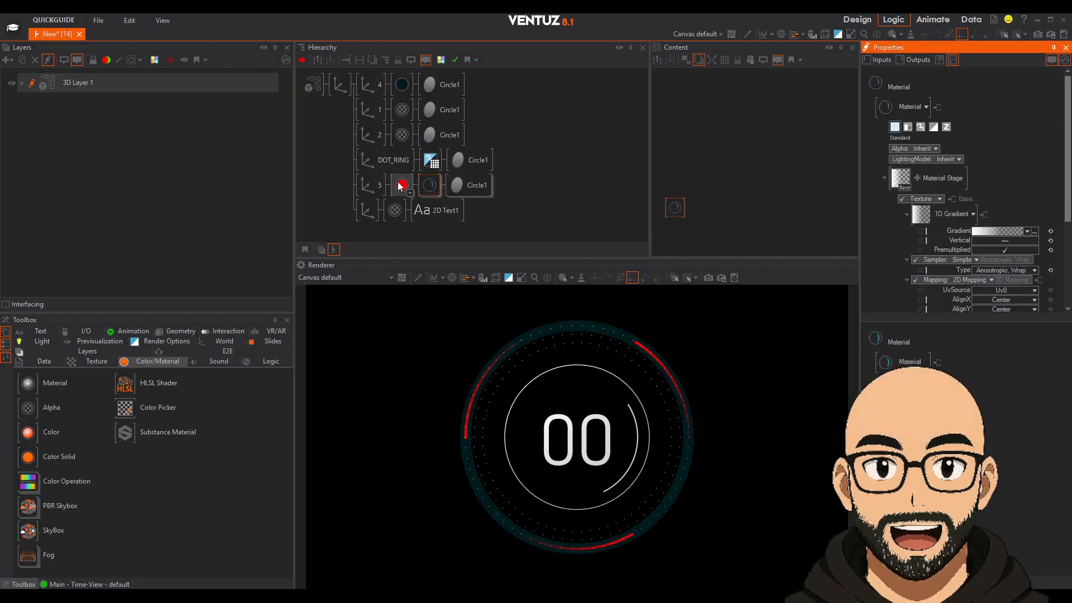
click(430, 186)
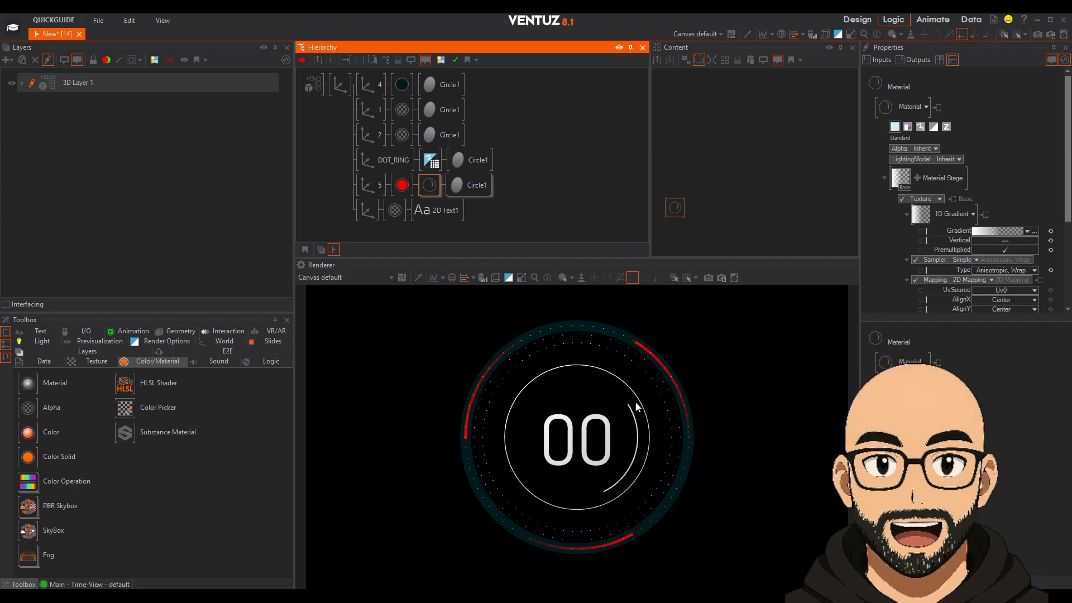
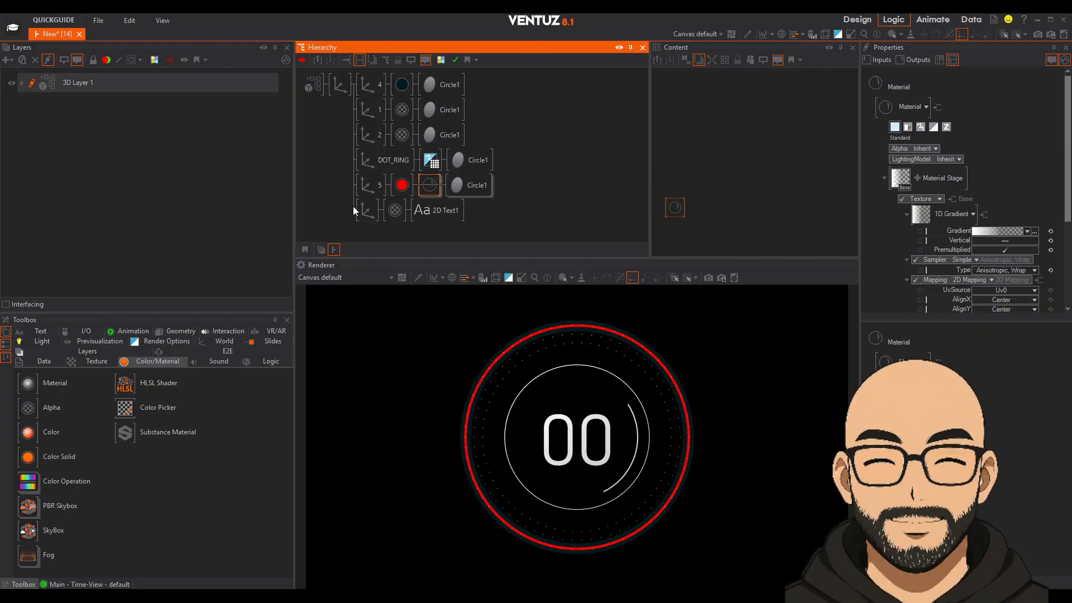
Delete the red Color Solid in front of ring 5's gradient material.
key(b)
click(398, 189)
click(424, 189)
click(401, 188)
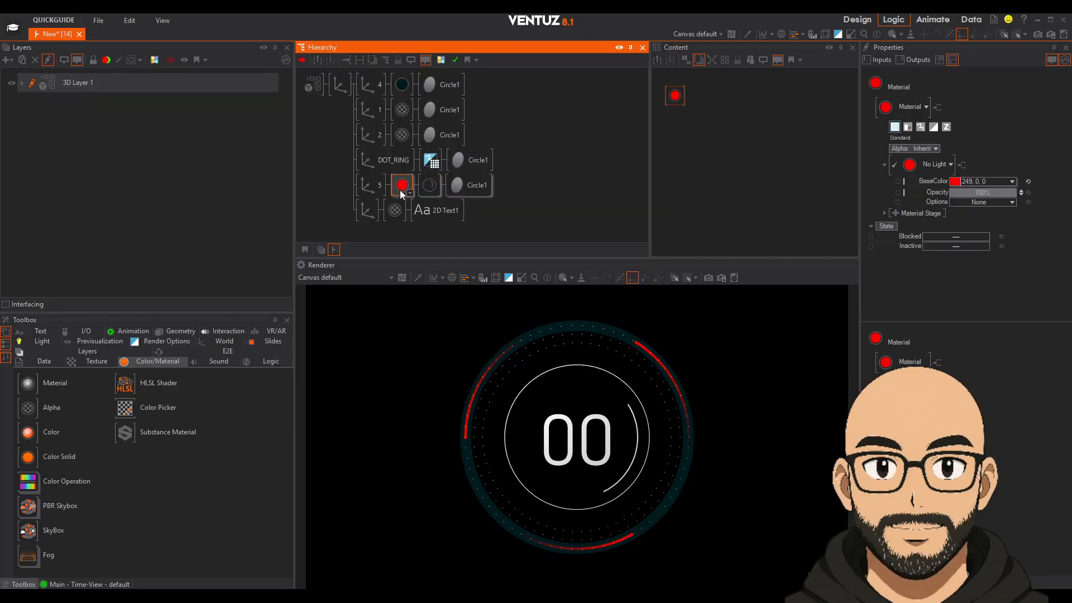
key(Delete)
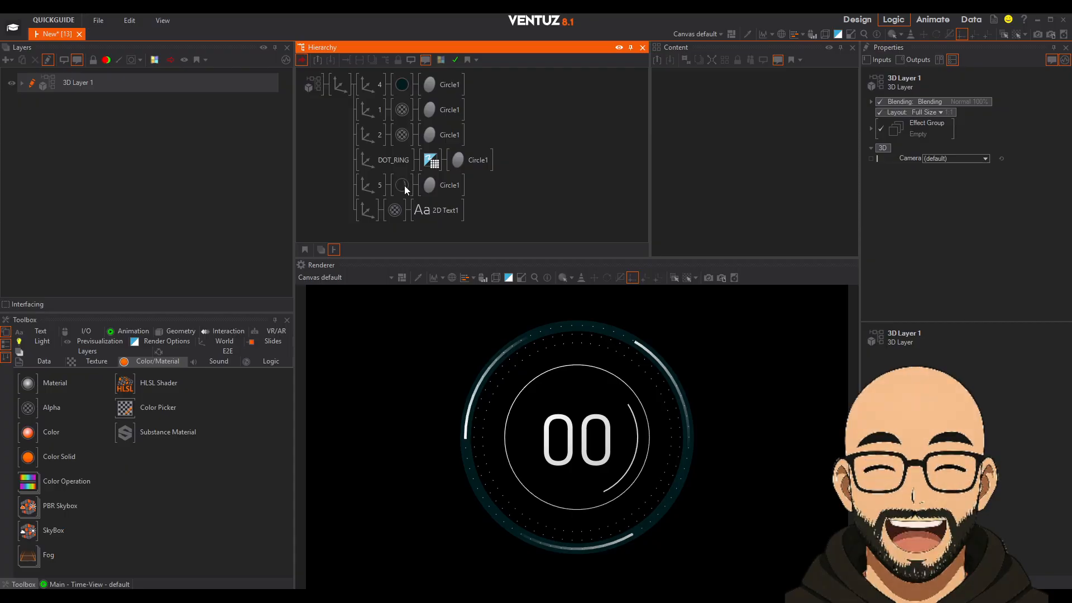
Set the lighting model of ring 5's gradient material to No Light and its base colour to cyan blue (0, 179, 224).
click(404, 186)
click(947, 159)
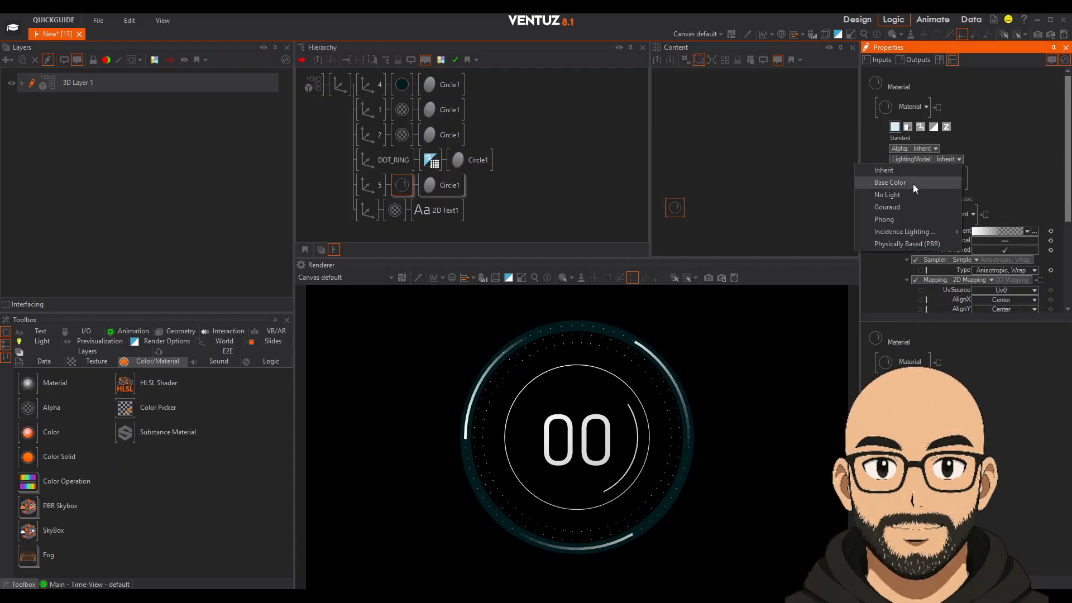
click(896, 196)
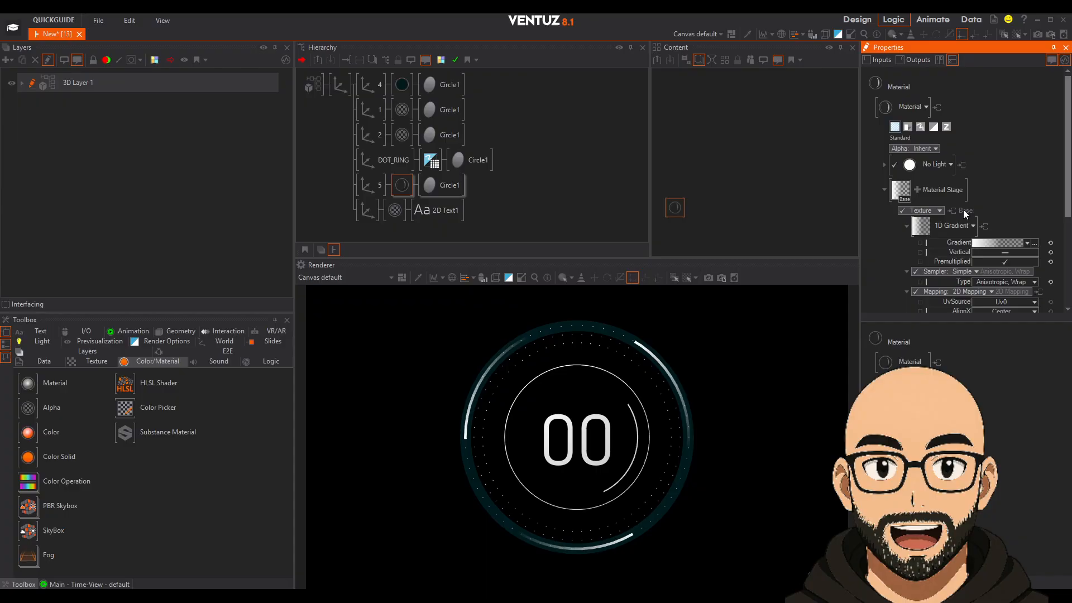
click(884, 166)
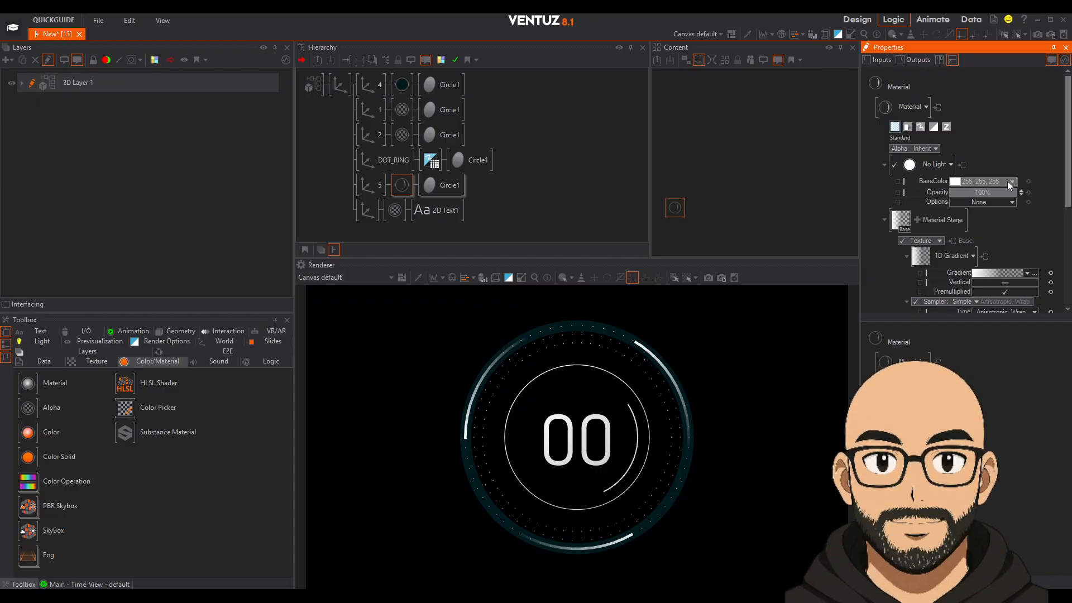
click(1004, 182)
click(919, 235)
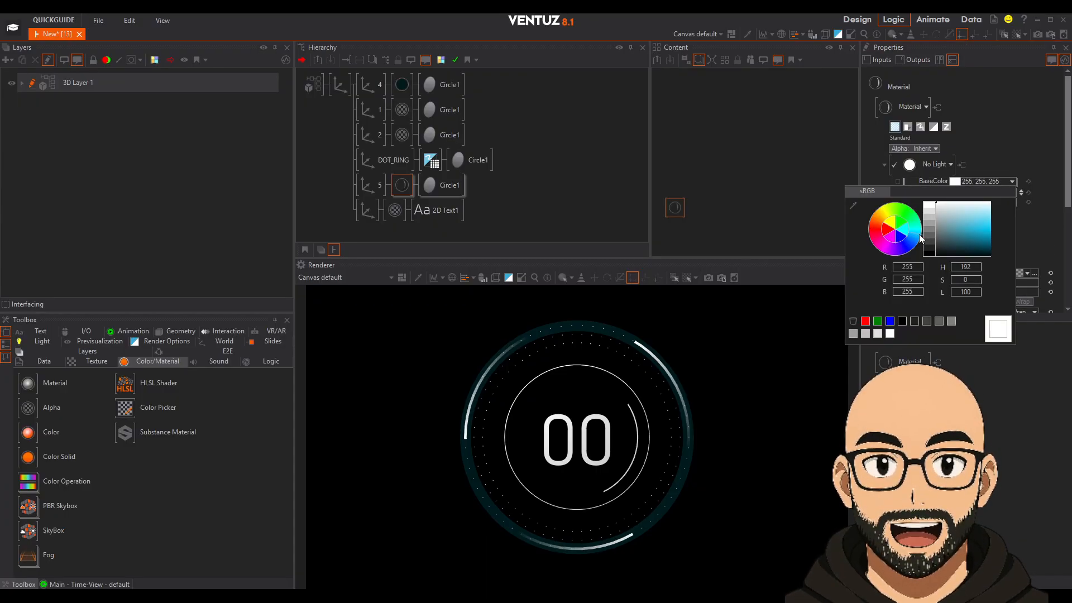
drag(971, 225, 1020, 232)
click(1039, 119)
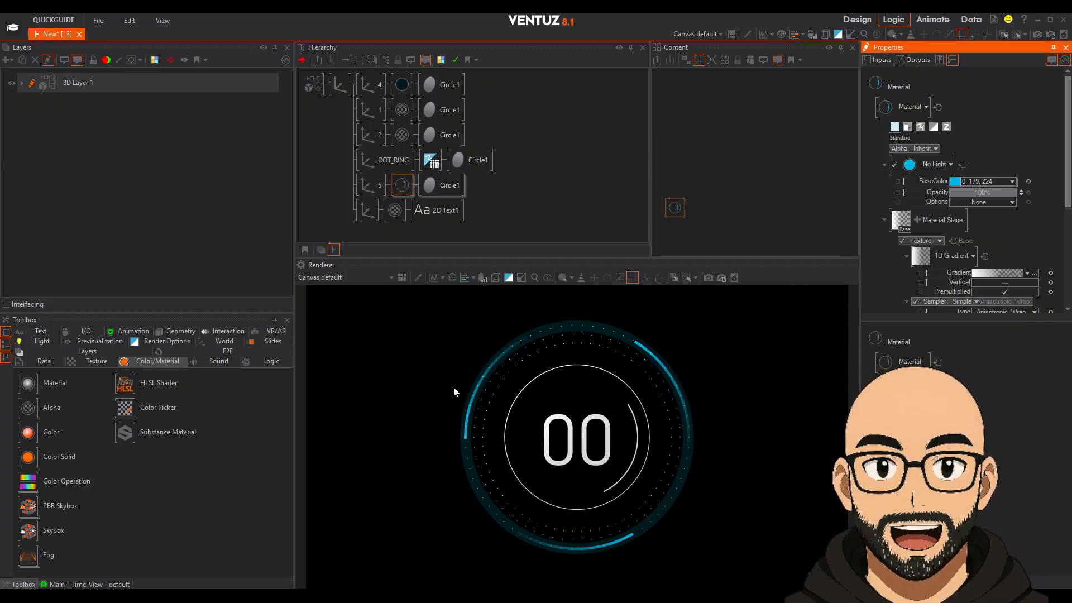
Try rotating the whole graphic about Y through the root Axis, and reset that rotation.
click(341, 82)
drag(963, 160, 970, 167)
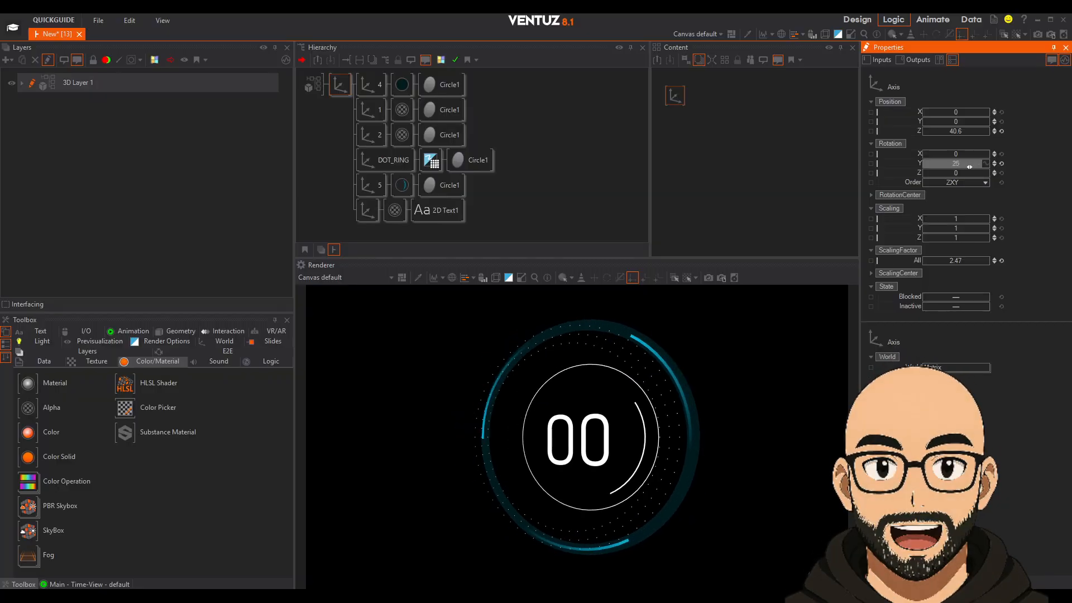
click(1003, 163)
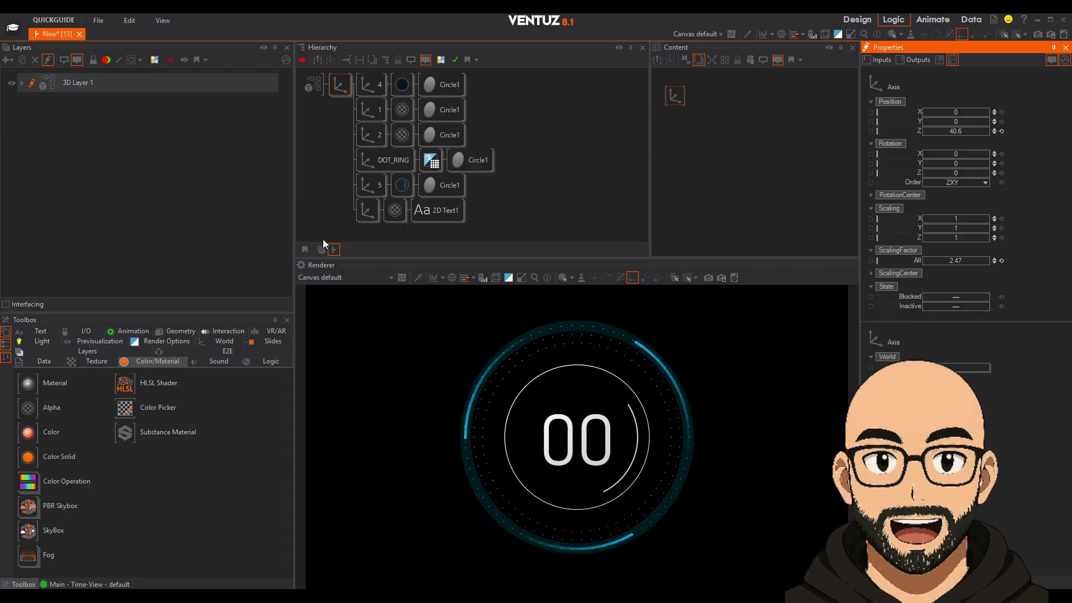
Add a new Axis as the last branch under the root Axis and attach a Cube to it.
click(205, 344)
drag(28, 384, 374, 227)
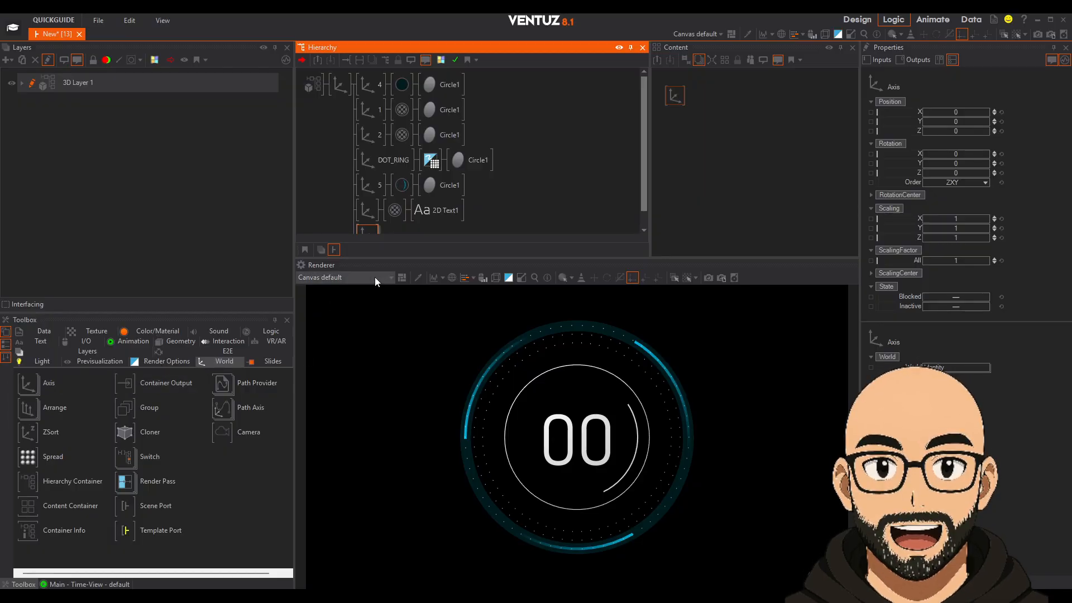
scroll(420, 200, down, 1)
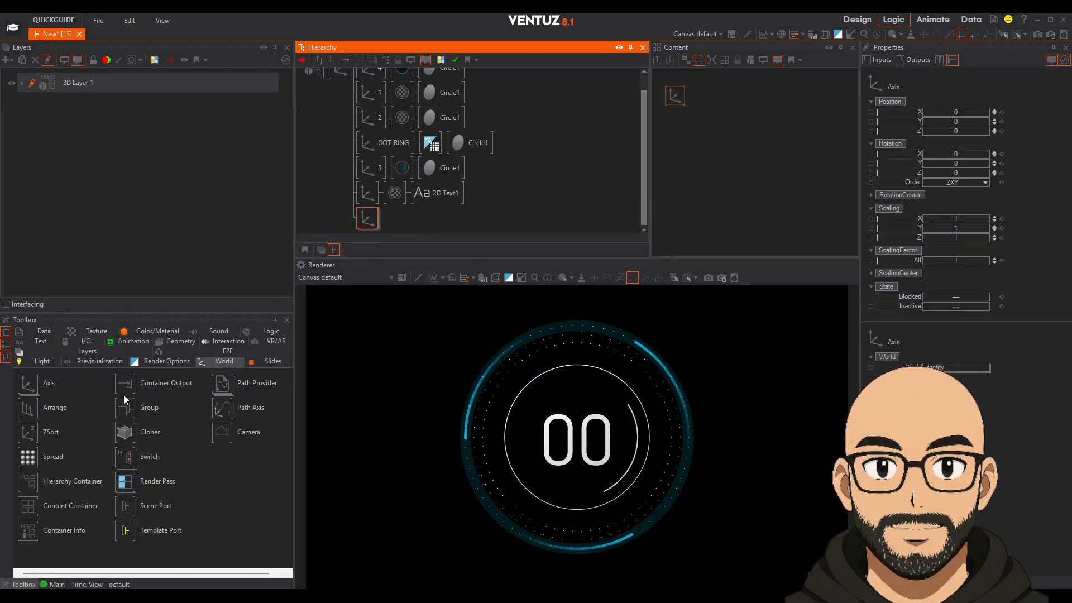
click(179, 340)
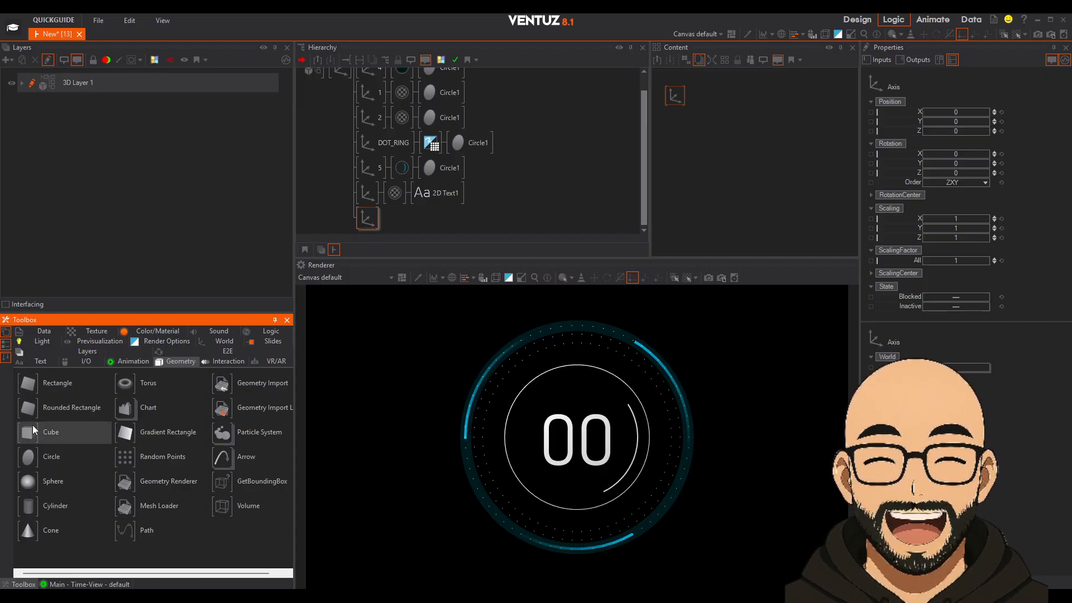
drag(22, 436, 387, 226)
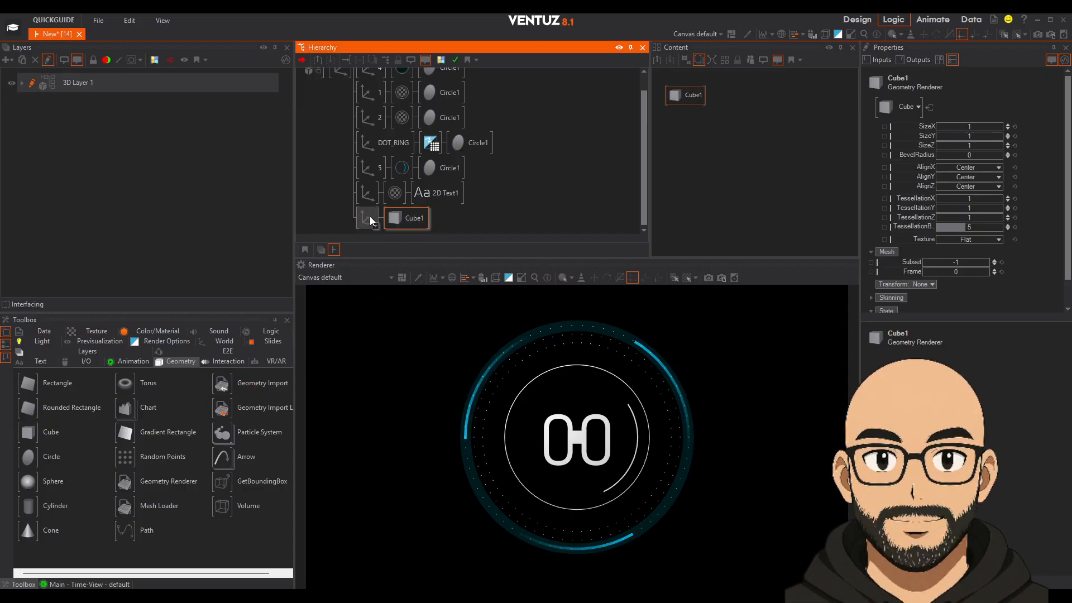
Set the X position of the cube's Axis to -10.5 and its Z rotation to -119.
click(368, 218)
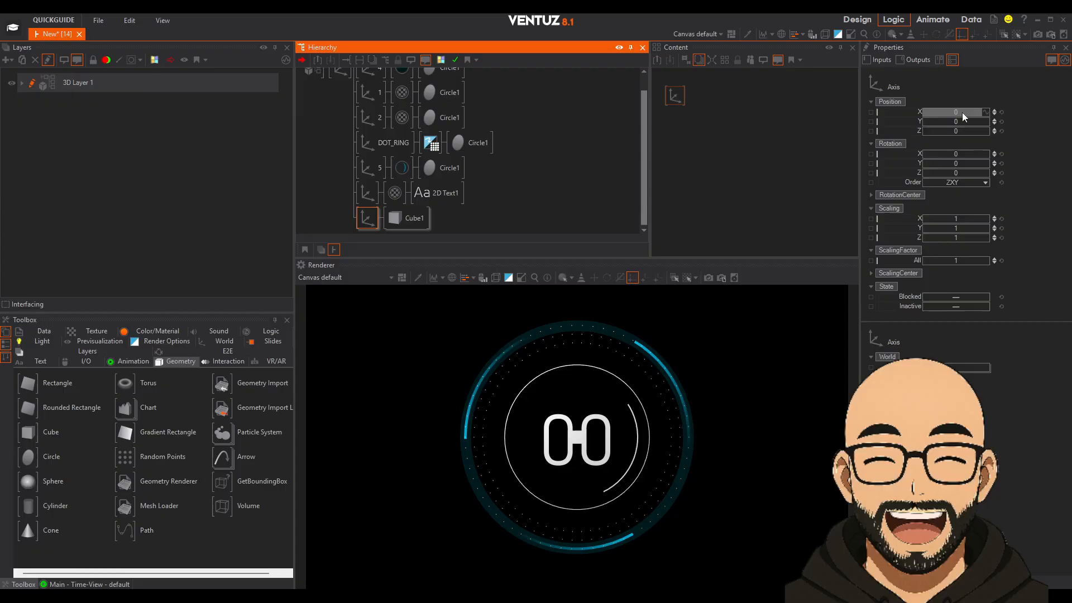
drag(929, 112, 927, 113)
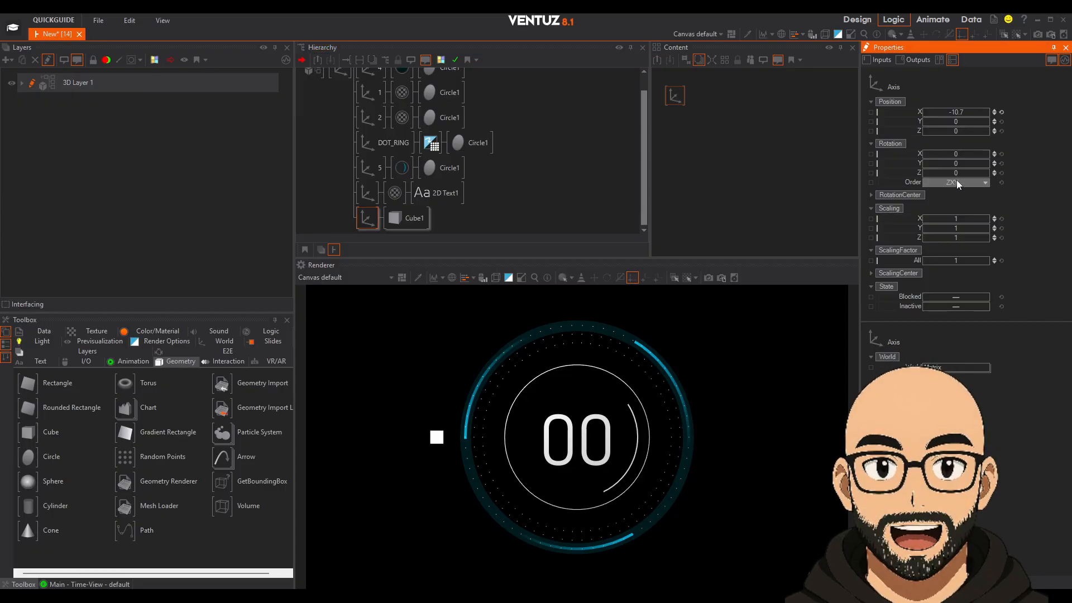
mouse_move(958, 174)
mouse_down()
mouse_move(938, 176)
mouse_move(950, 173)
mouse_up()
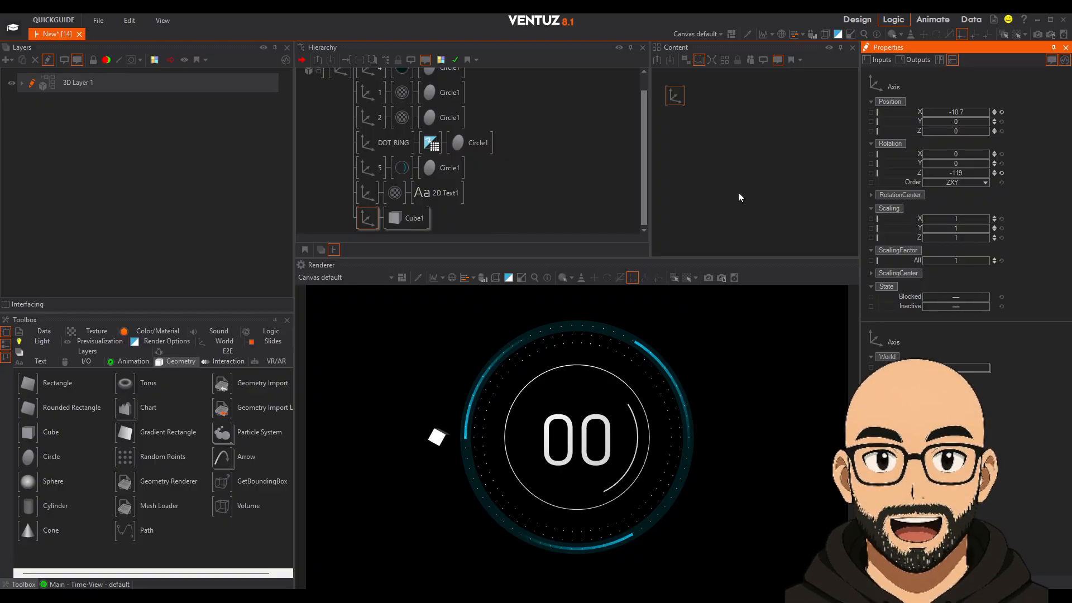
click(871, 195)
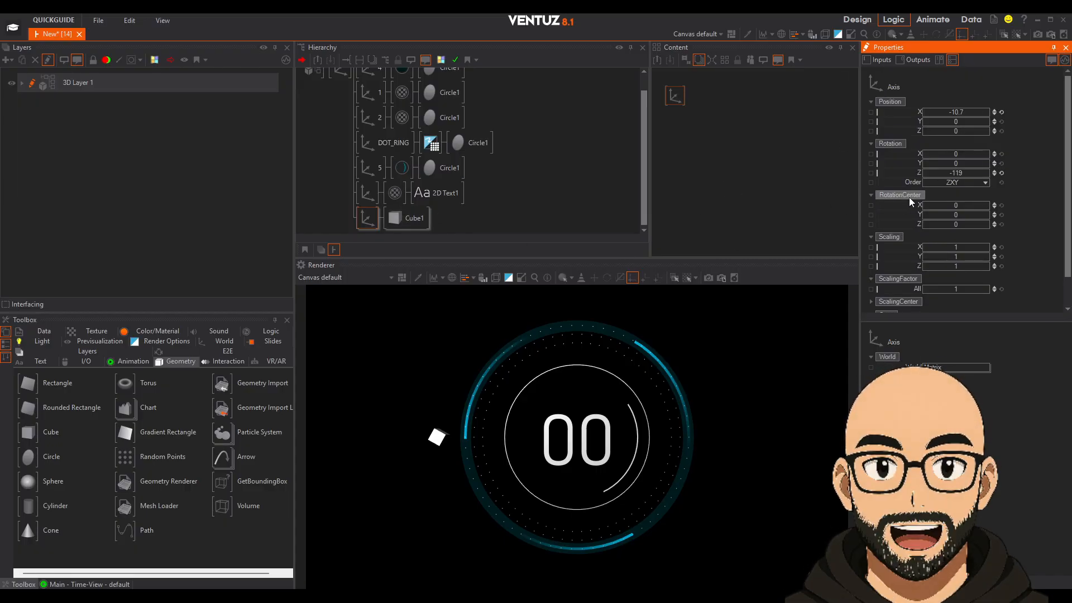
click(959, 111)
text(-10)
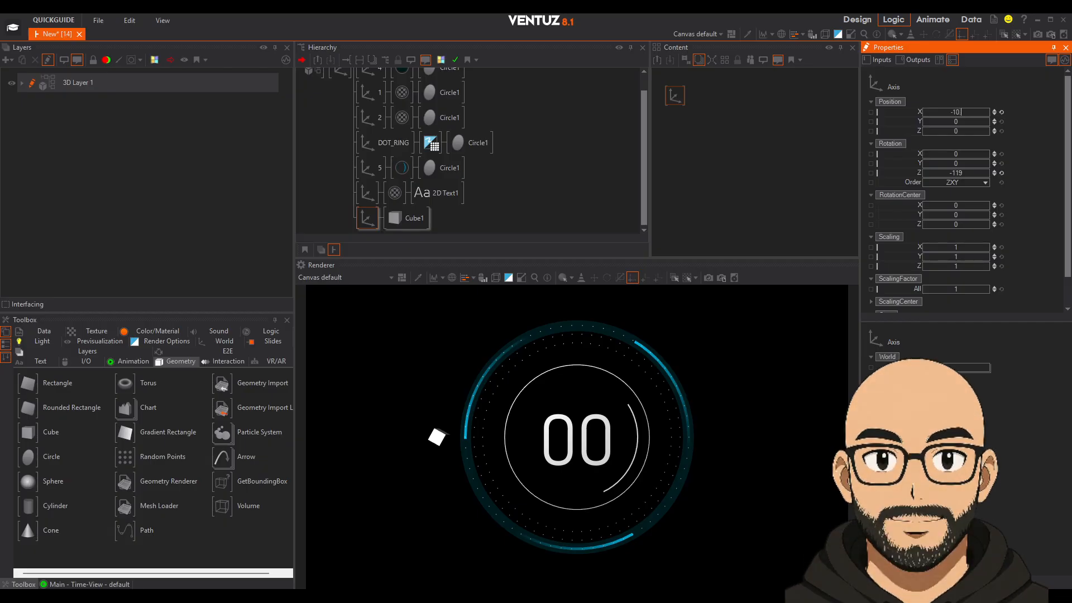
text(.5)
key(Return)
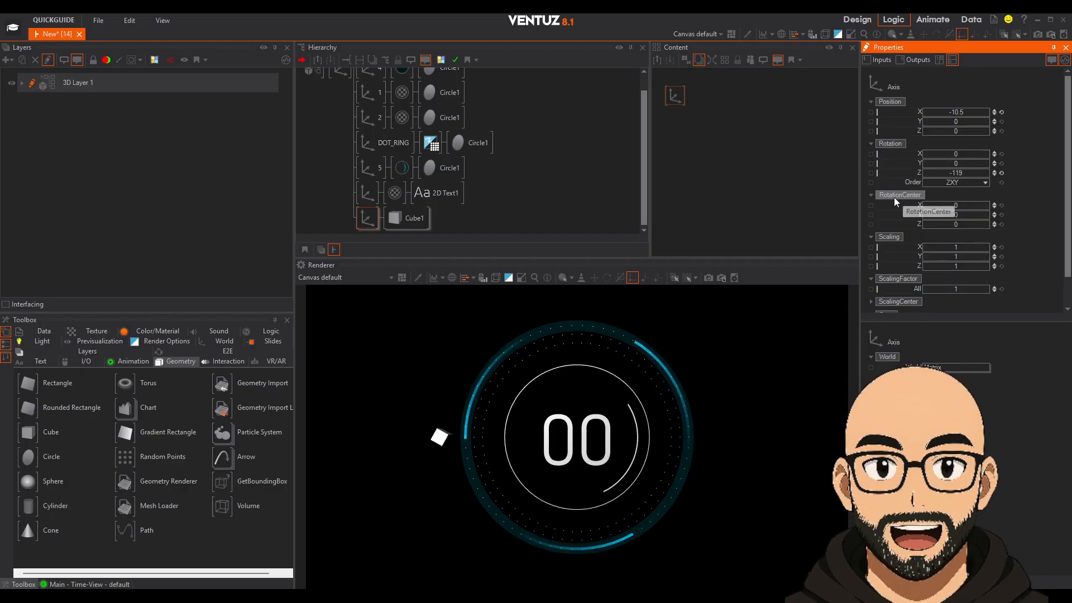
Show bounding boxes and set the X rotation center of the cube's Axis to 10.5 so it pivots about the graphic's centre.
click(823, 35)
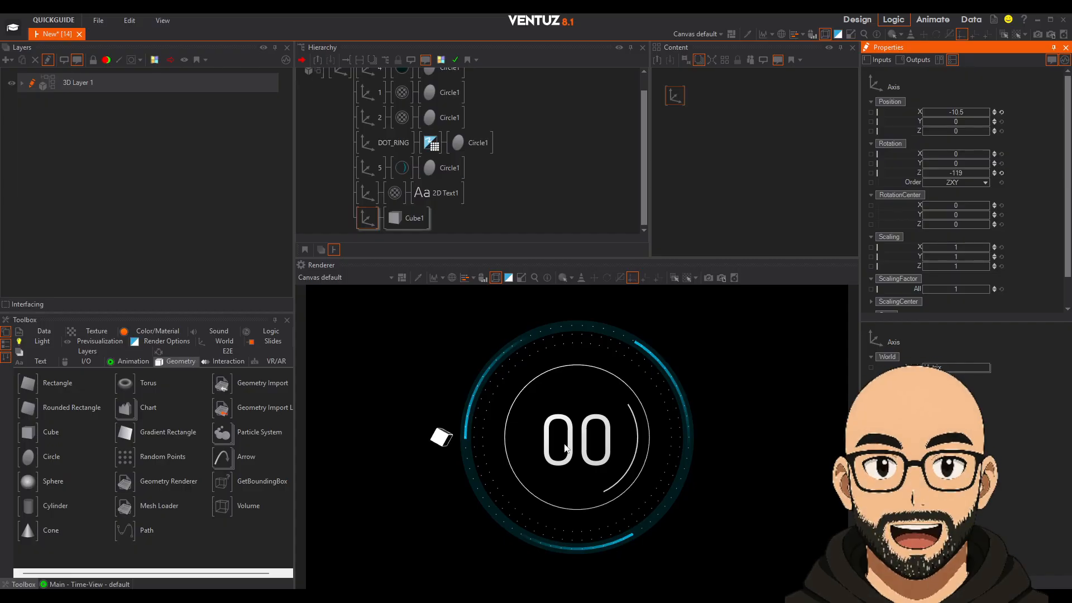
click(962, 206)
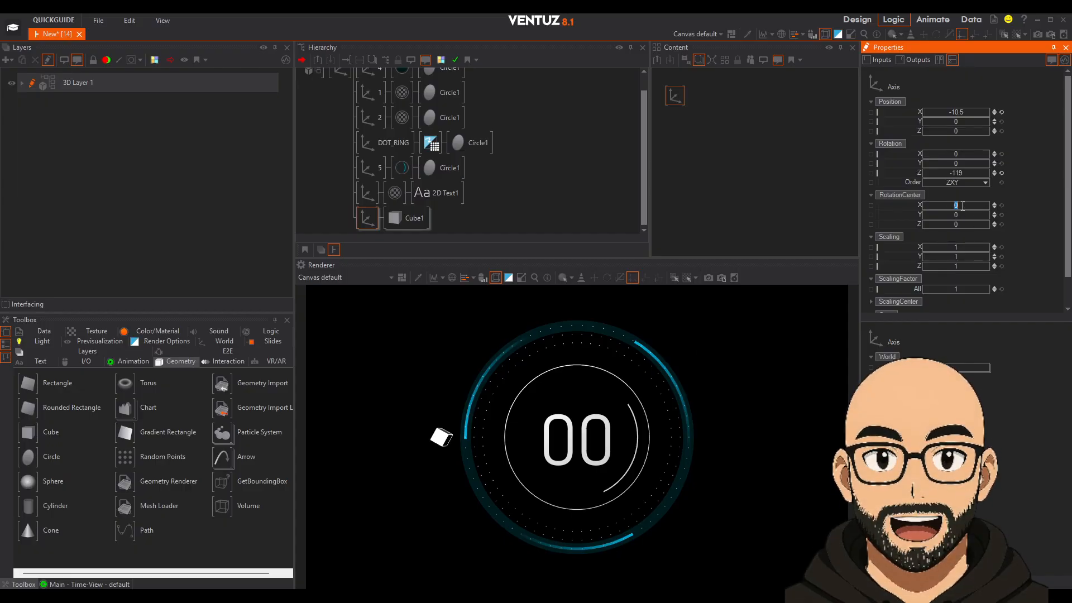
text(10.5)
key(Return)
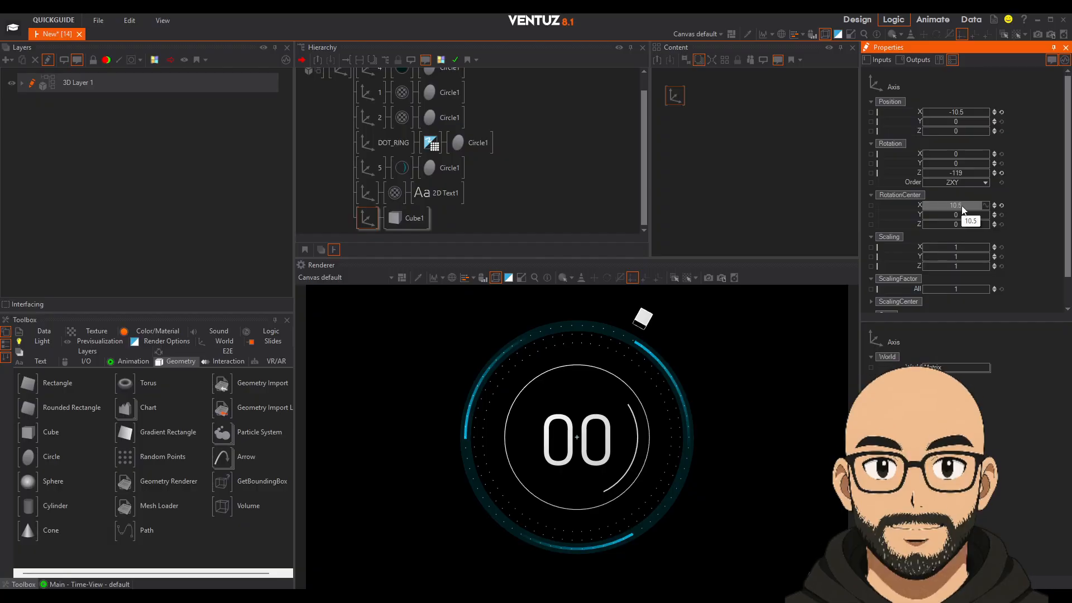
Test the cube's orbit by varying its Axis's Z rotation, reset that rotation to 0, and hide the bounding boxes.
drag(962, 177, 987, 170)
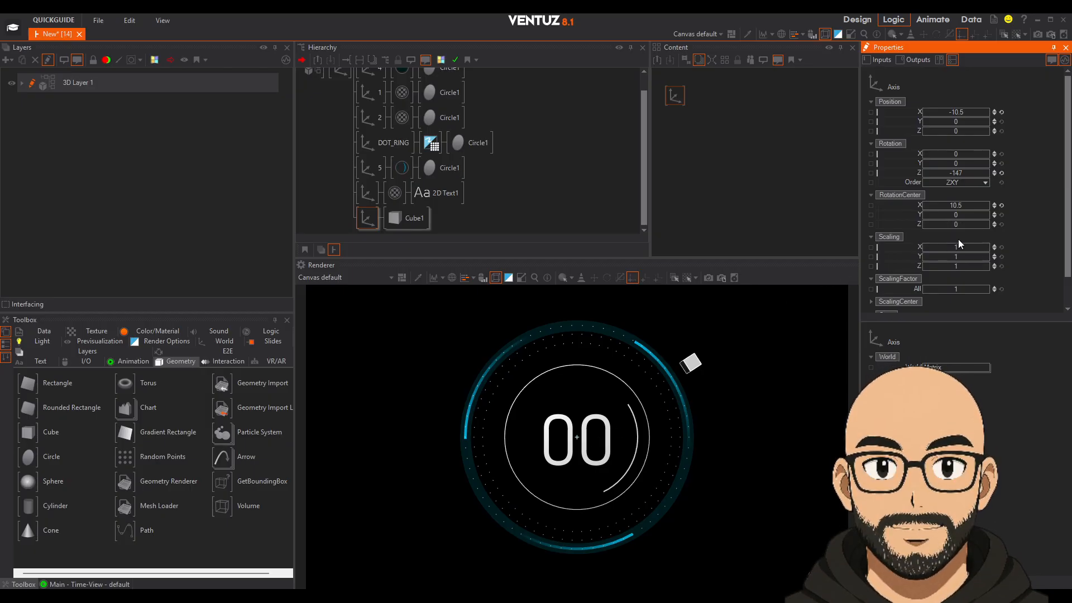
drag(961, 177, 1011, 176)
click(1002, 173)
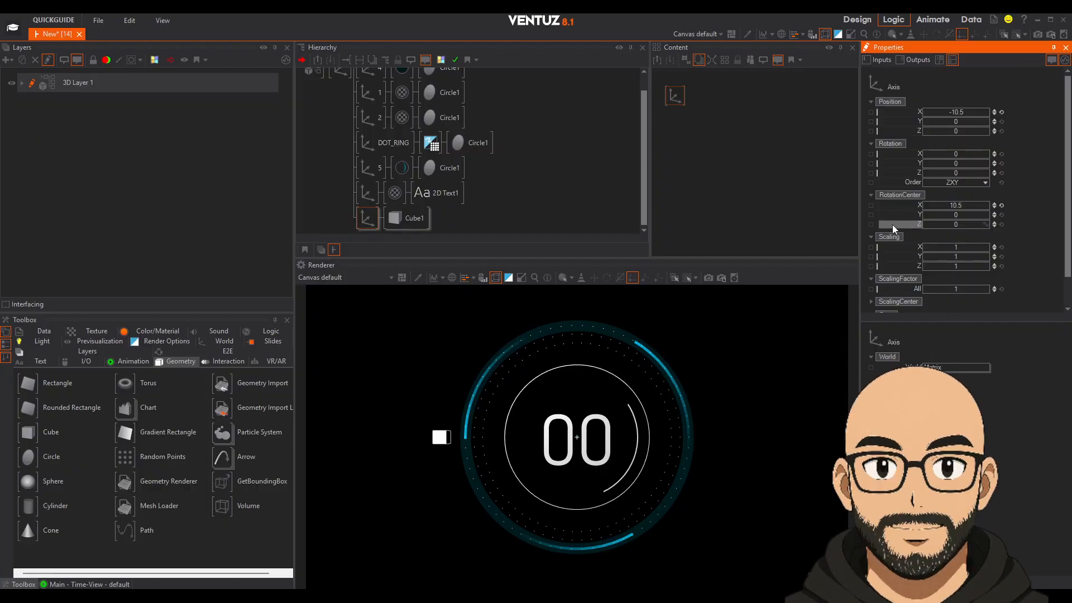
click(825, 33)
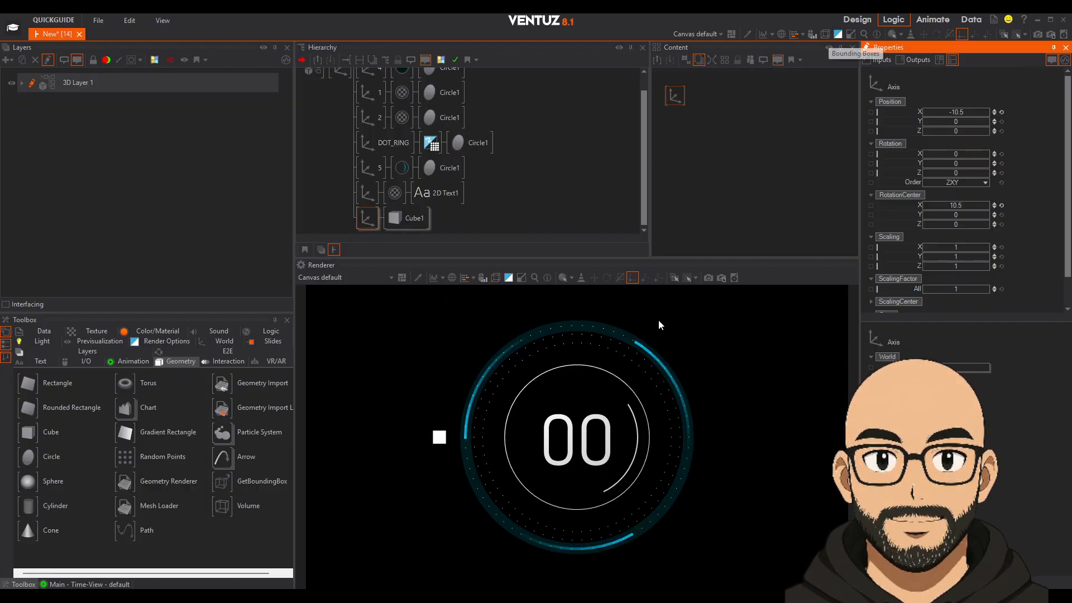
Try rotating the cube's Axis about Y and Z, and reset both rotations to 0.
click(374, 221)
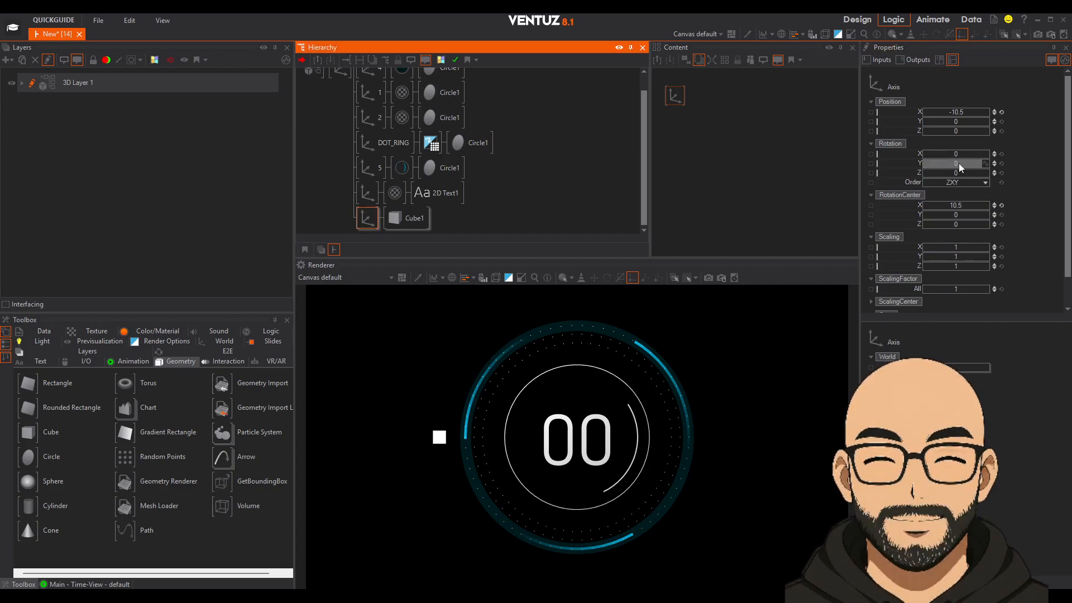
drag(960, 167, 944, 193)
click(1002, 163)
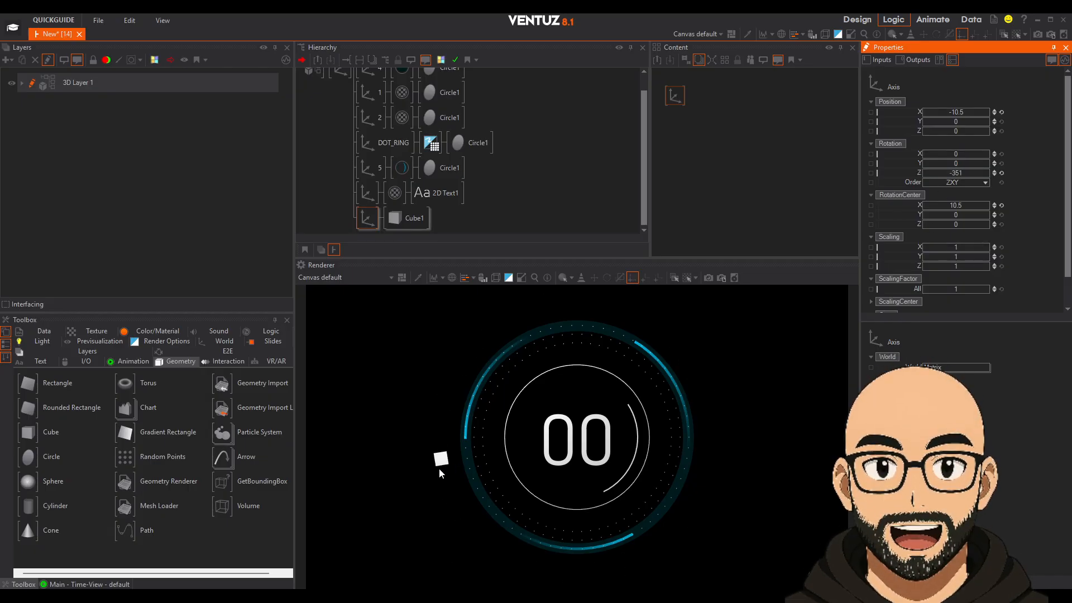
click(1002, 173)
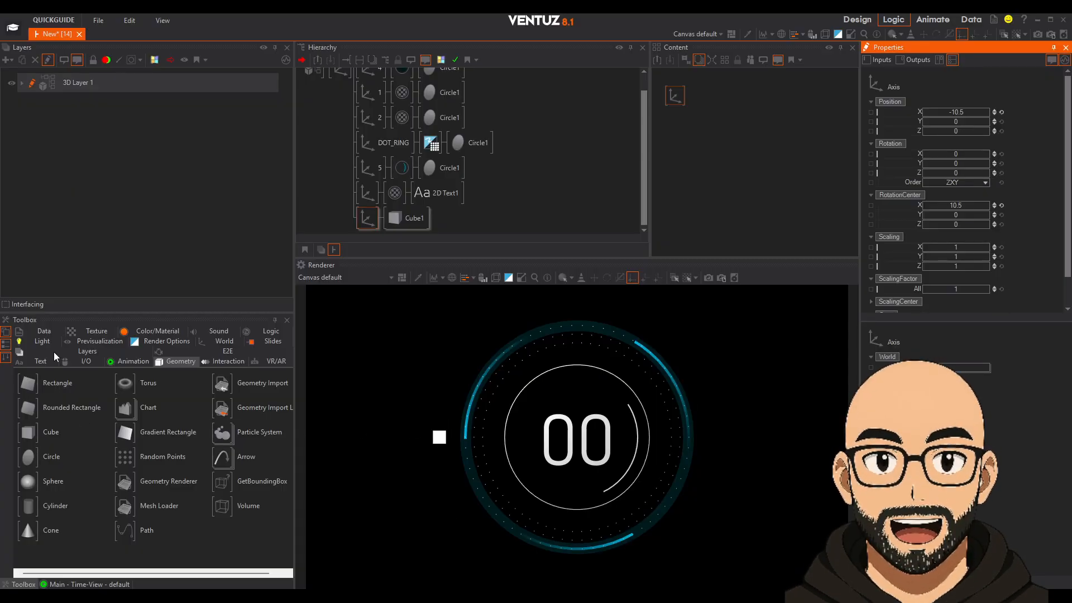
Insert a second Axis between the cube's existing Axis and the Cube.
click(207, 342)
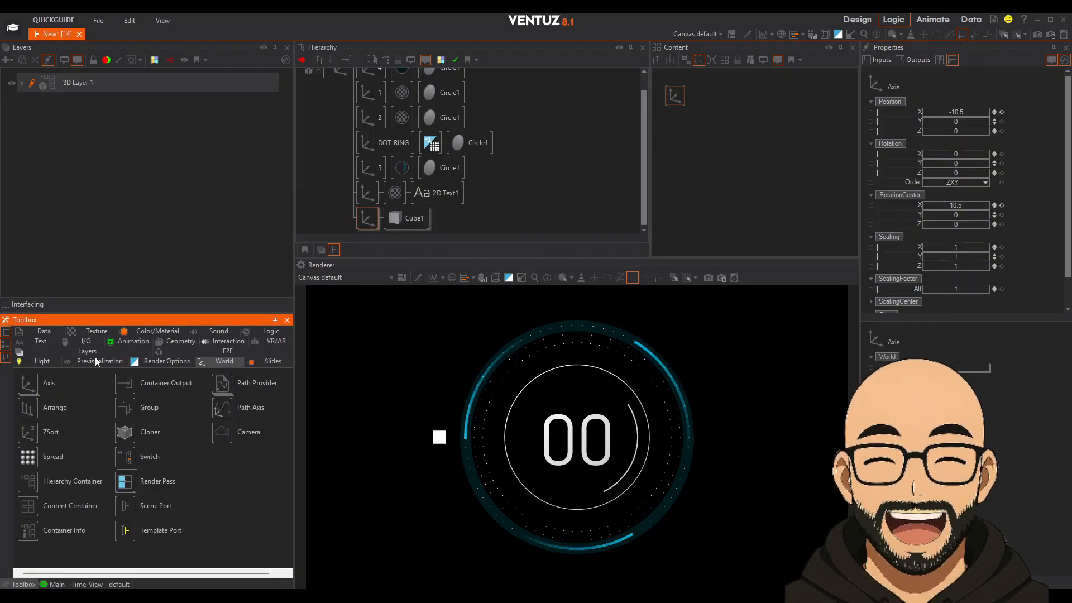
drag(371, 224, 389, 219)
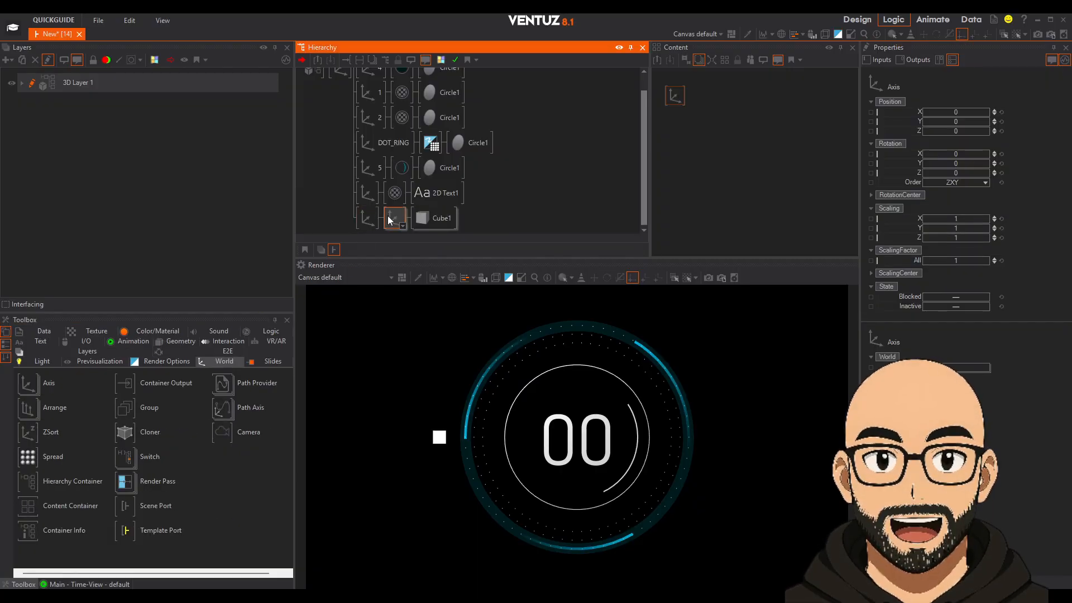
Try spinning the cube about Y with the inner Axis and orbiting it about Z with the outer one, and reset both Axes' rotations.
drag(956, 163, 920, 166)
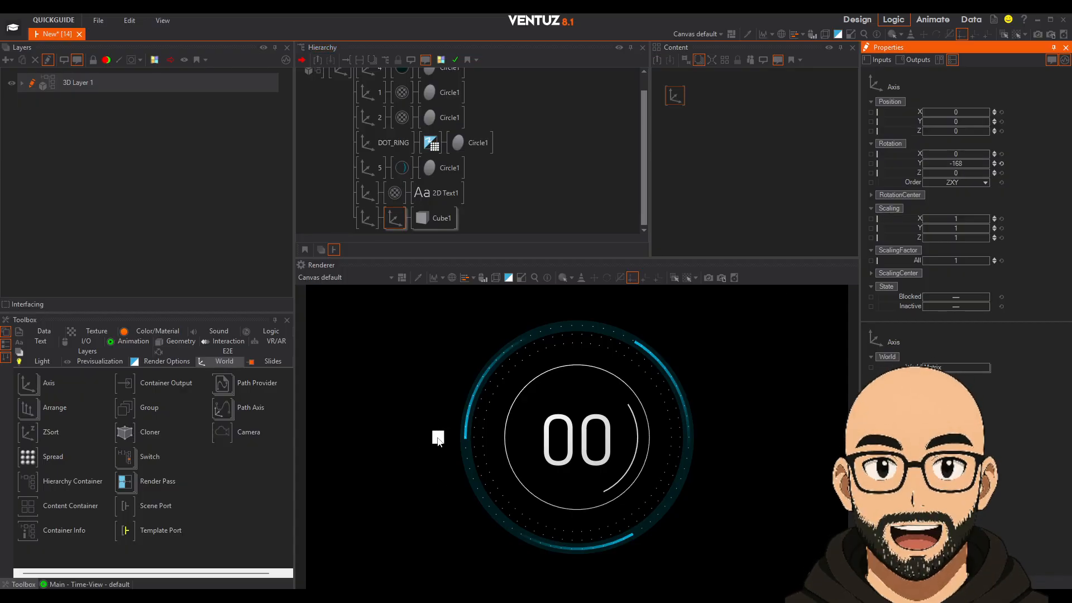
click(370, 217)
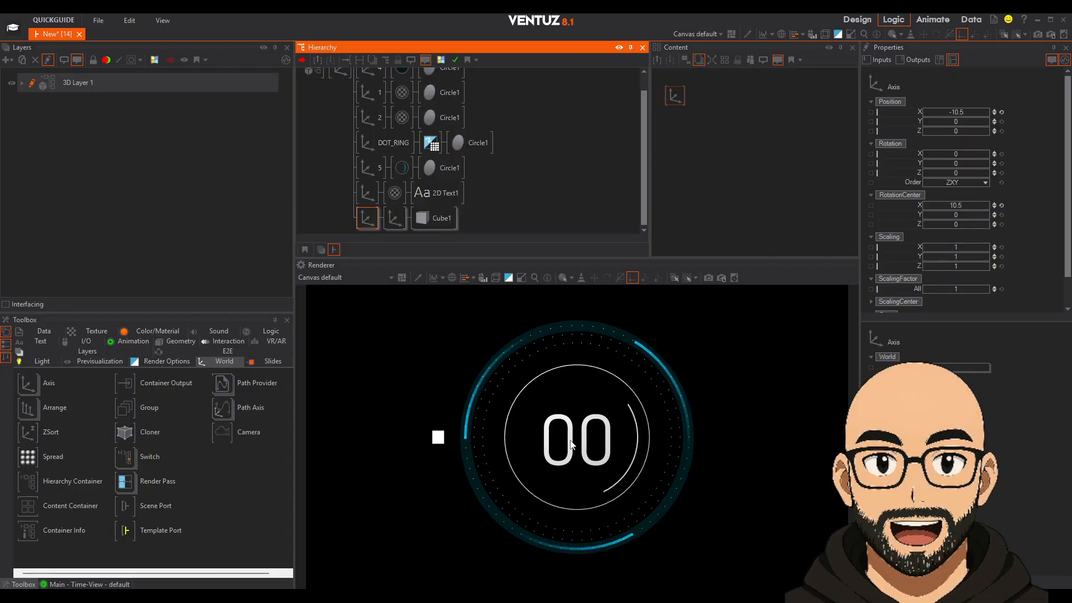
mouse_move(970, 173)
mouse_down()
mouse_move(923, 174)
mouse_move(971, 172)
mouse_move(923, 167)
mouse_move(974, 154)
mouse_move(922, 167)
mouse_move(966, 166)
mouse_up()
click(1002, 174)
click(395, 218)
click(1002, 153)
click(1001, 163)
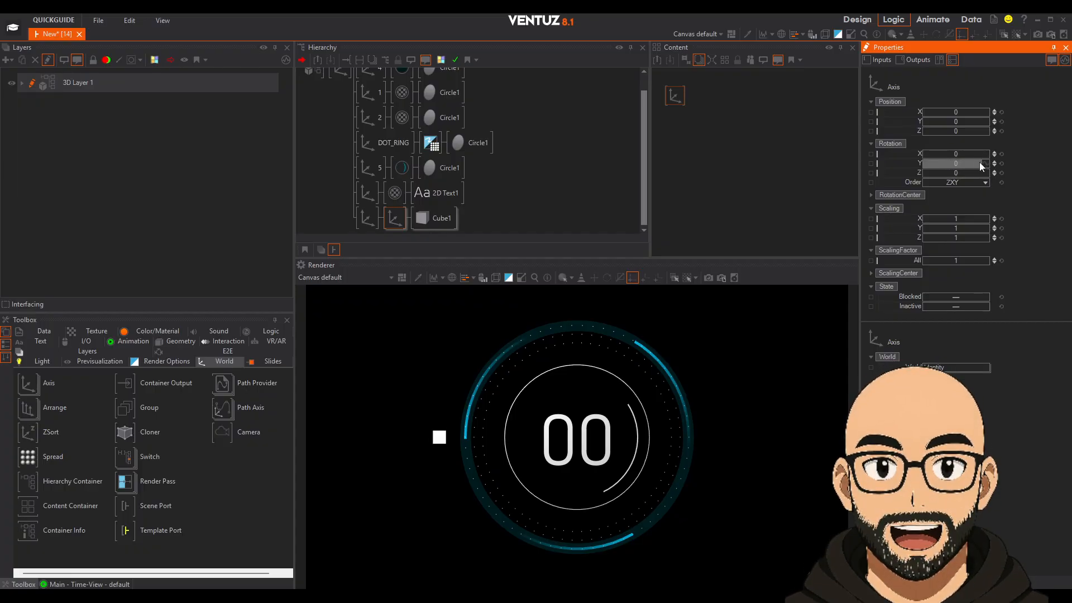
Animate the inner Axis's Y rotation with Linear -360 (Rotate CW) and set its duration to 26.8 s.
drag(975, 163, 985, 162)
click(985, 163)
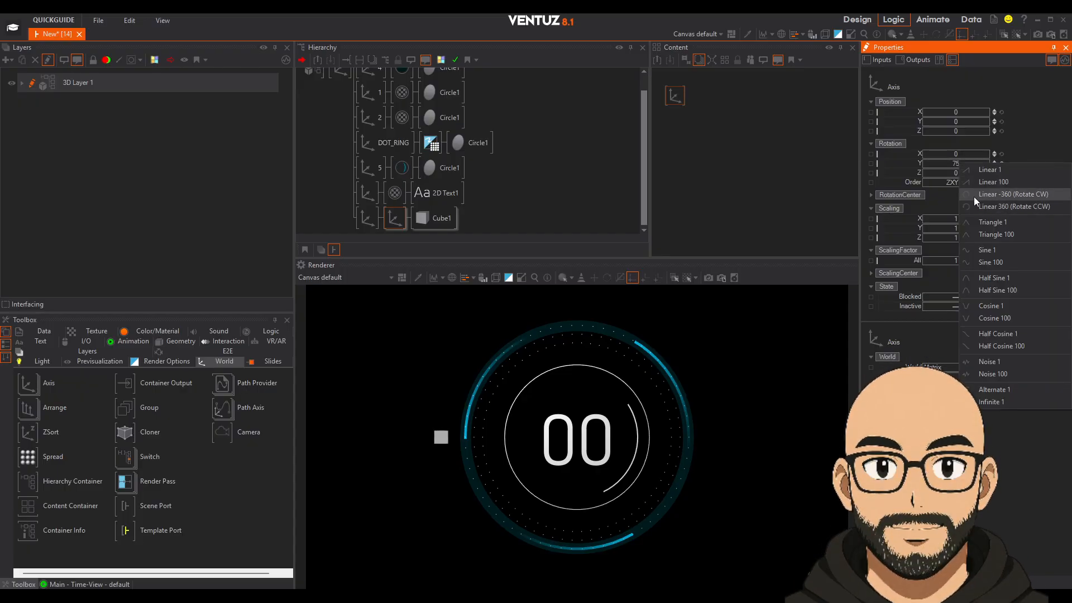
click(1030, 193)
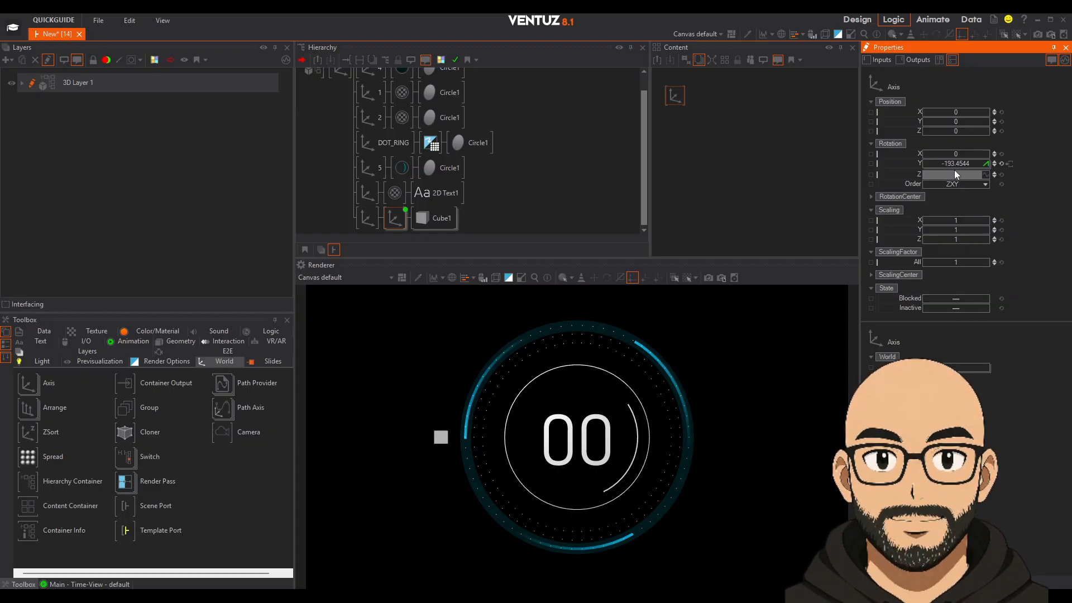
drag(976, 201, 992, 206)
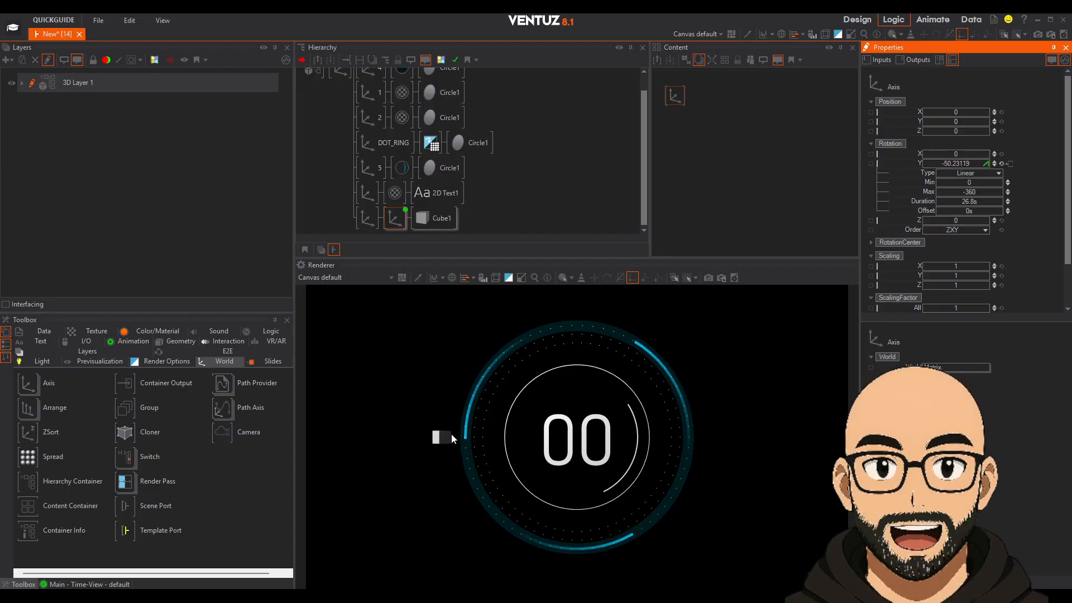
Animate the Z rotation of the cube's outer axis with a Linear 360 (Rotate CCW) mover.
click(370, 217)
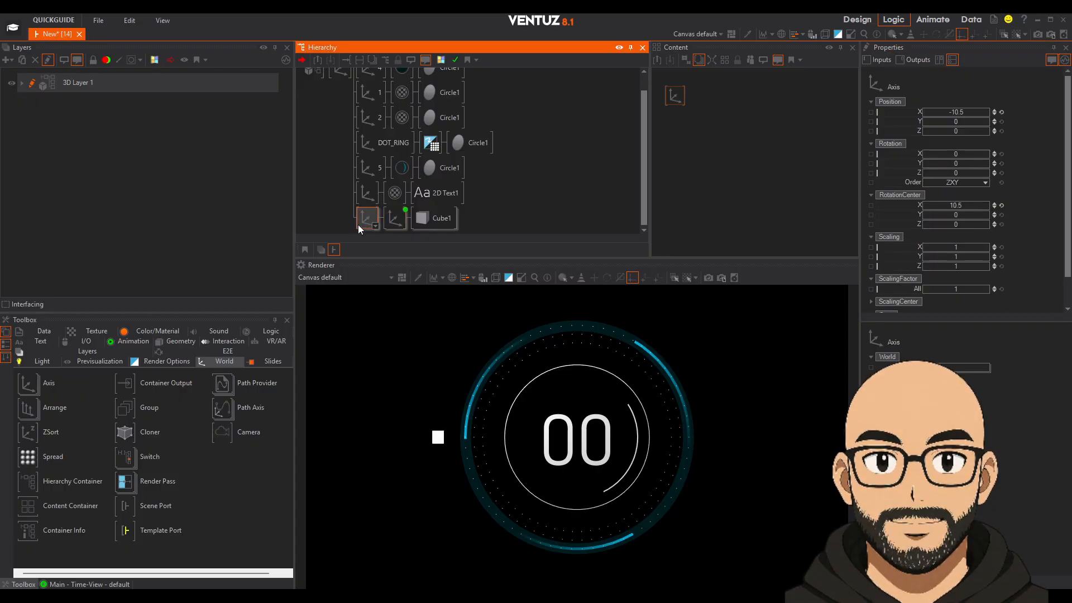
click(984, 173)
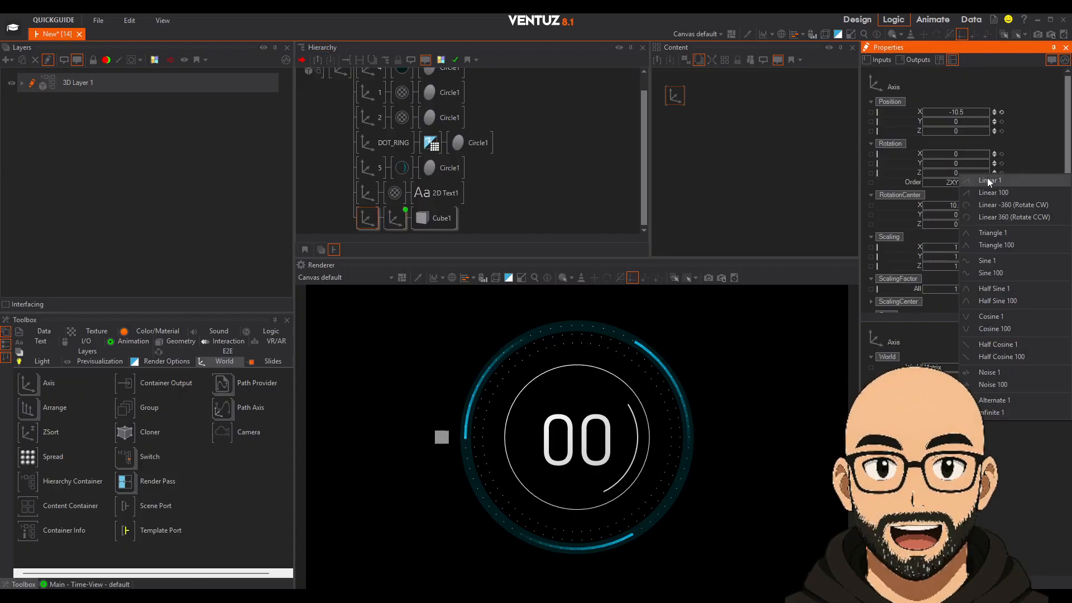
click(1030, 216)
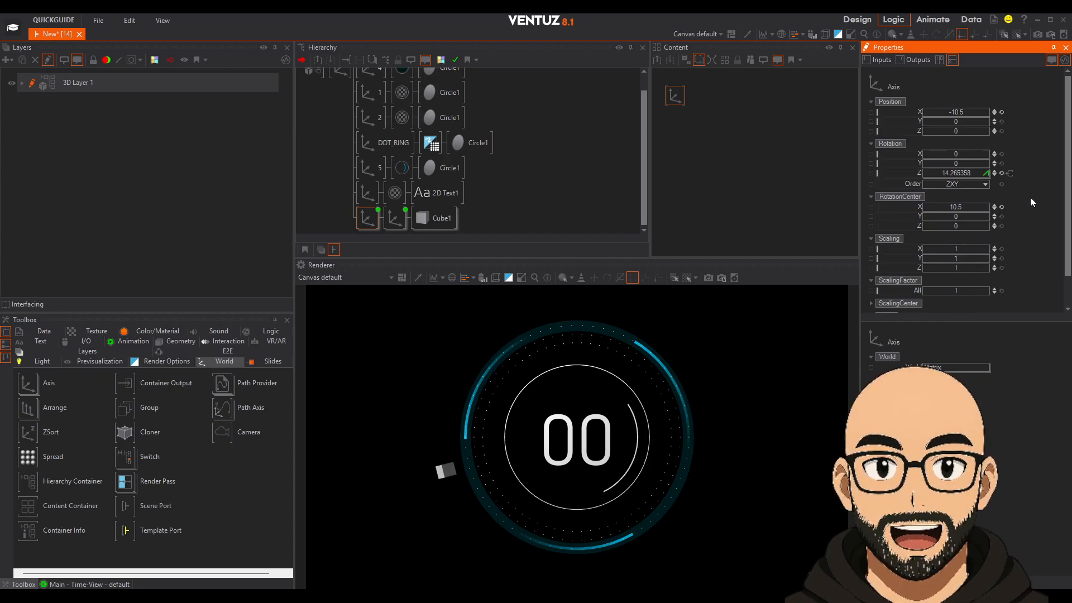
Turn the outer axis's Z rotation mover into a separate content node and set its duration to 65 s.
click(958, 175)
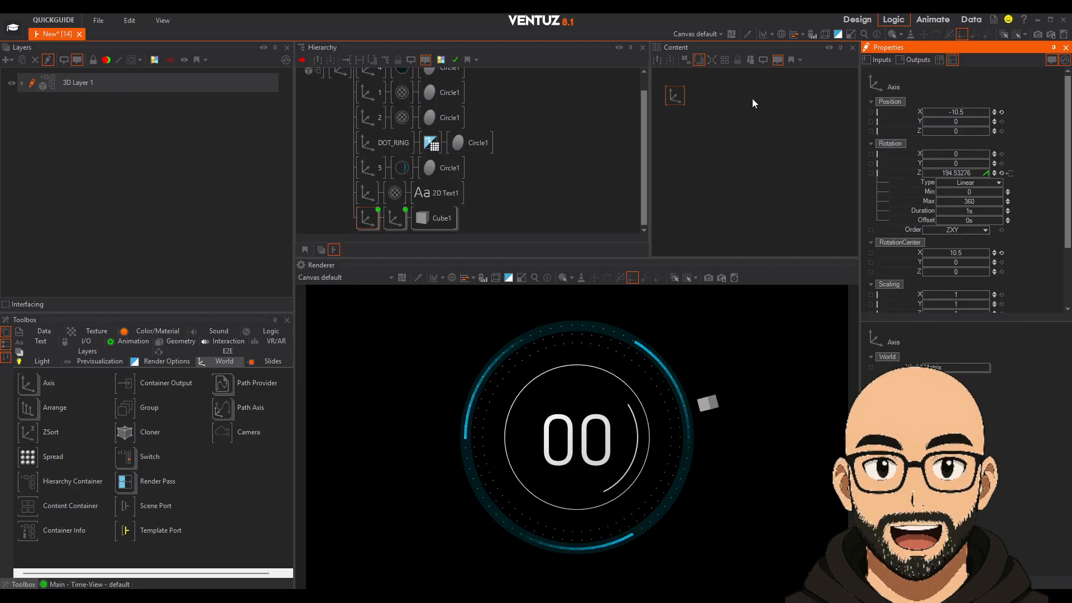
click(1010, 175)
drag(675, 128, 742, 112)
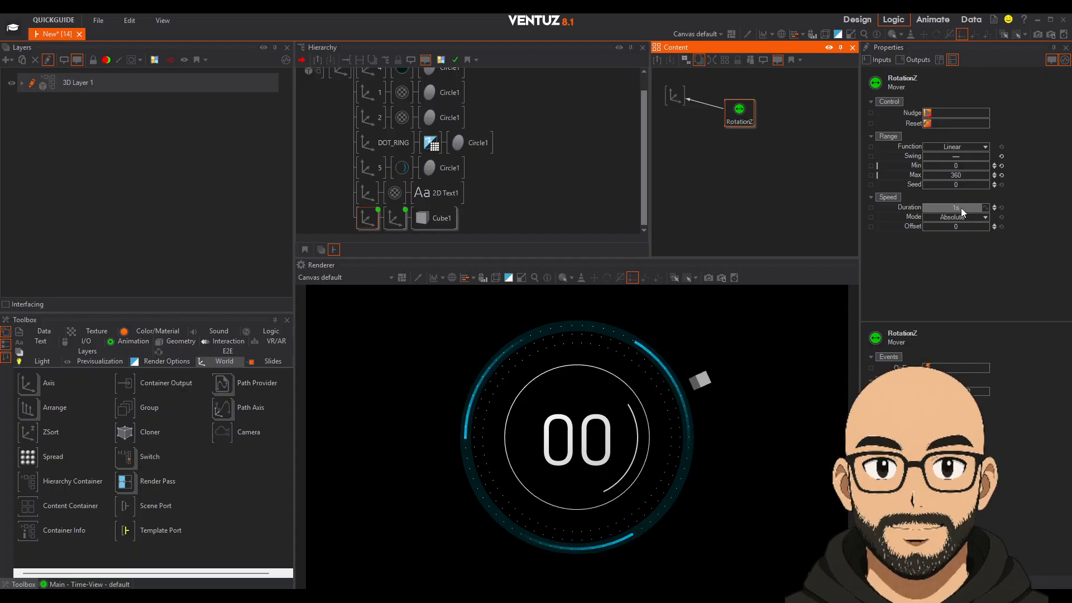
drag(960, 208, 990, 203)
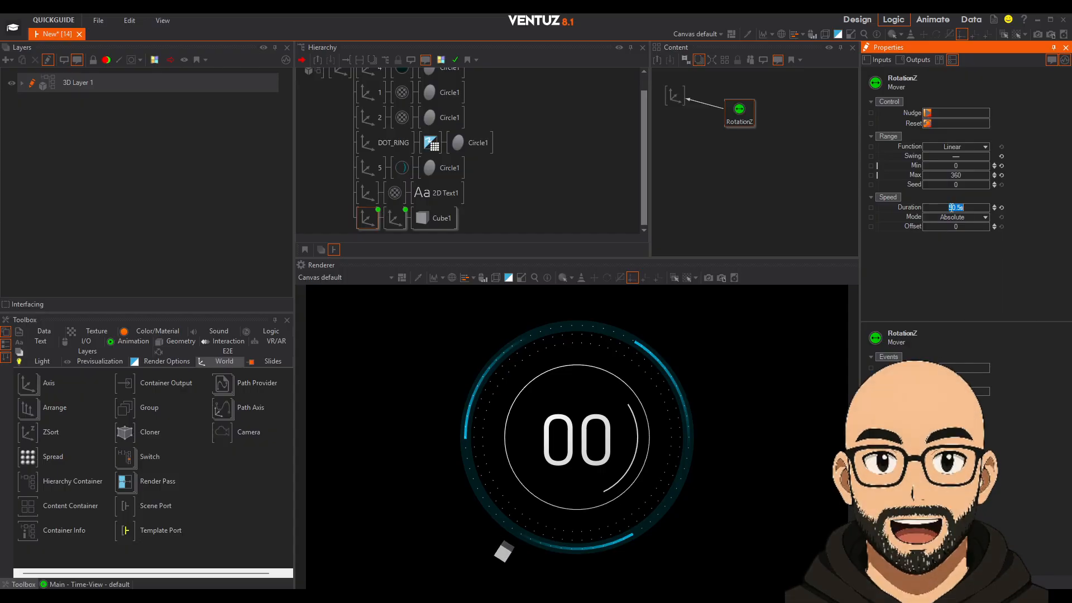
text(65)
key(Return)
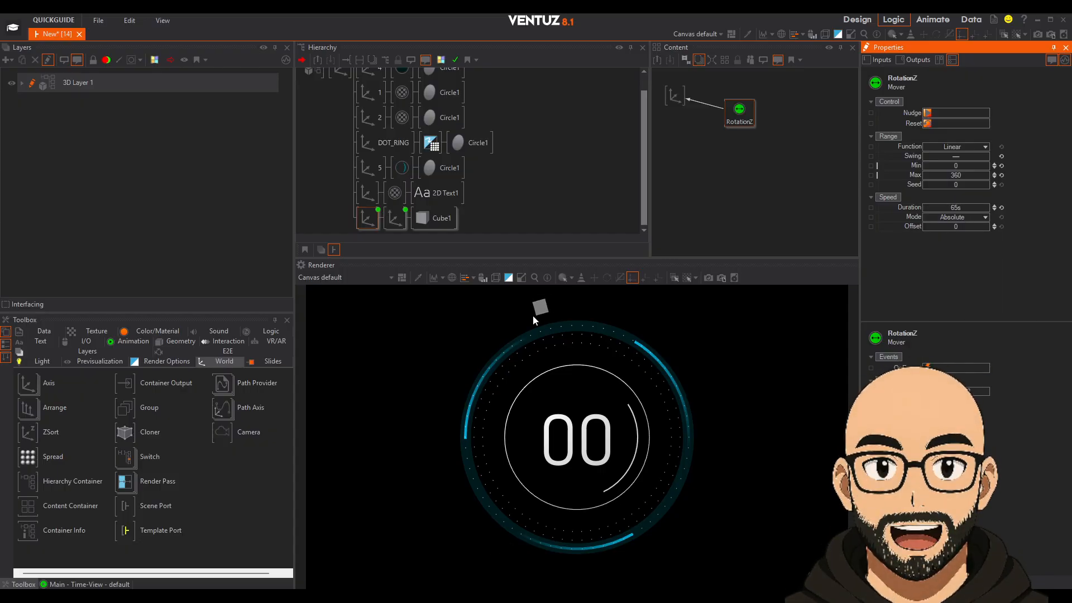
Shorten the Y rotation animation on the cube's inner axis, trying 15 s and settling on a duration of 10 s.
click(394, 218)
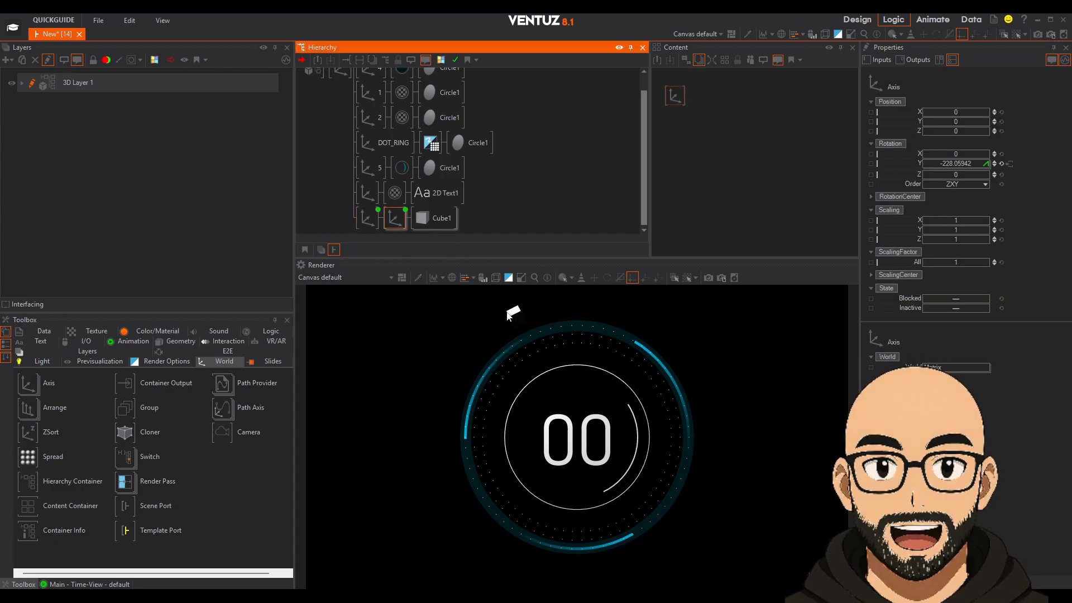
click(971, 164)
click(980, 202)
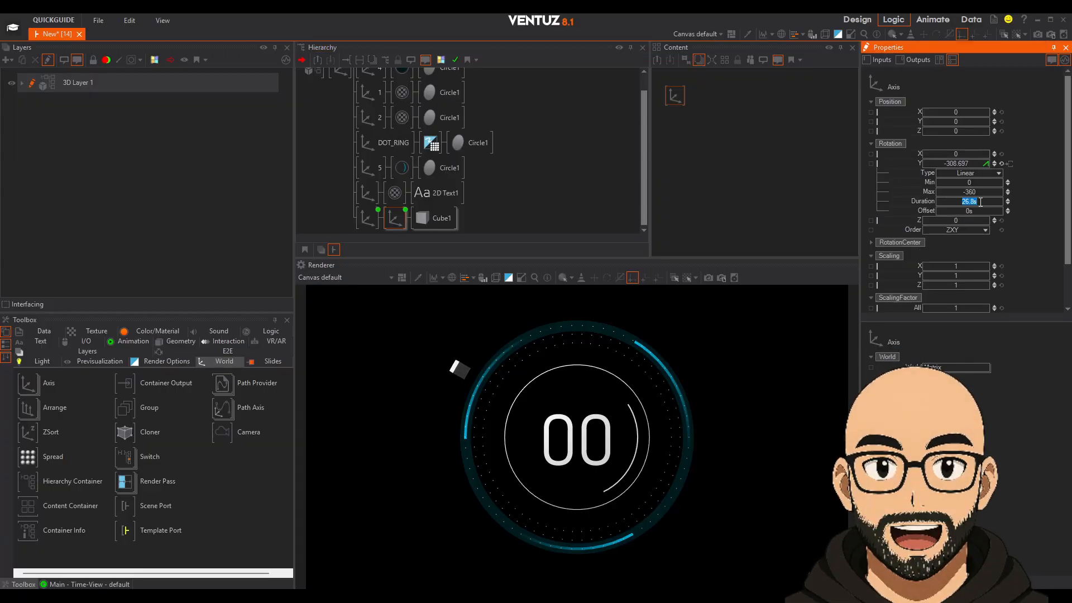
text(15)
key(Return)
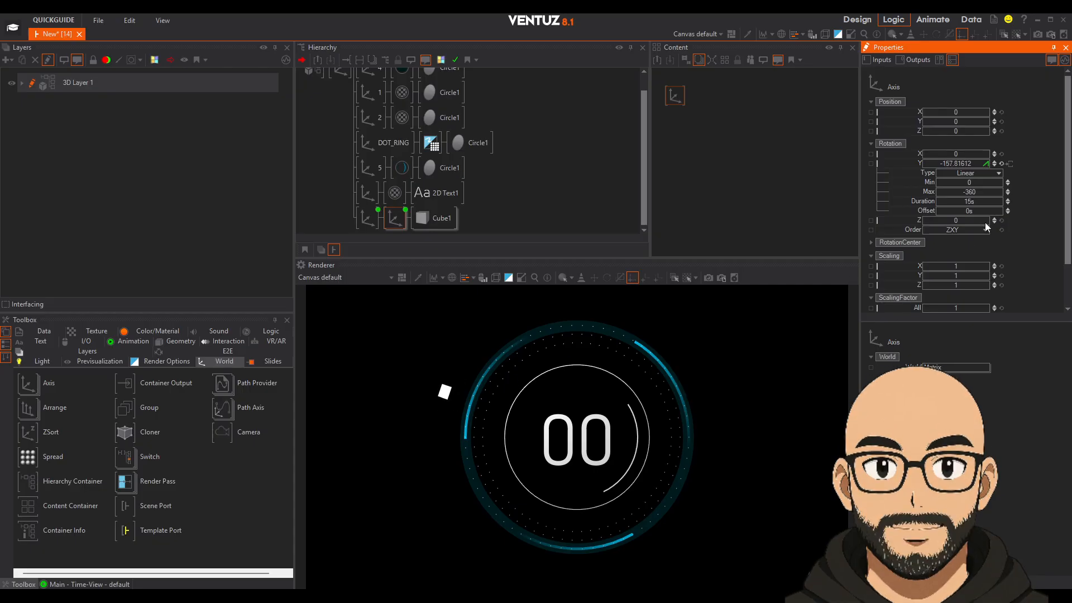
click(980, 202)
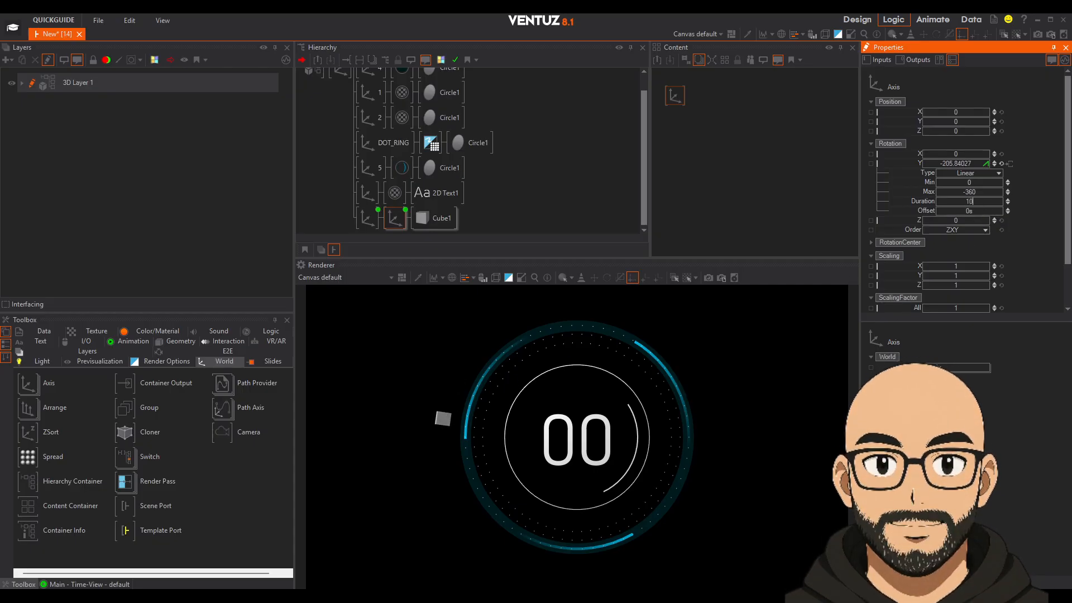
key(Return)
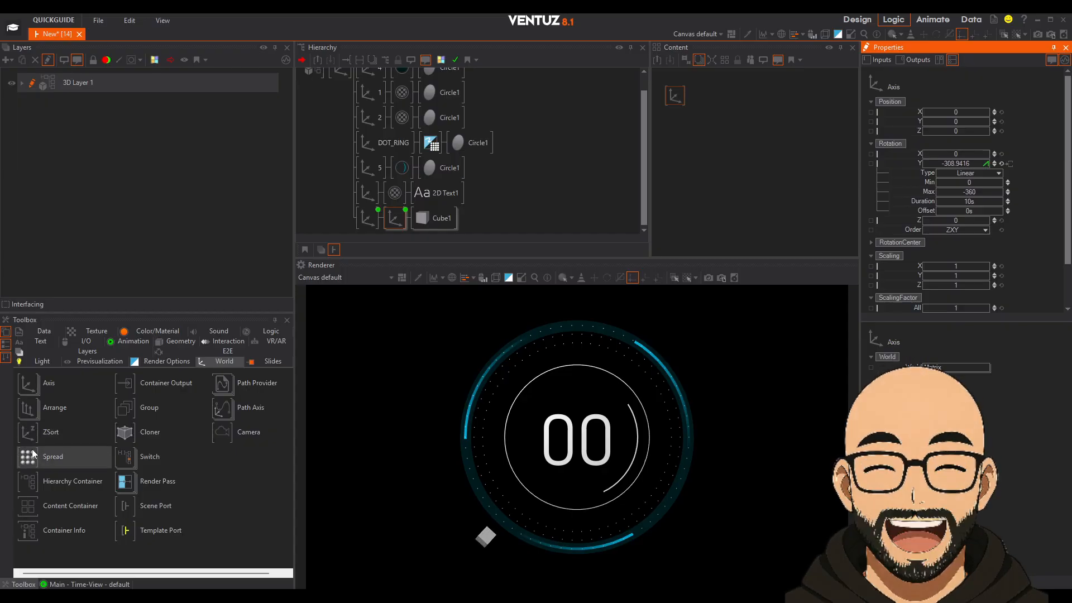
Insert a Spread node in front of the cube's two animated axes in the hierarchy.
drag(33, 454, 394, 218)
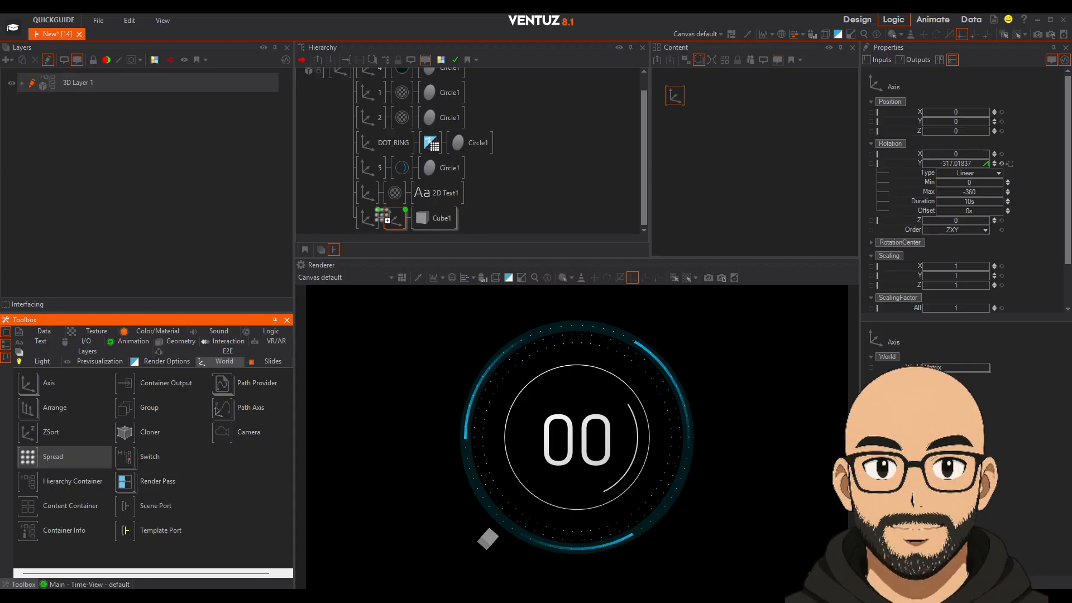
drag(394, 218, 363, 219)
click(620, 345)
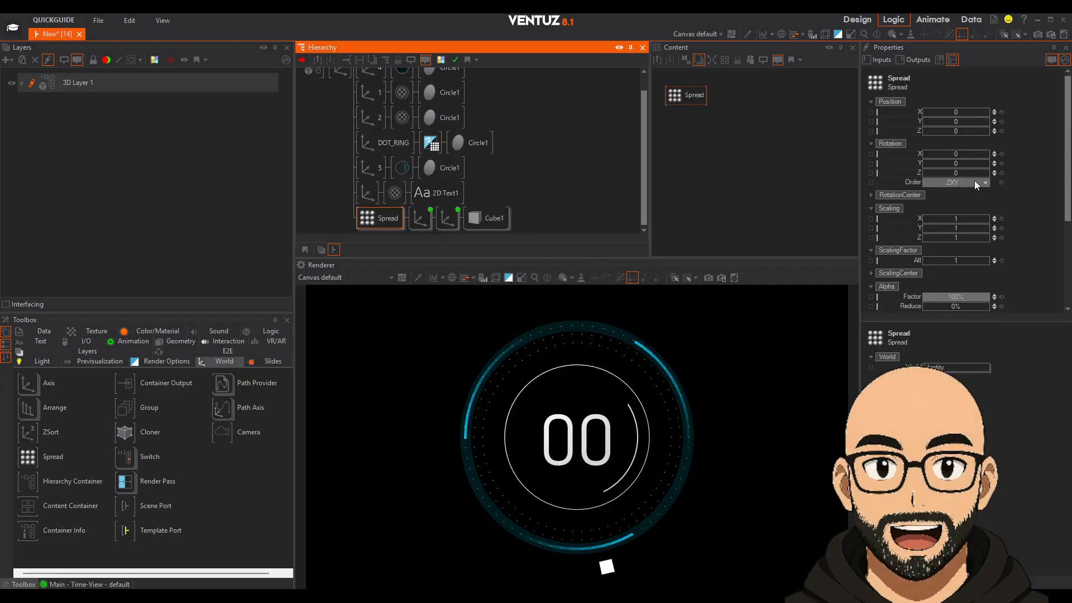
Set the Spread's Z rotation to 27 and its count to 5.
drag(956, 173, 967, 169)
scroll(1040, 183, down, 3)
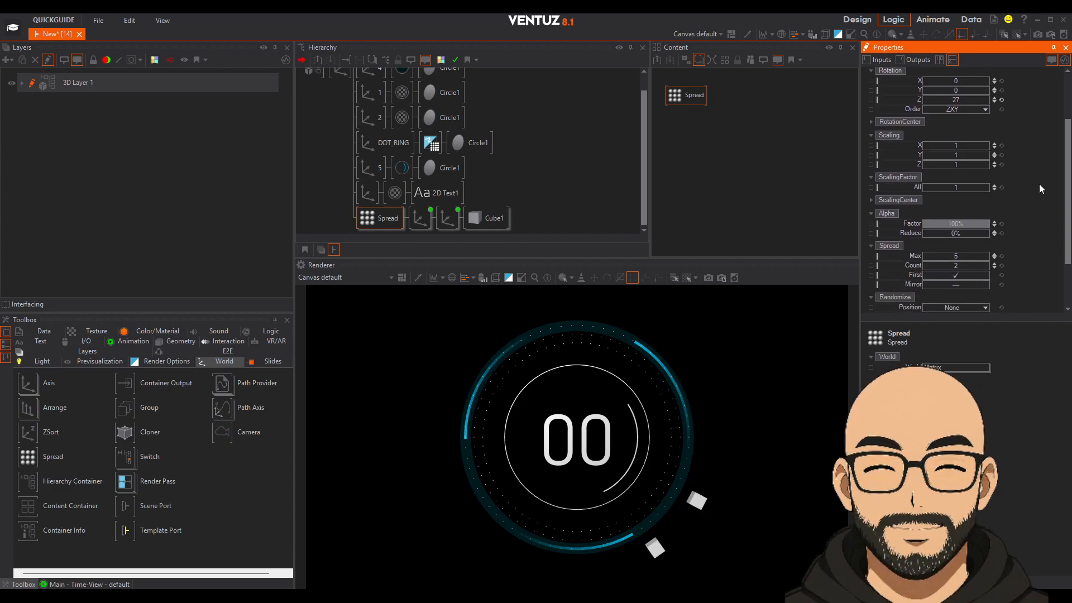
drag(947, 268, 958, 265)
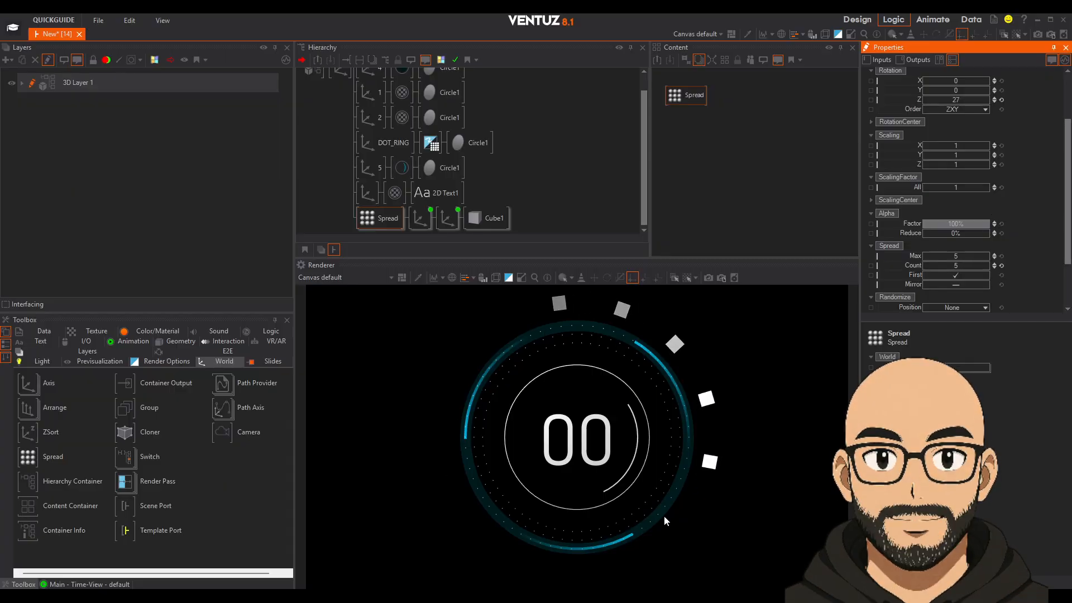
Raise the Spread's maximum and count to 25 and adjust its Z rotation to 14.44 so the cubes form a ring.
scroll(1029, 183, up, 1)
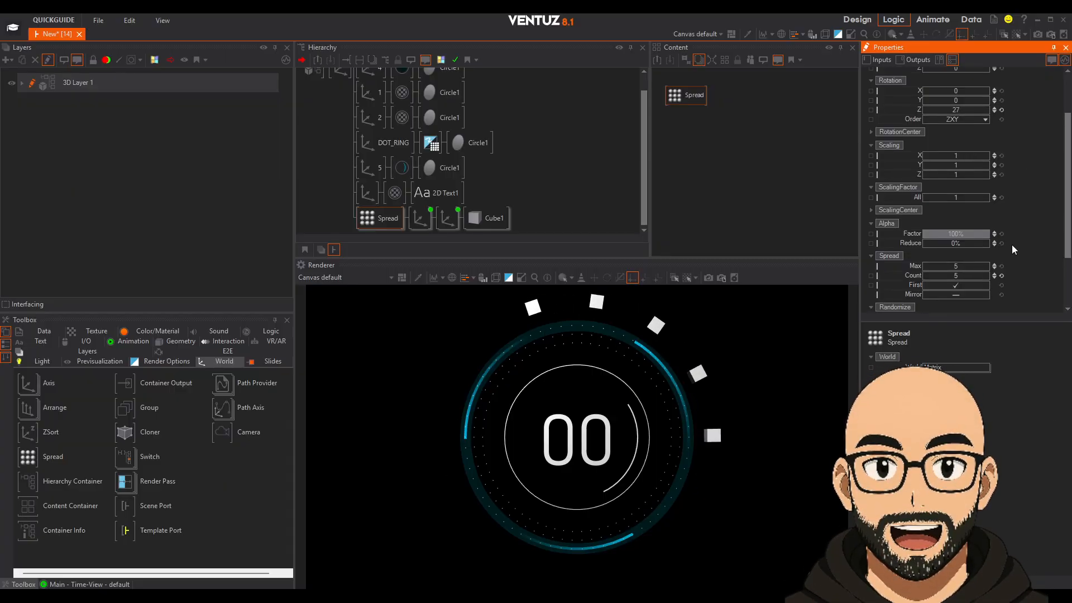
click(964, 268)
text(25)
key(Return)
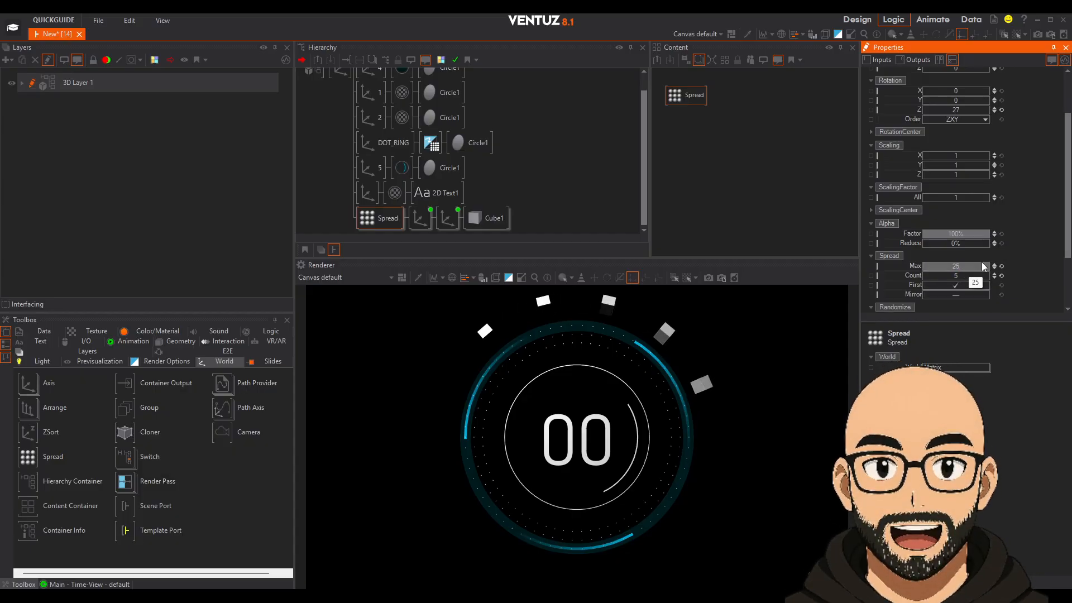
click(961, 275)
text(25)
key(Return)
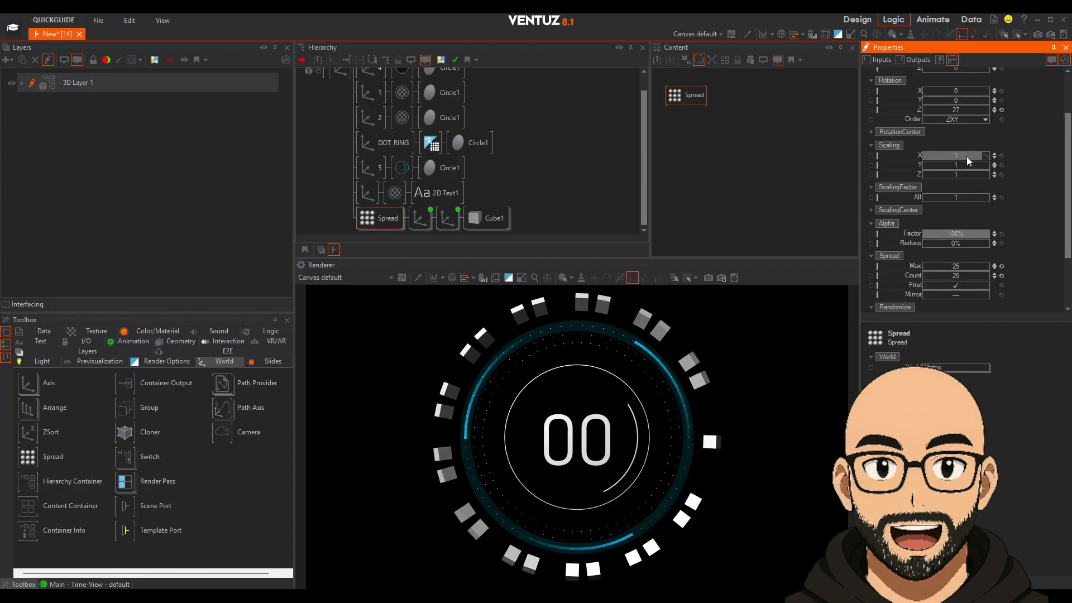
drag(981, 139, 977, 115)
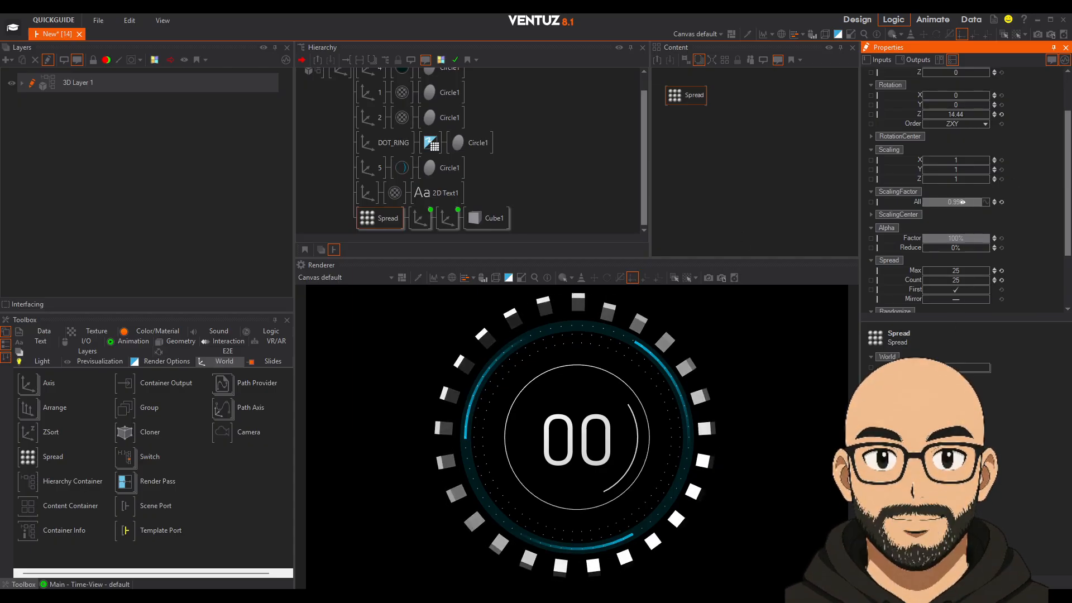
Try a scaling factor of about 0.9 and X and Y rotations on the Spread, and reset them together with the Z rotation.
drag(958, 201, 935, 198)
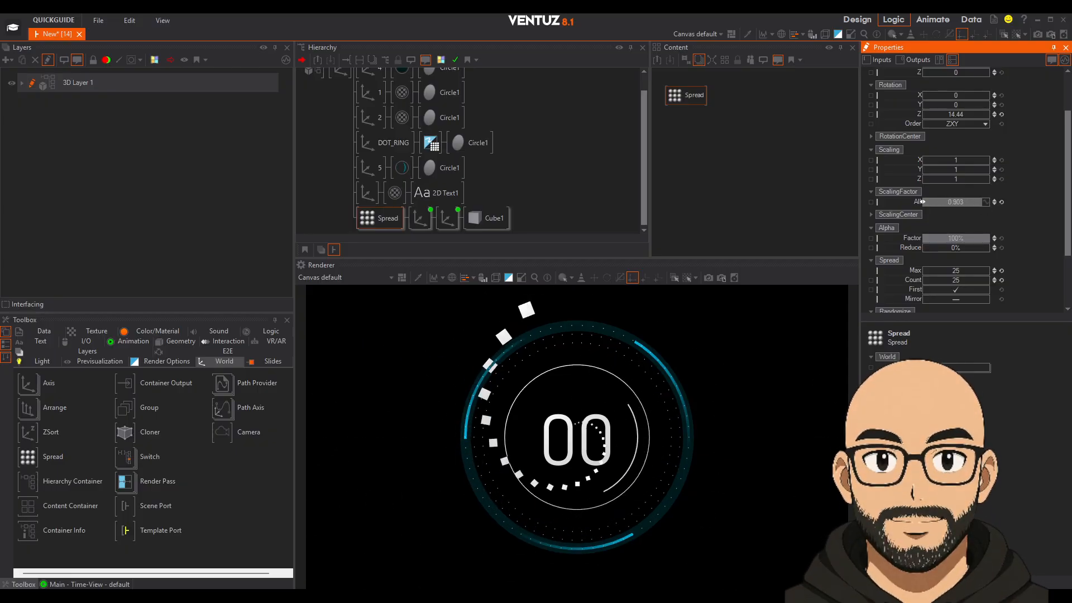
click(1001, 202)
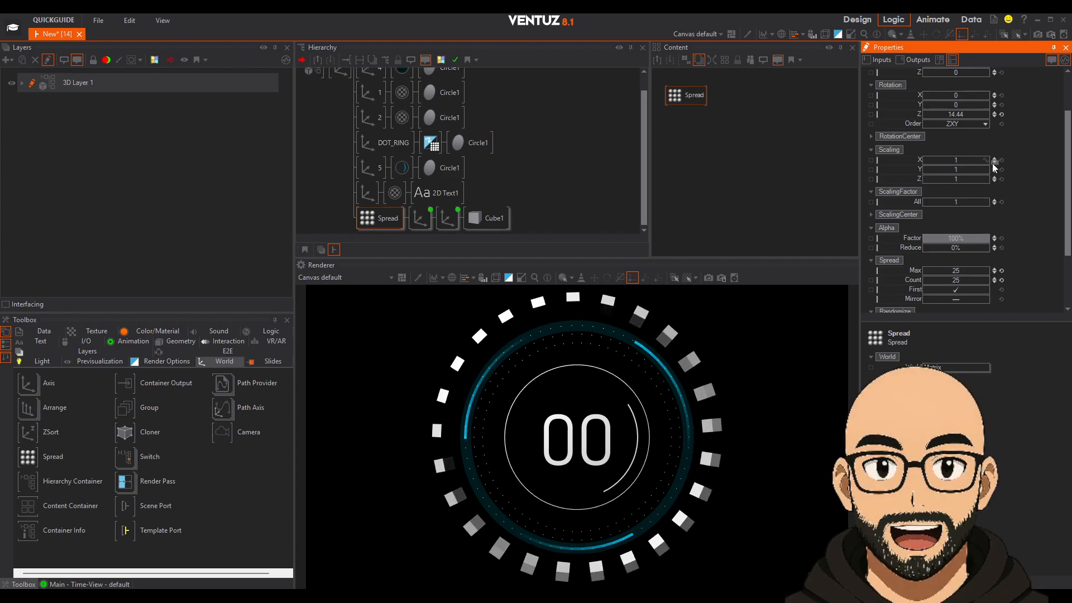
drag(960, 95, 987, 102)
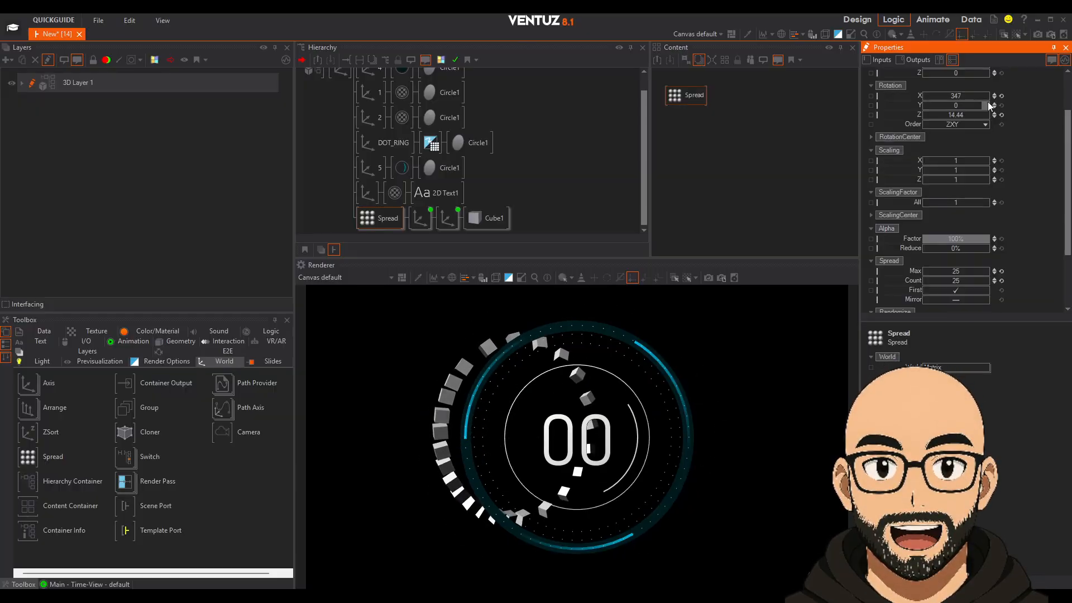
click(1001, 96)
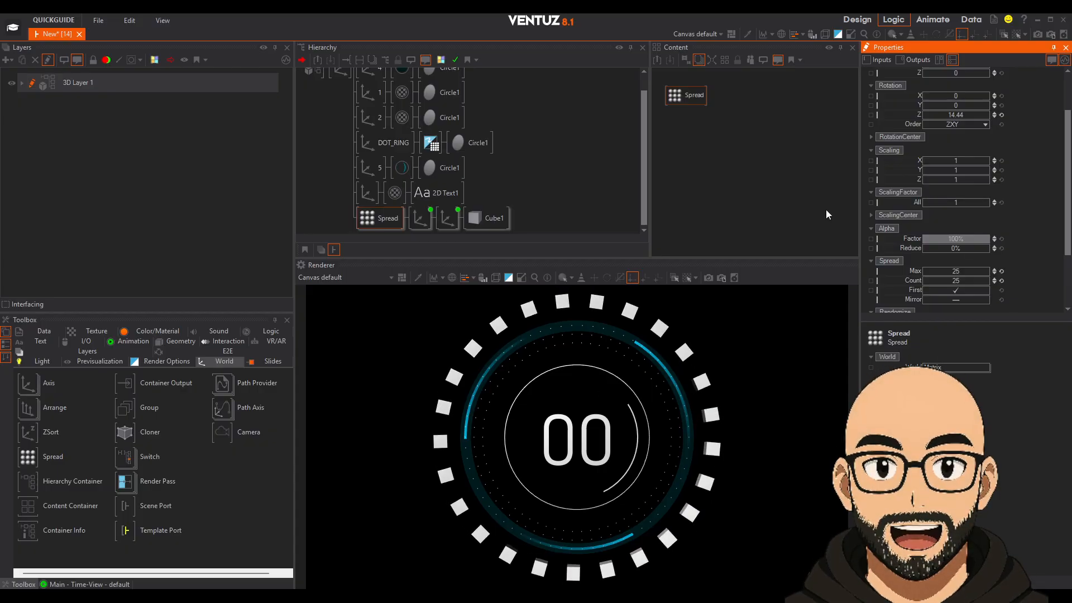
mouse_move(965, 106)
mouse_down()
mouse_move(926, 105)
mouse_move(966, 104)
mouse_up()
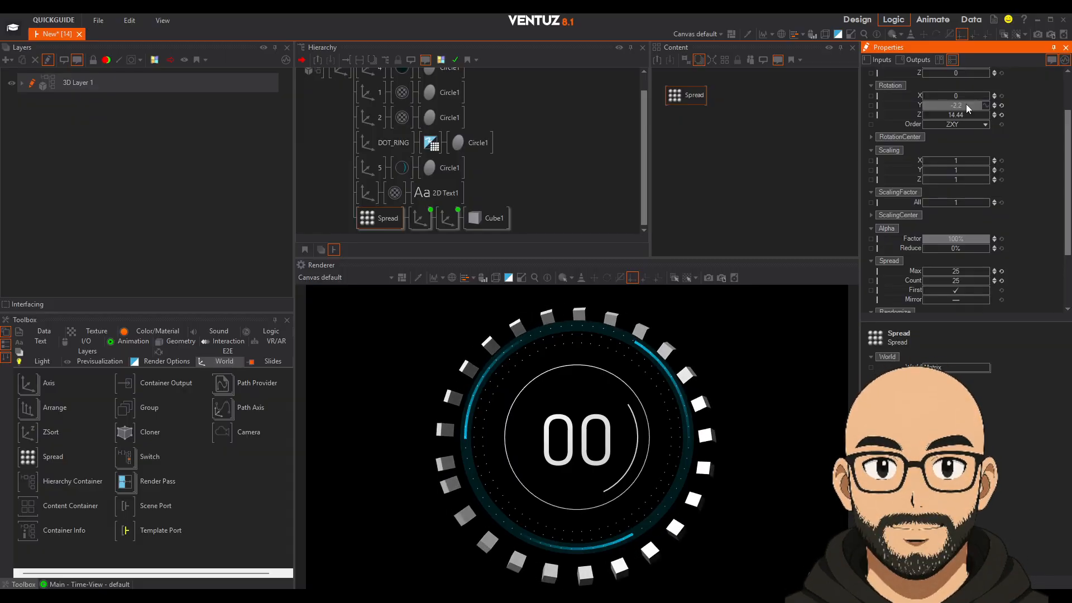
click(1001, 116)
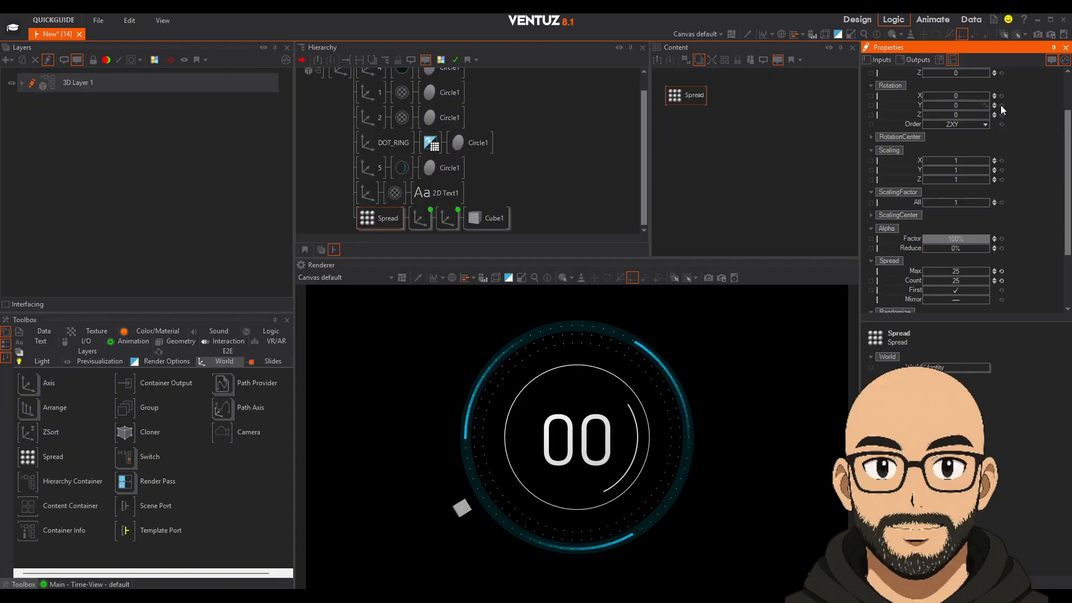
Set the Spread's Z rotation to 14.52 and lower its alpha factor so the cube copies fade progressively around the ring.
drag(960, 114, 990, 112)
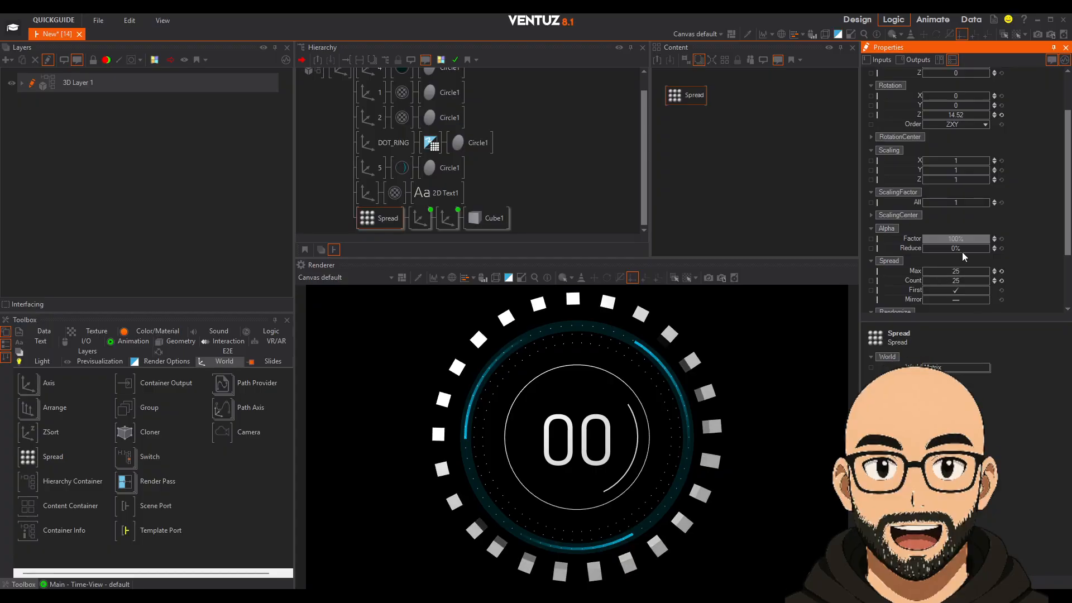
drag(973, 240, 967, 240)
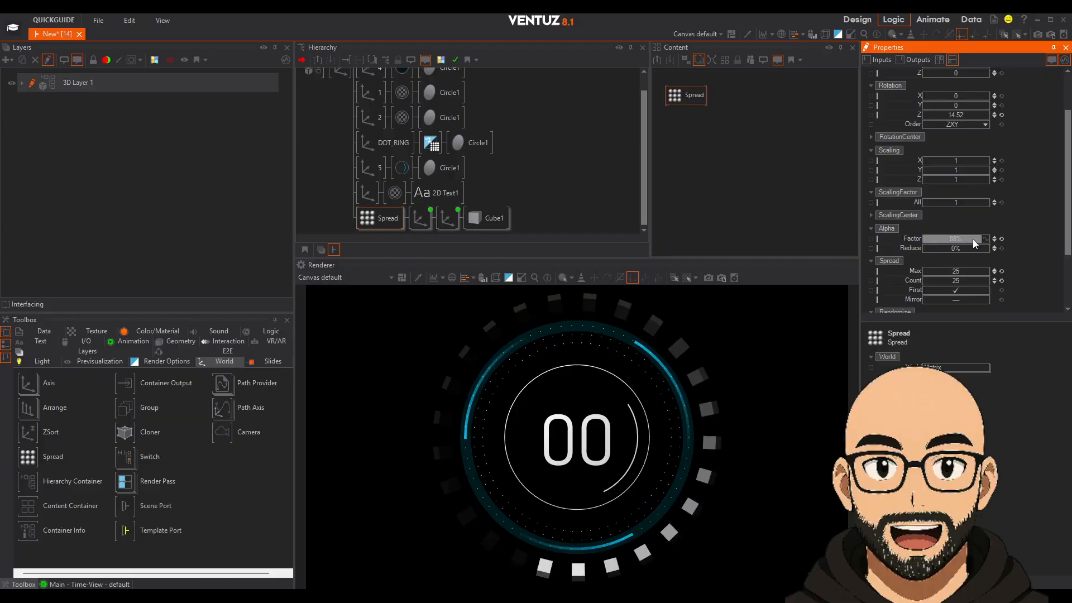
Give Cube1 a bevel radius of 0.115.
click(498, 223)
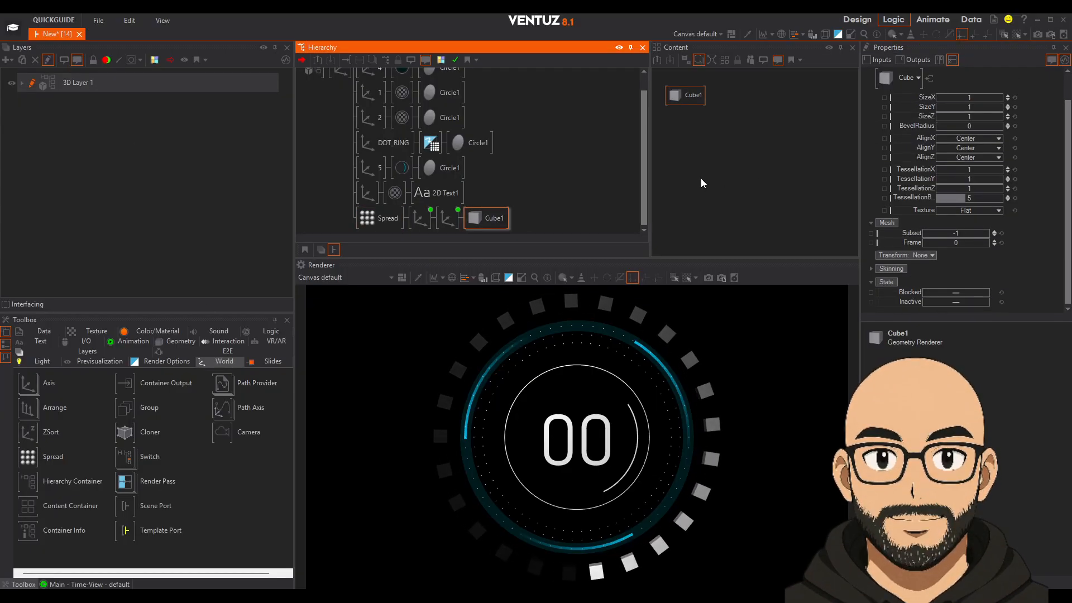
drag(976, 126, 982, 126)
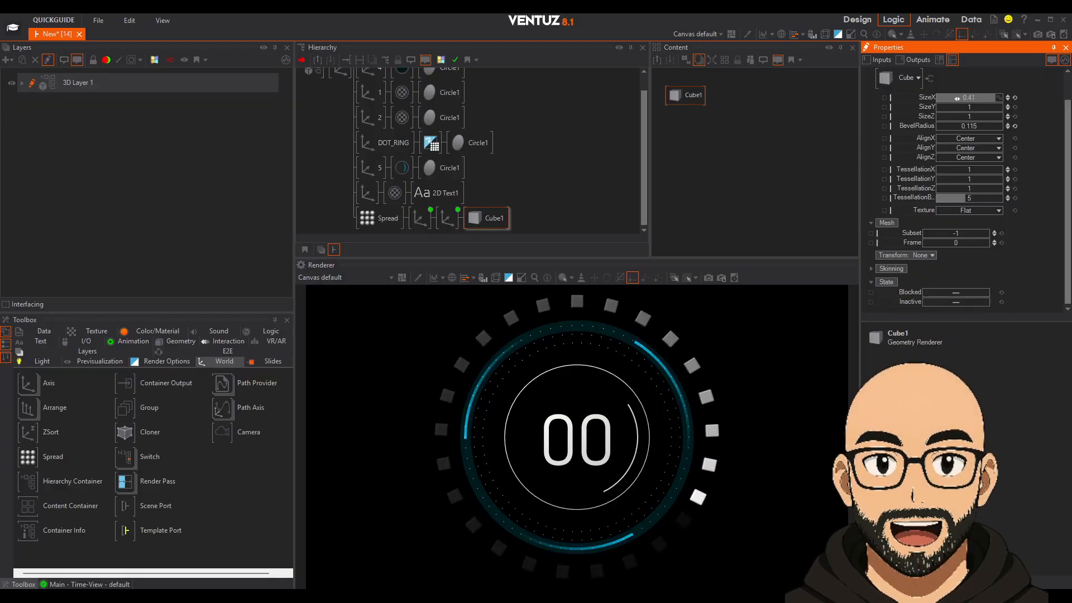
Try enlarging Cube1 to SizeX 3.43 and SizeY 2.23 with a greater SizeZ, and reset all three sizes.
mouse_move(978, 96)
mouse_down()
mouse_move(937, 100)
mouse_move(993, 111)
mouse_up()
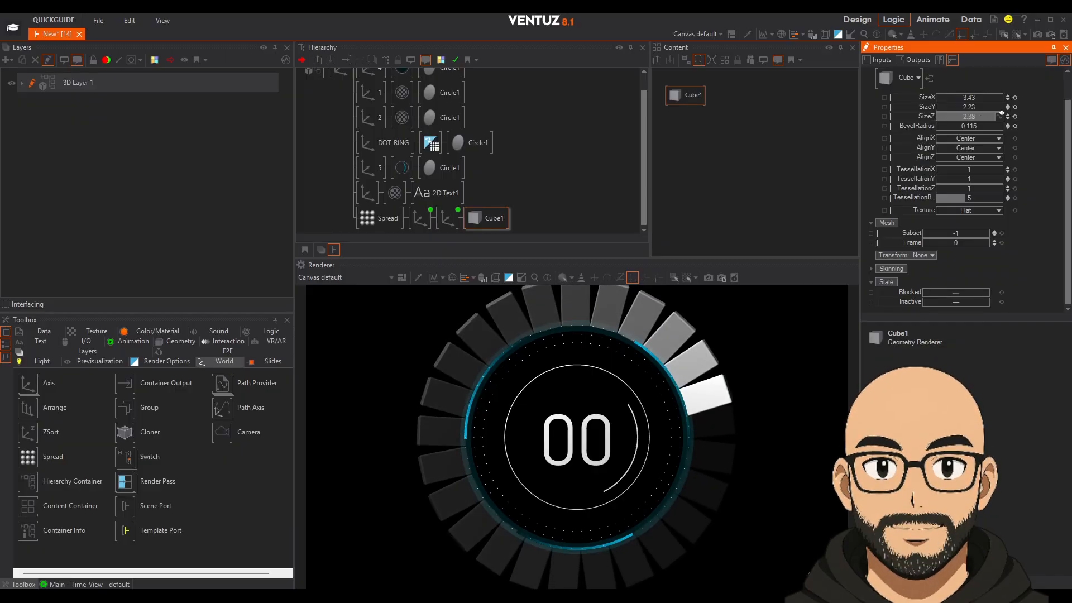
drag(1002, 115, 1003, 114)
click(1015, 117)
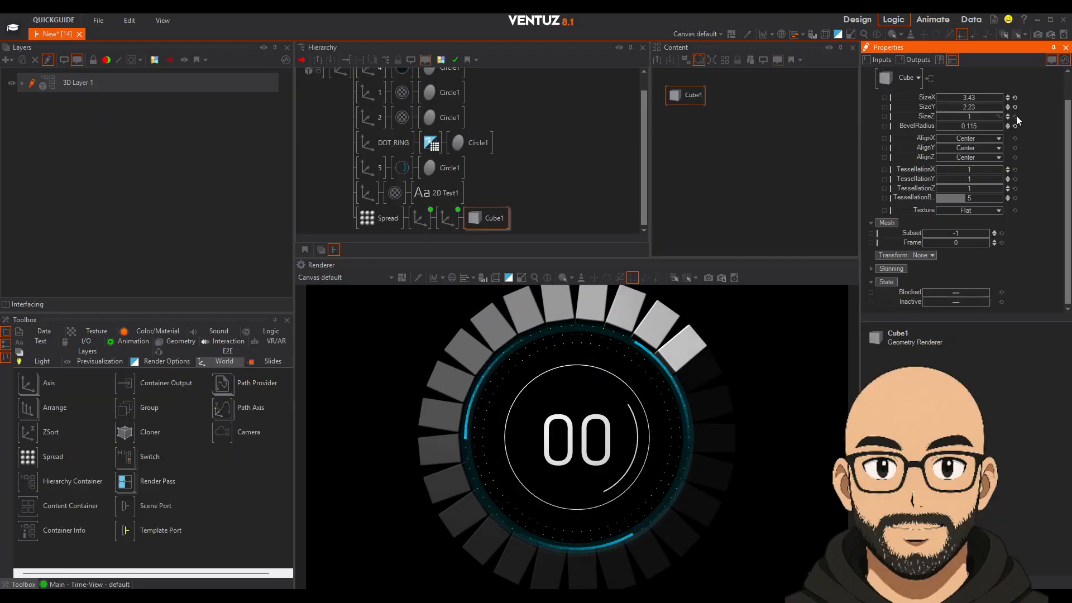
click(1015, 109)
click(1015, 97)
Shrink Cube1 to SizeX 0.39, SizeY 0.5 and SizeZ 0.33.
drag(970, 107, 969, 119)
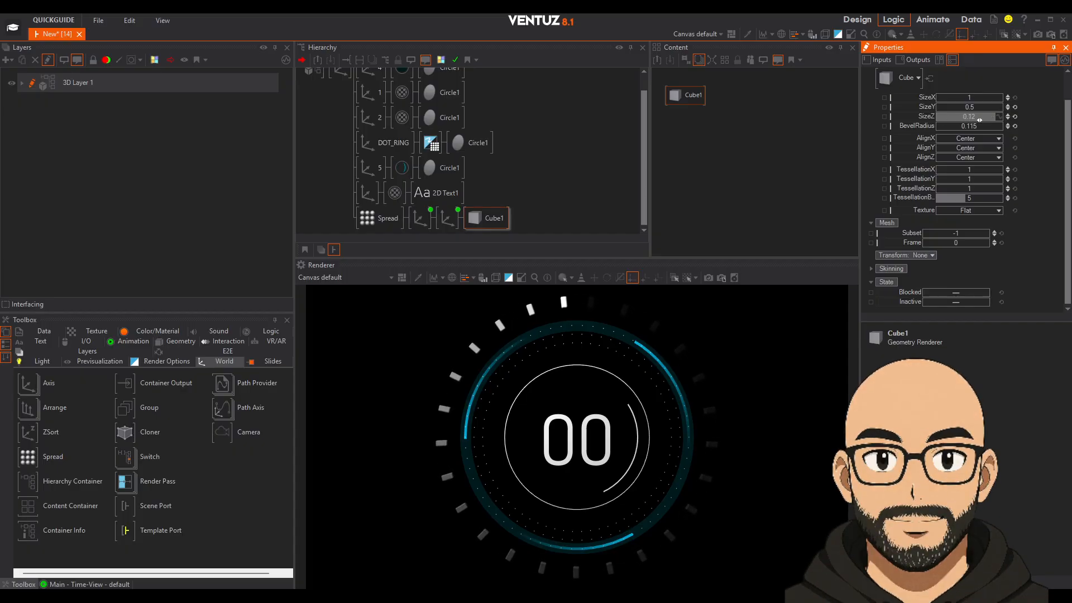
drag(980, 119, 965, 98)
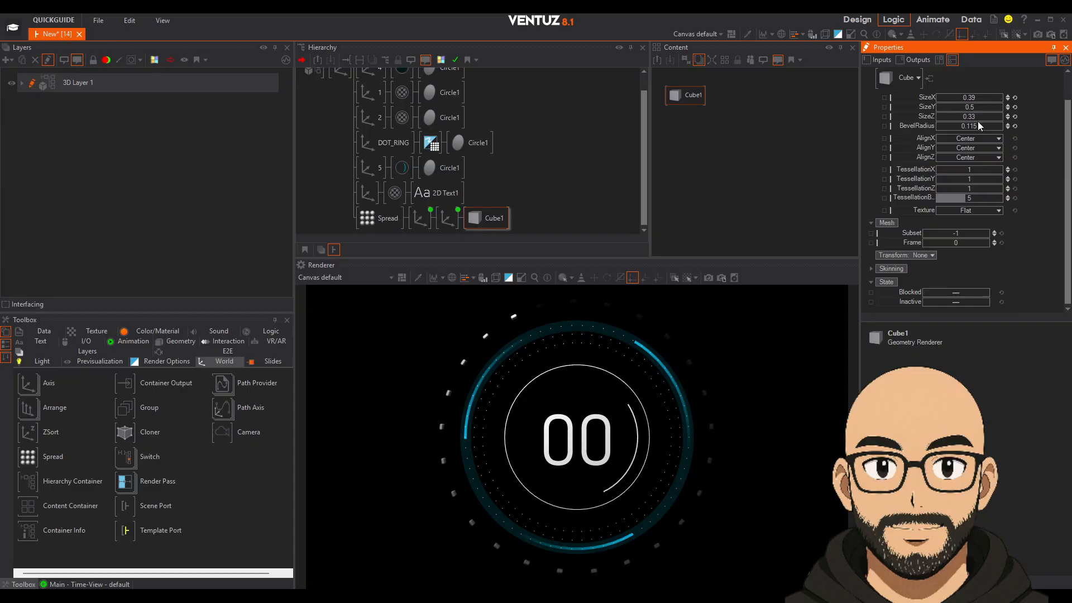
Set the Spread's Z rotation to 4.02, and try an X rotation of 3.8 before resetting it.
click(379, 218)
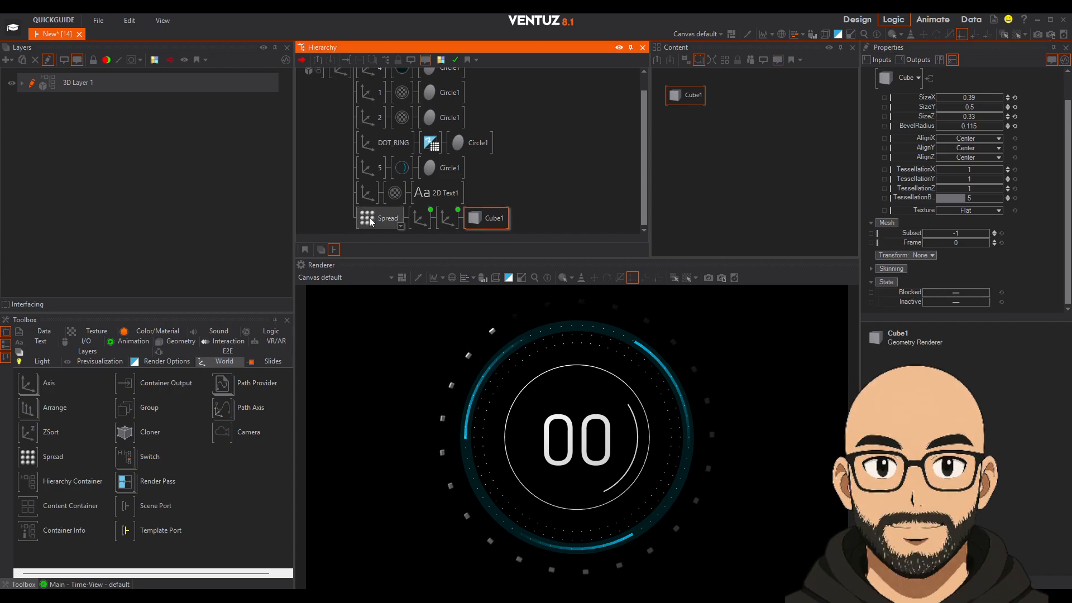
drag(957, 143, 922, 140)
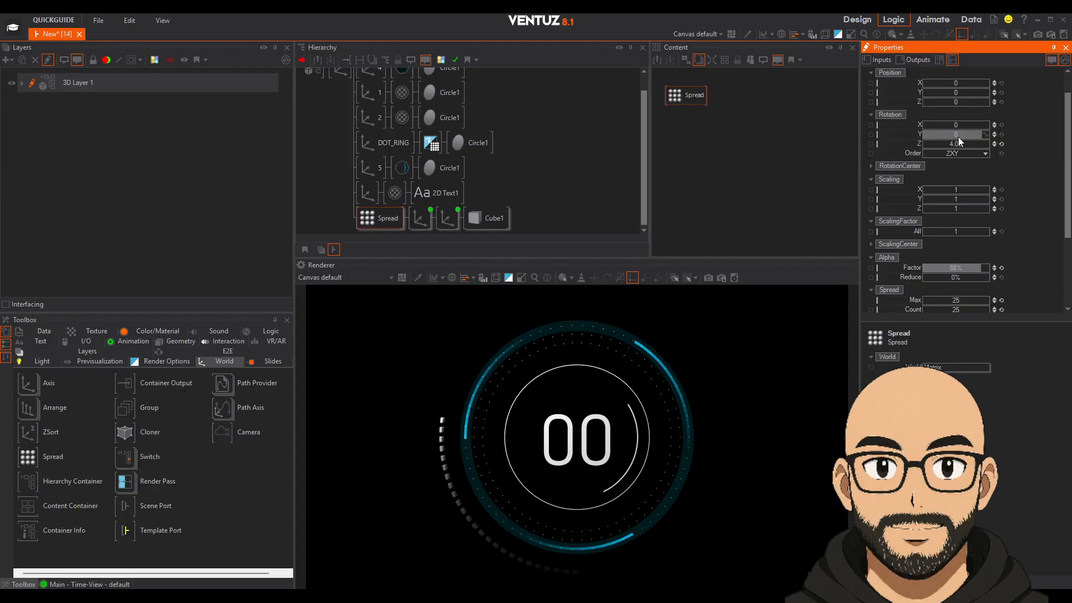
drag(950, 137, 938, 137)
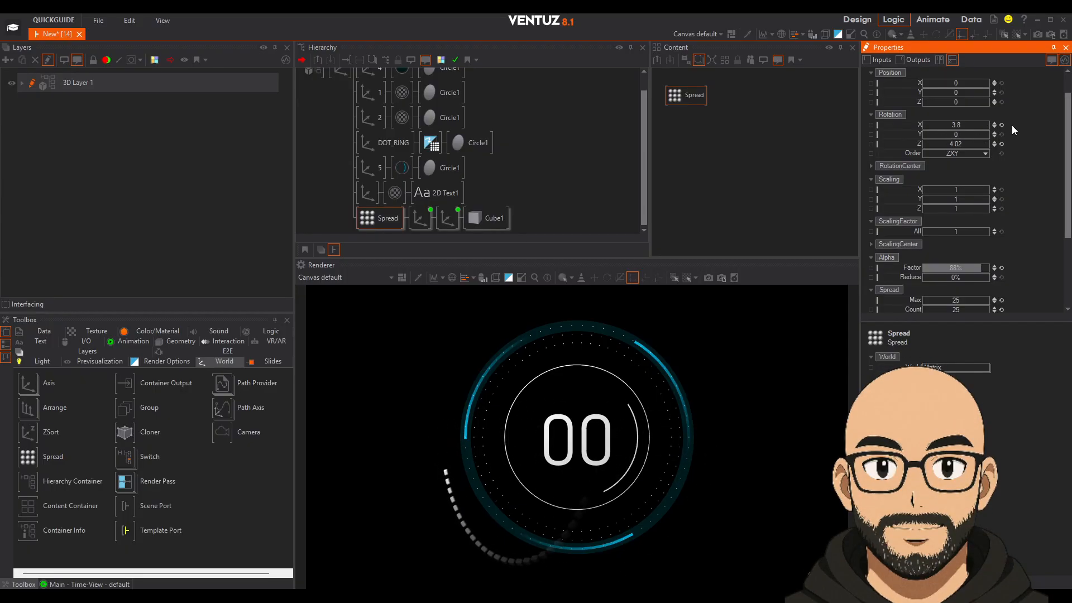
click(1002, 125)
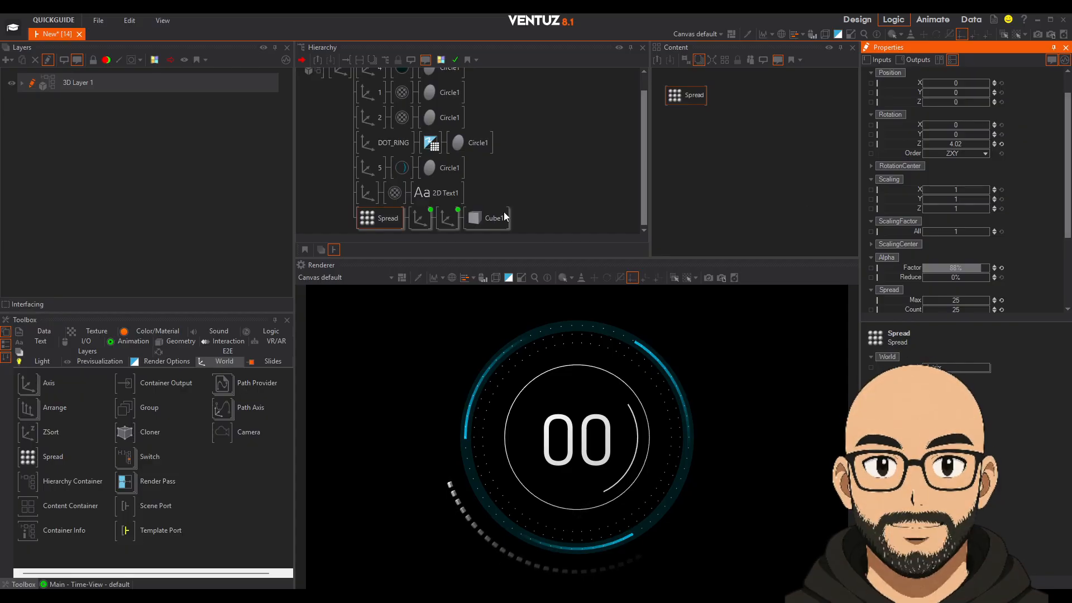
Try tilting the first axis under the Spread to an X rotation of -42.4, and reset that rotation.
click(426, 219)
drag(963, 126, 922, 123)
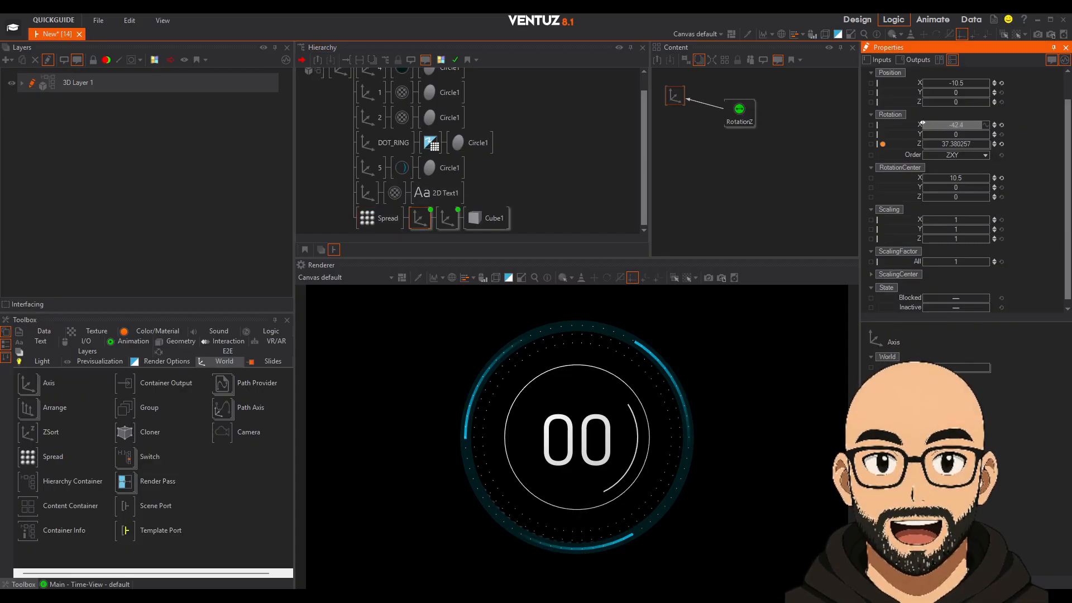
click(1003, 125)
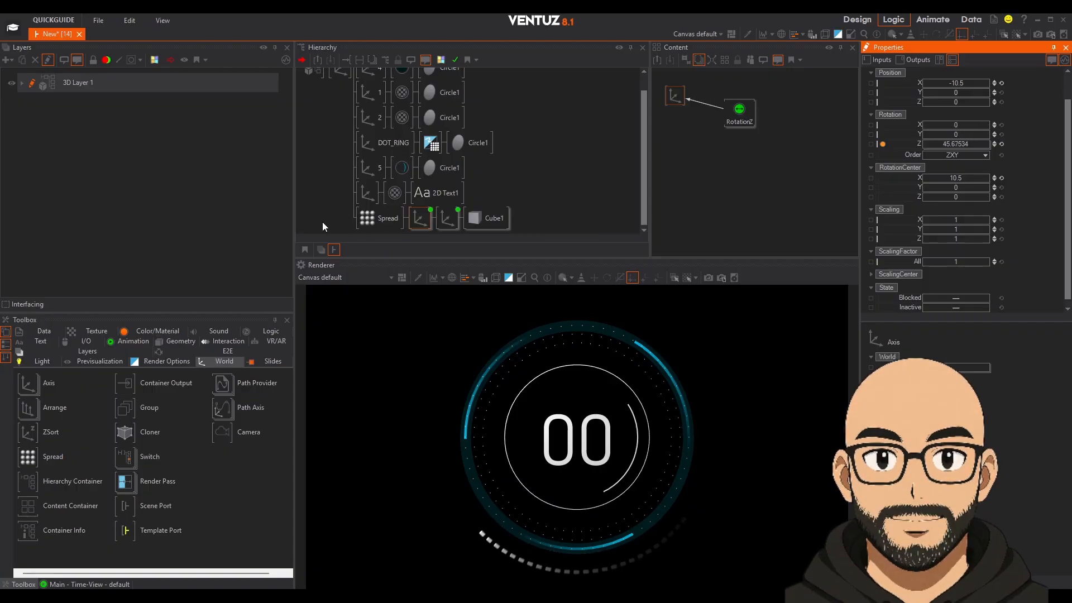
Rotate the axis directly before Cube1 to X -91.6 and Z -148.
click(447, 218)
drag(964, 153, 944, 172)
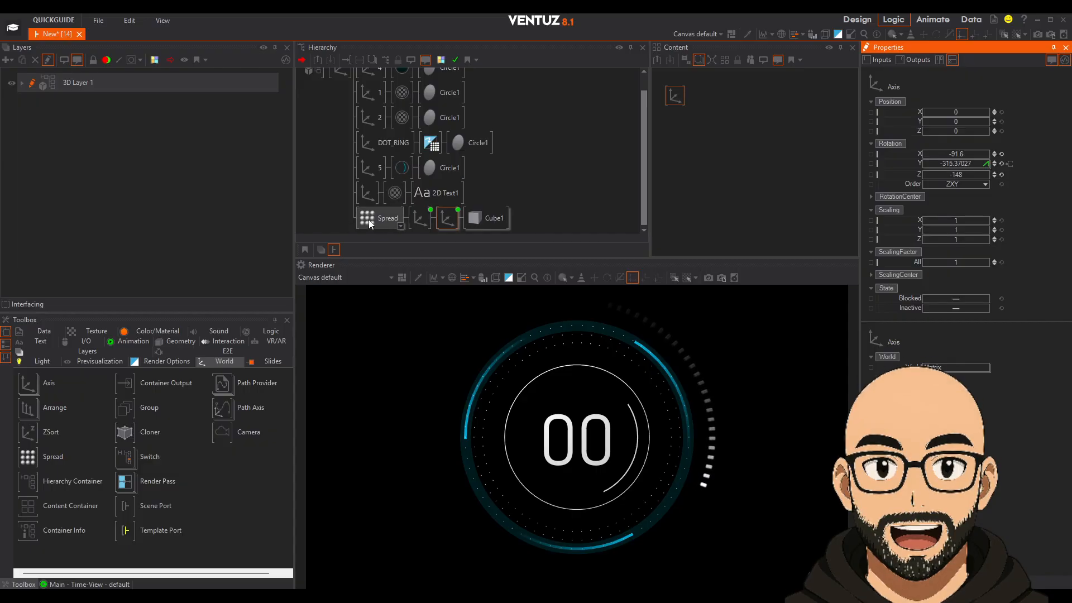
Add a Mover to the content of 2D Text1, beside its Block Text node.
click(418, 192)
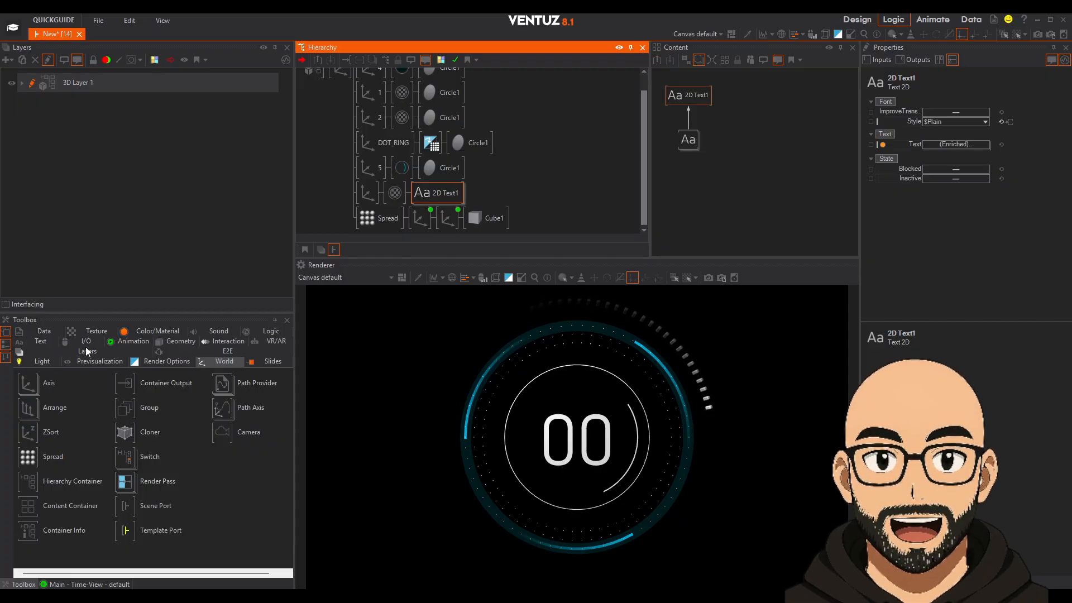
click(133, 341)
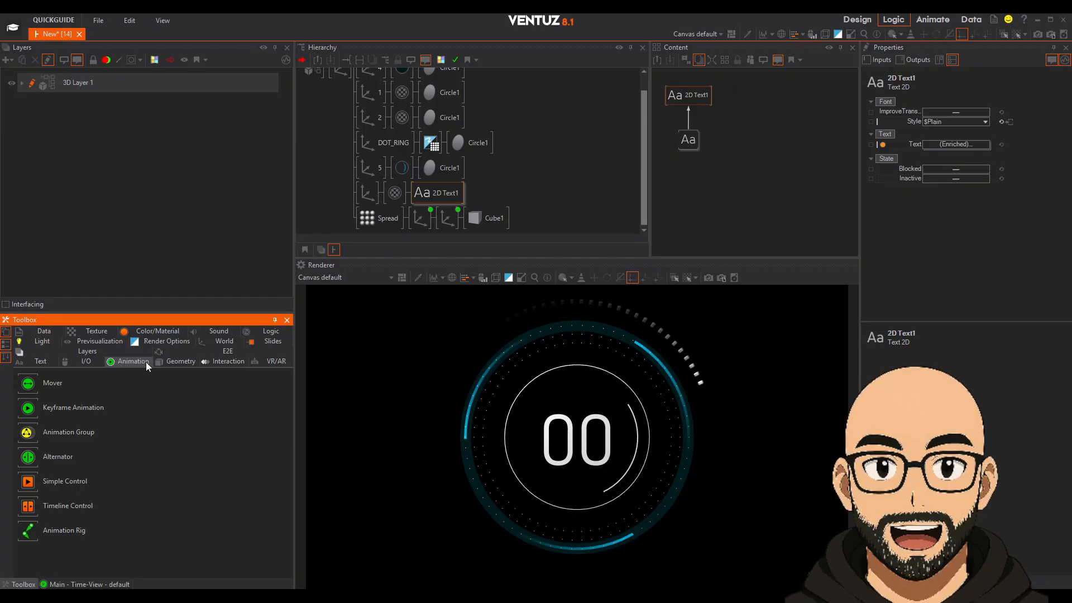
drag(46, 381, 729, 142)
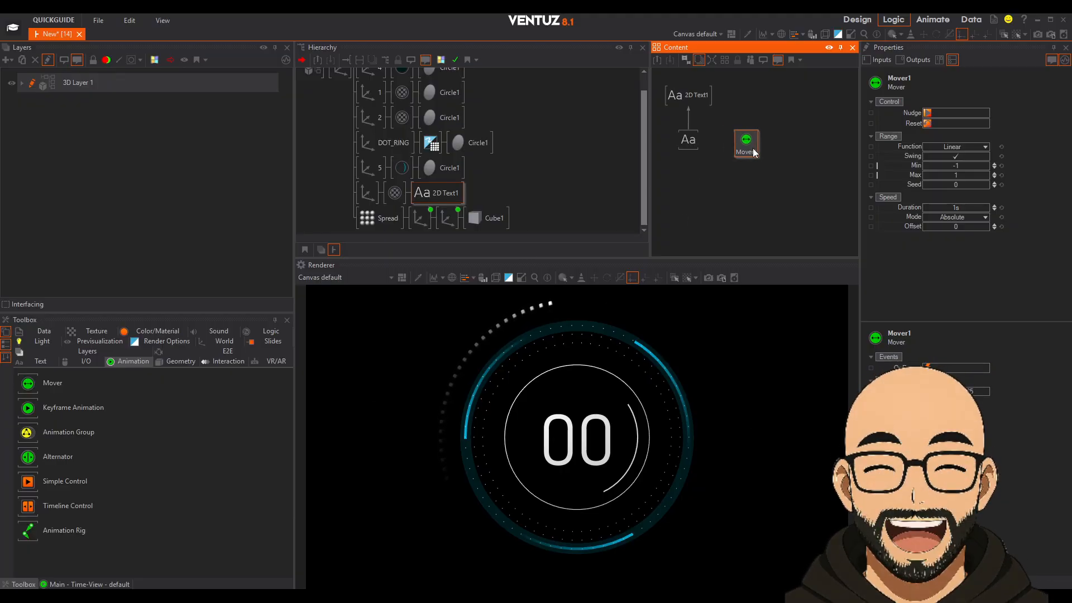
drag(744, 146, 744, 142)
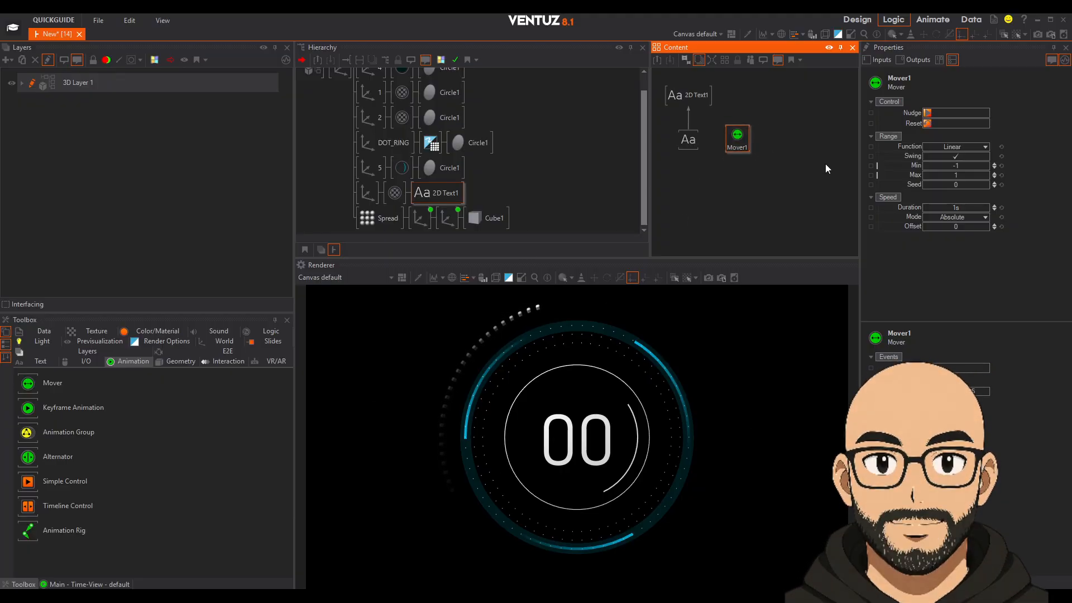
Set Mover1's range to a Min of 0 and a Max of 100.
click(961, 168)
text(0)
key(Return)
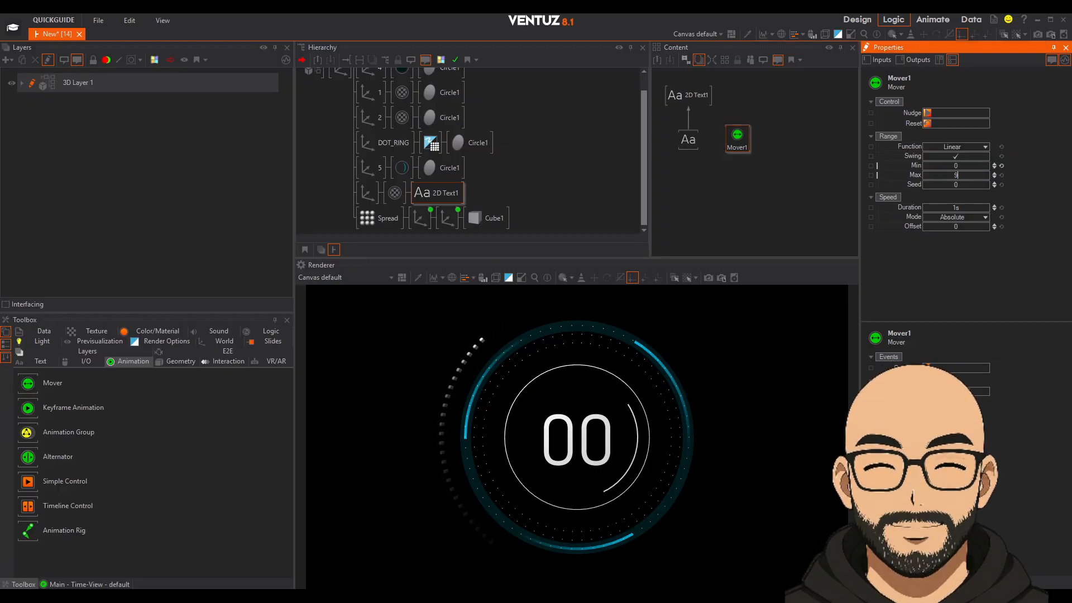
key(Return)
click(973, 175)
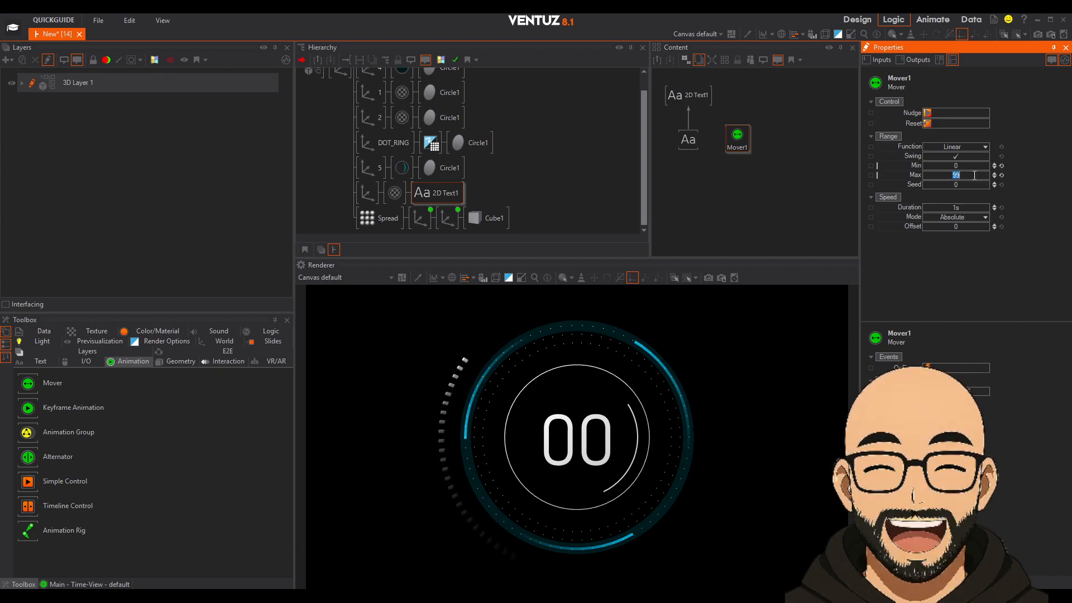
text(100)
key(Return)
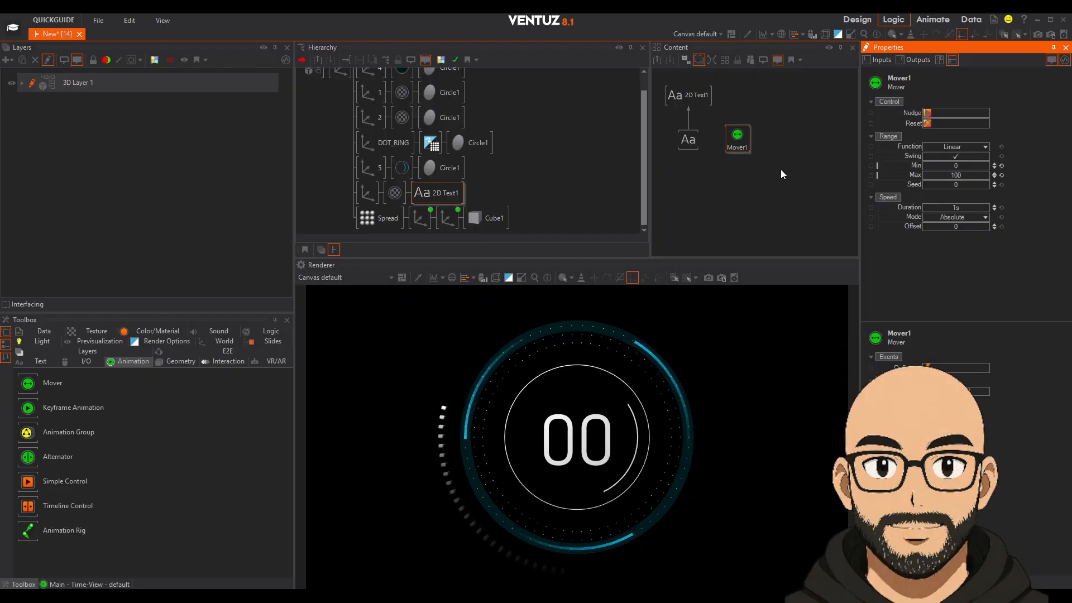
Make room beside the Block Text node and add an Int variable between it and Mover1.
click(688, 139)
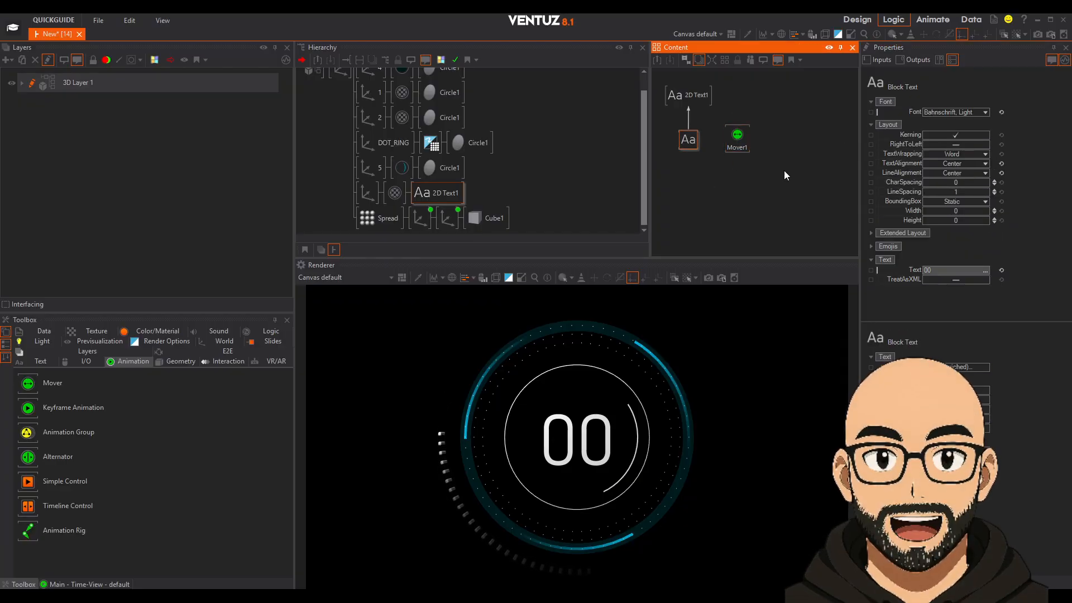
drag(736, 143, 765, 143)
click(687, 143)
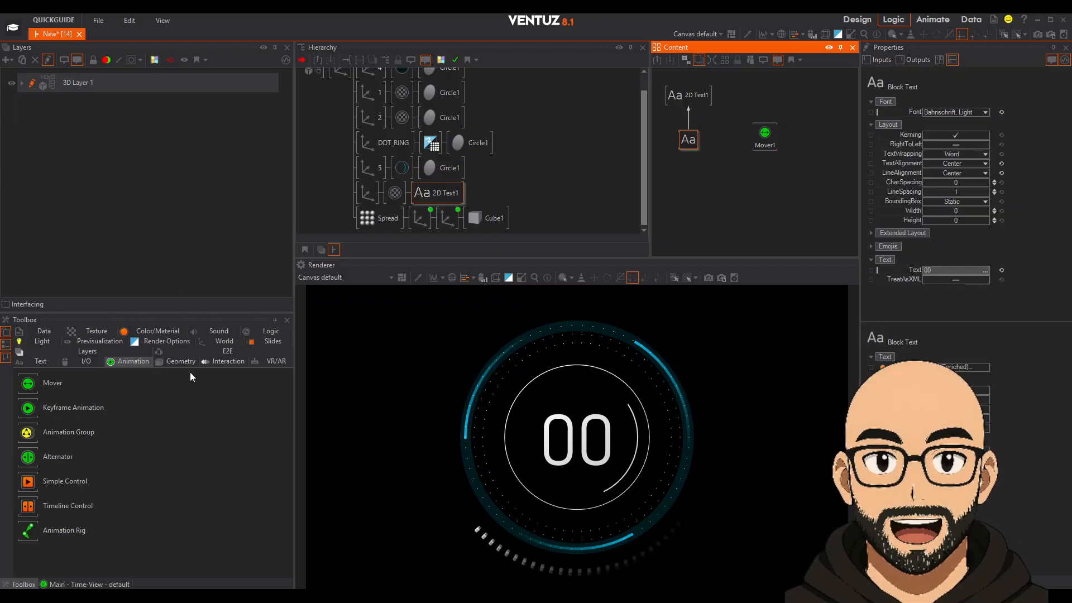
click(270, 331)
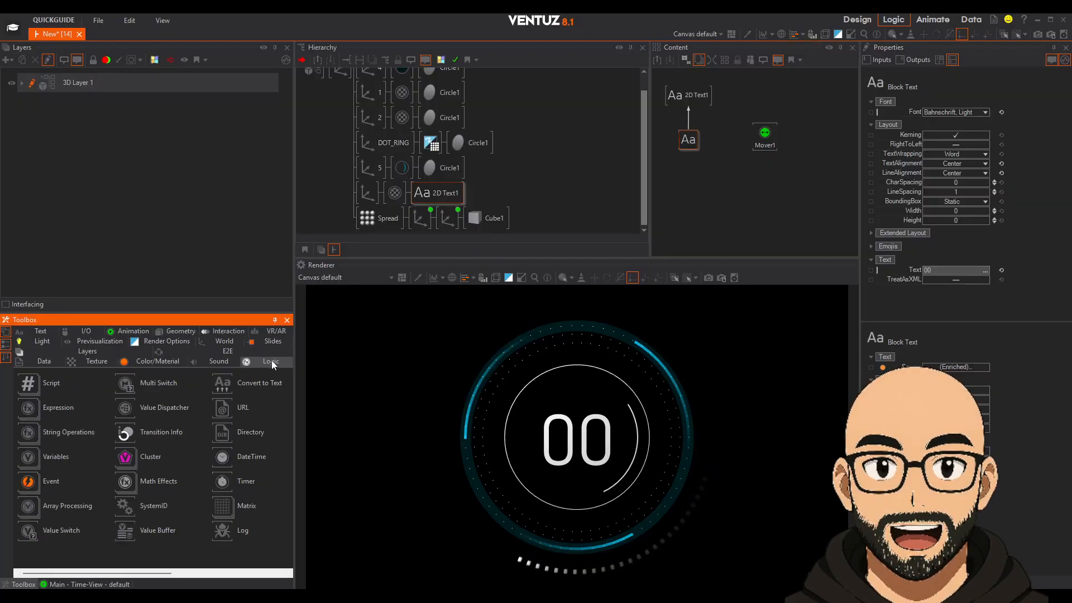
click(29, 457)
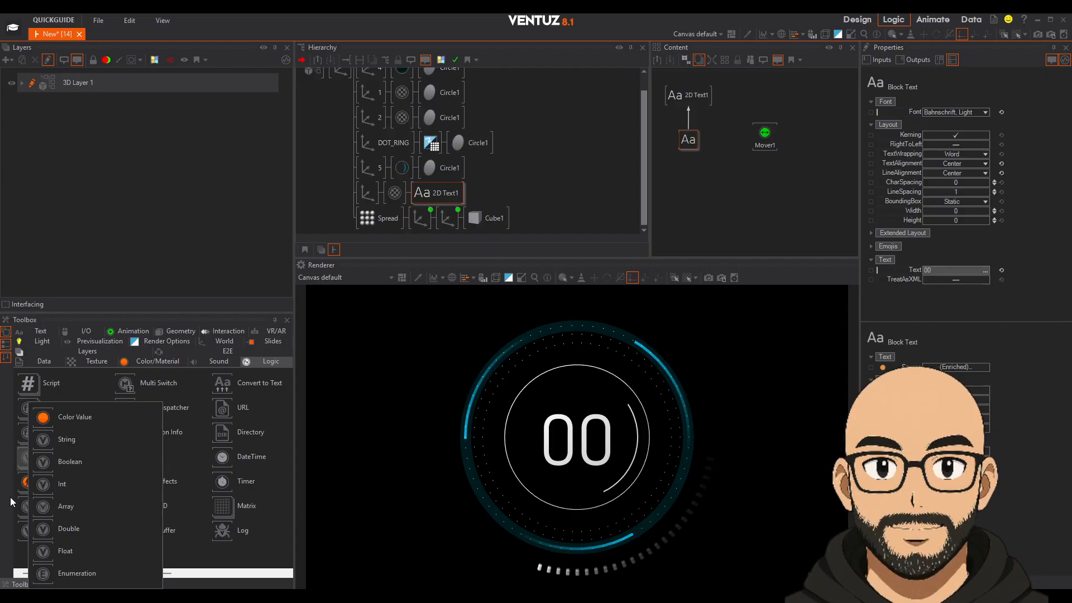
drag(44, 484, 723, 162)
Bind the Int variable's value to Mover1, and bind the Block Text's Text property to the Int variable.
drag(914, 112, 765, 140)
click(721, 168)
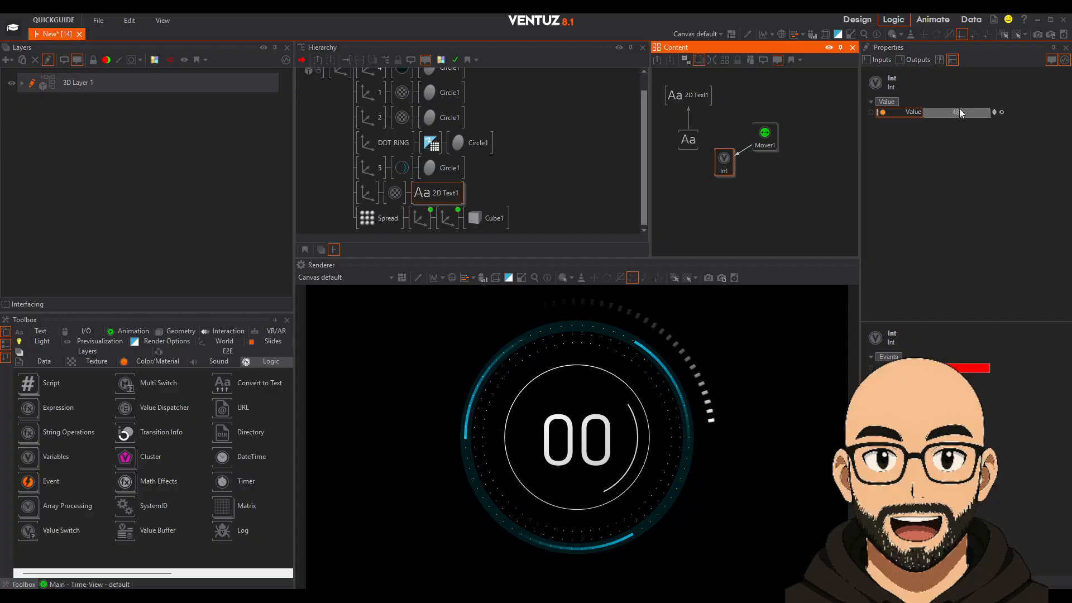
click(688, 139)
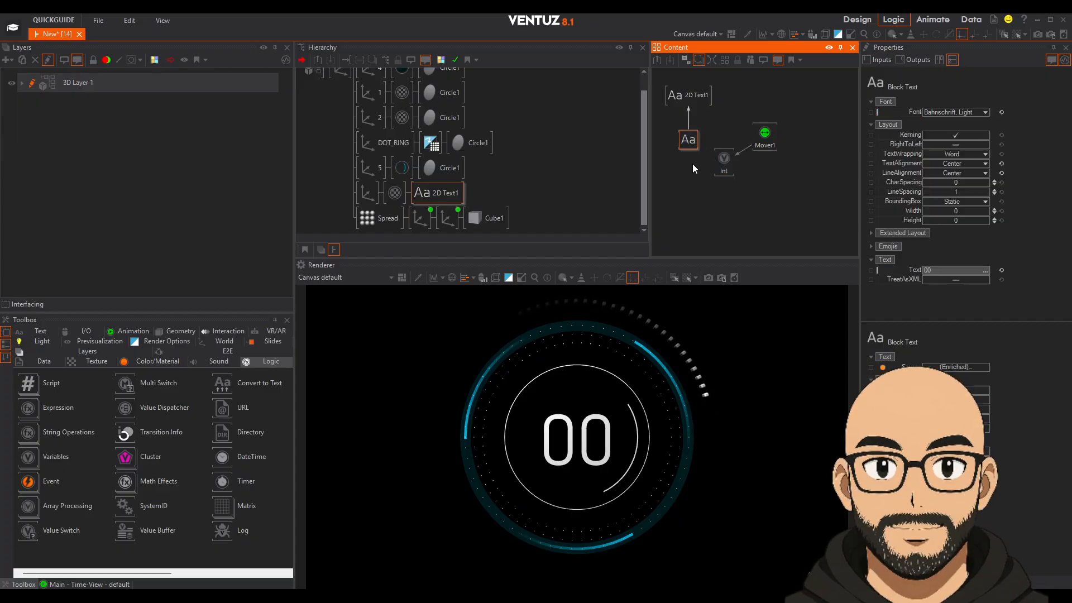
drag(915, 269, 722, 175)
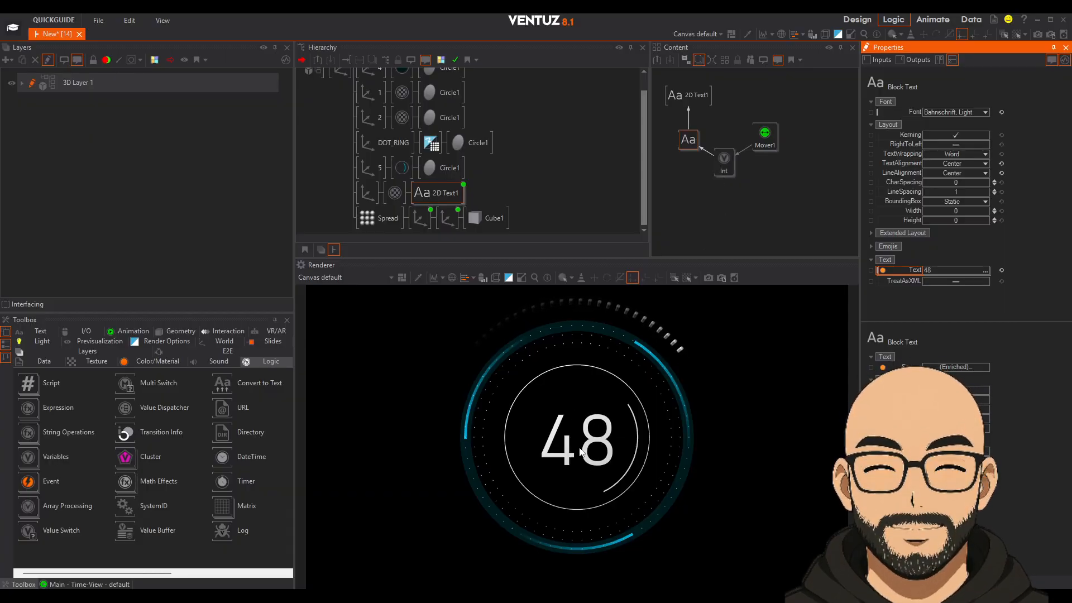
Turn off Swing on Mover1 and set its duration to 100 s, and align the Int node between Block Text and Mover1.
click(773, 143)
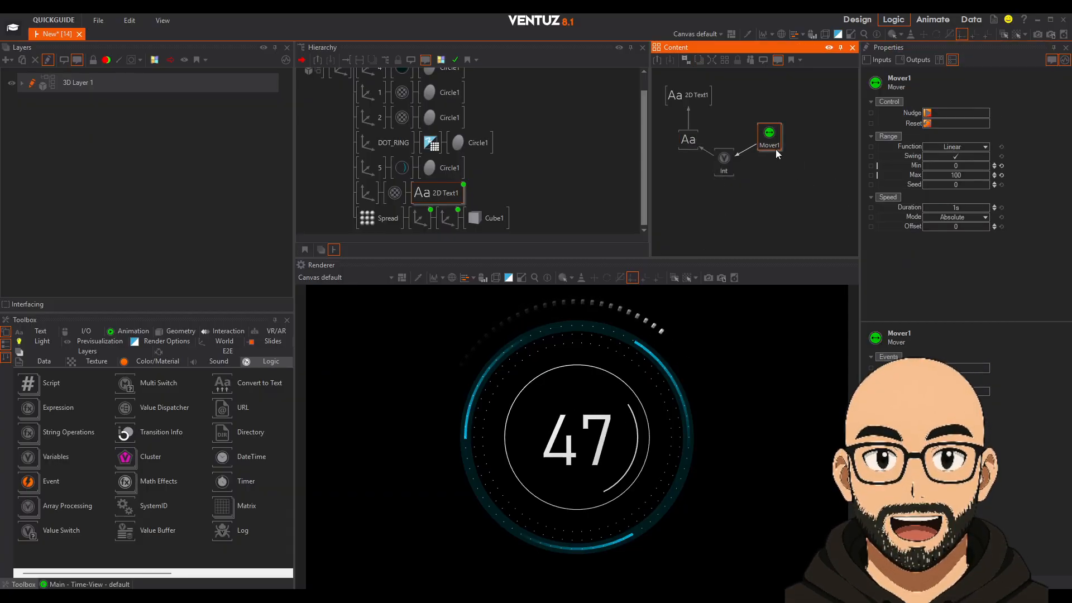
click(956, 156)
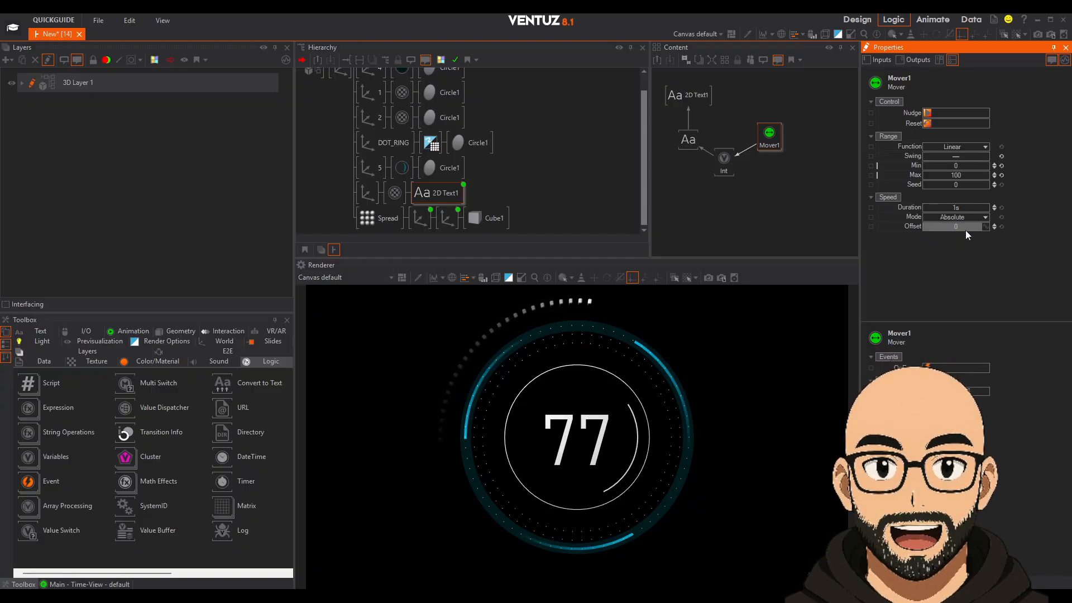
click(964, 211)
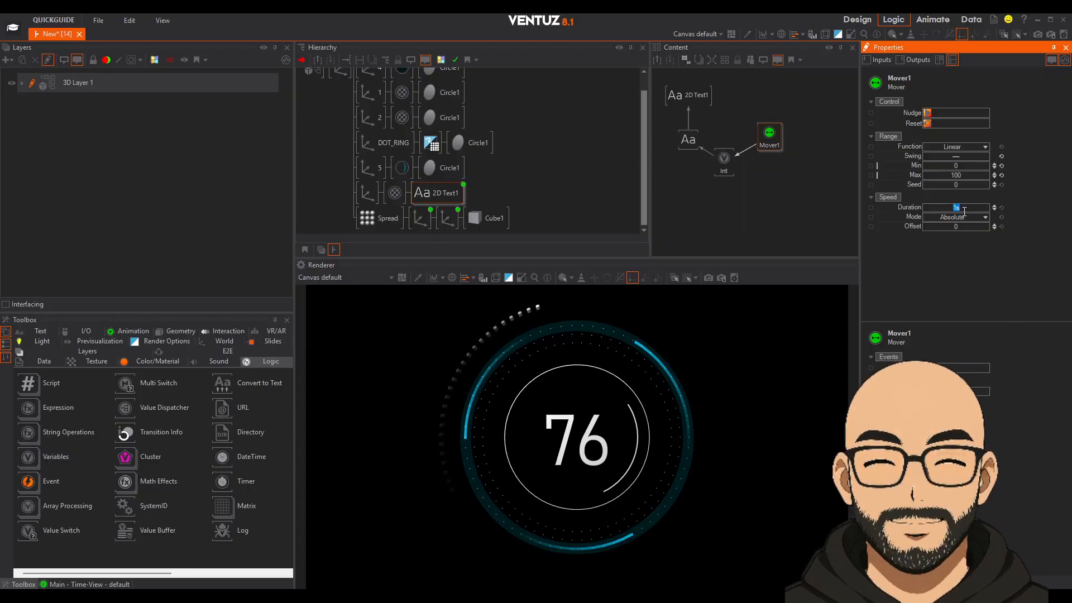
text(25)
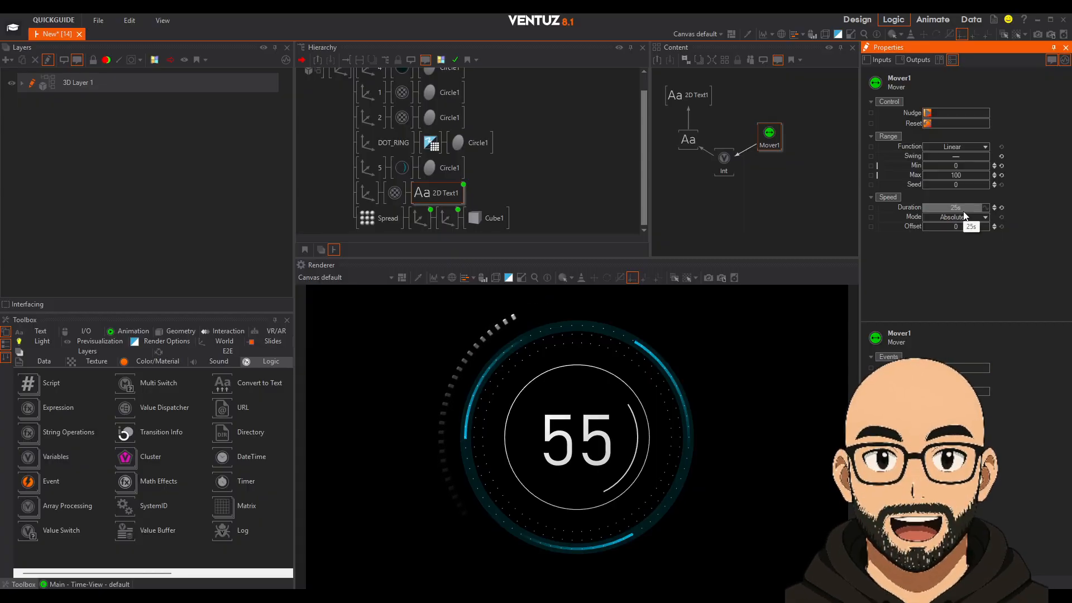
click(968, 280)
click(956, 208)
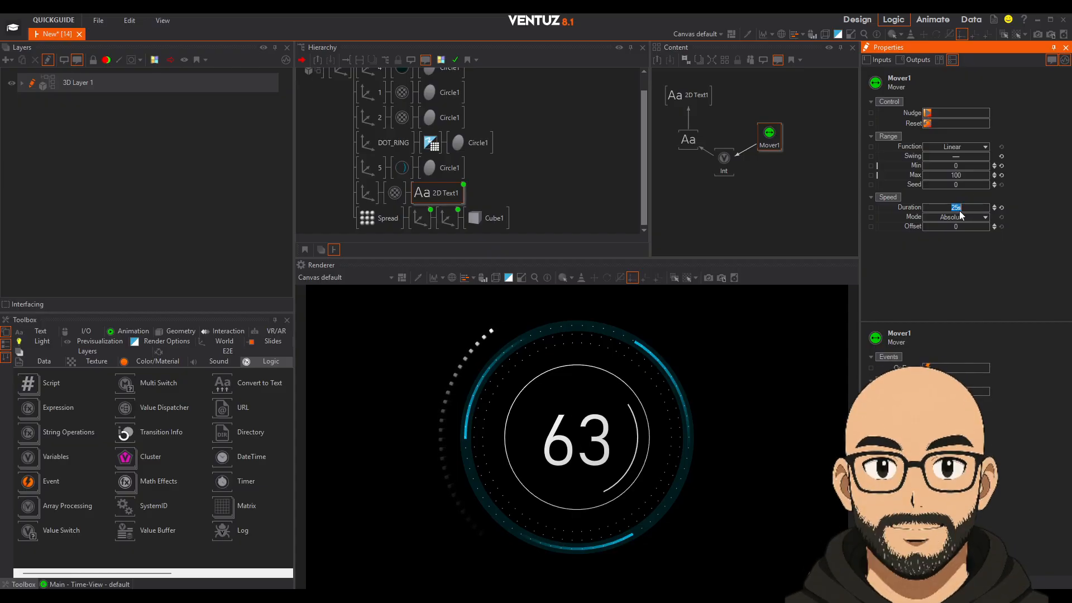
text(100)
key(Return)
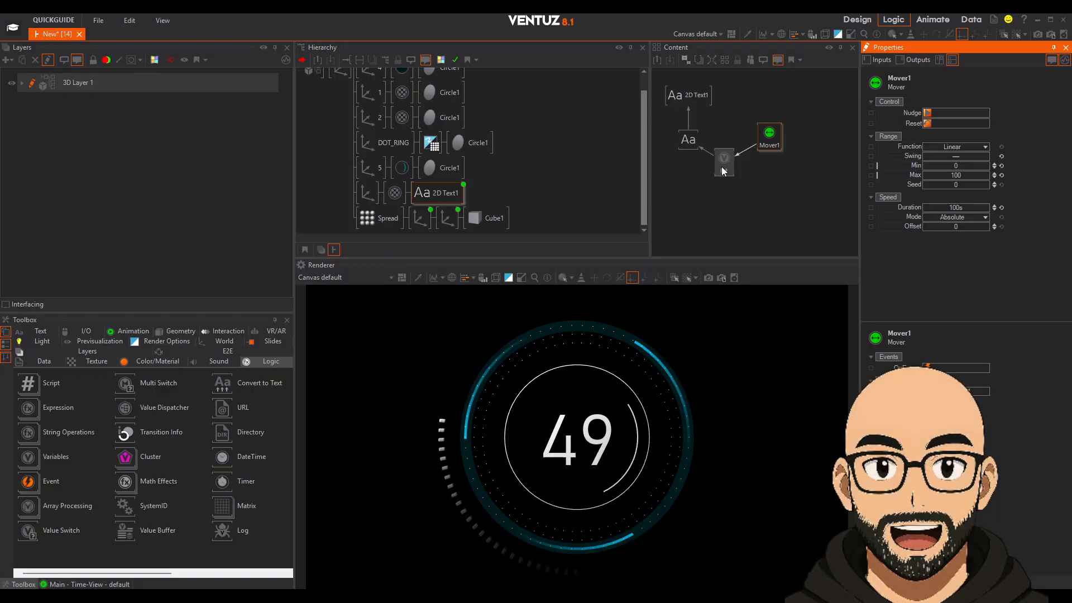
drag(722, 166, 721, 139)
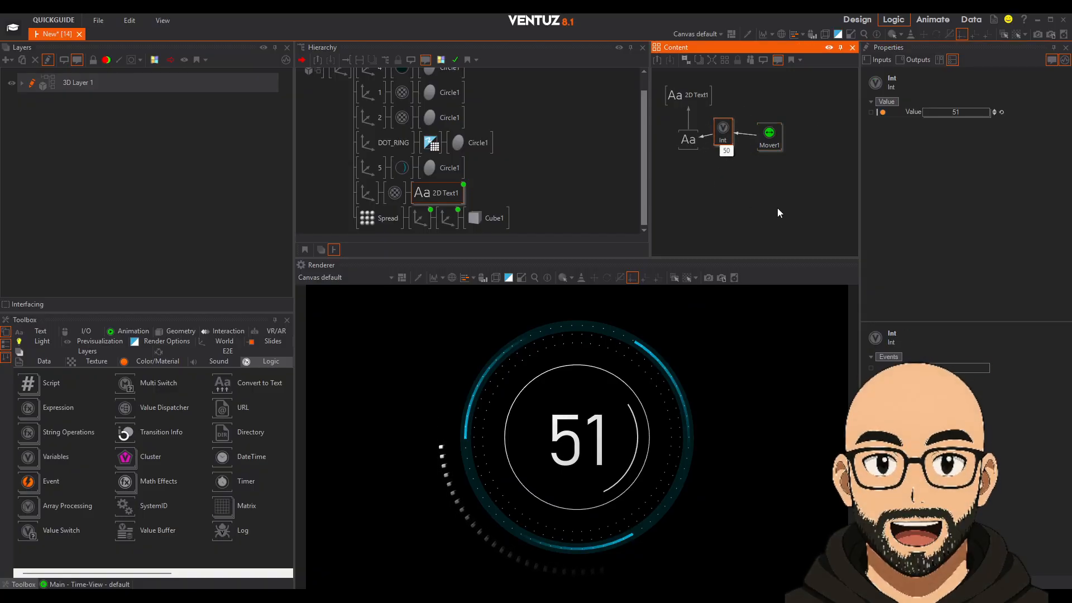
Switch Mover1 to OneShot mode with a Max of 10 and a duration of 10 s, and trigger its Nudge to run the count.
click(770, 136)
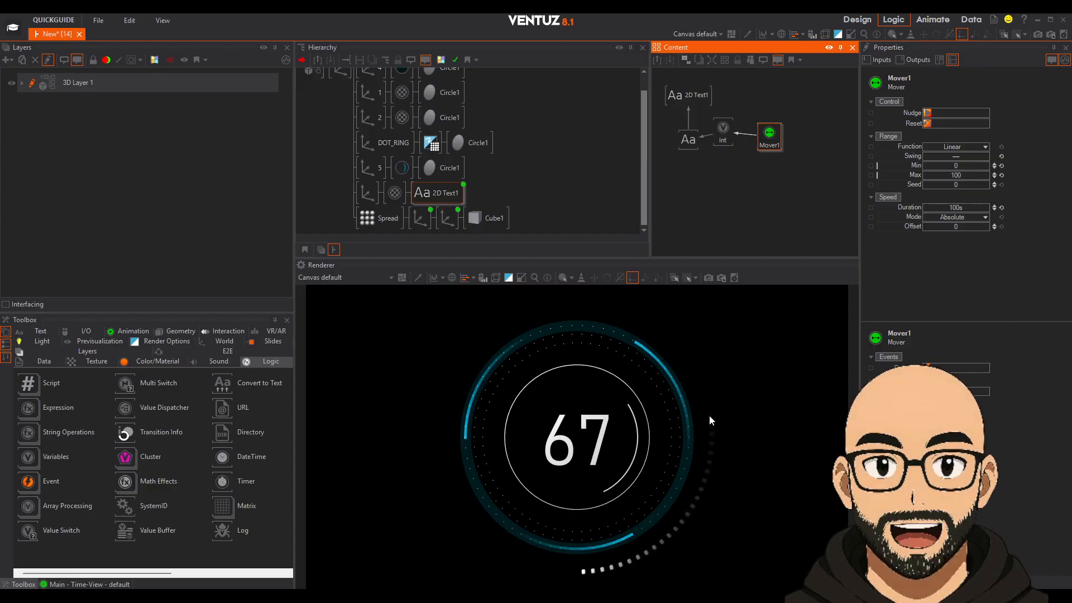
click(956, 217)
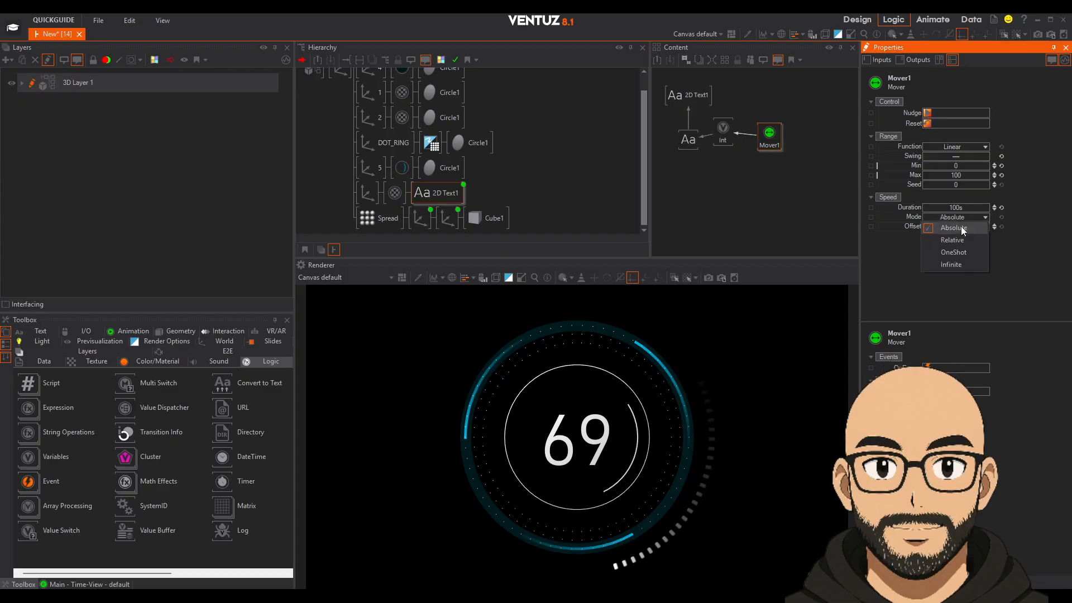
click(949, 253)
click(972, 173)
text(10)
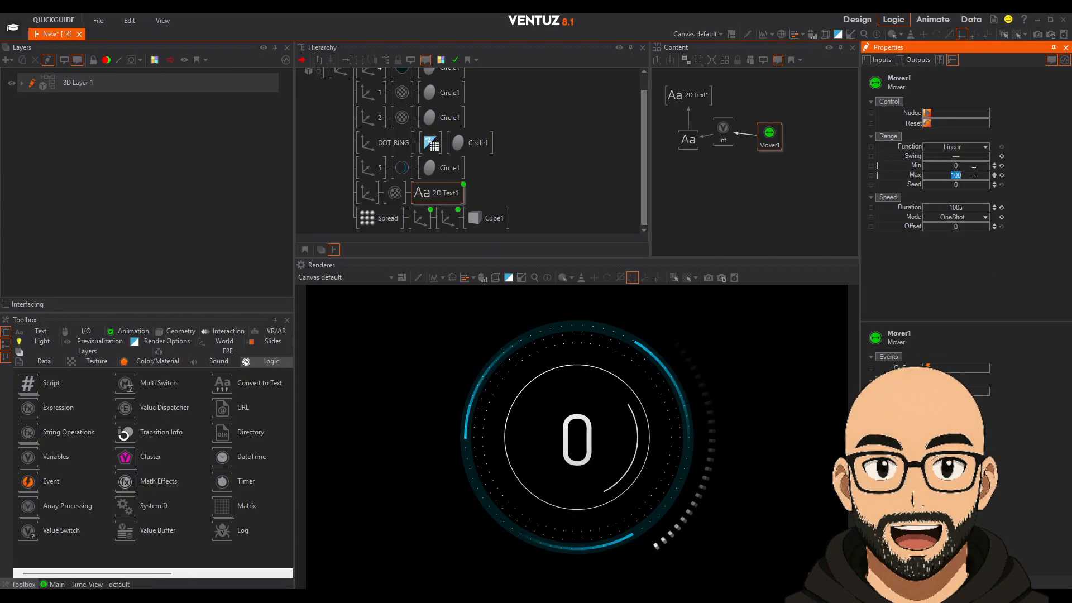
key(Return)
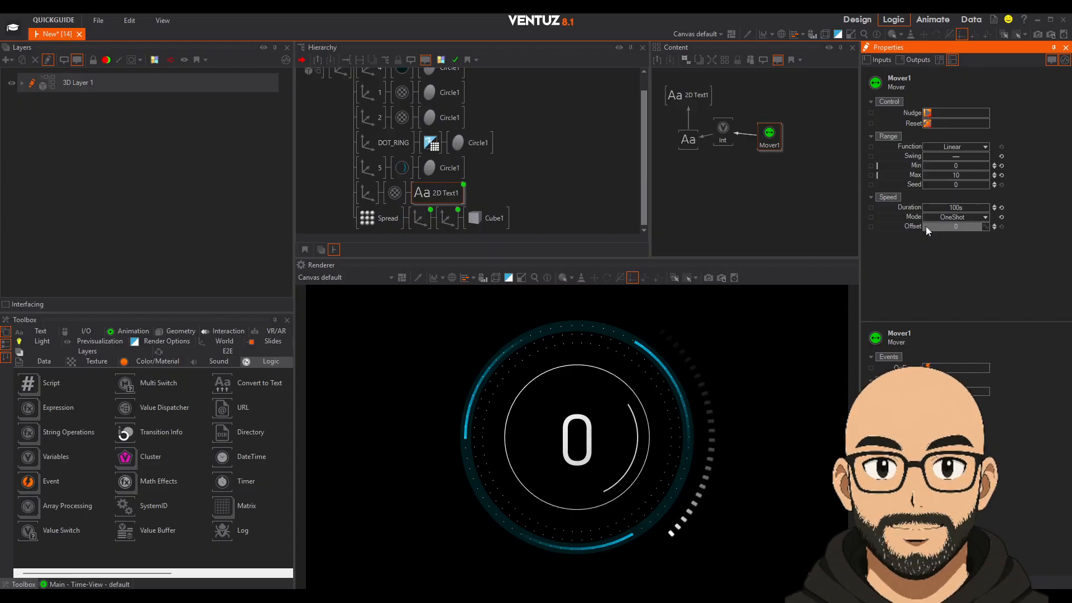
click(956, 207)
text(10)
key(Return)
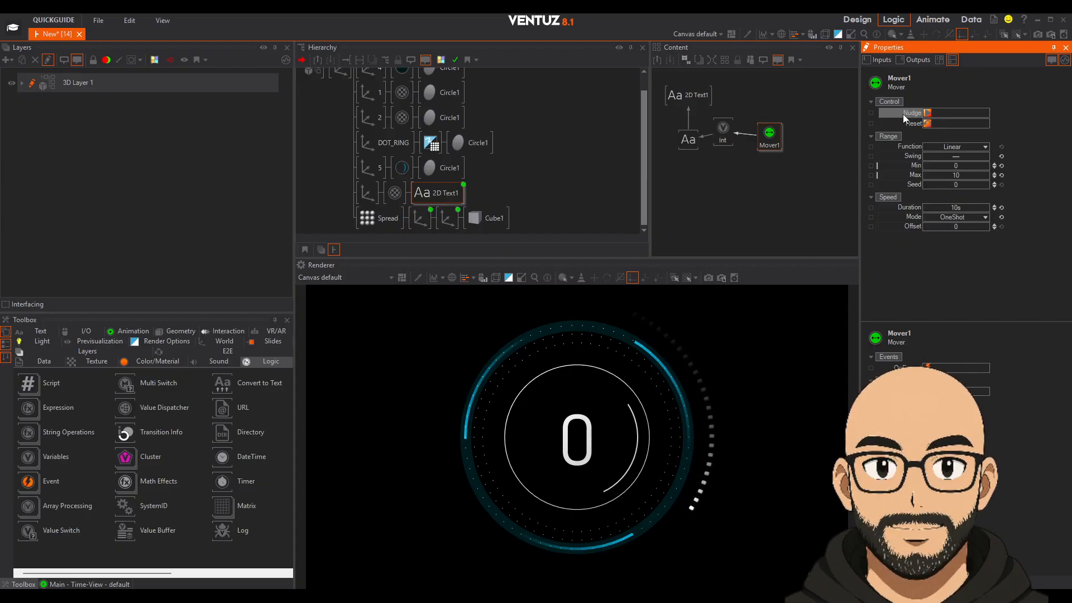
click(927, 114)
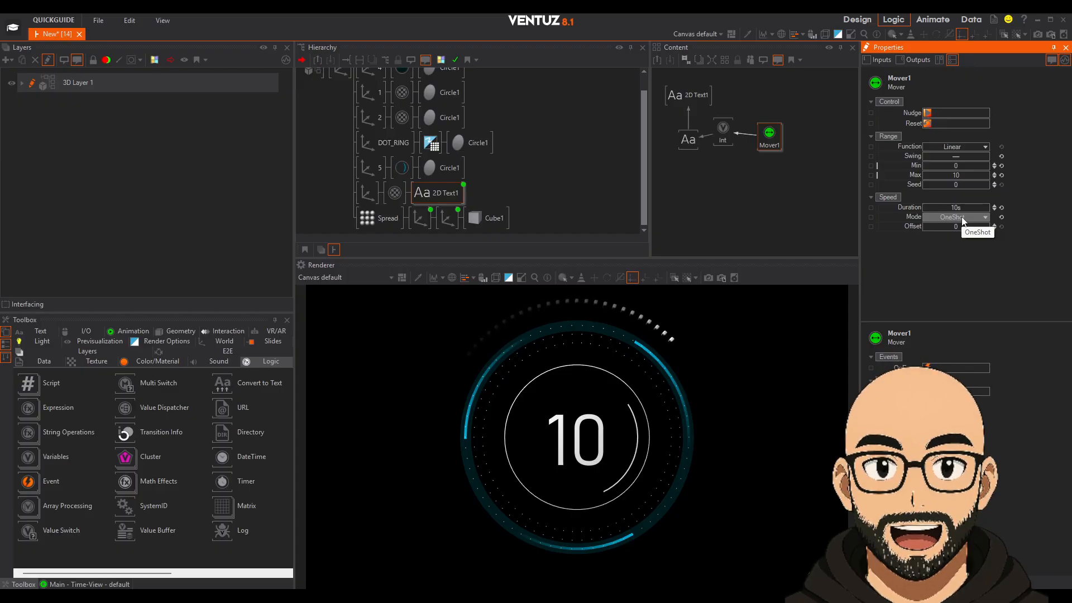
Set Mover1's Min to 10 and Max to 0, reset it, and nudge it to run a countdown.
click(963, 164)
text(10)
key(Return)
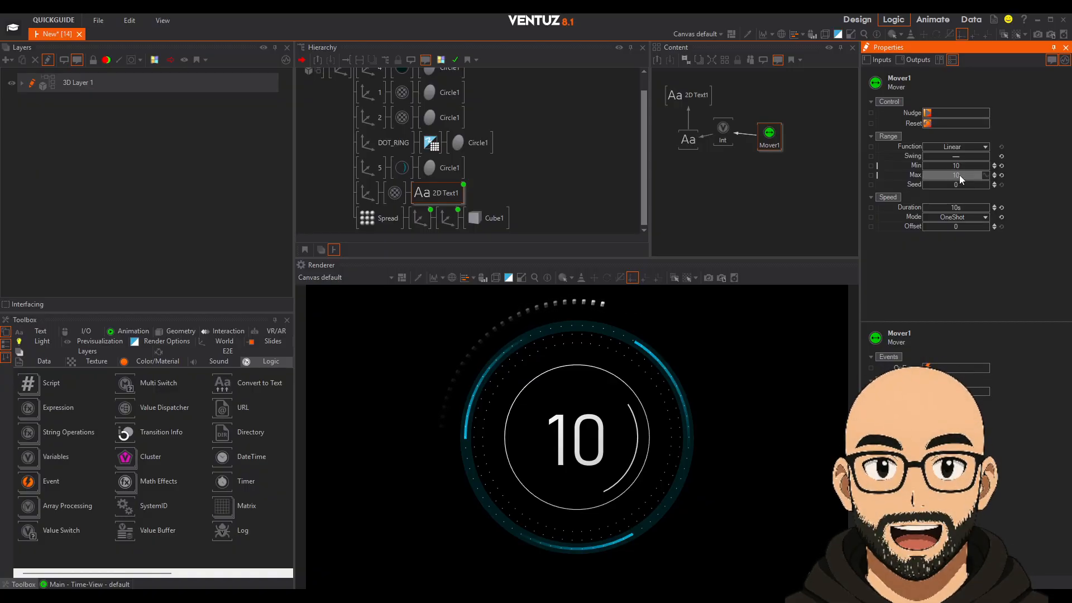
click(959, 175)
text(0)
key(Return)
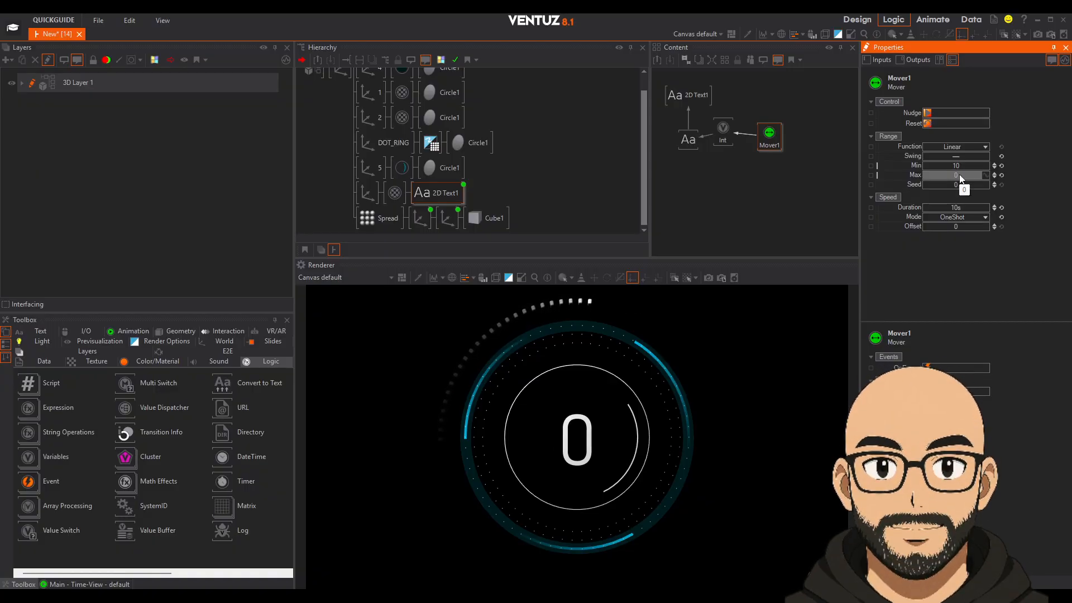
click(927, 124)
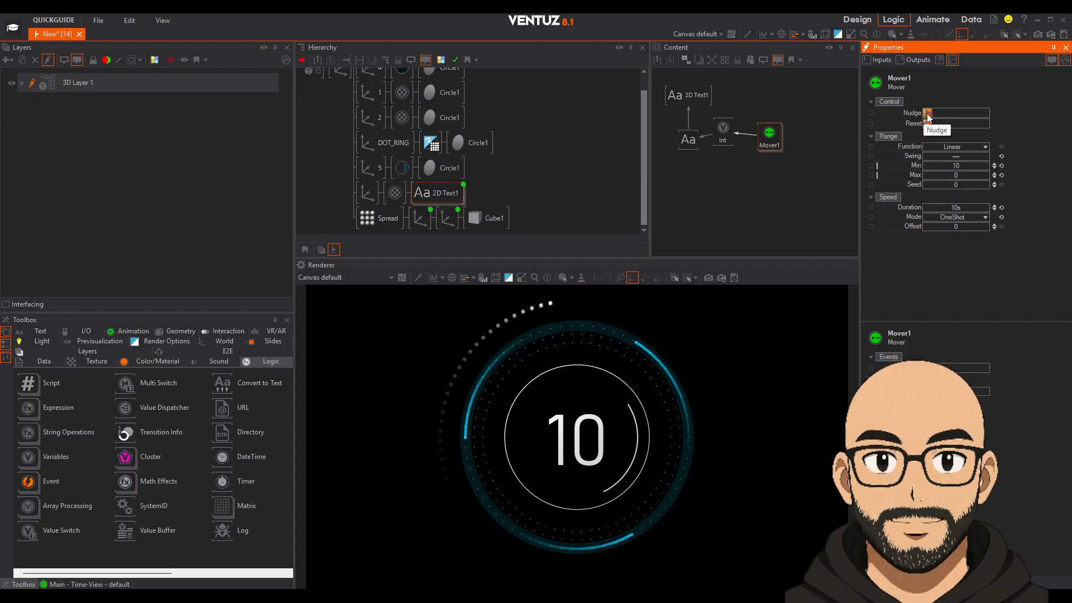
click(927, 113)
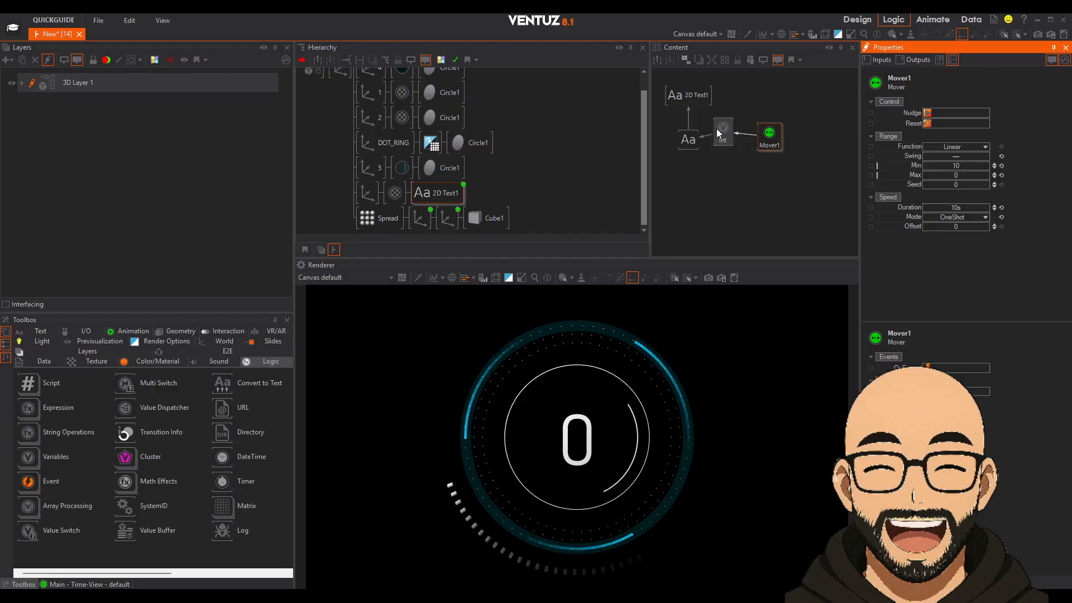
Return Mover1 to Absolute mode, turn Swing on, and set its duration to 25 s.
click(1001, 218)
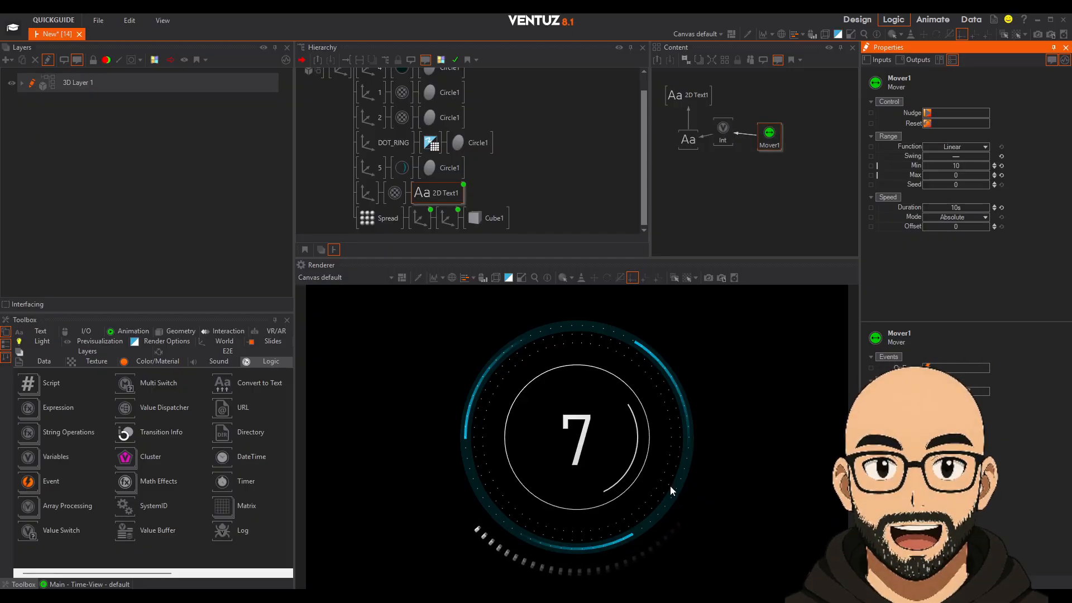
click(964, 159)
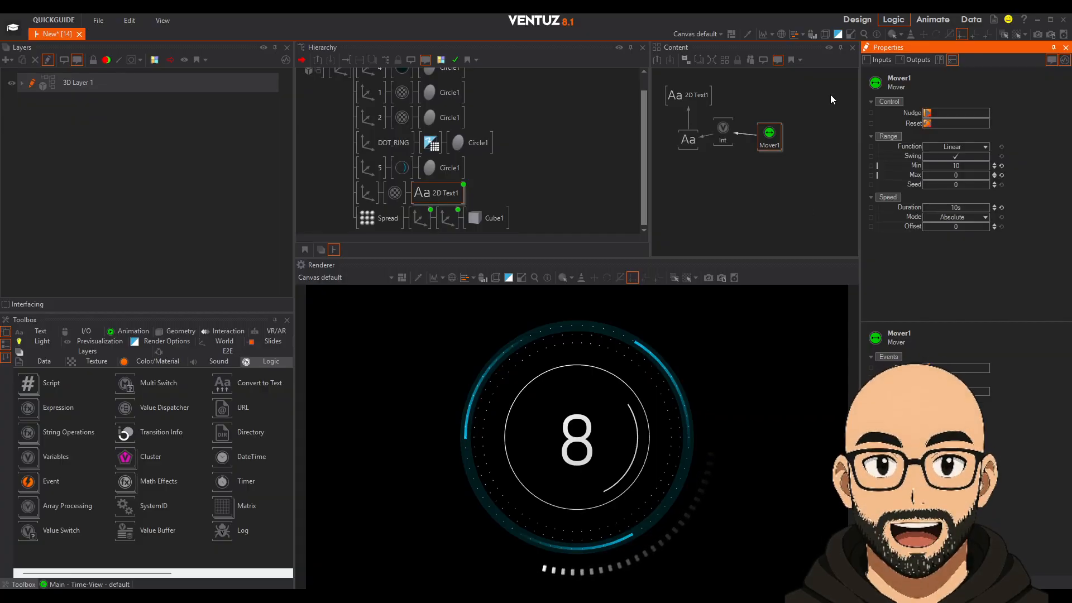
click(962, 207)
text(25s)
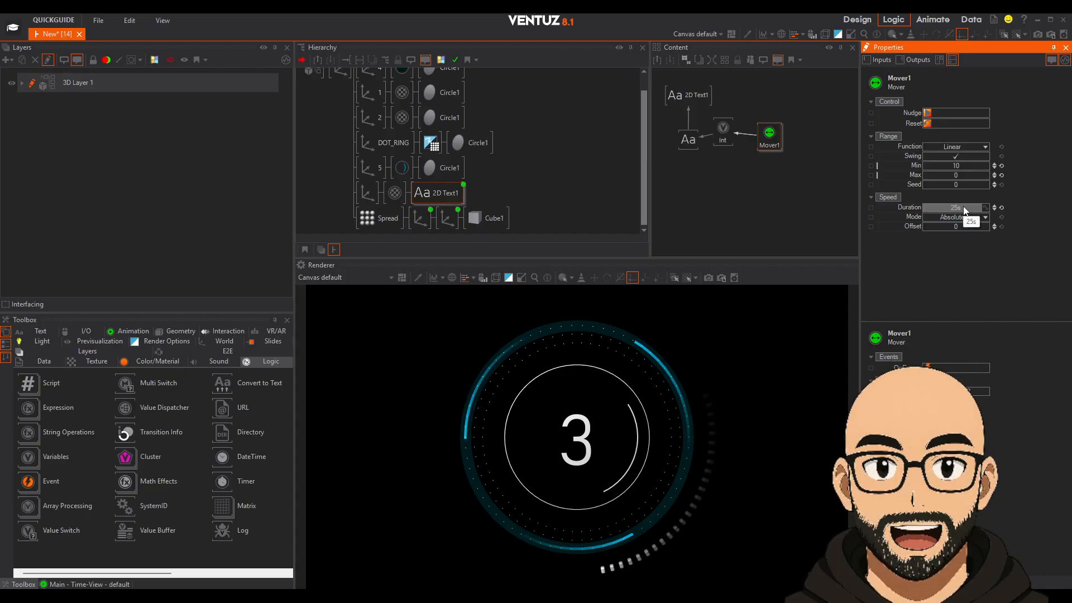
key(Return)
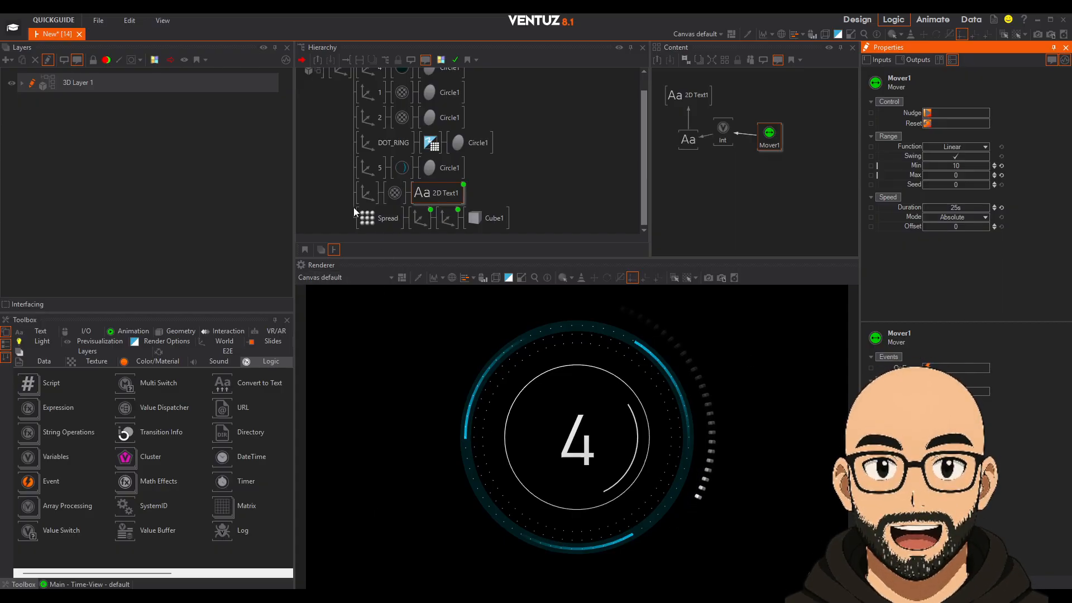
Duplicate the cube ring's Spread node without its children as a new branch at the end of the hierarchy.
click(345, 149)
click(372, 218)
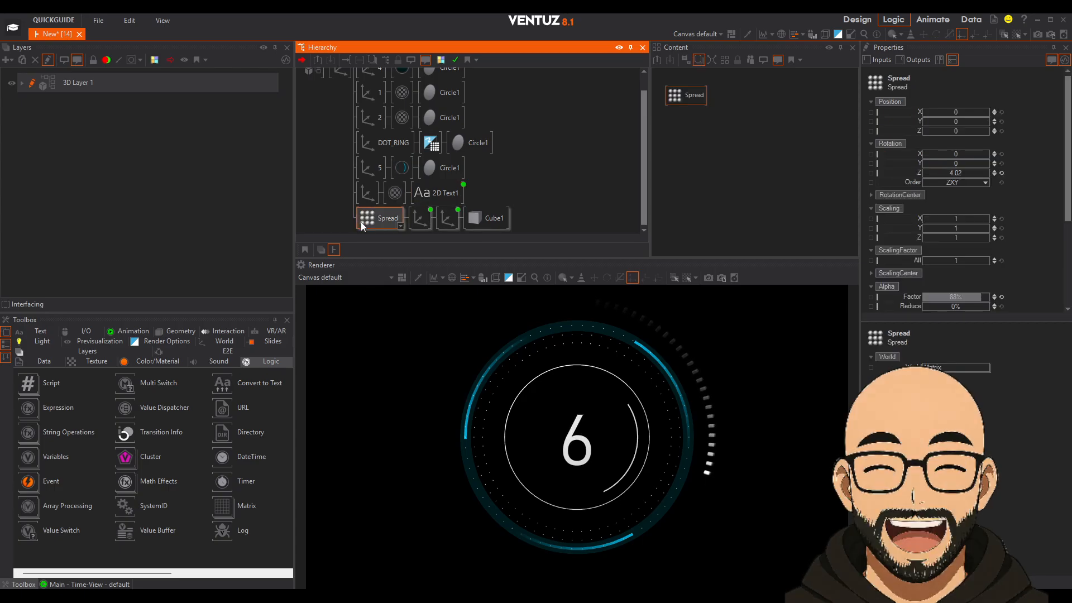
drag(372, 216, 363, 225)
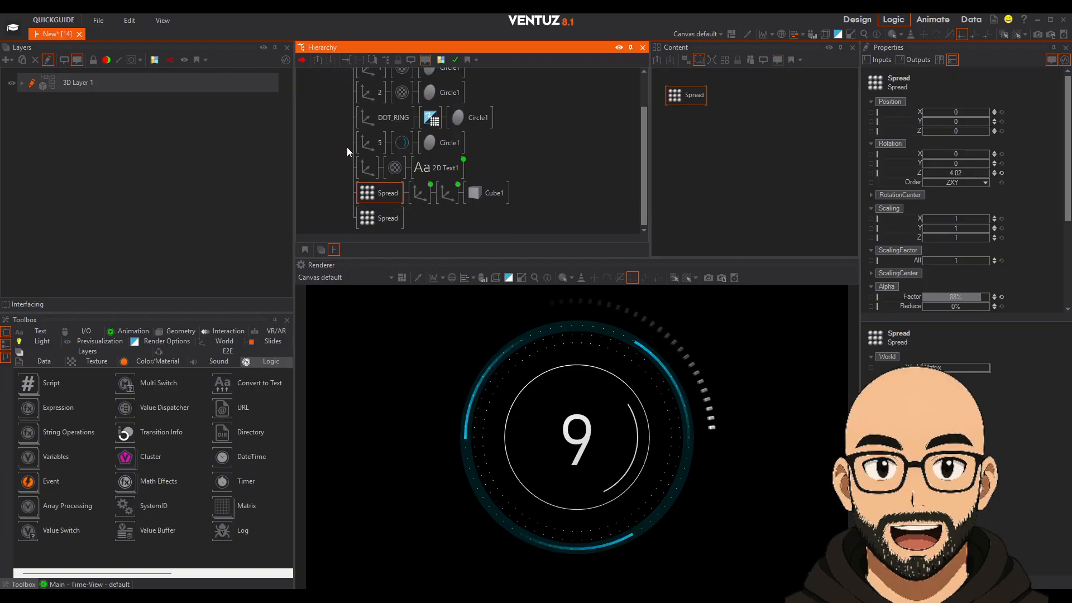
click(383, 222)
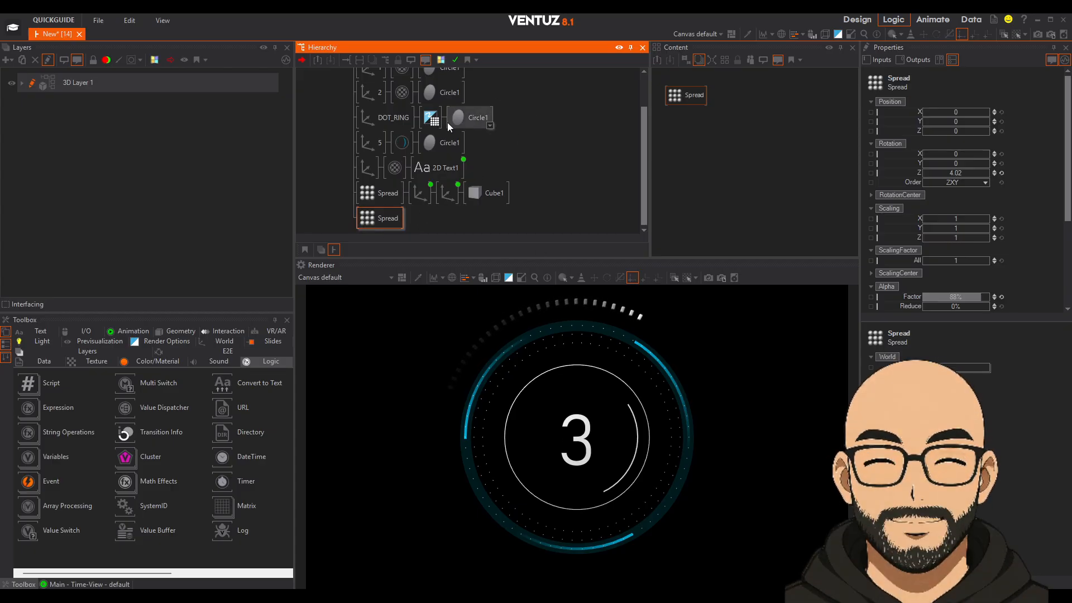
Copy axis 2 with its material and Circle1, and attach the copy as a child of the new Spread.
scroll(391, 140, up, 1)
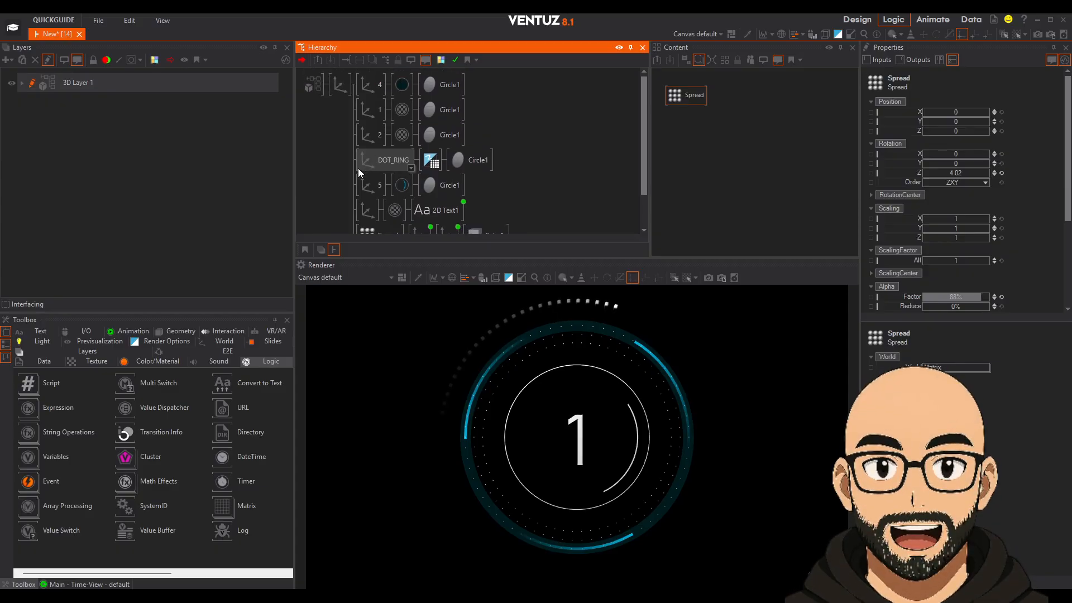
click(373, 96)
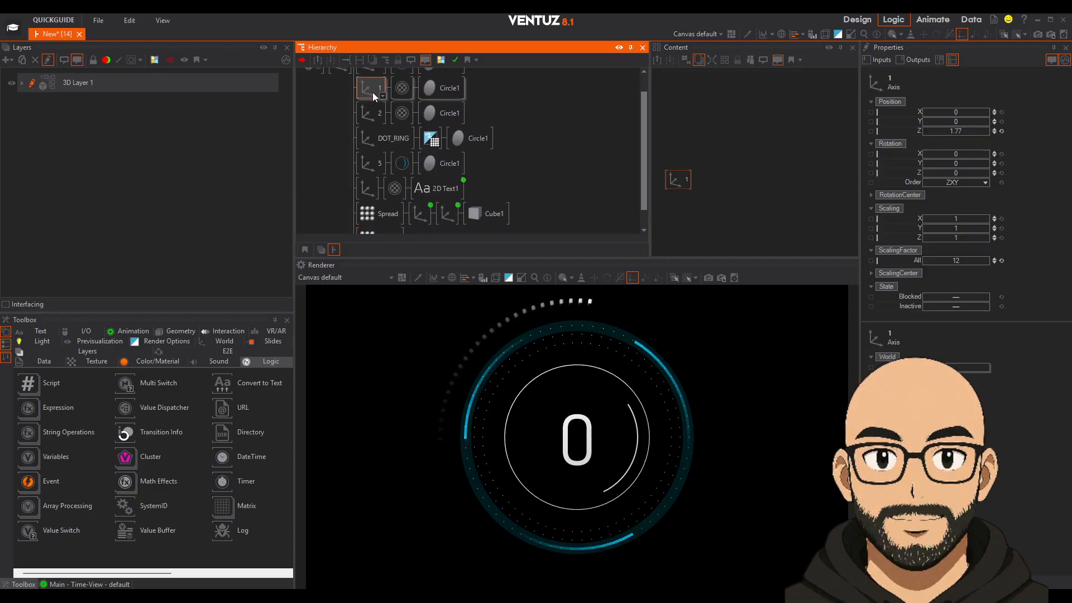
click(377, 111)
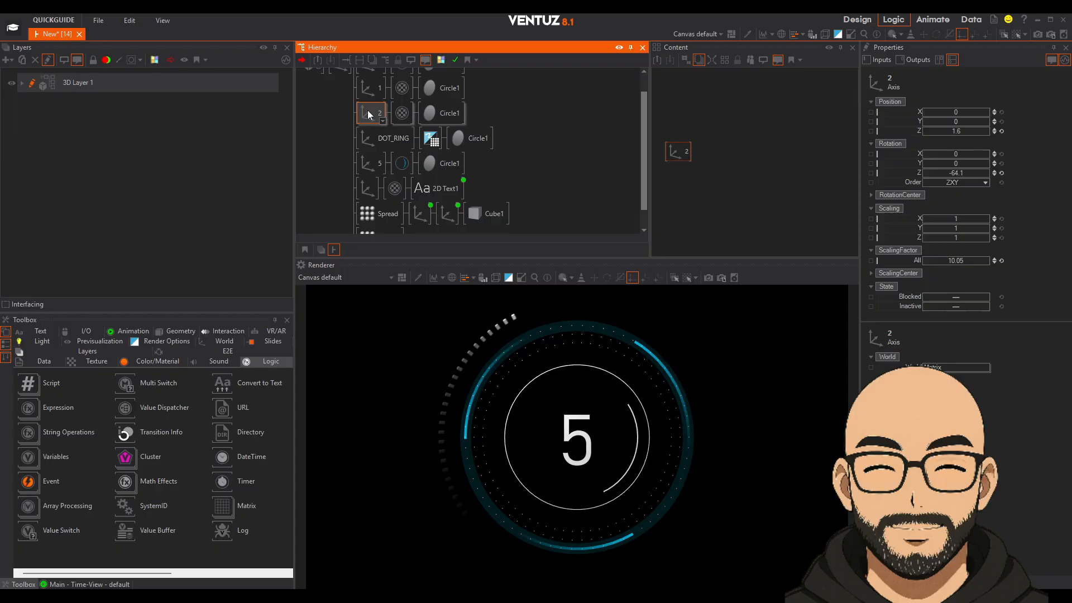
scroll(370, 167, down, 1)
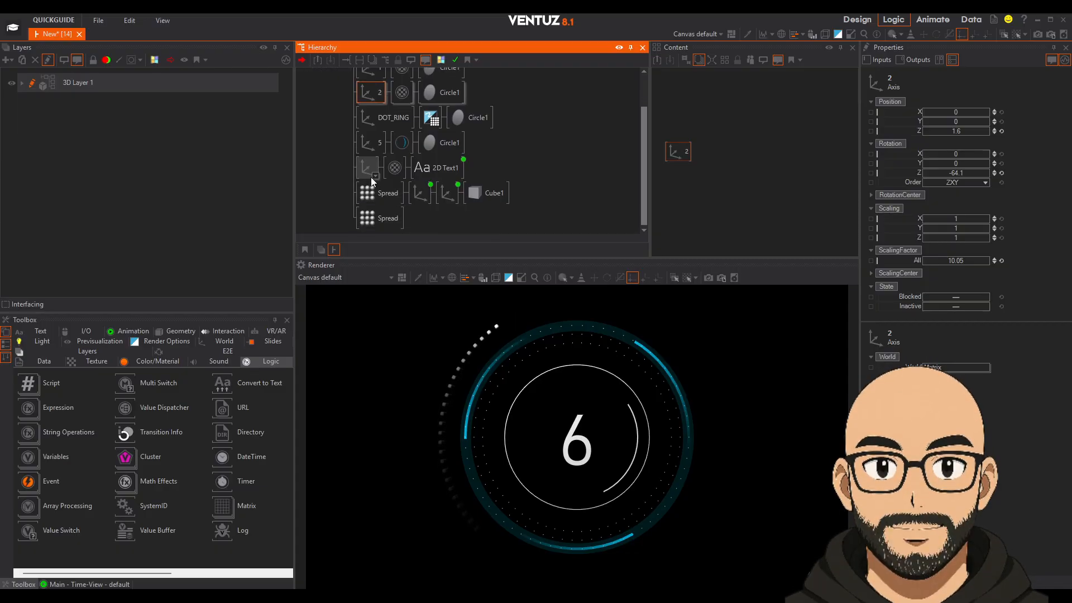
click(390, 212)
scroll(392, 220, down, 1)
click(366, 224)
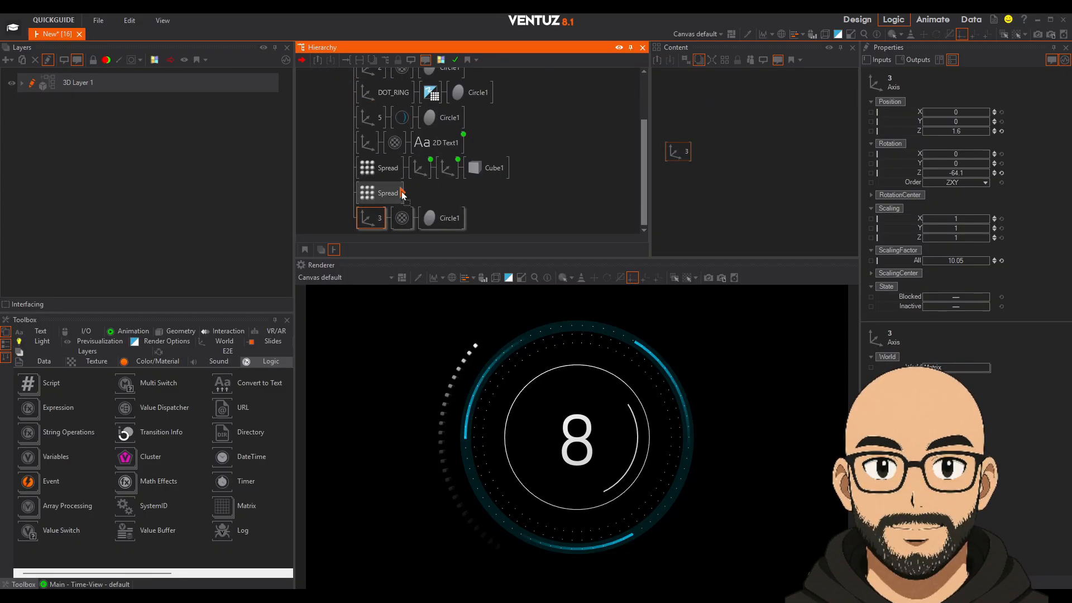
drag(400, 192, 402, 193)
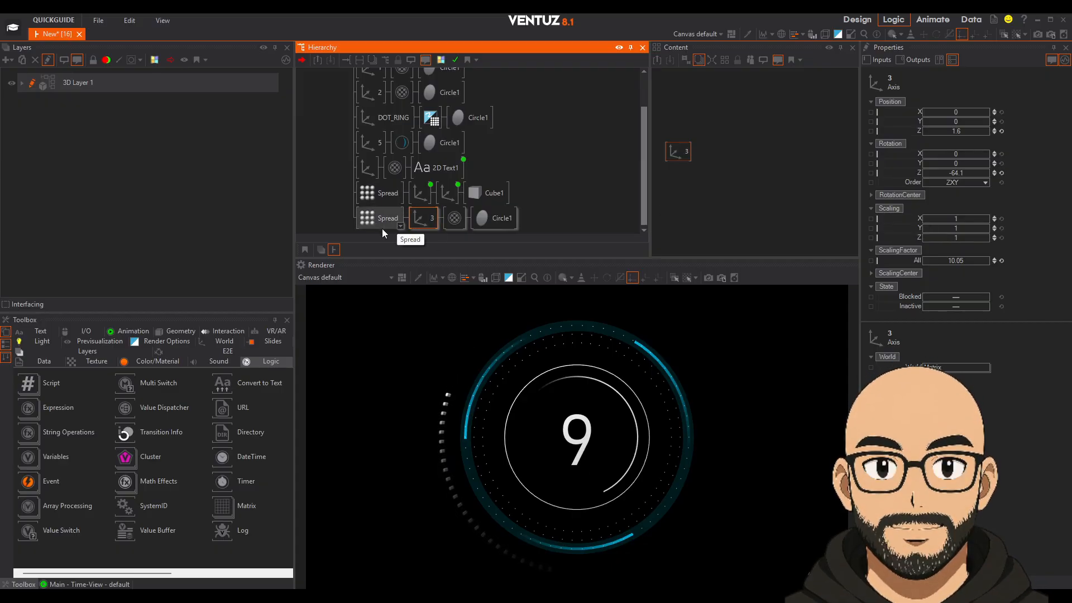
Set the new Spread's Z rotation to 47.57 and its overall scaling factor to 1.078.
click(391, 222)
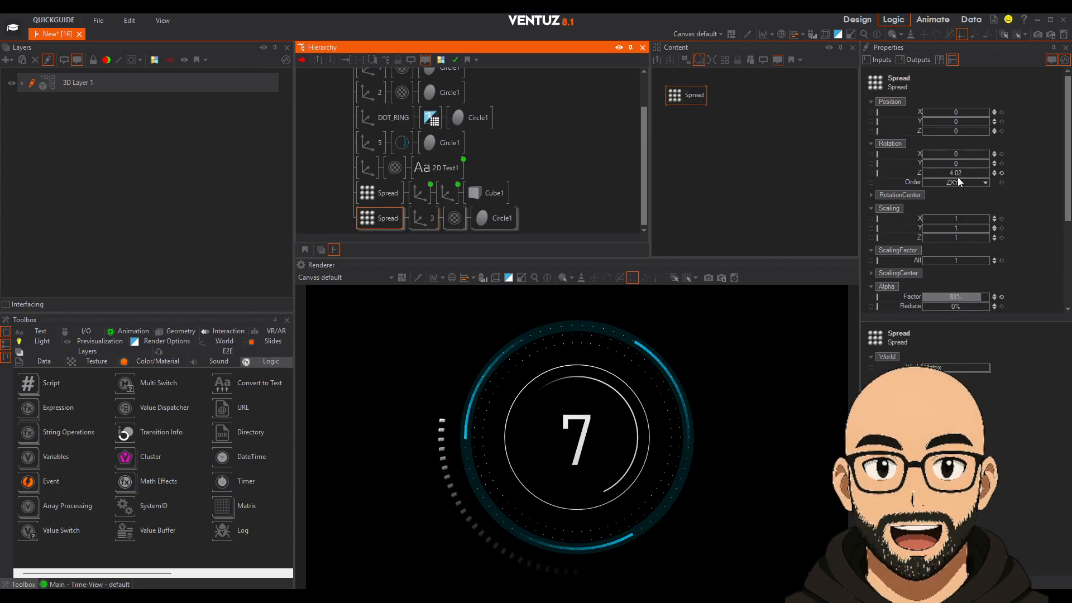
drag(957, 173, 963, 173)
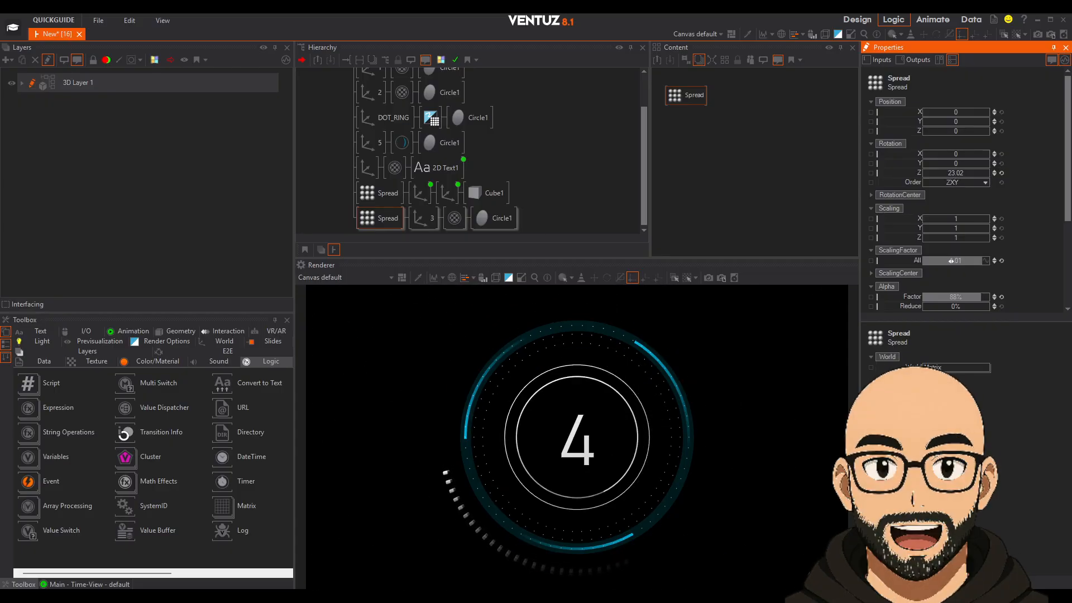
drag(952, 261, 962, 261)
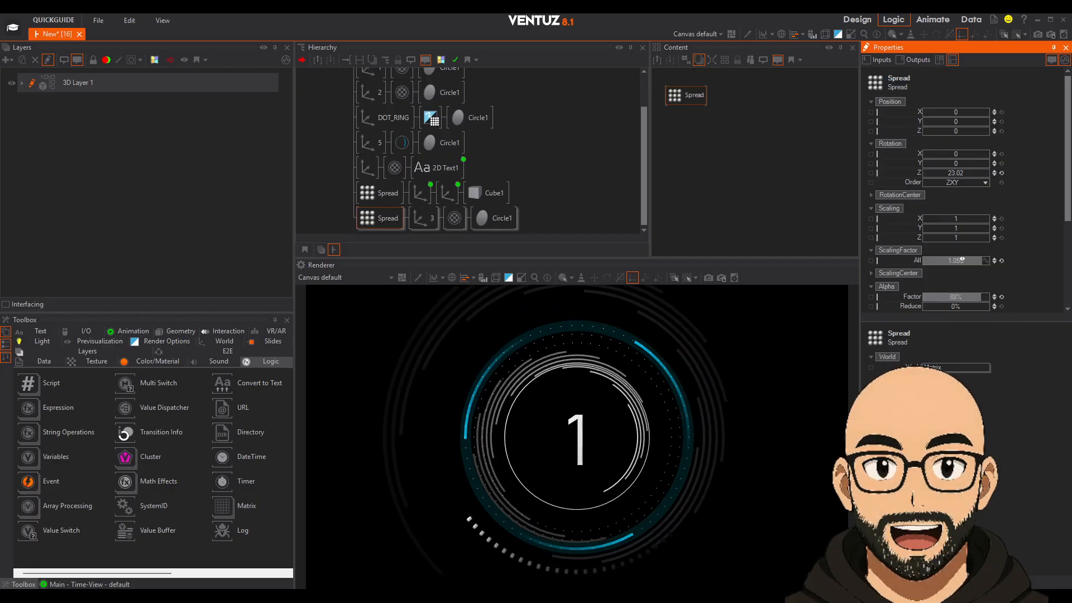
drag(963, 258, 956, 257)
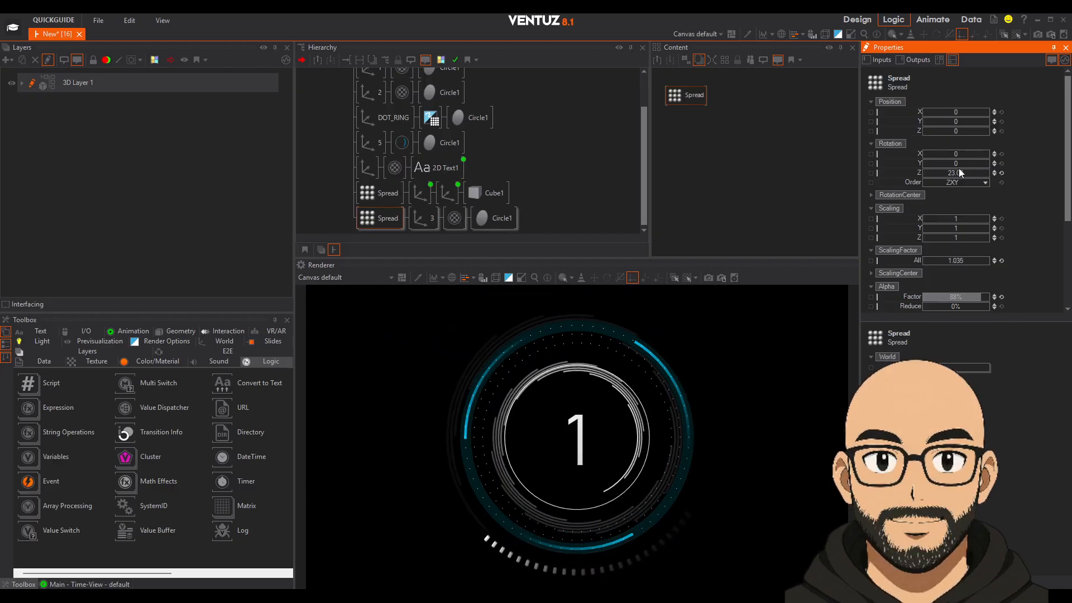
drag(963, 170, 989, 170)
drag(967, 255, 971, 257)
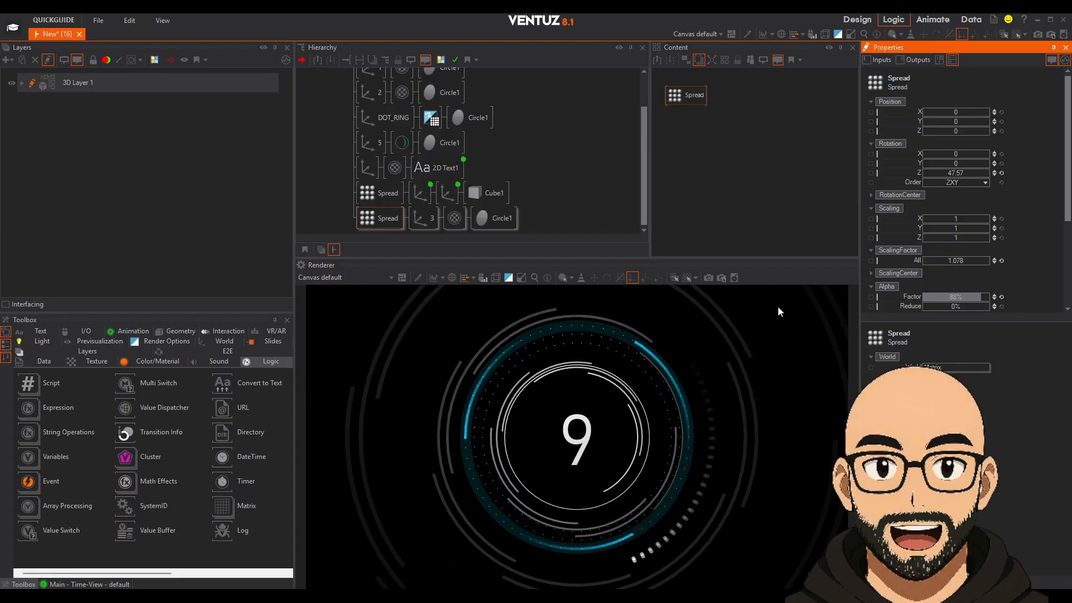
Try a Z position of 1.44 on axis 3 and a Y rotation of 7.1 on the root axis.
scroll(334, 95, up, 2)
click(378, 91)
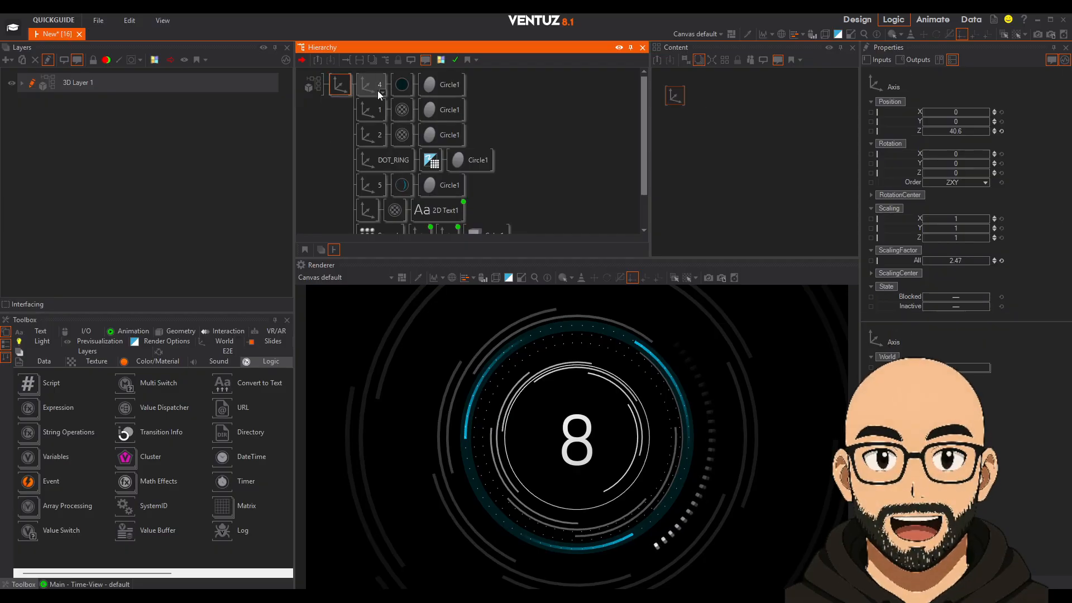
scroll(442, 199, down, 3)
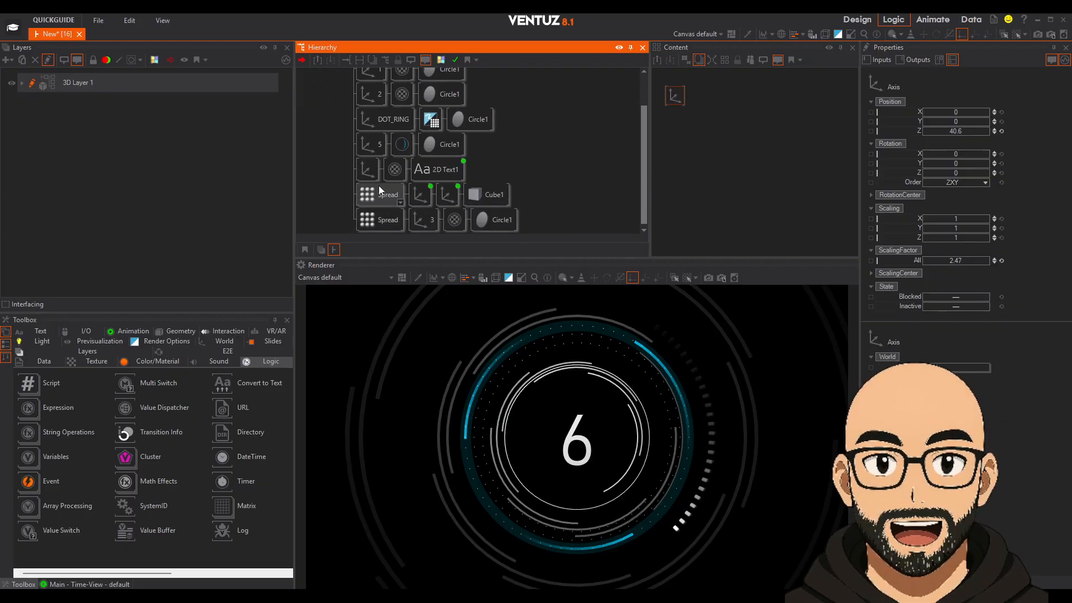
click(374, 219)
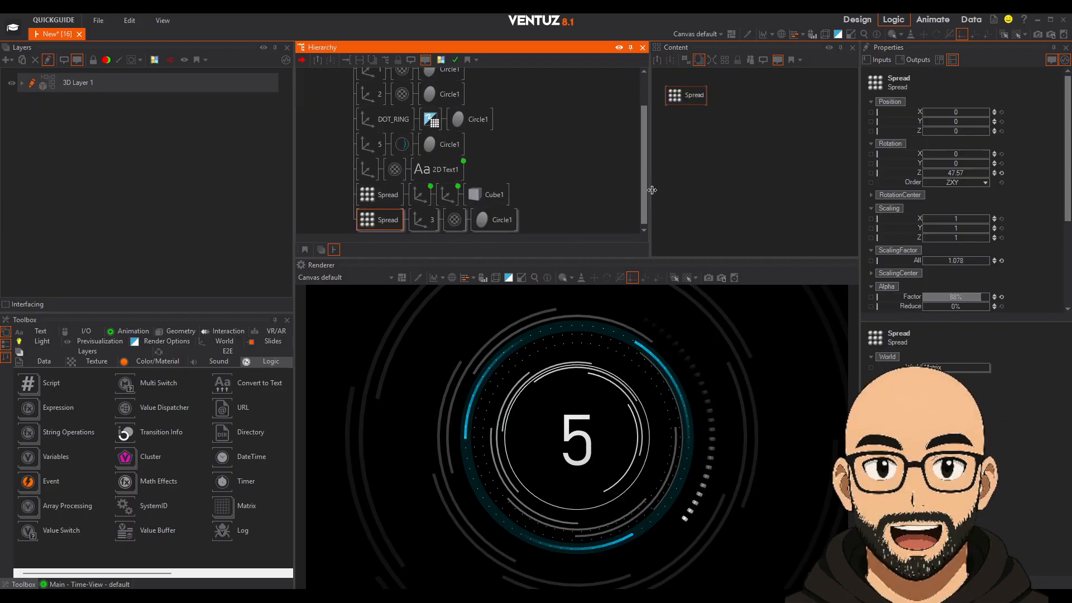
click(416, 220)
drag(970, 134, 922, 166)
scroll(374, 78, up, 2)
click(340, 85)
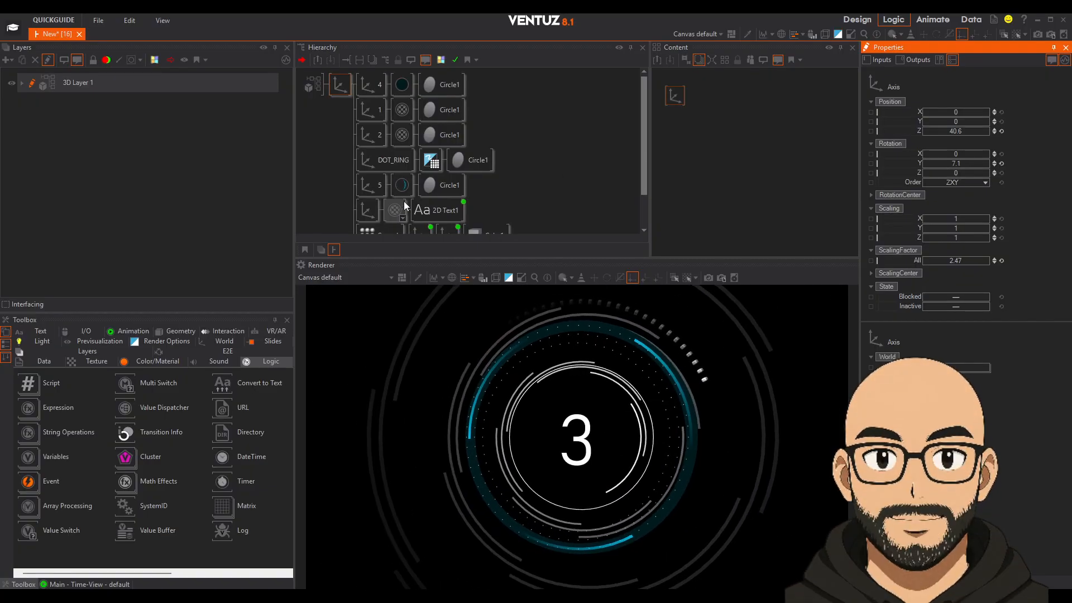
Try lowering the second Spread's Z position to separate its ring copies in depth.
scroll(403, 201, down, 2)
click(382, 222)
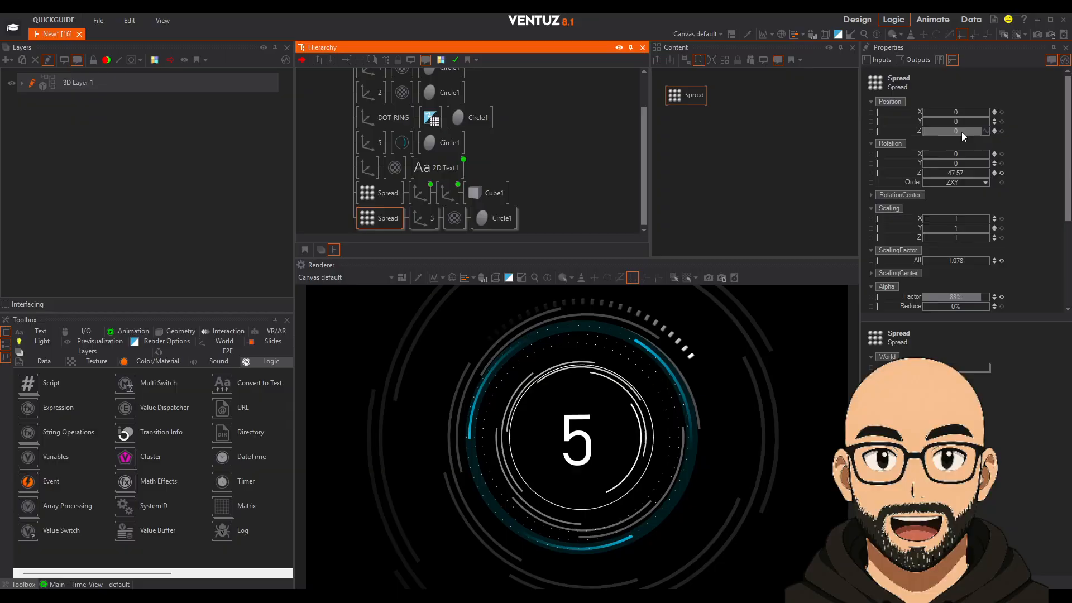
drag(961, 132, 935, 161)
Reset the root axis's Y rotation, and set its X rotation to 30 and its Z position to 79.49.
scroll(329, 107, up, 2)
click(354, 87)
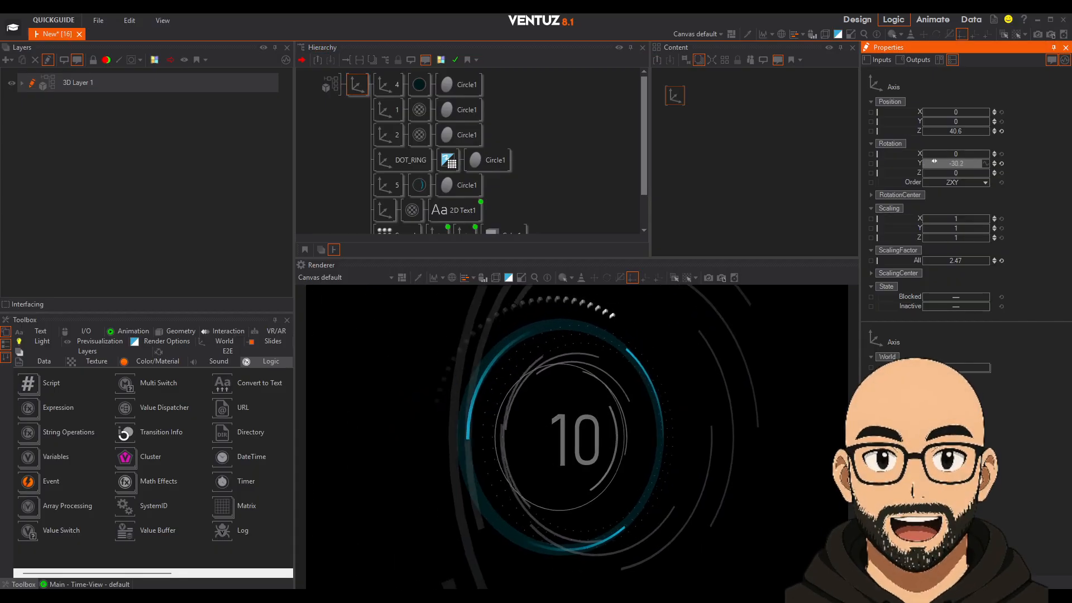
click(1001, 163)
drag(956, 131, 926, 130)
Reset axis 3's Z position, and set its parent Spread's Z position to -0.07 and rotation to X 98.3, Y 60.2, Z -81.53.
scroll(436, 233, down, 2)
click(391, 218)
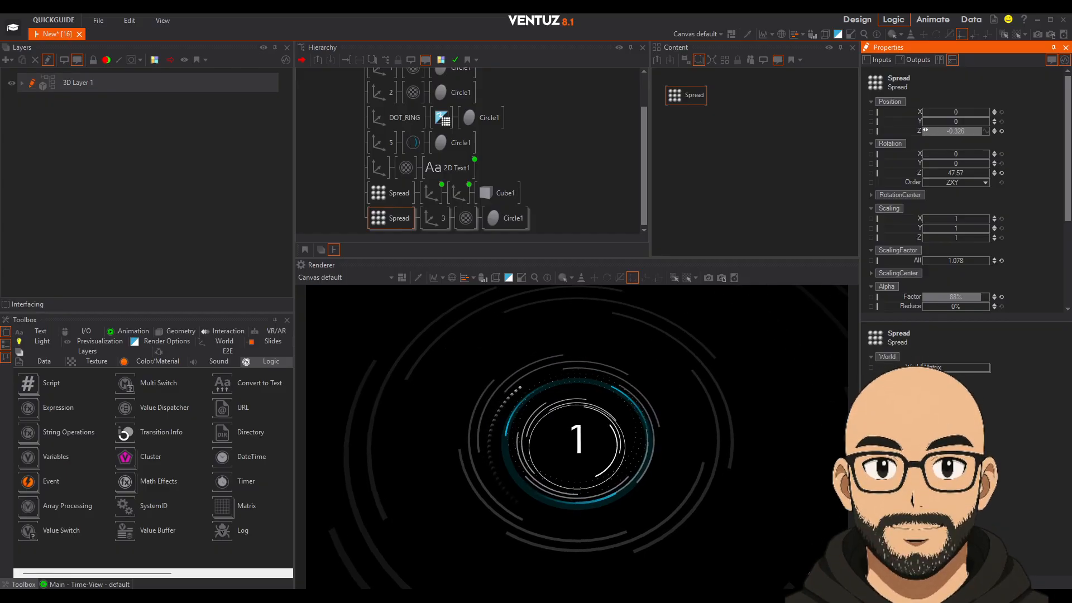
click(431, 220)
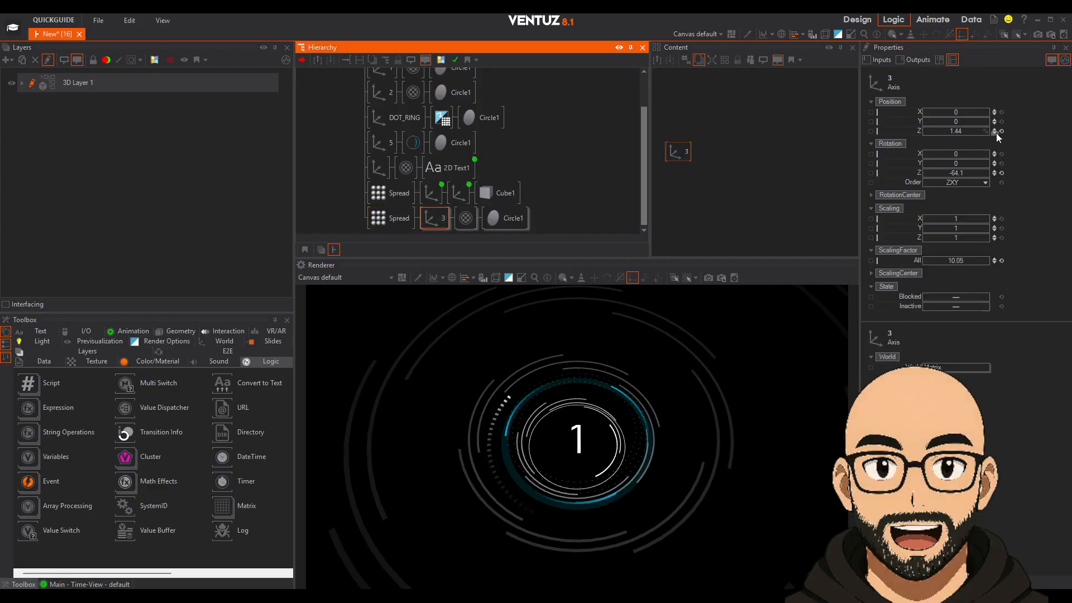
click(391, 218)
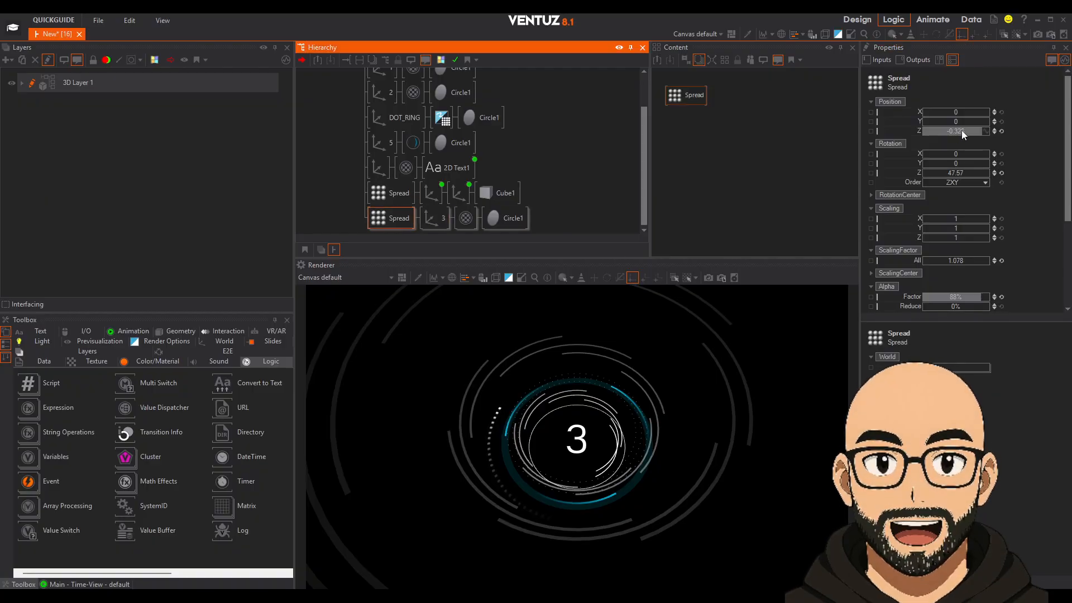
drag(962, 131, 923, 177)
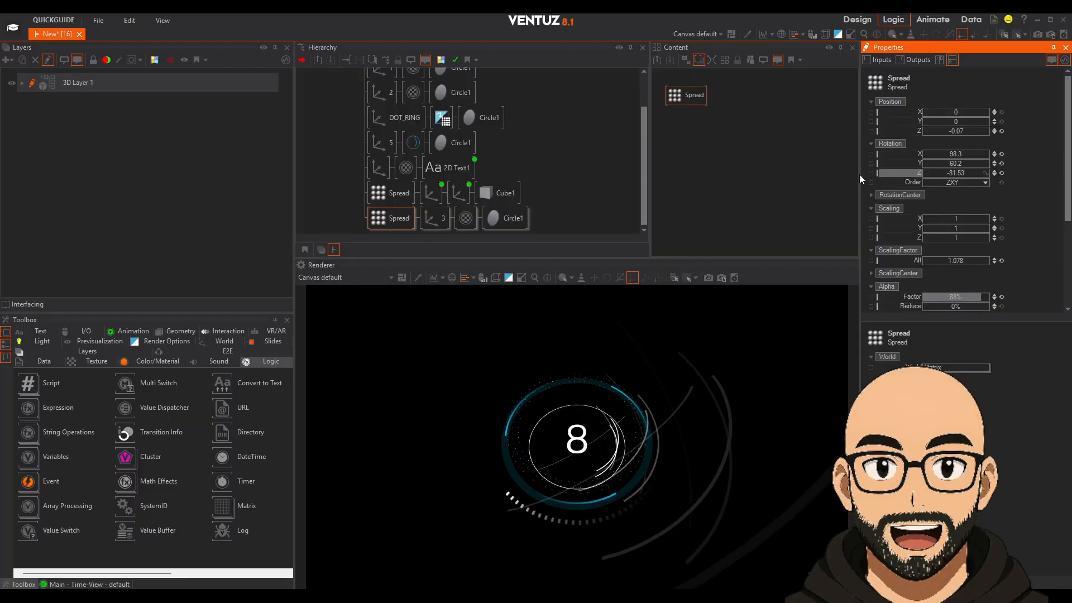
Reset the root axis's X rotation to 0.
scroll(352, 129, up, 2)
click(342, 84)
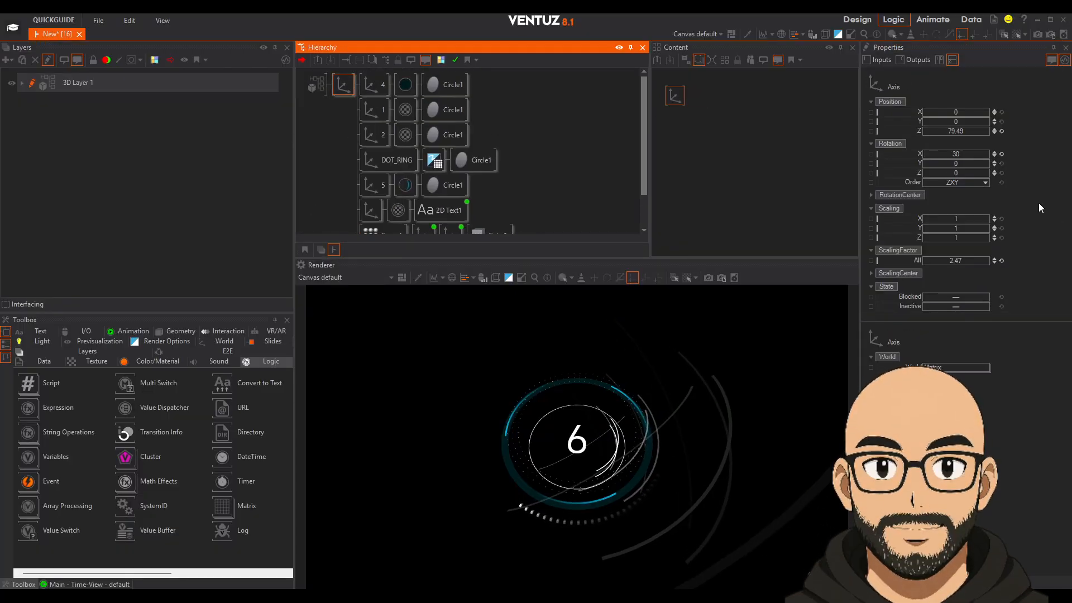
click(1001, 154)
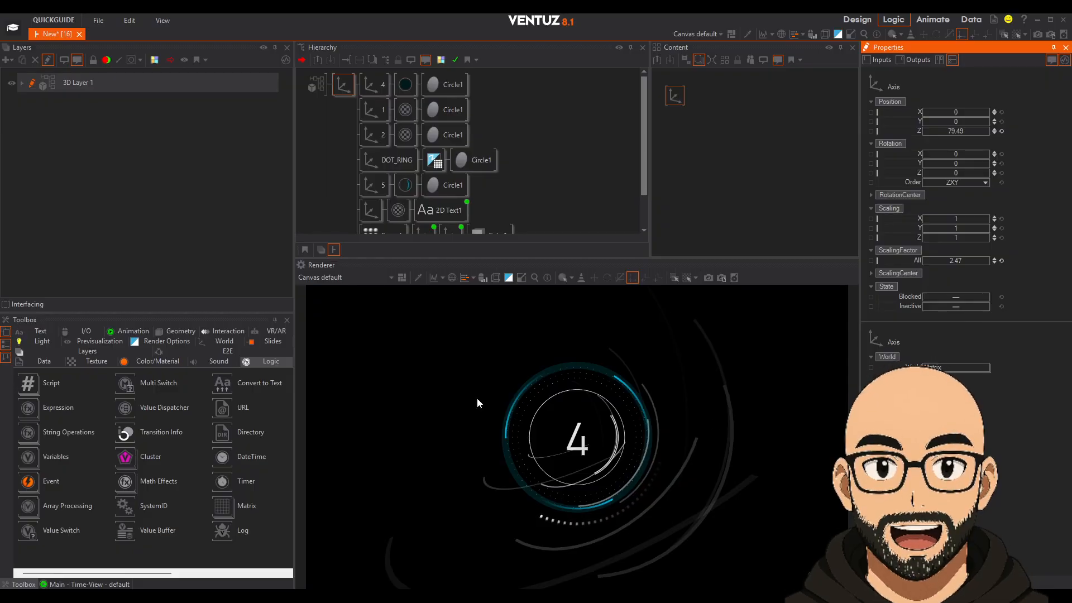
scroll(433, 210, down, 2)
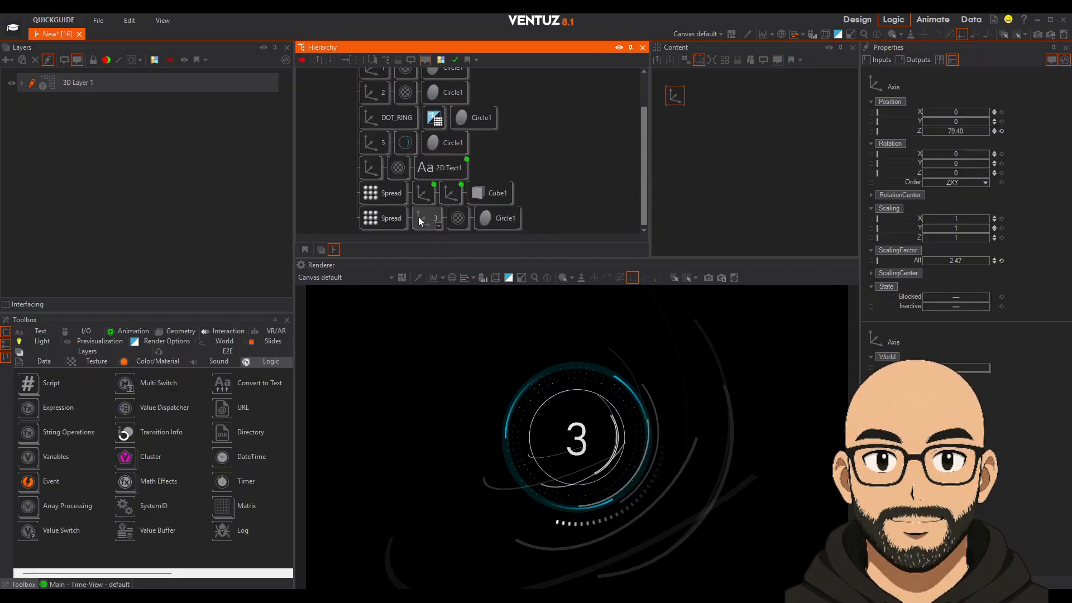
Adjust axis 3's Z rotation, reset its parent Spread's X and Y rotation, and set the Spread's Z rotation to -63.61.
click(423, 219)
drag(969, 177, 932, 171)
click(385, 224)
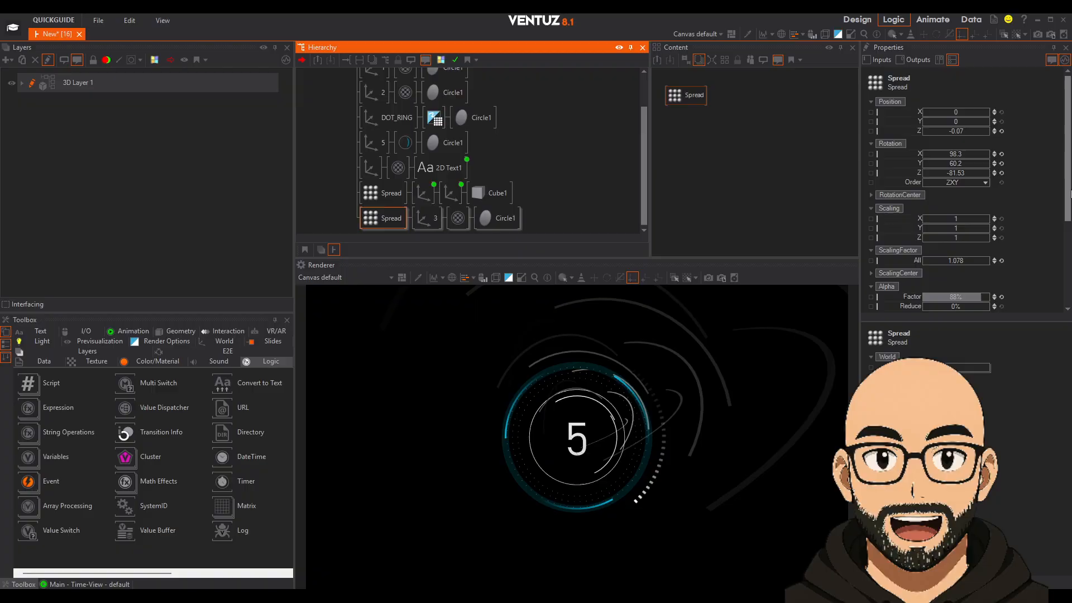
click(1001, 174)
click(996, 164)
click(1001, 154)
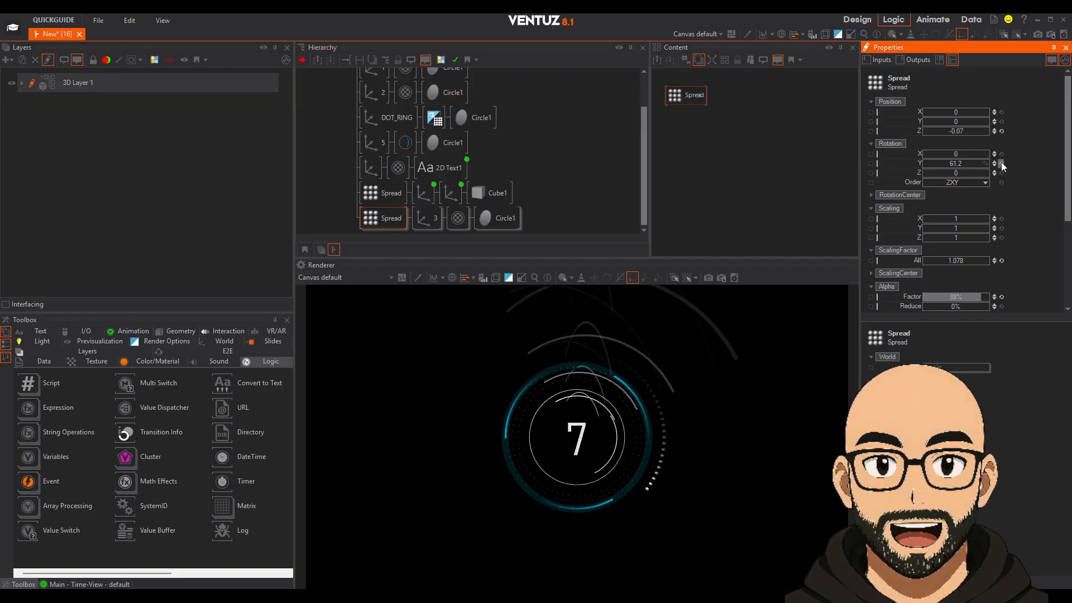
click(1001, 164)
drag(963, 173, 988, 170)
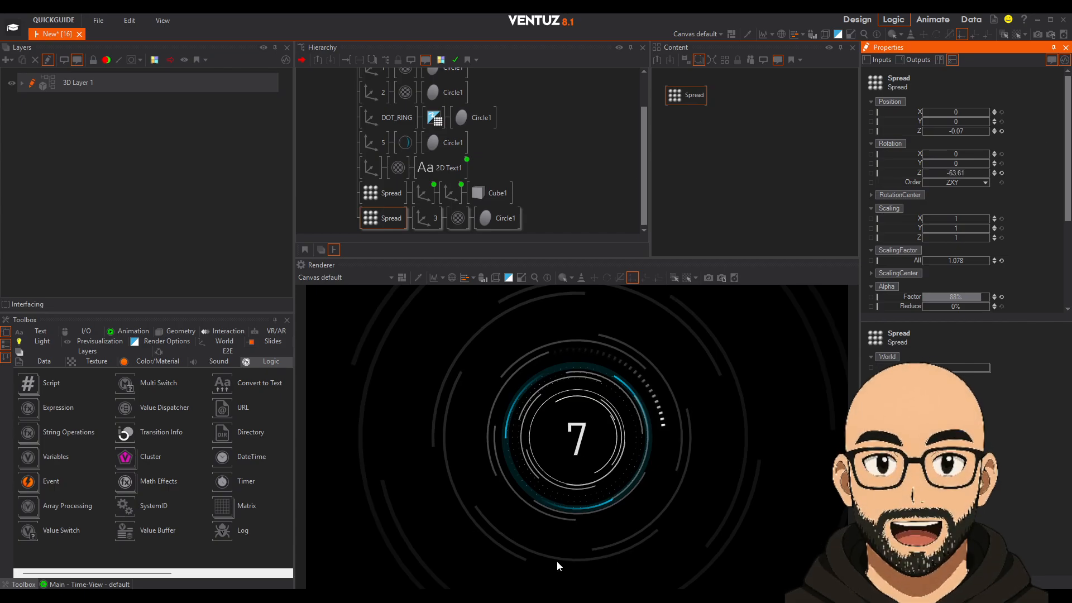
Set axis 3's material to the Standard mode with the No Light lighting model and a BaseColor of 0, 179, 224.
click(457, 218)
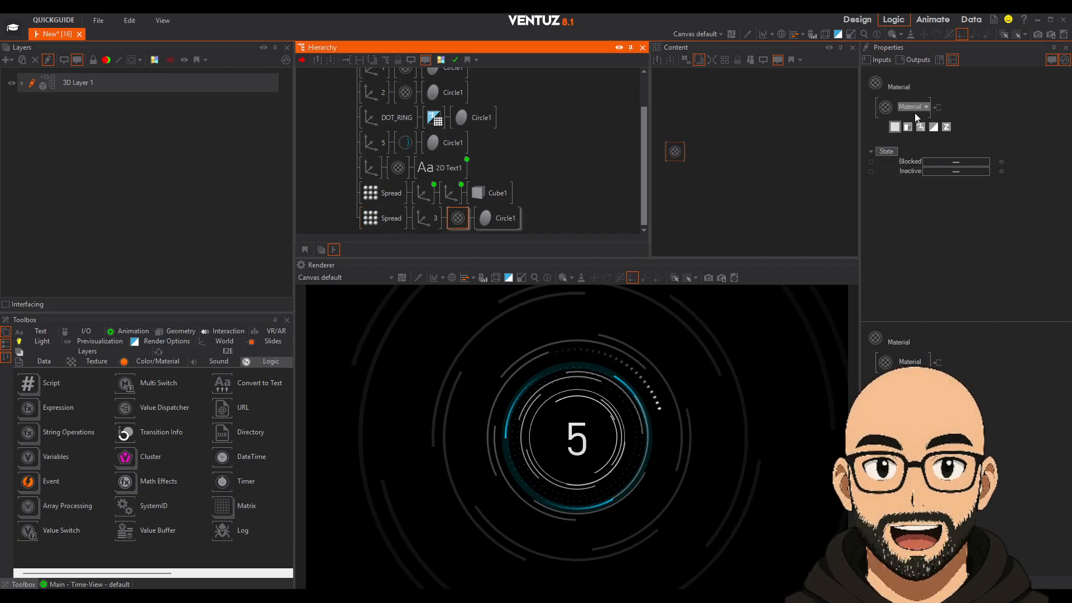
click(896, 127)
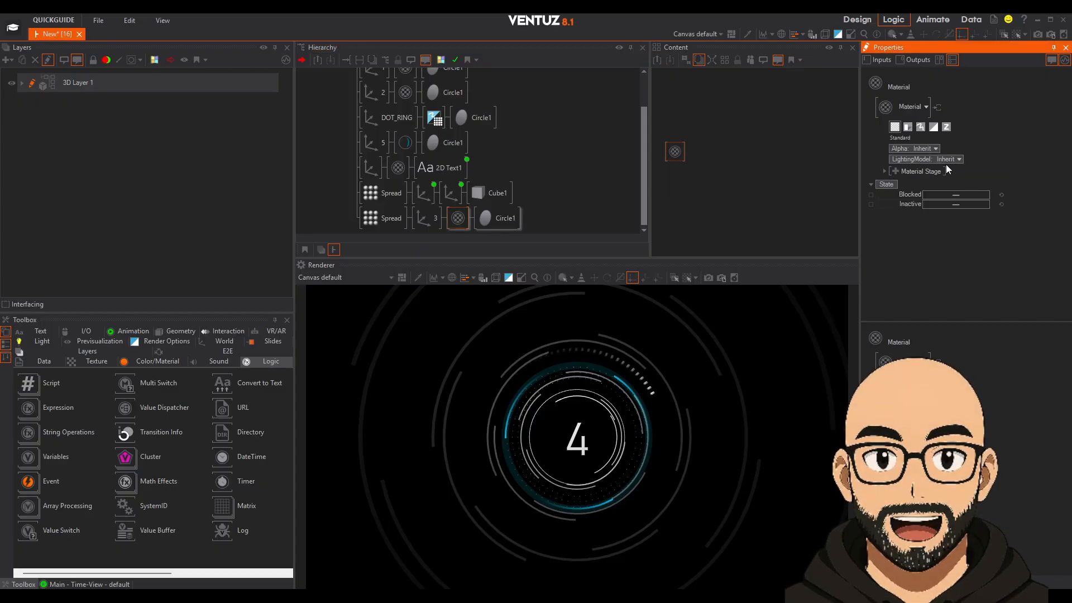
click(957, 159)
click(903, 194)
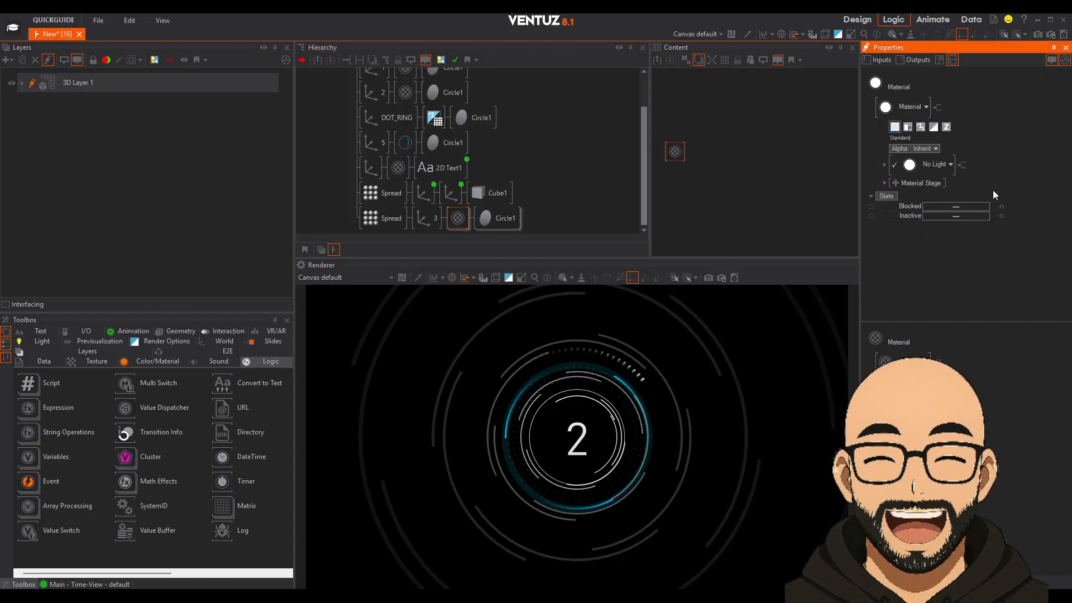
click(883, 165)
click(1011, 182)
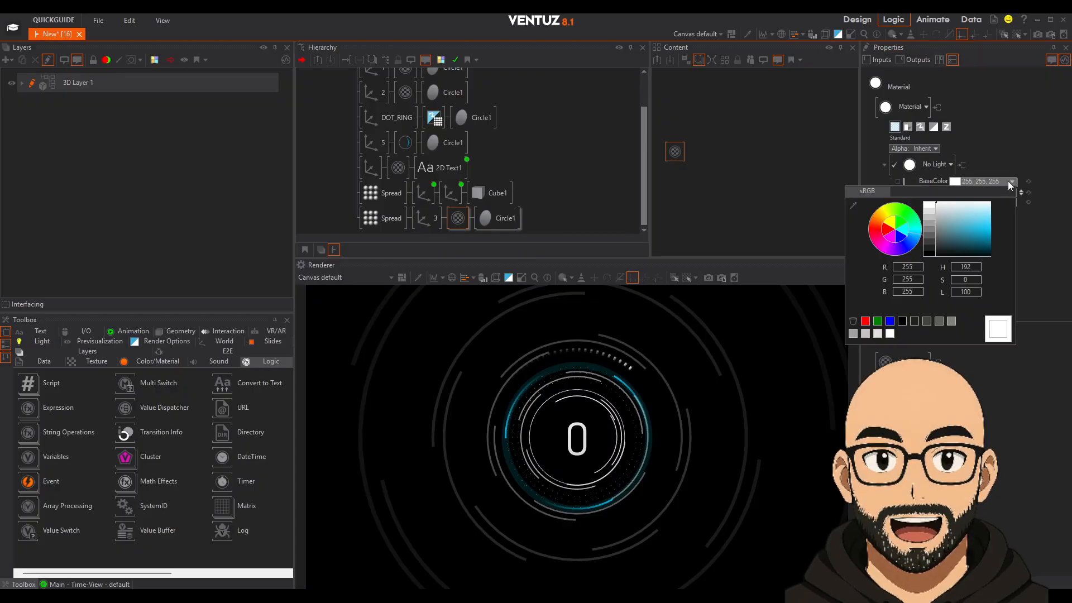
click(953, 222)
mouse_move(1018, 224)
mouse_down()
mouse_move(1030, 242)
mouse_move(1033, 233)
mouse_up()
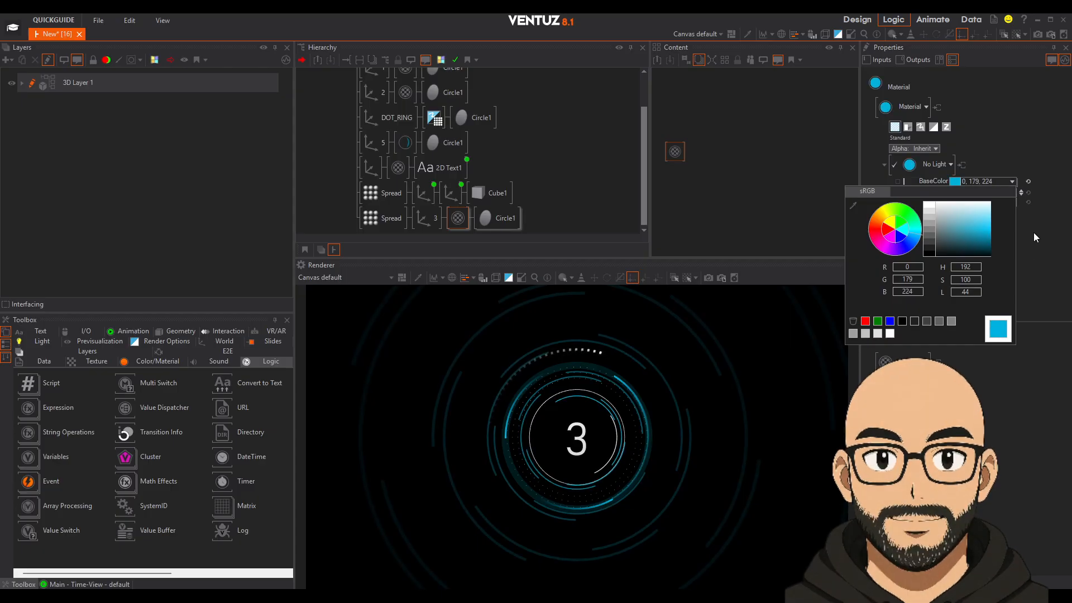
click(1062, 136)
Enlarge the hierarchy area and insert a new Axis in front of the Spread that holds axis 3.
click(307, 187)
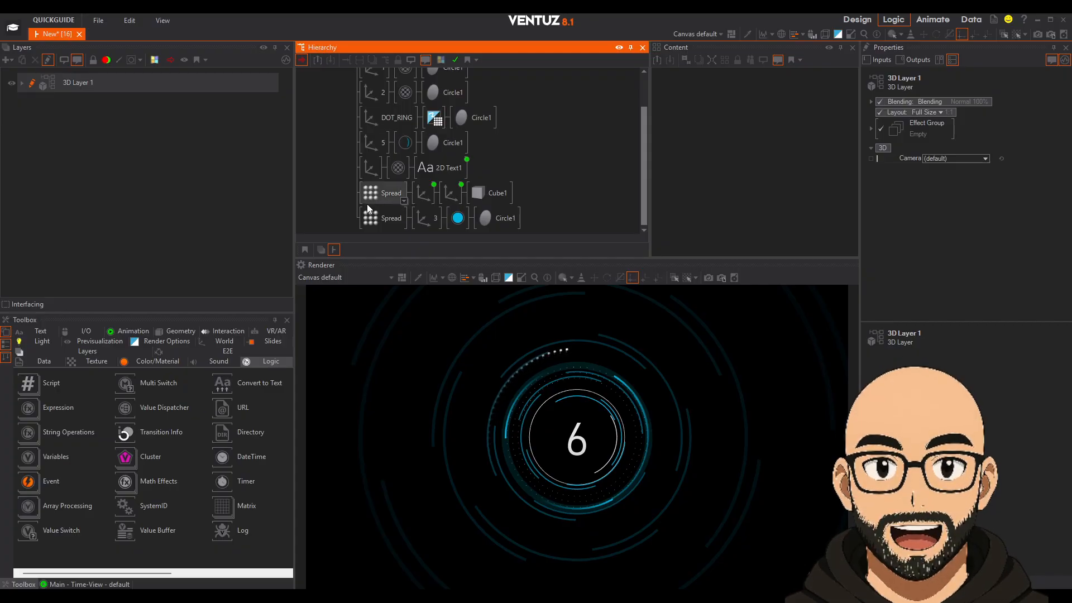
click(386, 218)
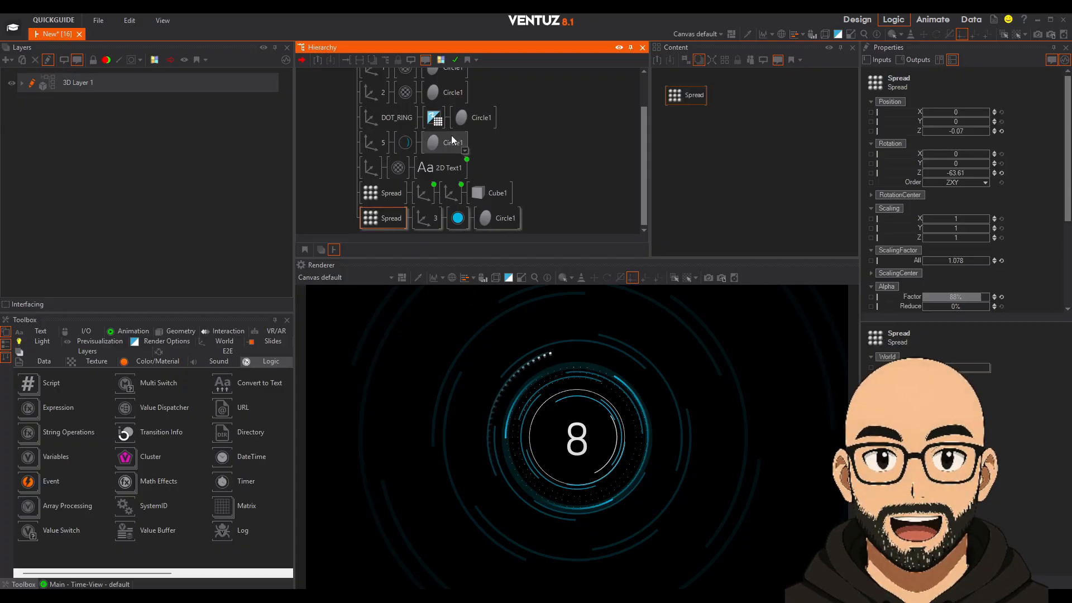
scroll(430, 191, up, 2)
drag(417, 257, 403, 289)
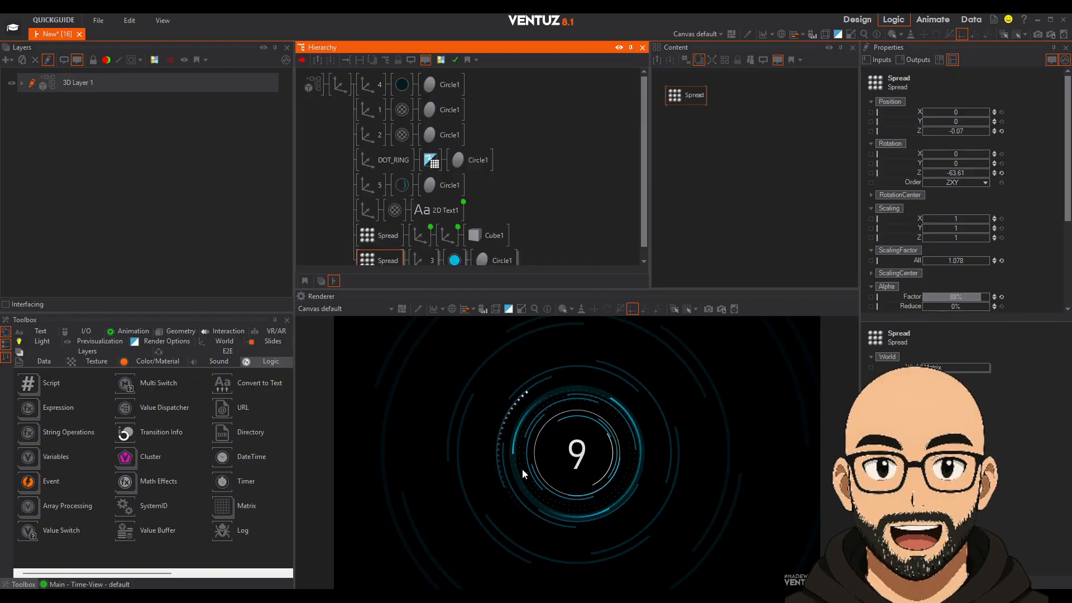
scroll(451, 188, down, 1)
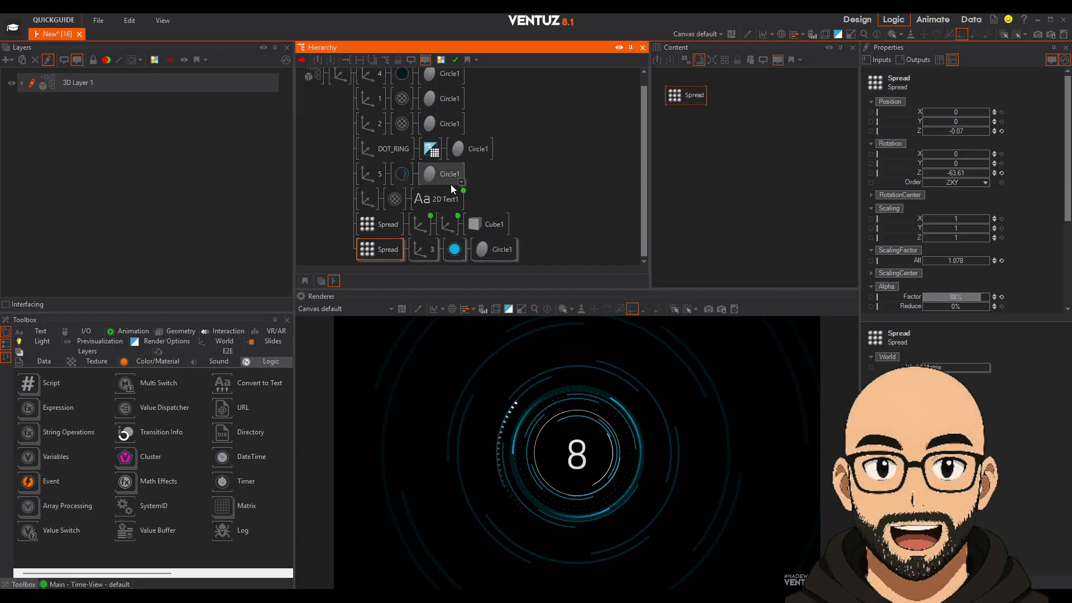
click(203, 342)
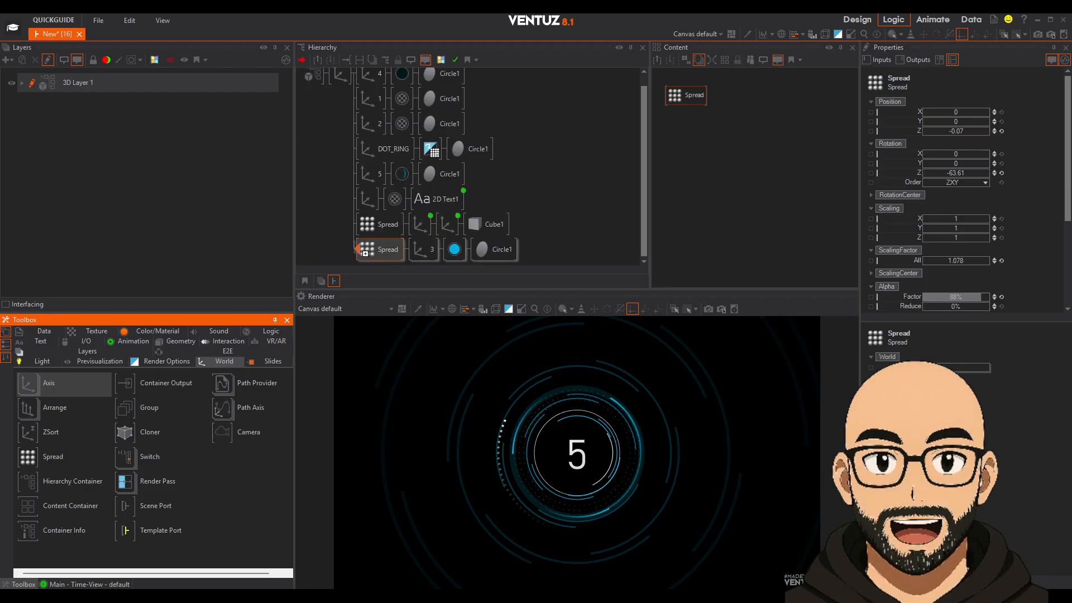
drag(365, 253, 360, 257)
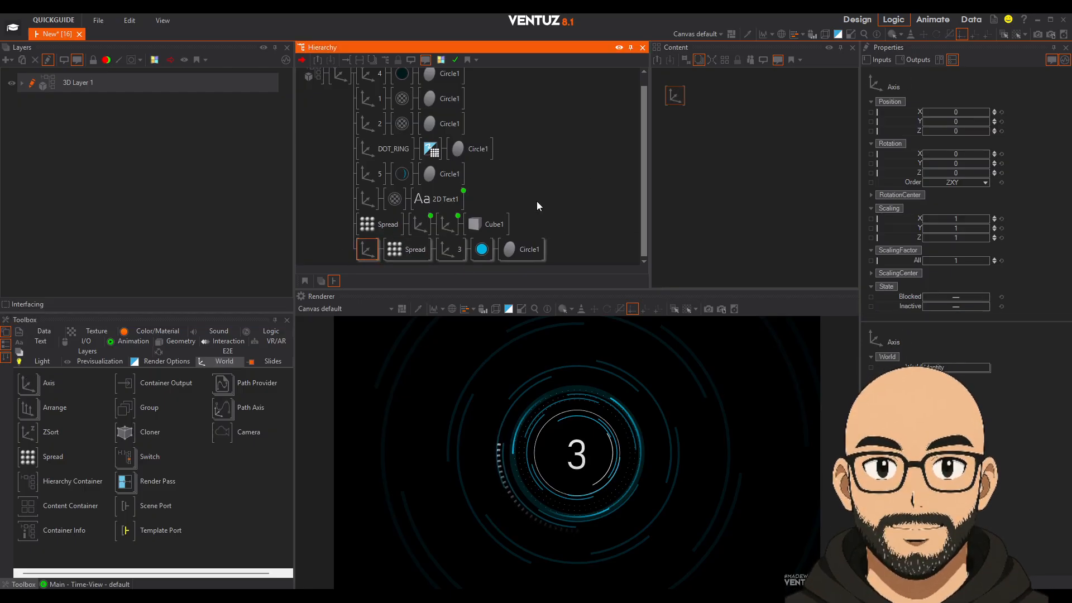
Add a Mover to the content and bind it to the new Axis's Z rotation.
click(132, 341)
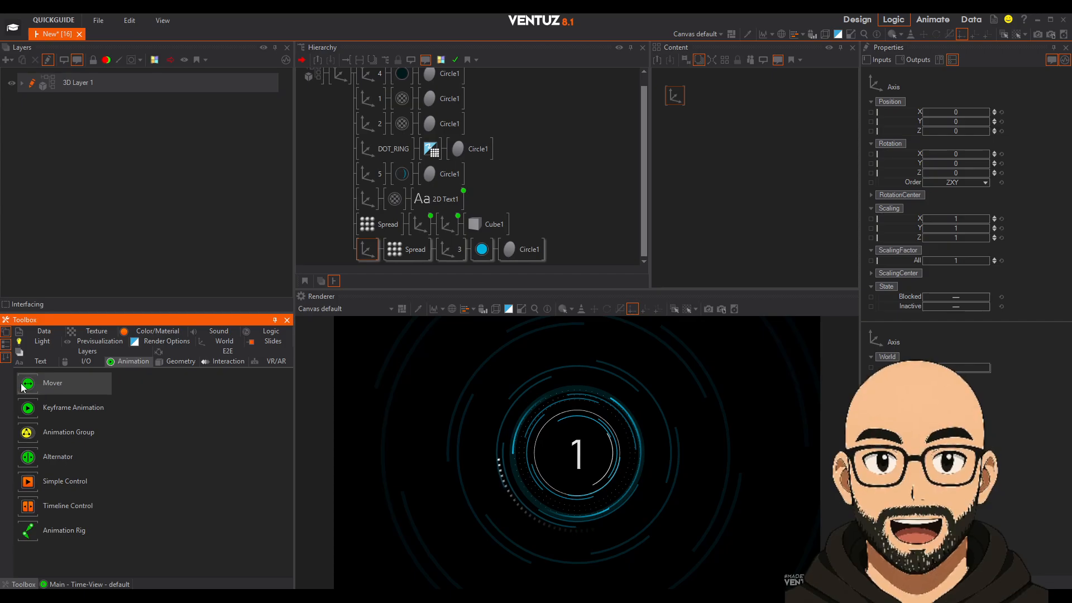
drag(34, 383, 713, 119)
click(675, 96)
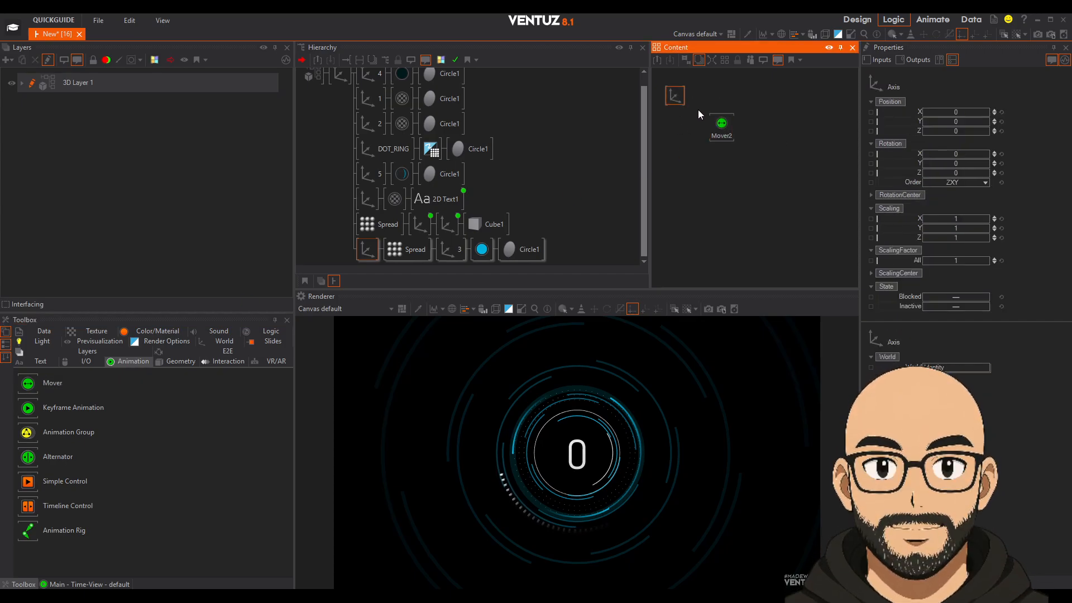
drag(919, 173, 737, 137)
Set the new Mover's Min to 360, Max to 0 and Duration to 55s, and turn off Swing.
click(718, 134)
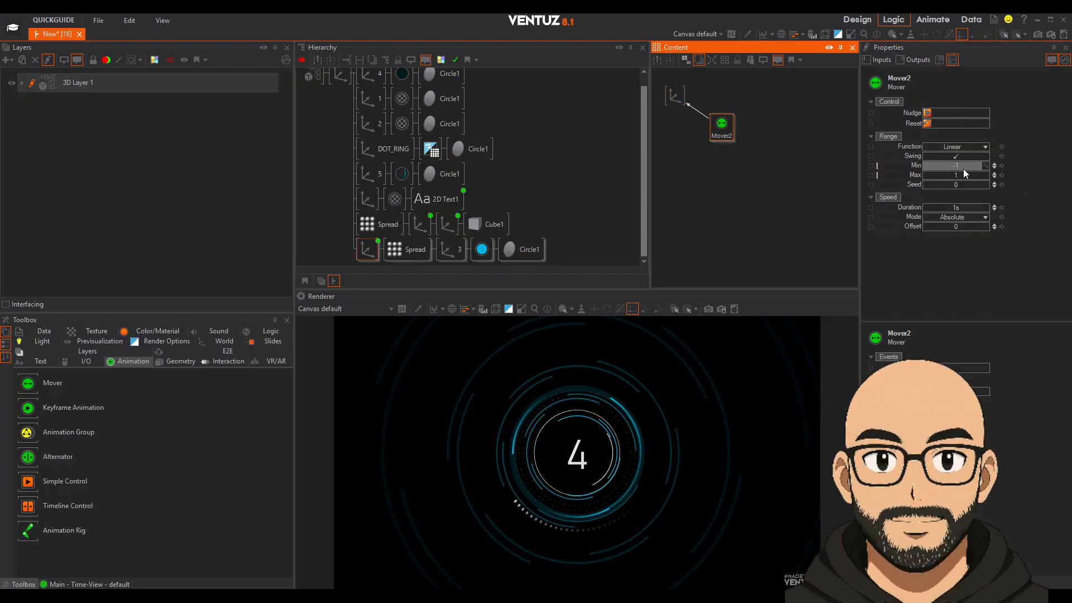
click(977, 164)
text(360)
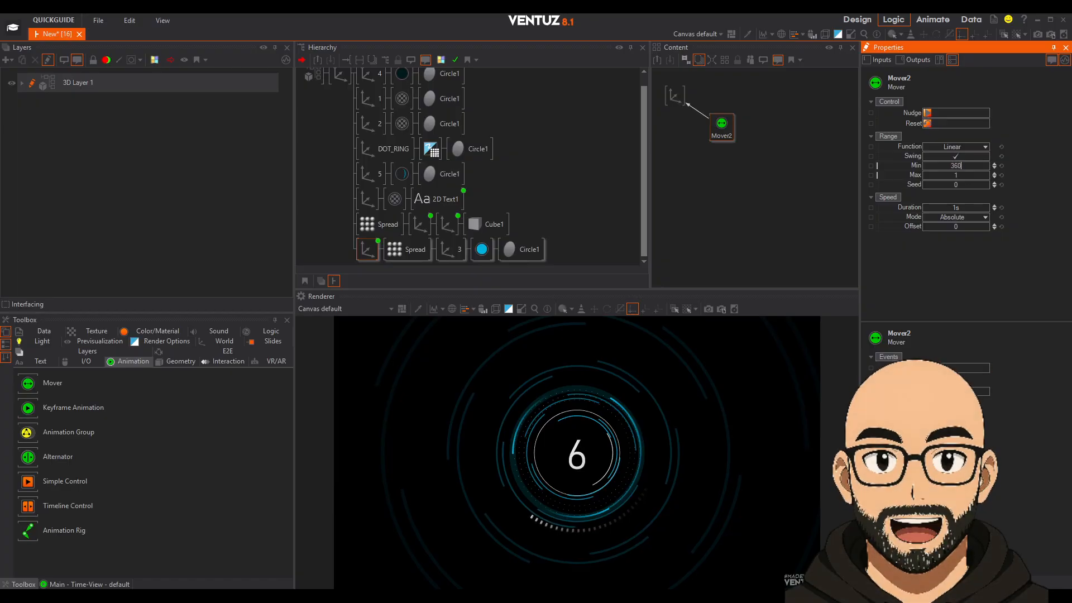
key(Tab)
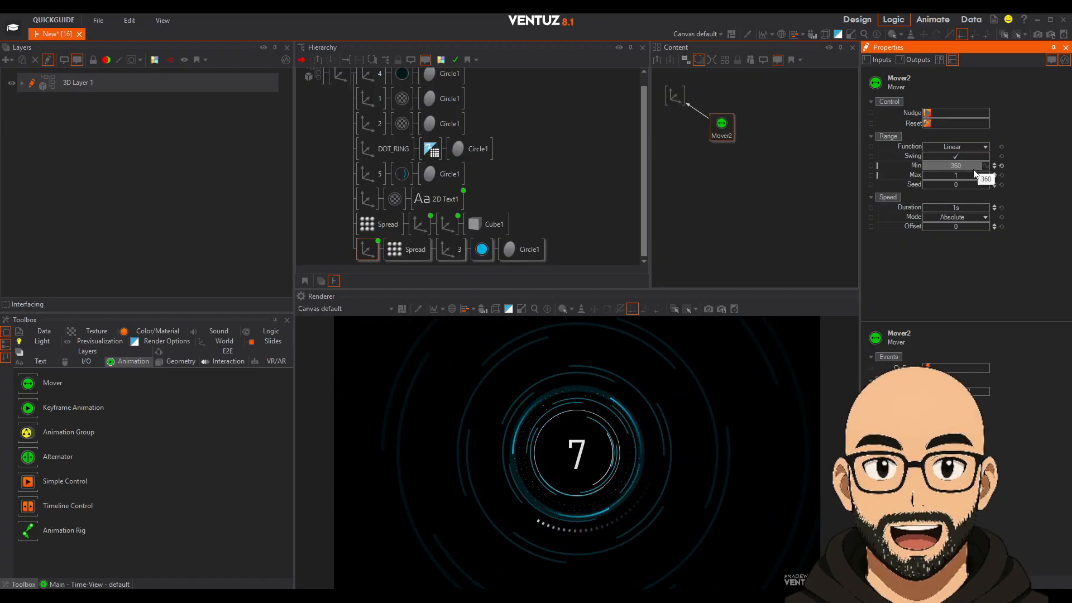
text(0)
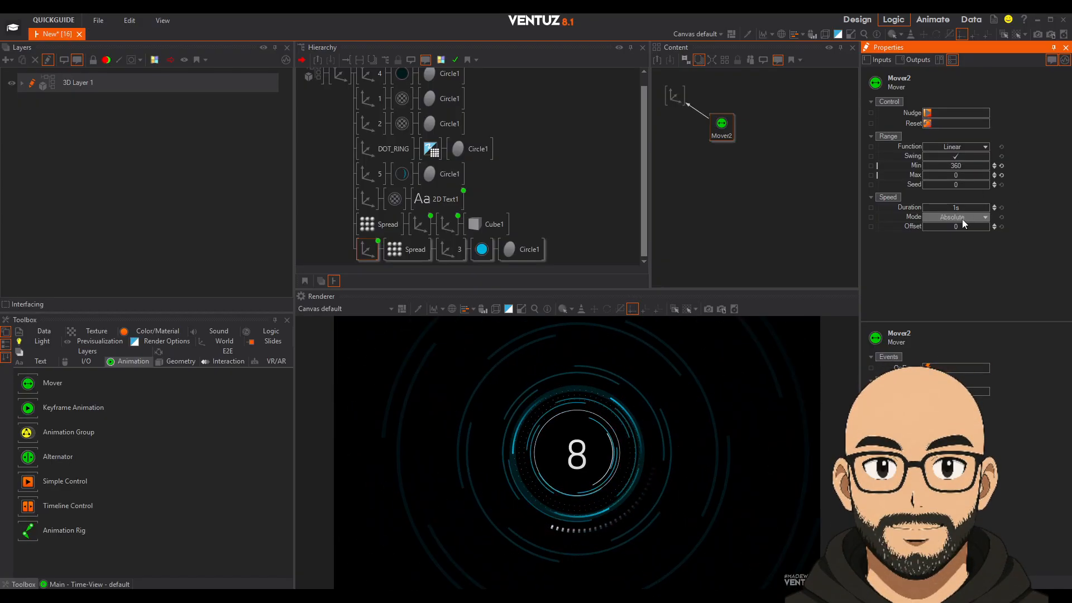
drag(960, 206, 990, 204)
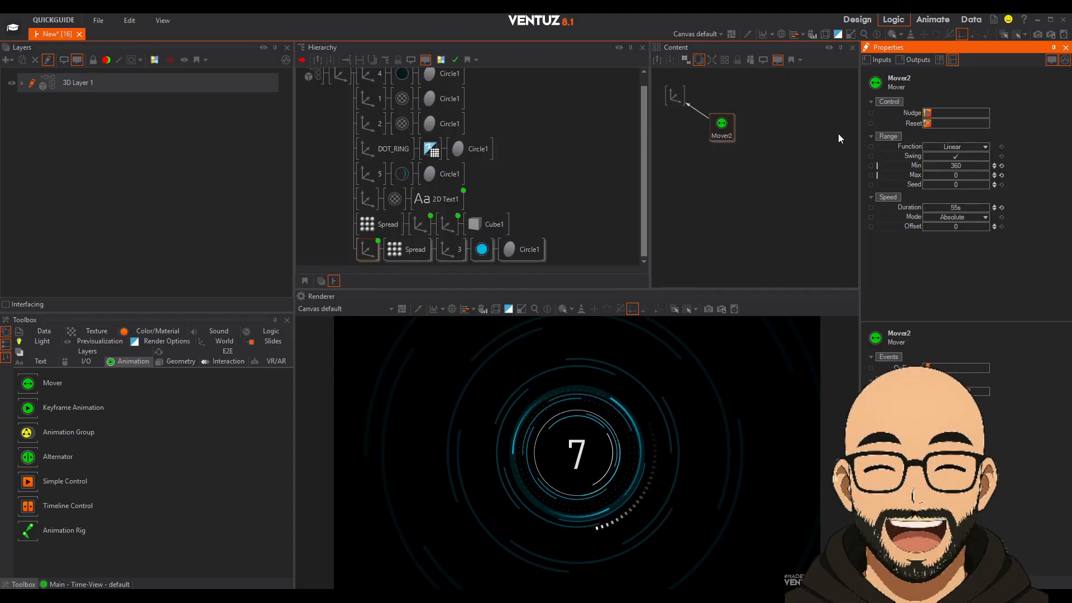
click(960, 156)
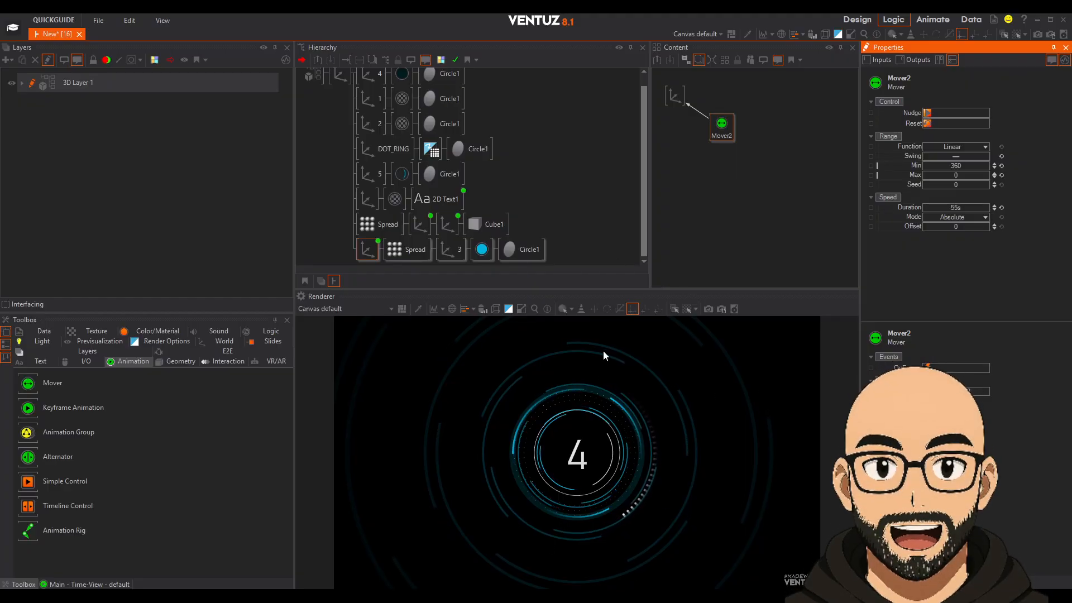
Try an X rotation of 60 and a Z position of 49.79 on the root axis, and reset both.
click(337, 76)
drag(959, 132, 976, 154)
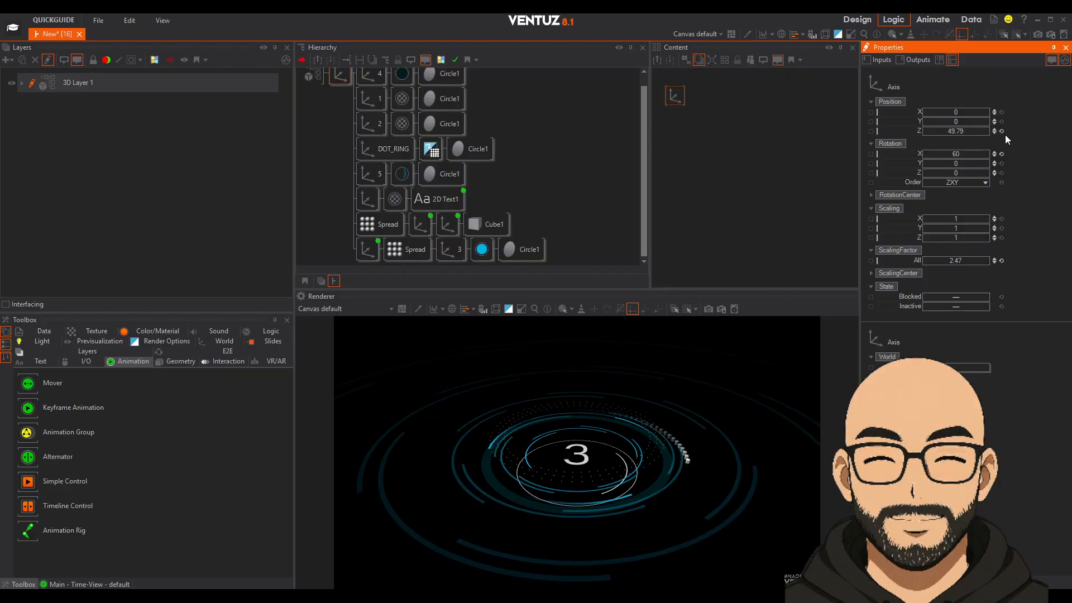
click(1002, 154)
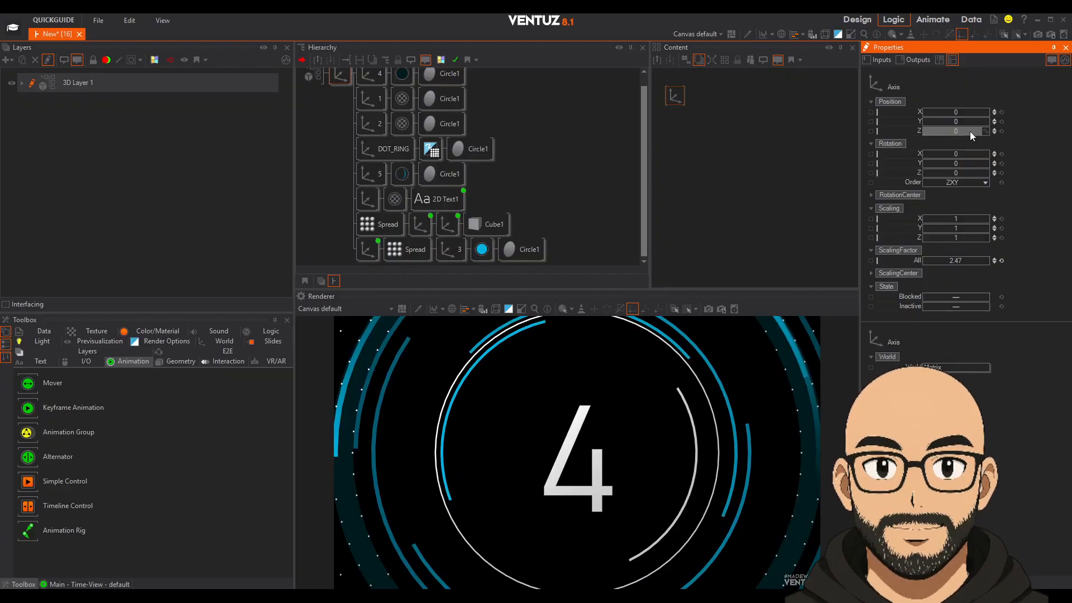
Set the root axis's Z position to 73.3.
mouse_move(970, 132)
mouse_down()
mouse_move(989, 128)
mouse_move(922, 134)
mouse_move(951, 134)
mouse_up()
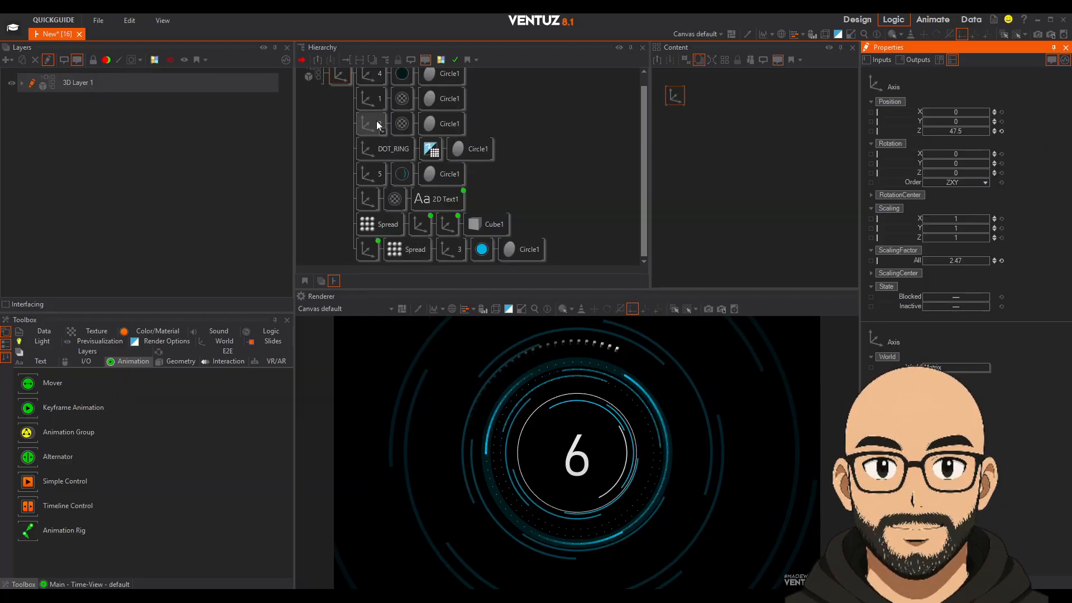
scroll(367, 179, up, 1)
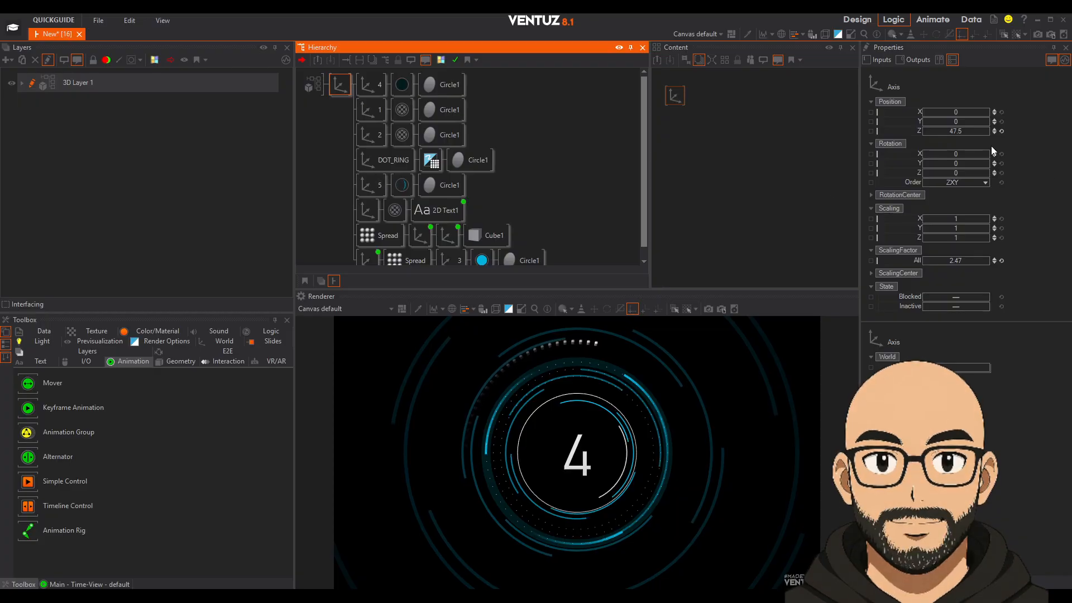
click(1000, 131)
drag(944, 131, 1028, 130)
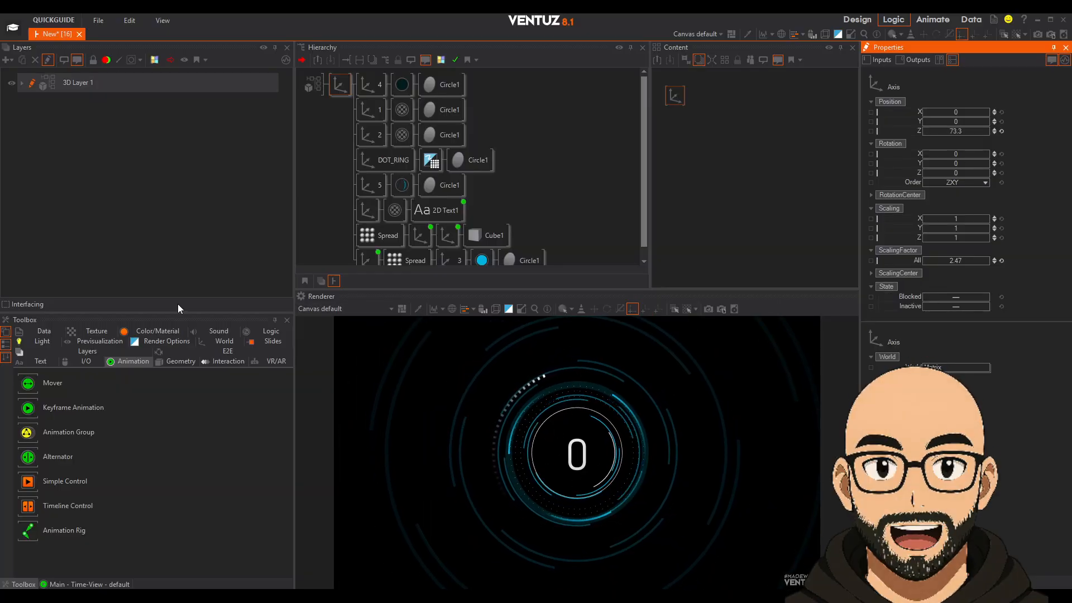
Add an Axis with a Sphere as the last branch under the root axis, and set the Axis's ScalingFactor to 16.5.
click(218, 343)
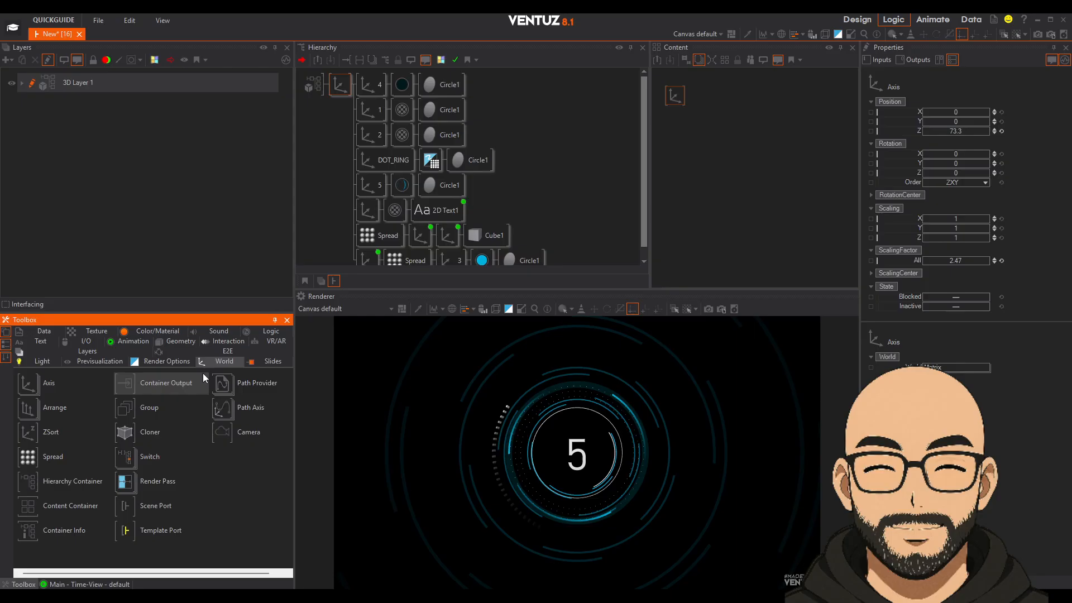
drag(34, 384, 367, 258)
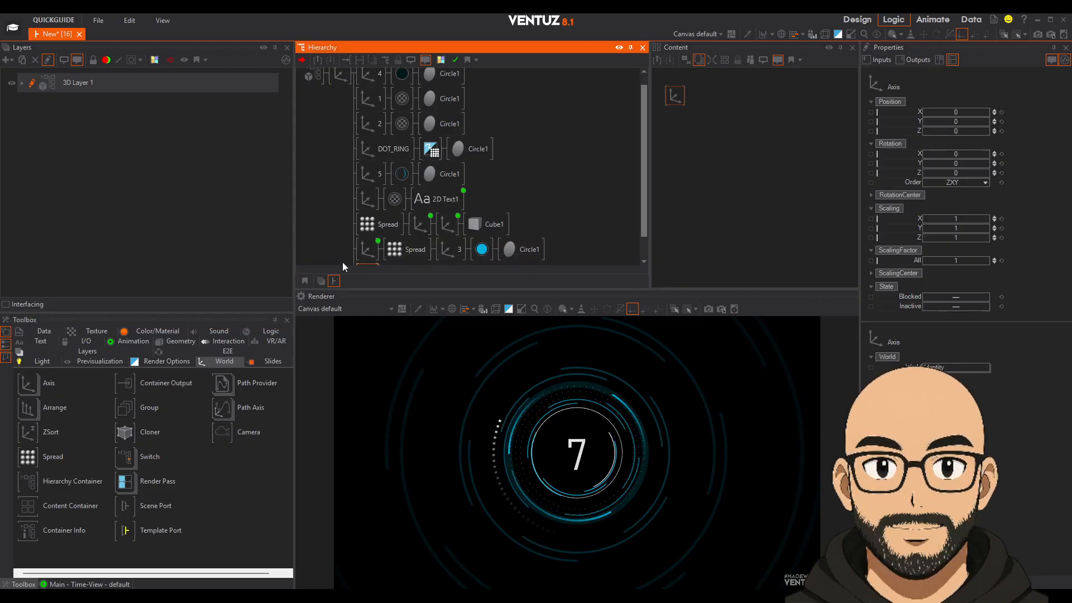
click(169, 342)
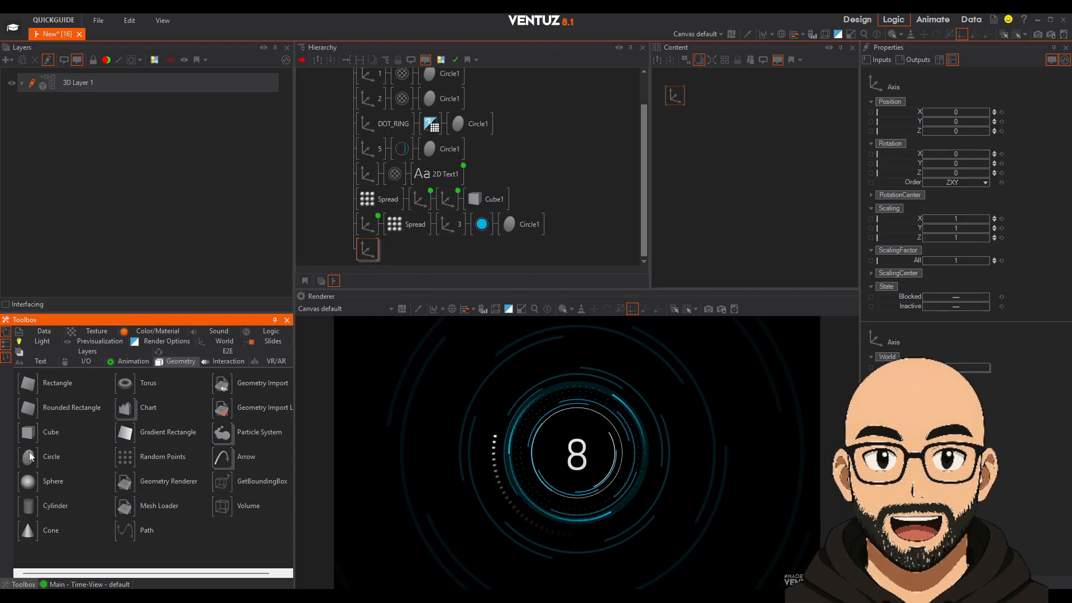
drag(357, 274, 369, 251)
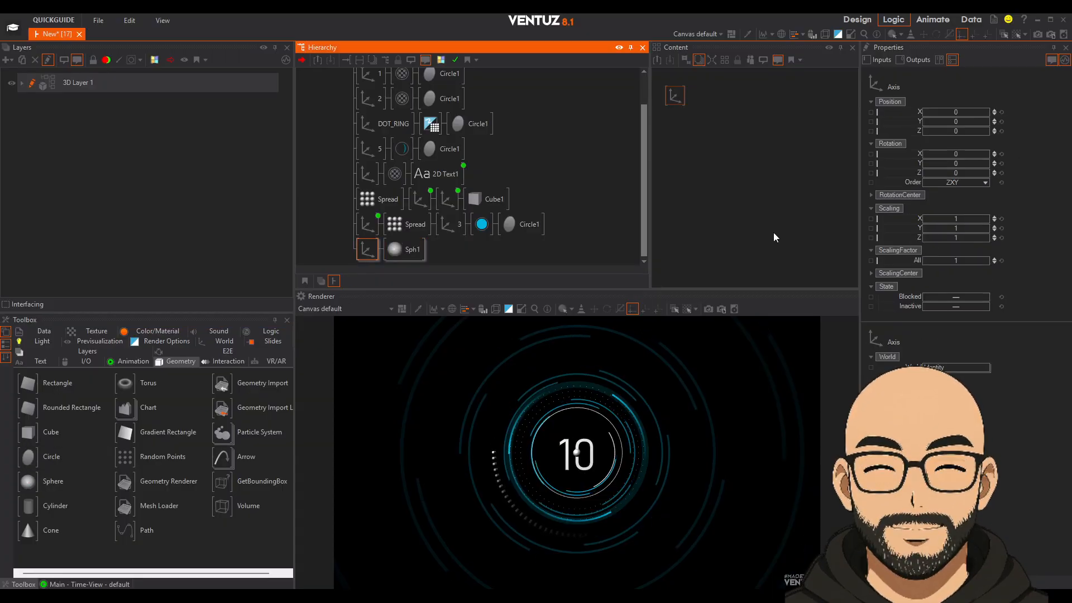
drag(960, 264, 980, 264)
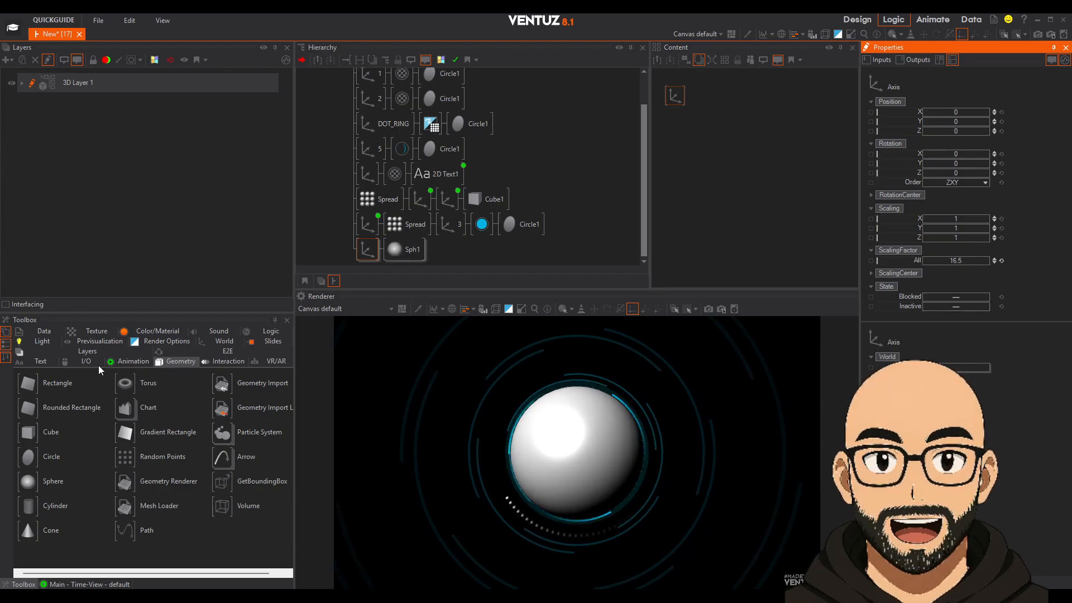
Insert a Color Solid material between the last branch's Axis and Sphere, and set its draw mode to Wireframe.
click(147, 333)
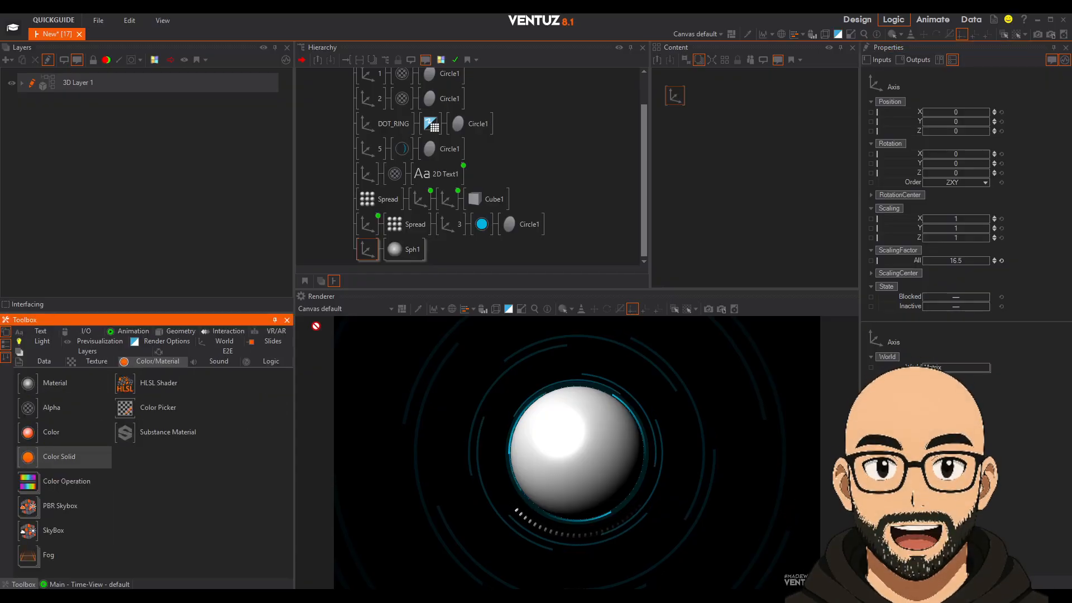
drag(394, 259, 394, 255)
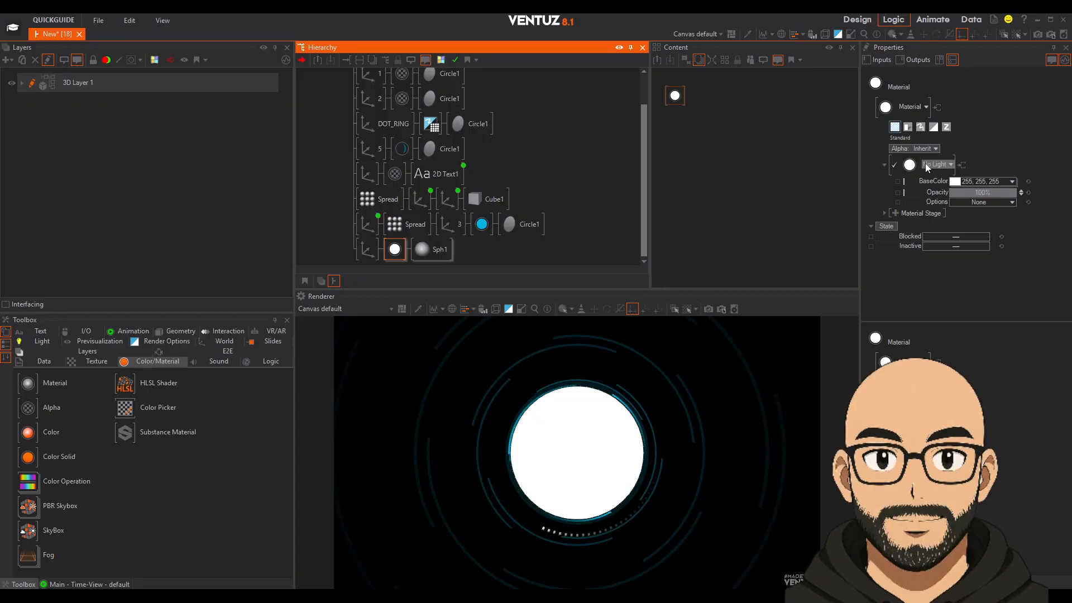
click(920, 127)
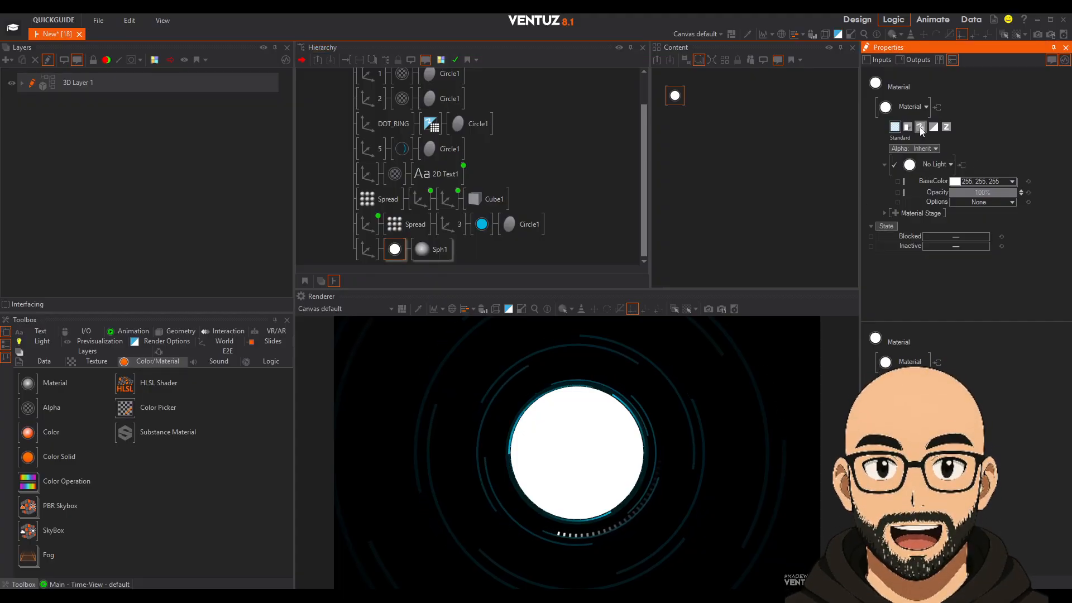
click(943, 149)
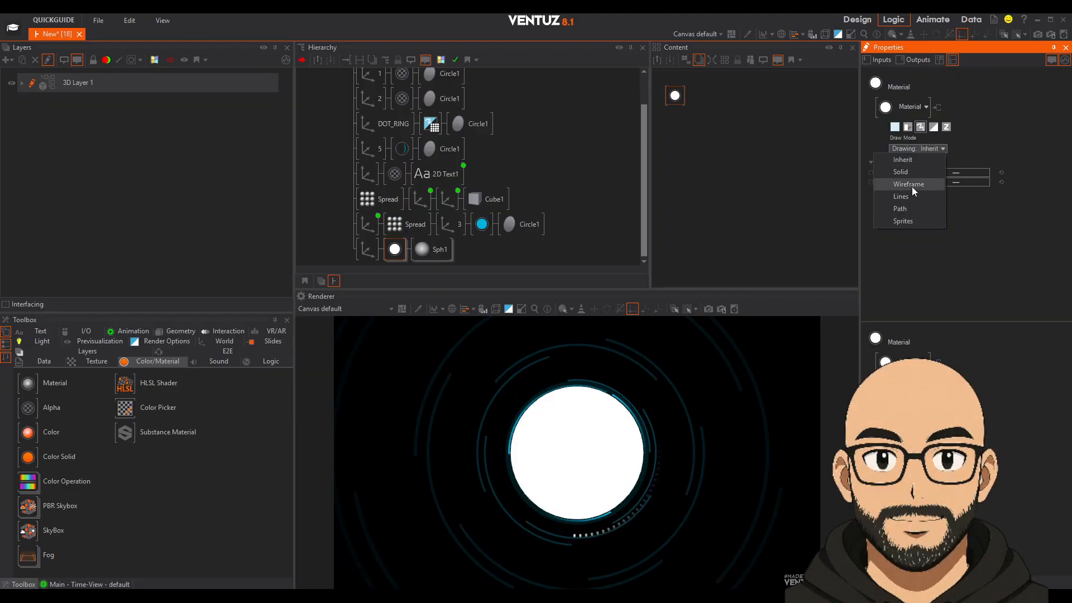
click(911, 185)
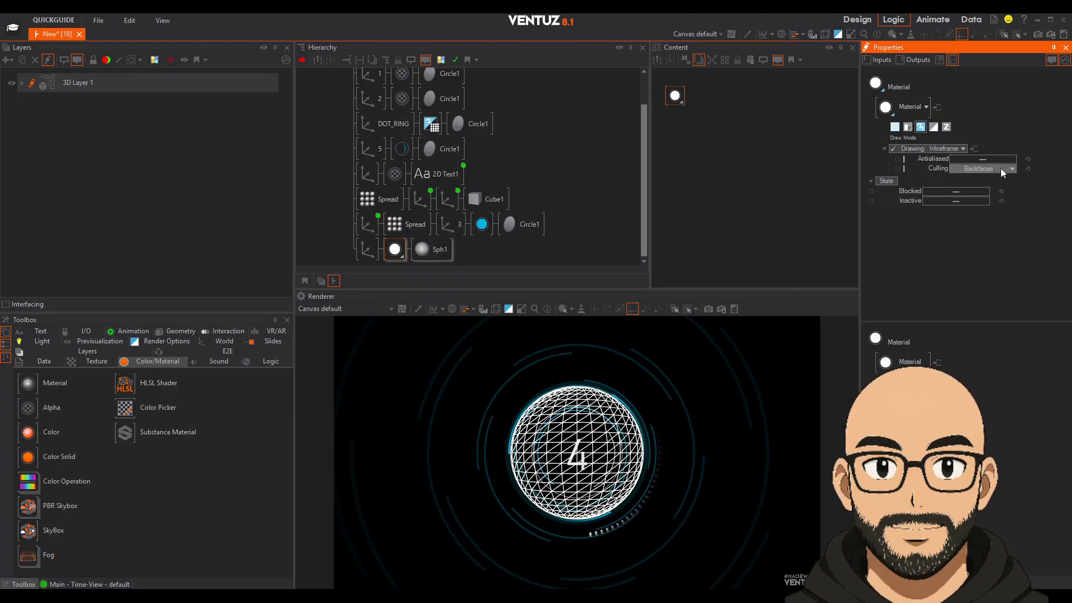
click(1014, 130)
Switch the sphere material's draw mode to Lines, with a Width of 0.0013 and LineCulling showing only the front.
click(944, 149)
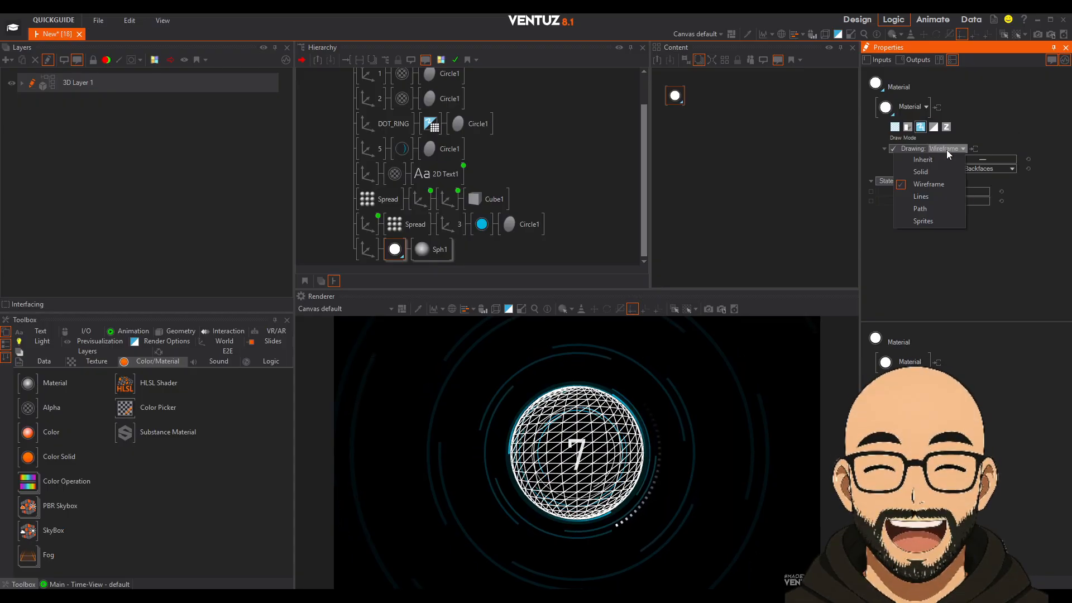
click(932, 197)
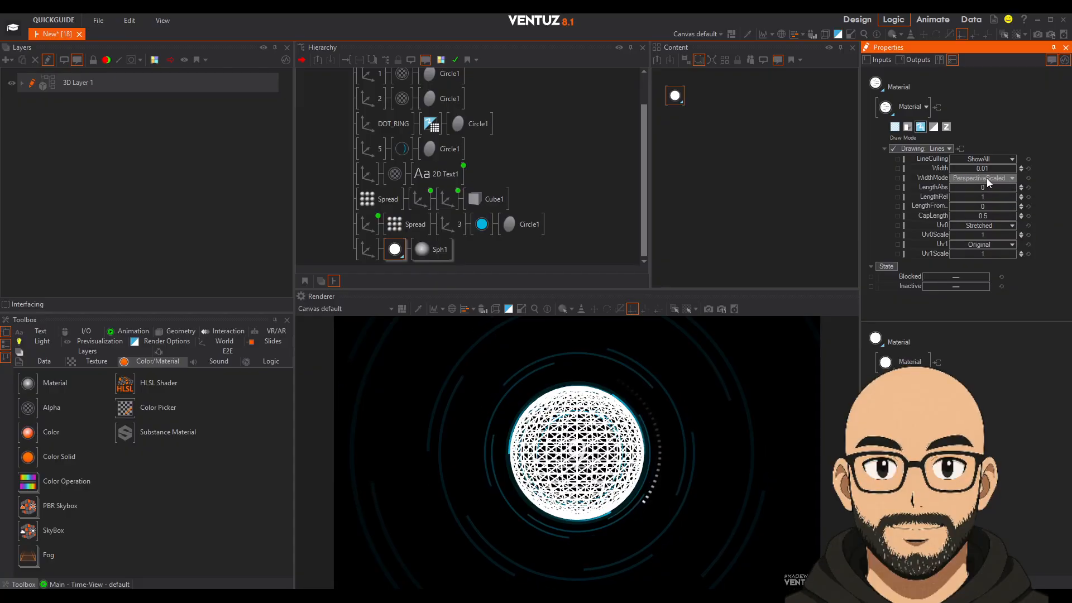
drag(994, 166, 973, 167)
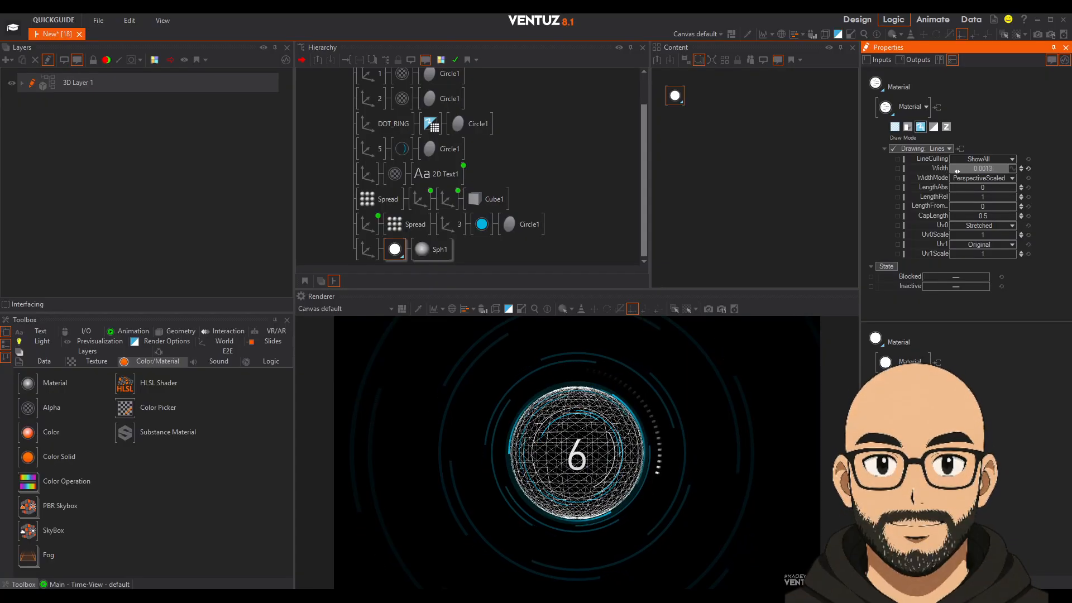
click(996, 160)
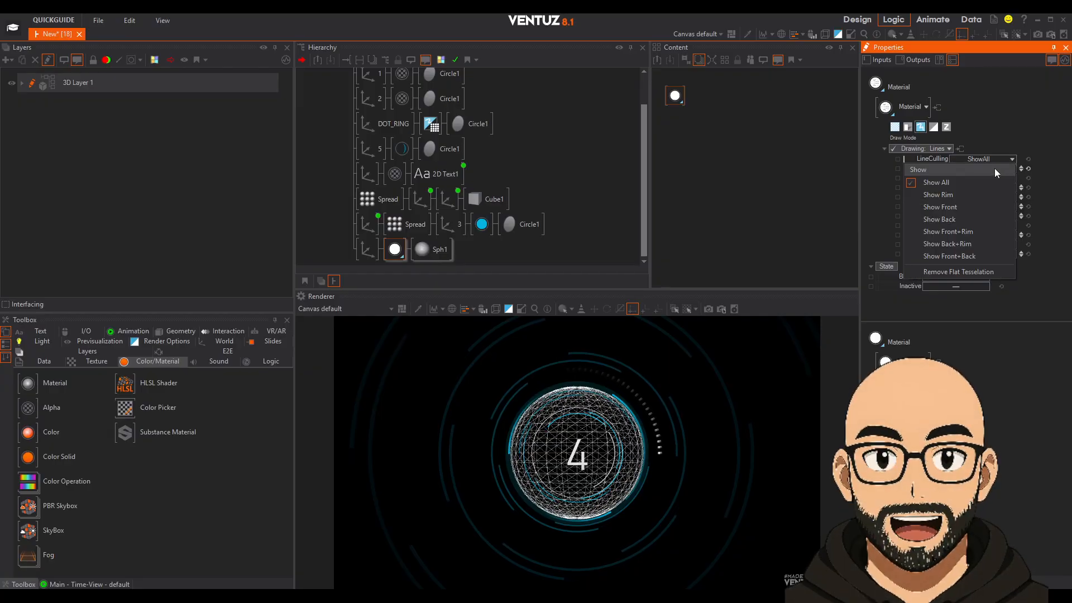
click(956, 207)
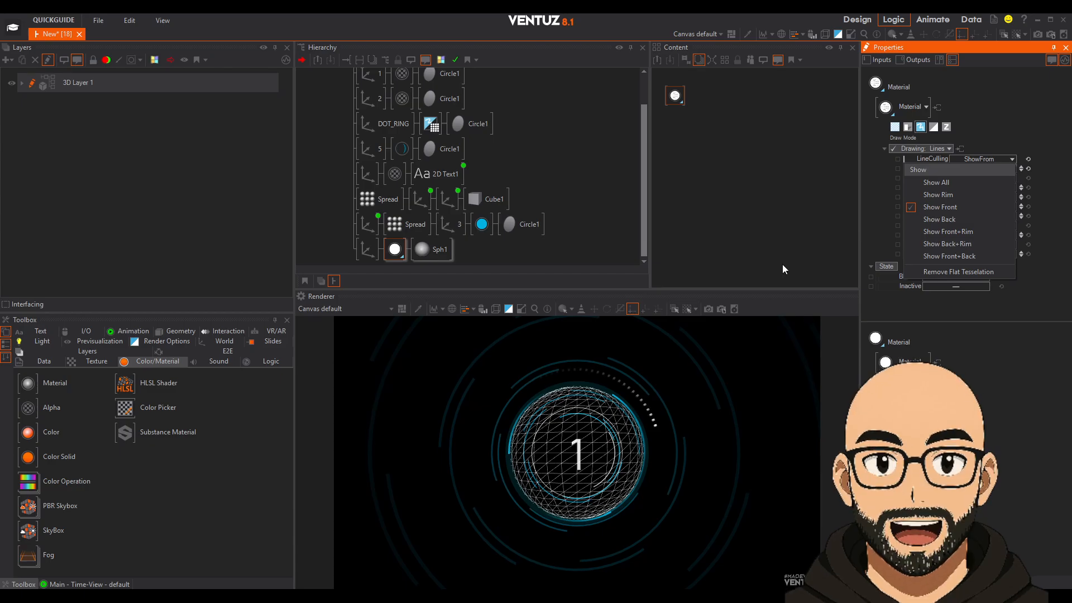
click(1013, 106)
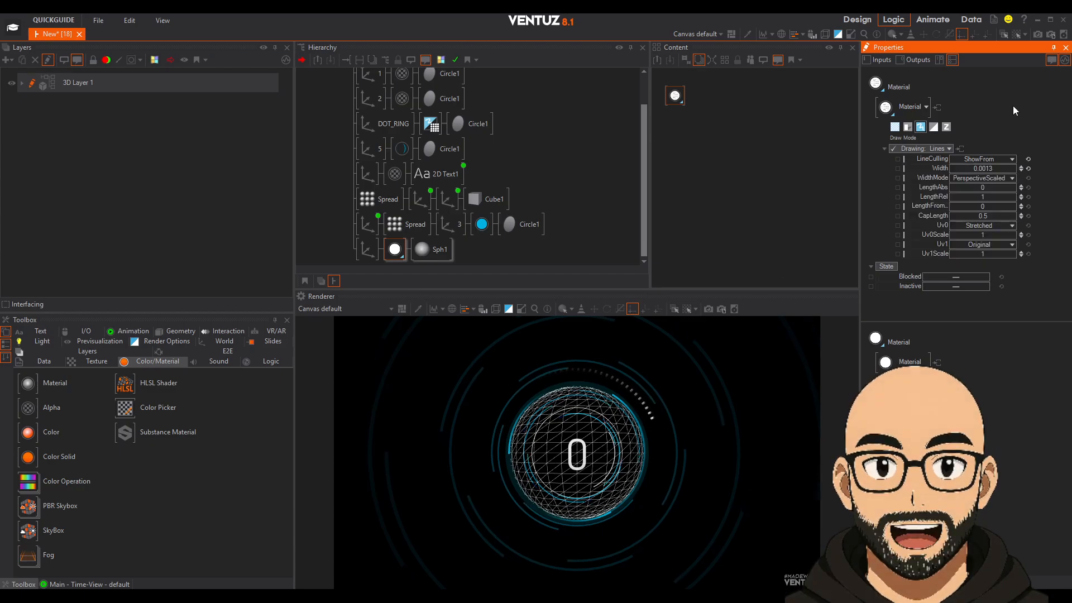
Lower the sphere's tessellation in both directions for a coarser line mesh.
click(427, 252)
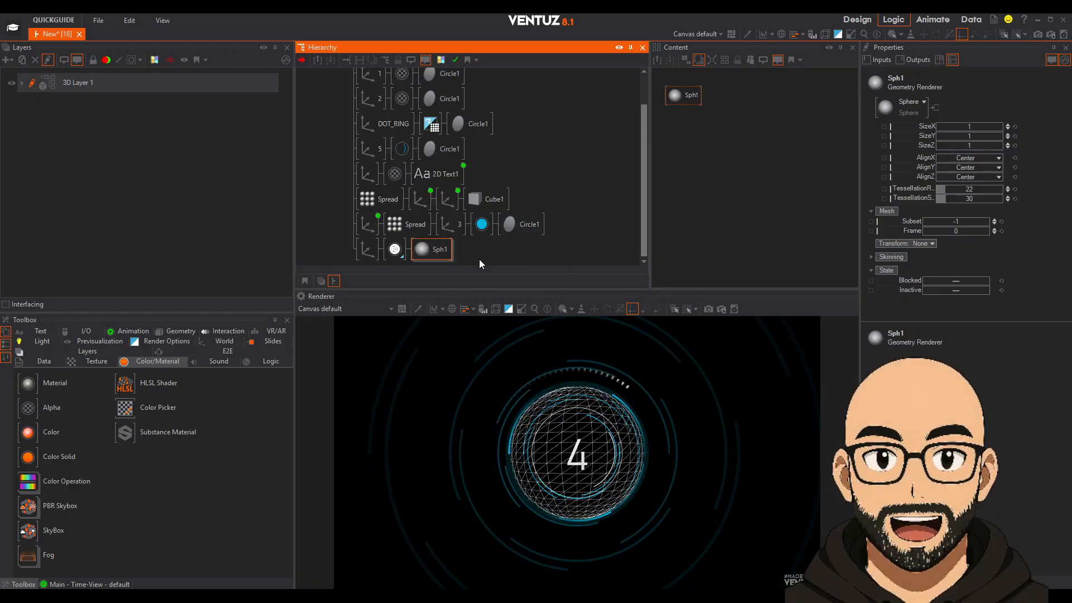
mouse_move(952, 192)
mouse_down()
mouse_move(936, 192)
mouse_move(950, 199)
mouse_up()
Add a Perlin Vertex Noise stage to the sphere's material with Animate 6.438, Amount 0.224 and ScaleUV 0.185.
click(402, 251)
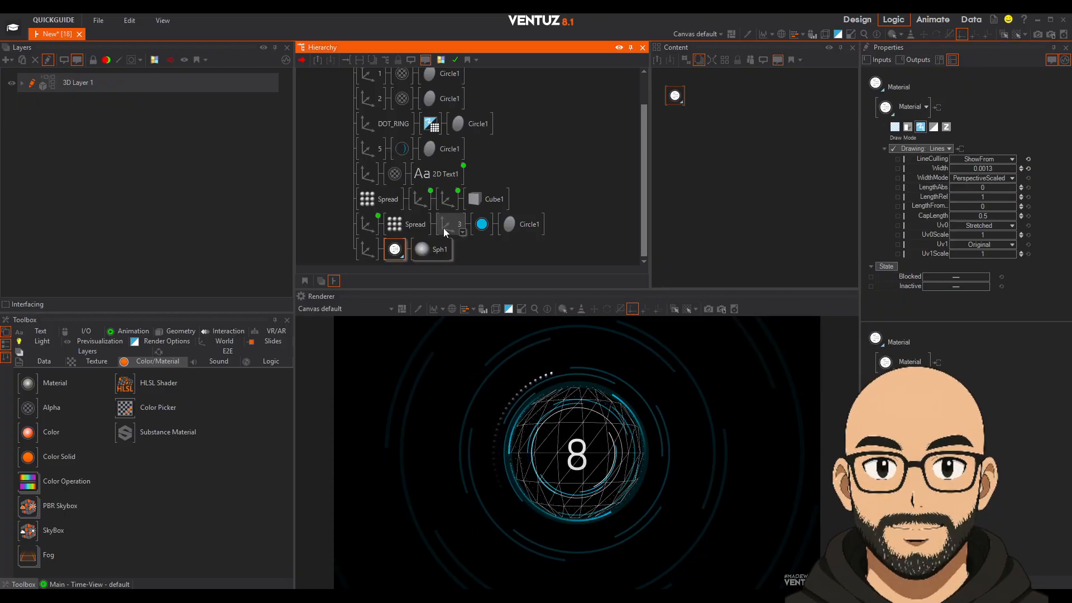
click(895, 128)
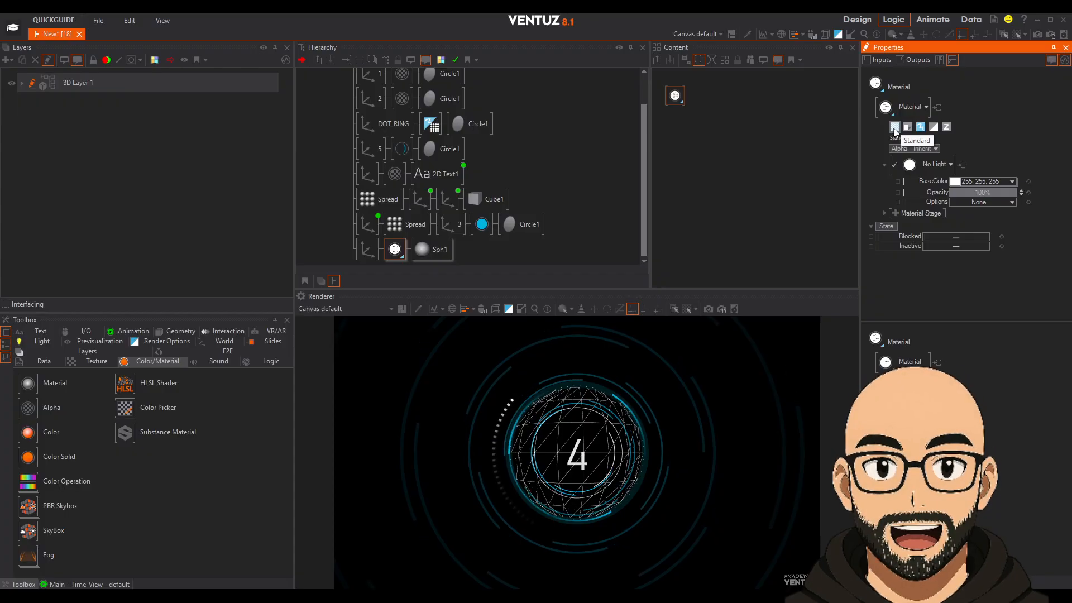
click(895, 213)
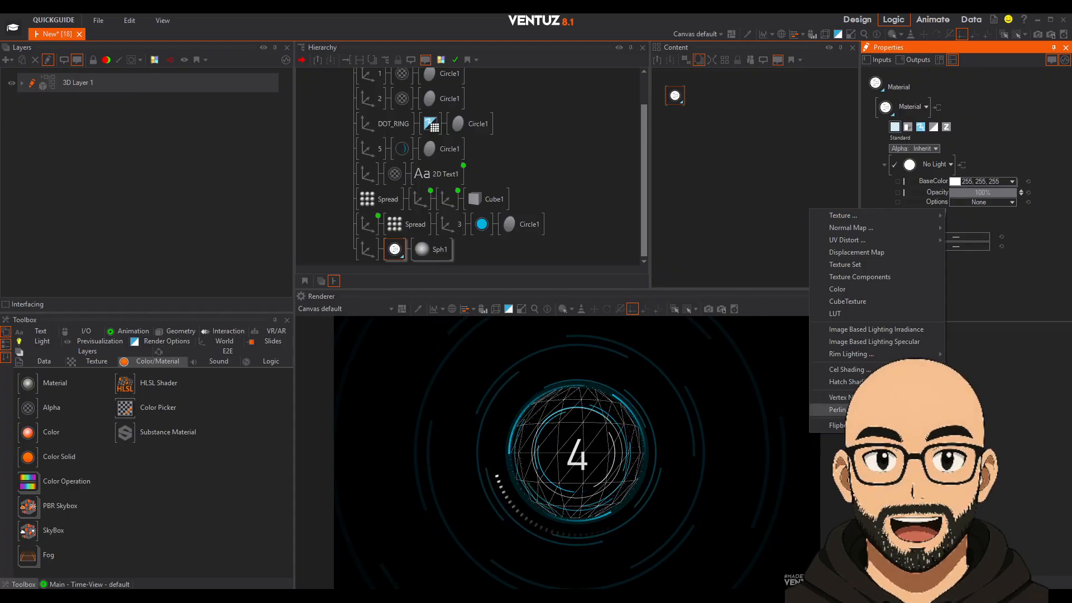
click(893, 410)
scroll(973, 219, down, 2)
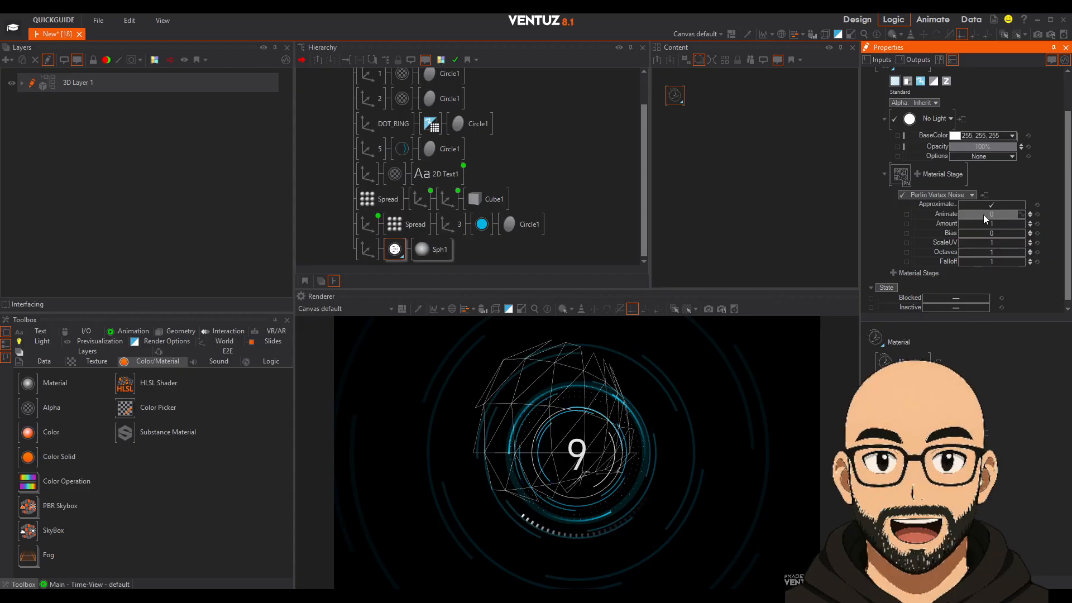
drag(986, 218, 977, 254)
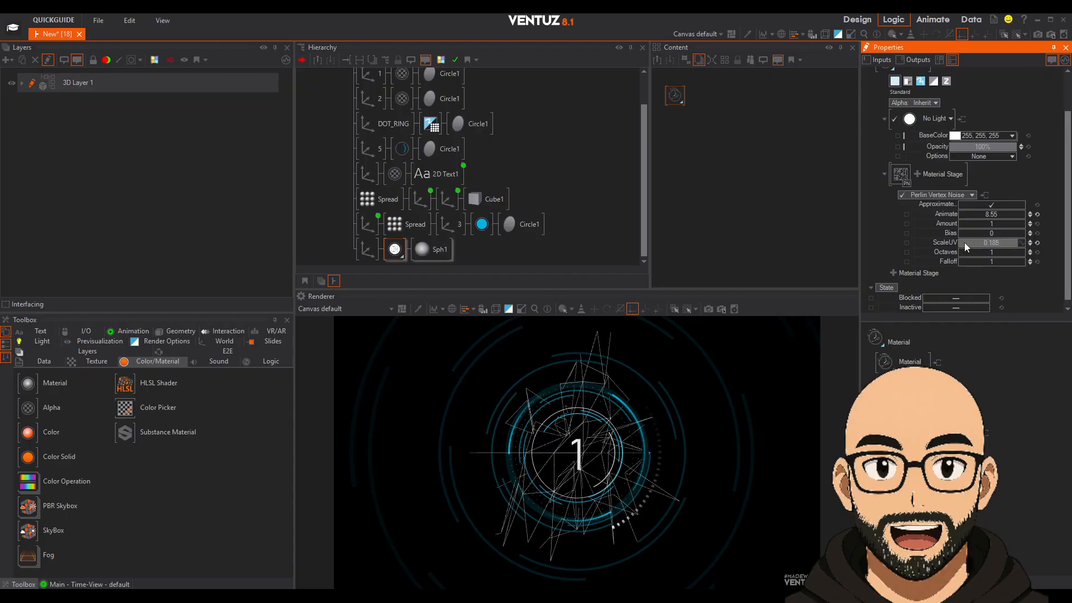
mouse_move(1008, 227)
mouse_down()
mouse_move(1023, 227)
mouse_move(1006, 225)
mouse_move(1024, 213)
mouse_move(959, 217)
mouse_move(1011, 210)
mouse_up()
Reduce the ScalingFactor of the sphere's Axis to about 10.37.
click(375, 254)
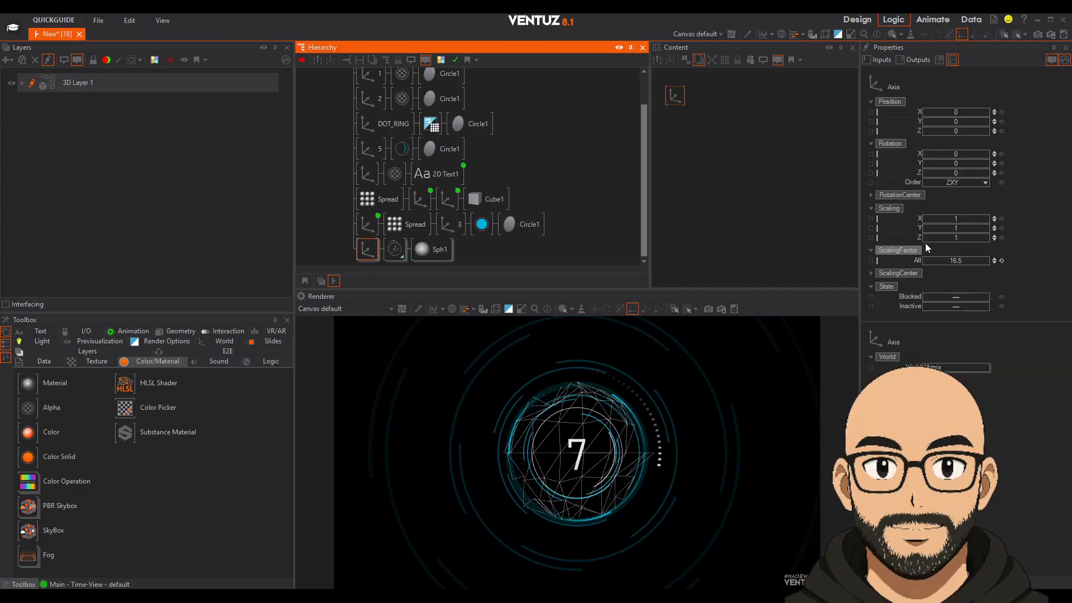
drag(958, 261, 935, 259)
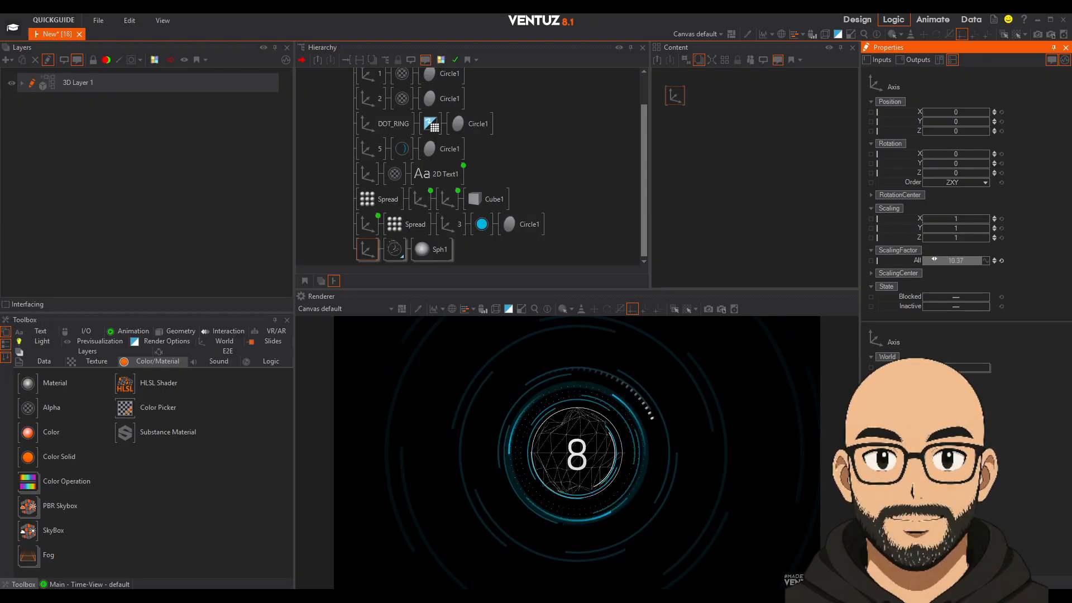
Drive the Perlin noise's Animate value with a linear Mover from 0 to 8.4 lasting 2.5s.
click(393, 250)
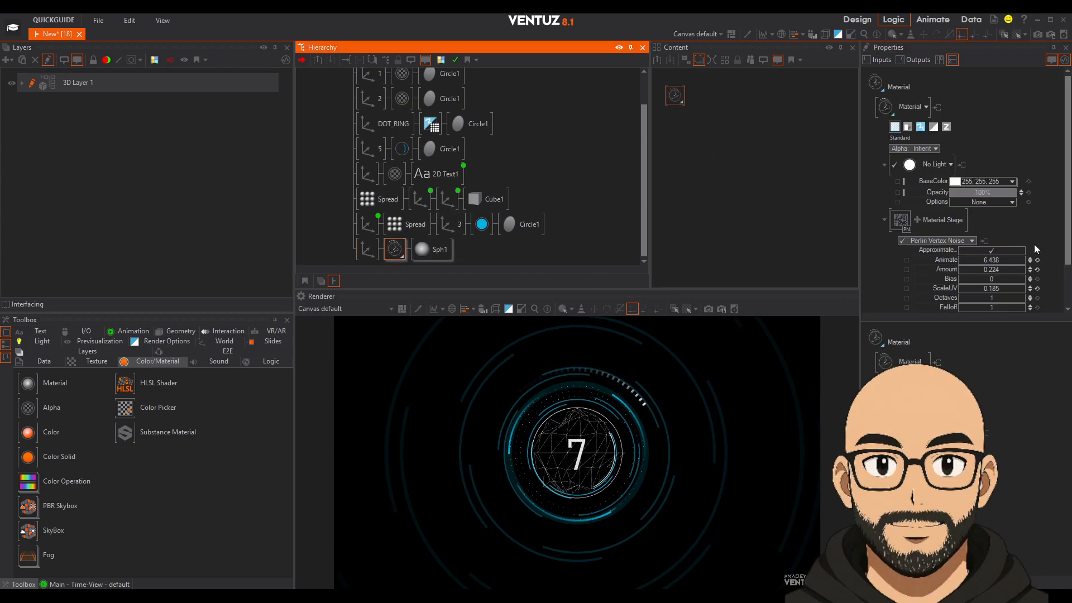
scroll(1003, 235, down, 2)
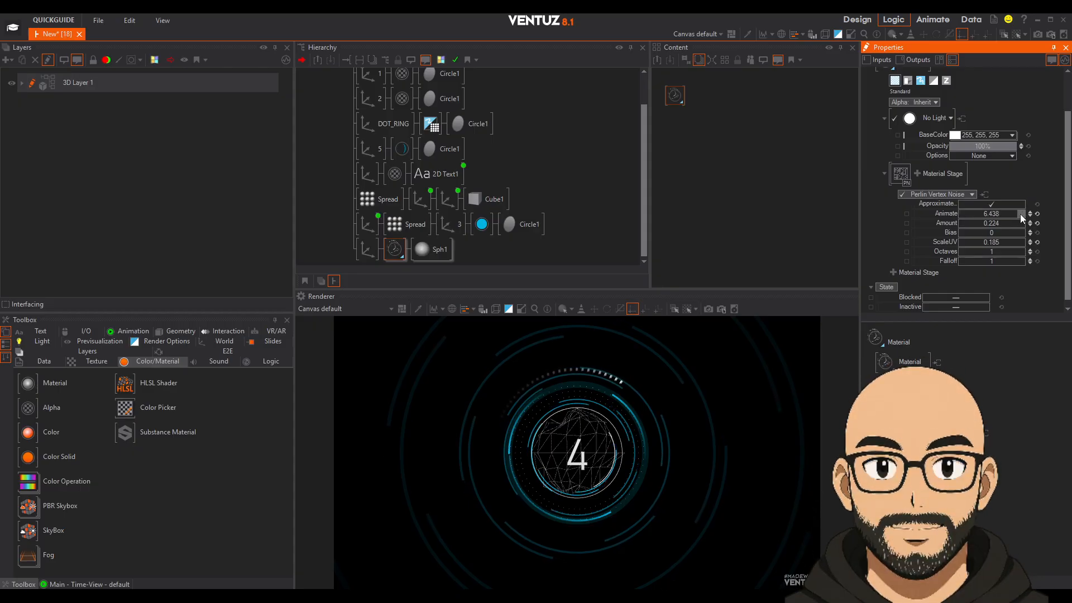
click(1020, 213)
click(950, 220)
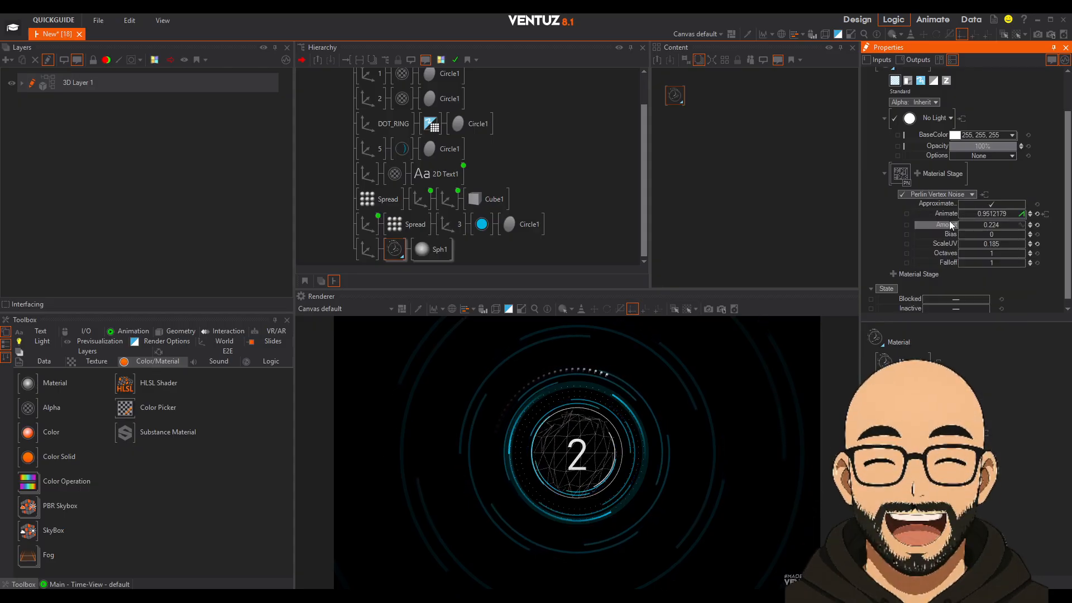
click(990, 214)
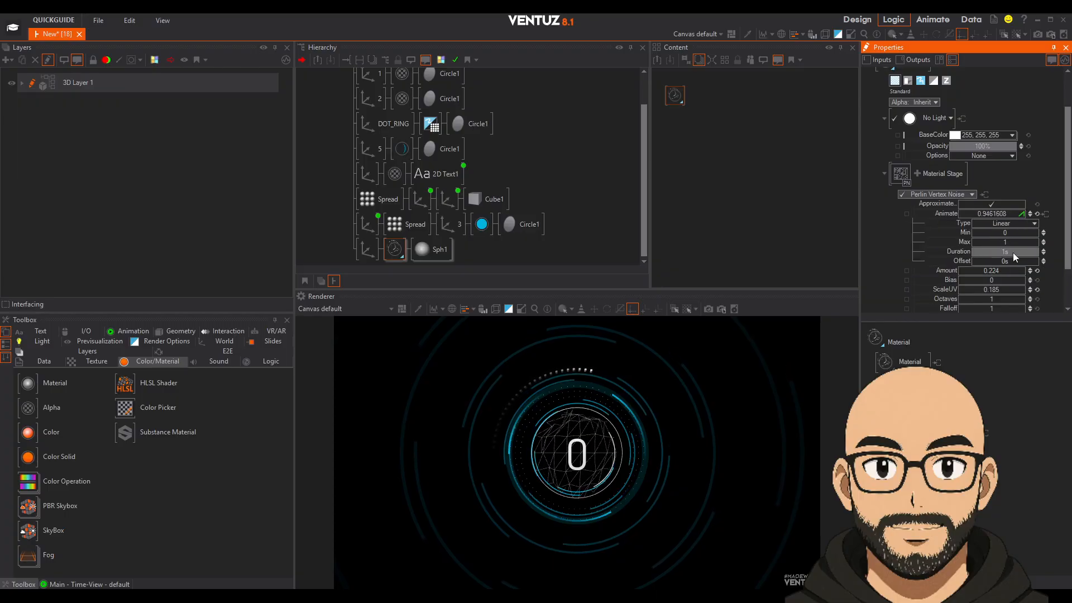
drag(1010, 251, 1041, 243)
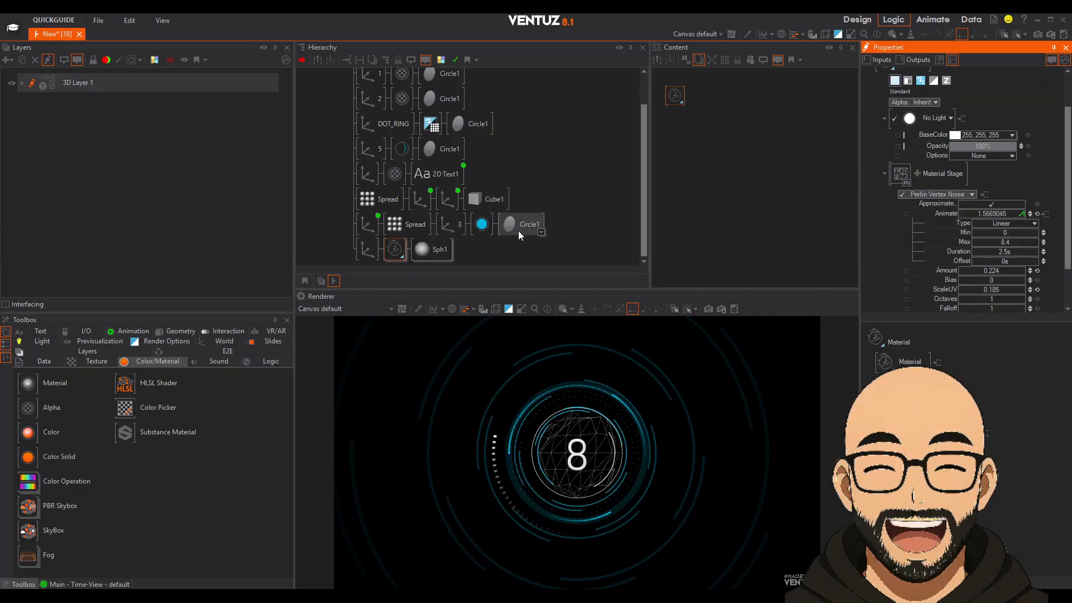
Try an X rotation of 54 and a Z position of 32.1 on the root axis.
drag(311, 118, 324, 170)
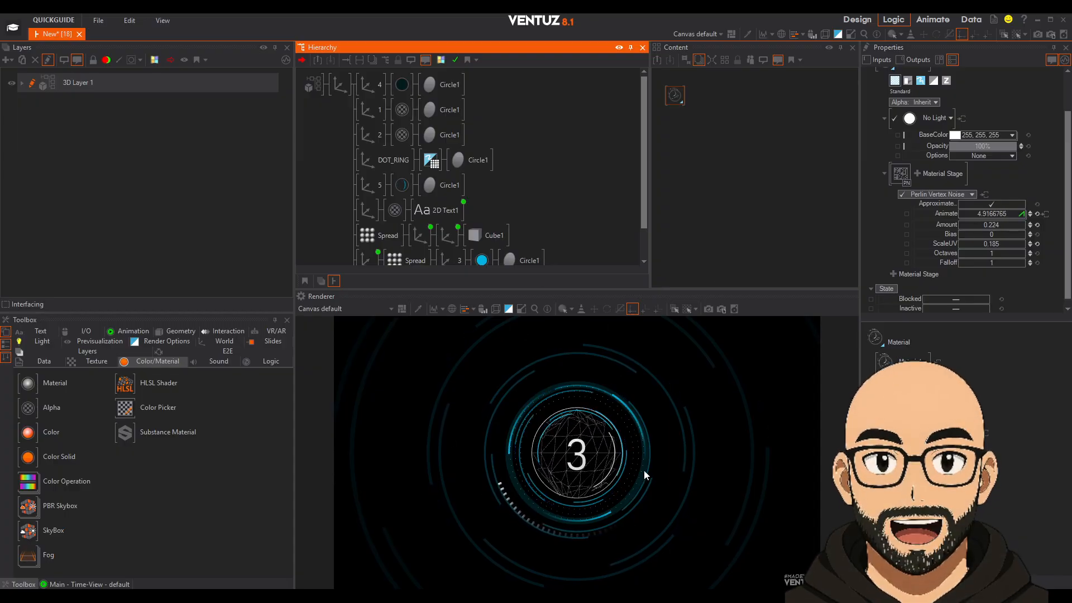
click(341, 86)
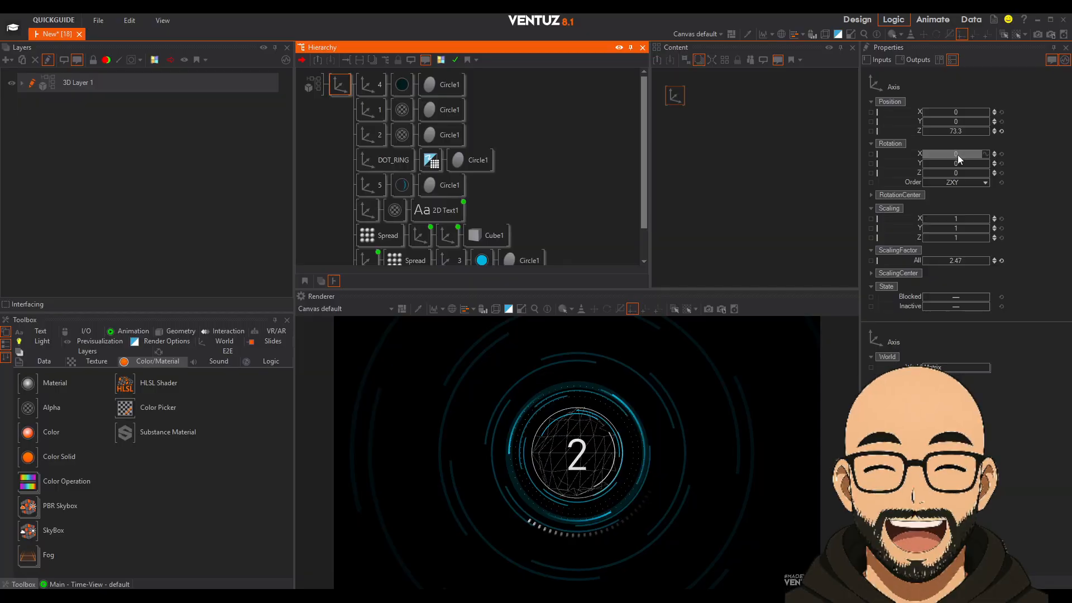
drag(957, 155, 926, 134)
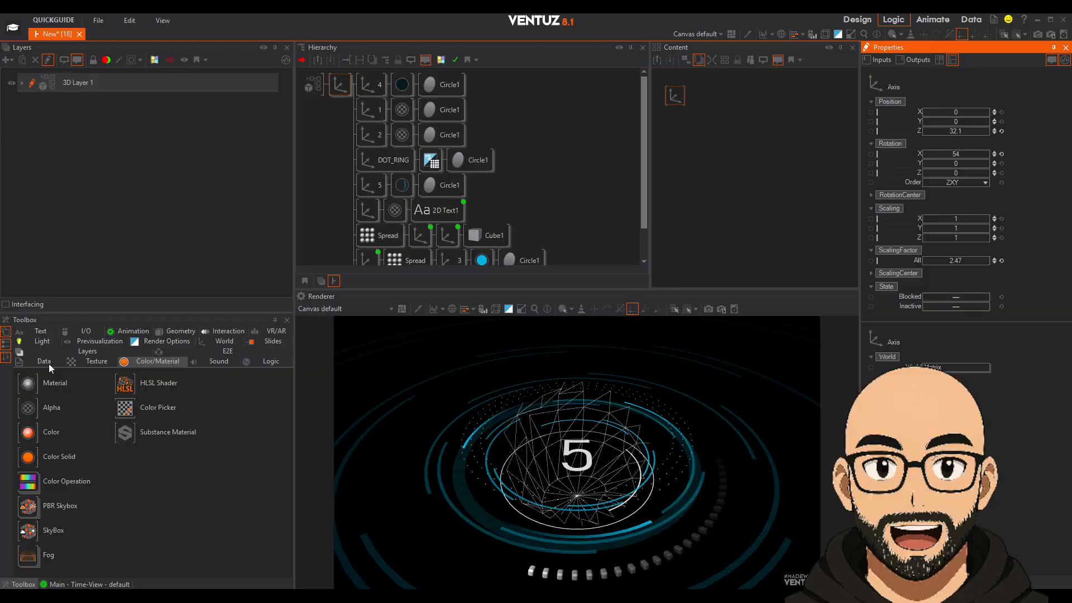
Add an Axis with a Torus as a branch above the blue arc Spread, and set the Axis's ScalingFactor to 17.8.
click(224, 341)
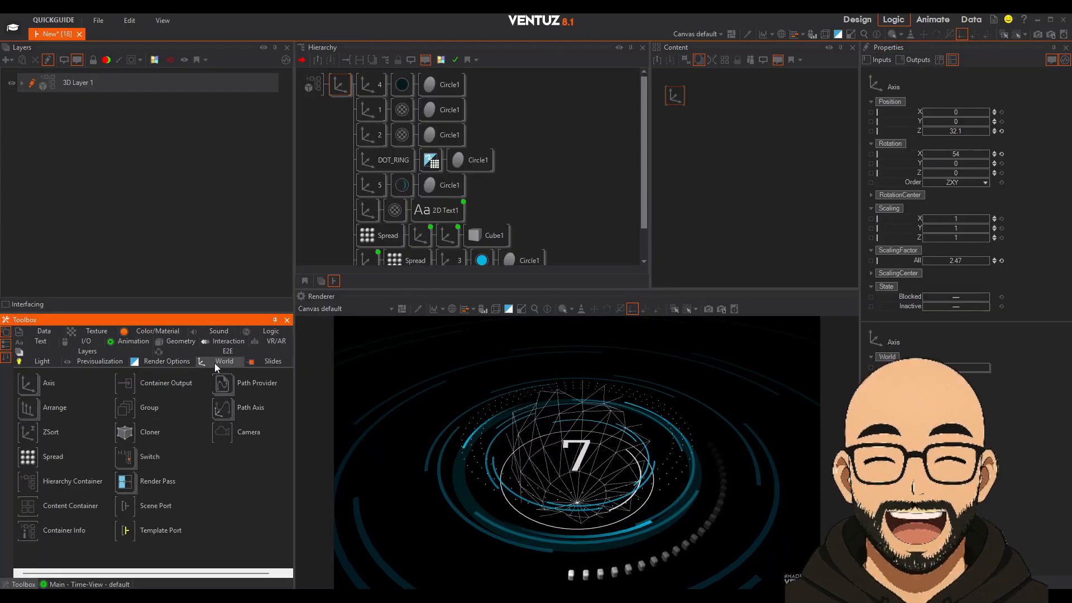
mouse_move(50, 383)
mouse_down()
mouse_move(406, 214)
mouse_move(370, 246)
mouse_up()
click(177, 341)
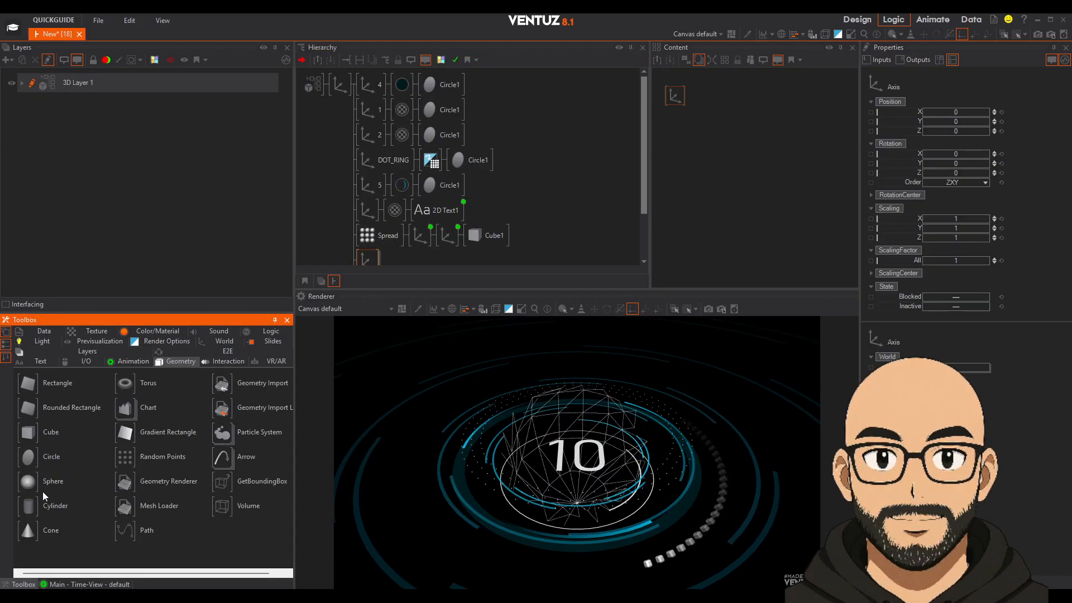
drag(132, 386, 419, 244)
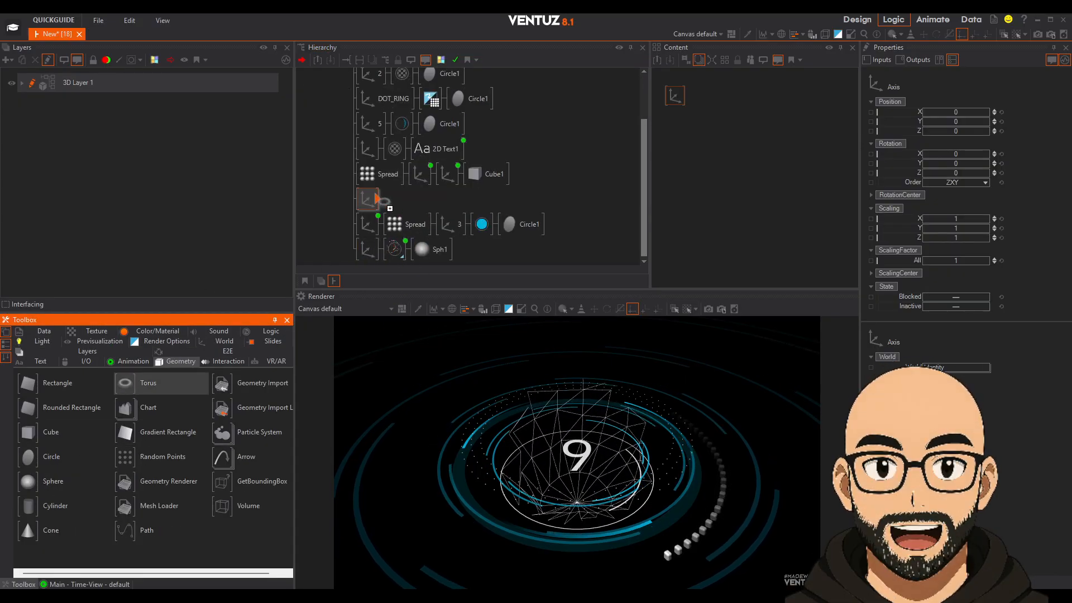
drag(384, 202, 382, 202)
click(364, 203)
drag(949, 260, 989, 258)
Reset the root axis's X rotation and set its Z position to 70.2.
scroll(344, 221, up, 2)
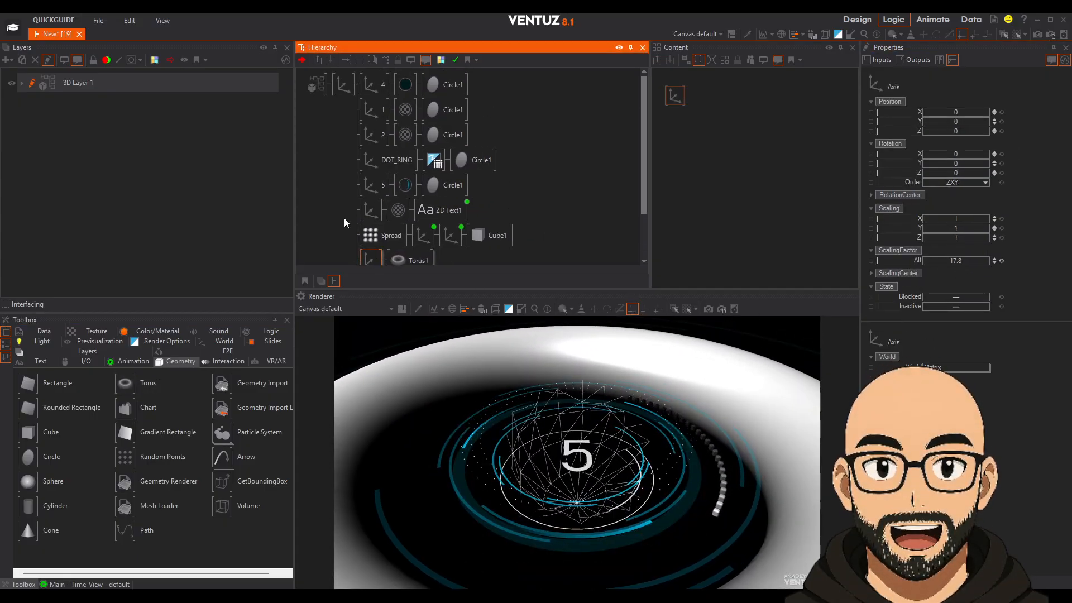
click(343, 84)
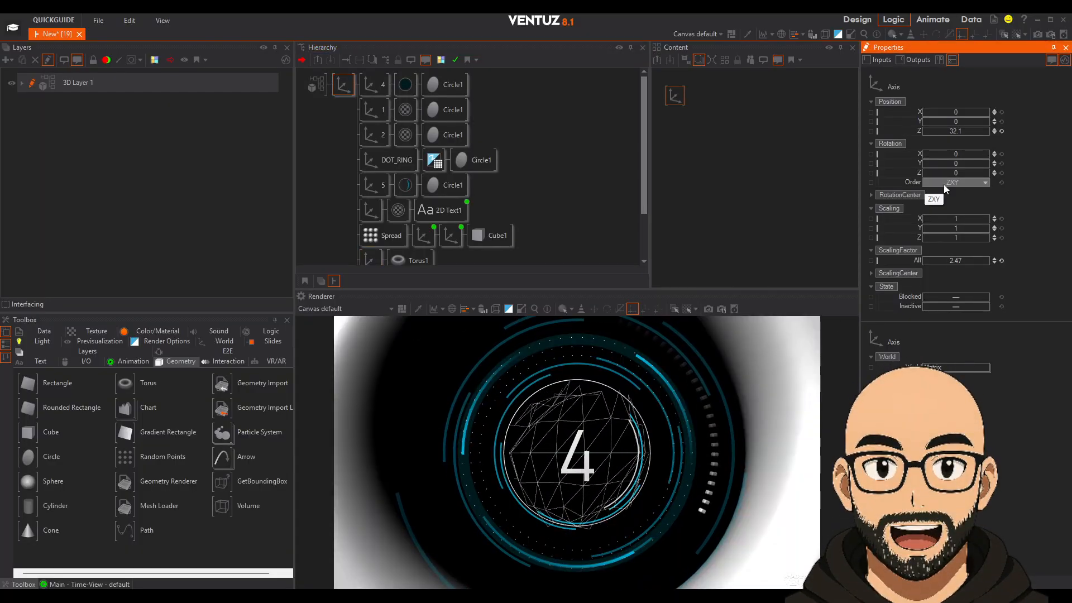
drag(964, 132, 1011, 131)
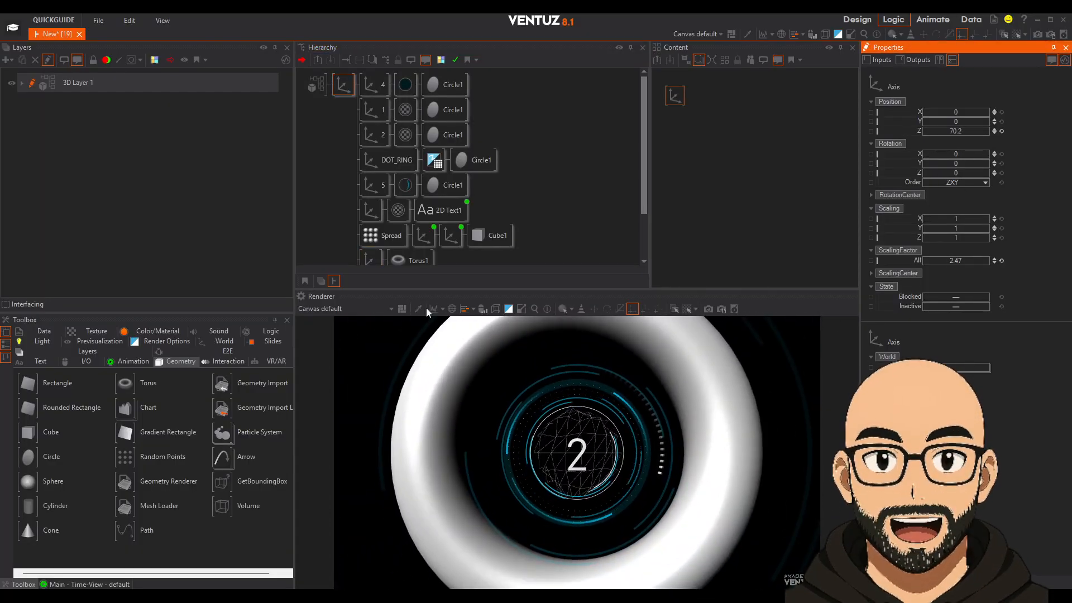
Try a ScalingFactor of 15.4 on the torus's Axis, and delete the whole torus branch.
scroll(391, 195, down, 2)
click(366, 227)
drag(974, 260, 952, 260)
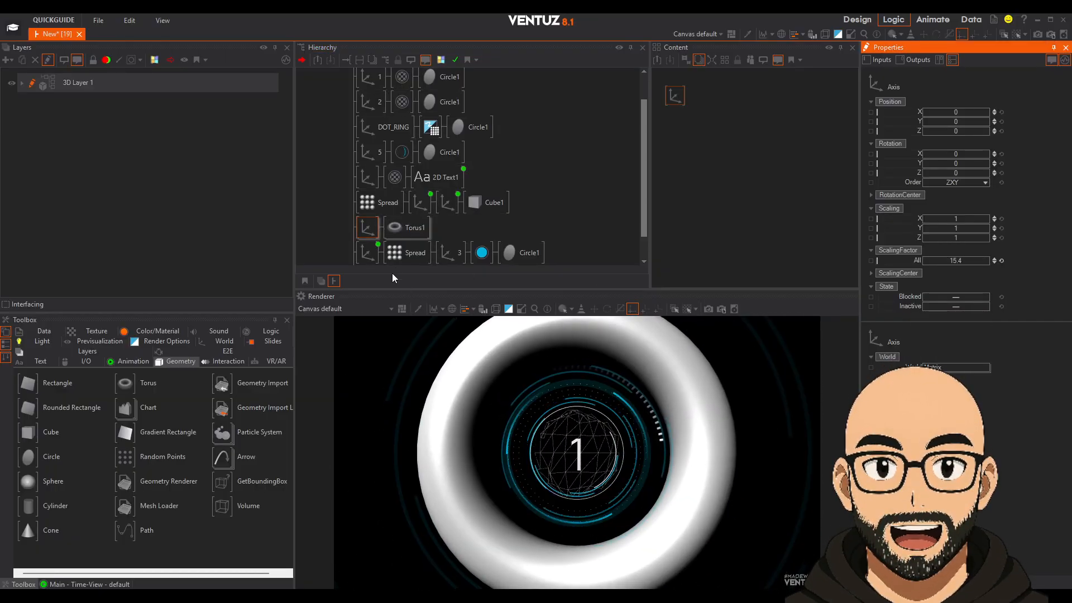
click(362, 226)
key(Delete)
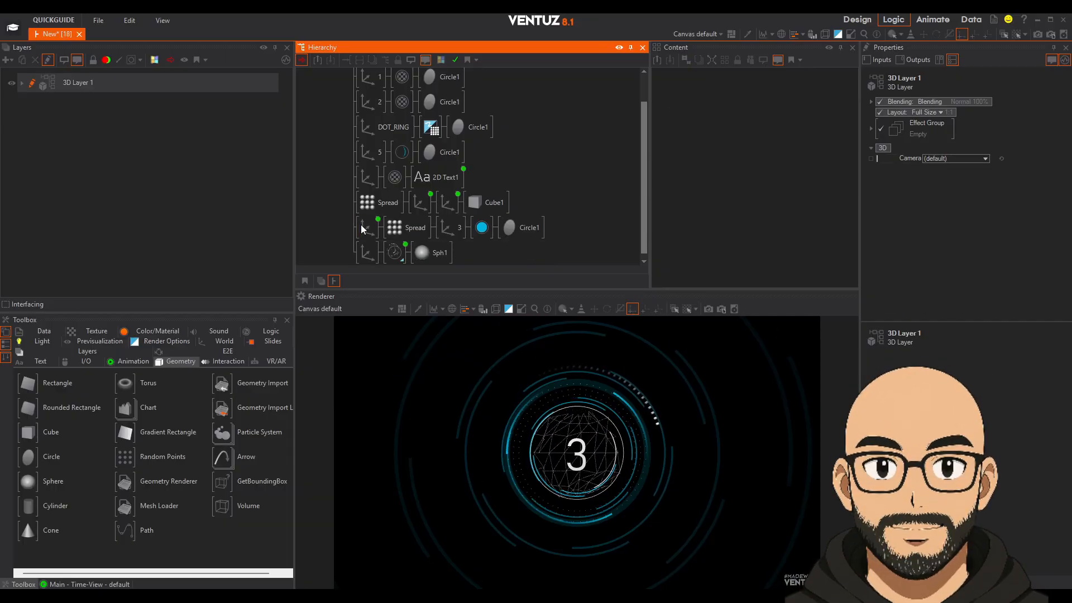
Try different tessellation amounts on the Sph1 sphere, ending with 150 for TessellationR… and 200 for TessellationS….
click(395, 252)
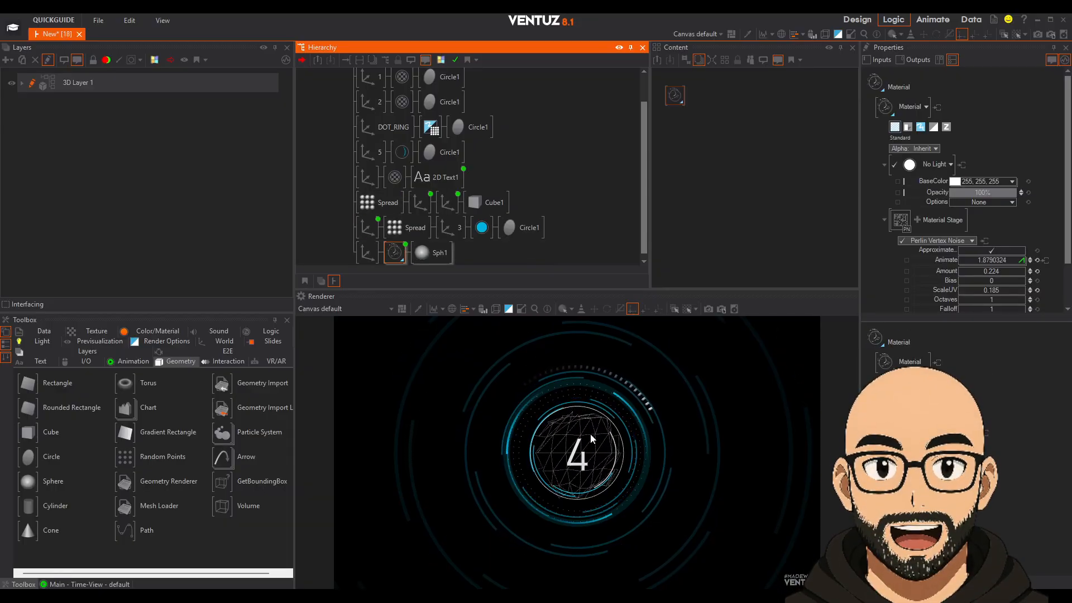
click(367, 252)
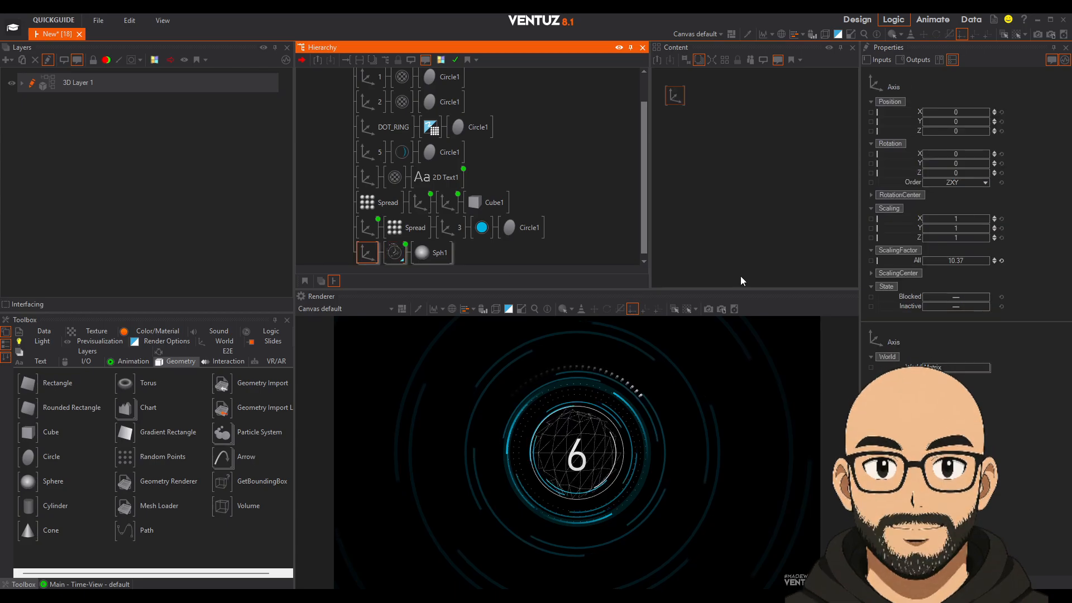
click(433, 252)
click(960, 199)
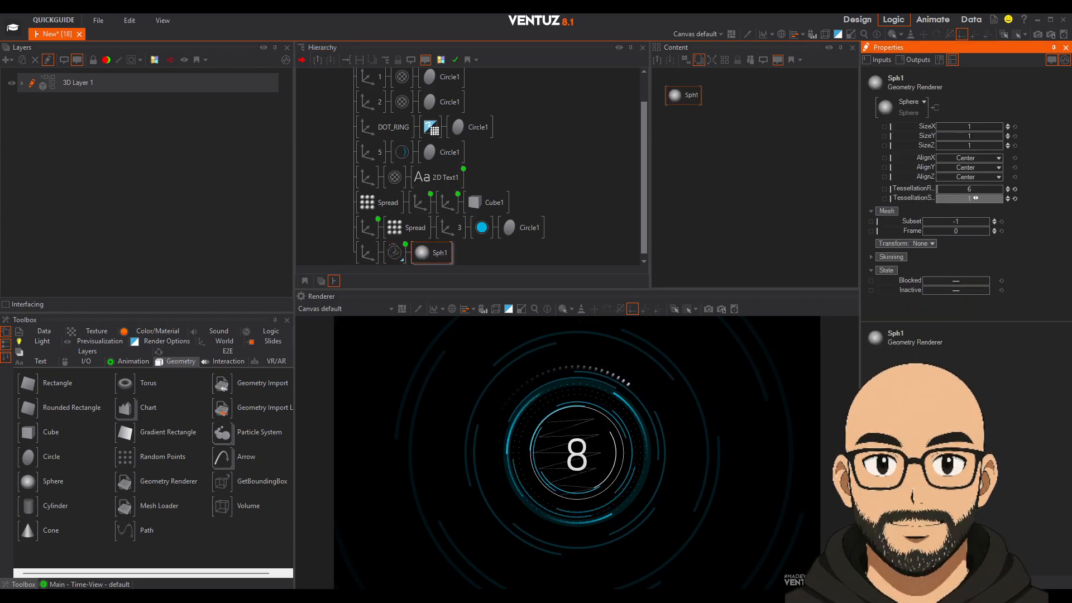
drag(976, 199, 994, 189)
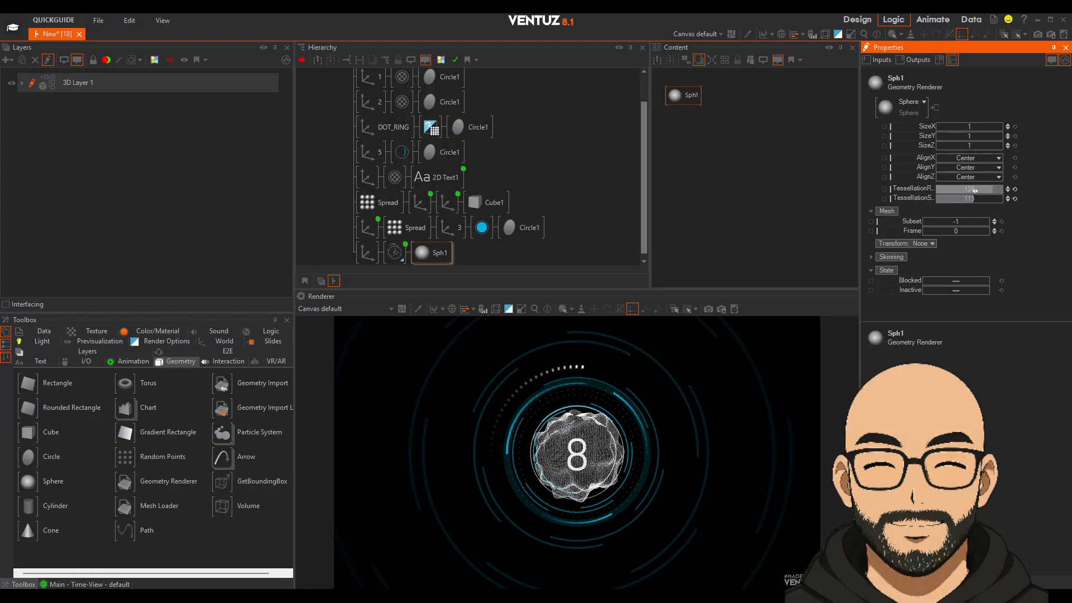
drag(975, 191, 937, 199)
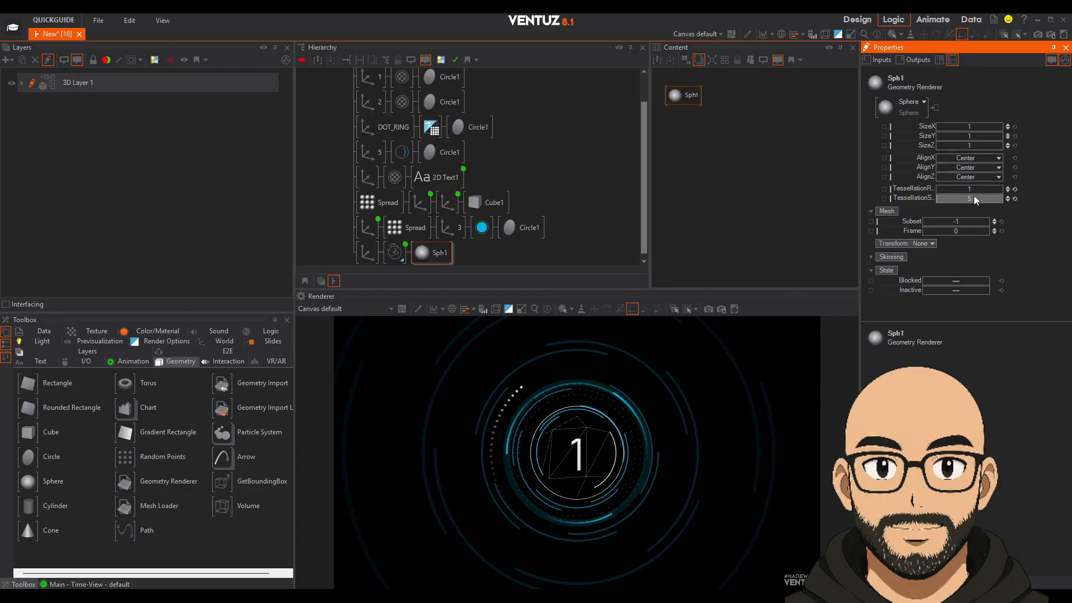
drag(969, 190, 969, 188)
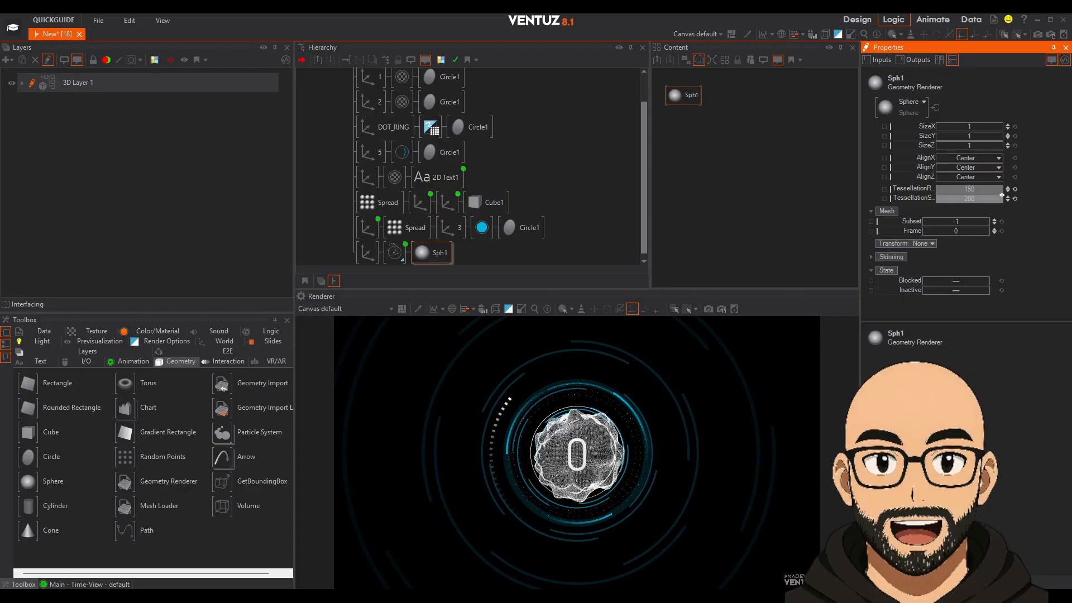
Set the BaseColor of the sphere's material to the blue 0, 171, 214.
click(395, 252)
click(1012, 182)
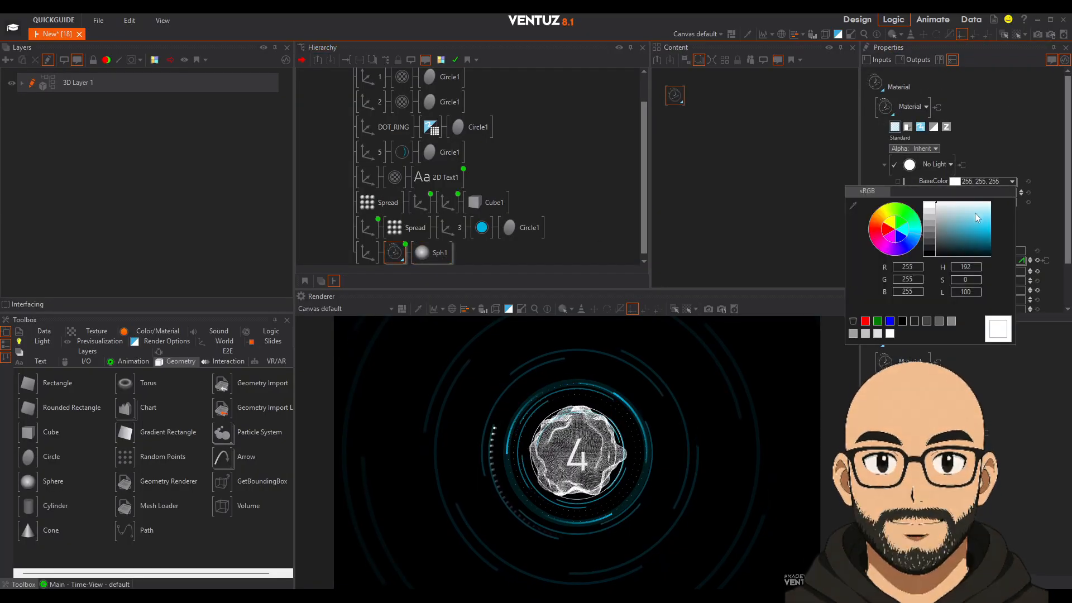
drag(975, 213, 1024, 233)
Move the sphere branch to first place under the root axis, and set its Axis's Z position to 38 and ScalingFactor to about 17.
click(367, 252)
scroll(367, 245, up, 1)
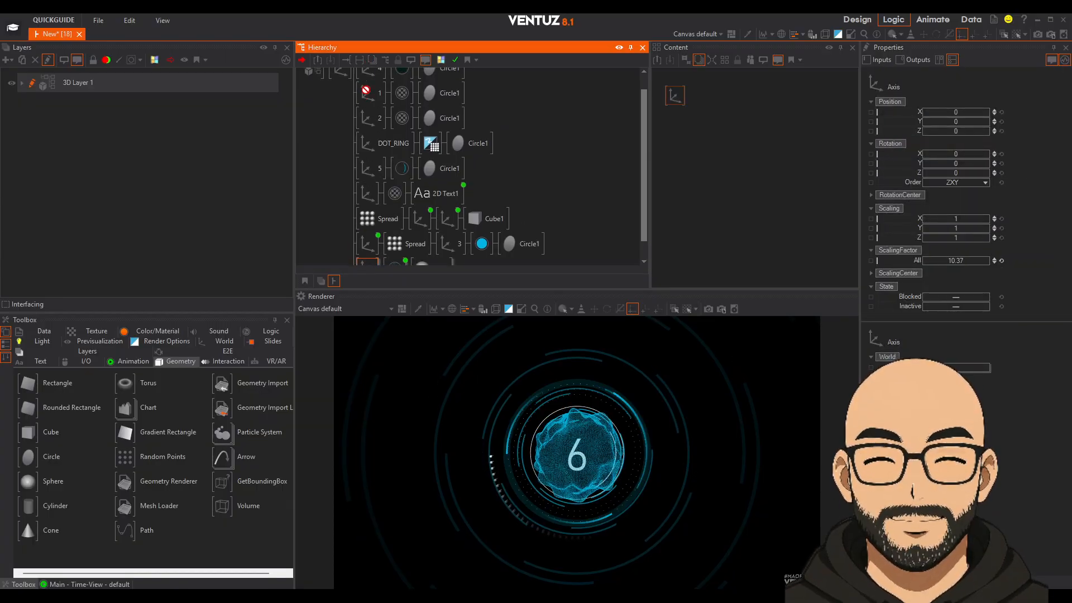
scroll(372, 67, up, 1)
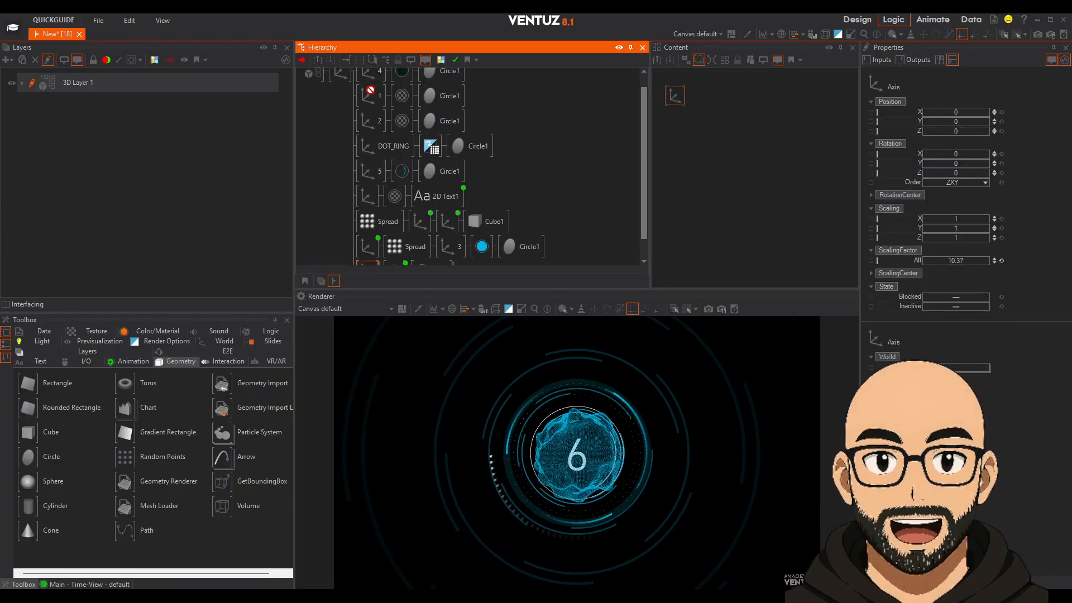
drag(374, 92, 371, 82)
scroll(357, 108, up, 1)
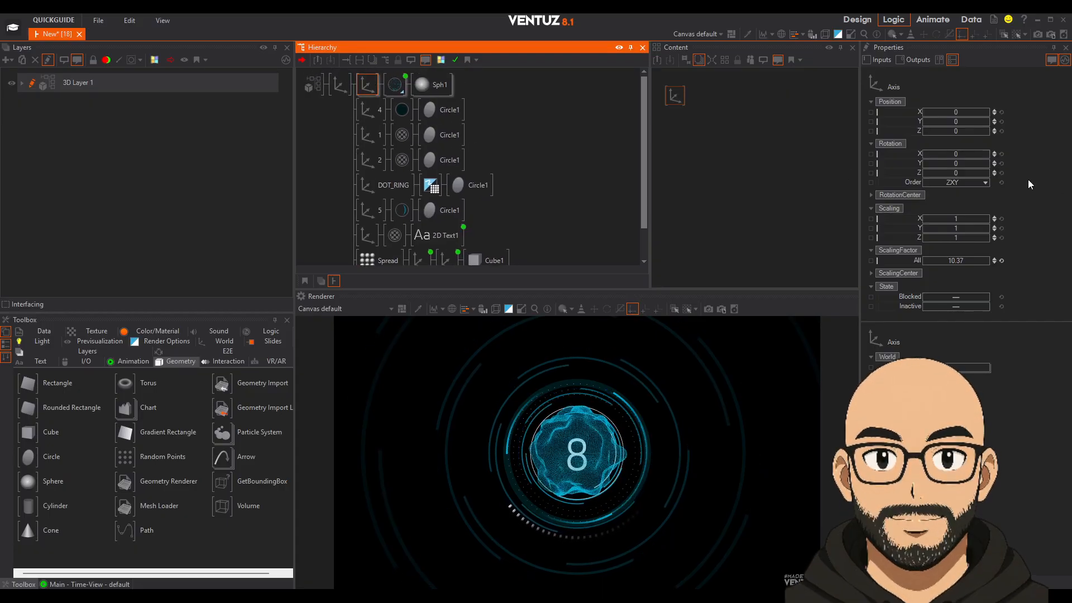
drag(965, 132, 977, 128)
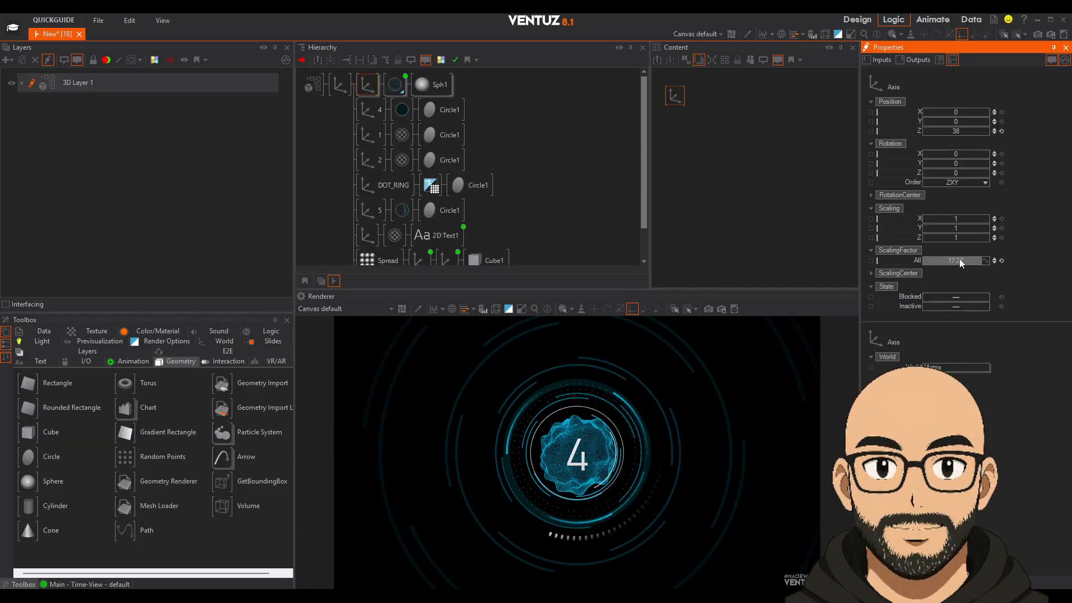
Reduce the sphere material's opacity to 65% and add a Texture material stage of type Alpha.
click(395, 85)
scroll(940, 195, down, 2)
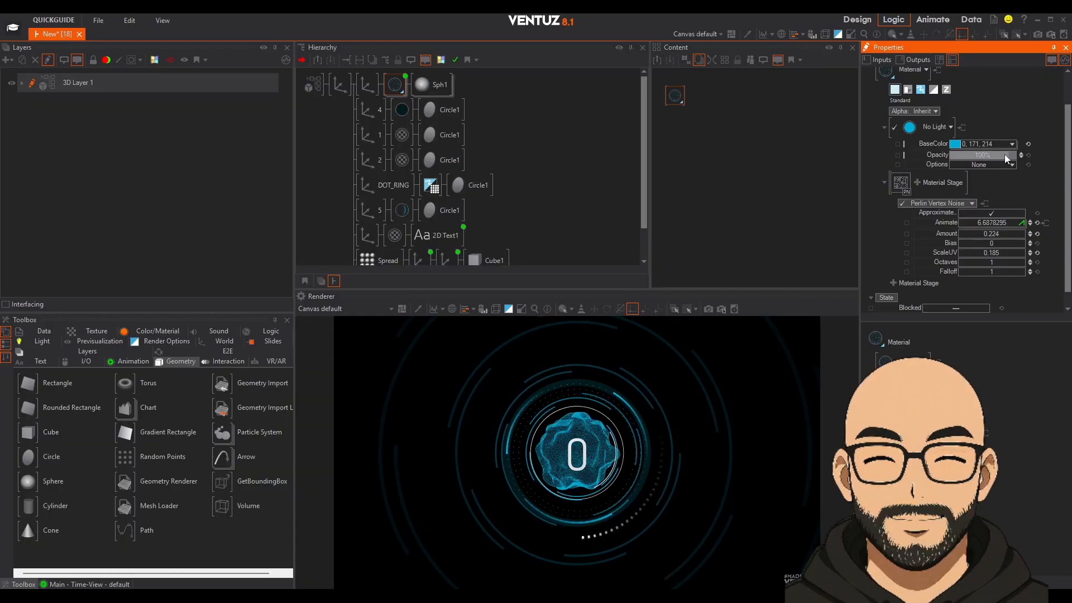
drag(1004, 154, 994, 153)
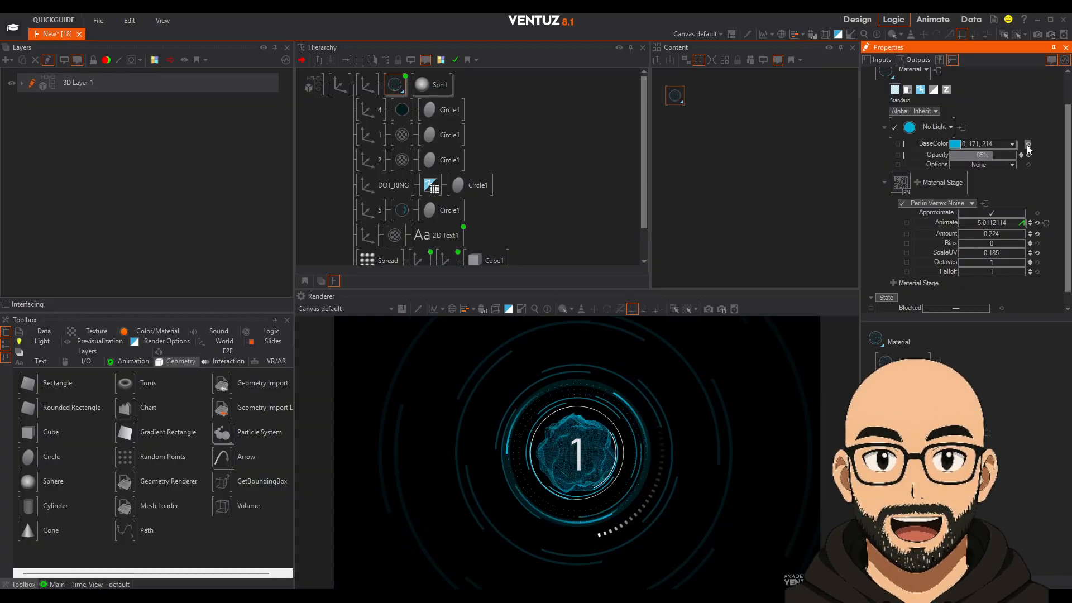
click(923, 183)
mouse_move(876, 179)
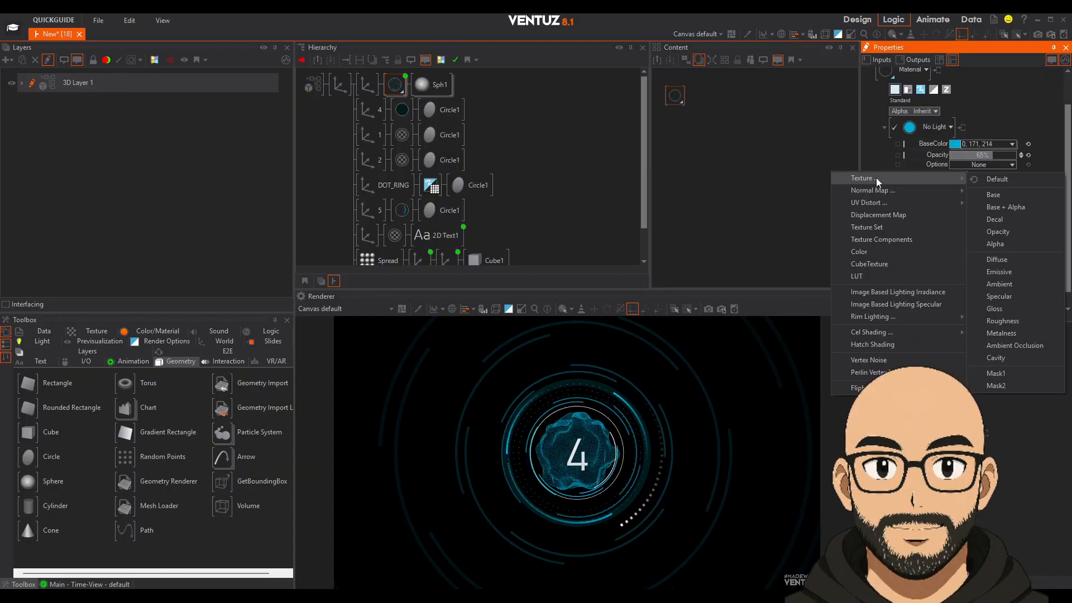
click(1000, 243)
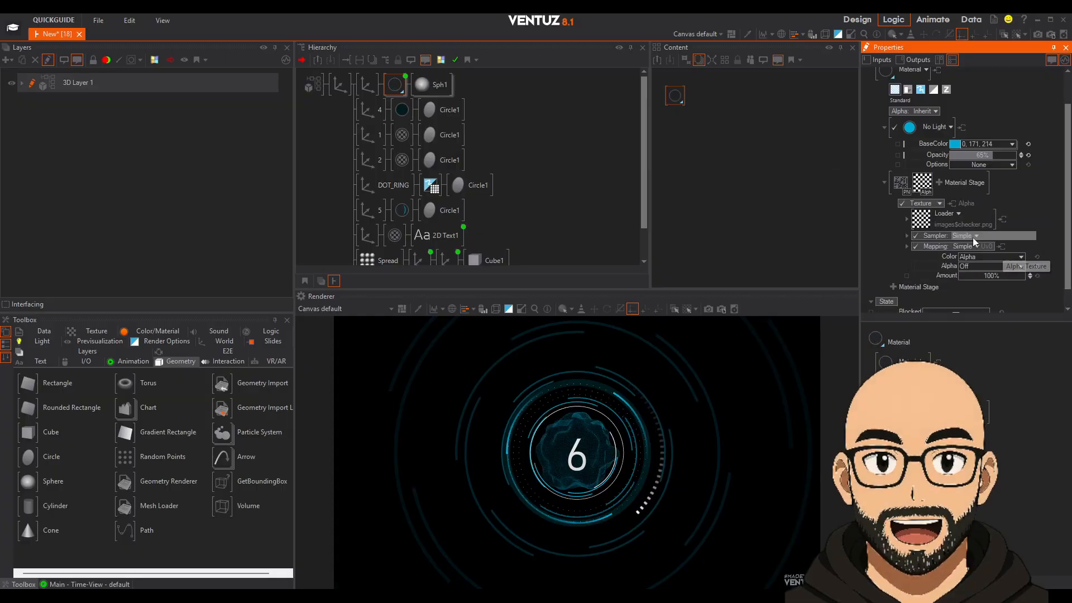
Load the built-in alphaglow_halfsharp.png image as the sphere material's alpha texture.
click(959, 213)
mouse_move(931, 237)
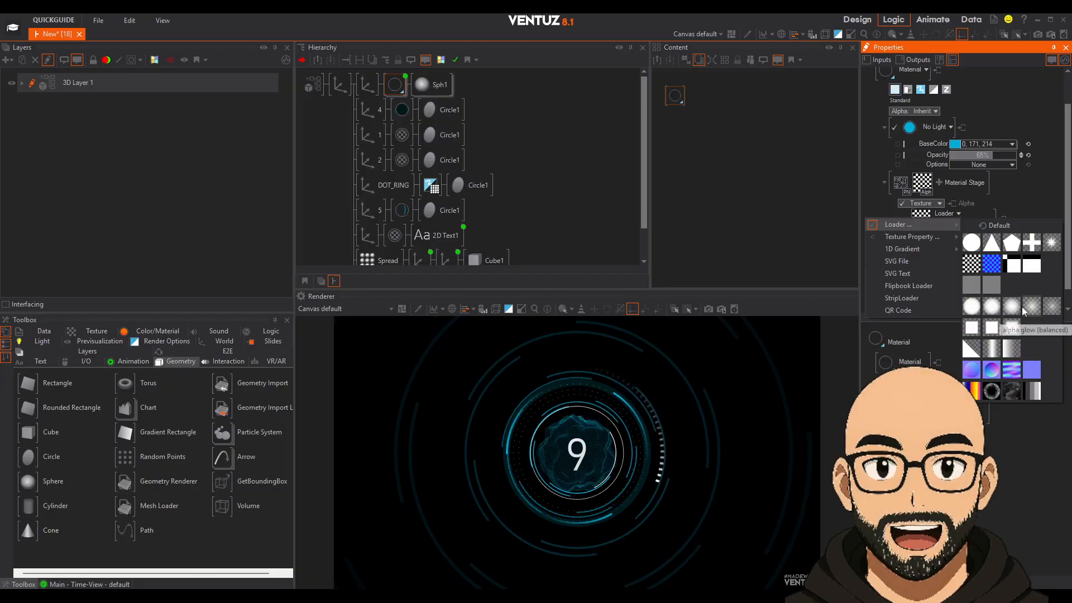
click(1033, 306)
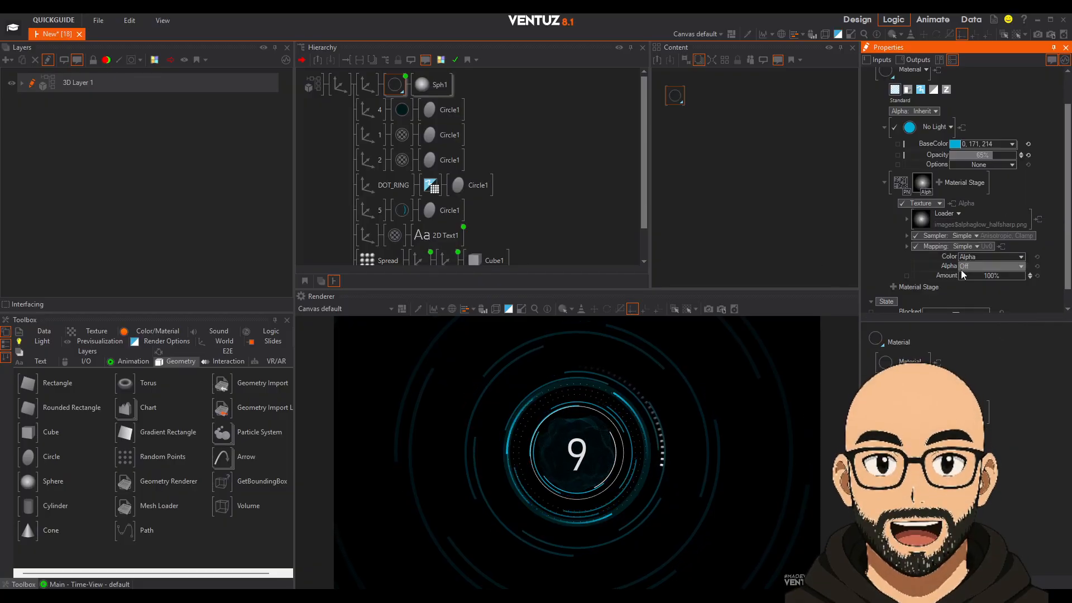
Try 2D Mapping with UV0 on the alpha texture, with a ScalingFactor of 1.63.
scroll(966, 251, down, 1)
click(971, 229)
mouse_move(950, 253)
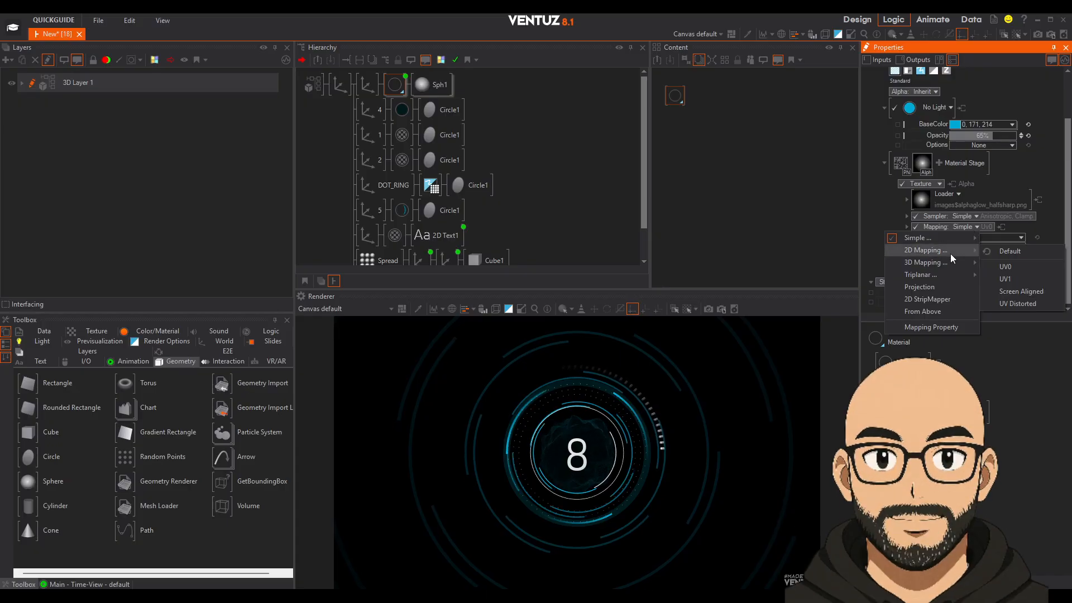
click(1027, 266)
scroll(971, 288, down, 3)
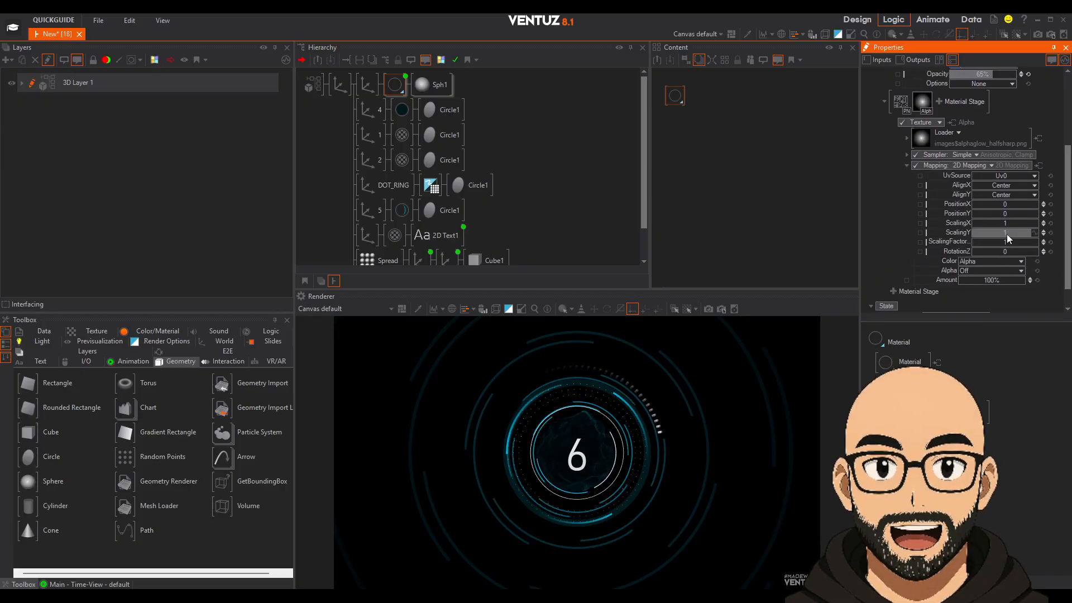
mouse_move(1013, 247)
mouse_down()
mouse_move(1002, 244)
mouse_move(1011, 242)
mouse_up()
Try the Advanced sampler on the alpha texture, and return the sampler to the Simple default.
click(975, 155)
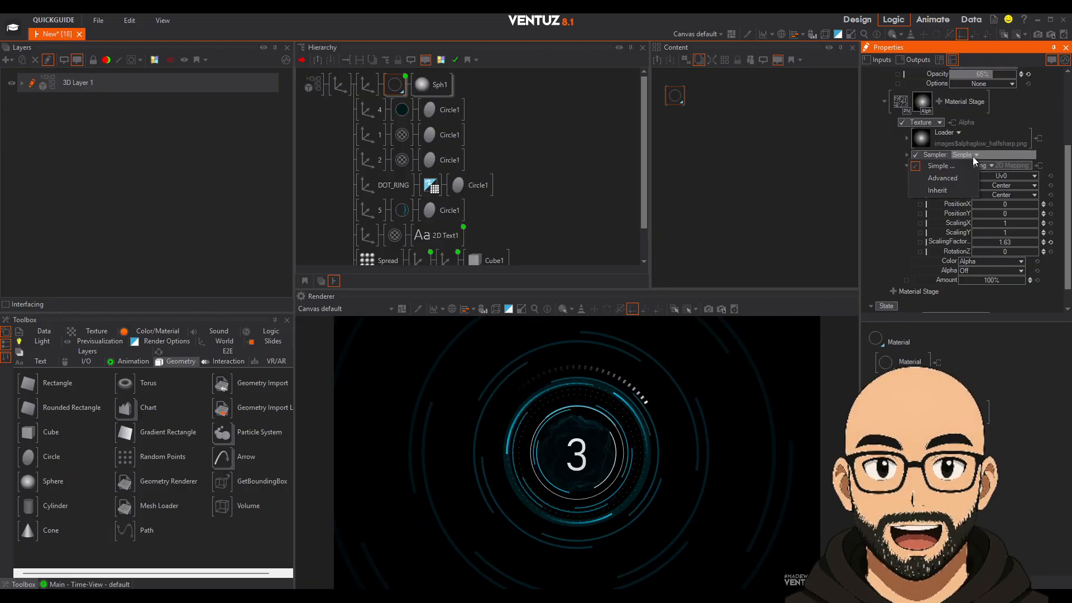
click(948, 177)
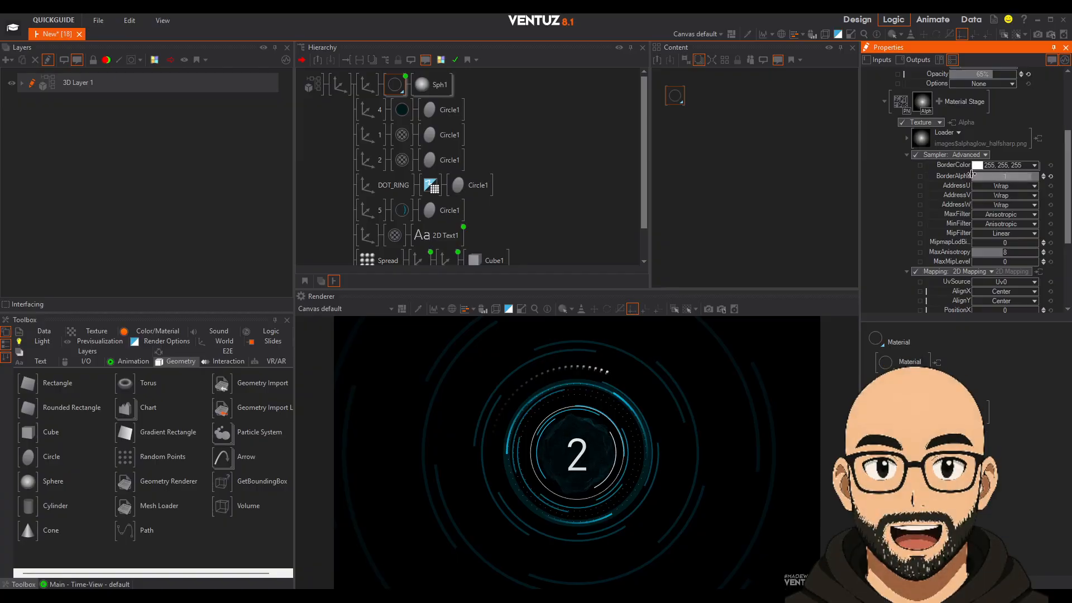
click(983, 155)
mouse_move(976, 169)
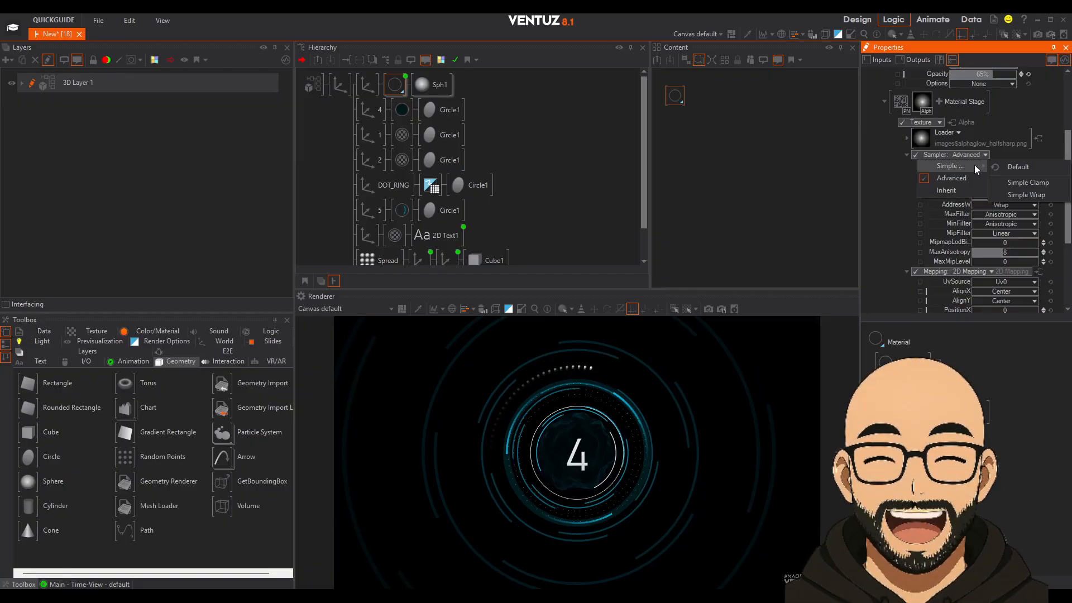
click(1019, 166)
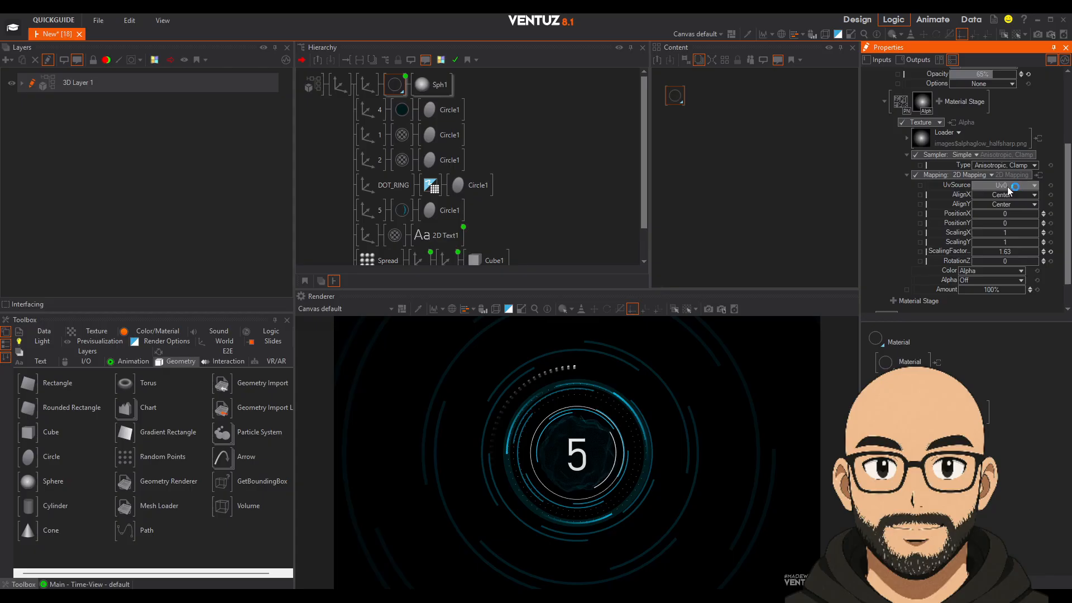
Restore the alpha texture's mapping to Simple, and raise the sphere material's opacity to about 89%.
click(992, 175)
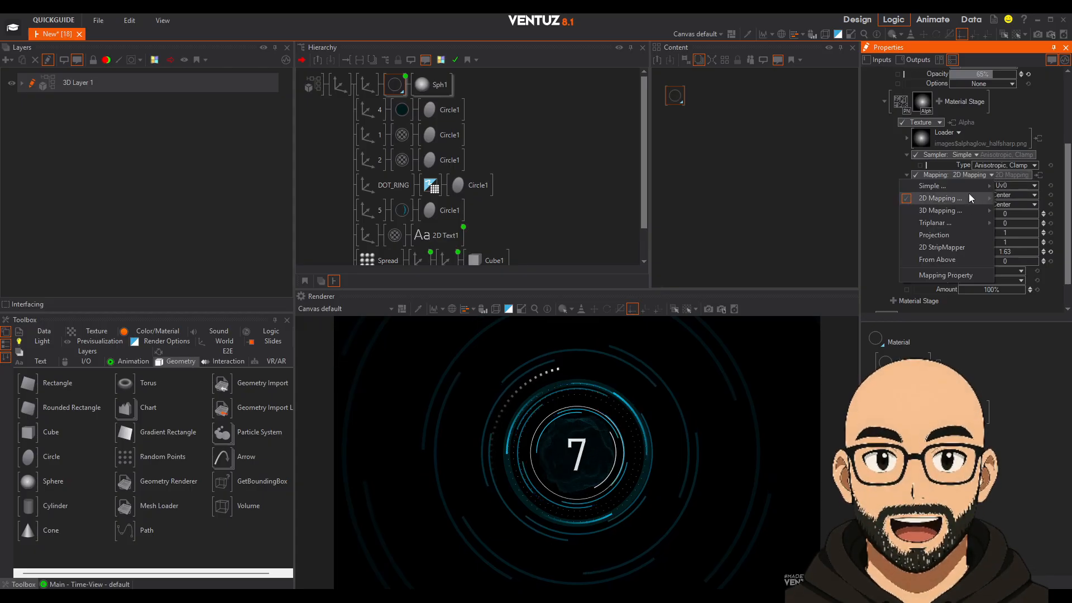
mouse_move(967, 189)
click(858, 186)
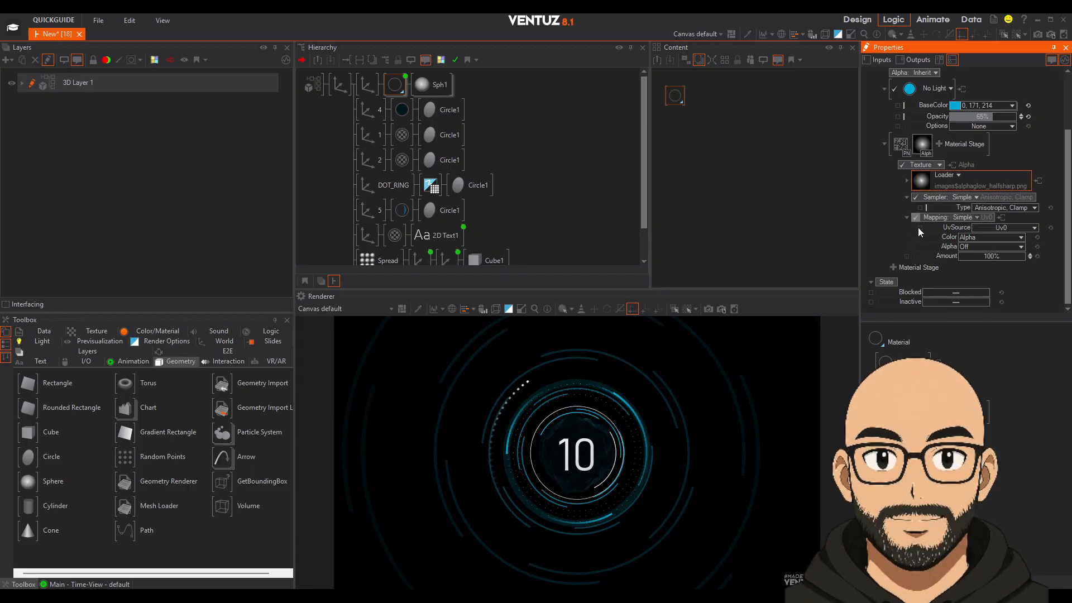
drag(996, 117, 1011, 118)
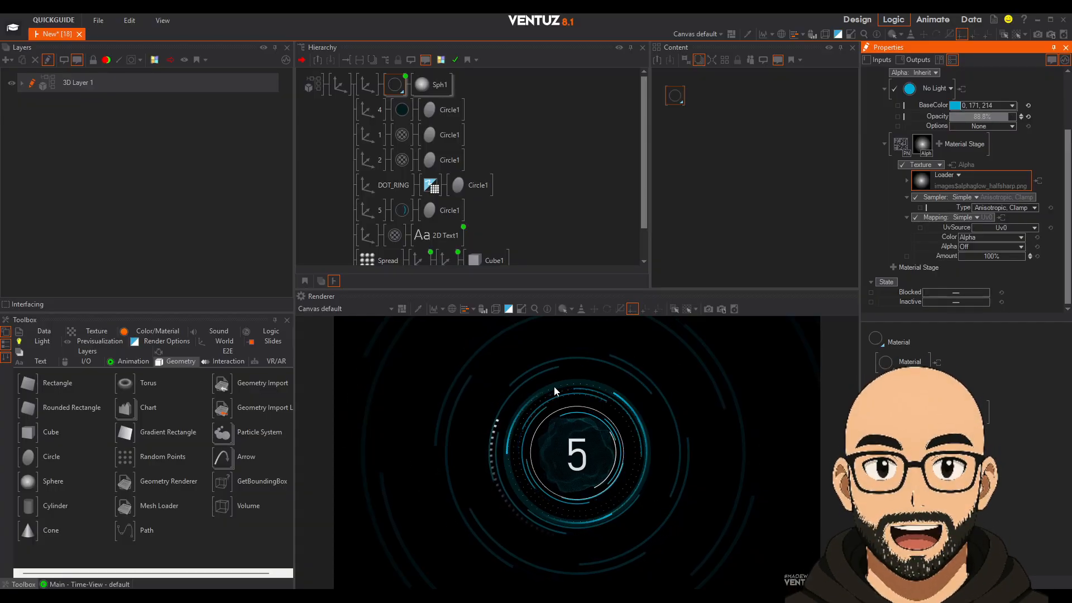
Set the root axis's Z position to 77.6, trying and resetting a Z scaling of 2.558 and an X rotation.
click(337, 79)
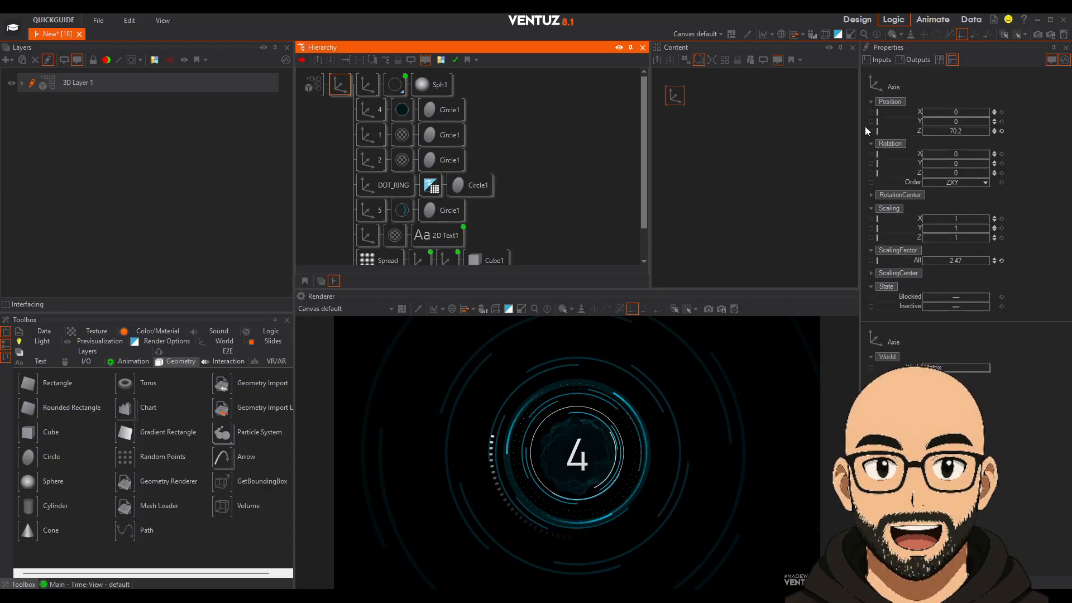
drag(969, 131, 943, 132)
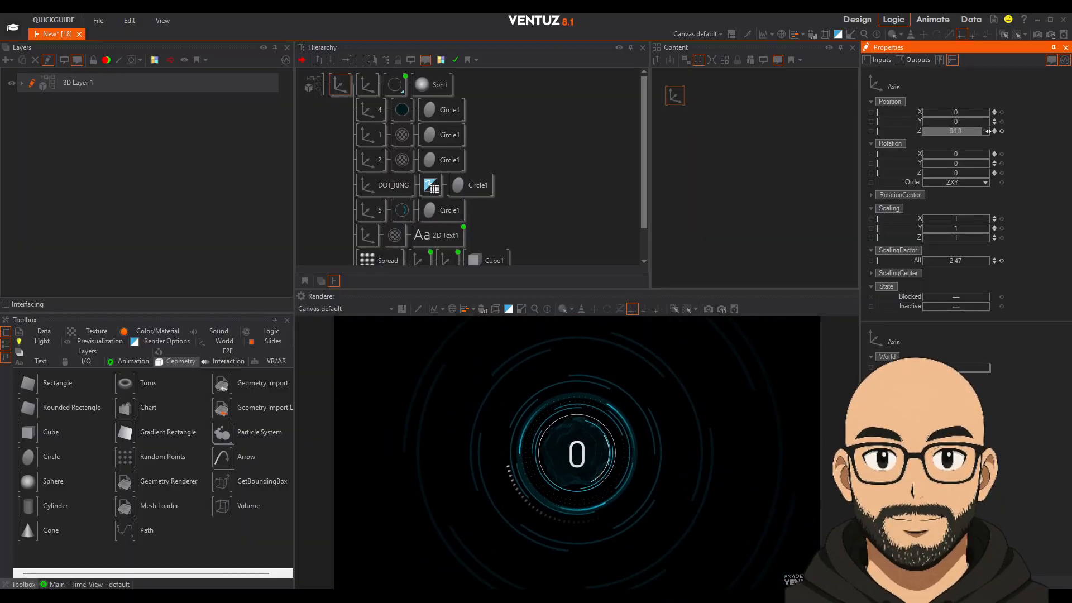
mouse_move(961, 236)
mouse_down()
mouse_move(942, 240)
mouse_move(988, 235)
mouse_move(960, 235)
mouse_up()
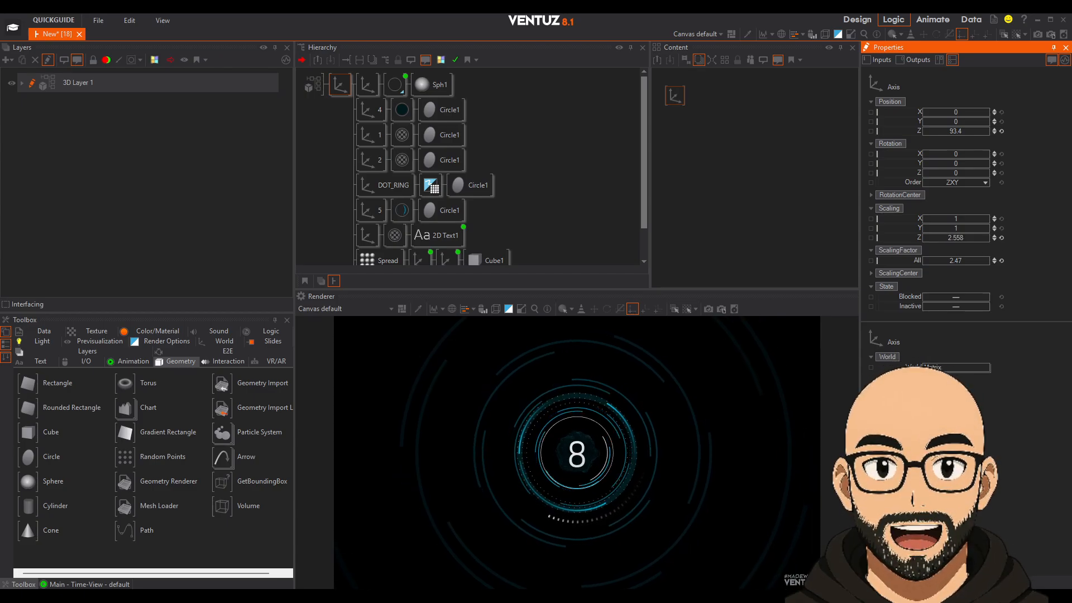
mouse_move(963, 133)
mouse_down()
mouse_move(945, 131)
mouse_move(989, 128)
mouse_move(961, 128)
mouse_move(976, 152)
mouse_move(958, 153)
mouse_up()
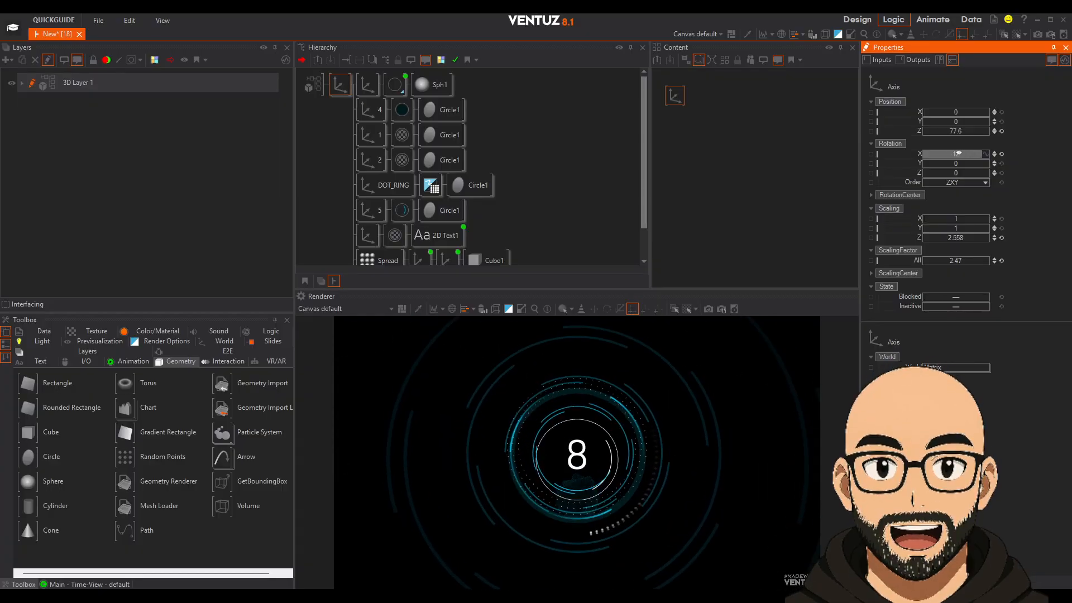
click(1001, 153)
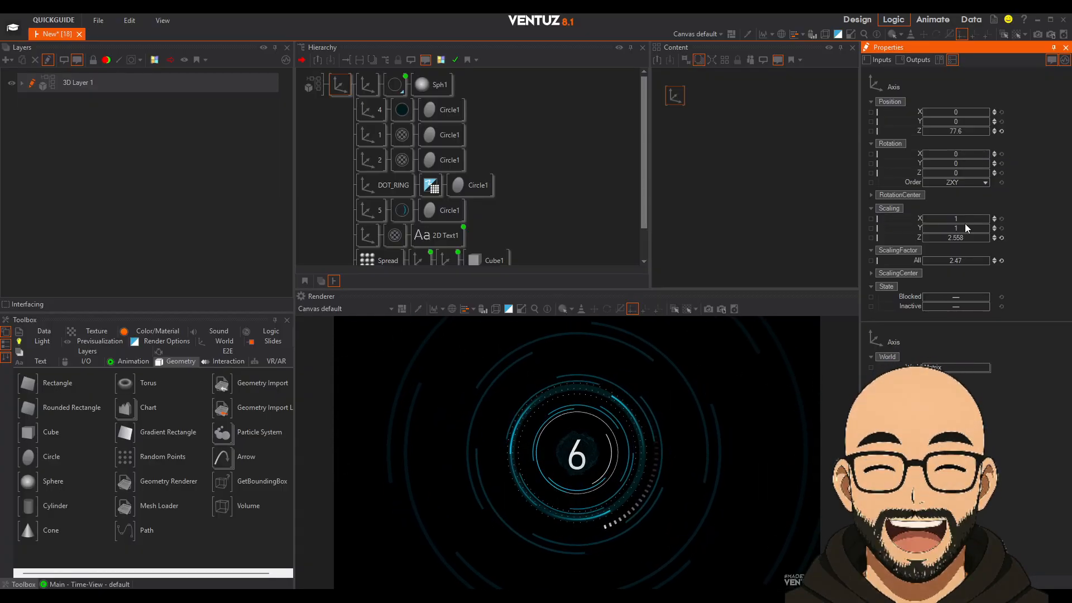
click(1002, 238)
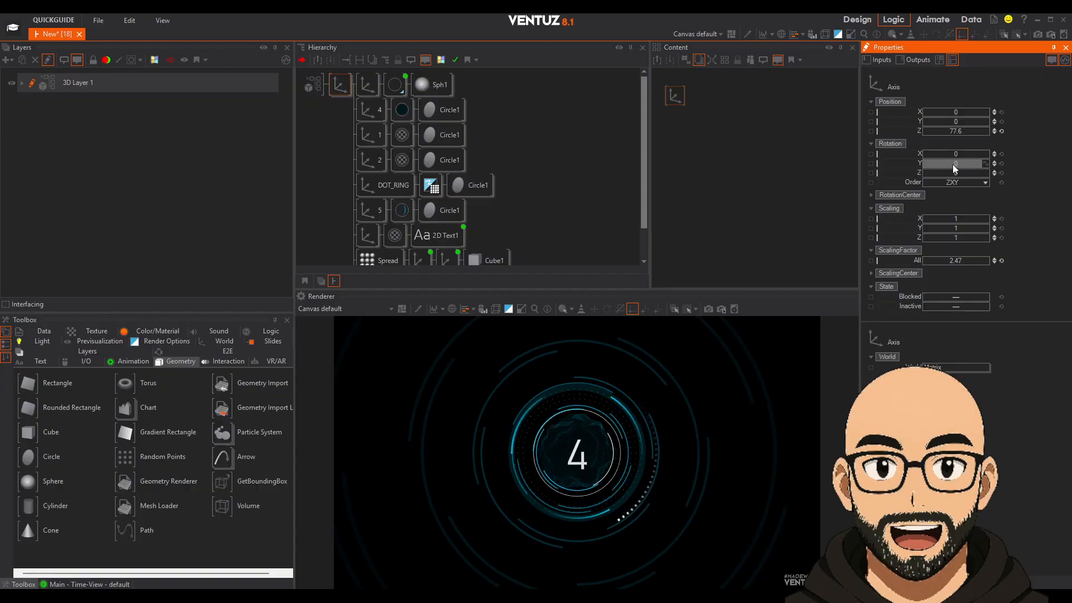
Try and reset a Y rotation of 14 on the root axis, and enlarge the Hierarchy area slightly.
drag(954, 164, 962, 167)
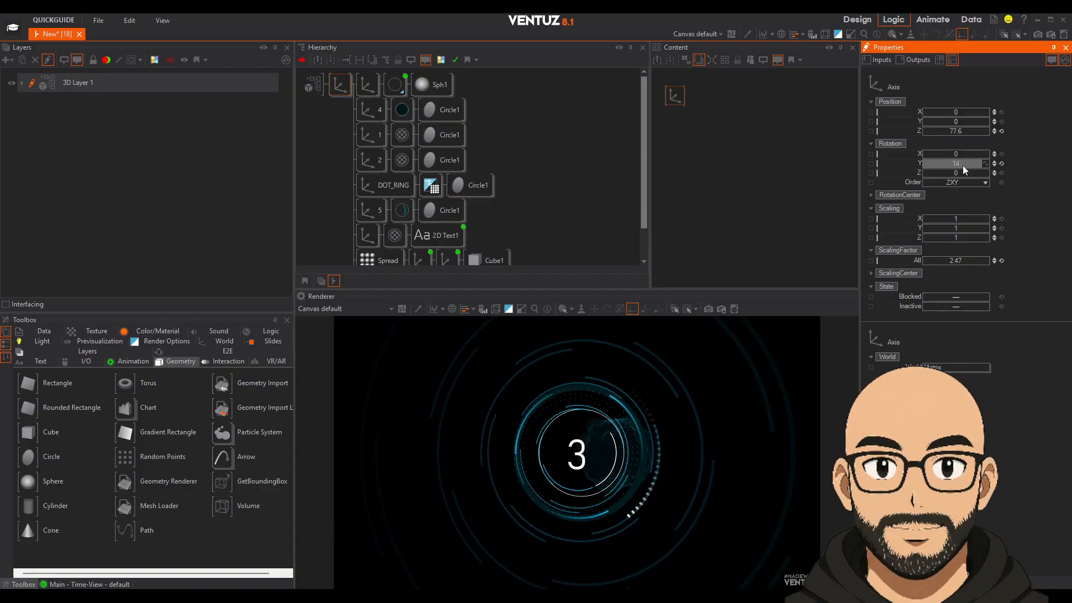
click(1002, 164)
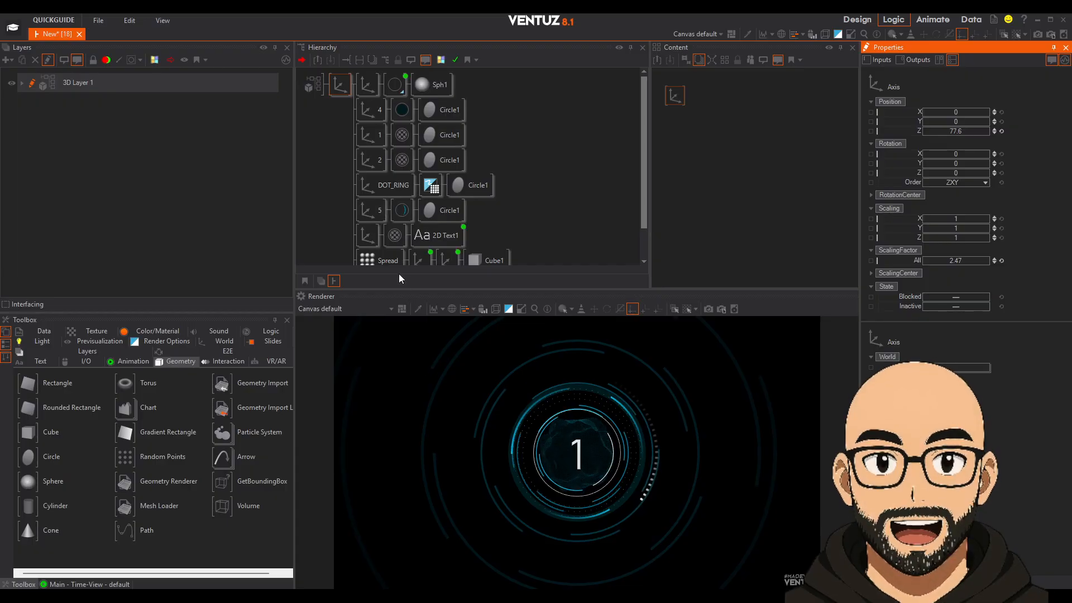
drag(396, 293, 396, 313)
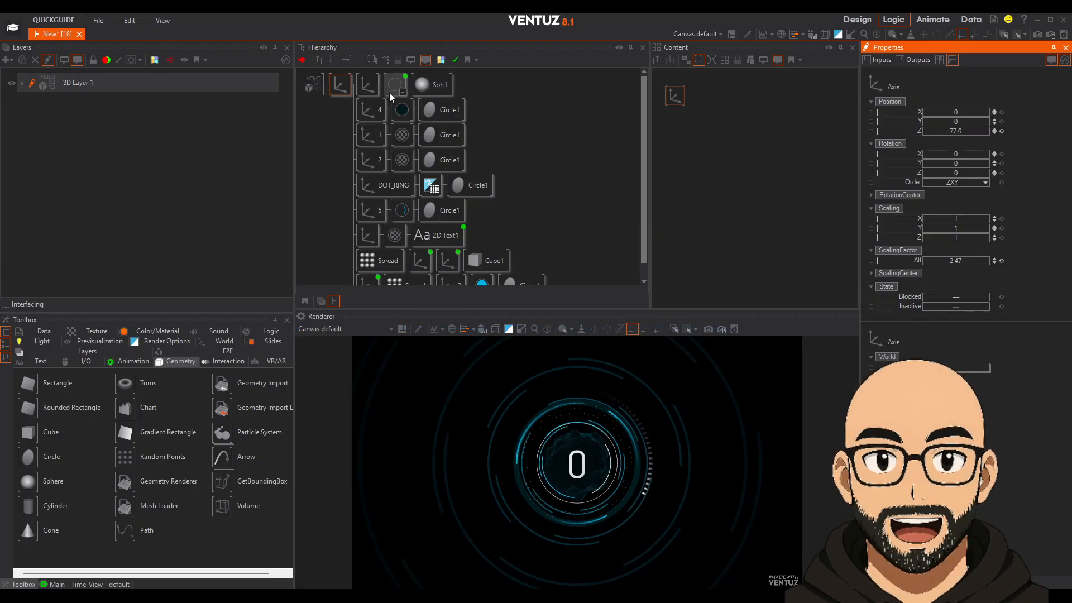
Switch to Pinterest and browse the "ui circle" results for circular interface references, and return to the Ventuz scene.
scroll(367, 197, down, 1)
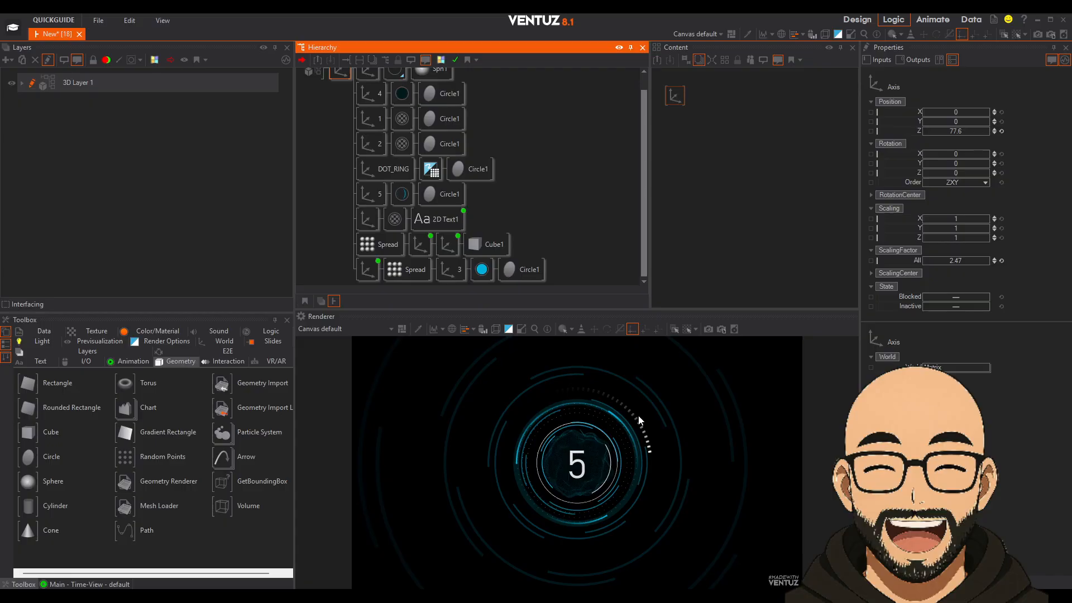
drag(749, 16, 761, 65)
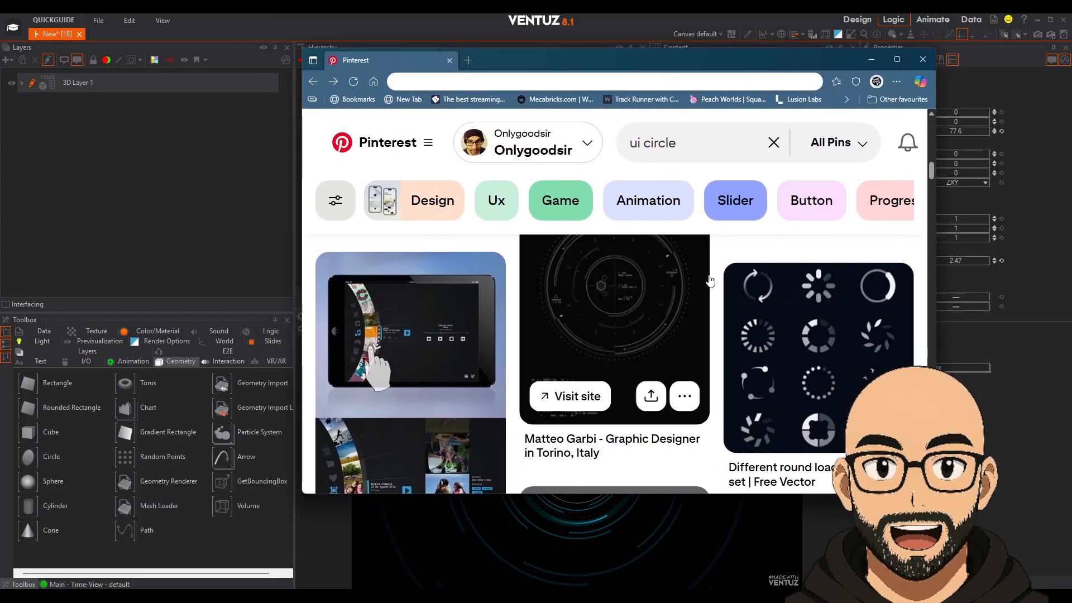
scroll(710, 281, down, 10)
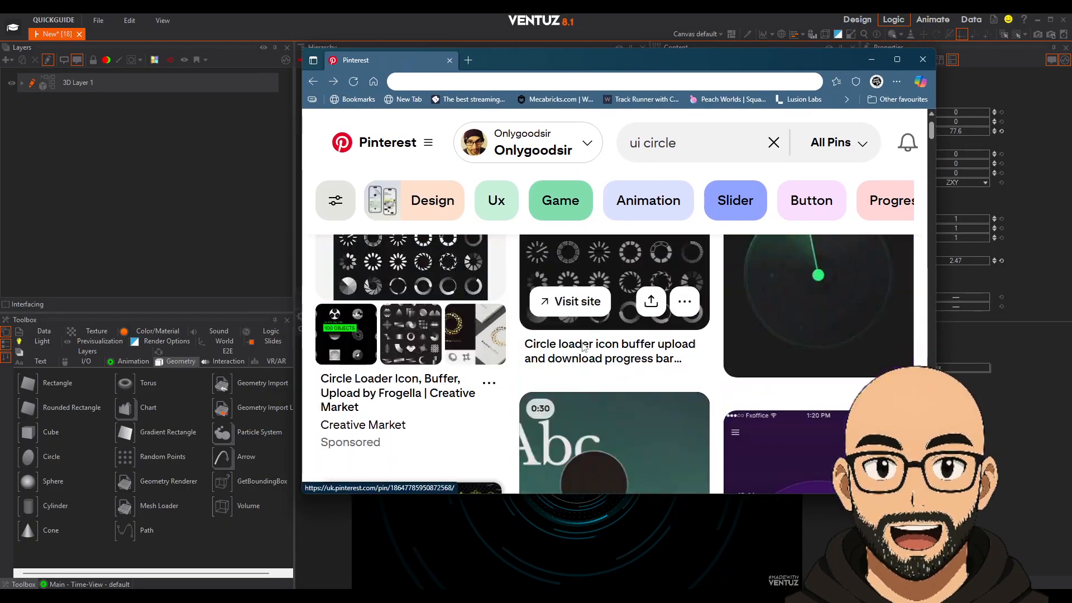
scroll(733, 334, down, 3)
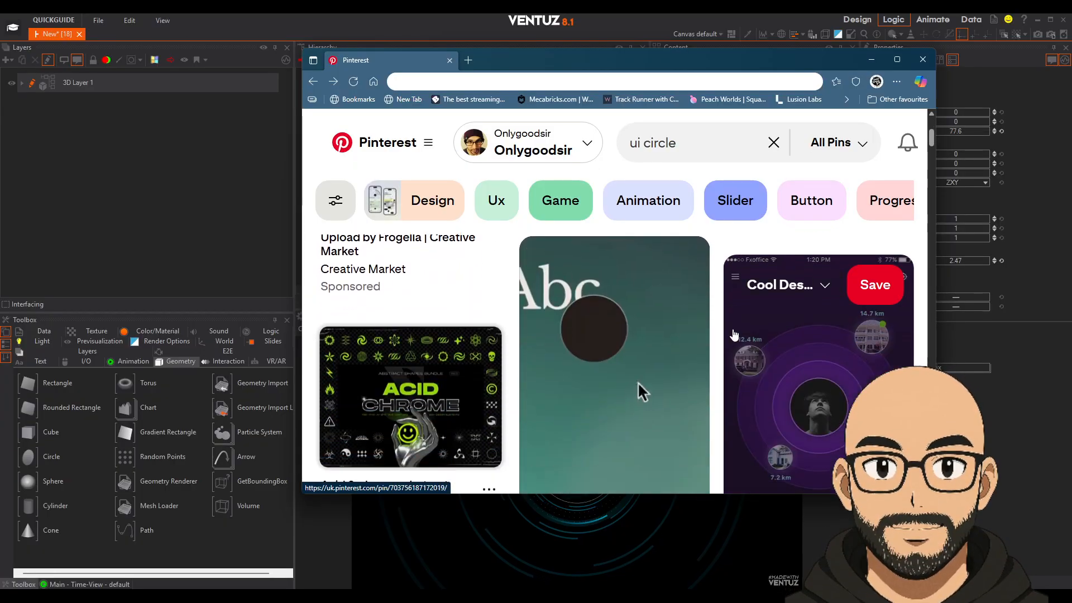
scroll(733, 334, down, 6)
scroll(779, 364, up, 3)
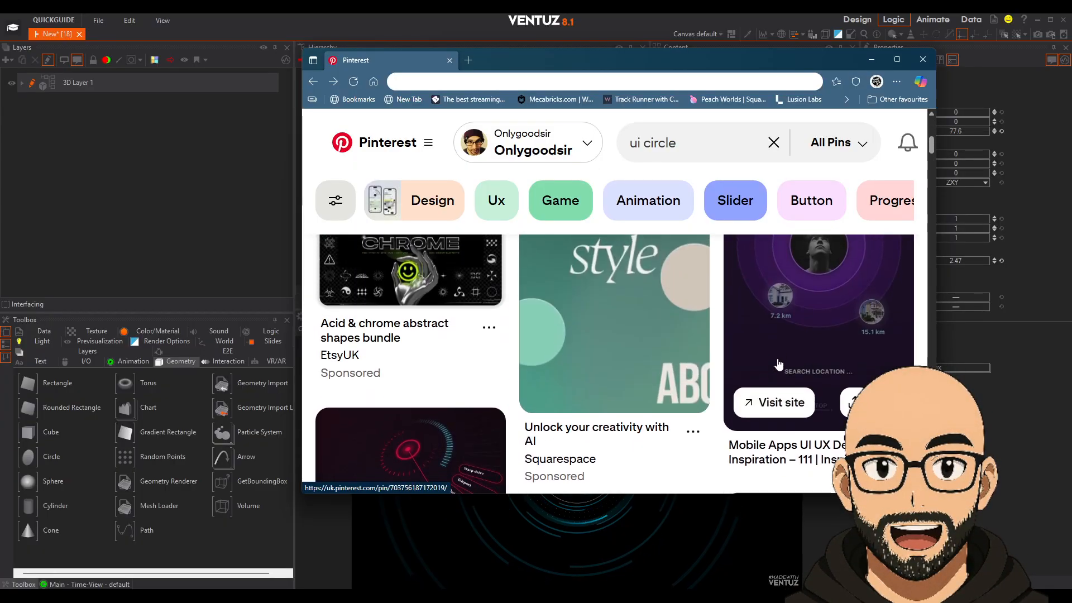
scroll(788, 360, up, 3)
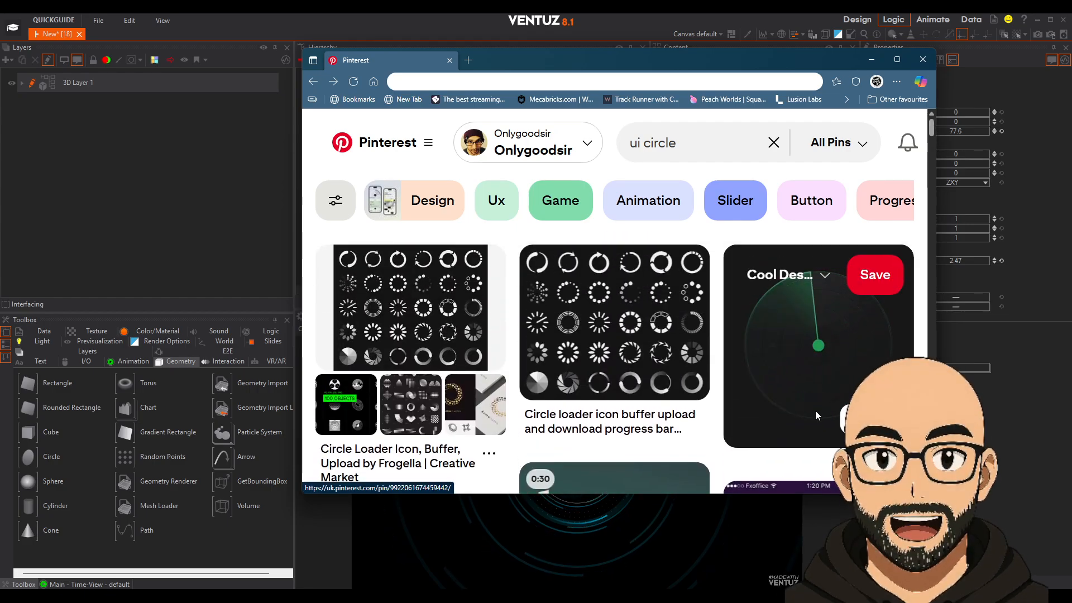
click(873, 60)
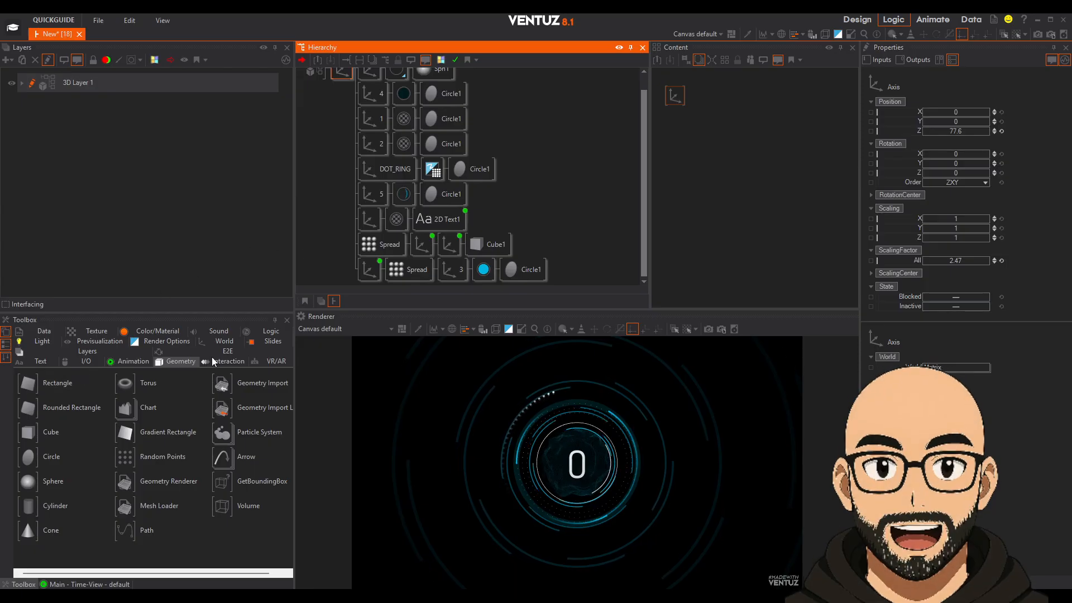
Add a new axis at the end of the root branch, followed by a Material and a Circle.
click(224, 341)
mouse_move(30, 383)
mouse_down()
mouse_move(385, 246)
mouse_move(368, 281)
mouse_up()
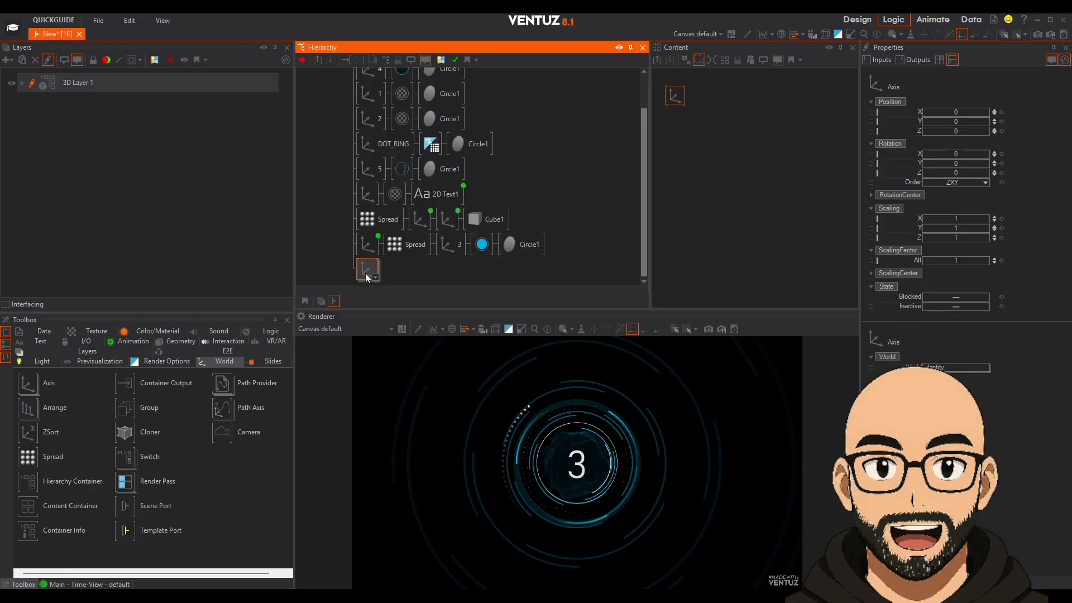
click(156, 331)
drag(29, 459, 382, 273)
click(167, 332)
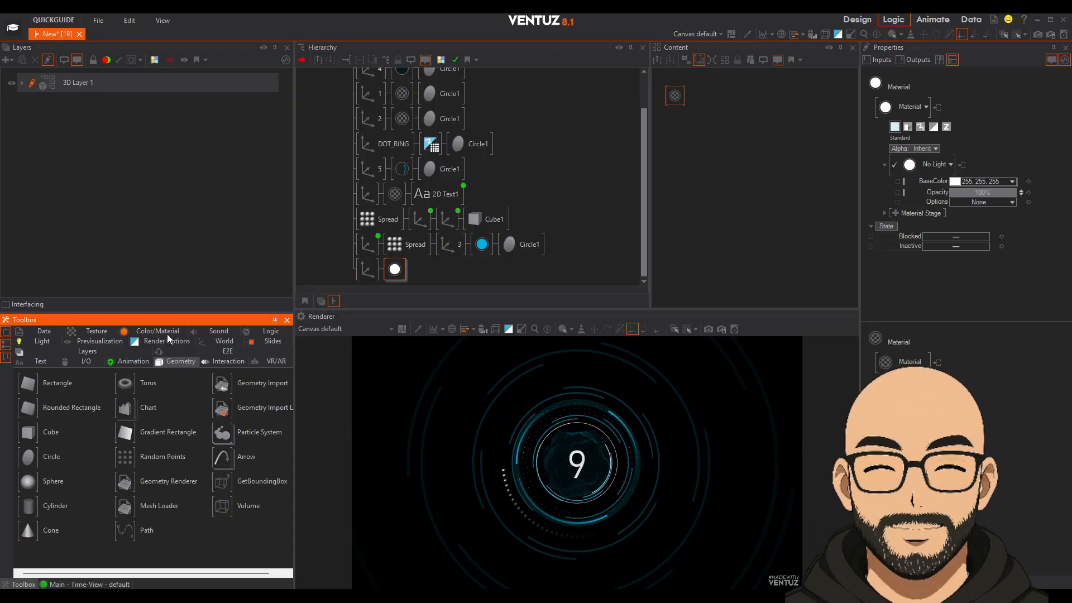
drag(419, 270, 419, 271)
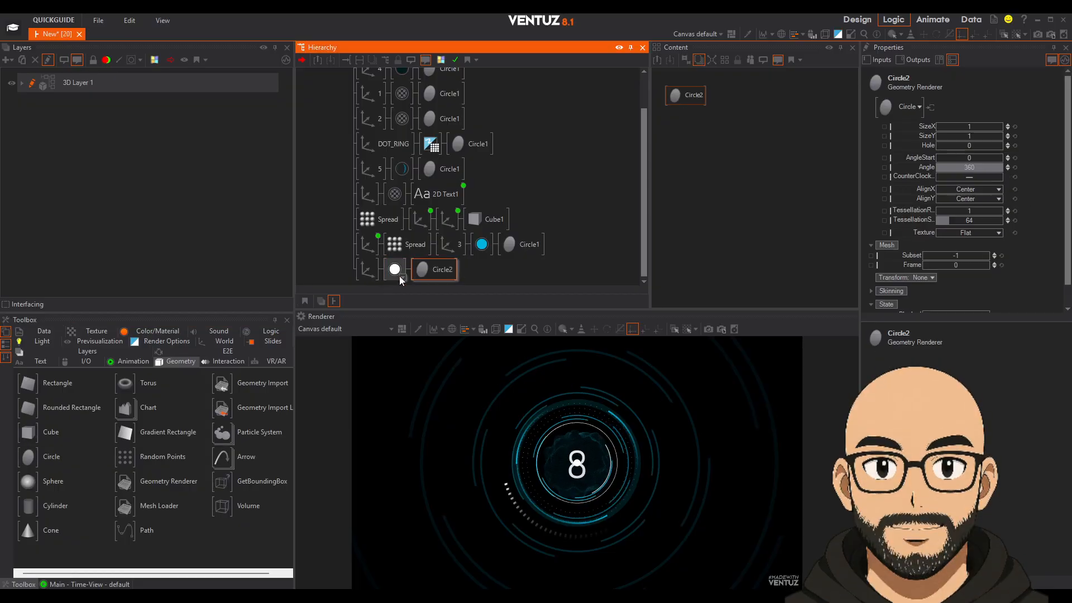
Set the new circle axis's overall scaling factor to 56.4 and its Z position to -5.6.
click(367, 270)
click(956, 260)
drag(955, 260, 970, 261)
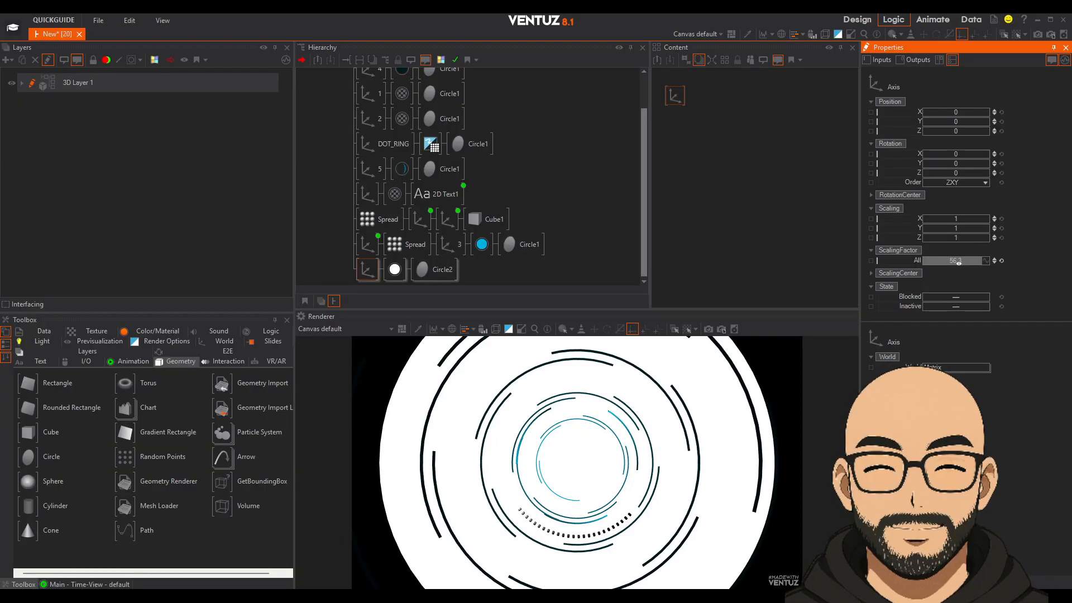
drag(970, 130, 949, 133)
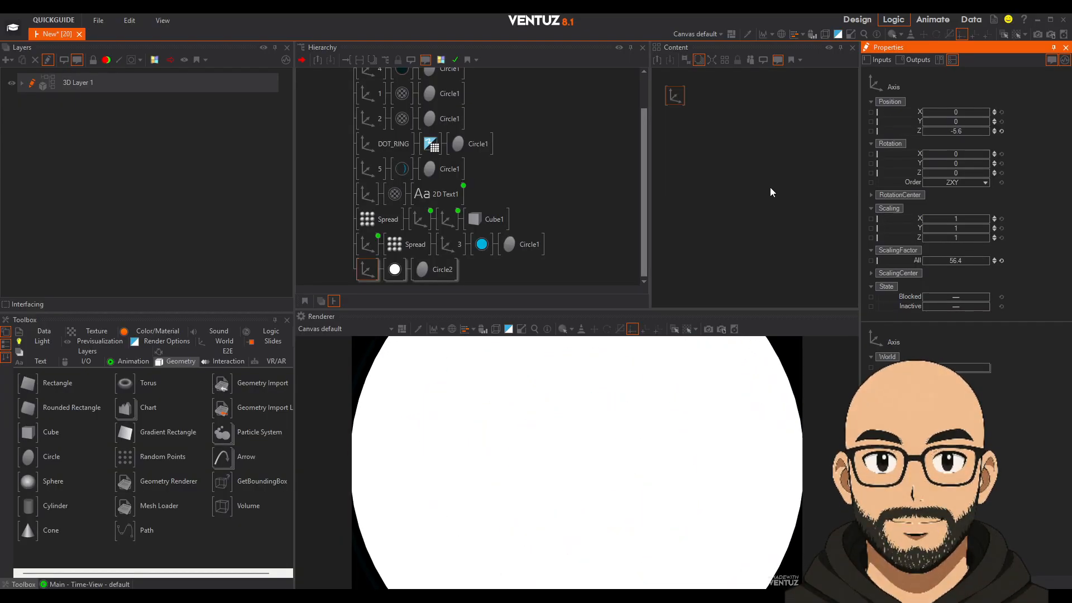
Add a Base + Alpha texture stage to the new circle's material.
click(395, 270)
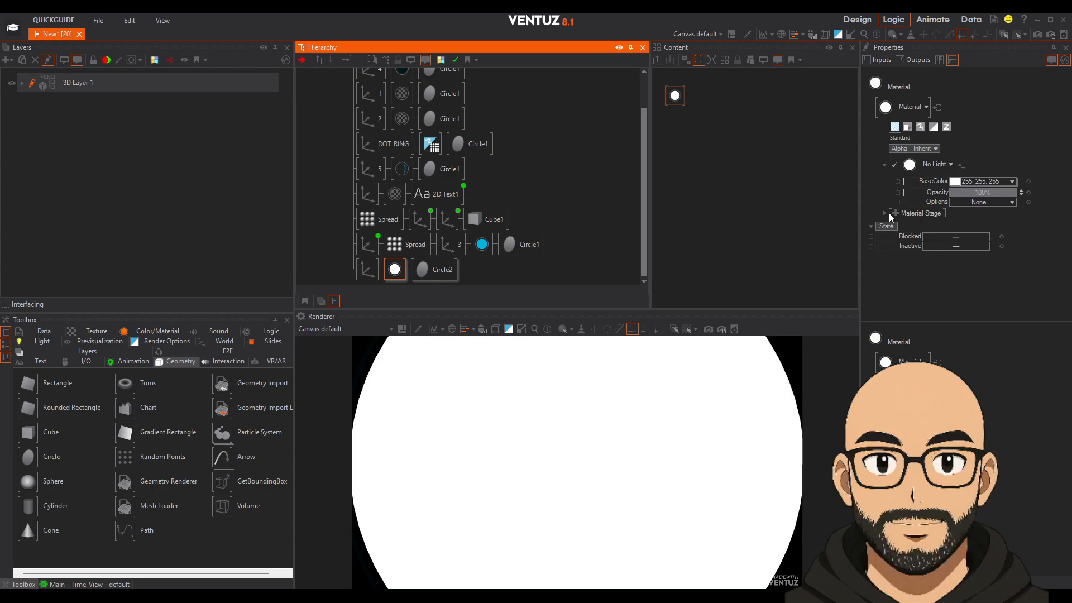
click(894, 213)
mouse_move(873, 216)
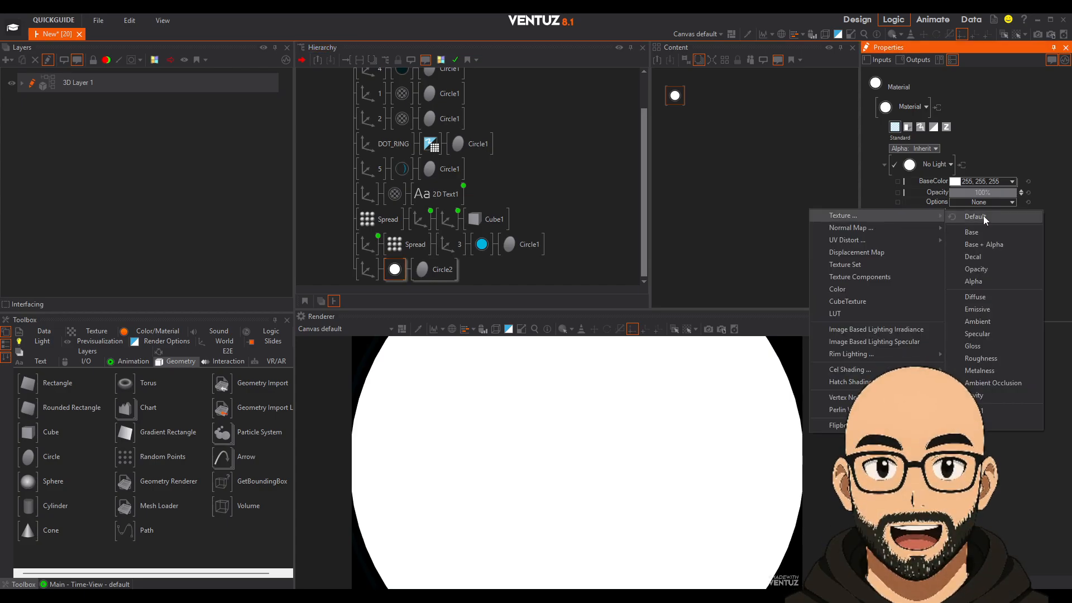
click(983, 244)
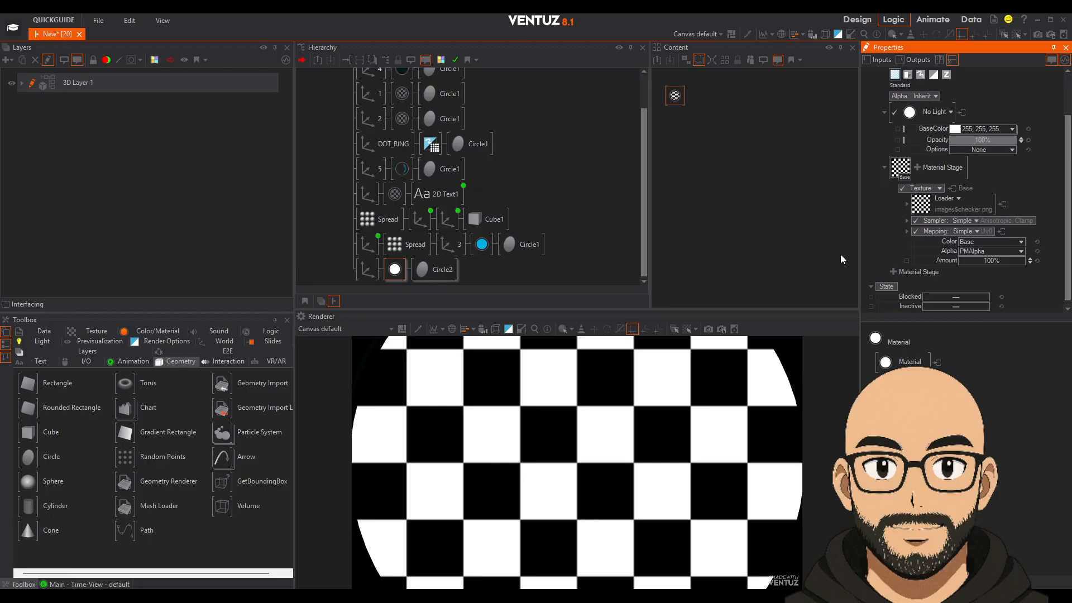
Set the texture mode of the new circle geometry to Wrap.
click(435, 267)
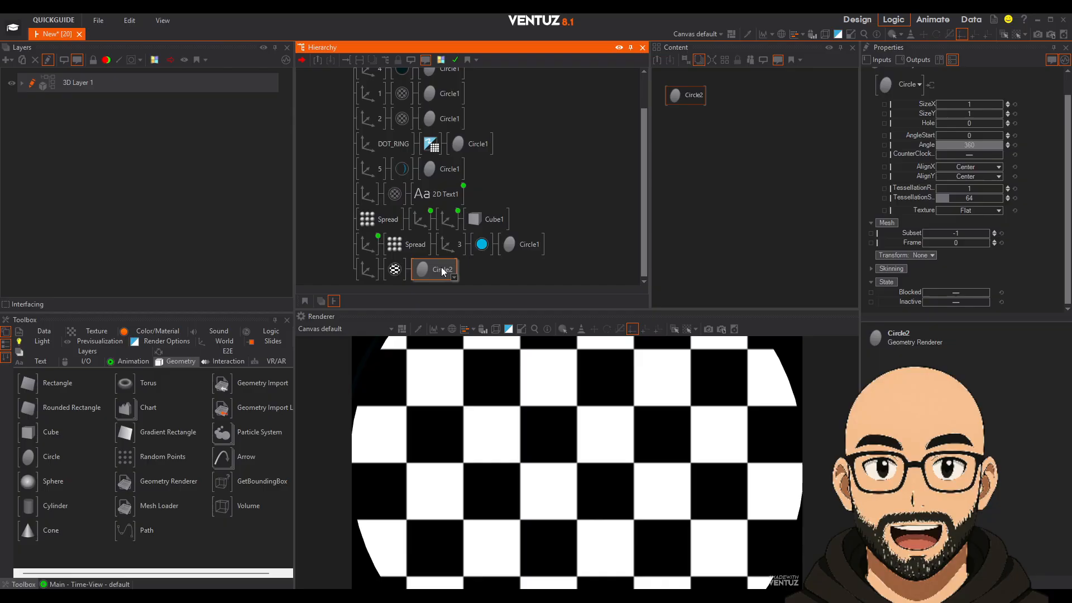
click(977, 212)
click(974, 232)
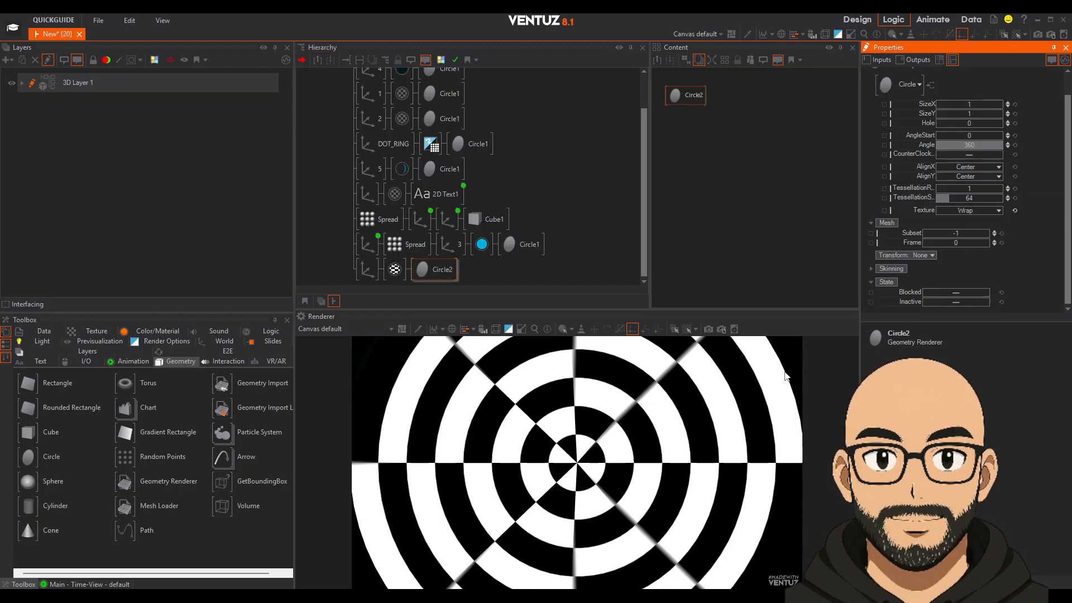
Replace the checker texture with a white-to-transparent 1D Gradient and turn off its Vertical option.
click(394, 269)
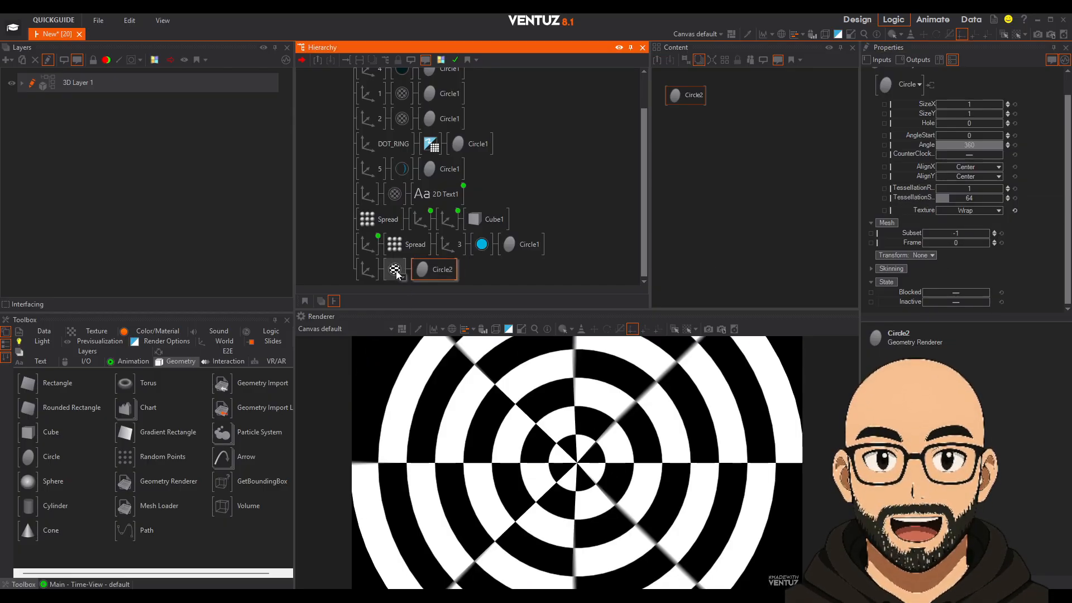
click(965, 230)
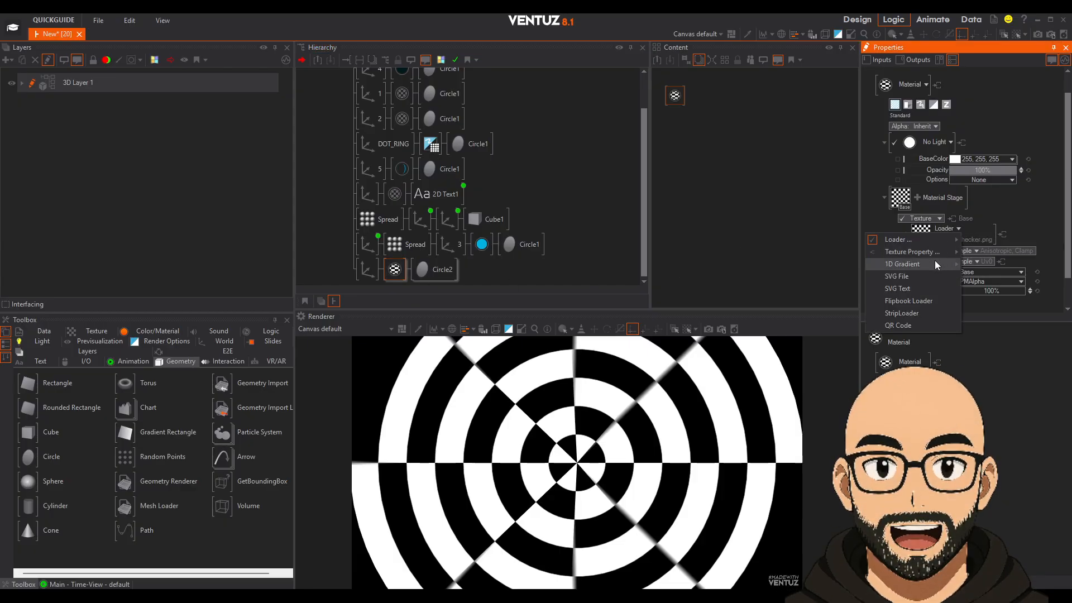
mouse_move(920, 263)
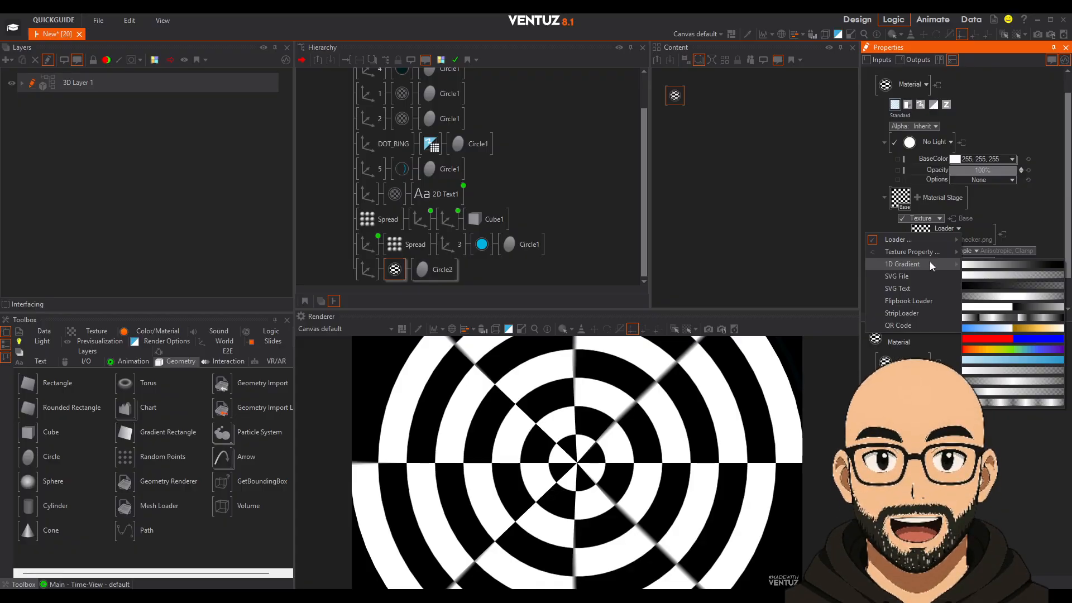
click(987, 280)
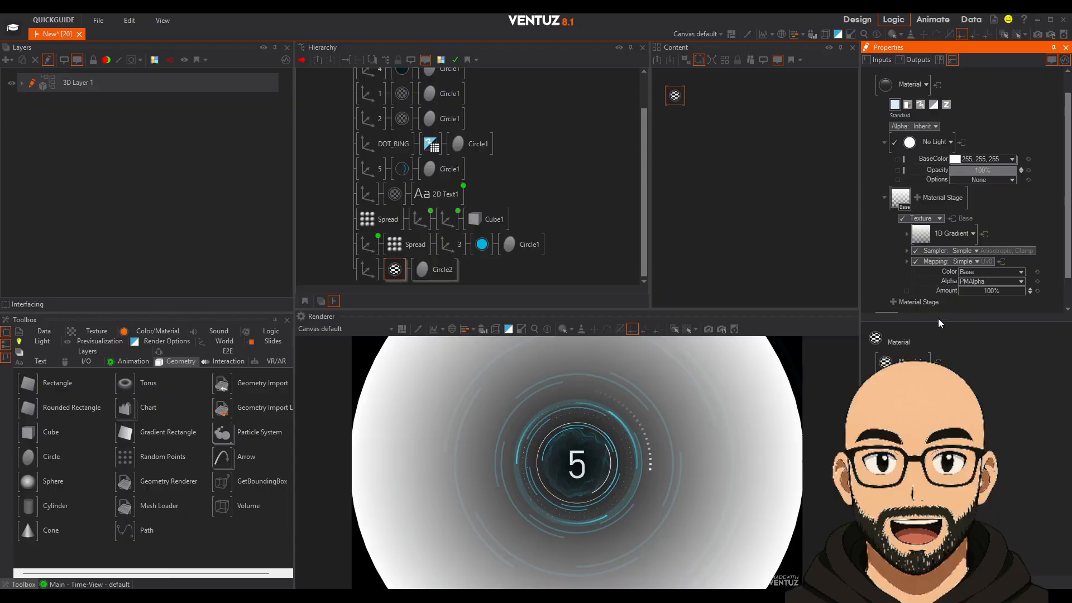
click(907, 234)
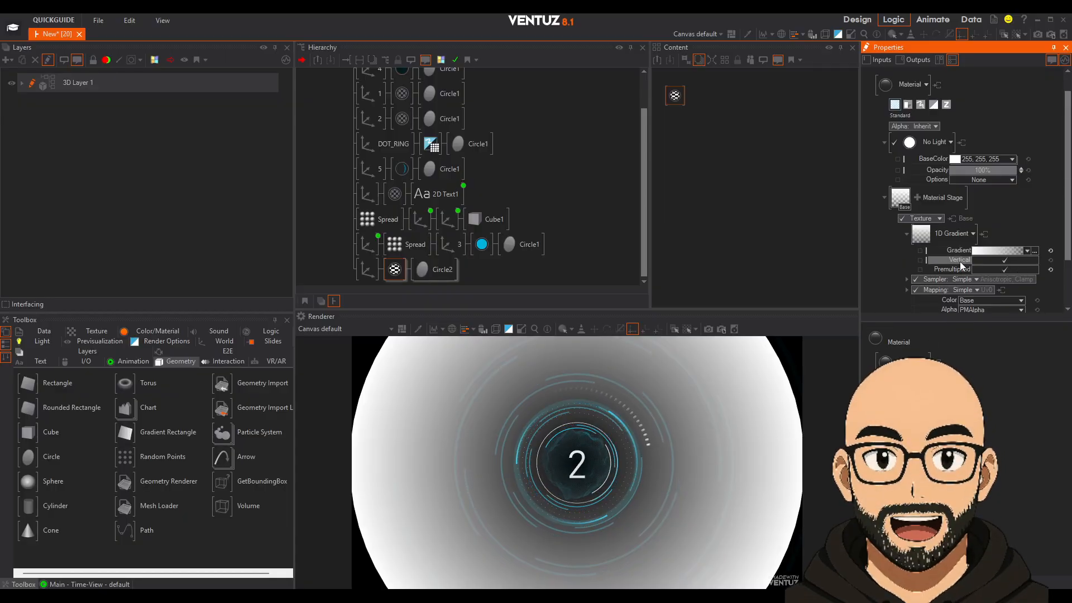
click(1014, 259)
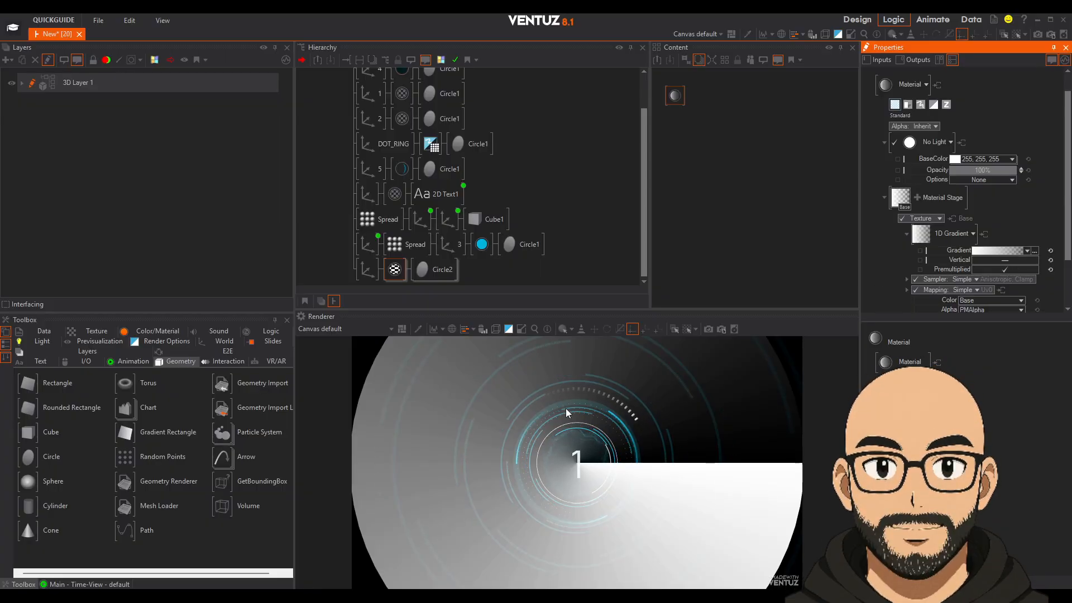
Reduce the large circle's angle to 90 and reset its axis's Z position.
click(425, 269)
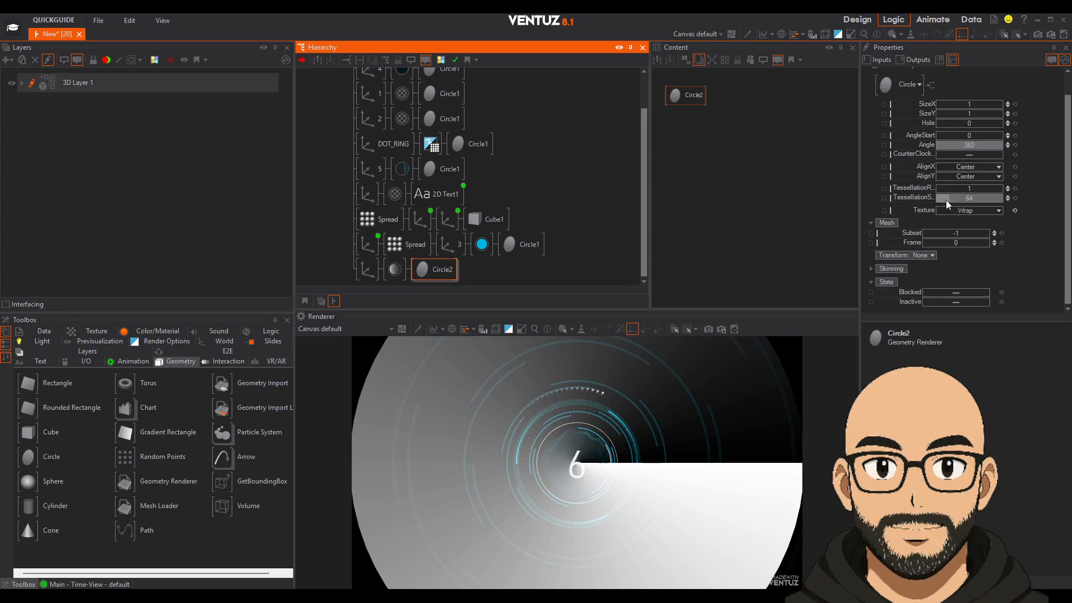
drag(990, 146, 976, 128)
click(367, 269)
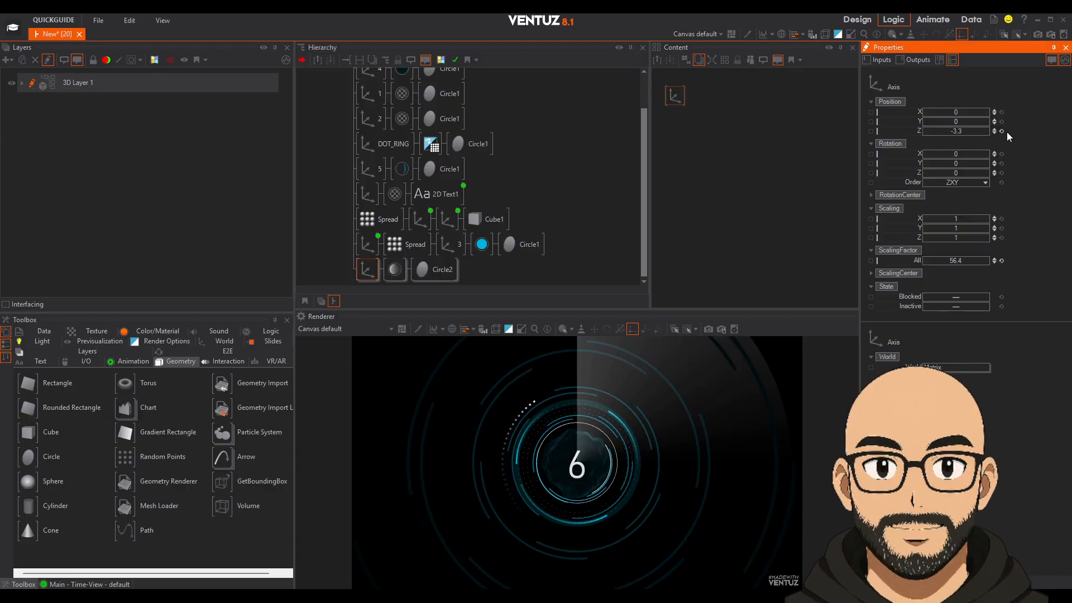
click(1002, 130)
Rotate the 90-degree sector's axis to 1178 about Z and set its Z position to -4.6.
drag(946, 174, 988, 170)
drag(966, 134, 950, 131)
mouse_move(959, 173)
mouse_down()
mouse_move(988, 169)
mouse_move(977, 171)
mouse_up()
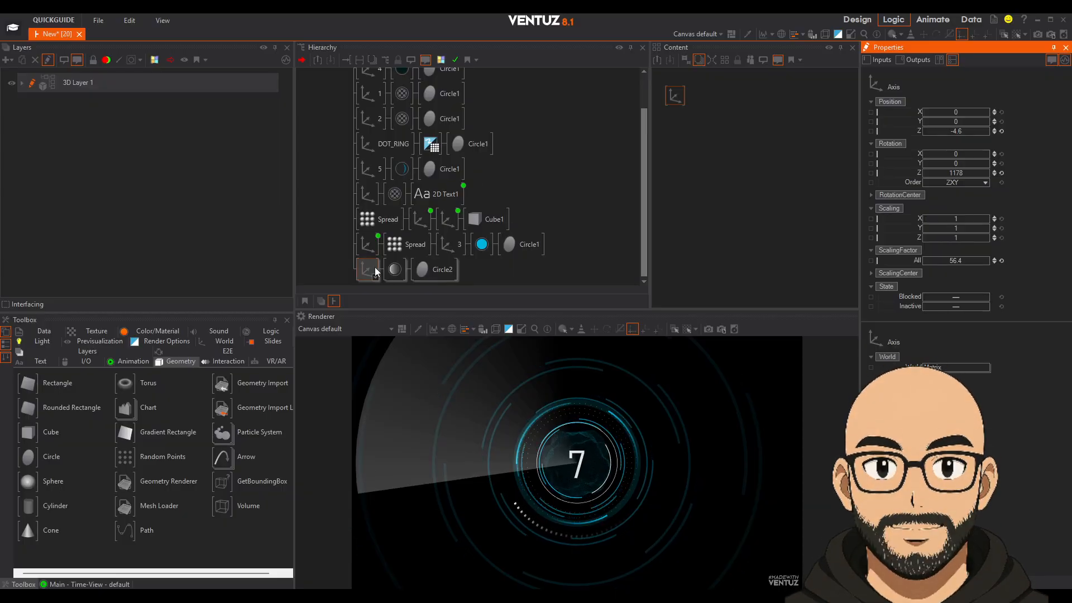
Move the sector gradient's white colour stop to 63.5 and its opaque alpha stop to about the same position.
click(395, 270)
scroll(992, 179, down, 3)
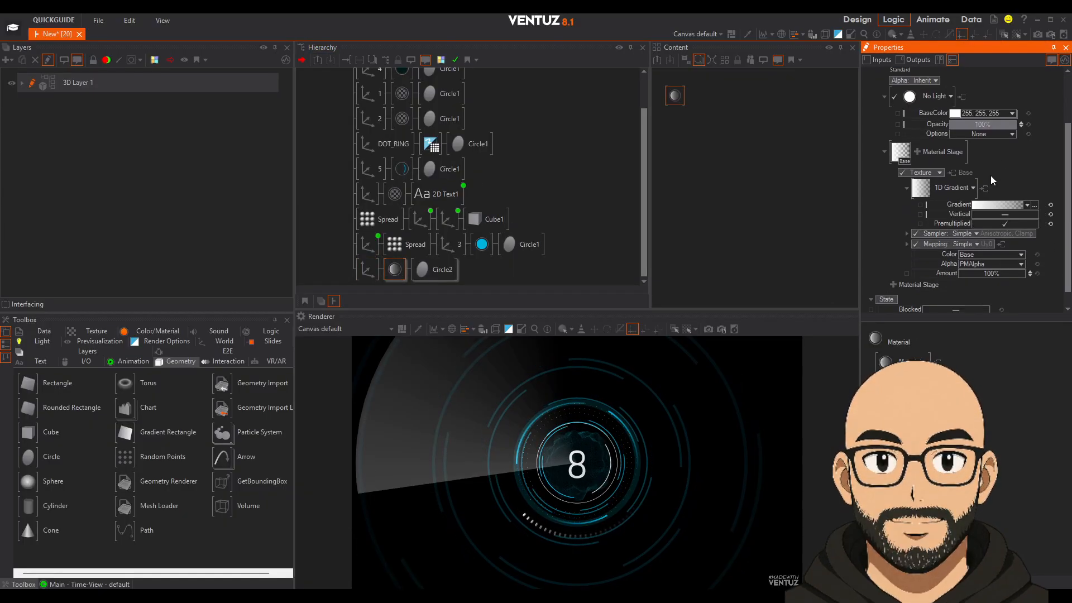
click(1035, 205)
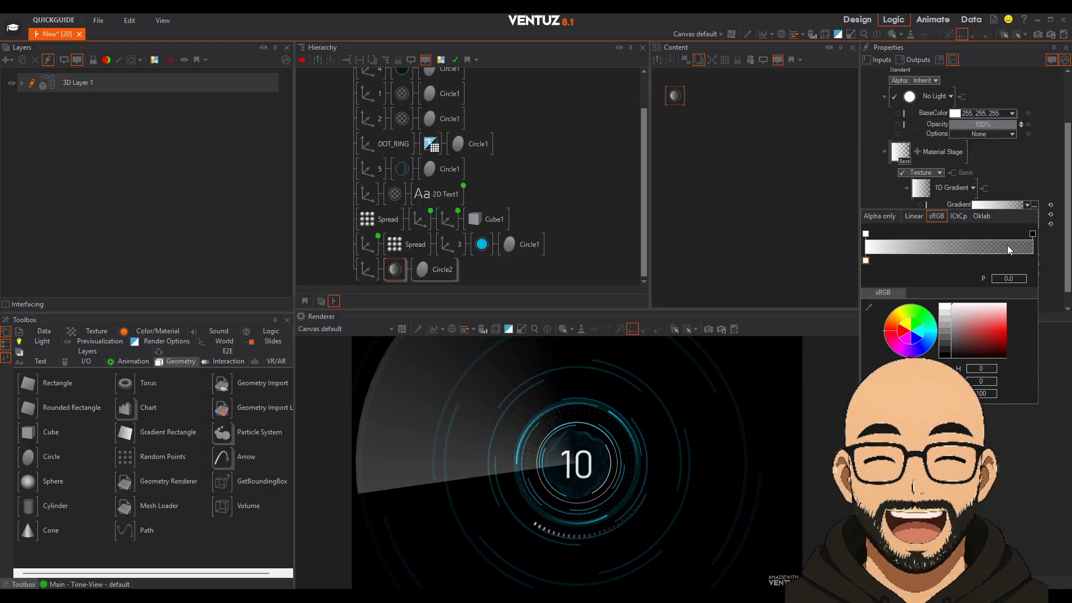
drag(866, 234, 905, 263)
mouse_move(1032, 234)
mouse_down()
mouse_move(953, 239)
mouse_move(1042, 237)
mouse_up()
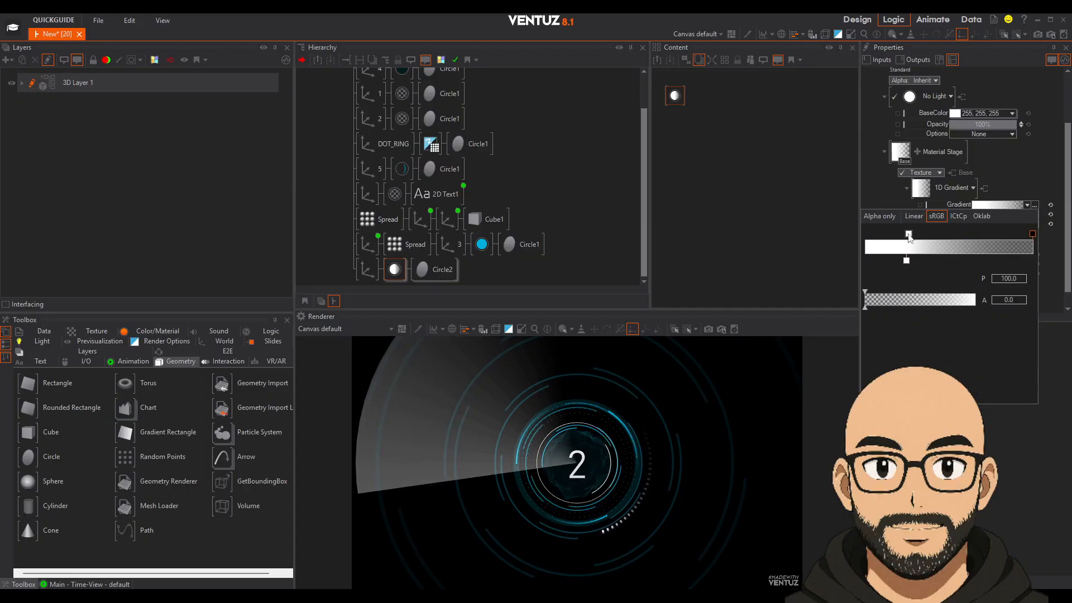
drag(909, 237, 971, 239)
drag(907, 260, 972, 265)
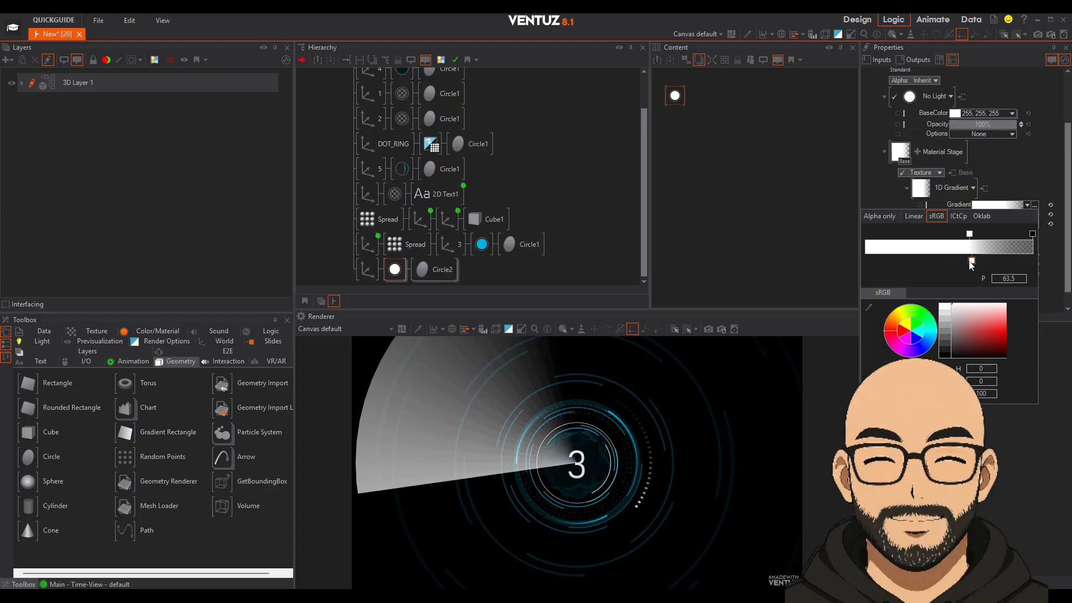
click(1047, 178)
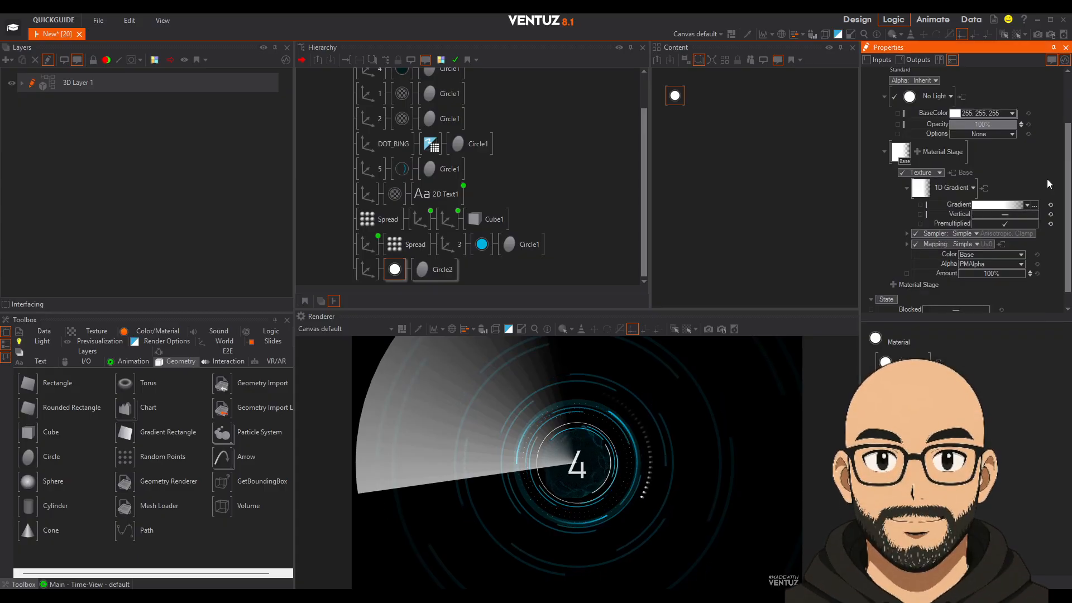
Set the sector material's base color to dark blue with RGB 0, 77, 96.
click(1013, 114)
click(975, 166)
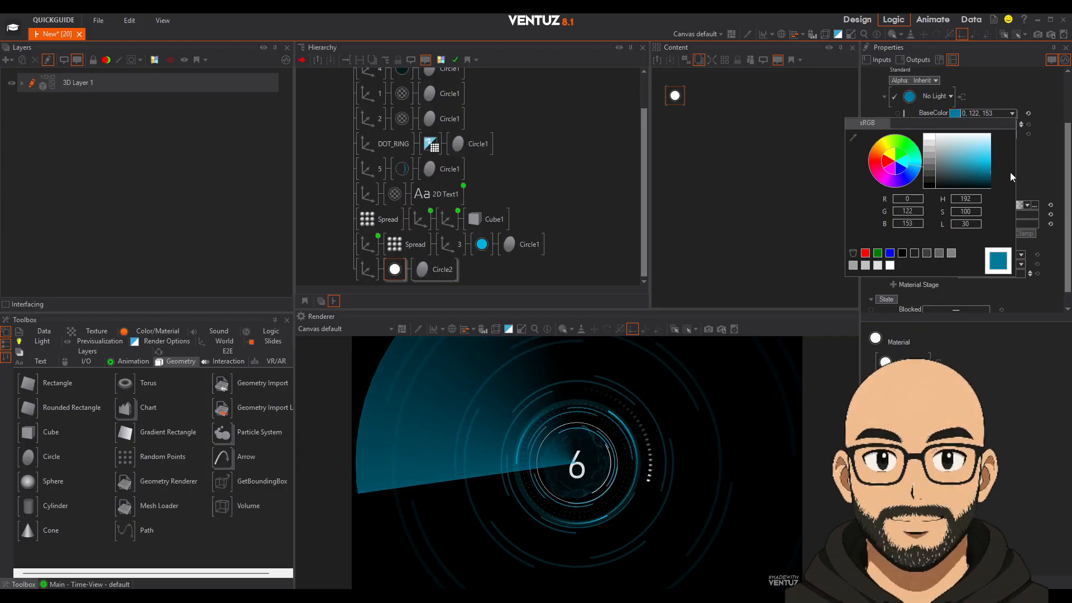
mouse_move(1010, 172)
mouse_down()
mouse_move(1012, 162)
mouse_move(1010, 178)
mouse_up()
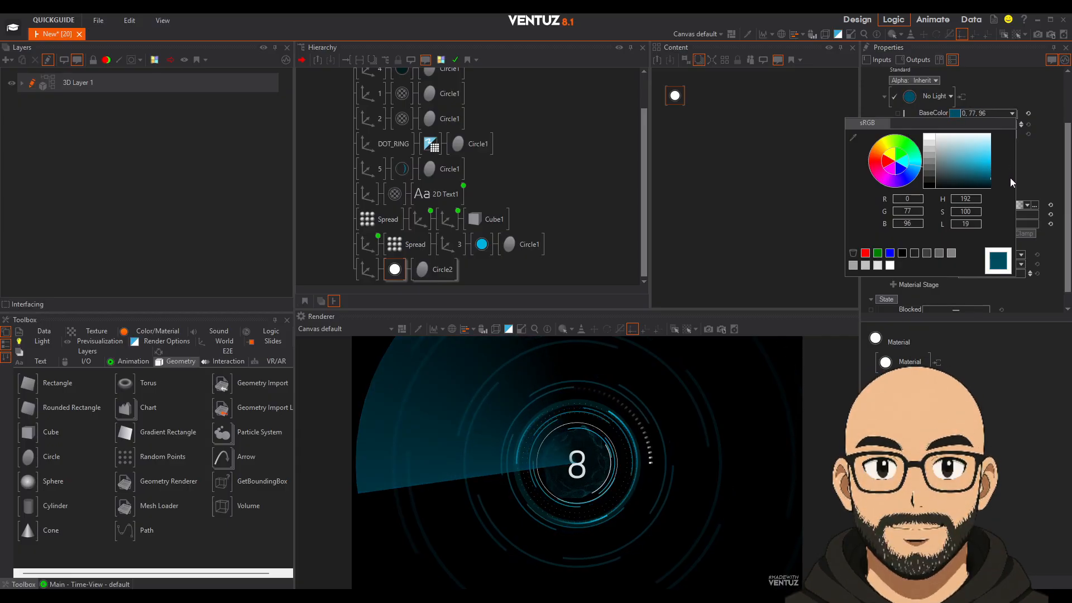
click(1015, 94)
Rotate the sector's axis to 2132 about Z, and select its circle geometry.
click(367, 269)
drag(947, 173, 974, 174)
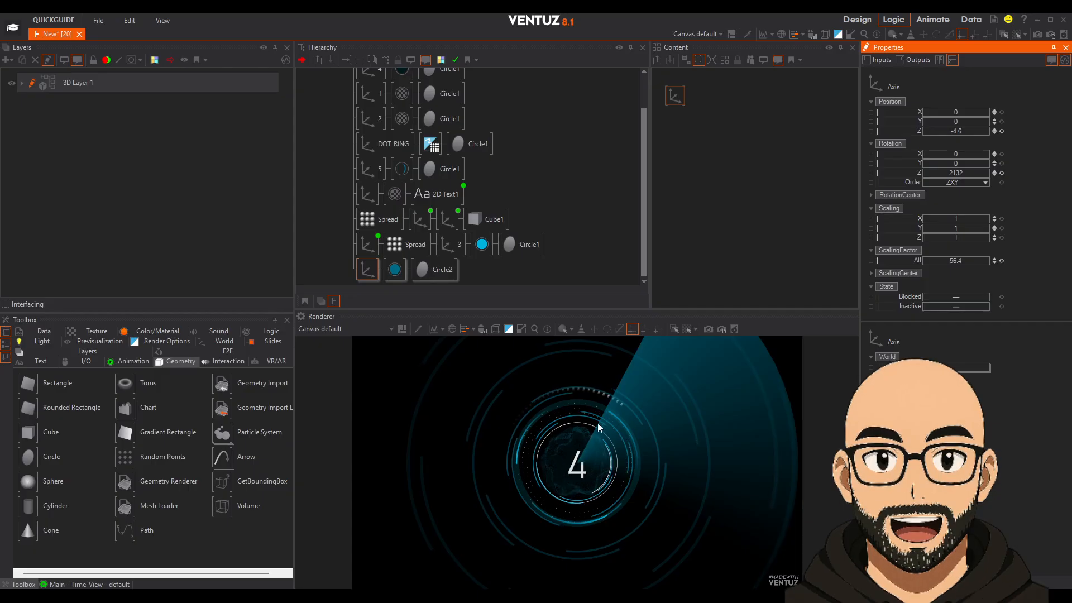
click(435, 273)
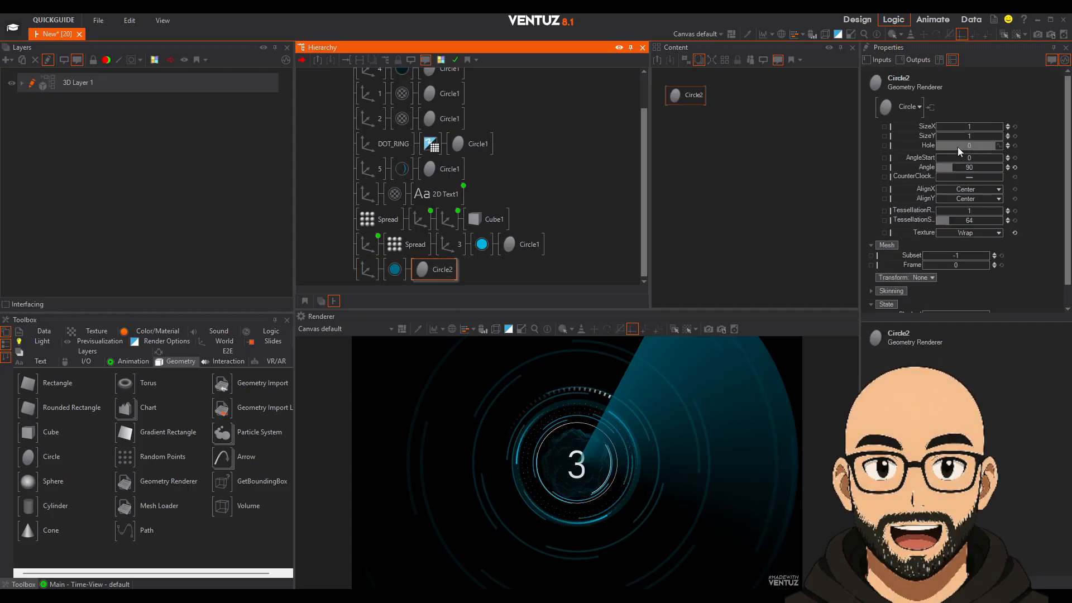
Set the 90-degree sector circle's hole to 0.278 and duplicate the whole sector branch.
drag(958, 147, 991, 146)
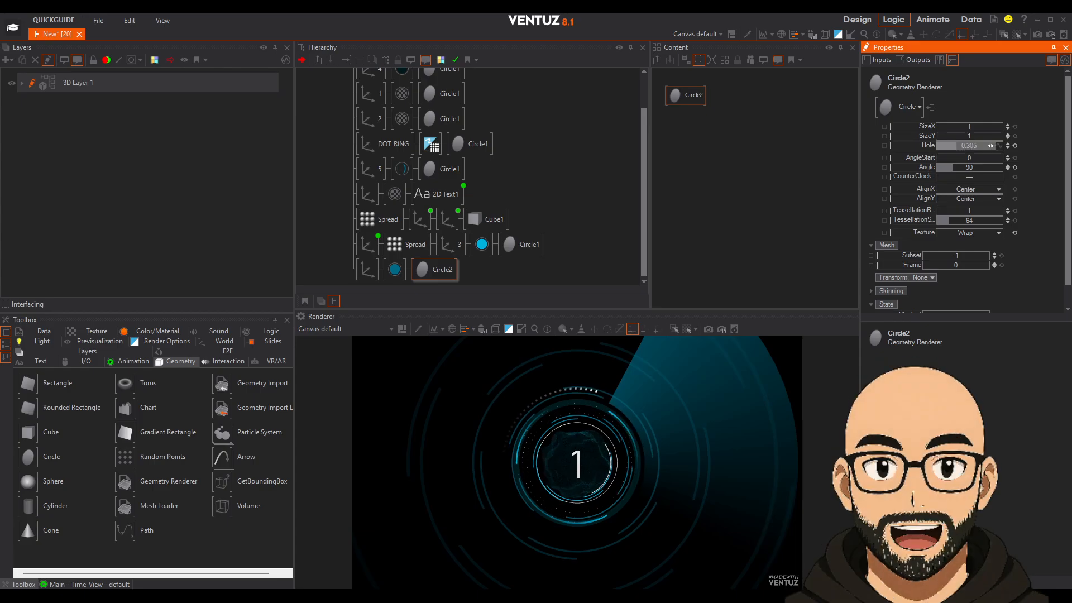
click(364, 272)
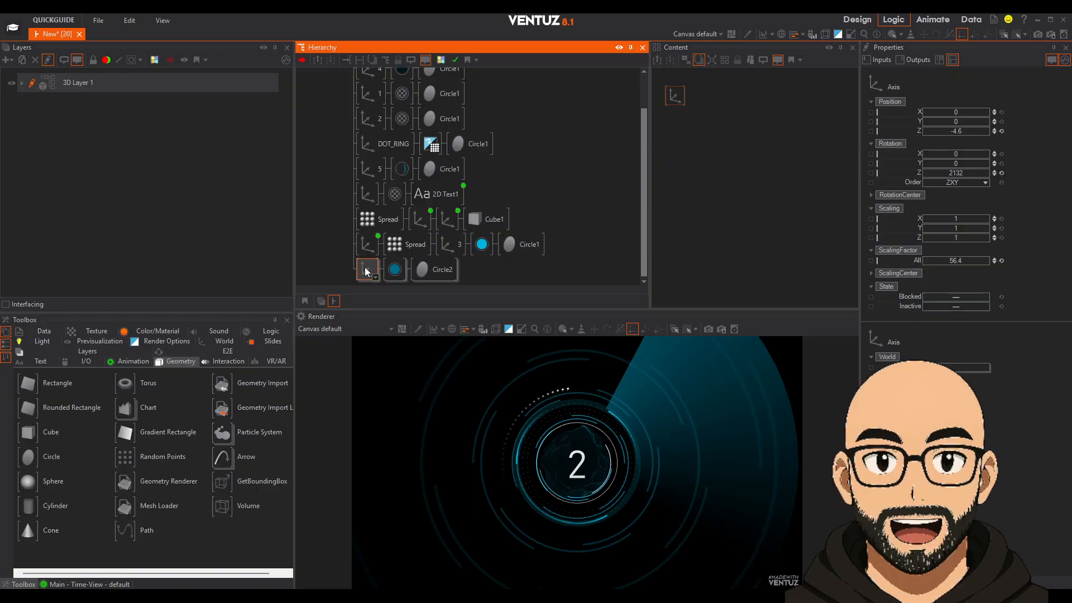
key(ctrl+d)
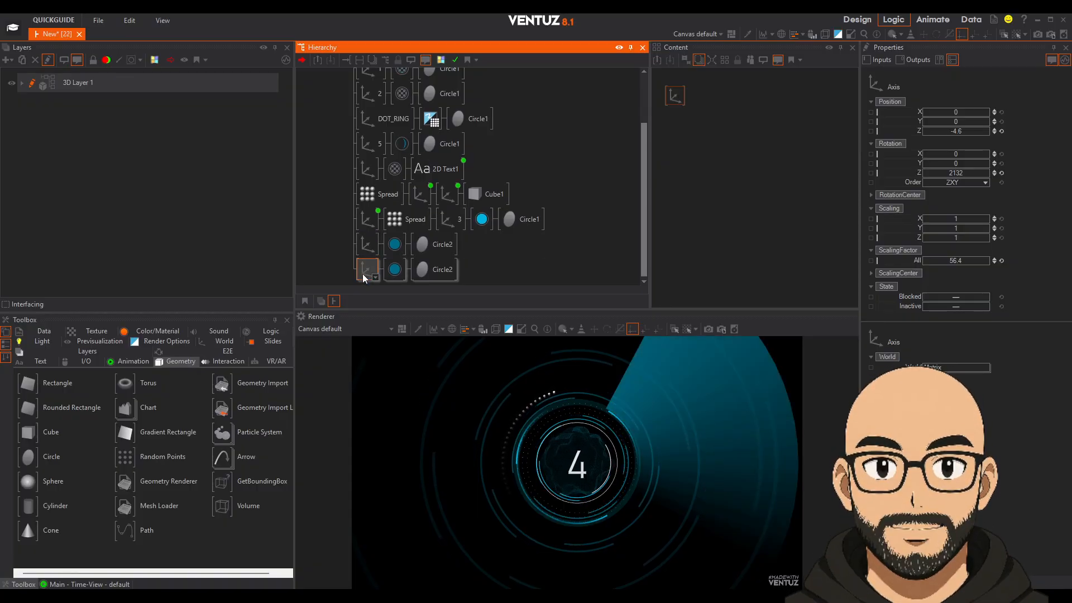
Set the duplicate sector axis's Z position to -4.61 and its circle's angle to 4.5.
click(994, 134)
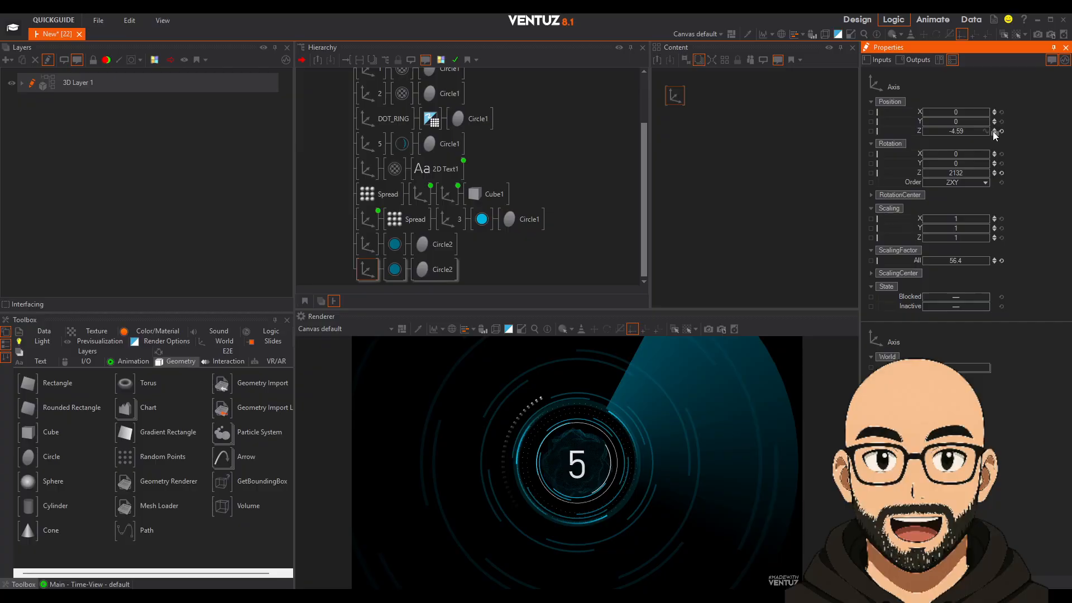
click(427, 270)
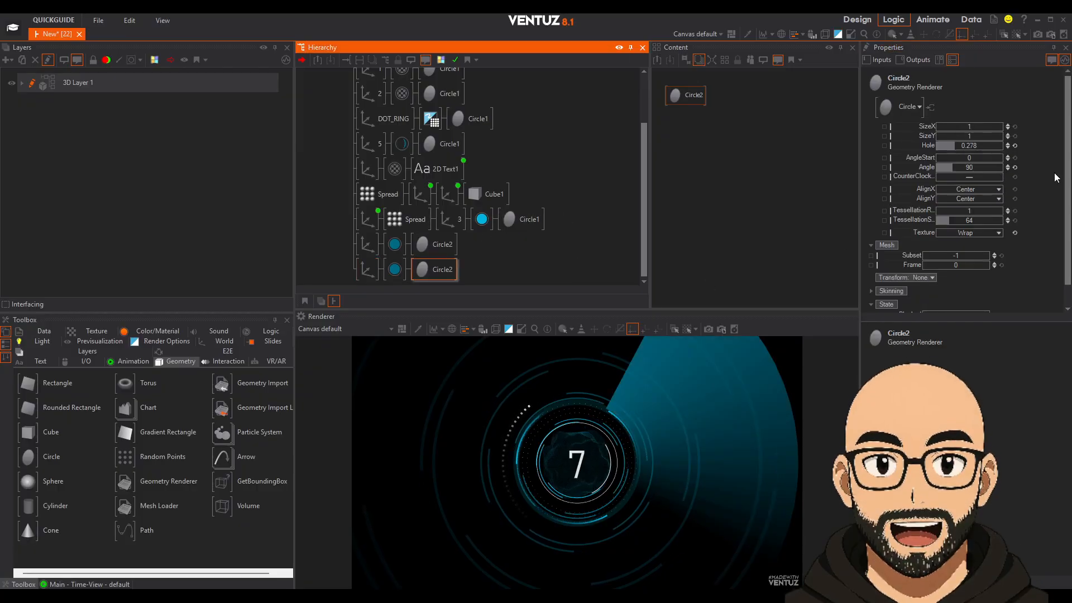
drag(973, 167, 937, 167)
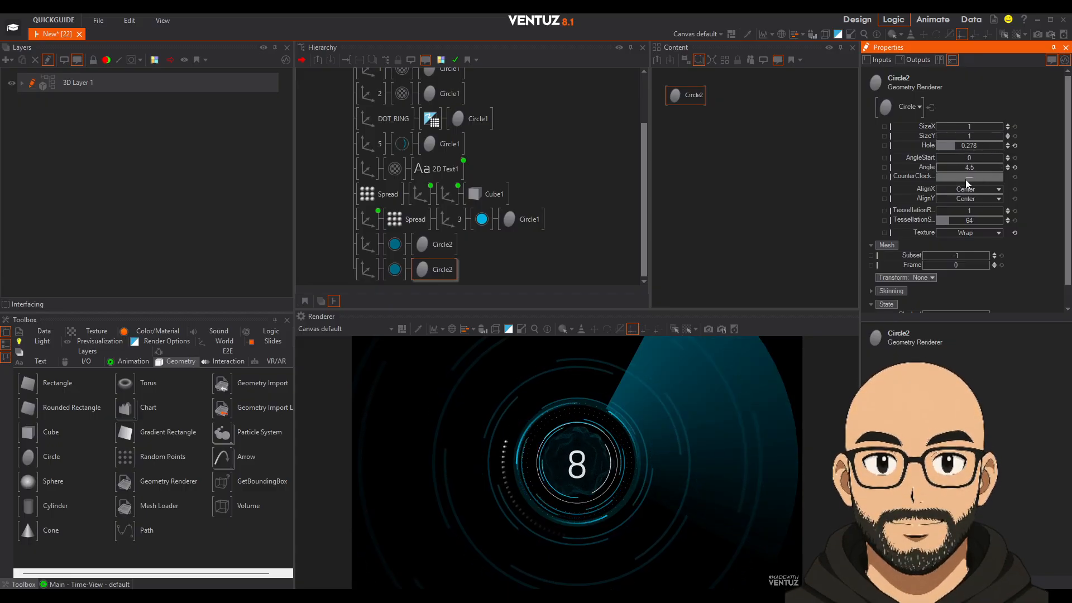
Rotate the narrow duplicate's axis to about 2214.8 about Z and remove the gradient texture stage from its material.
click(367, 270)
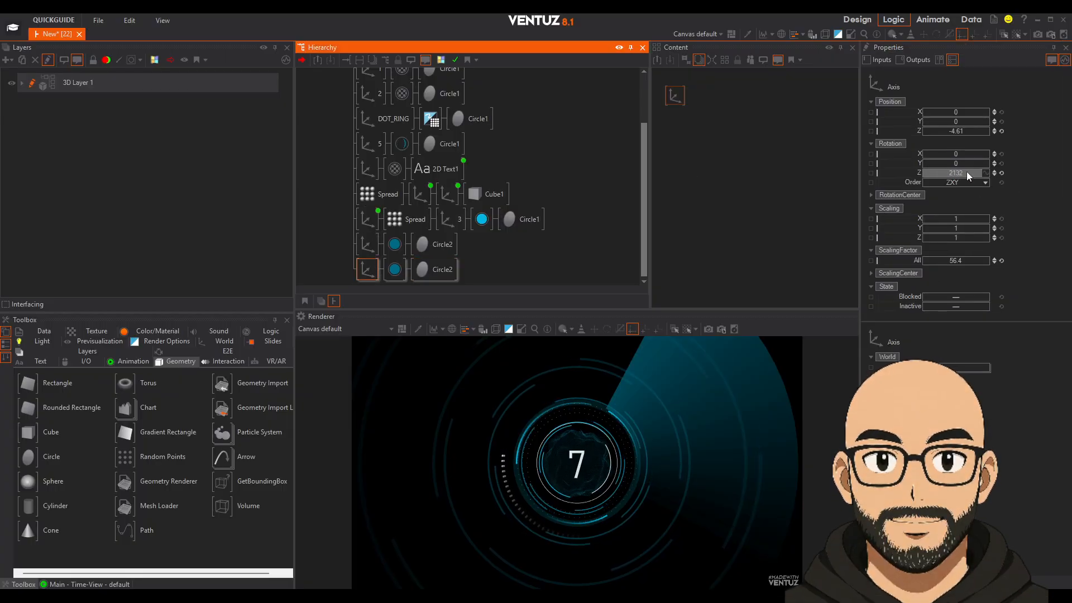
drag(969, 174, 984, 172)
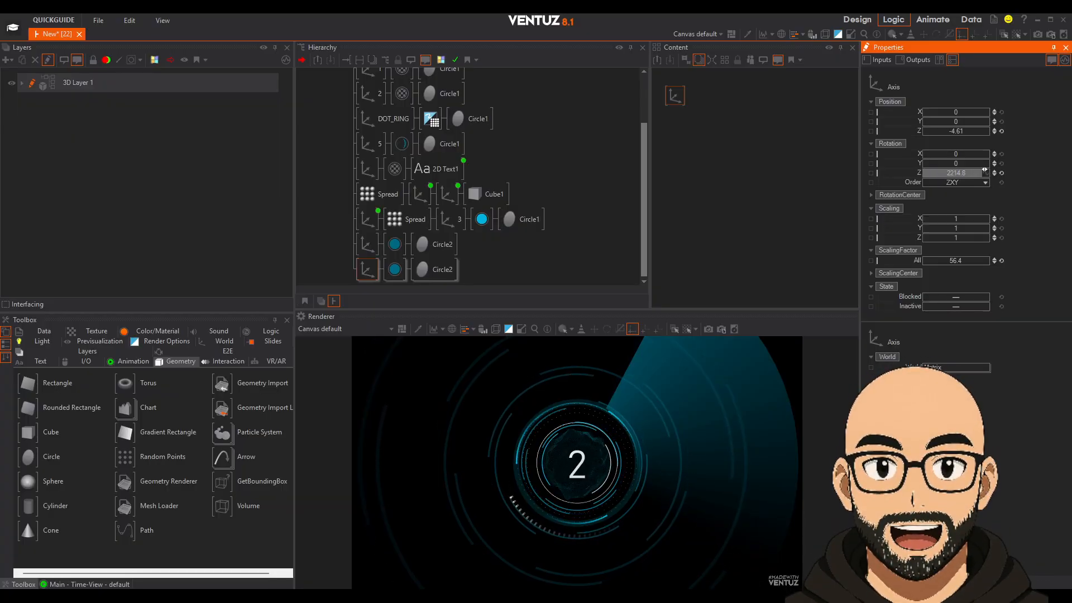
click(396, 270)
click(1002, 191)
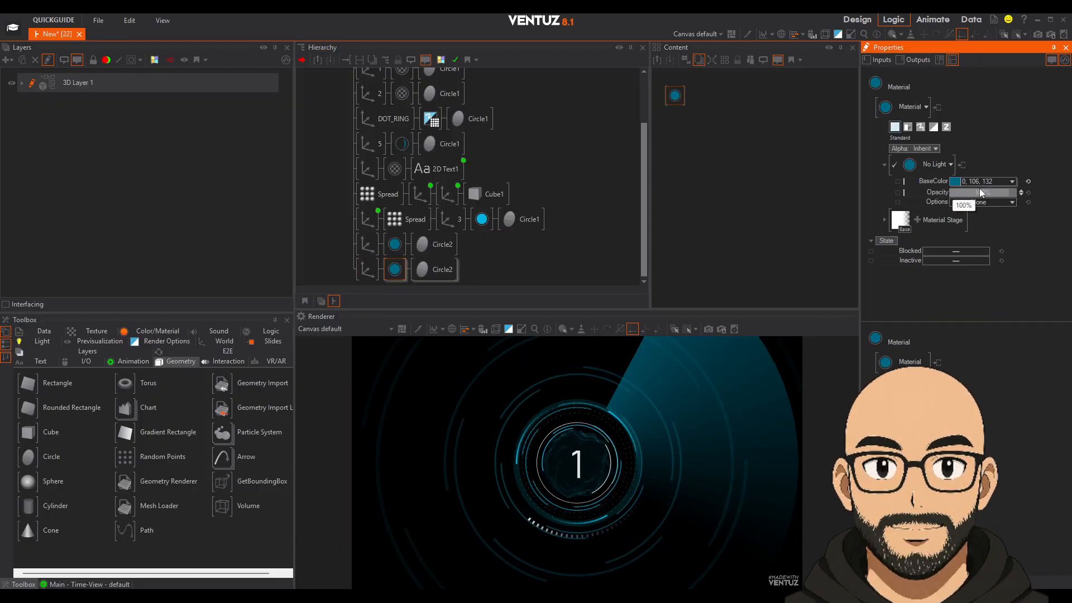
click(892, 225)
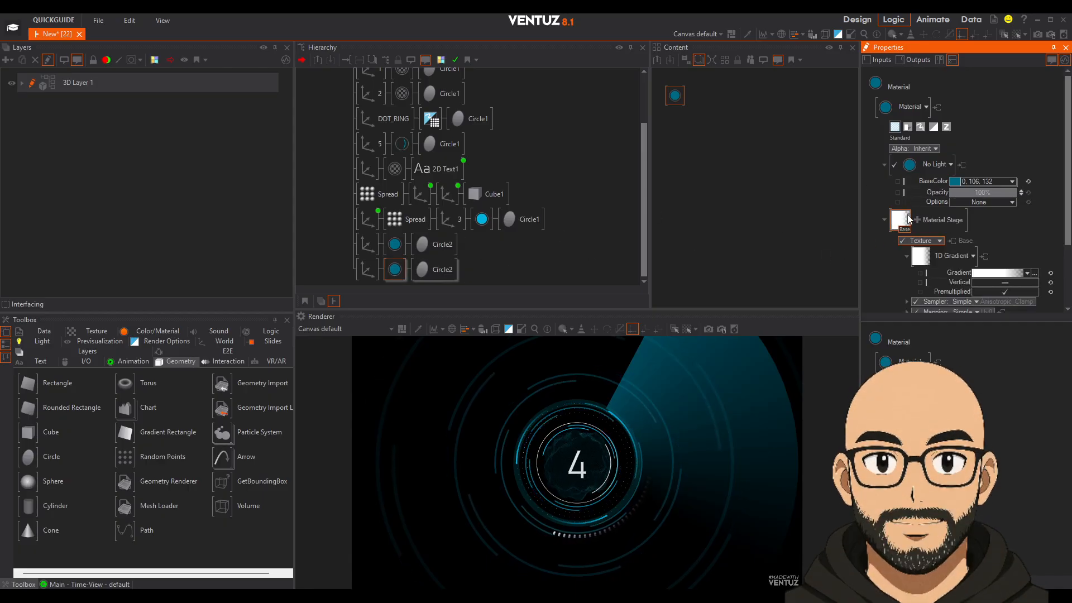
key(Delete)
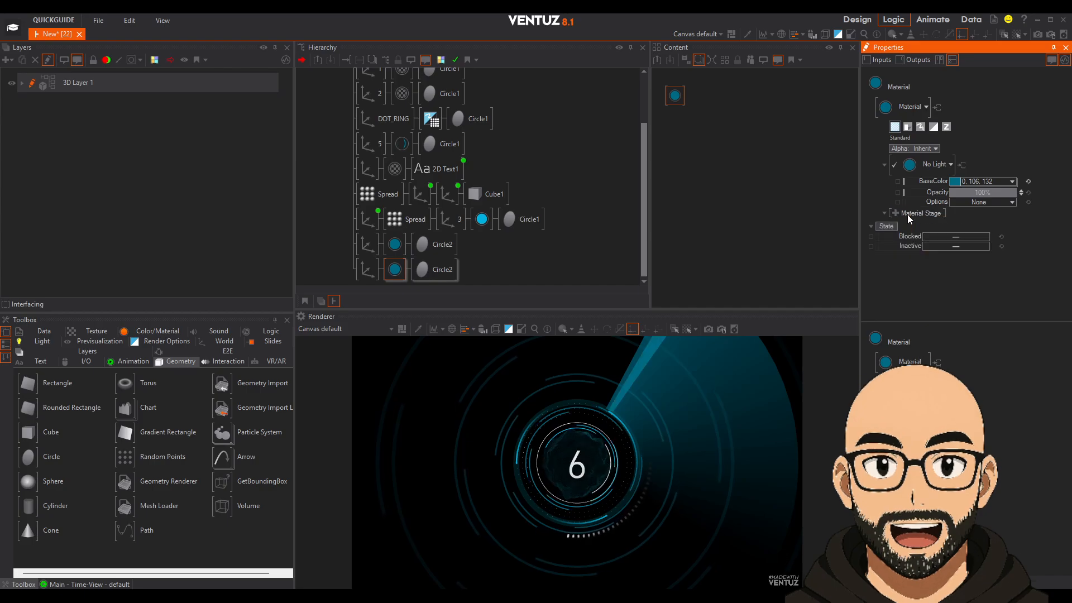
Nest the narrow sector under the 90-degree sector and reset its axis's Z position, Z rotation and scaling factor to defaults.
click(367, 269)
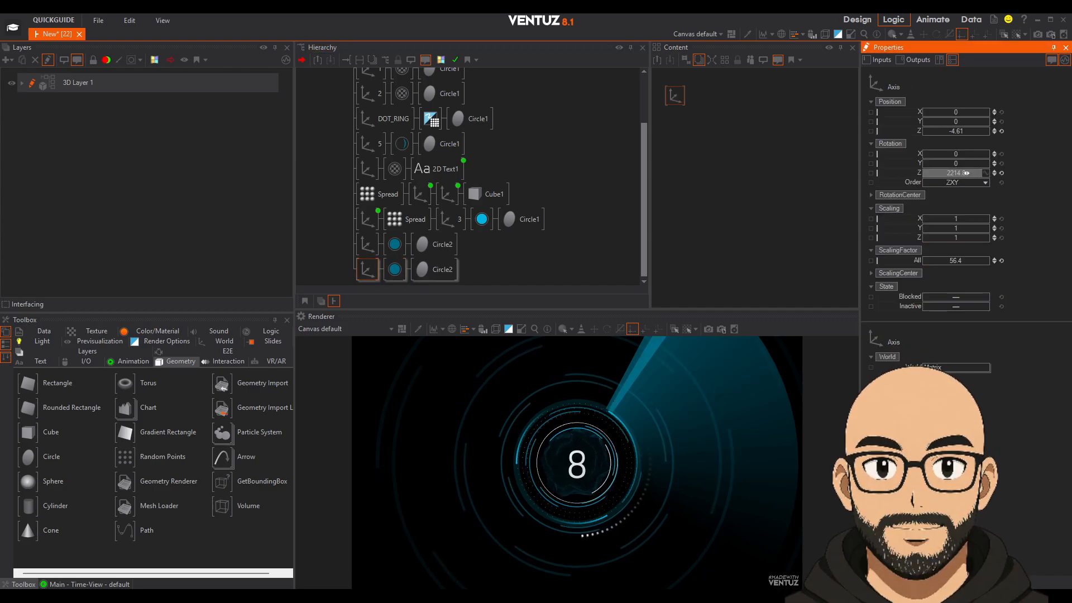
click(362, 272)
drag(400, 254, 395, 264)
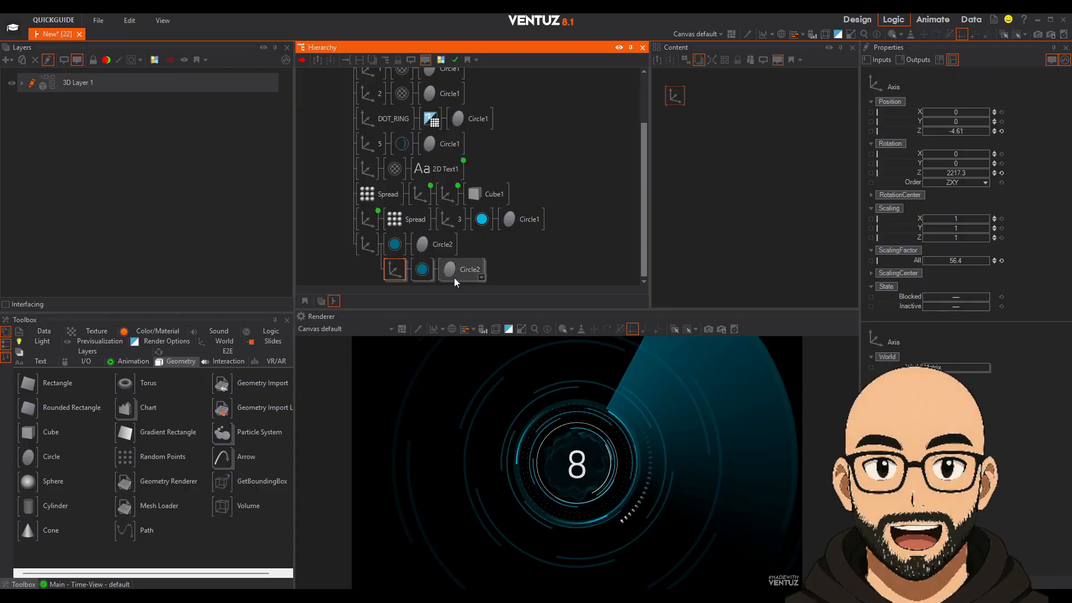
click(1002, 131)
click(1000, 173)
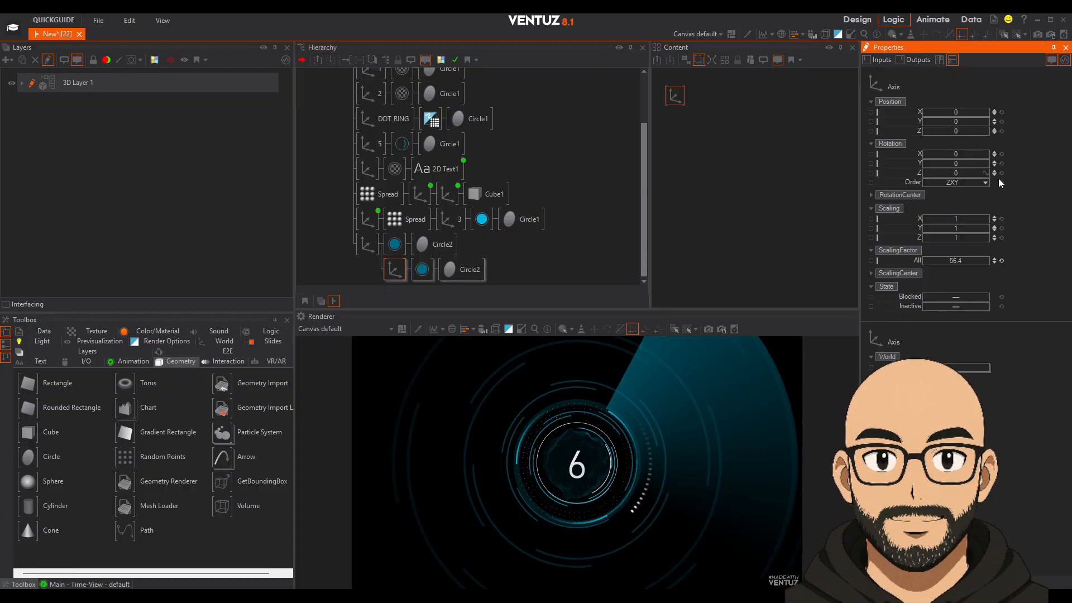
click(1001, 260)
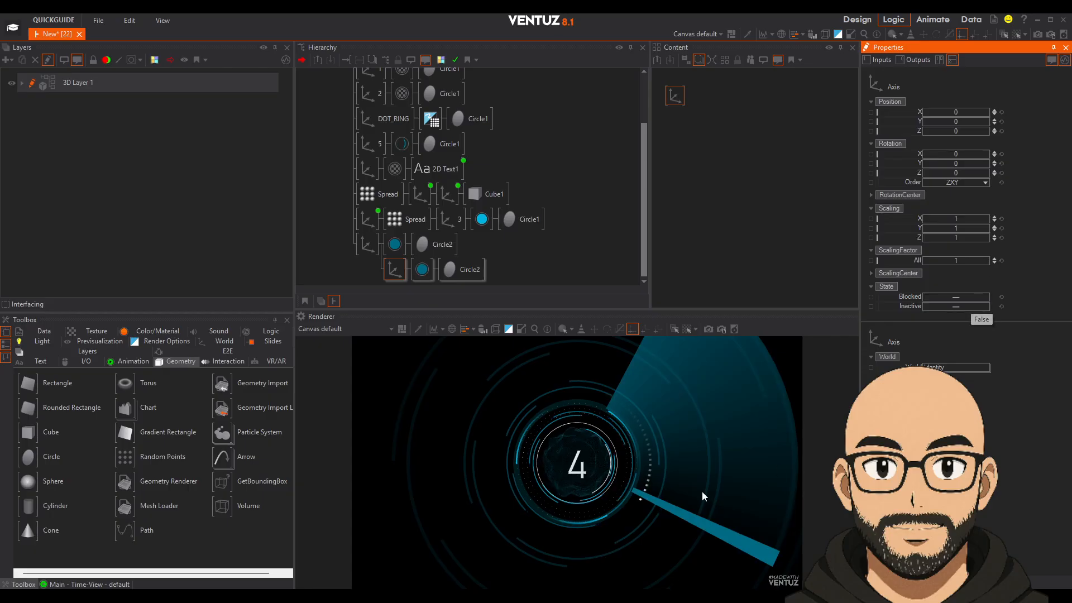
Set the nested axis's Z position to -0.01 and its Z rotation to 85.8.
drag(962, 131, 966, 131)
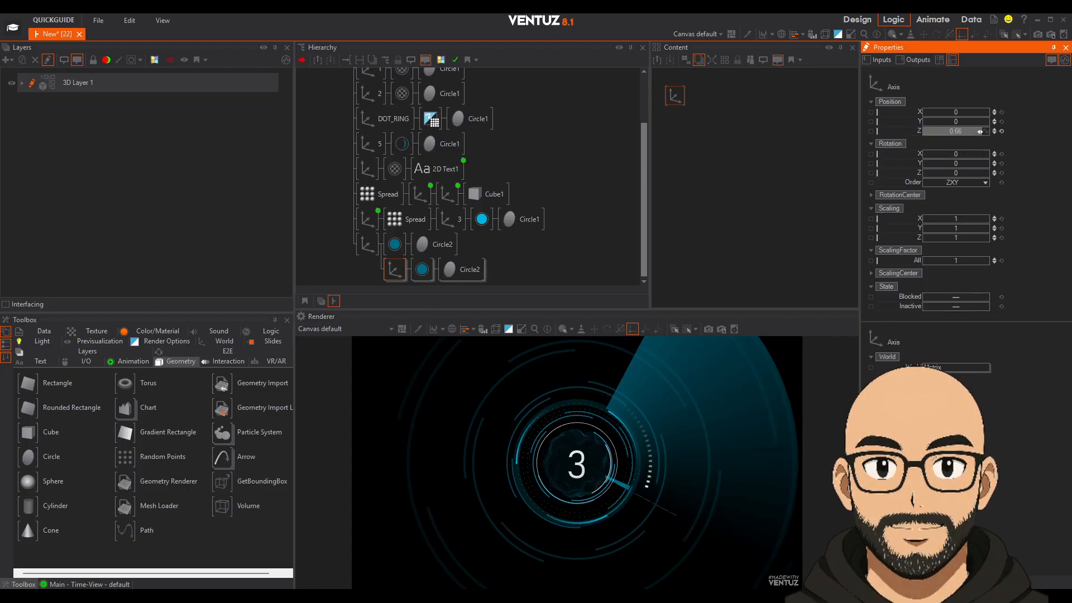
click(1001, 131)
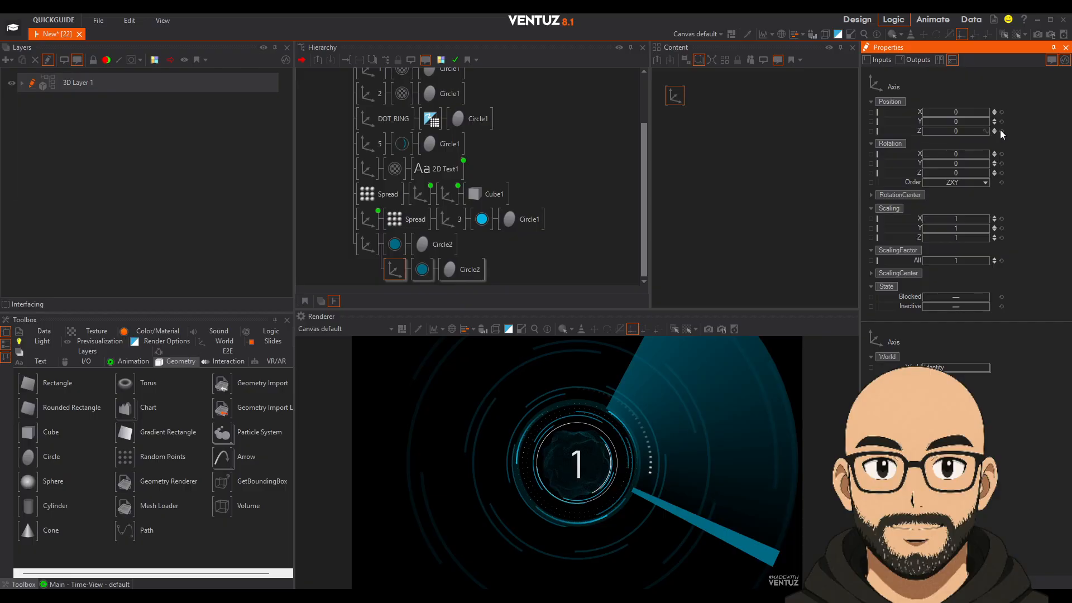
click(995, 133)
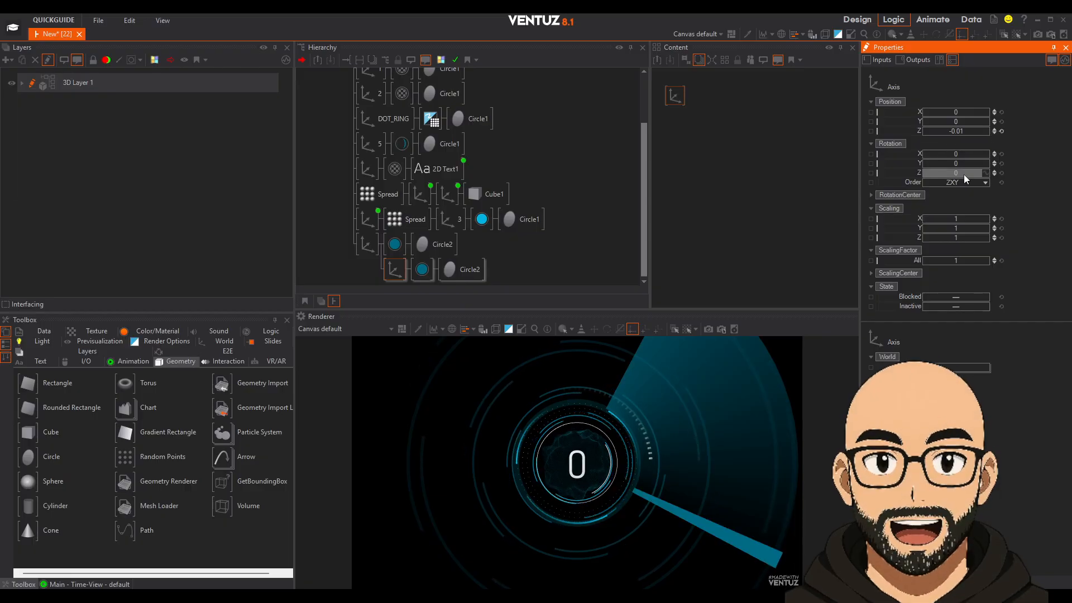
drag(964, 173, 982, 170)
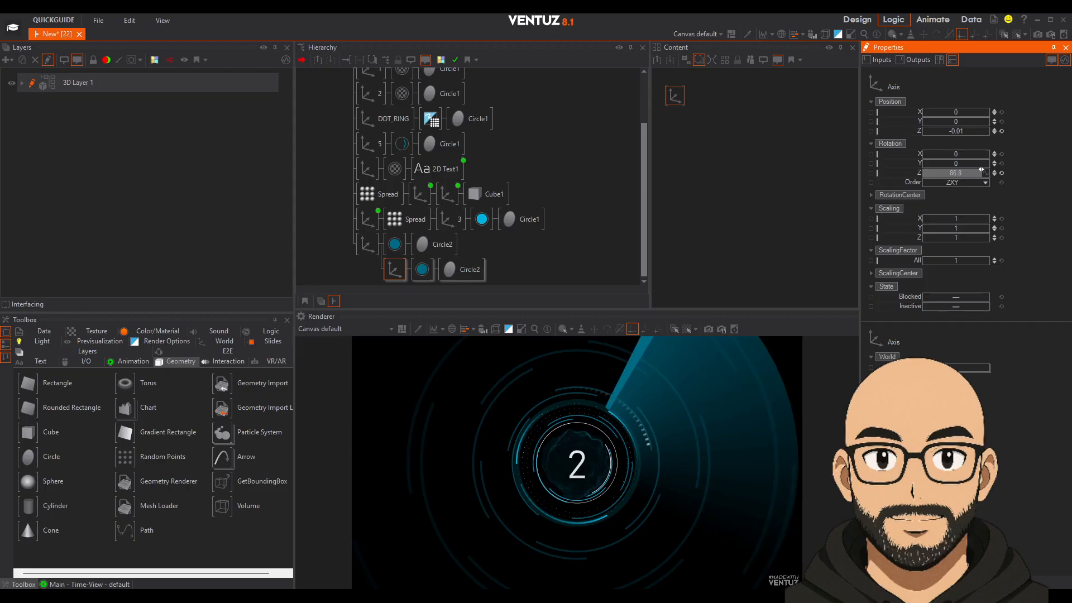
Set the nested narrow circle's hole to 0.264 and its angle to 1.1.
click(461, 269)
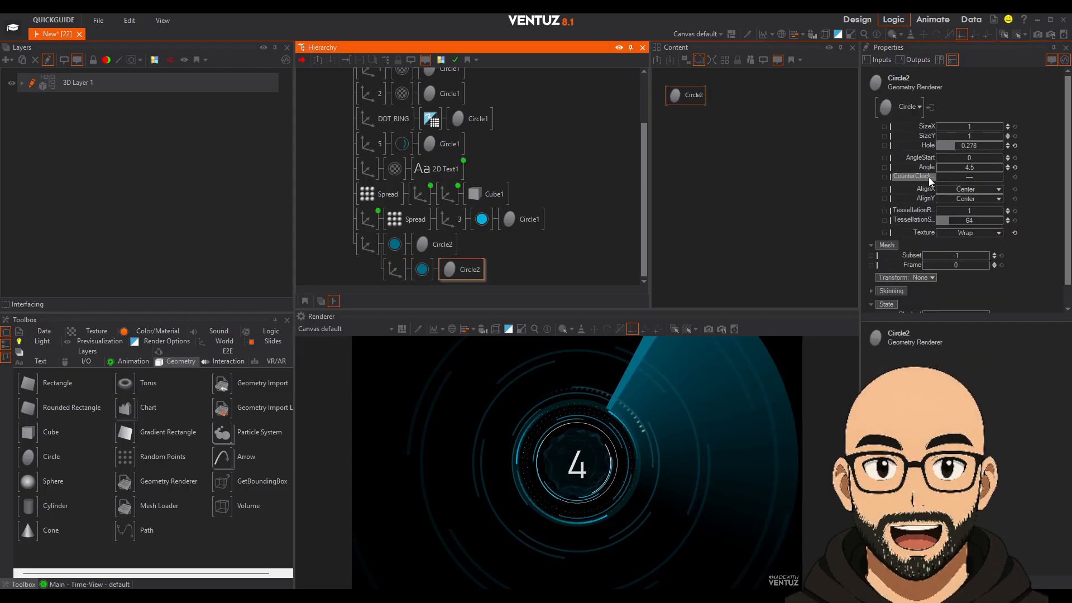
drag(960, 146, 962, 142)
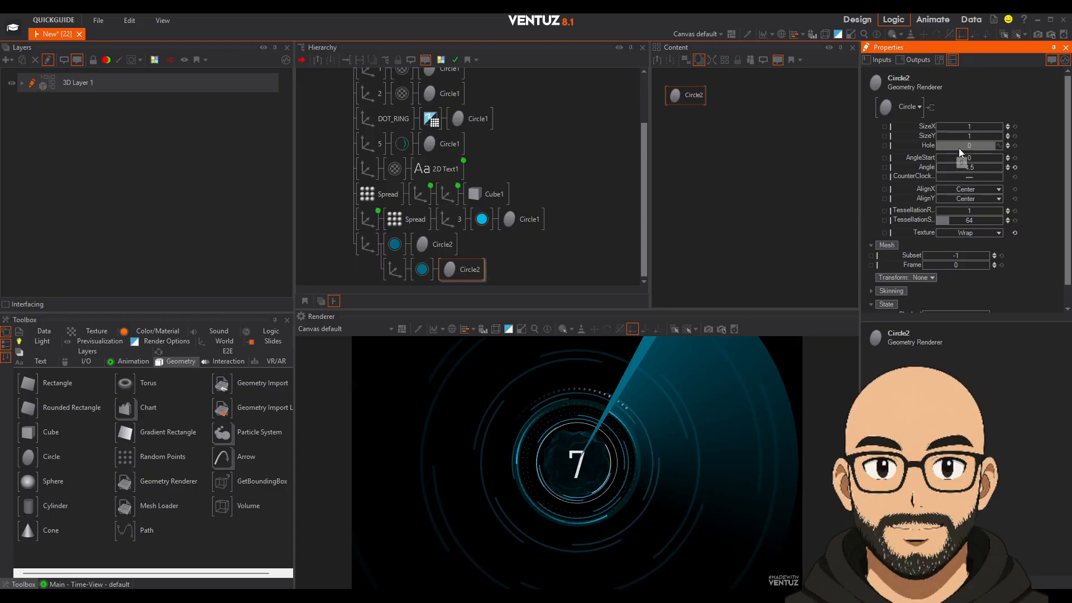
drag(959, 149, 1003, 142)
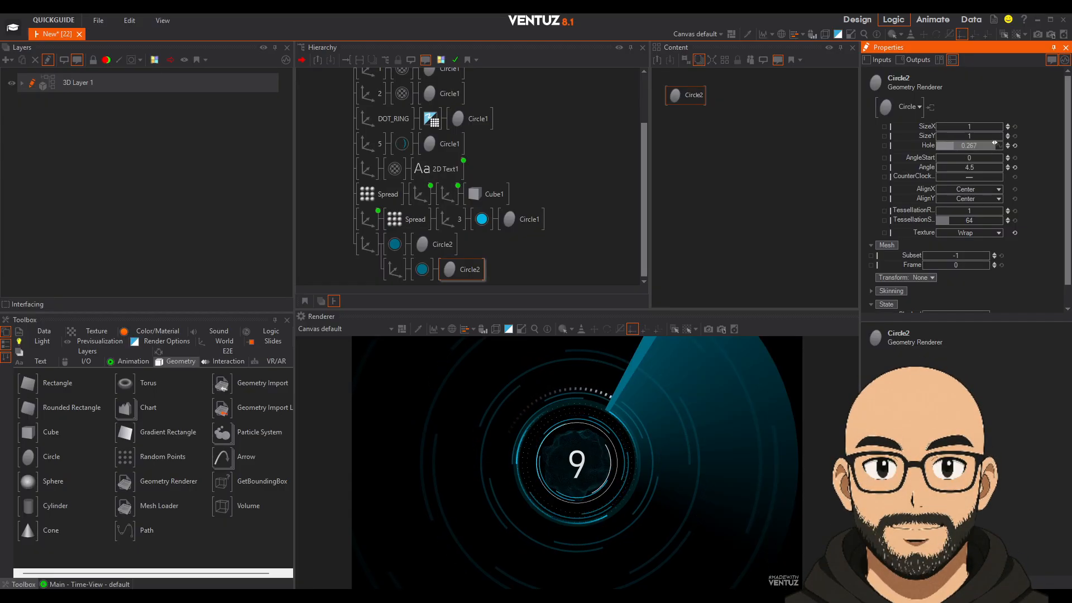
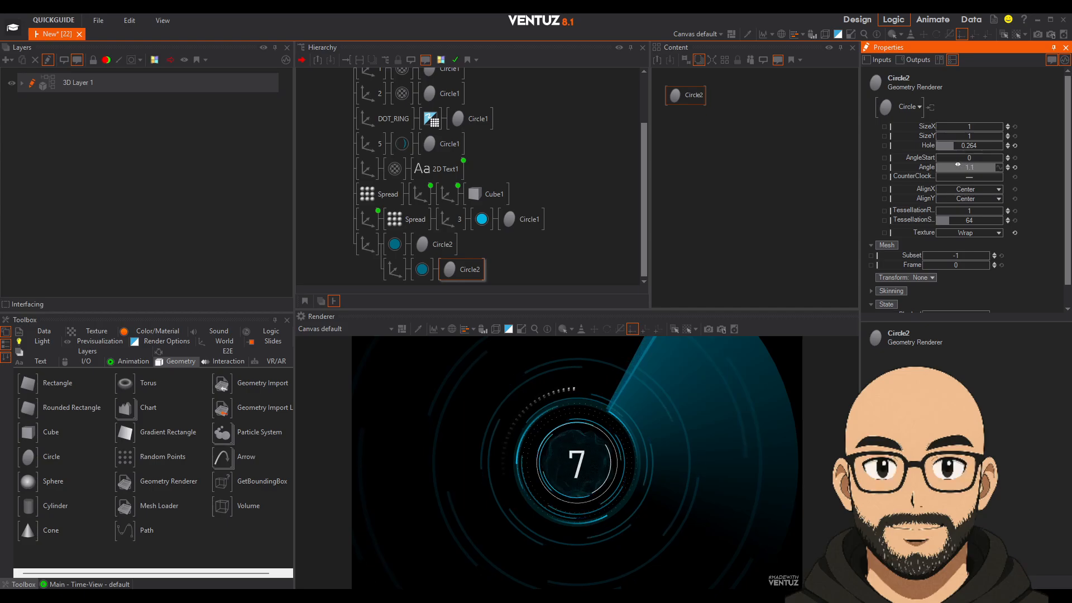
Reset the nested axis's Z position to 0 and set its Z rotation to about 89.5.
click(394, 269)
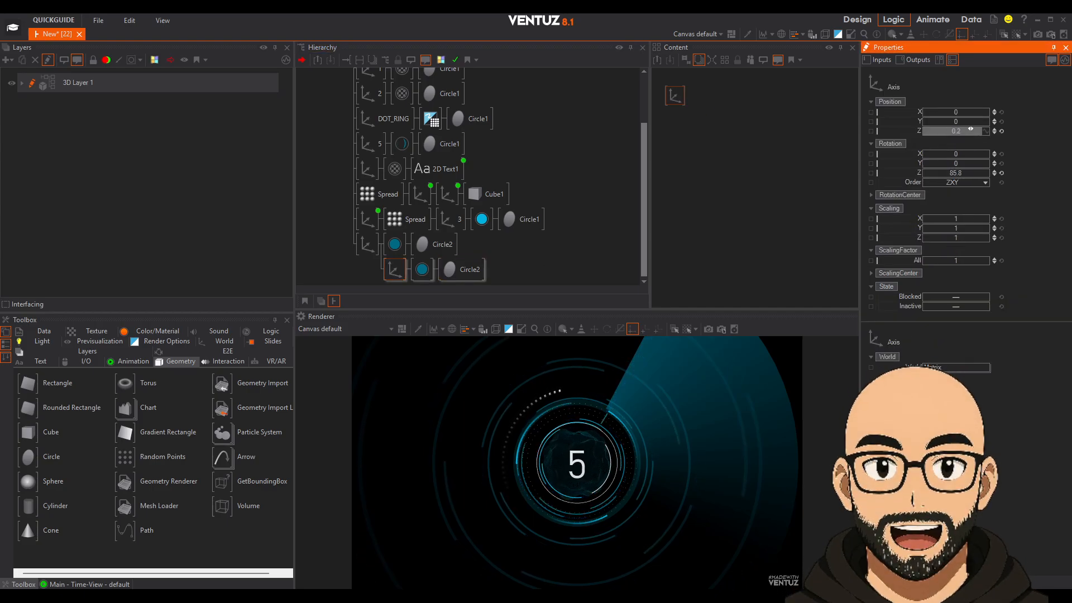
click(1002, 132)
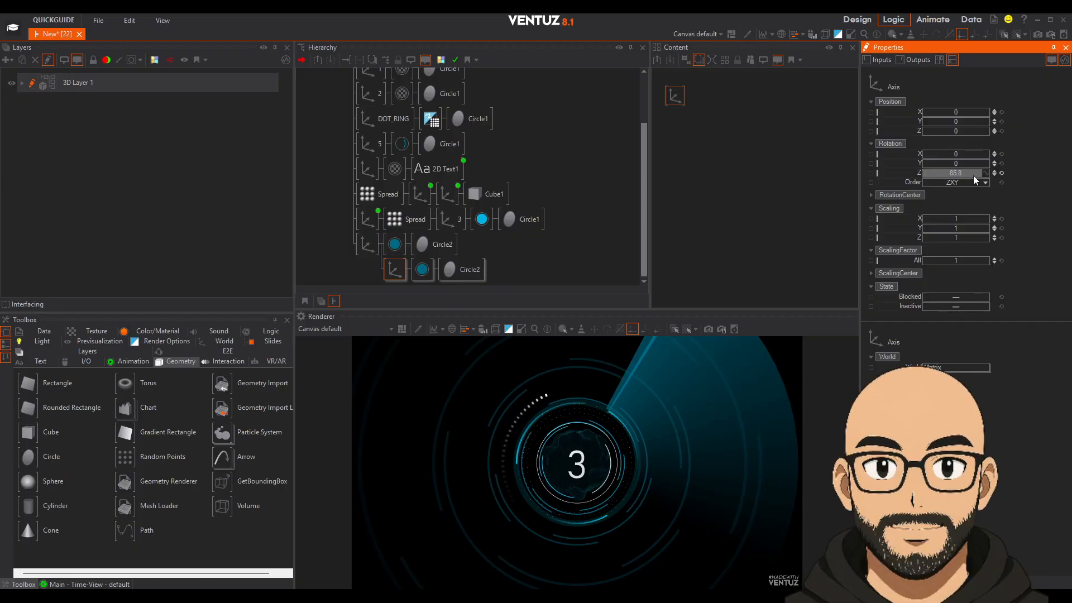
drag(969, 172, 973, 172)
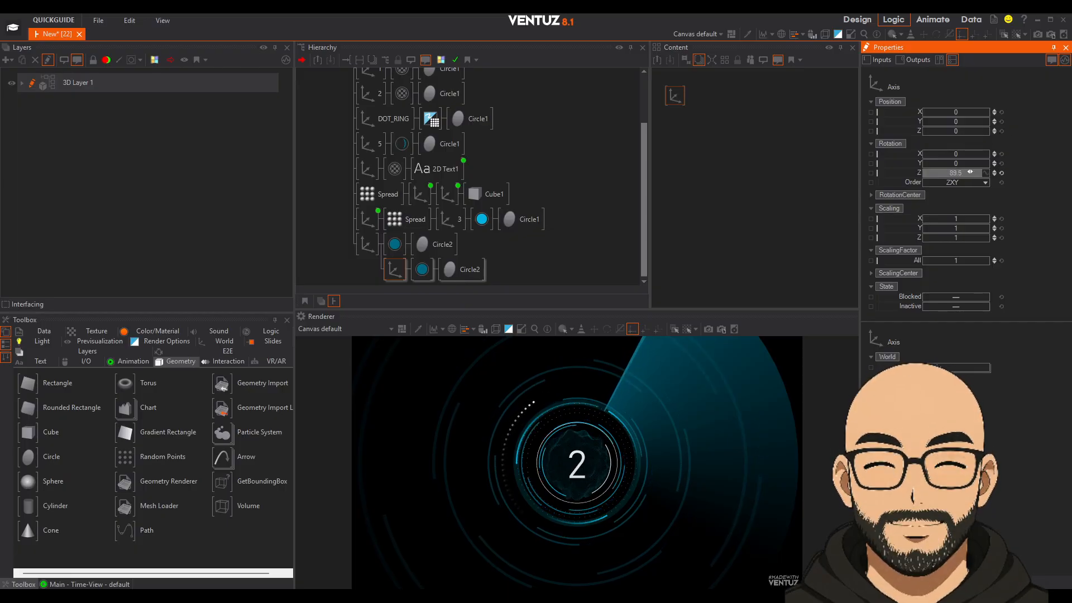
Reset the parent sector axis's Z position to 0 and test the sweep by rotating it to 3693.9 about Z.
click(367, 244)
mouse_move(957, 132)
mouse_down()
mouse_move(997, 132)
mouse_move(966, 134)
mouse_up()
click(1001, 132)
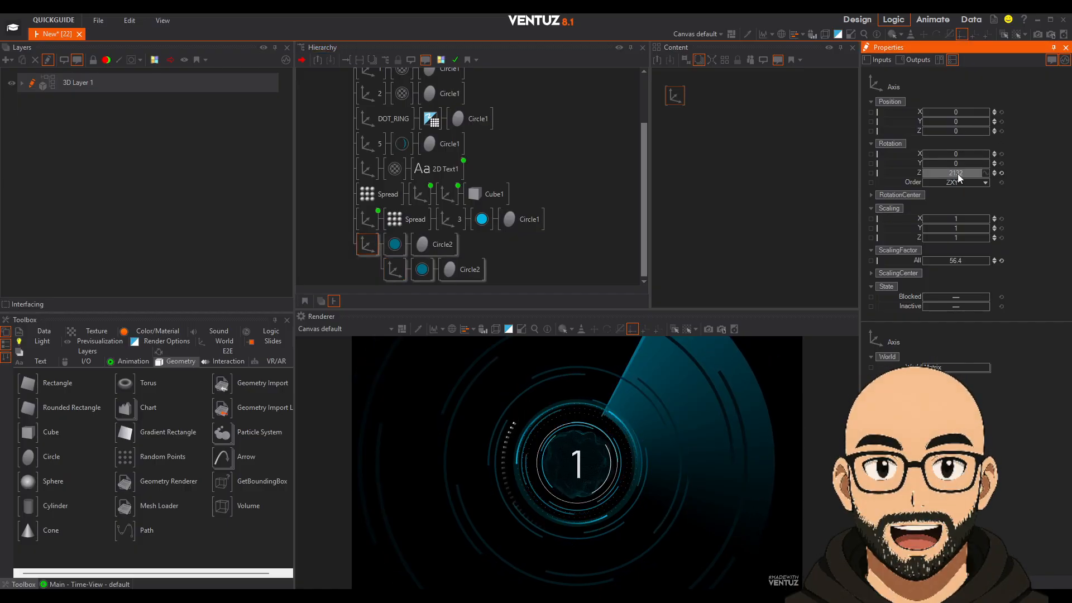
drag(958, 174, 993, 169)
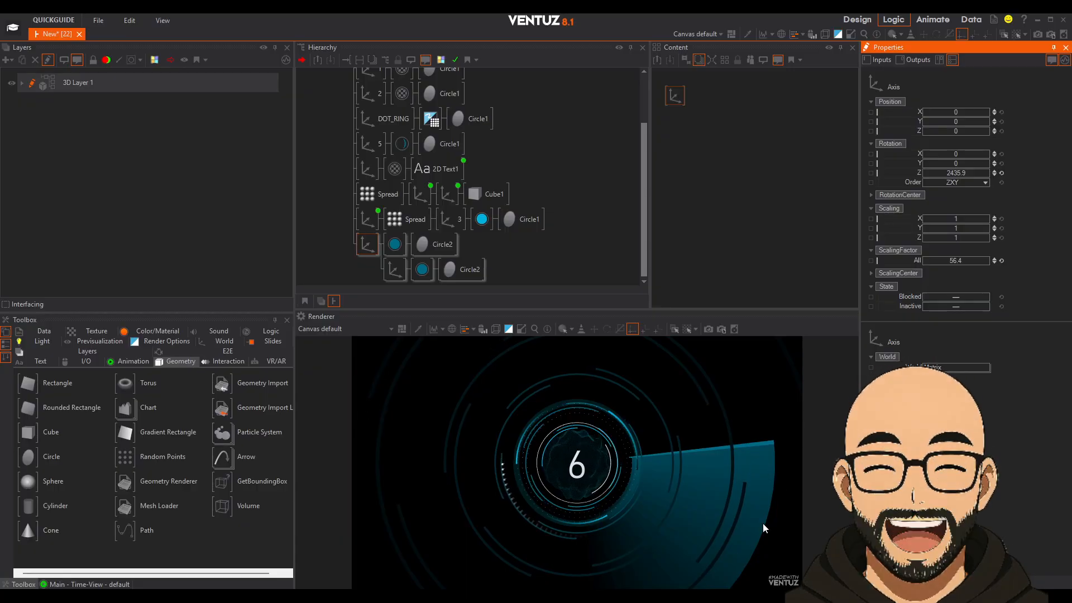
drag(961, 173, 988, 169)
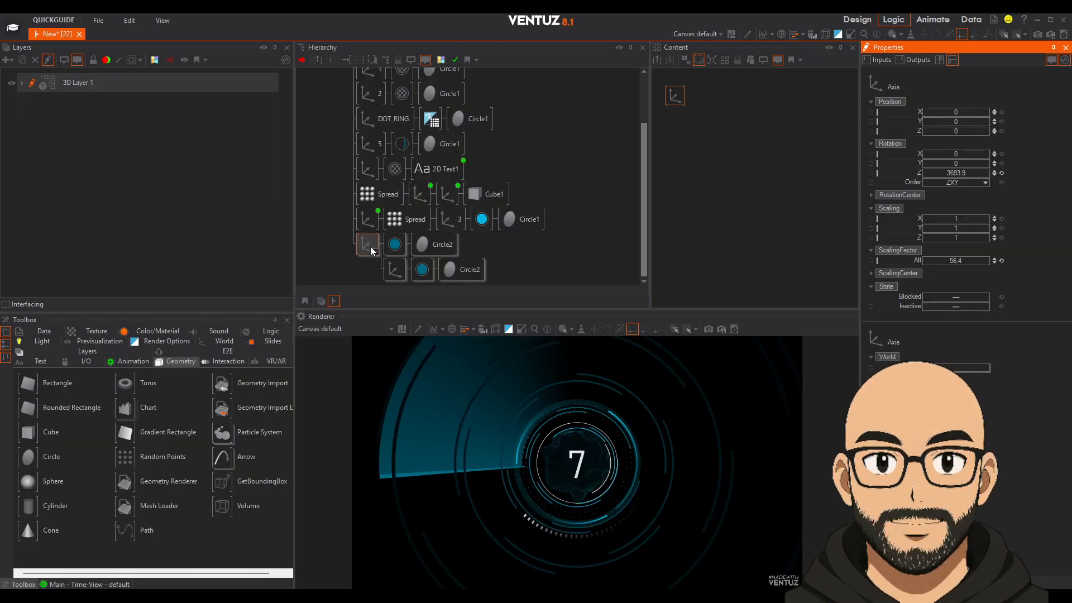
Add a Mover to the parent sector axis's content and bind the axis's Z rotation to it.
click(122, 363)
drag(26, 393, 707, 134)
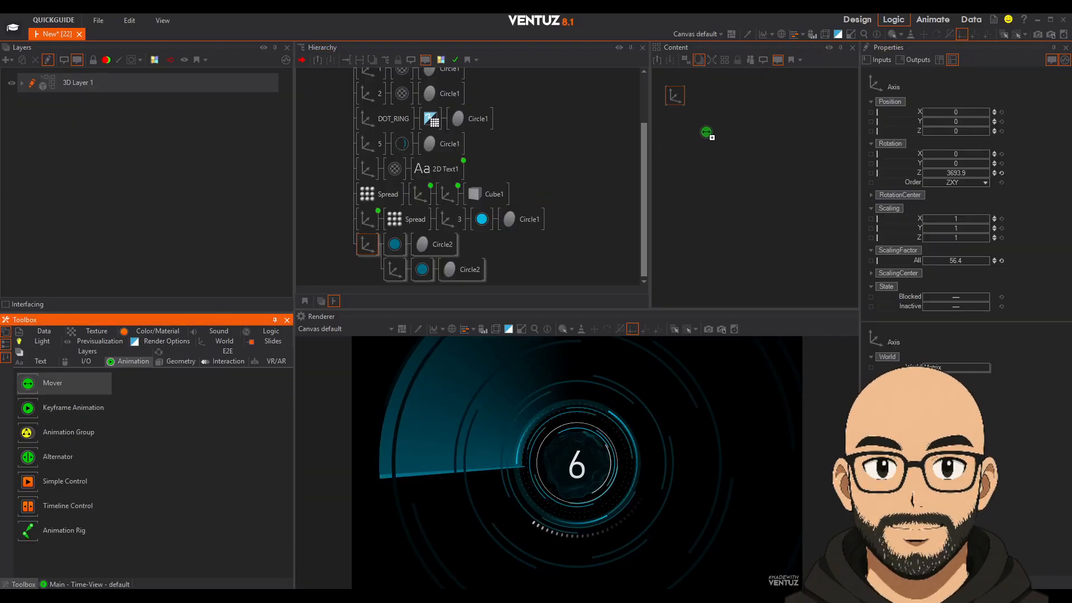
click(676, 97)
drag(919, 174, 708, 136)
click(707, 136)
Set the sector Mover's range to a minimum of 0 and a maximum of 360.
click(969, 168)
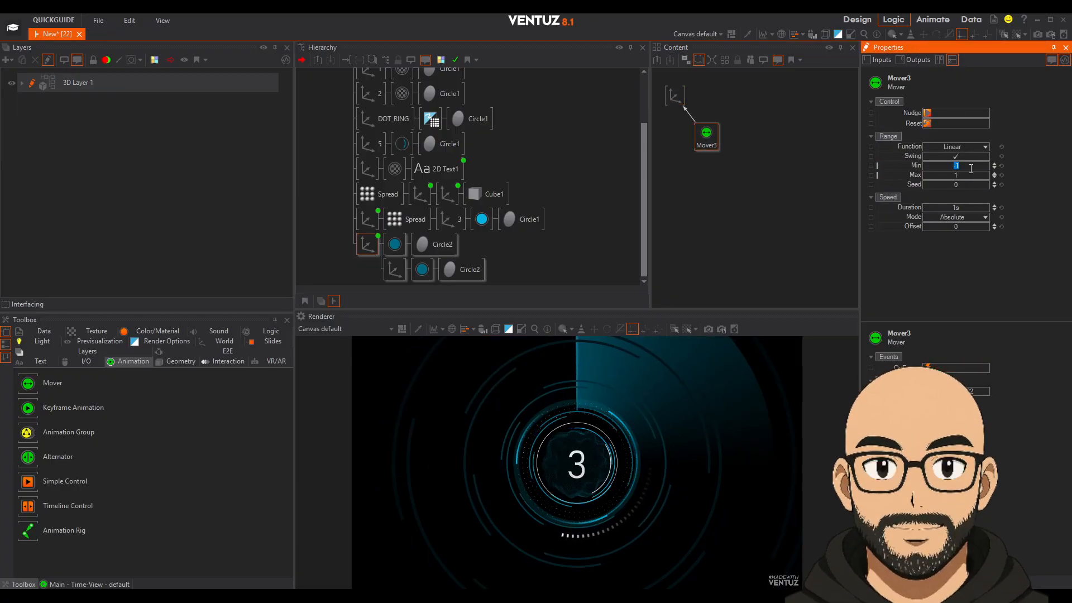
text(0)
key(Return)
text(360)
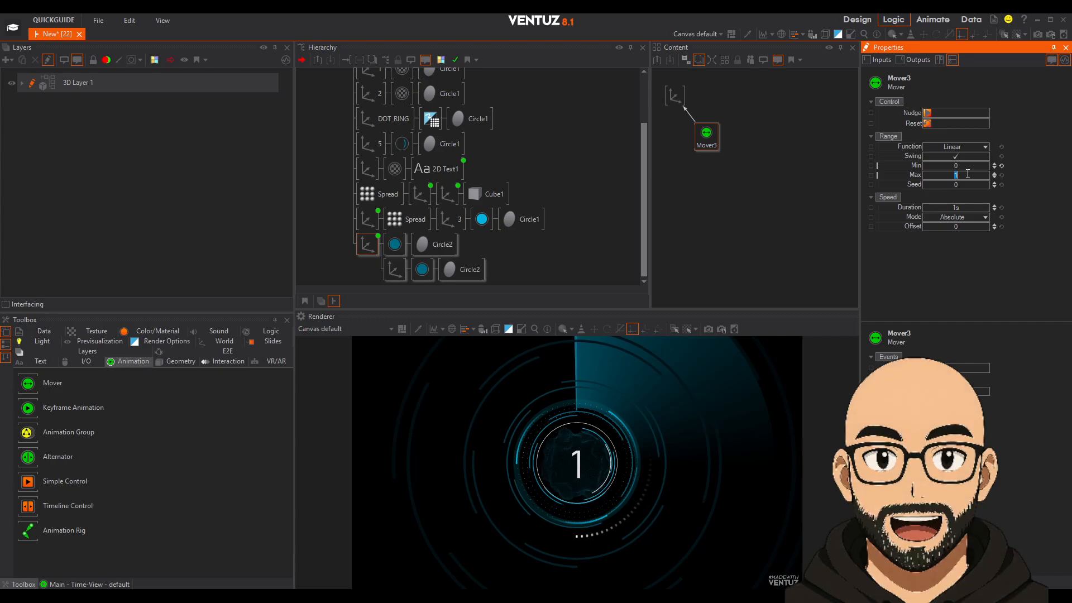
key(Return)
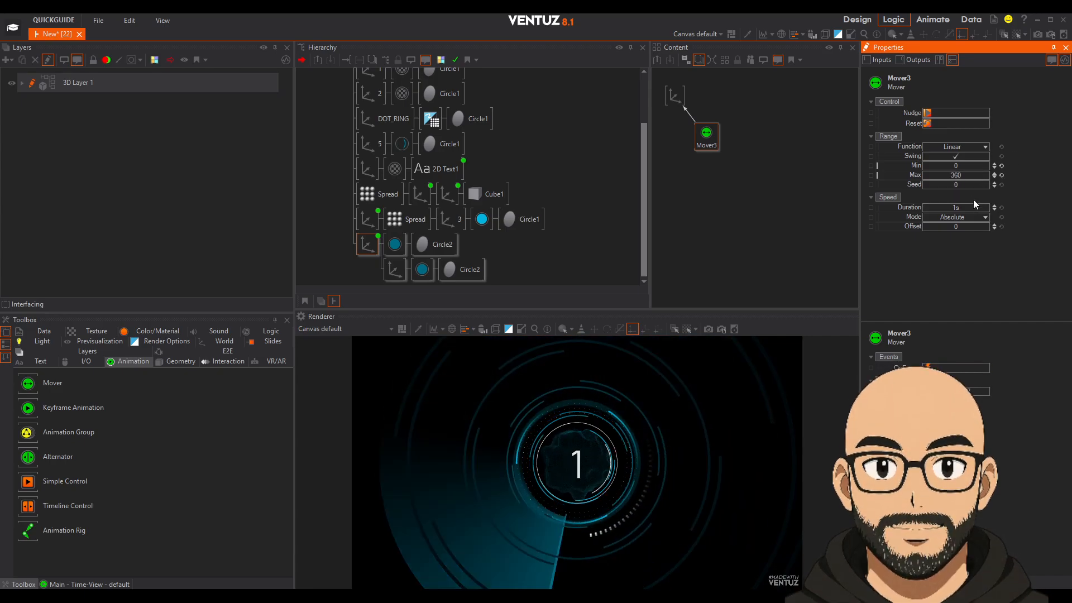
Turn off Swing on the sector Mover and set its duration to 50 seconds.
click(959, 157)
click(965, 208)
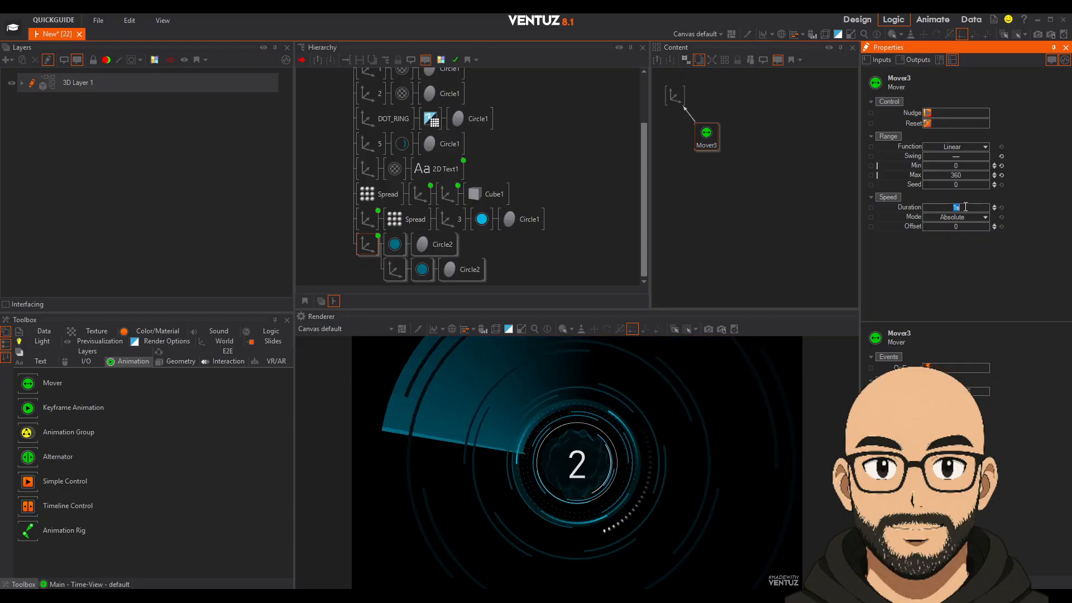
text(50)
key(Return)
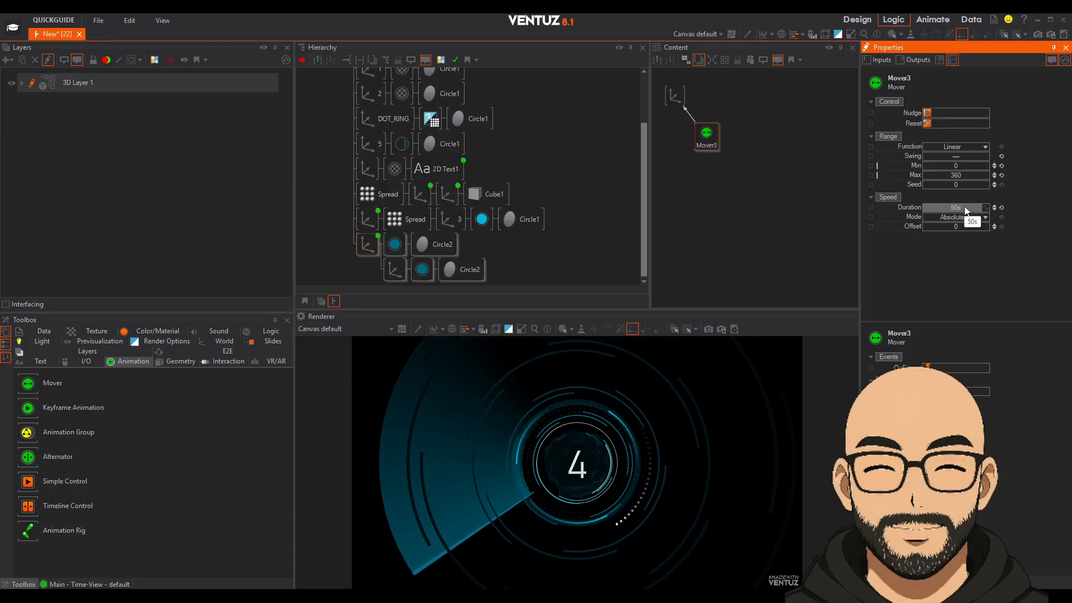
Move the parent sector axis to Z position -6.1 and try changing the Hole size of both sector circles.
click(365, 245)
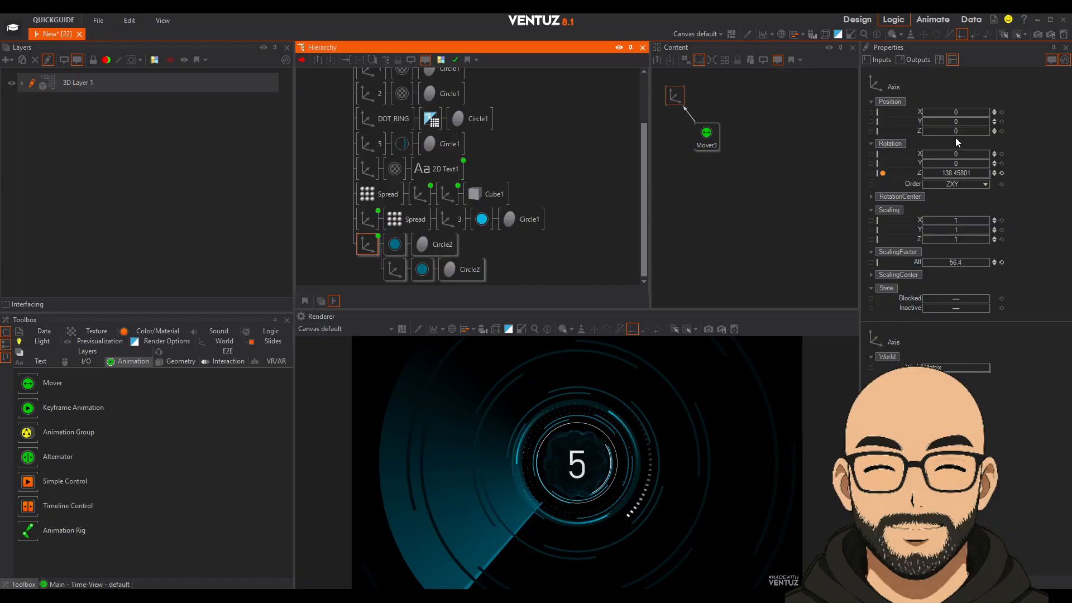
drag(963, 131, 923, 130)
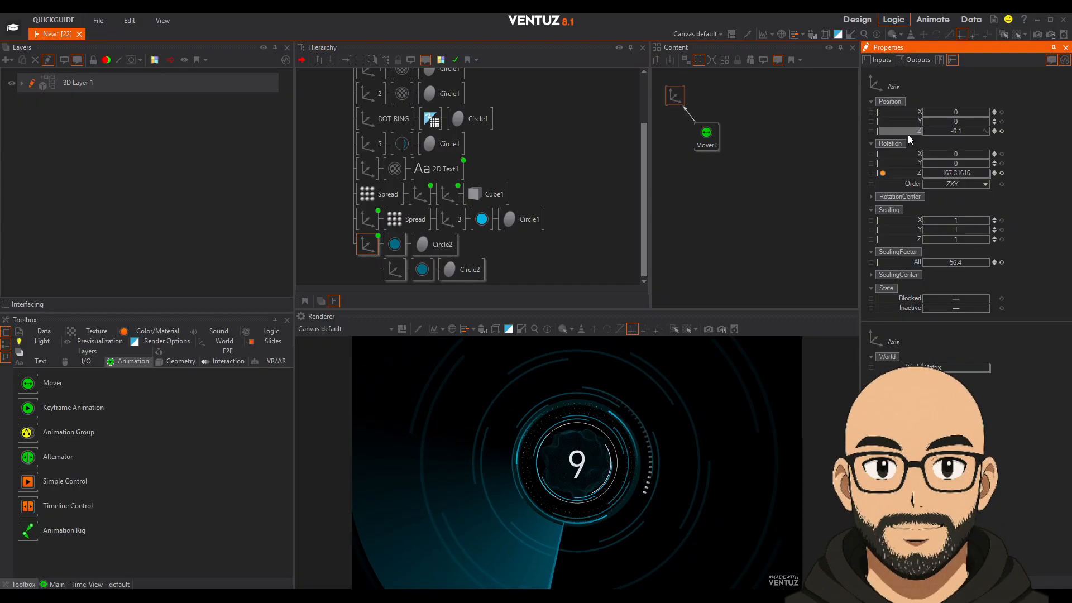
click(434, 244)
ctrl+click(456, 270)
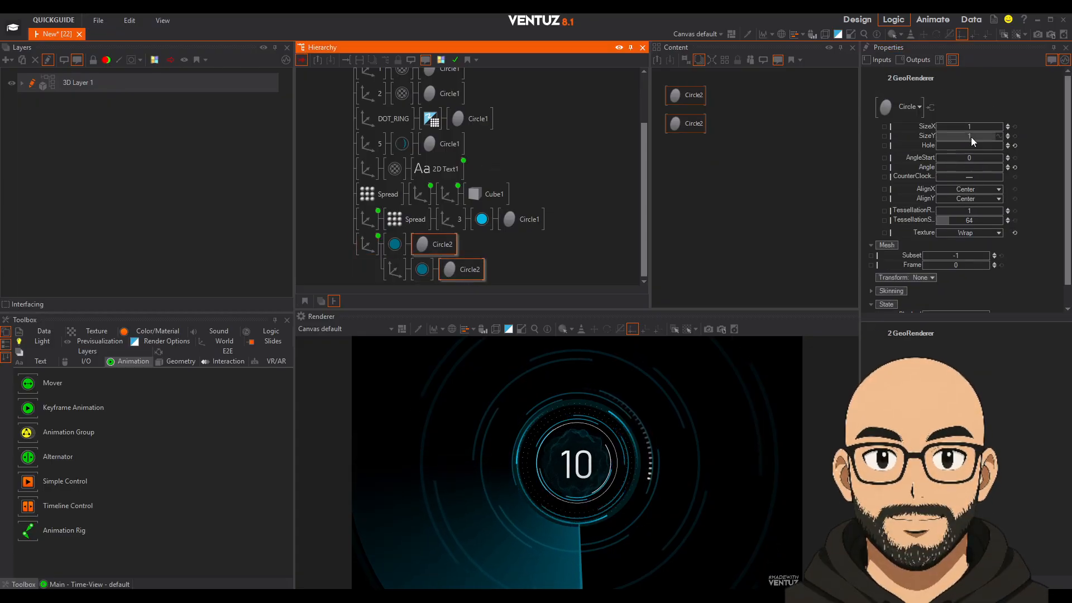
click(970, 152)
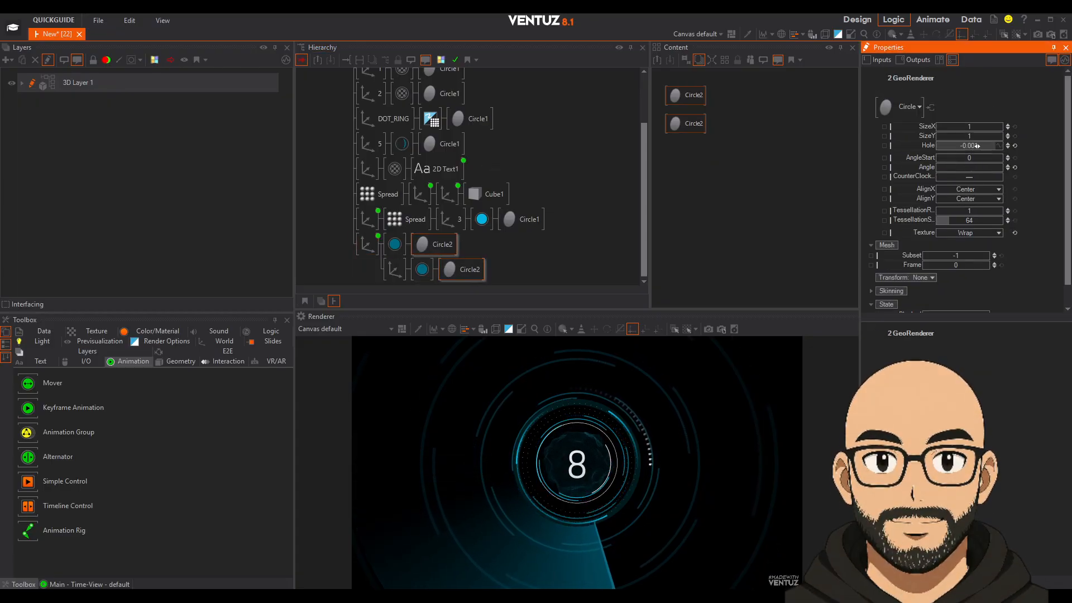
mouse_move(976, 146)
mouse_down()
mouse_move(985, 146)
mouse_move(936, 149)
mouse_move(991, 147)
mouse_up()
key(ctrl+z)
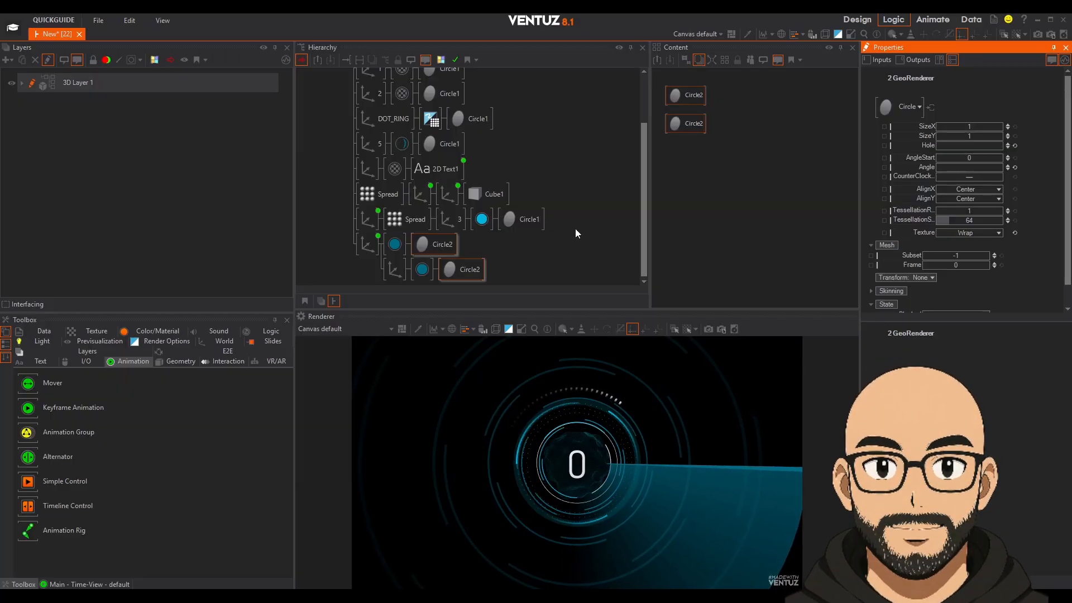
Set the duration of the Mover on the parent sector axis to 10 seconds.
click(367, 259)
click(369, 248)
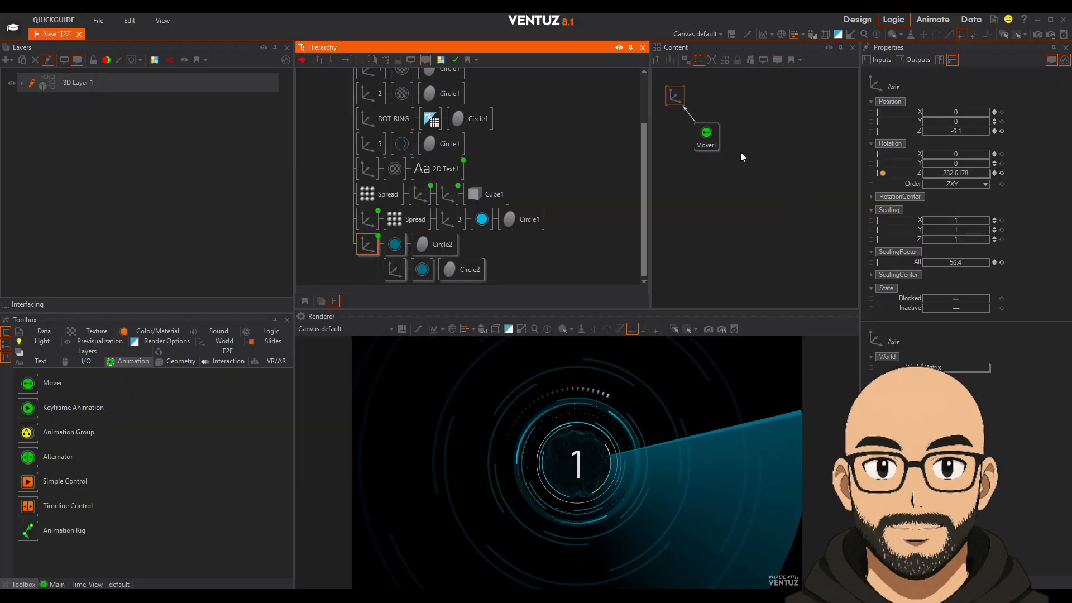
click(707, 135)
click(965, 209)
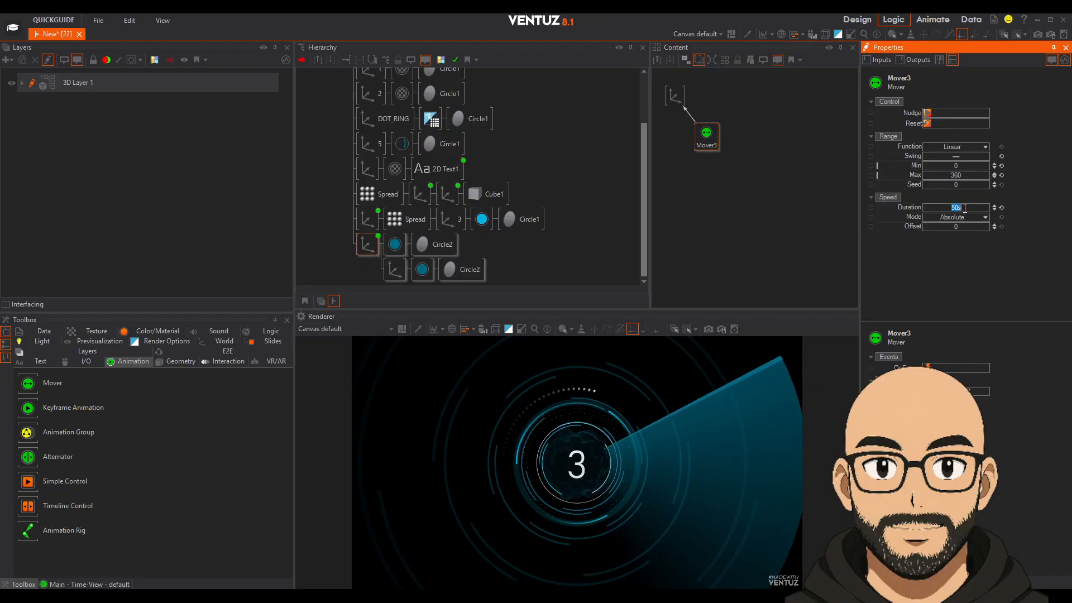
text(10)
key(Return)
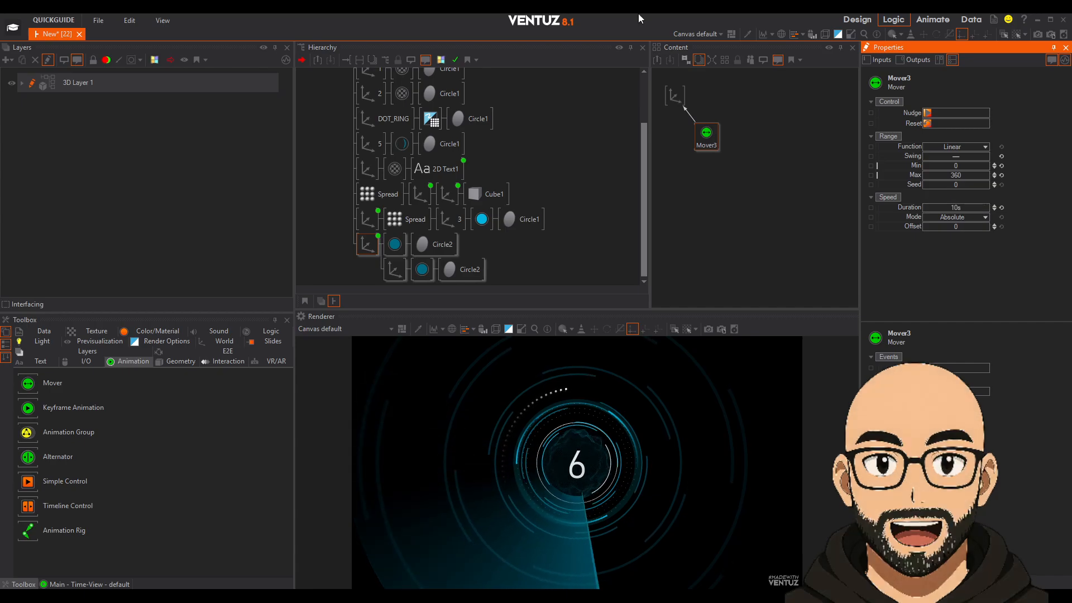
Rotate the root axis about Y for a side view and set the parent sector axis's Z position to -1.8.
middle_drag(351, 124, 377, 193)
click(366, 83)
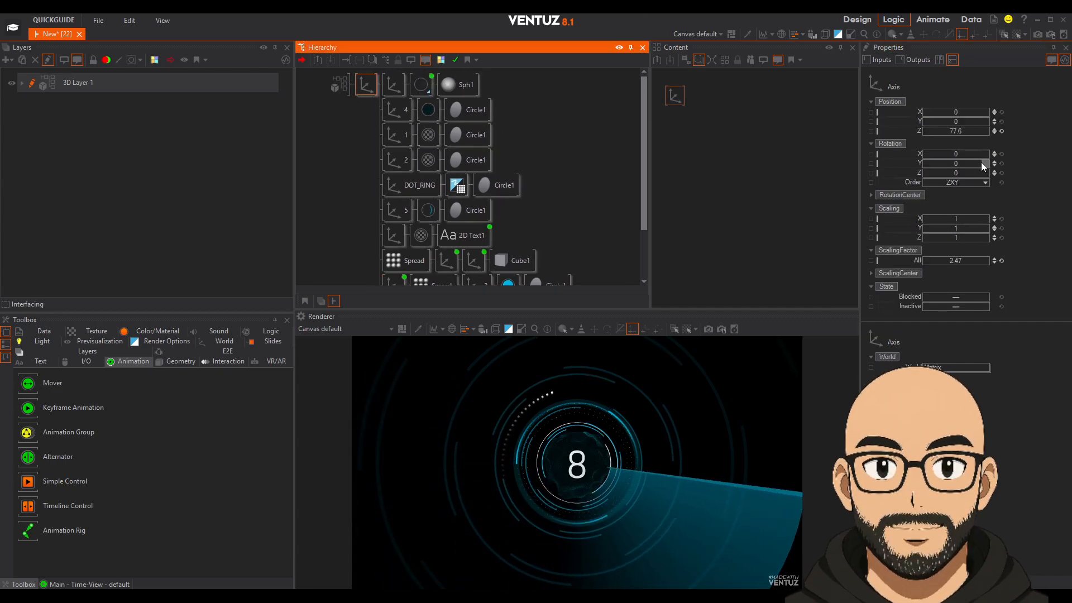
drag(940, 165, 947, 165)
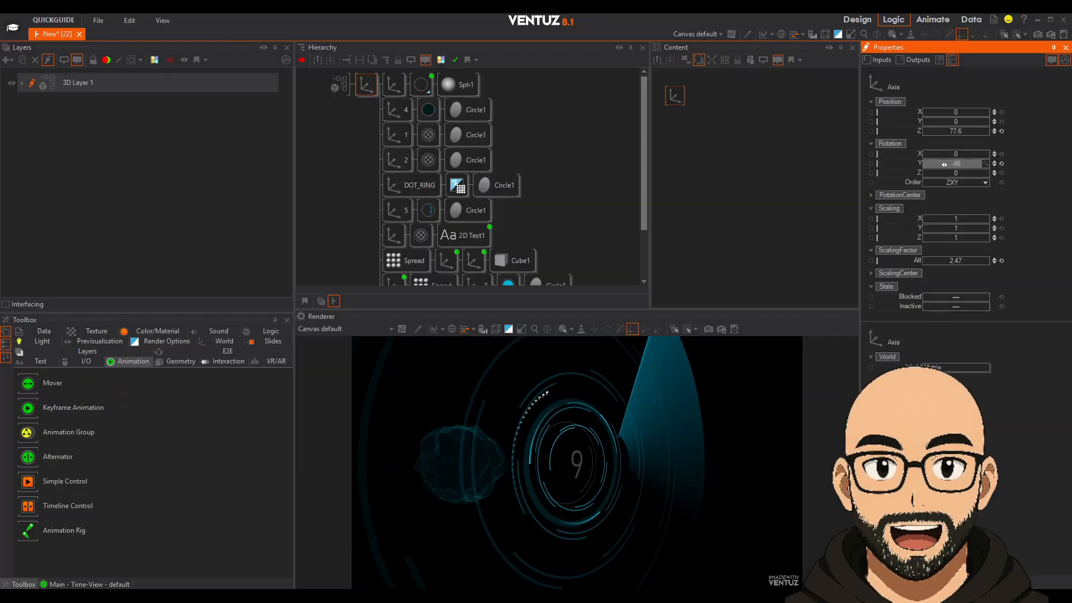
scroll(447, 227, down, 3)
click(366, 244)
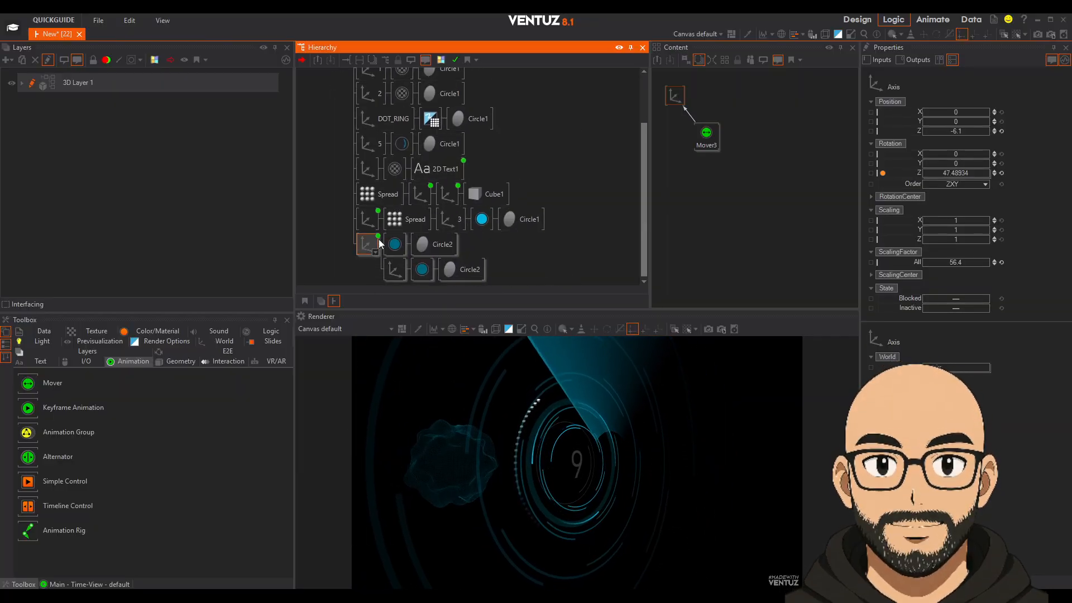
drag(957, 130, 922, 134)
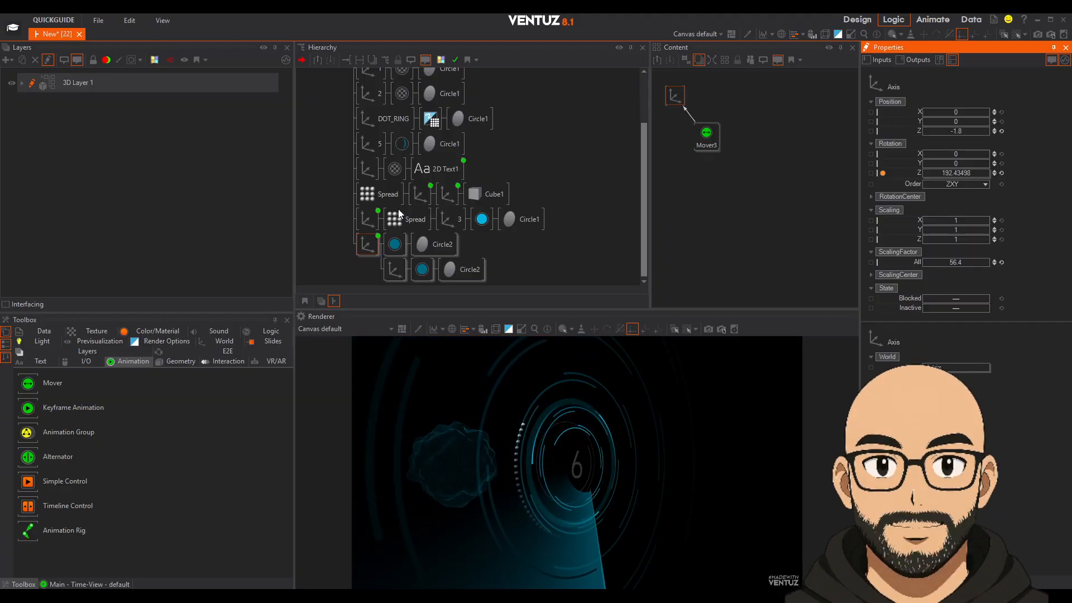
Move the sector branch to the first position under the root axis and set its Z position to 4.01.
drag(364, 244, 374, 107)
drag(368, 115, 368, 83)
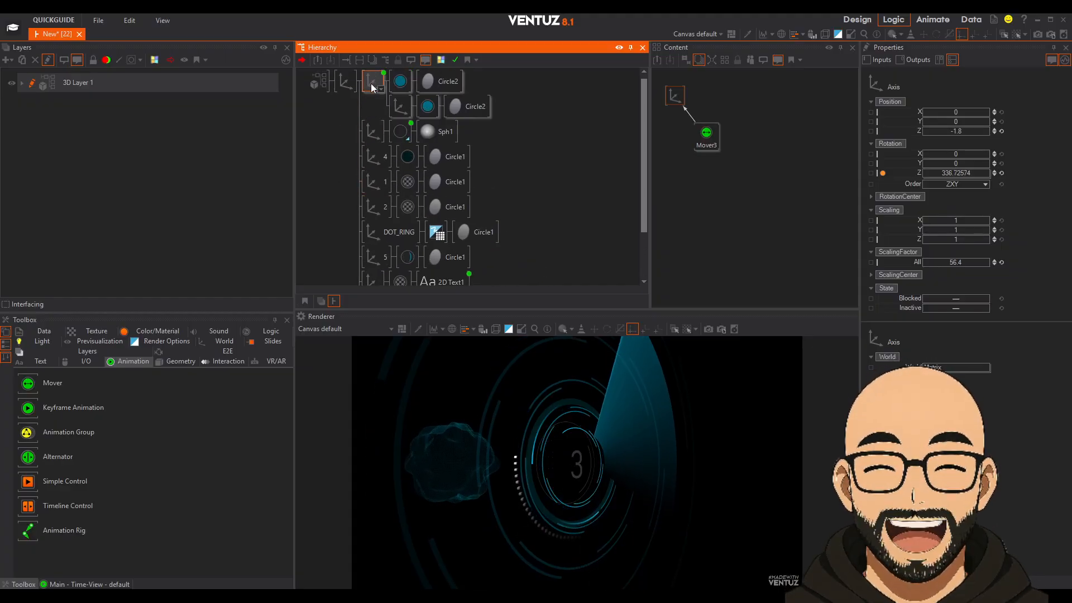
drag(963, 129, 988, 134)
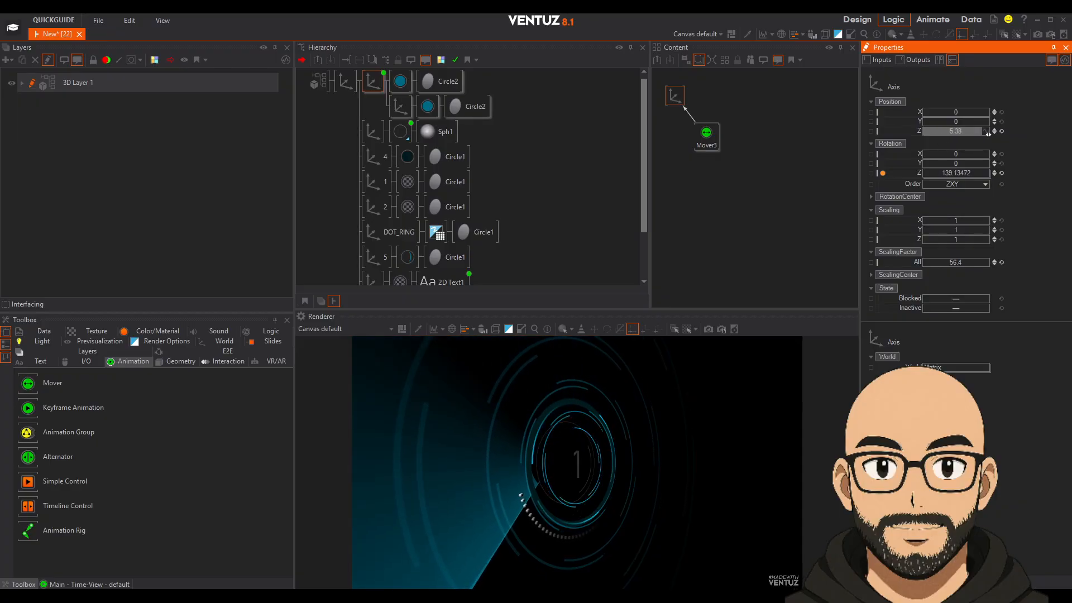
Reset the root axis's Y rotation to 0 and set the parent sector axis's Z position to about 6.7.
click(349, 82)
click(1002, 164)
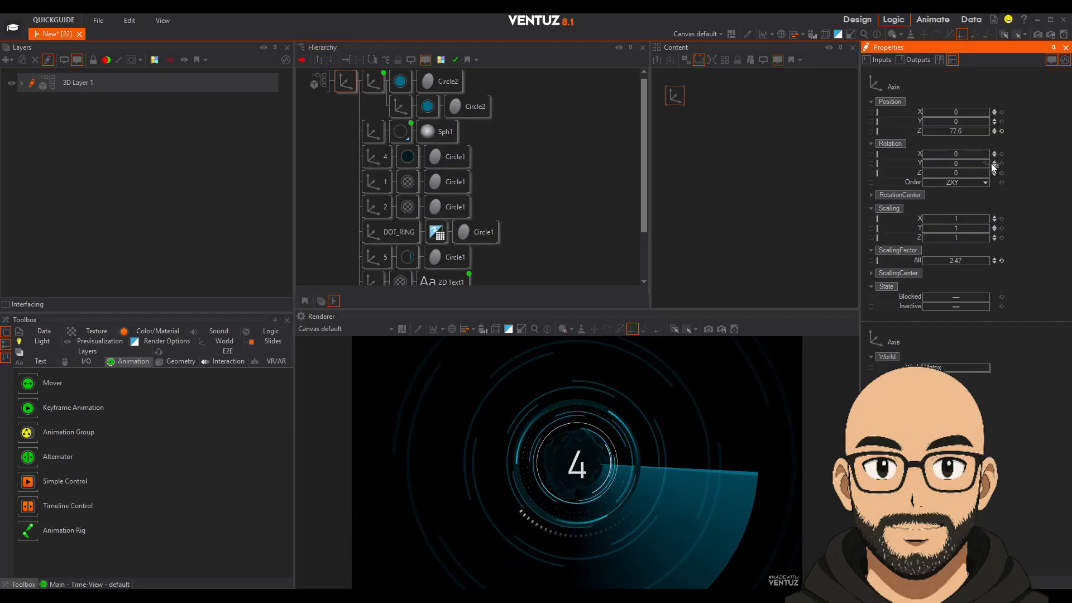
click(372, 82)
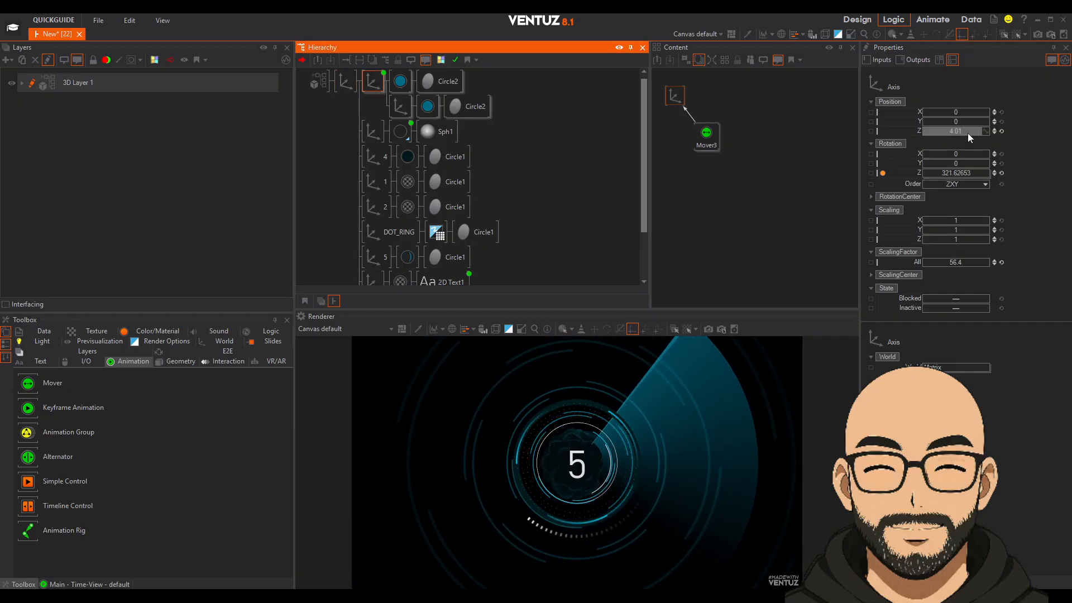
click(1001, 132)
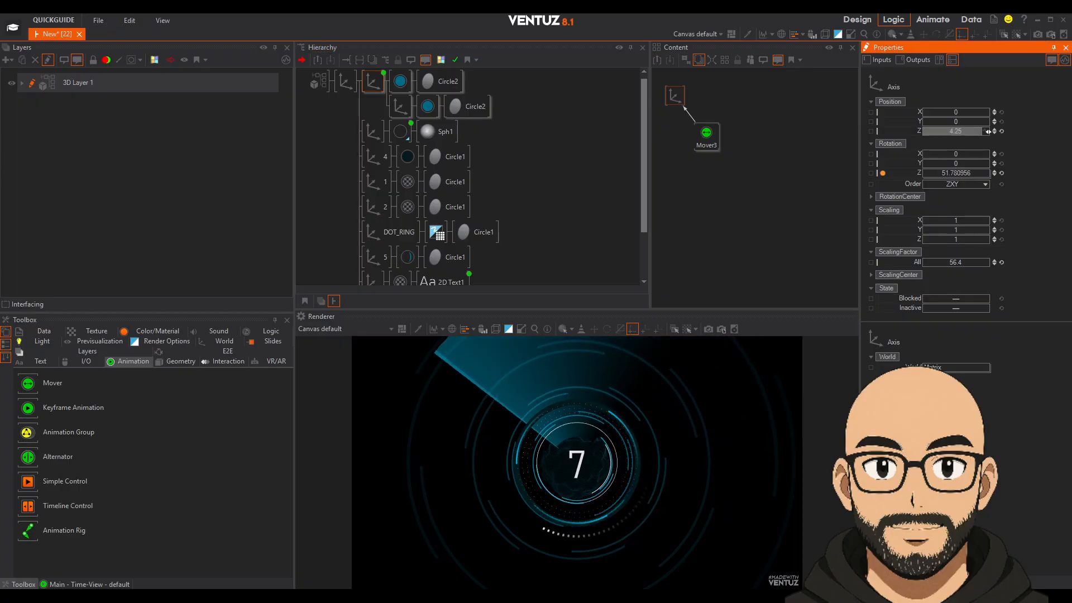
drag(988, 131, 960, 134)
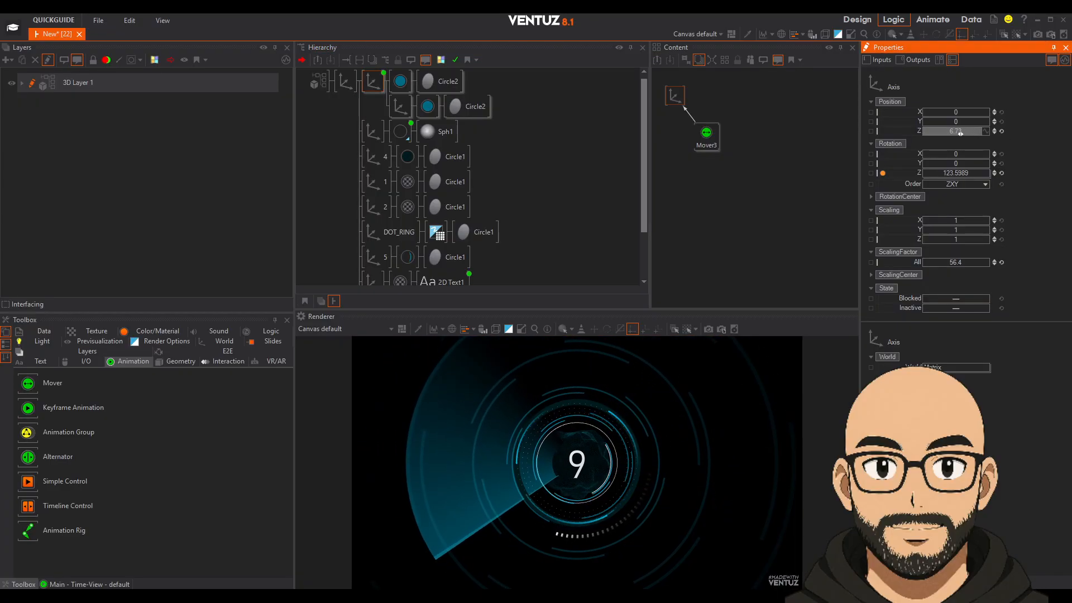
Enlarge the Hole of both sector circles together until the sector starts at the outer edge of the central rings.
click(464, 106)
ctrl+click(444, 81)
drag(969, 145, 975, 144)
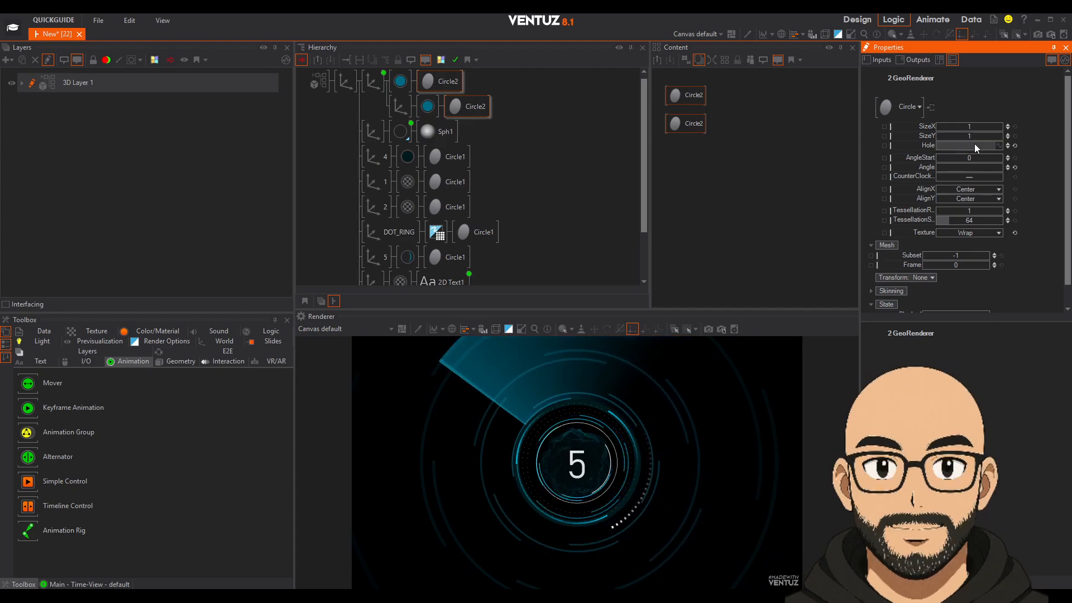
click(321, 144)
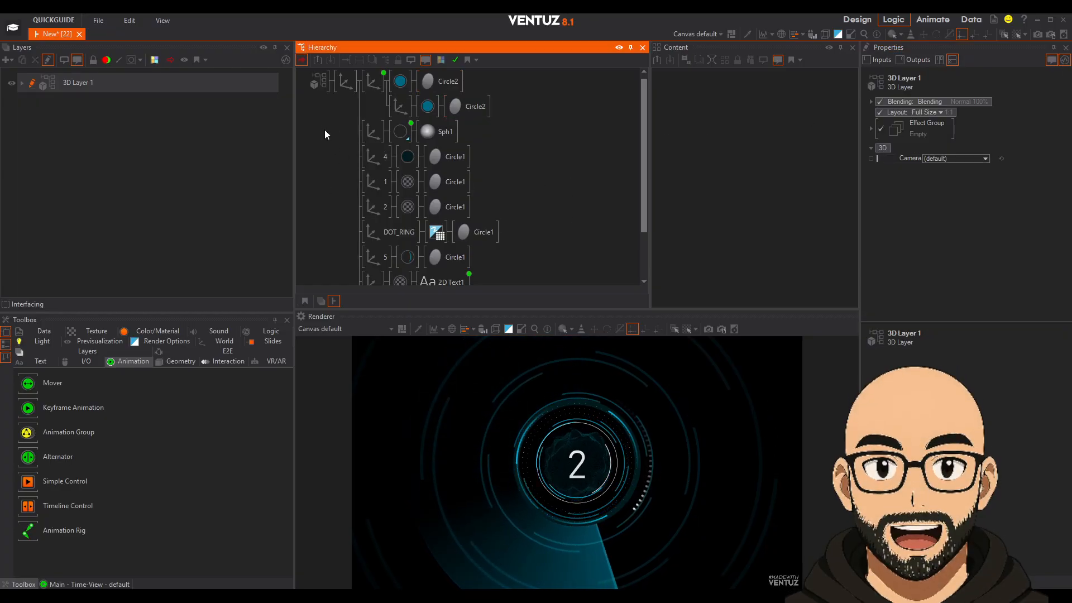
Add a Glare effect to the effect group of 3D Layer 1.
click(22, 83)
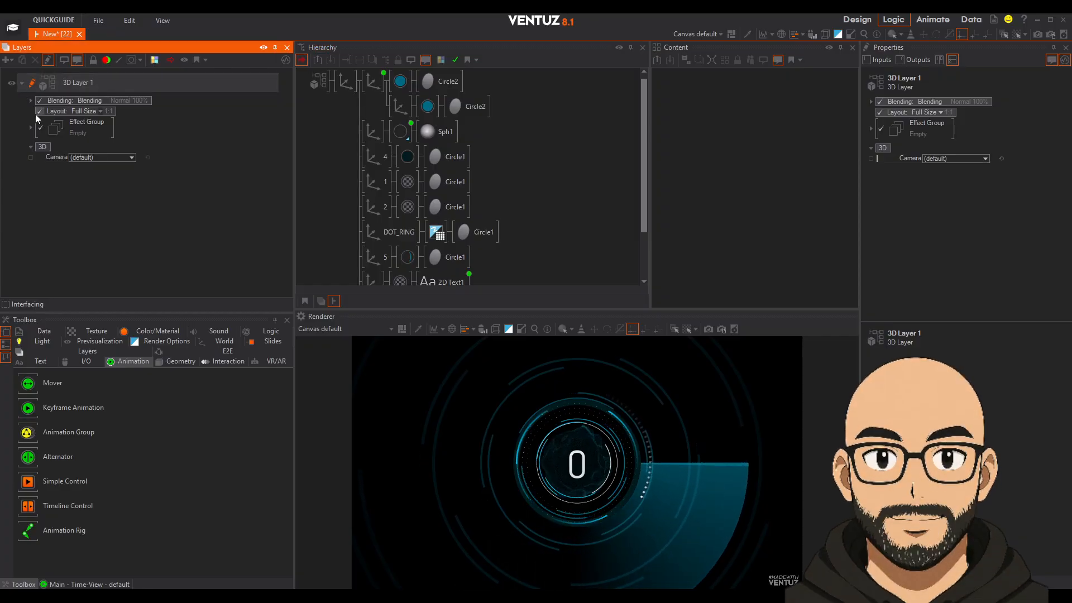
click(30, 128)
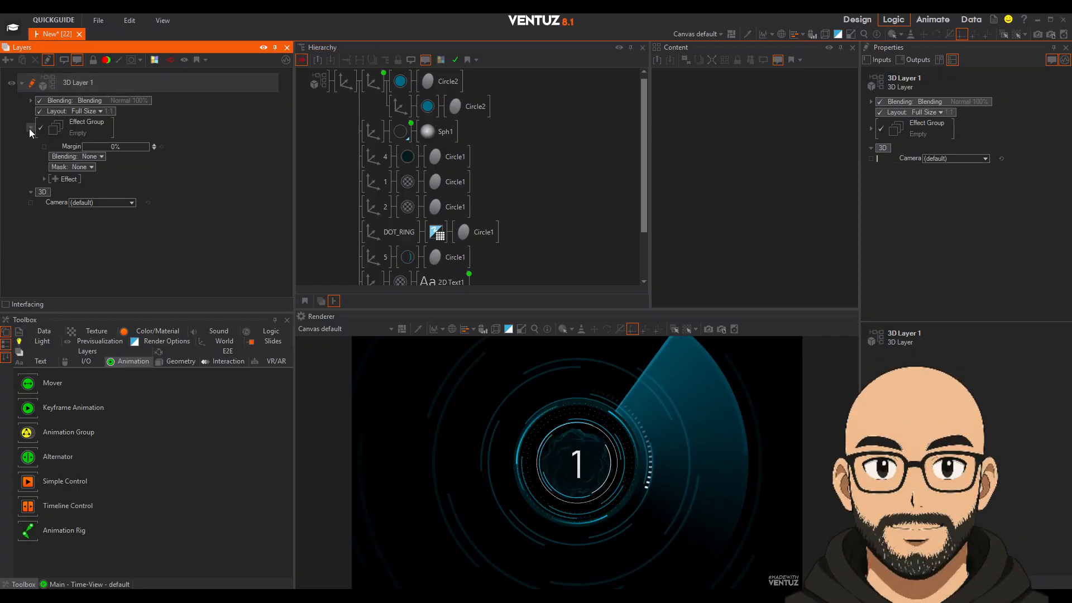
click(53, 179)
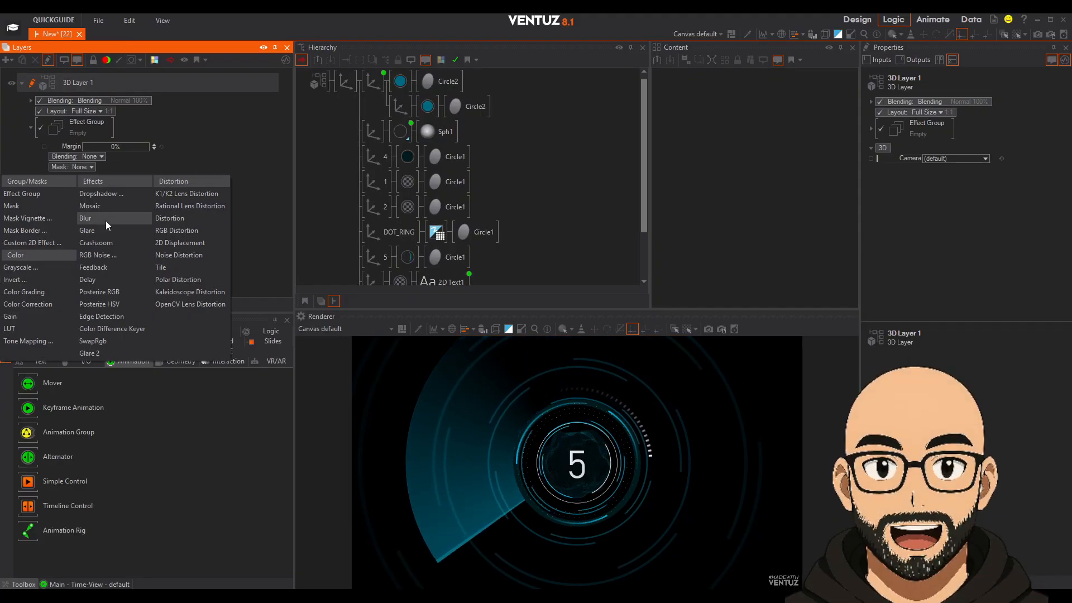
click(92, 229)
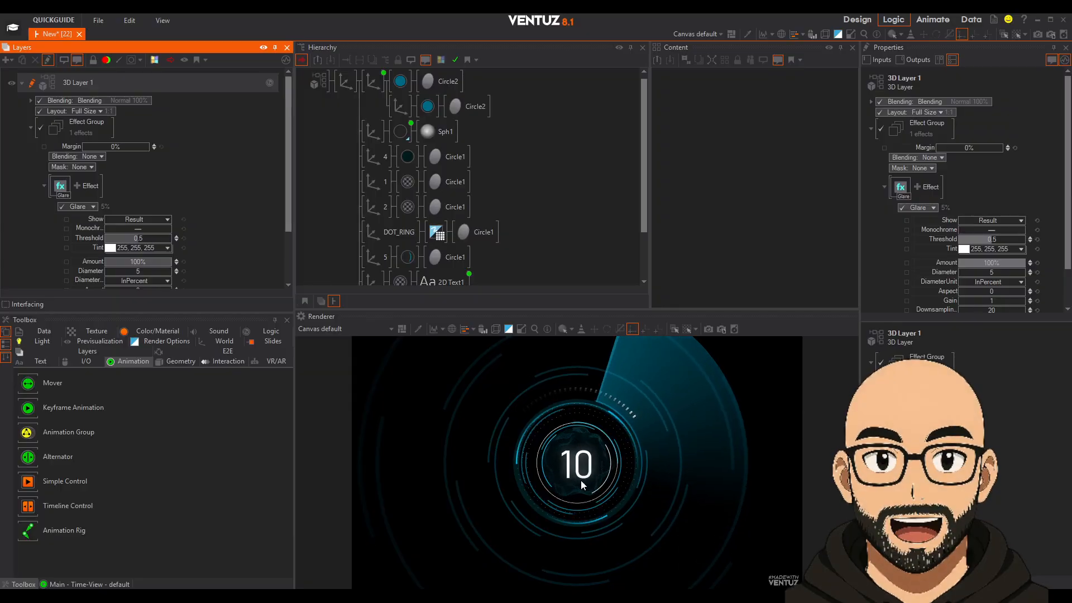
Tune the Glare effect to a threshold of 0, a gain of 1 and a diameter of 0.6.
scroll(1019, 195, down, 2)
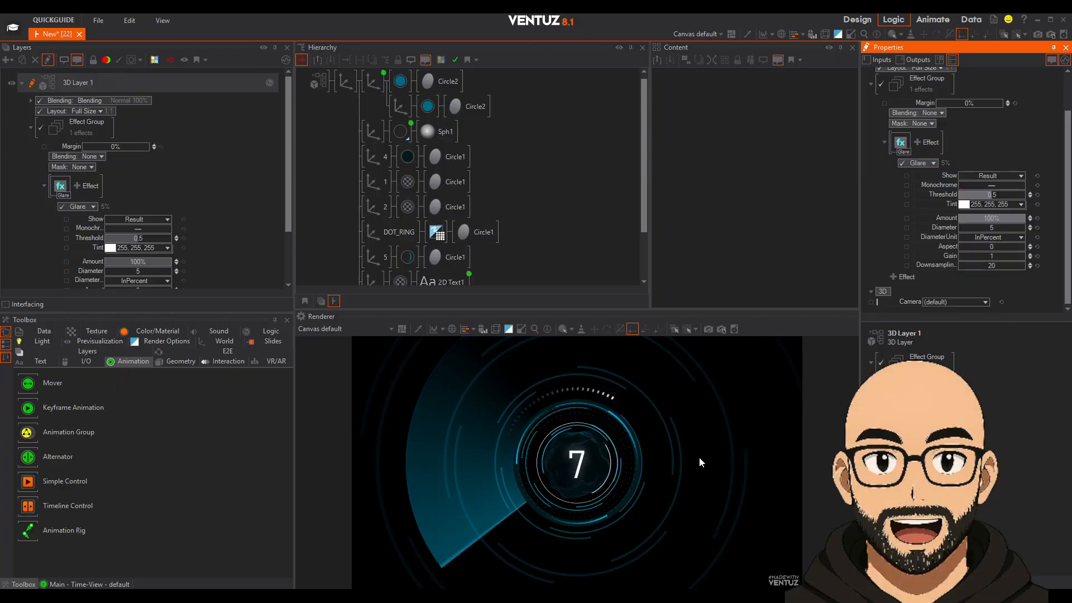
drag(993, 229, 1003, 230)
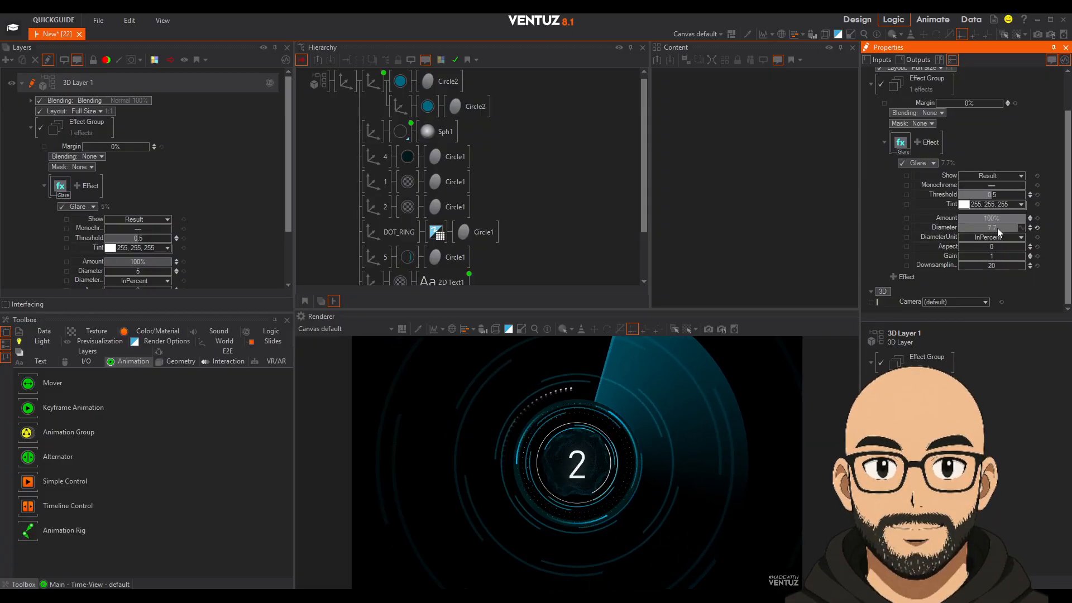
drag(993, 257, 1020, 256)
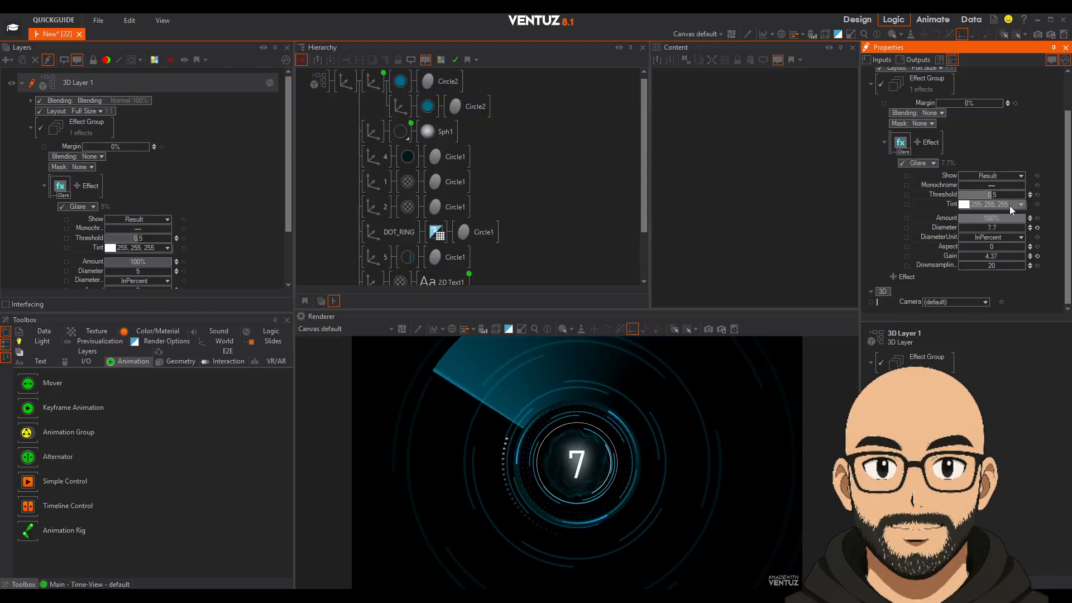
drag(996, 196, 986, 195)
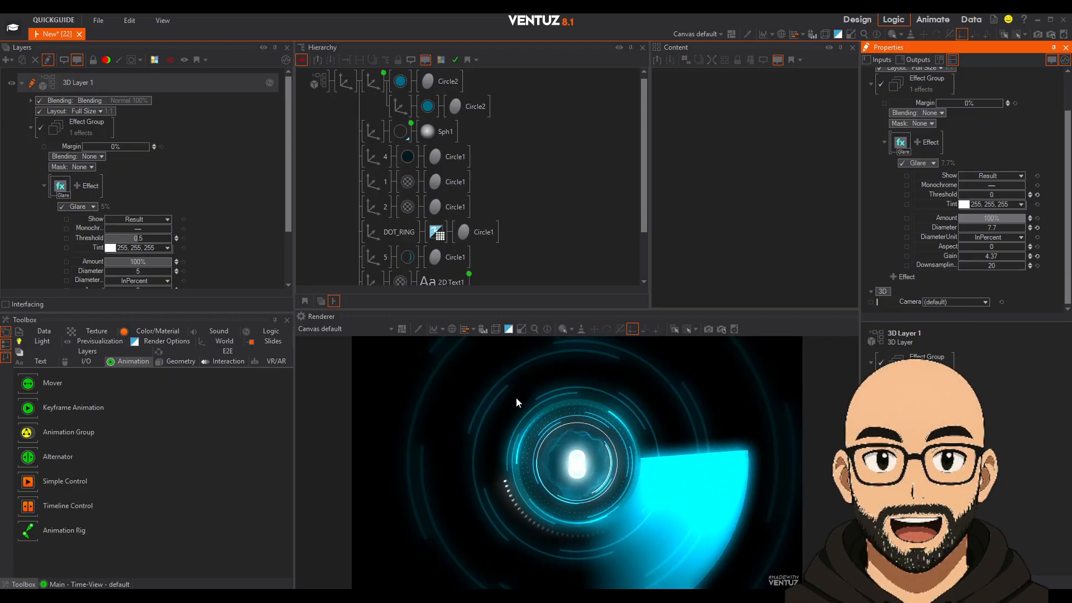
click(1037, 257)
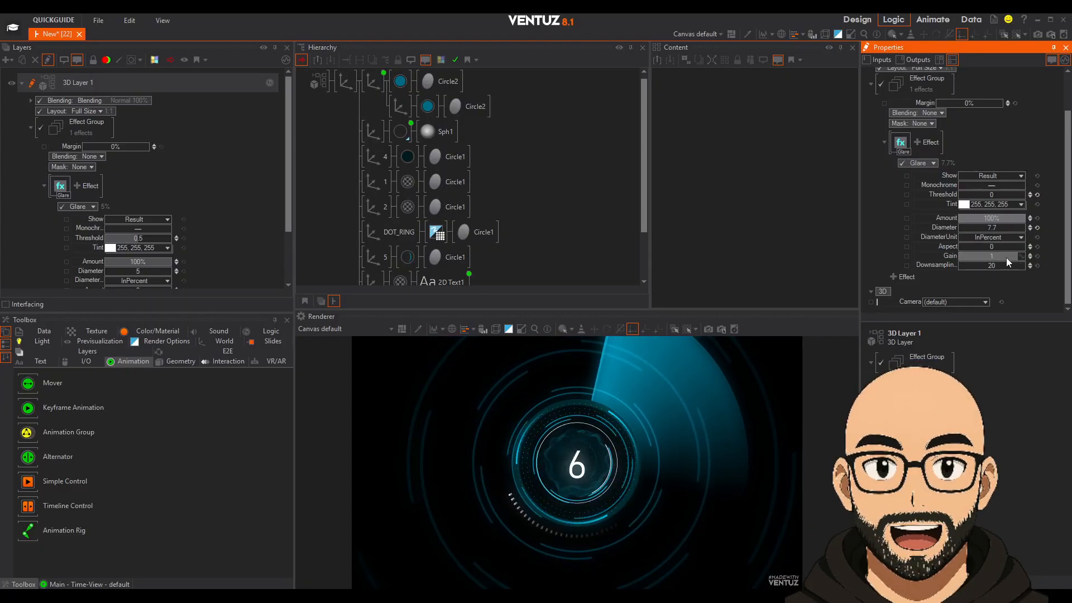
drag(1003, 228, 977, 229)
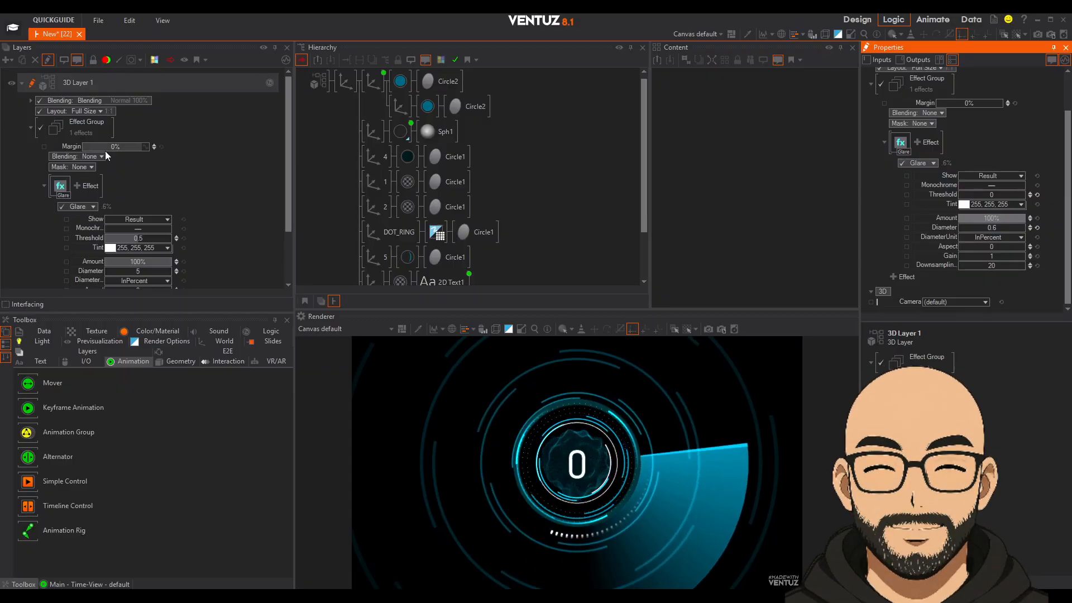
Add a Distortion effect after the Glare in the layer's effect group.
click(77, 186)
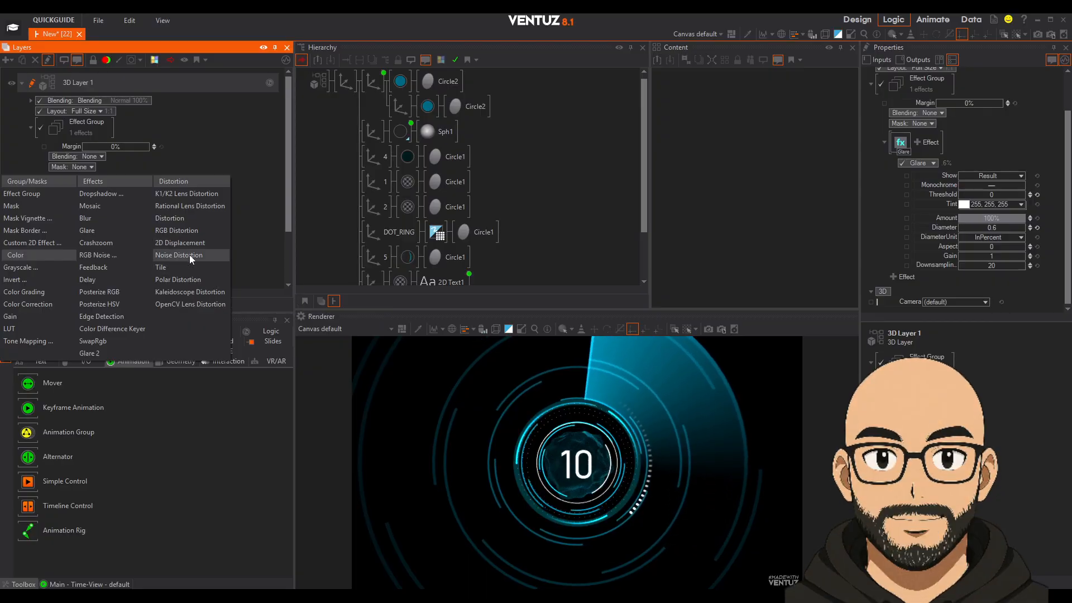
click(183, 219)
click(948, 175)
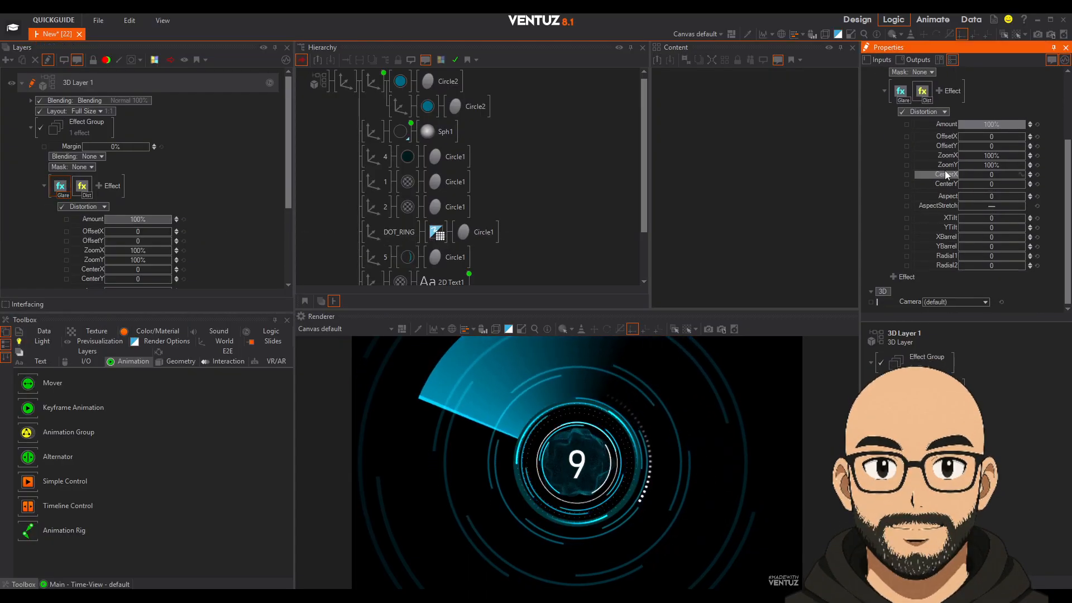